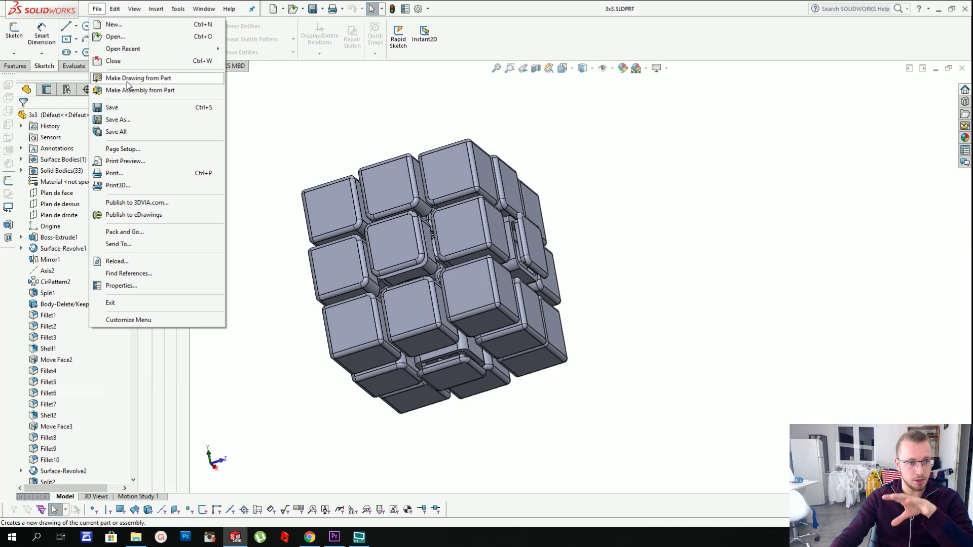
- Save the part under the new file name 5x5
left_click(143, 119)
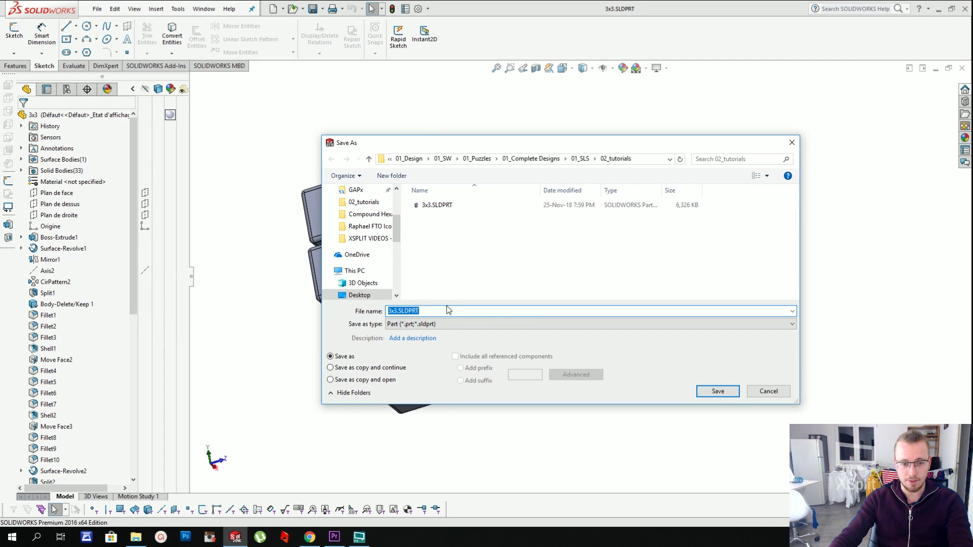
type("5x5")
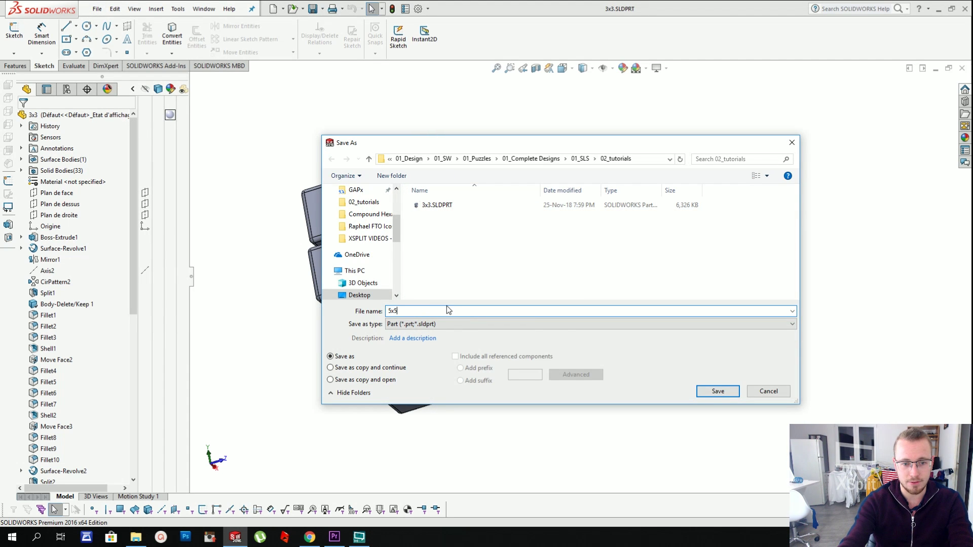
key("Return")
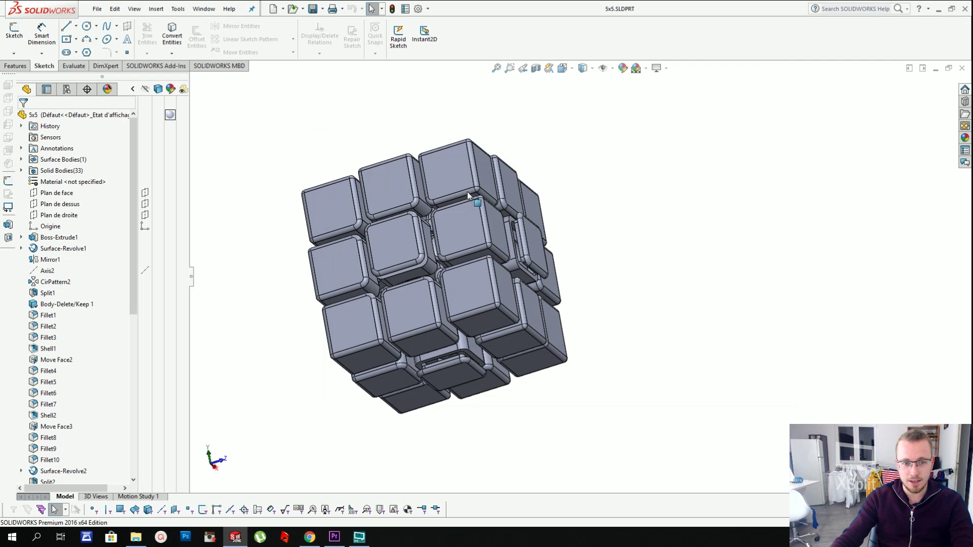
left_click(104, 11)
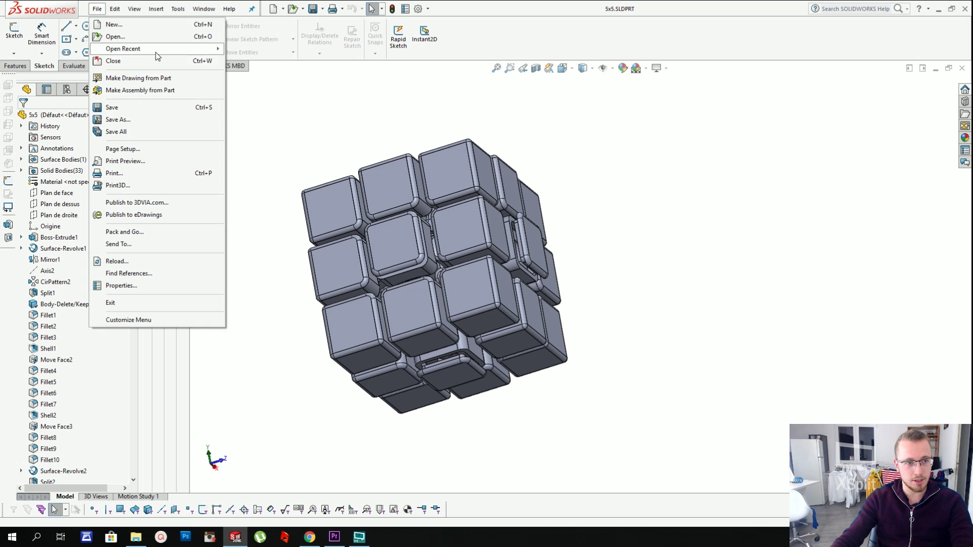
mouse_move(156, 53)
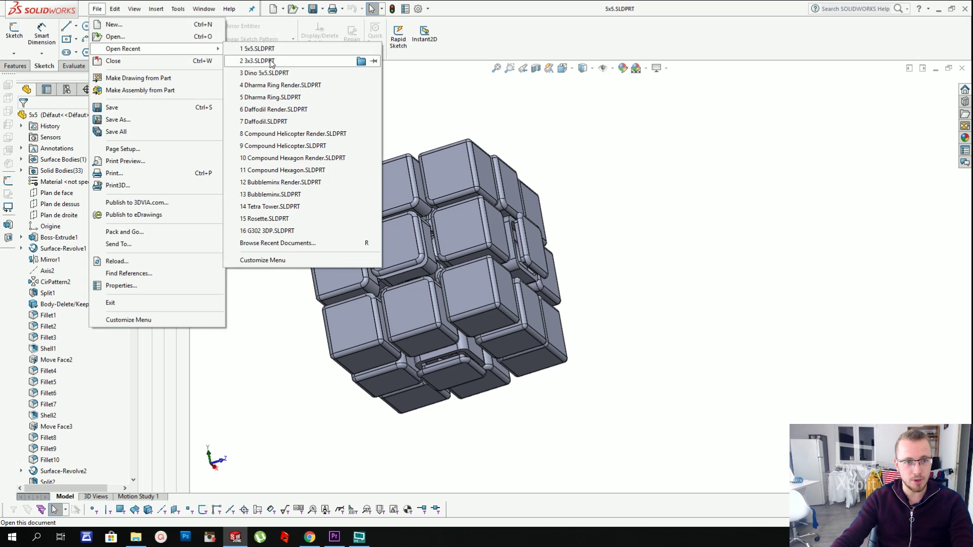
left_click(557, 407)
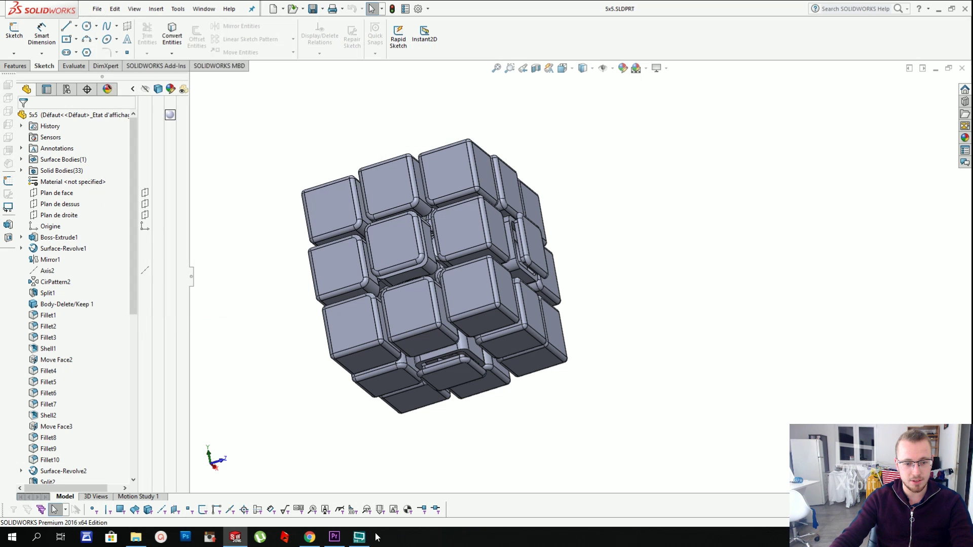
left_click(335, 537)
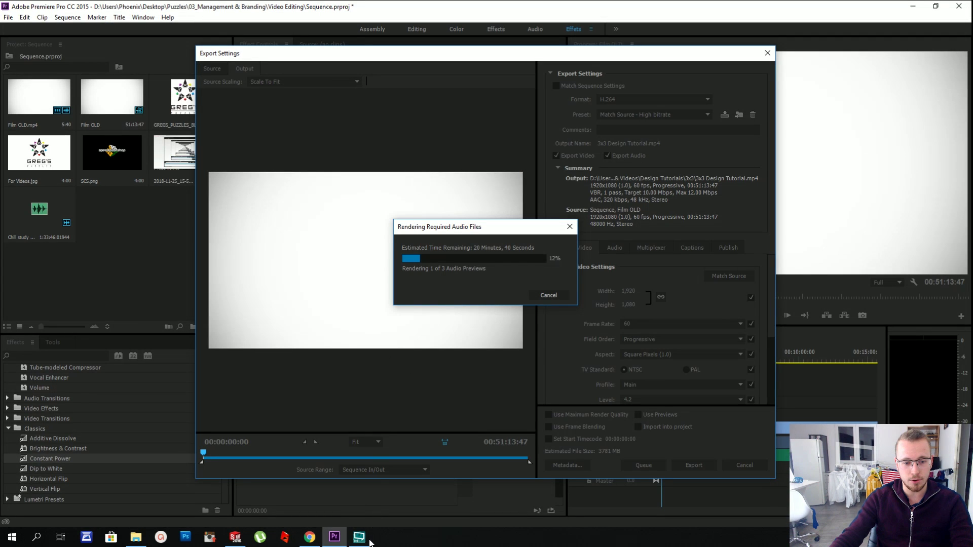
left_click(361, 540)
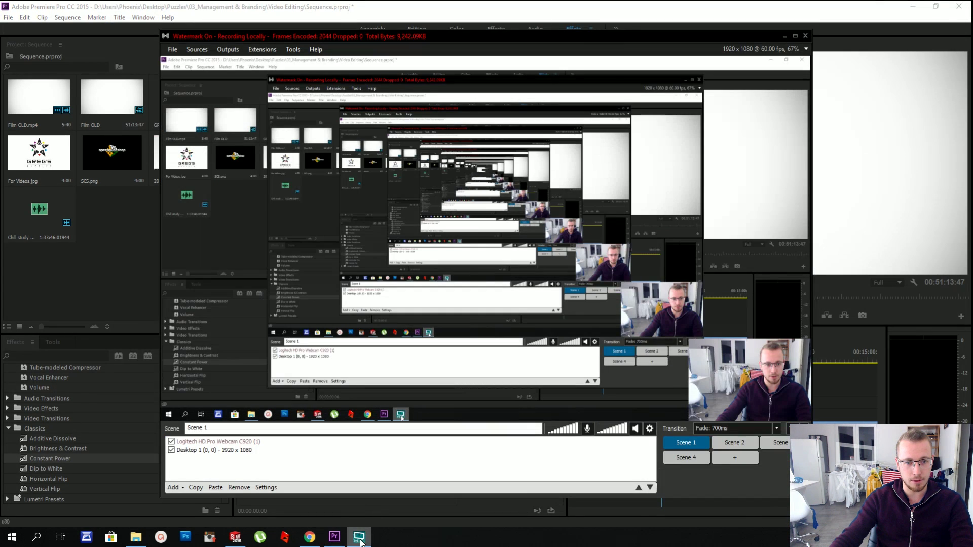
left_click(361, 540)
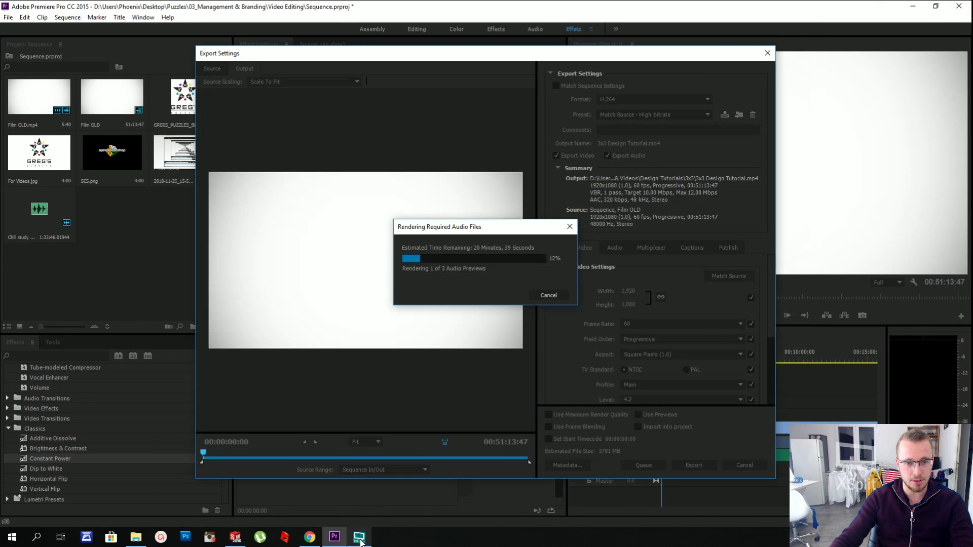
left_click(240, 537)
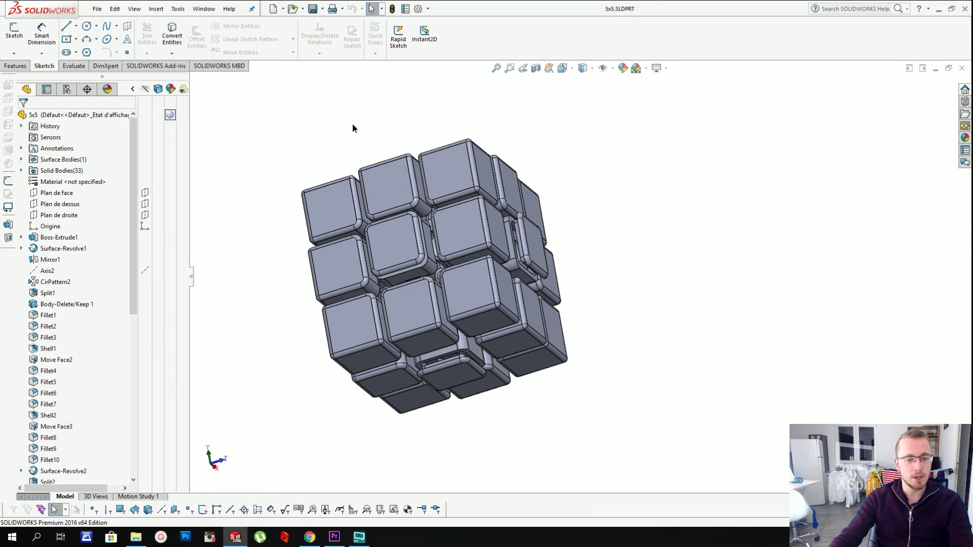
- Examine the 3x3 cube model from another angle and look through its feature tree
middle_click_drag(427, 169, 459, 91)
middle_click_drag(479, 211, 486, 179)
scroll(485, 178, "down", 3)
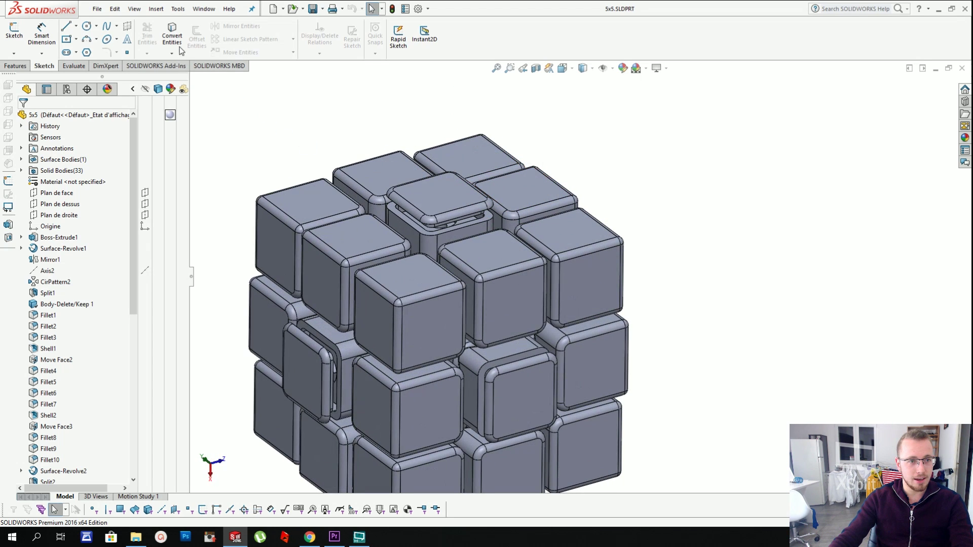
scroll(97, 177, "down", 10)
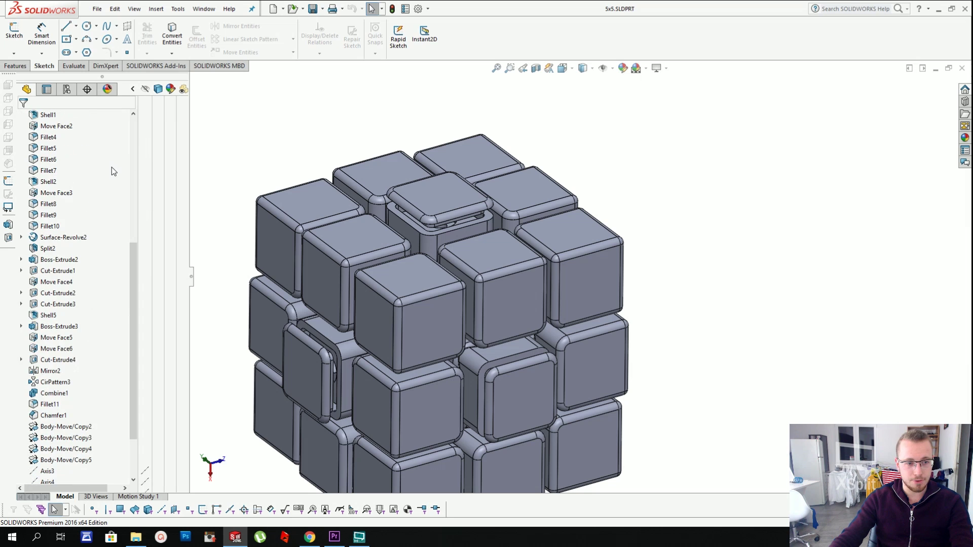
scroll(96, 238, "up", 9)
scroll(91, 254, "up", 1)
scroll(471, 256, "up", 5)
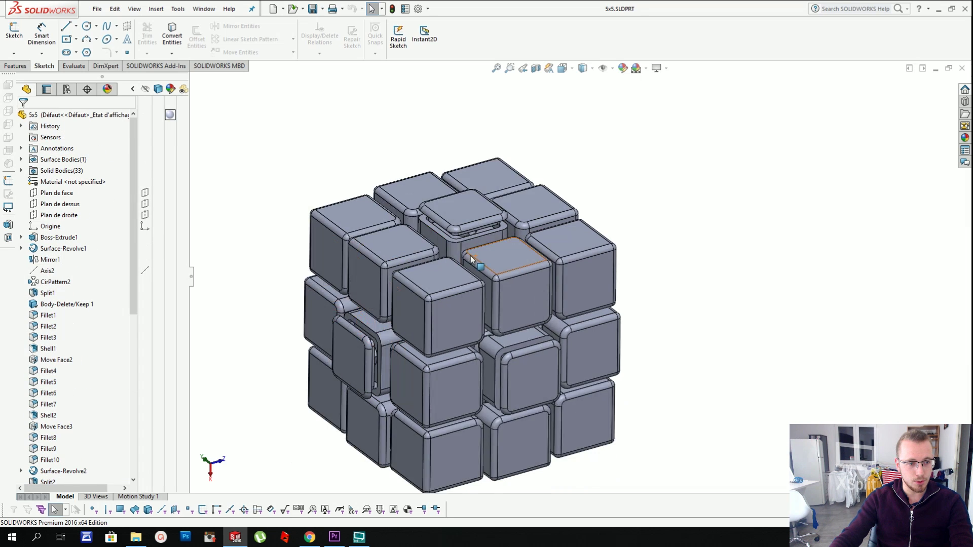
scroll(560, 340, "down", 2)
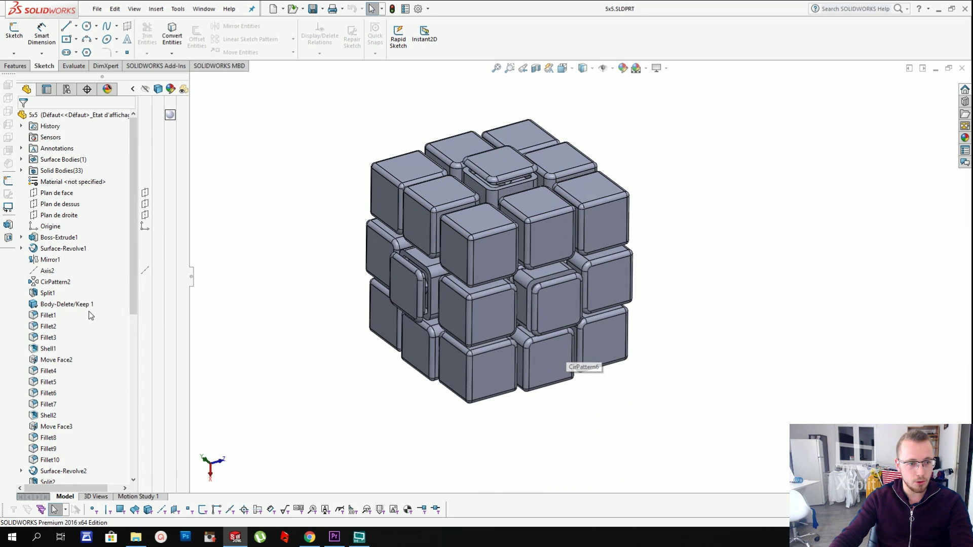
- Delete all features from Split1 through CirPattern7 together with their dependent items, and dismiss the rebuild error report
scroll(65, 278, "down", 2)
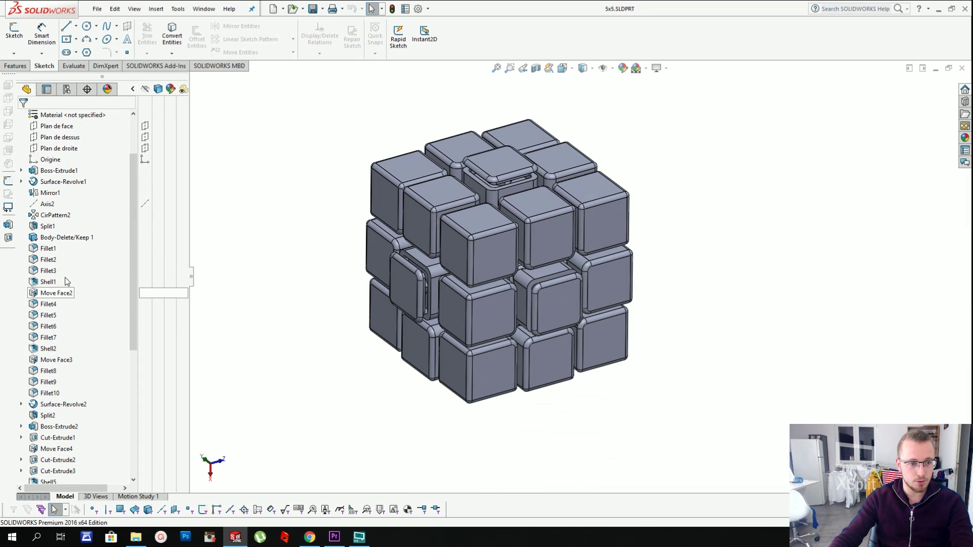
left_click(48, 227)
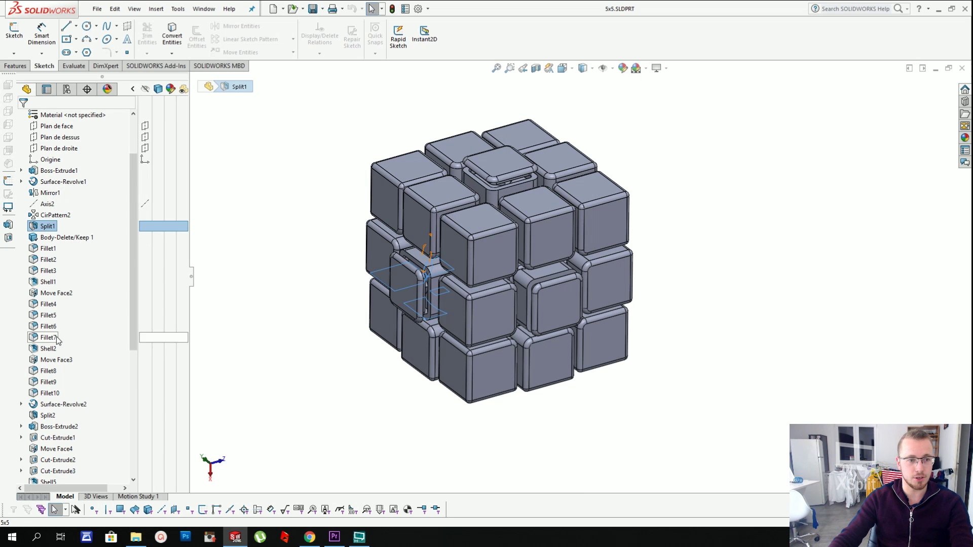
scroll(65, 257, "down", 7)
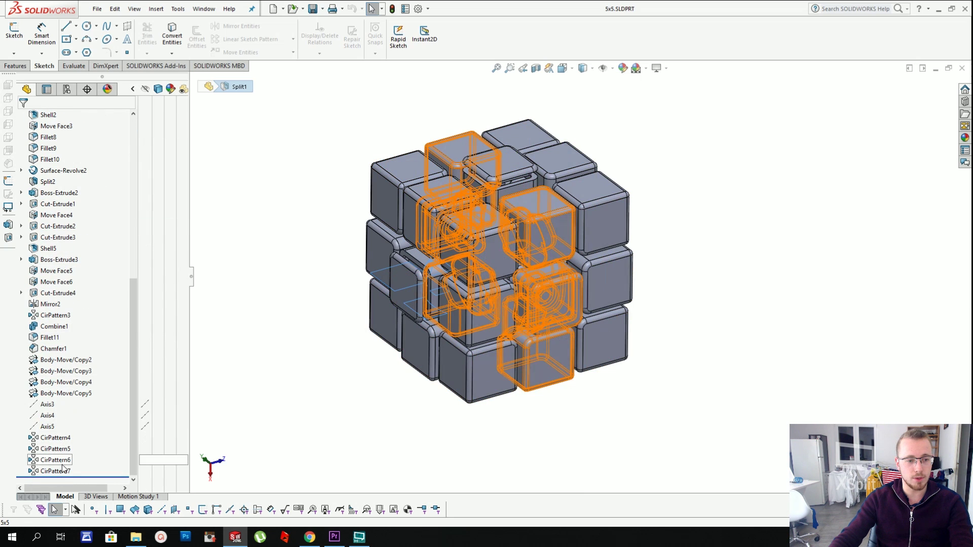
left_click(60, 471)
scroll(53, 253, "up", 8)
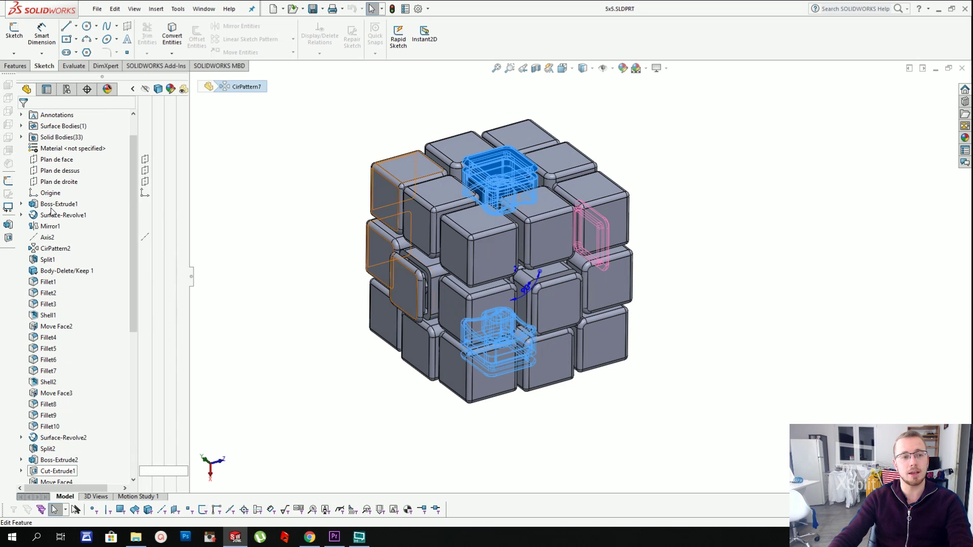
left_click(45, 260, "shift")
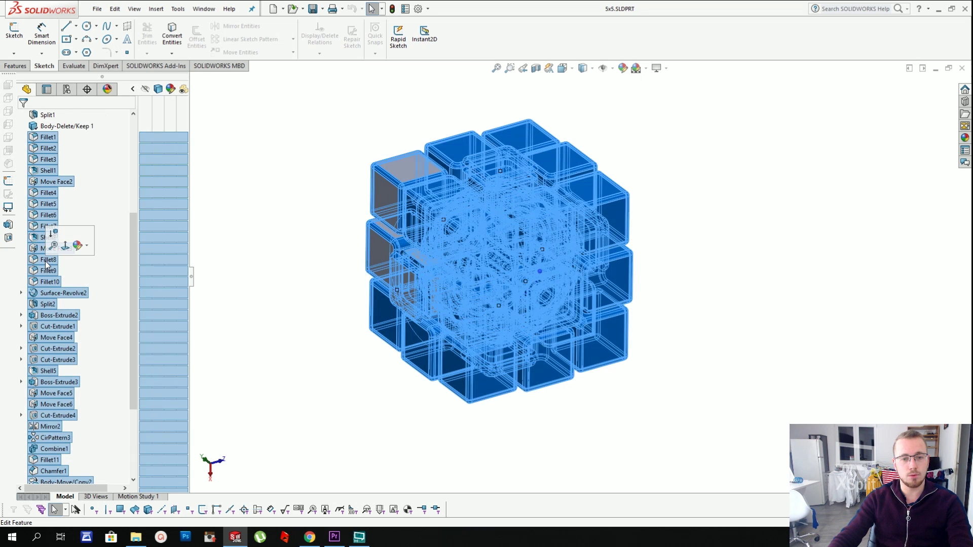
key("Delete")
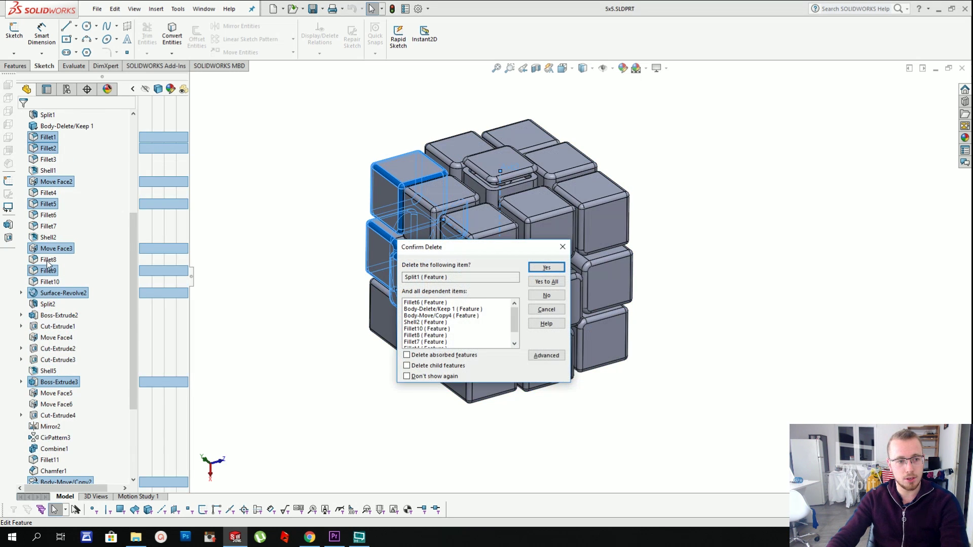
left_click(559, 284)
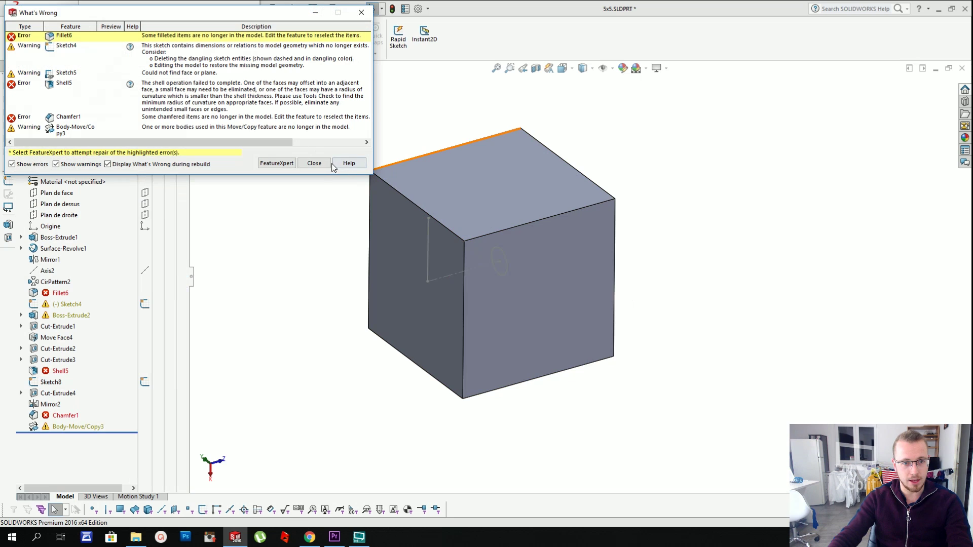
left_click(323, 164)
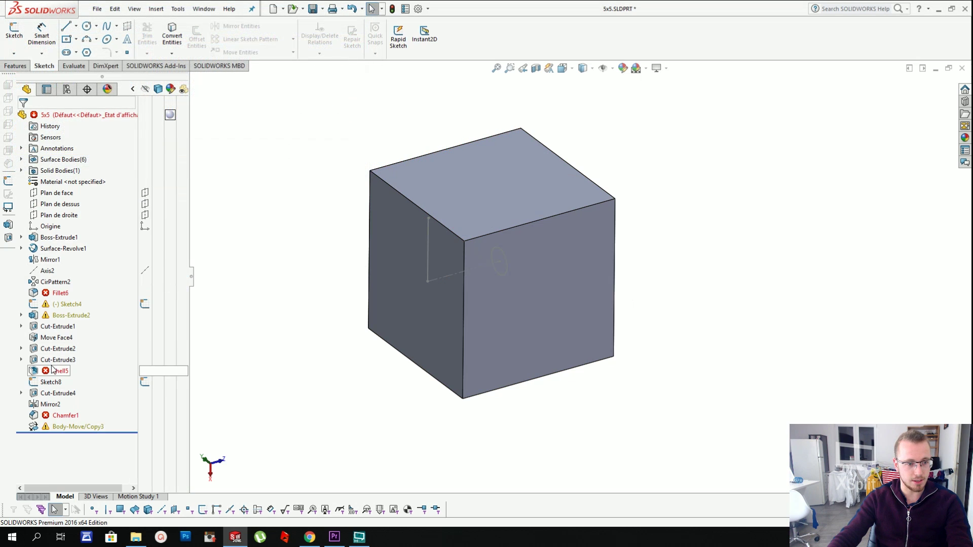
- Delete the leftover features from CirPattern2 through Body-Move/Copy3 with all dependents, and dismiss the rebuild error report
left_click(57, 294)
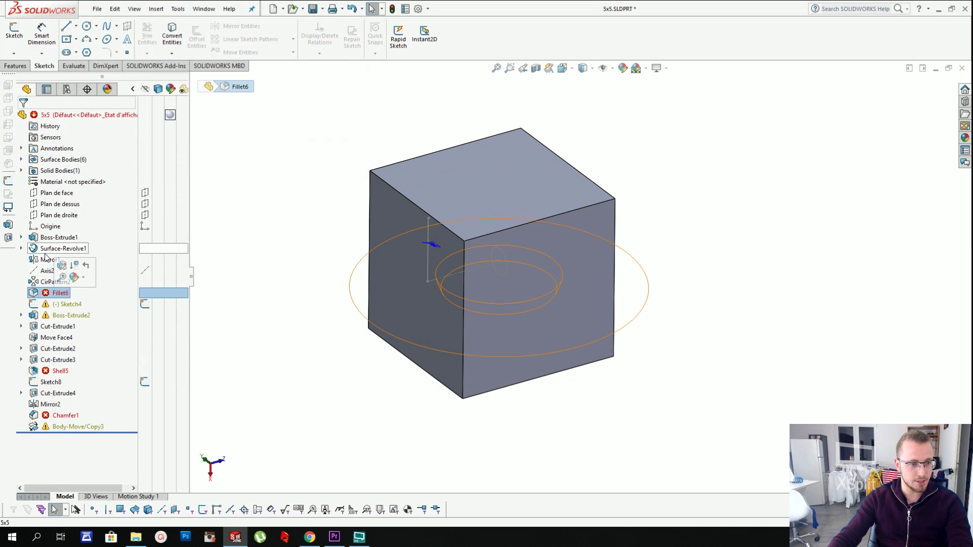
left_click(47, 260)
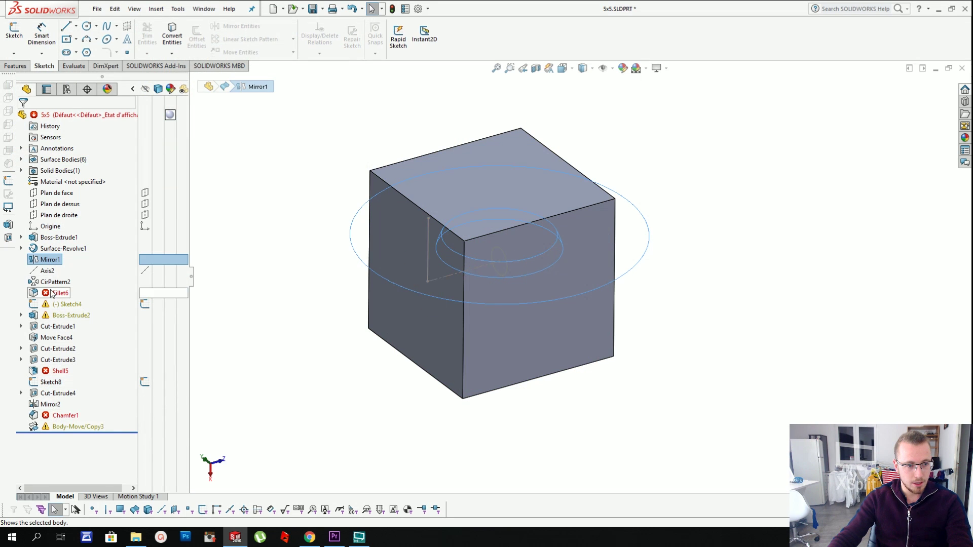
left_click_drag(108, 287, 35, 450)
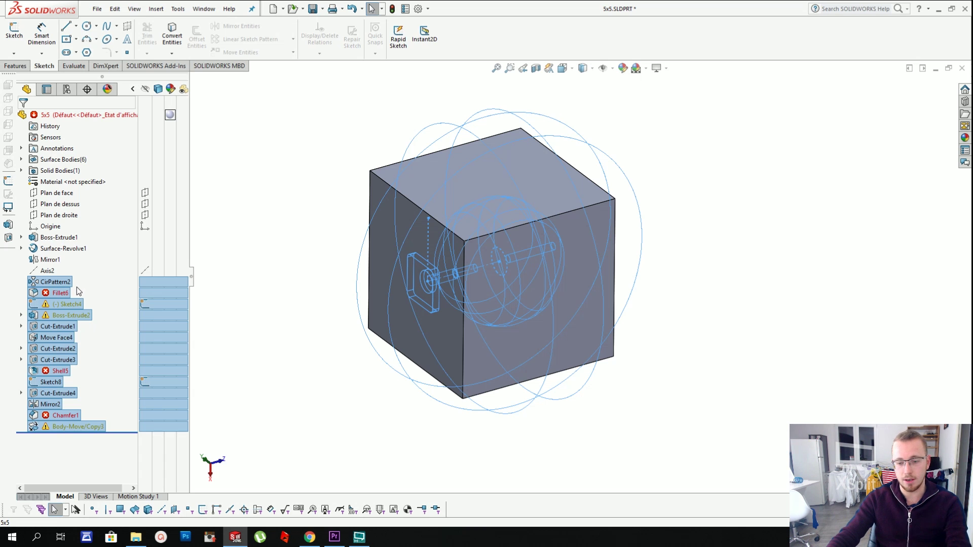
key("Delete")
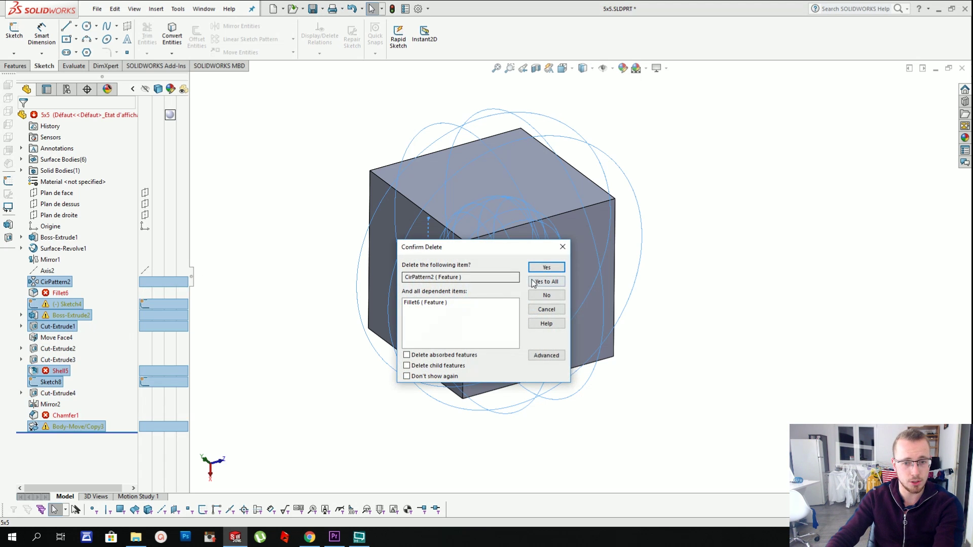
left_click(548, 282)
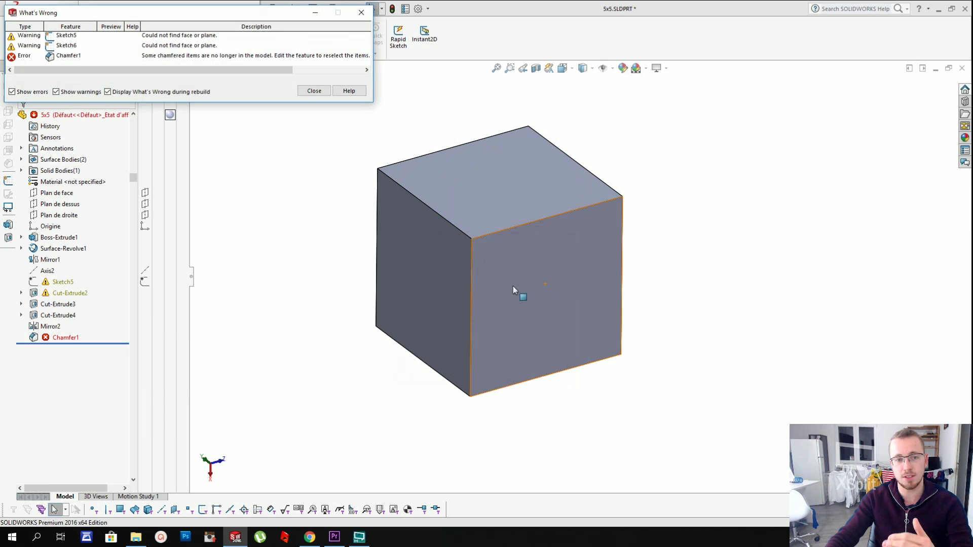
left_click(301, 94)
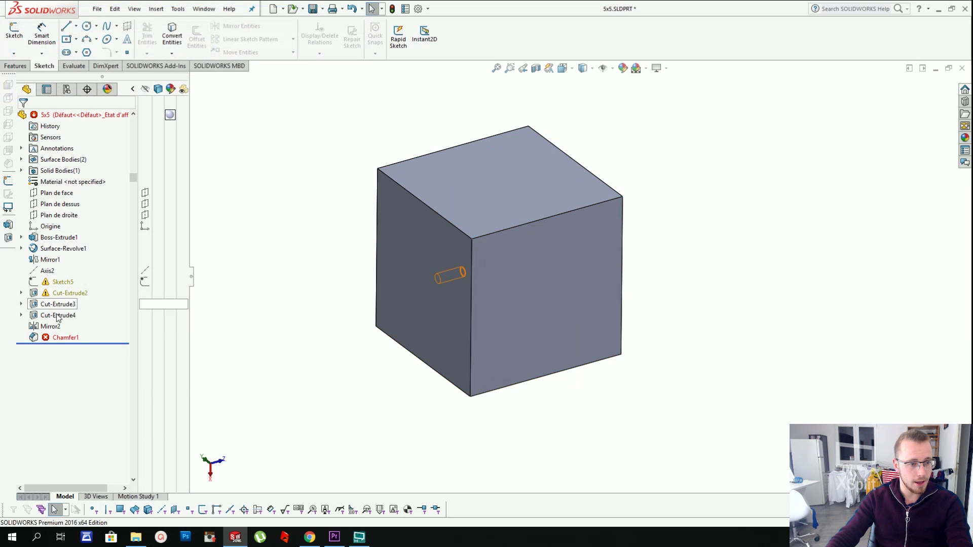
- Delete the remaining range from Sketch5 through Chamfer1, accepting all deletions, and dismiss the rebuild error report
left_click(50, 337)
left_click(57, 282)
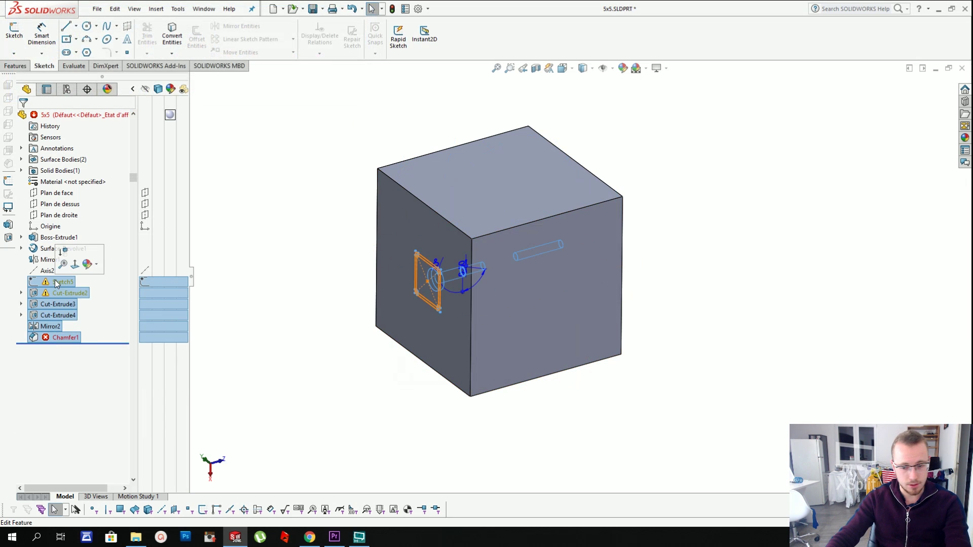
key("Delete")
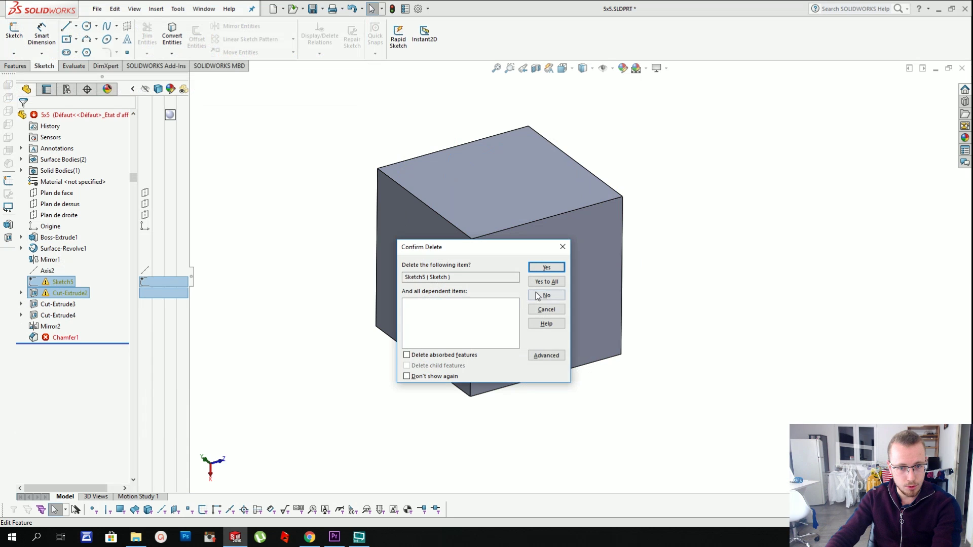
left_click(542, 282)
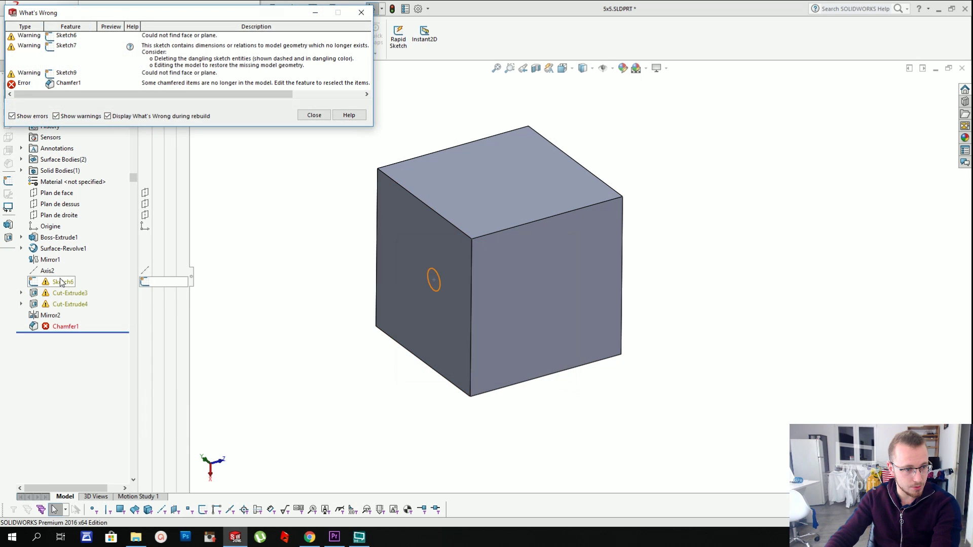
left_click(302, 118)
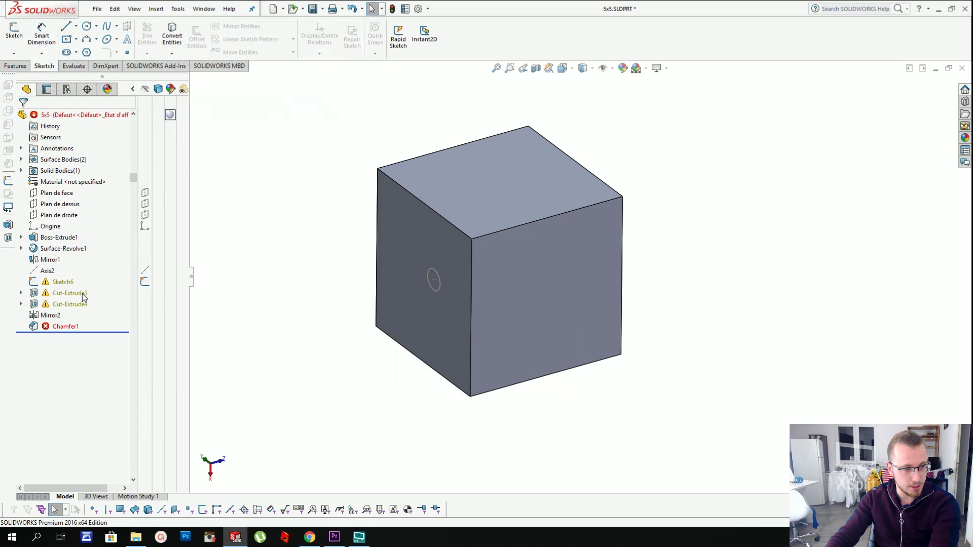
- Delete Sketch6, Cut-Extrude3 and Cut-Extrude4 with their dependents, and dismiss the rebuild error report
left_click(63, 282)
left_click(70, 304, "shift")
key("Delete")
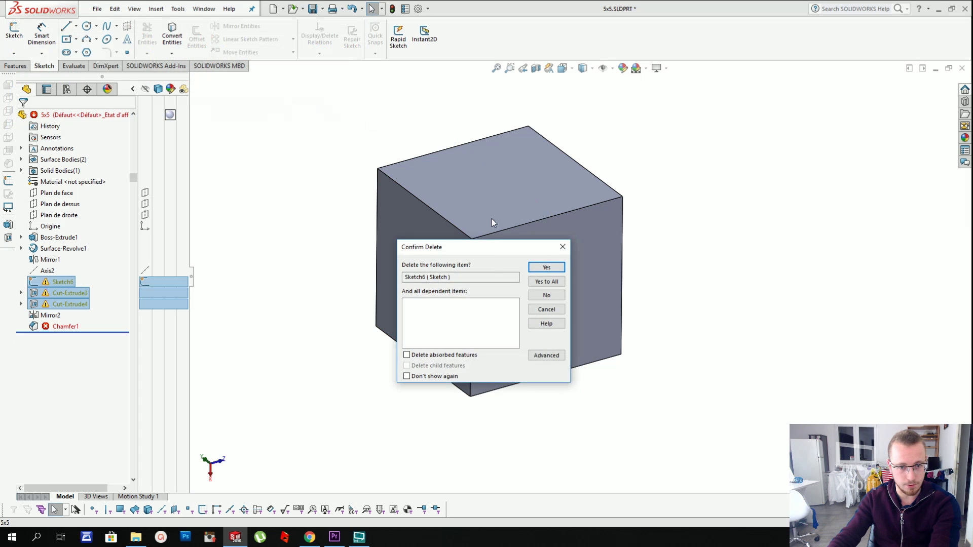
left_click(537, 281)
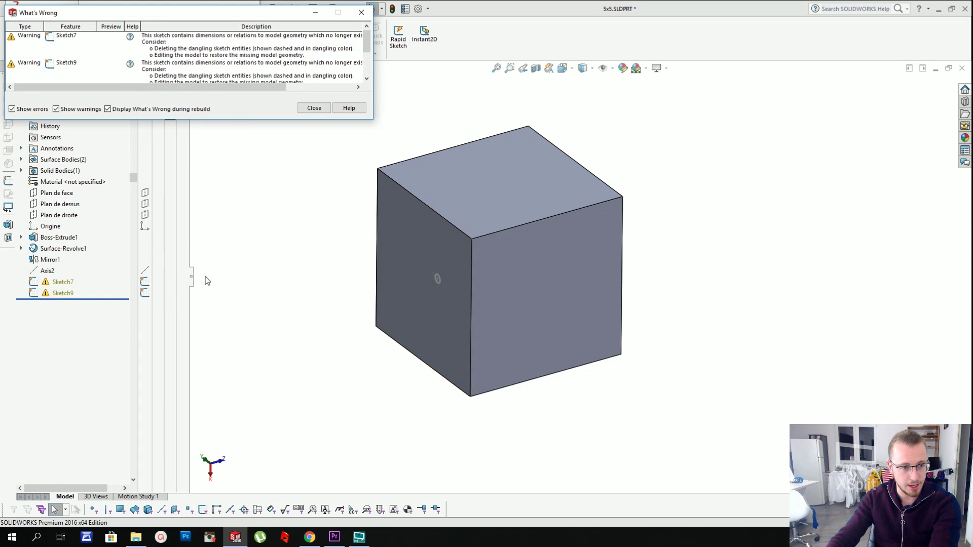
left_click(307, 112)
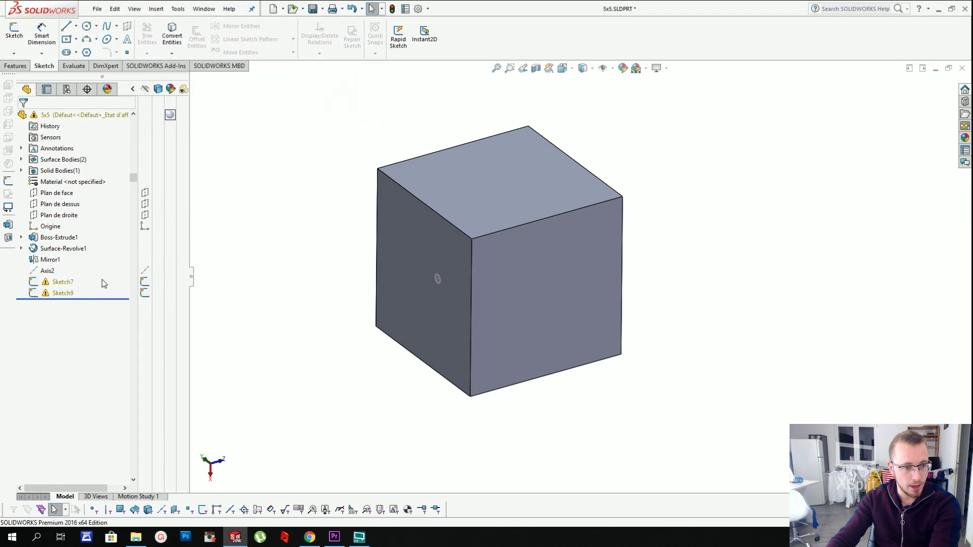
- Delete Sketch7 and Sketch9 from the feature tree, confirming the deletion
left_click_drag(102, 279, 36, 307)
key("Delete")
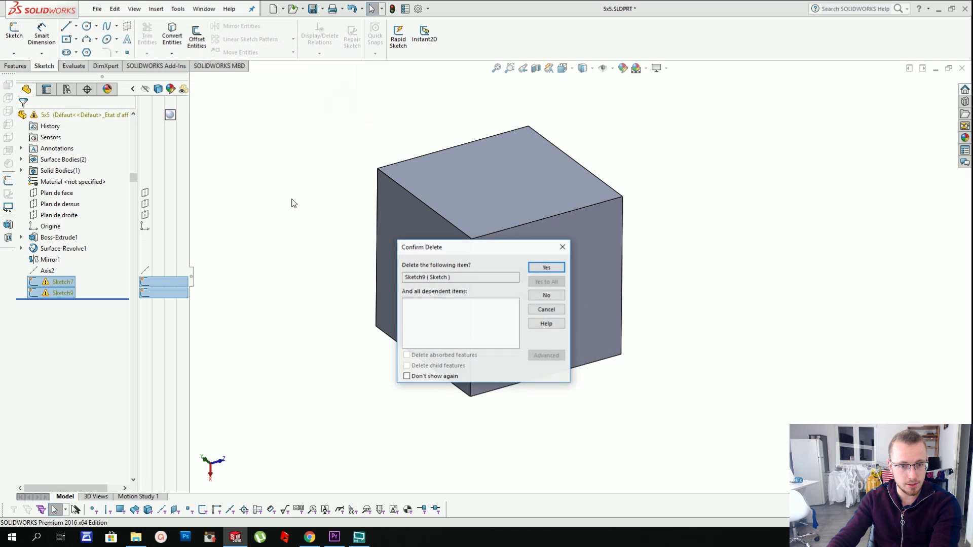
key("Return")
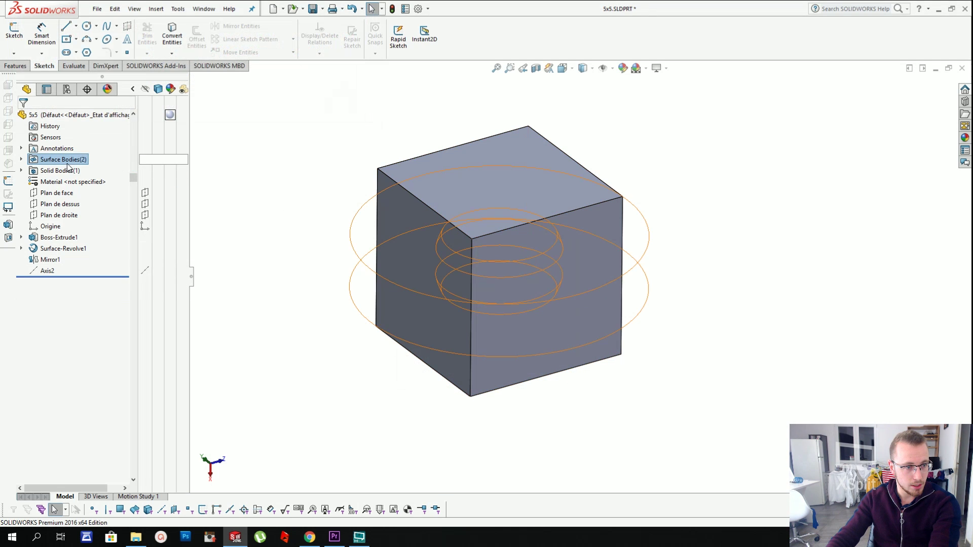
- Show the hidden surface bodies and inspect the revolved surfaces that cut through the cube
right_click(73, 160)
left_click(75, 150)
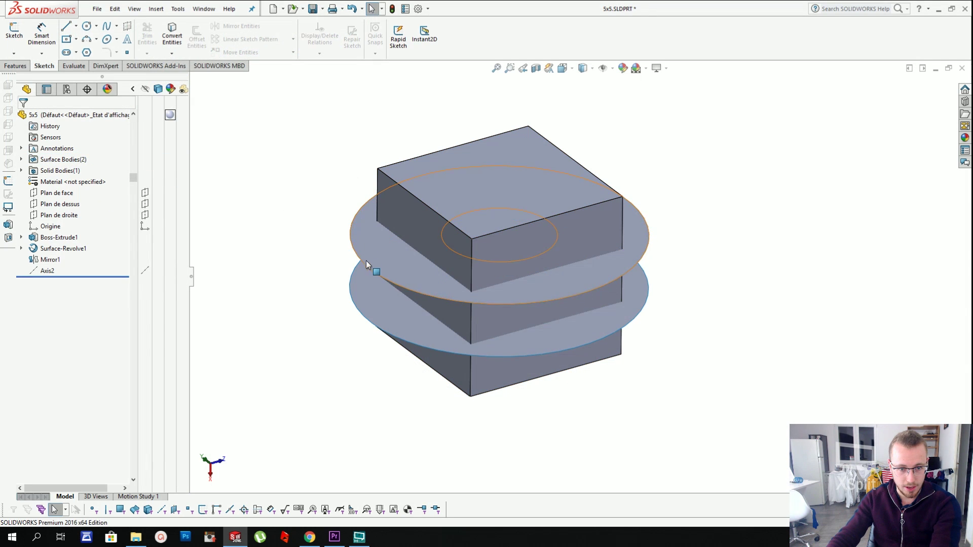
middle_click_drag(366, 260, 465, 152)
left_click(510, 154)
left_click(455, 143)
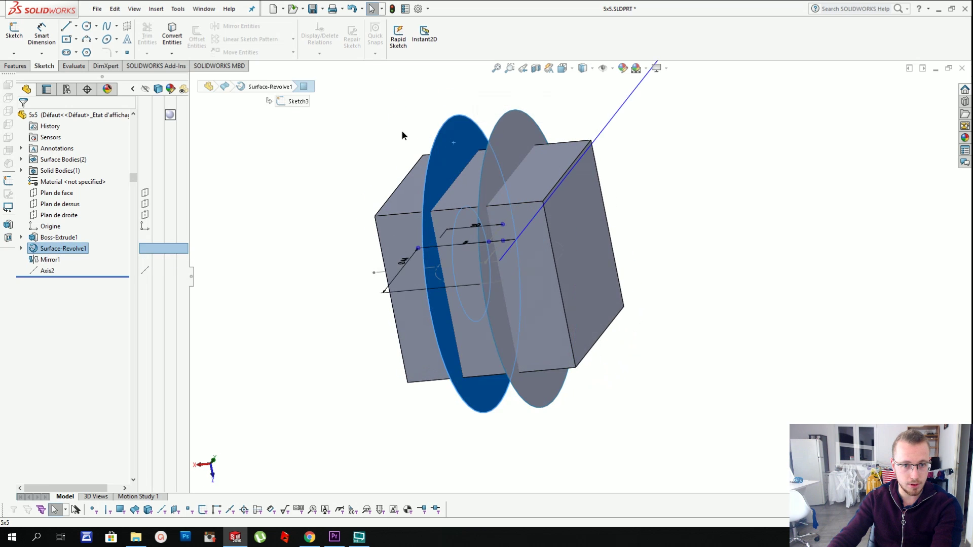
left_click(402, 131)
left_click(56, 260)
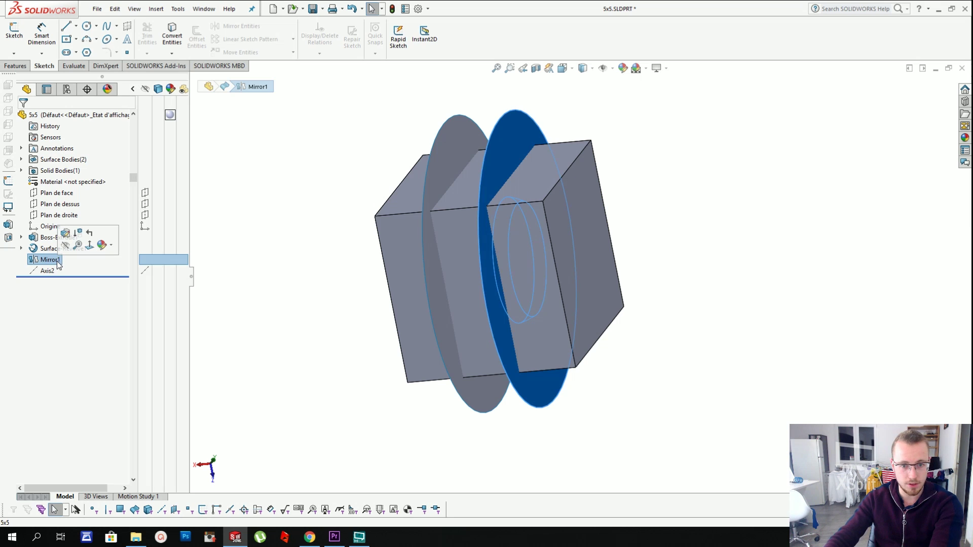
left_click(34, 274, "ctrl")
key("Delete")
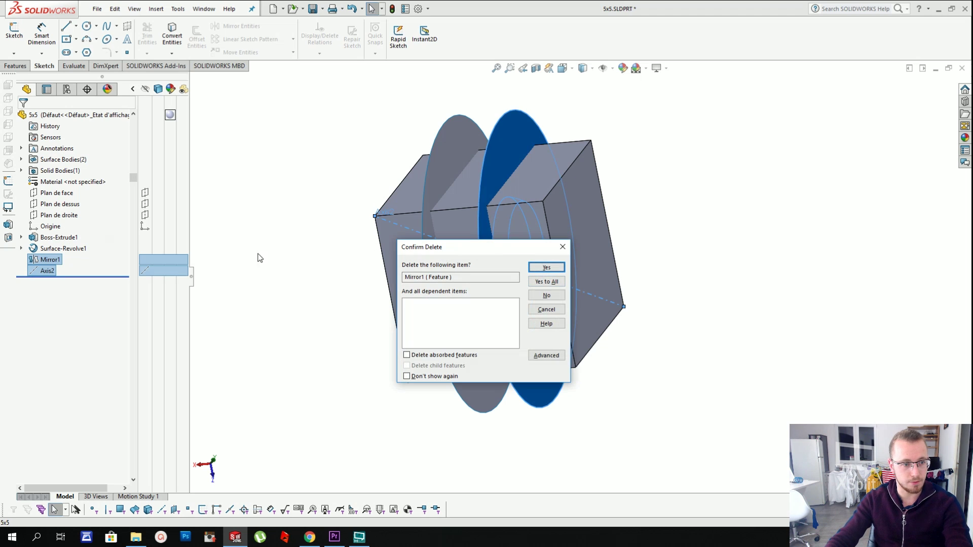
key("Escape")
- Delete only the Mirror1 feature, keeping Axis2 and the original Surface-Revolve1
left_click(58, 260)
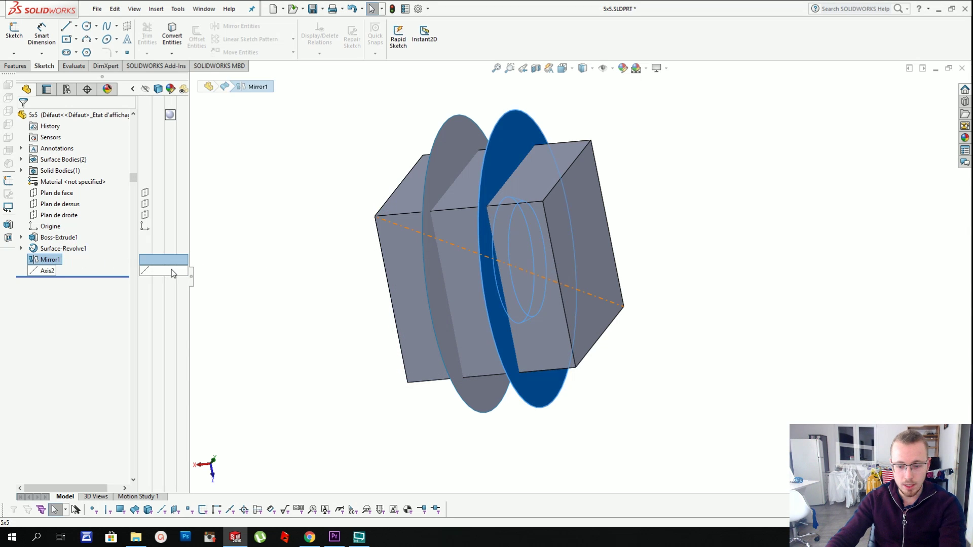
key("Delete")
key("Return")
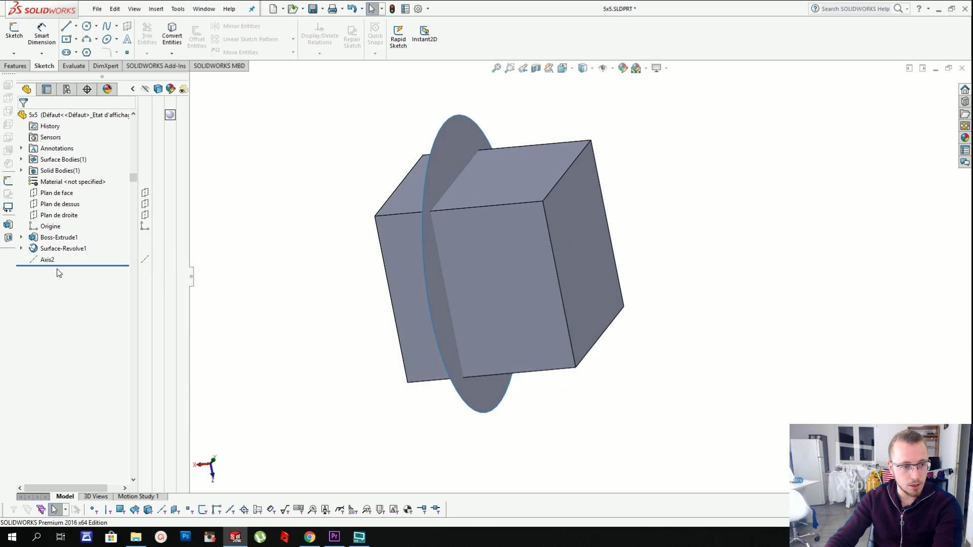
- Show Axis2 to check where it runs through the cube, and hide it again
left_click(54, 259)
right_click(54, 260)
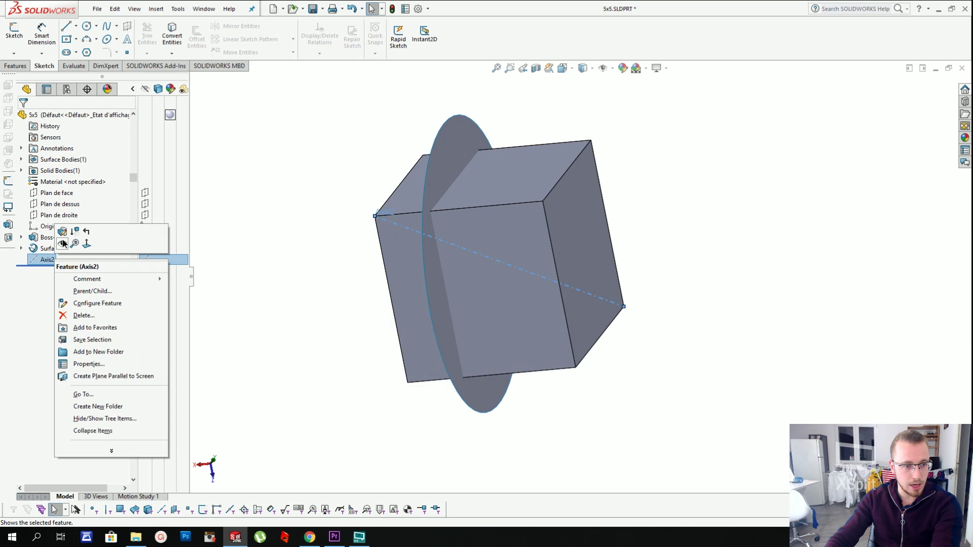
left_click(62, 242)
left_click(320, 140)
middle_click_drag(325, 141, 381, 171)
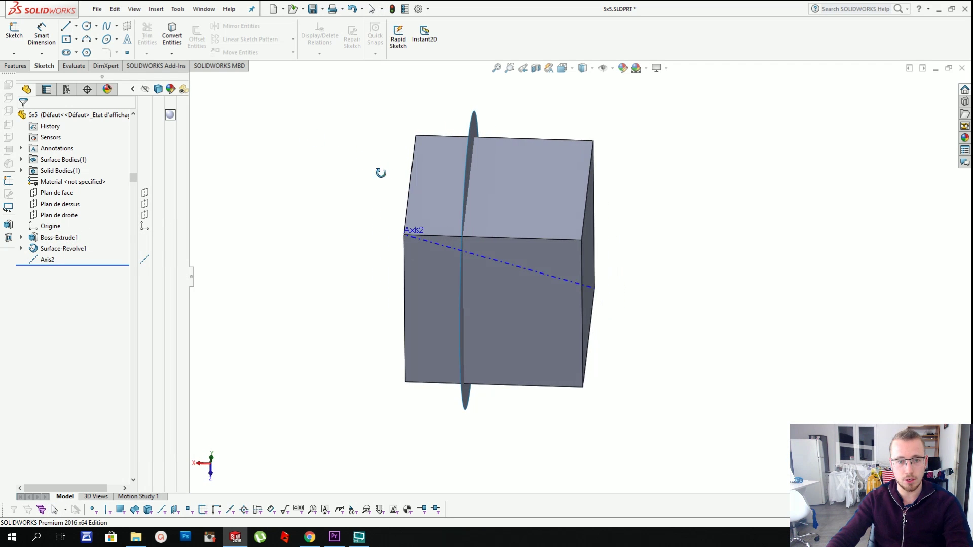
right_click(47, 259)
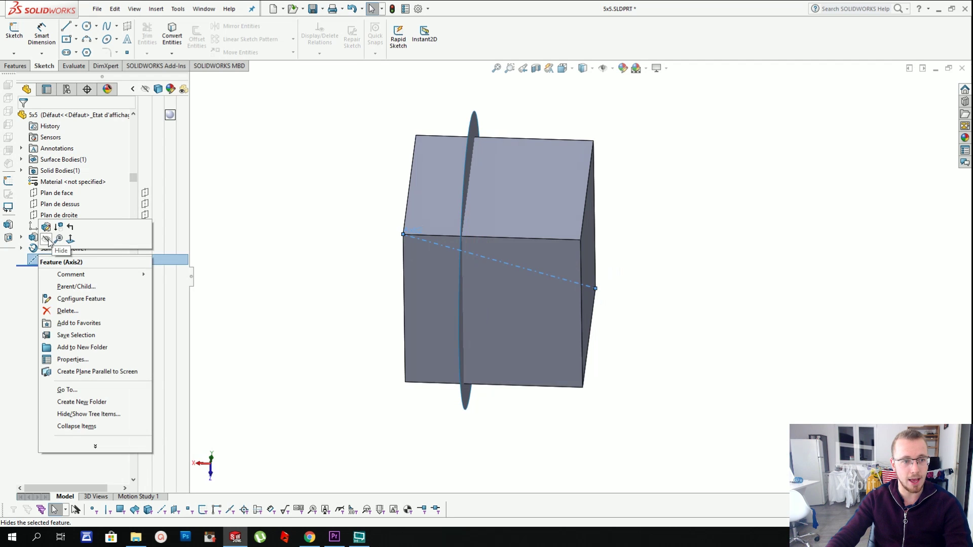
left_click(47, 242)
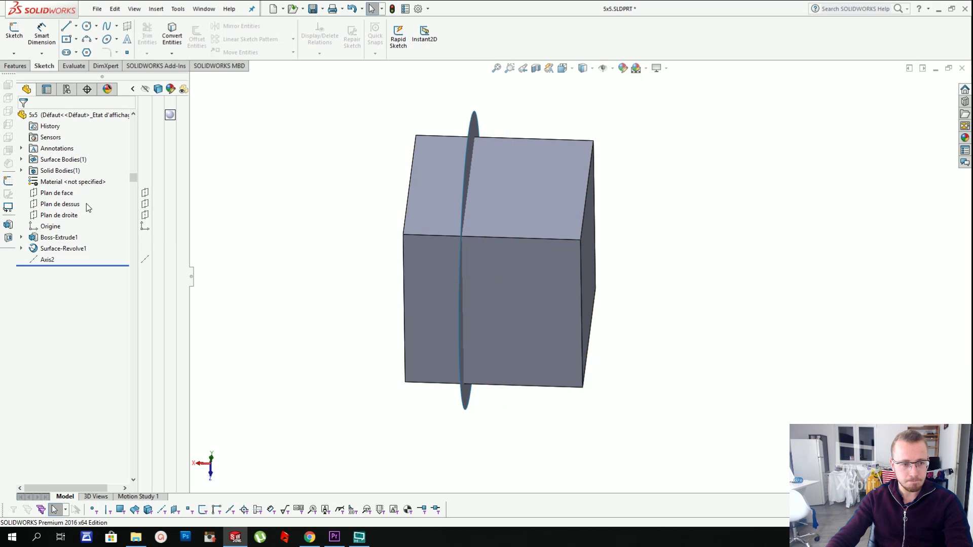
- Open Sketch3 of Surface-Revolve1 for editing, viewed normal to its sketch plane
left_click(21, 248)
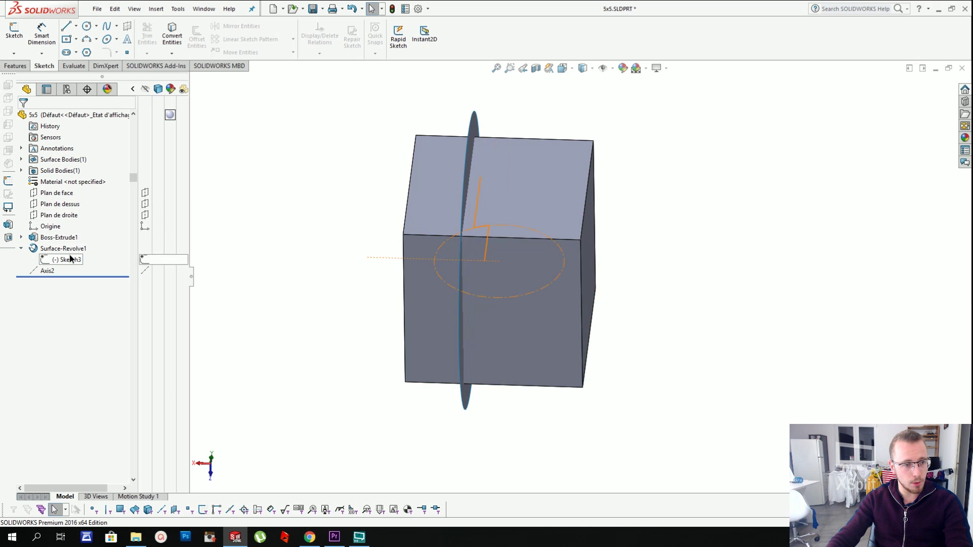
right_click(95, 261)
left_click(104, 240)
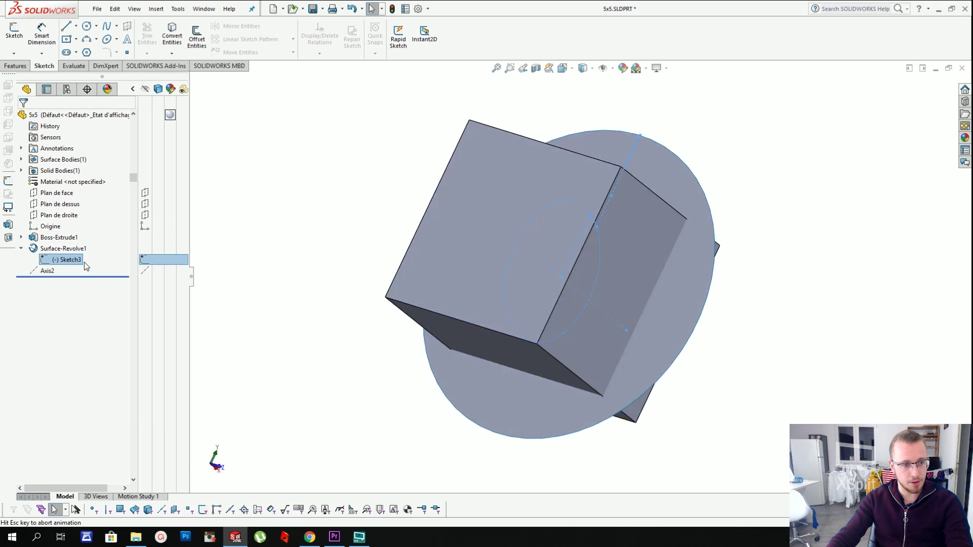
right_click(83, 262)
left_click(92, 234)
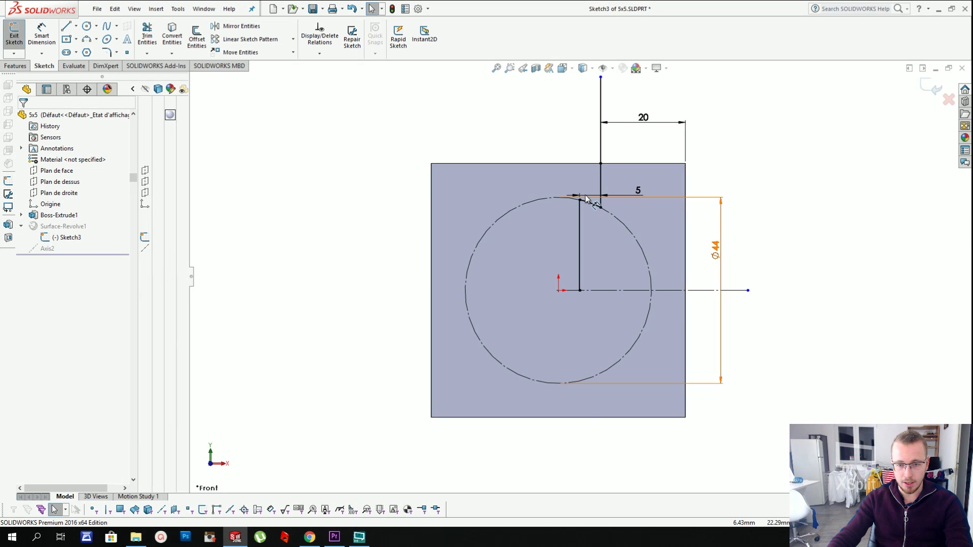
- Examine Sketch3's cutting profile, including its dimensions, the construction circle and the two end points of the short arc
scroll(588, 211, "down", 3)
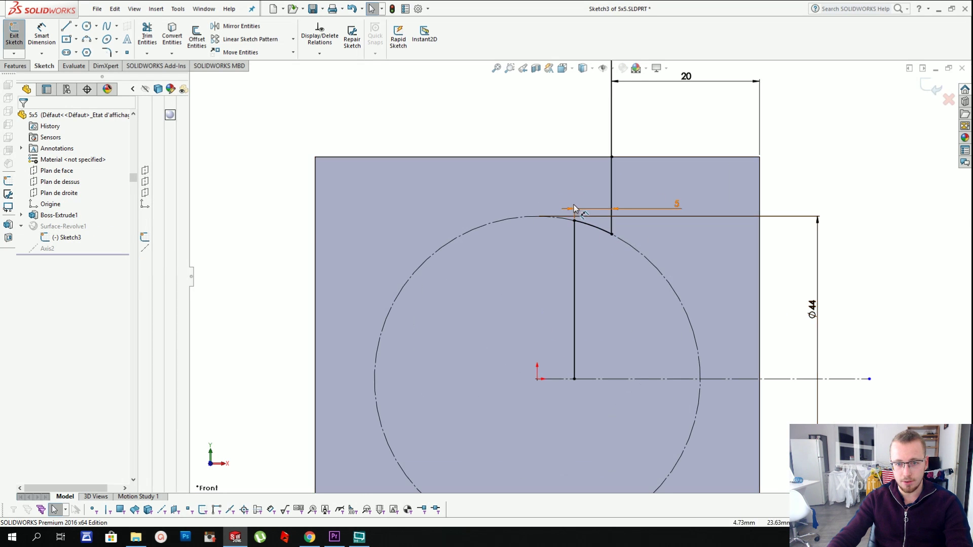
scroll(588, 228, "up", 2)
scroll(591, 260, "down", 3)
scroll(591, 260, "up", 3)
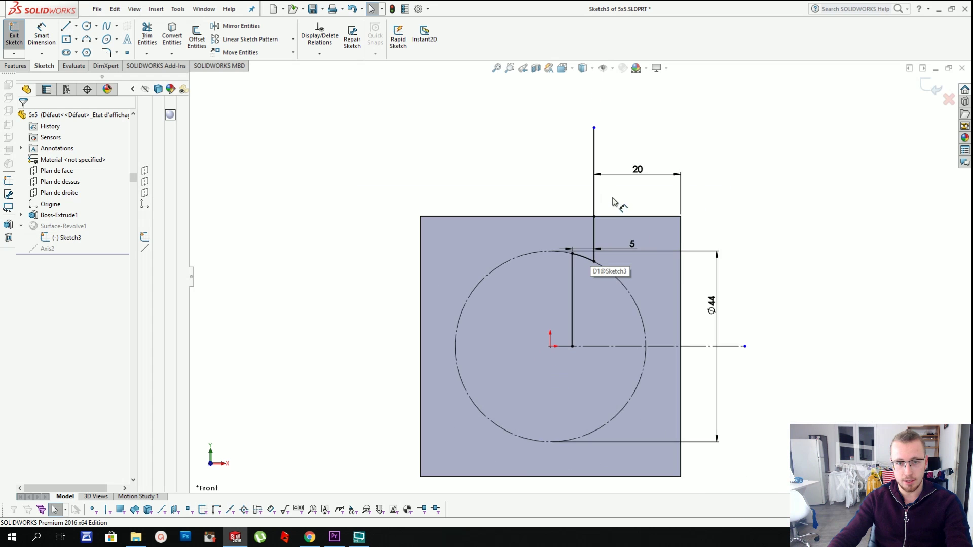
scroll(599, 212, "down", 3)
scroll(593, 223, "down", 1)
scroll(583, 284, "up", 4)
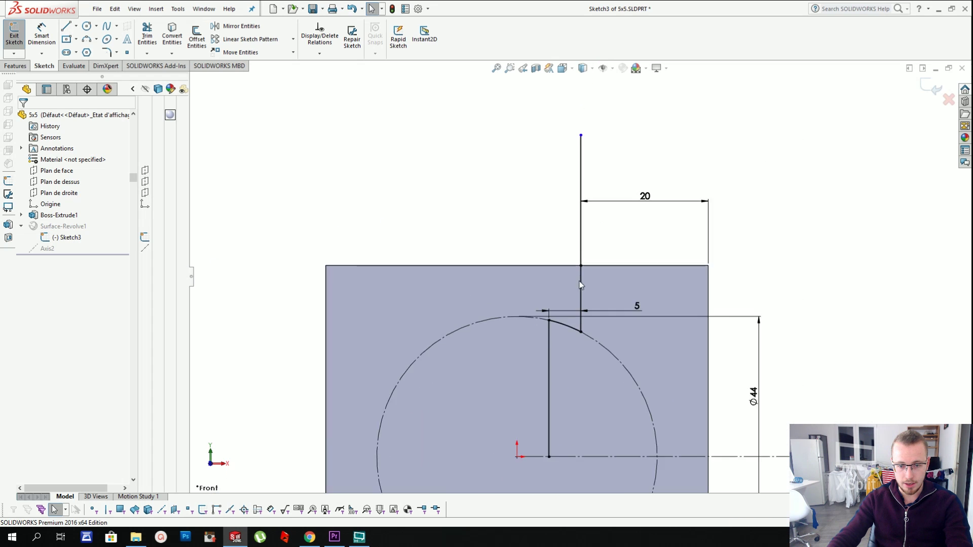
scroll(579, 339, "down", 4)
scroll(578, 332, "down", 1)
scroll(603, 294, "up", 3)
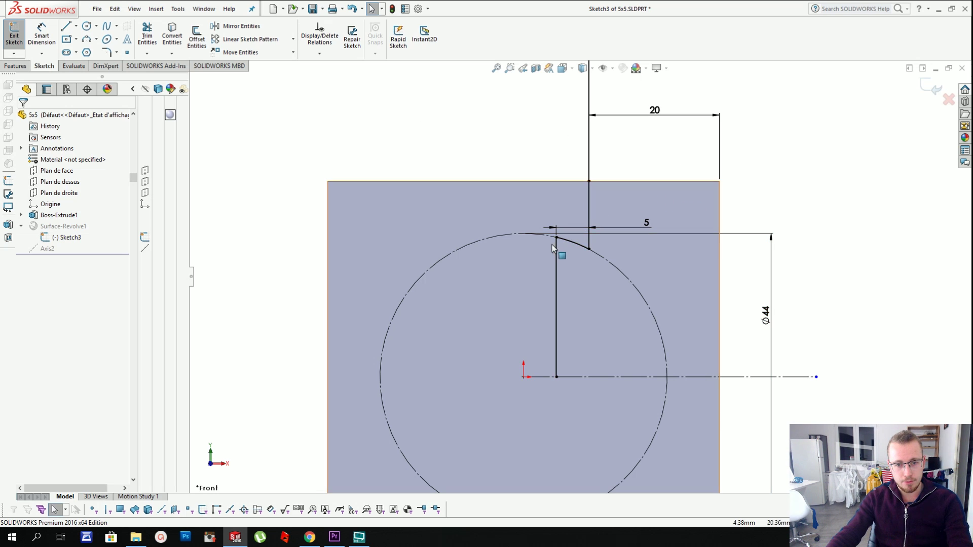
left_click(579, 276)
left_click(589, 250)
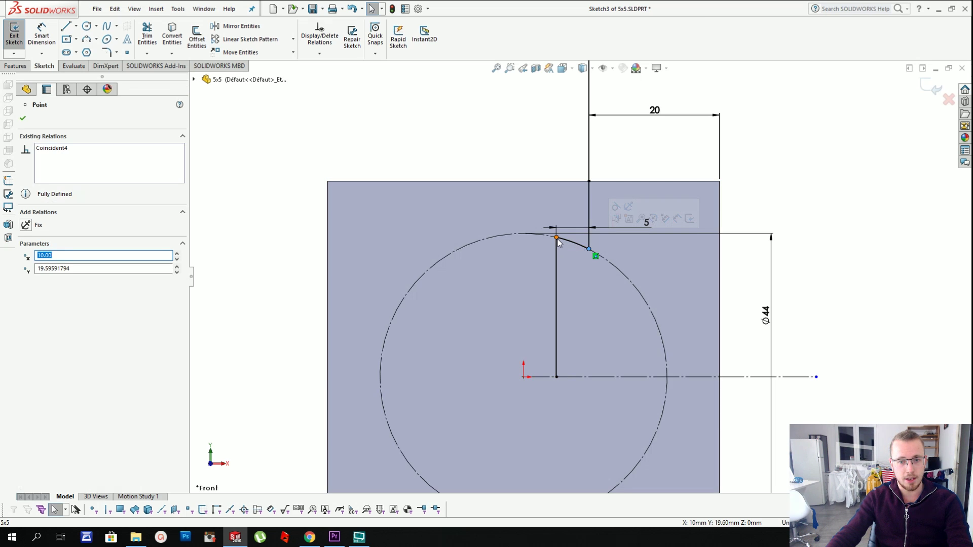
key("Escape")
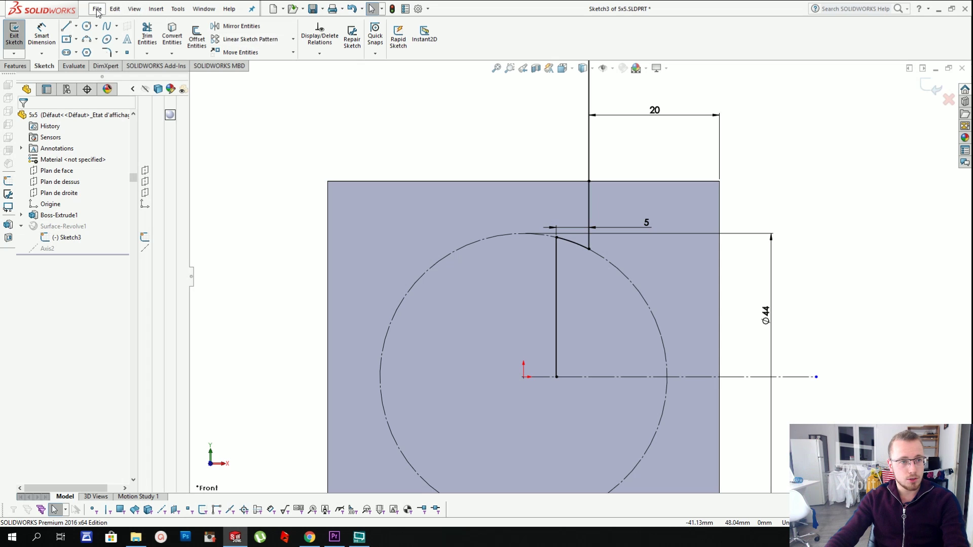
- Draw a circle of about 25 mm radius centred on the origin and make it construction geometry
left_click(87, 26)
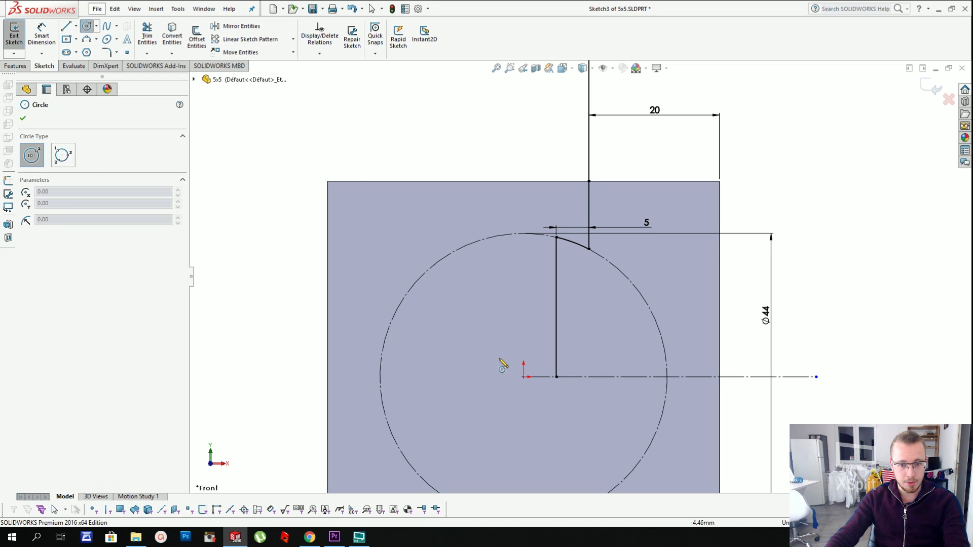
mouse_move(523, 378)
left_mouse_down()
mouse_move(550, 265)
mouse_move(543, 214)
left_mouse_up()
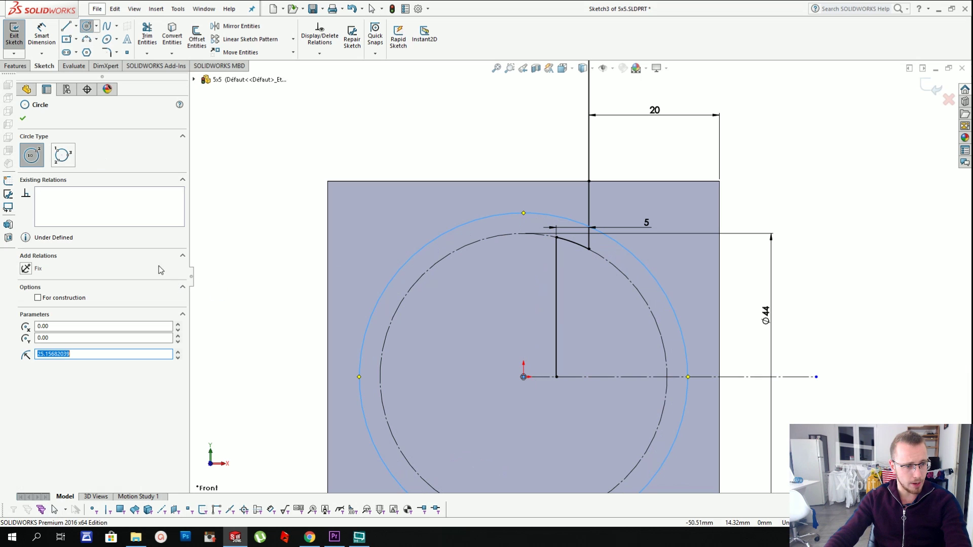
key("Escape")
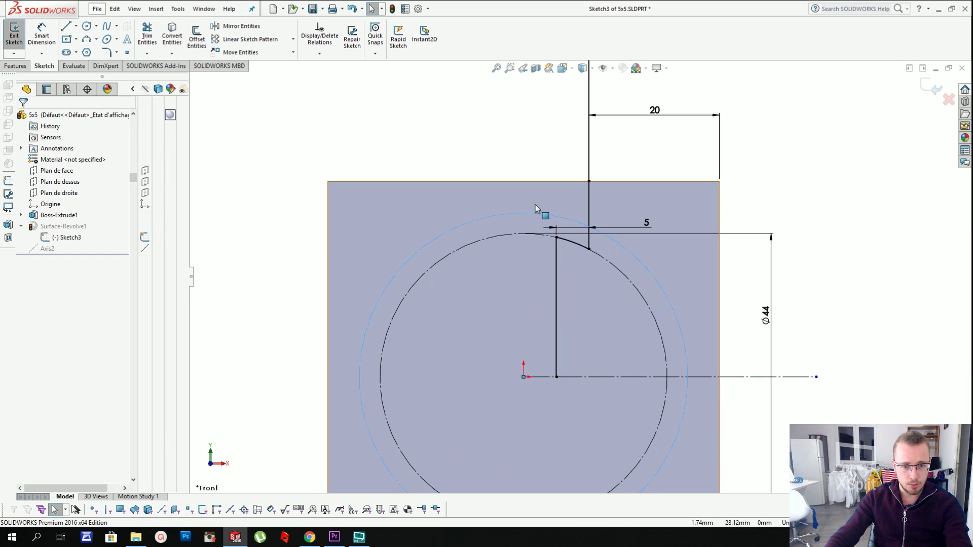
left_click(523, 214)
key("Escape")
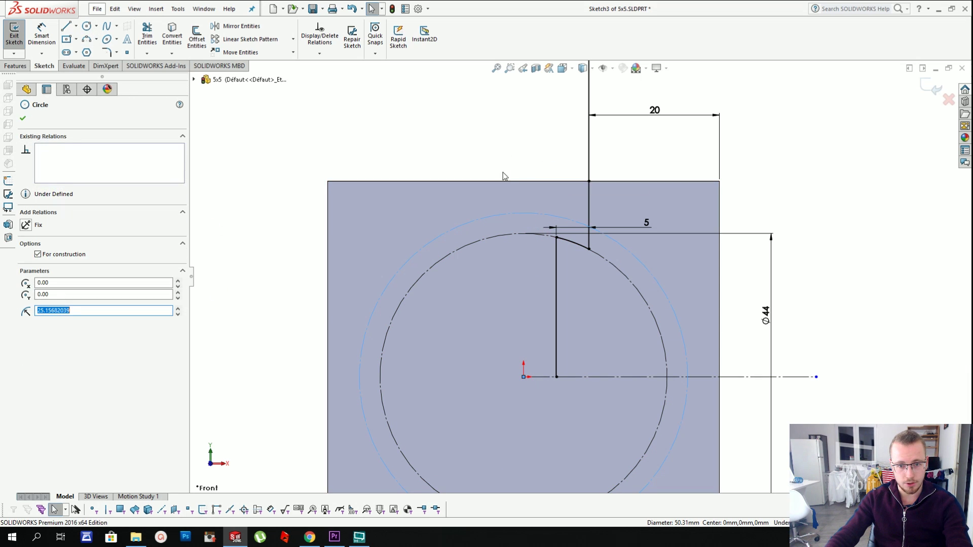
- Switch the outer circle from construction to regular geometry and back to construction
left_click(519, 218)
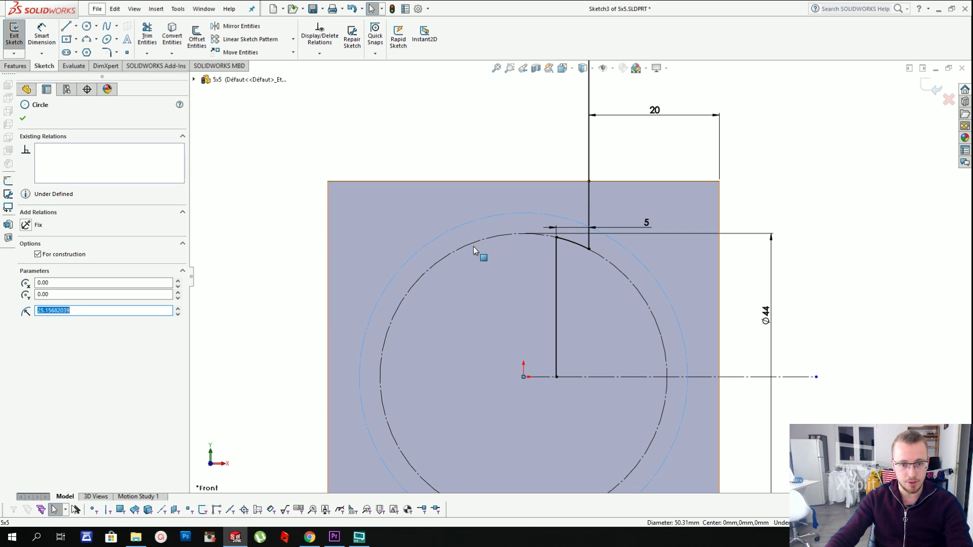
left_click(63, 253)
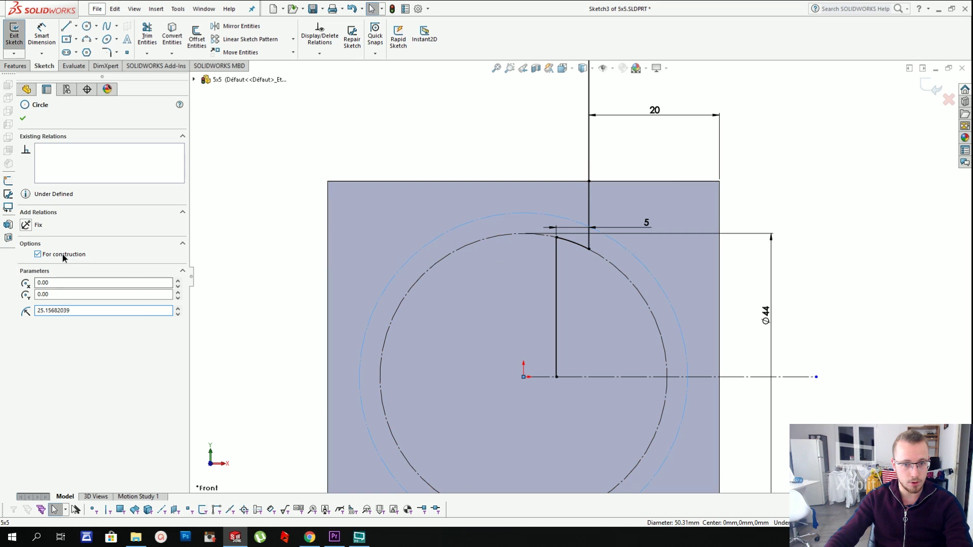
left_click(409, 158)
left_click(509, 212)
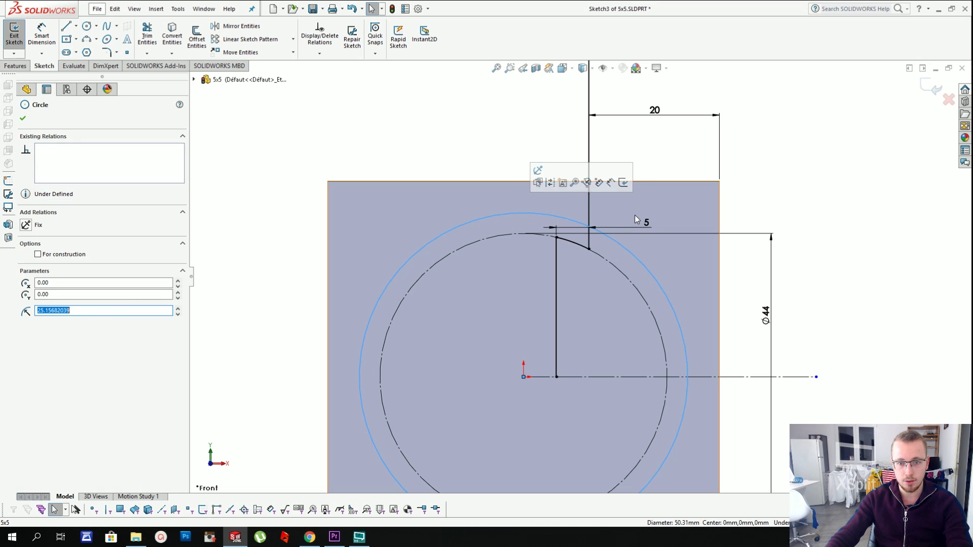
left_click(482, 163)
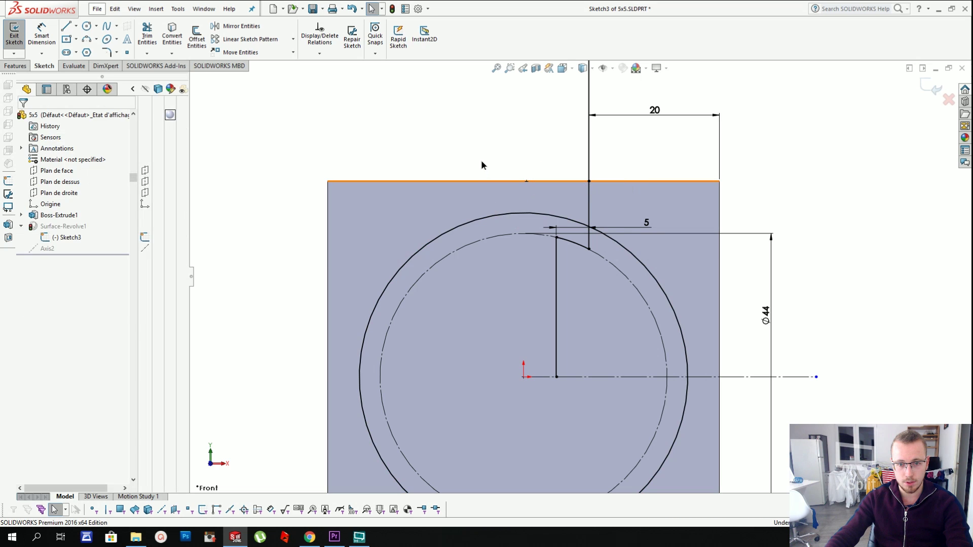
left_click(525, 217)
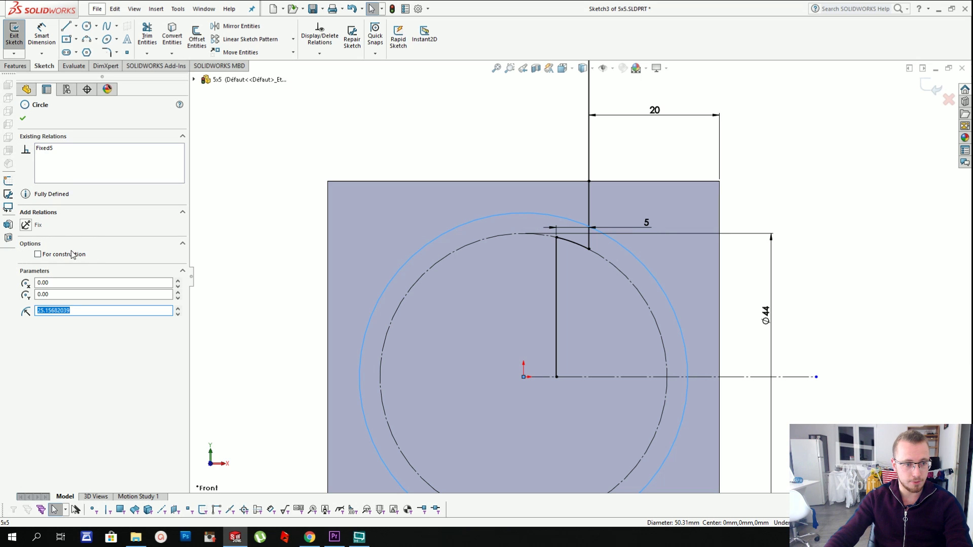
left_click(451, 143)
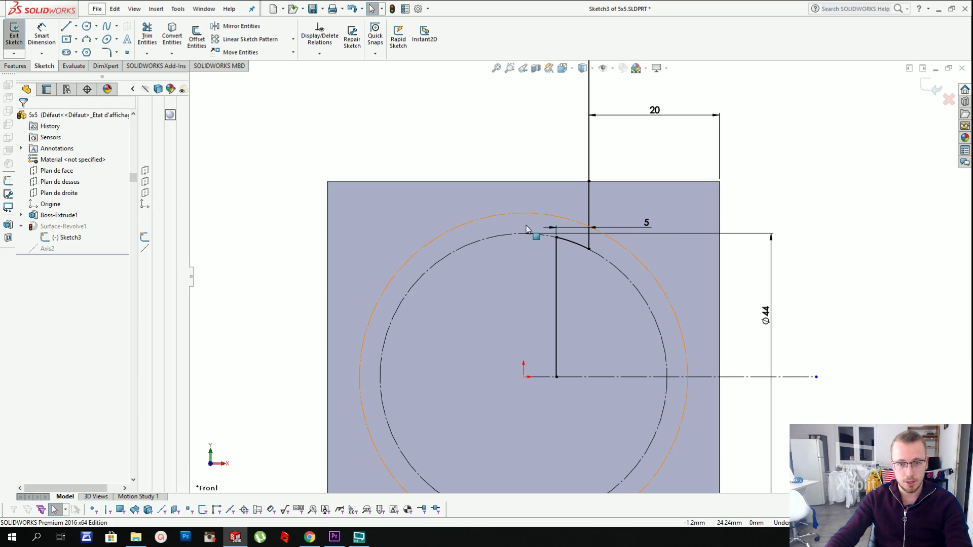
- Delete the Fixed5 relation from the outer construction circle
left_click(547, 220)
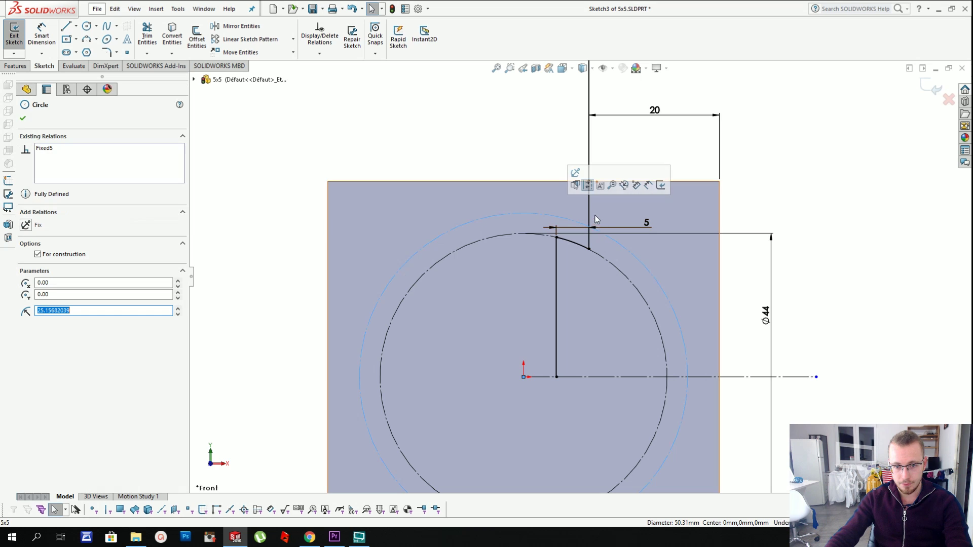
left_click(526, 214)
left_click(528, 214)
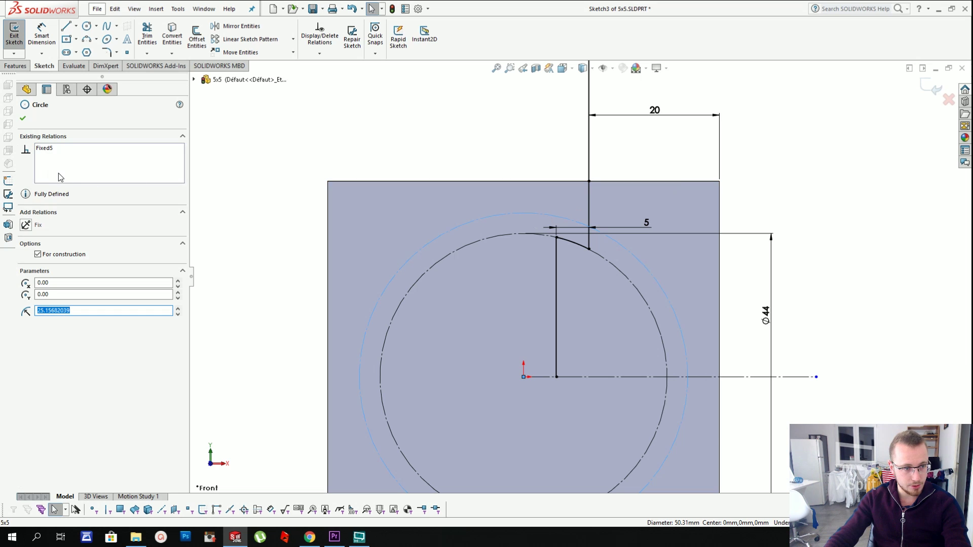
left_click(50, 149)
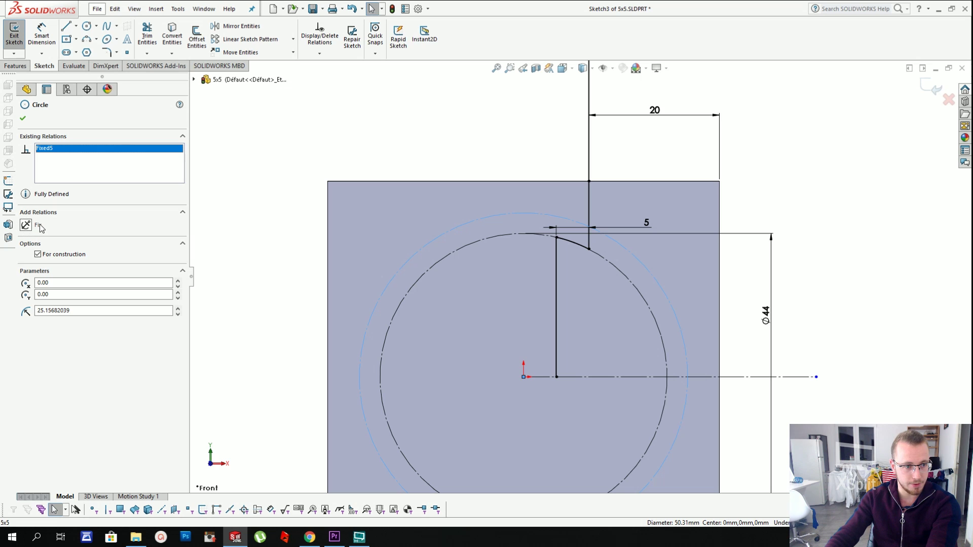
key("Delete")
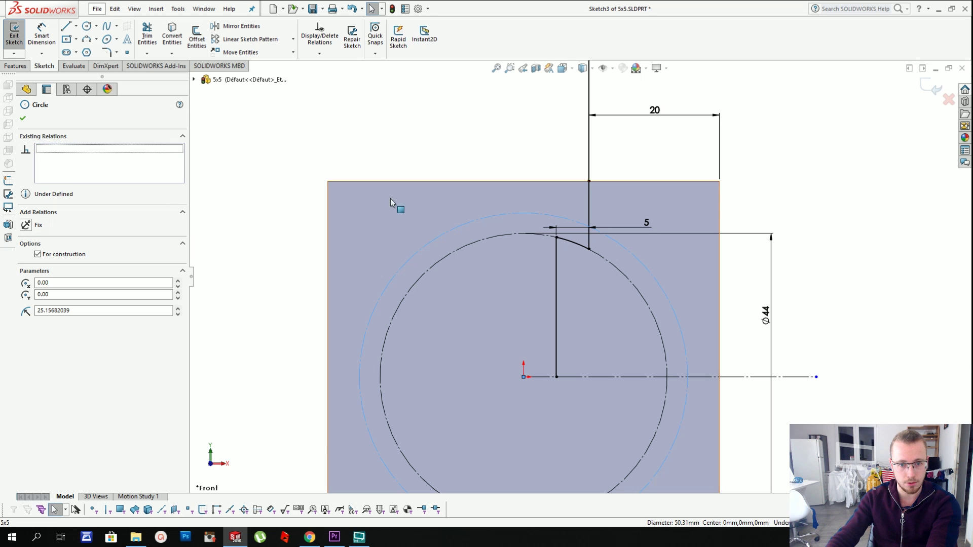
left_click(506, 163)
left_click(524, 217)
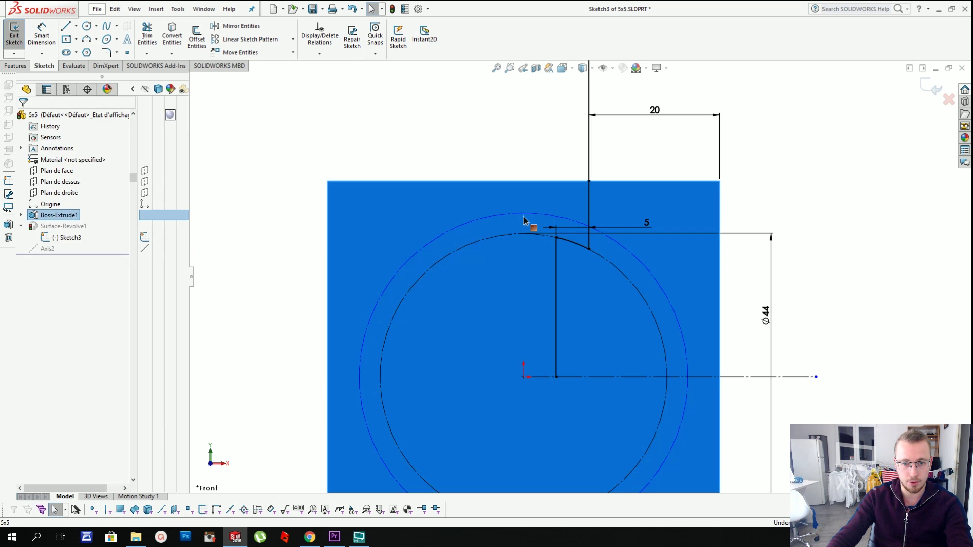
key("Escape")
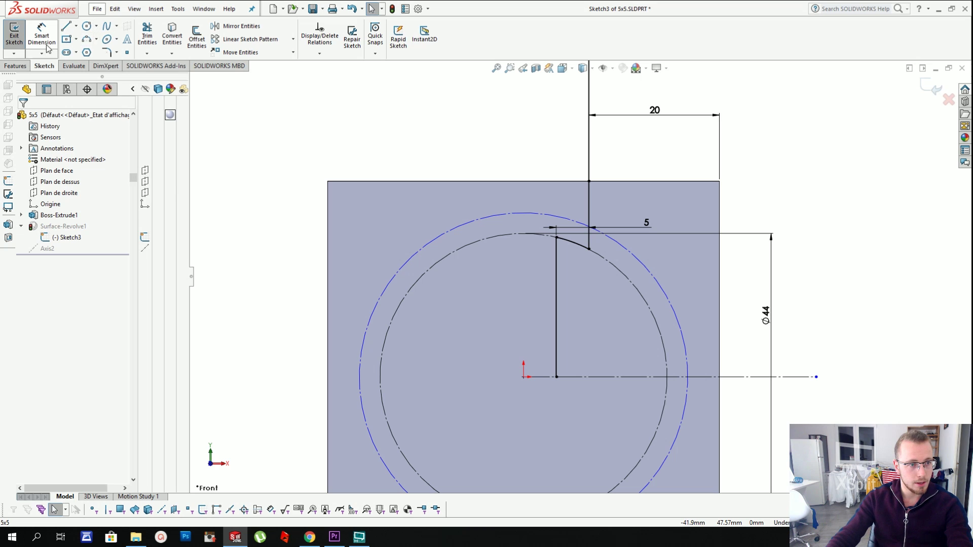
left_click(54, 46)
left_click(504, 213)
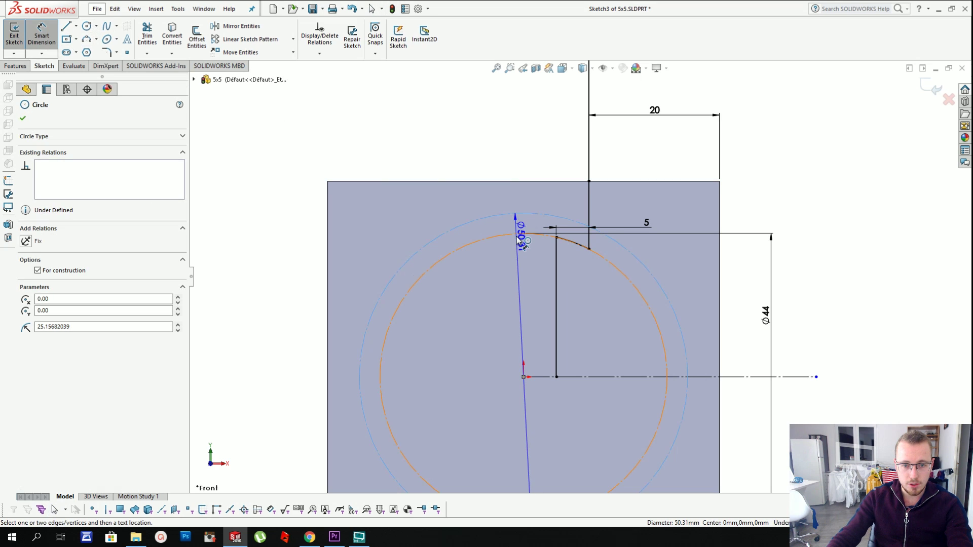
left_click(518, 238)
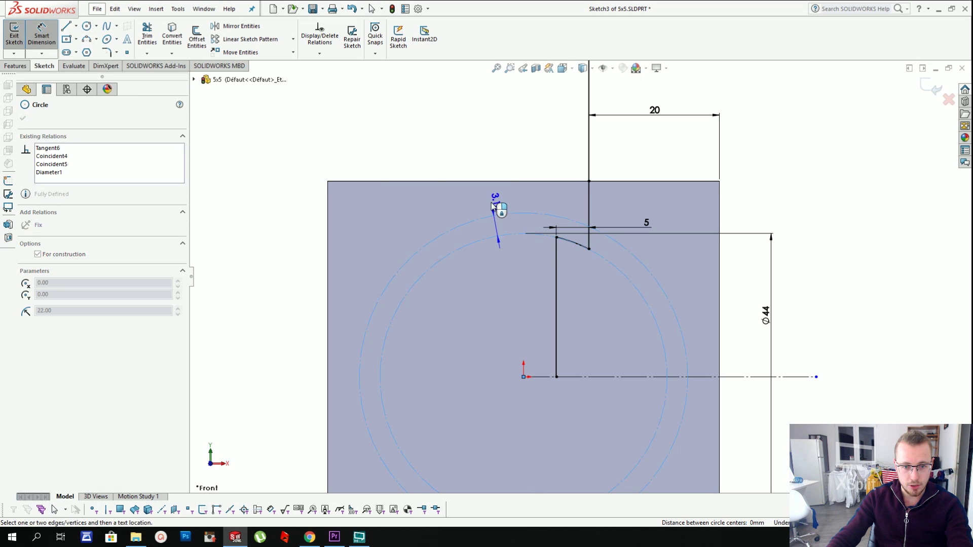
left_click(467, 146)
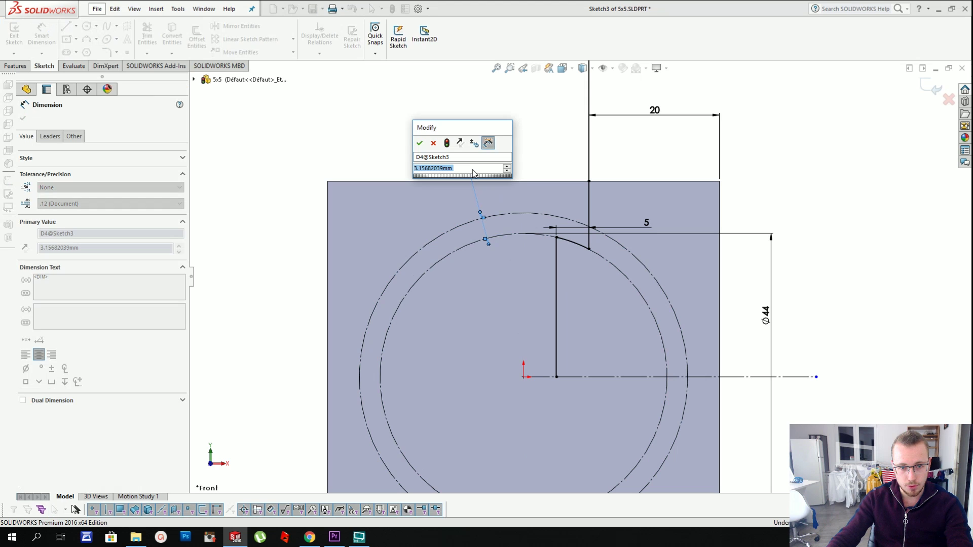
key("Escape")
key("Escape")
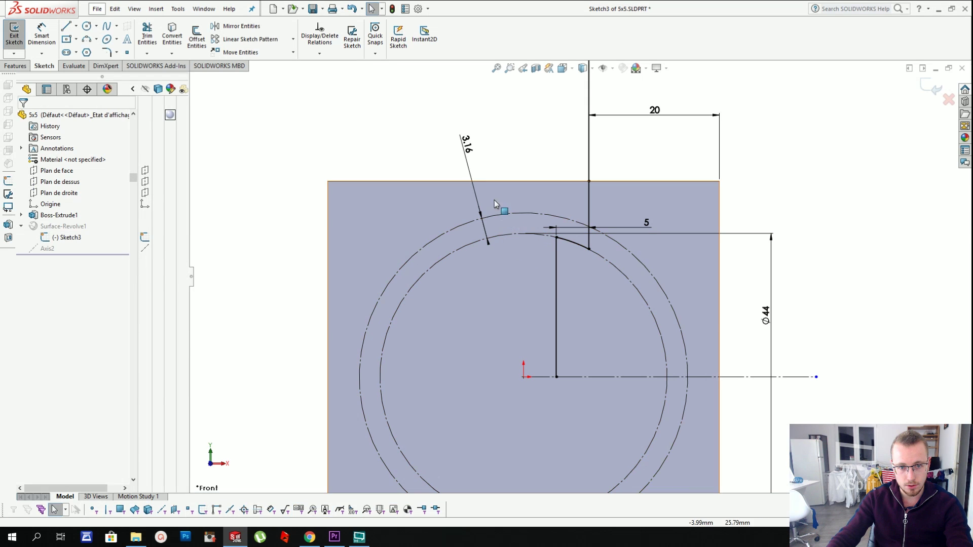
left_click(470, 155)
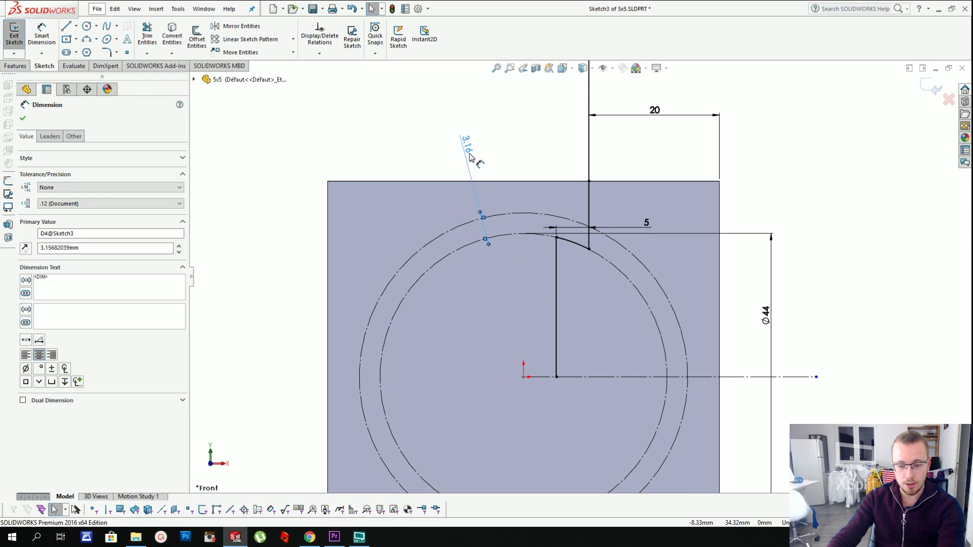
key("Delete")
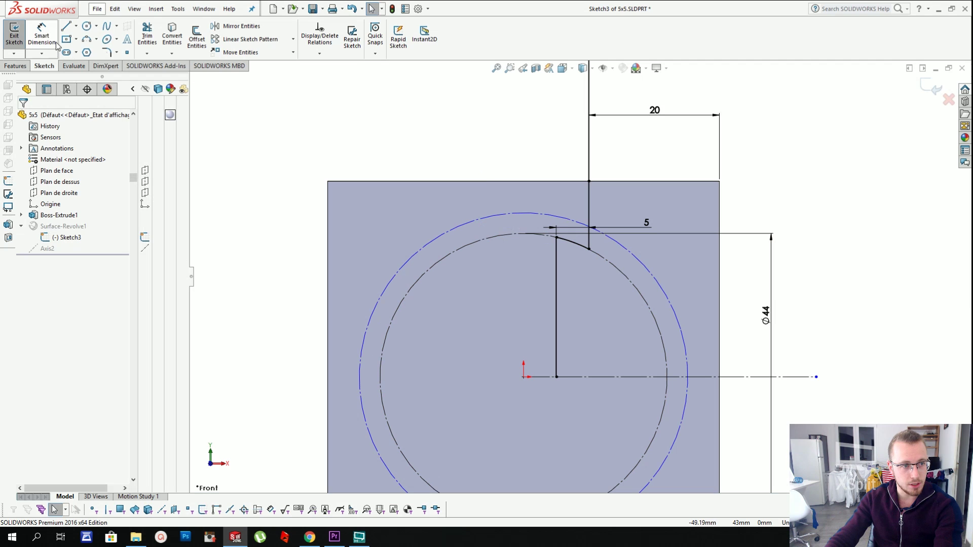
- Dimension the gap between the two construction circles as 2 mm and move the dimension text closer to the circles
left_click(44, 36)
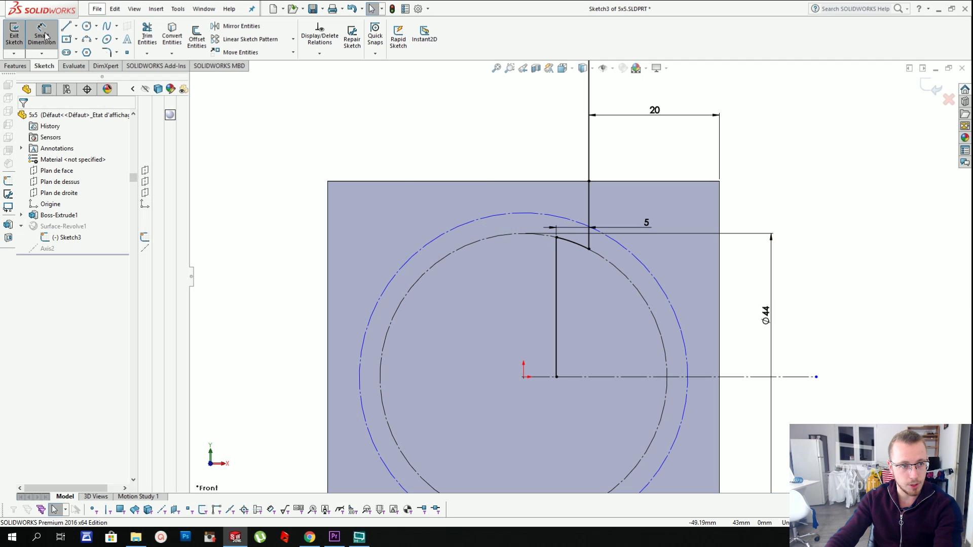
left_click(484, 217)
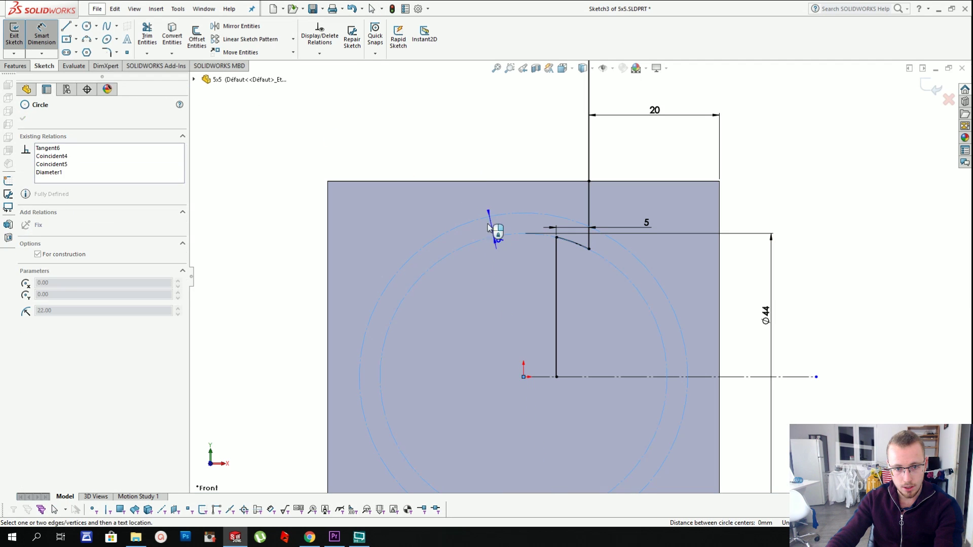
left_click(444, 172)
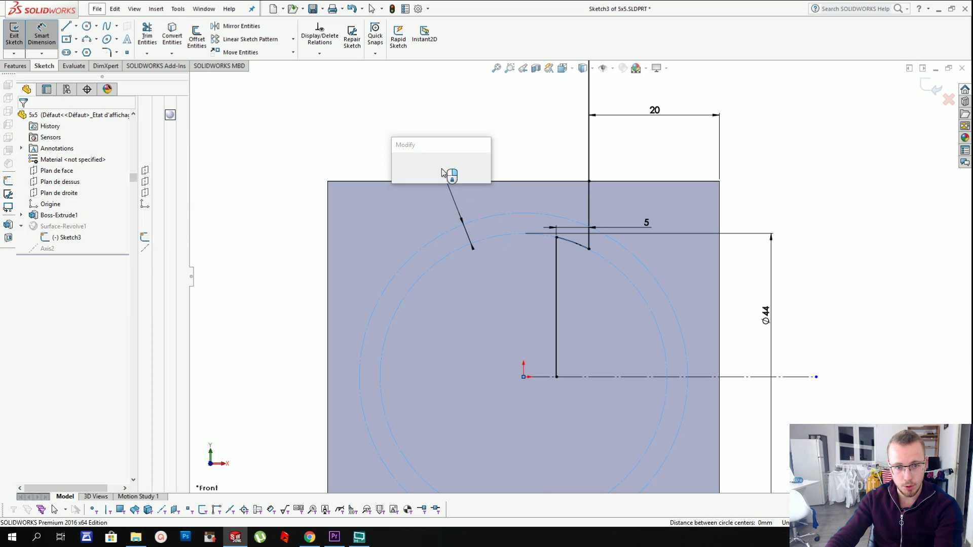
type("2")
key("Return")
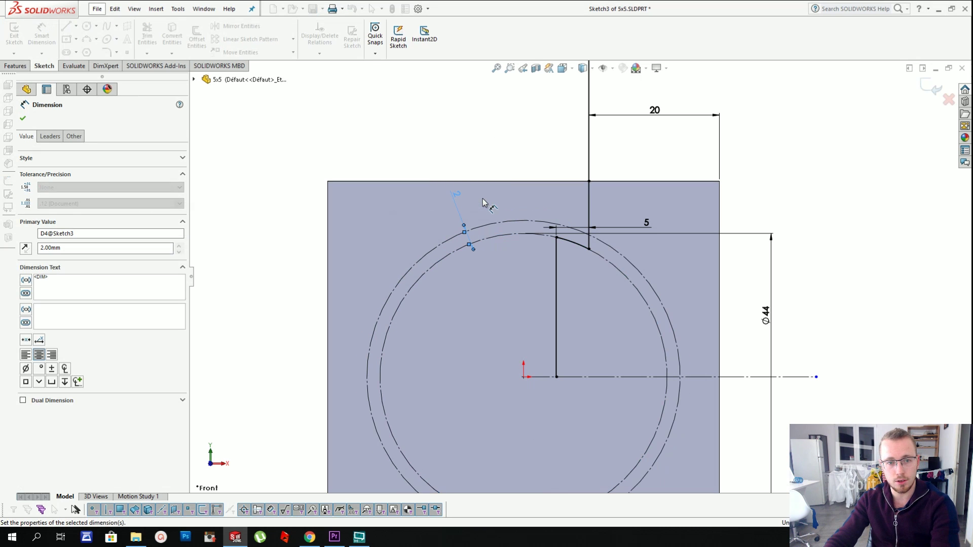
key("Escape")
left_click_drag(459, 197, 460, 214)
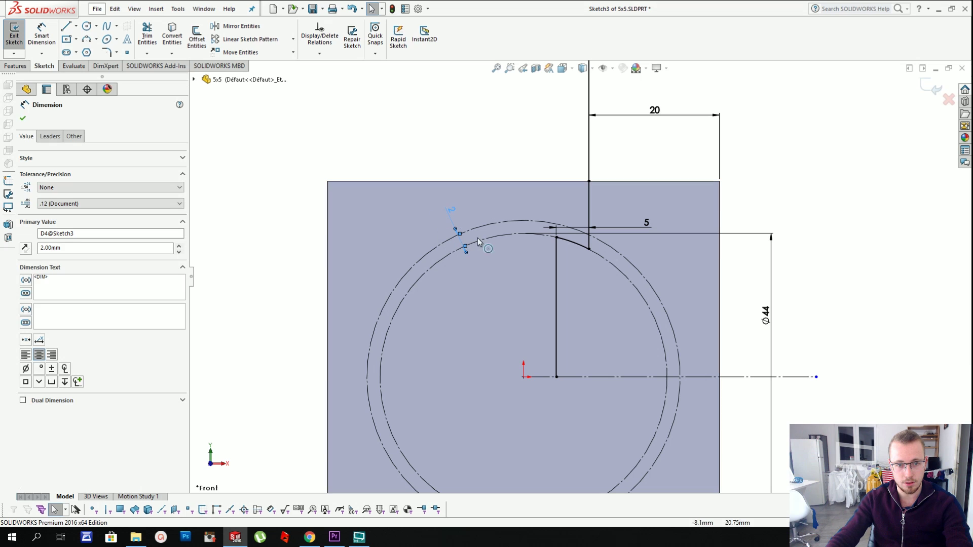
key("Escape")
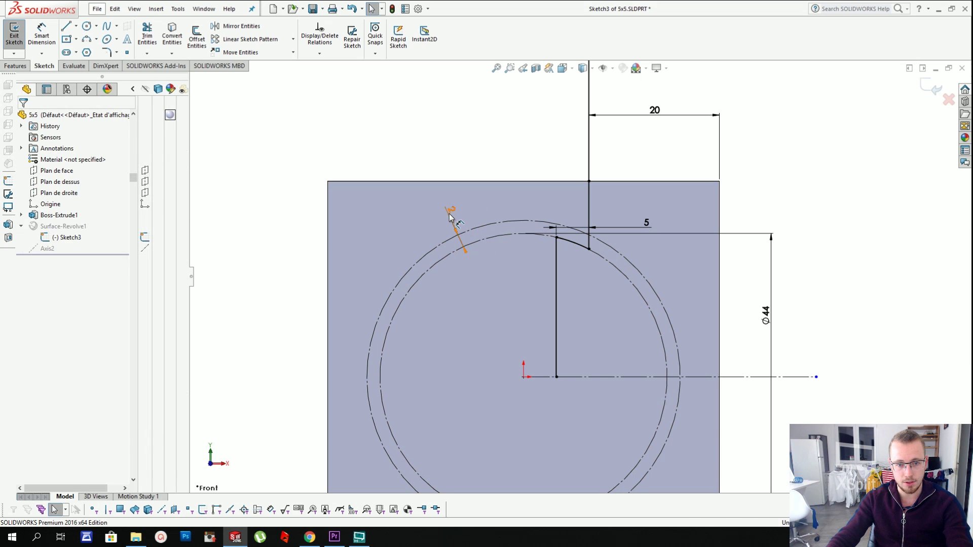
- Delete the 44 mm diameter dimension from the inner construction circle
left_click(529, 221)
scroll(709, 258, "down", 3)
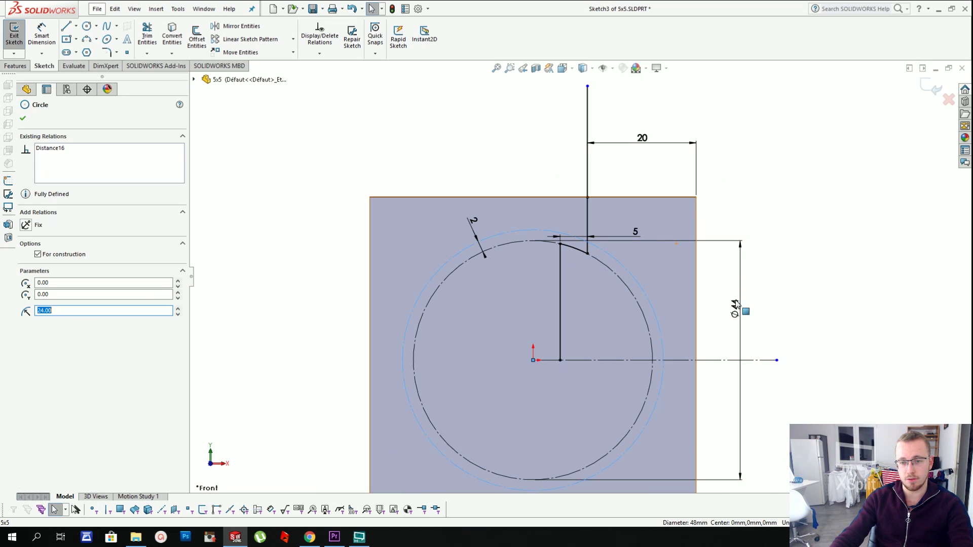
key("Escape")
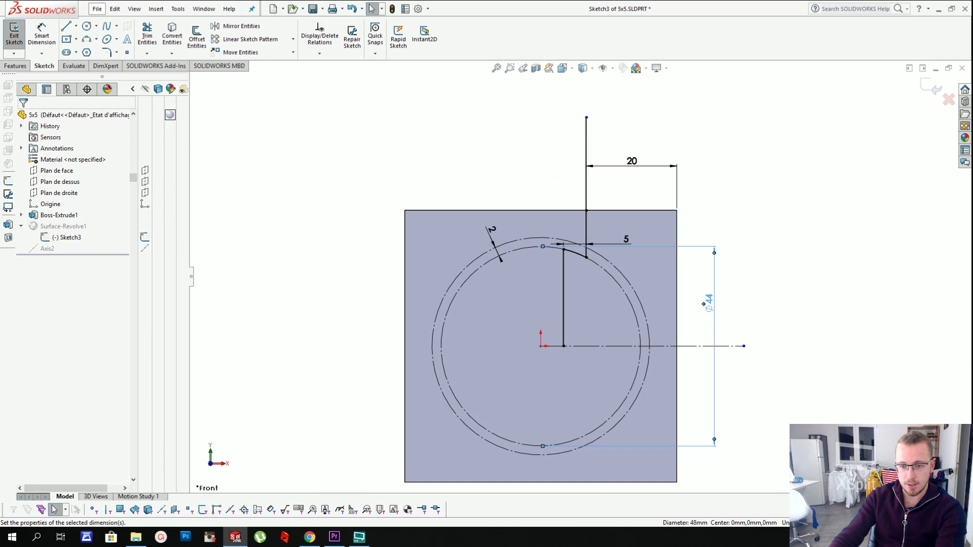
left_click(712, 306)
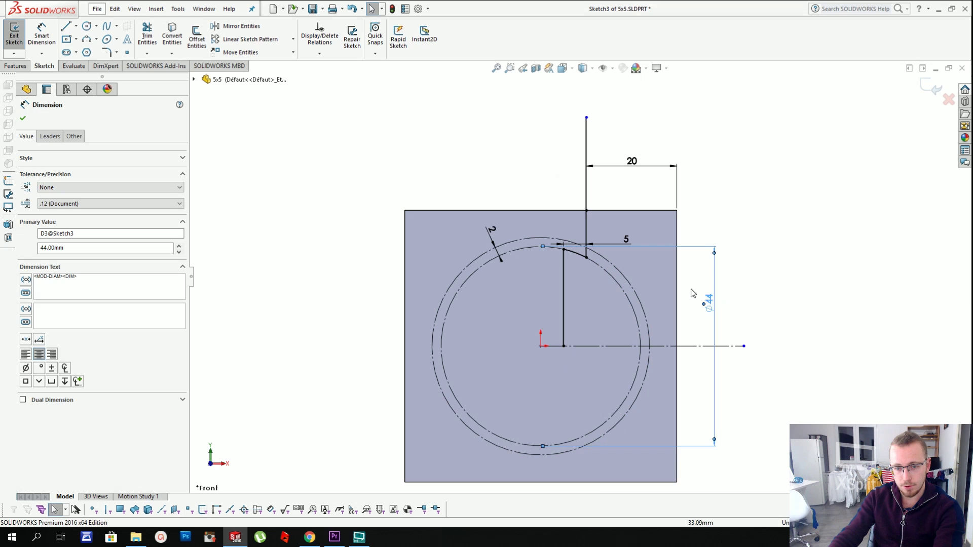
key("Delete")
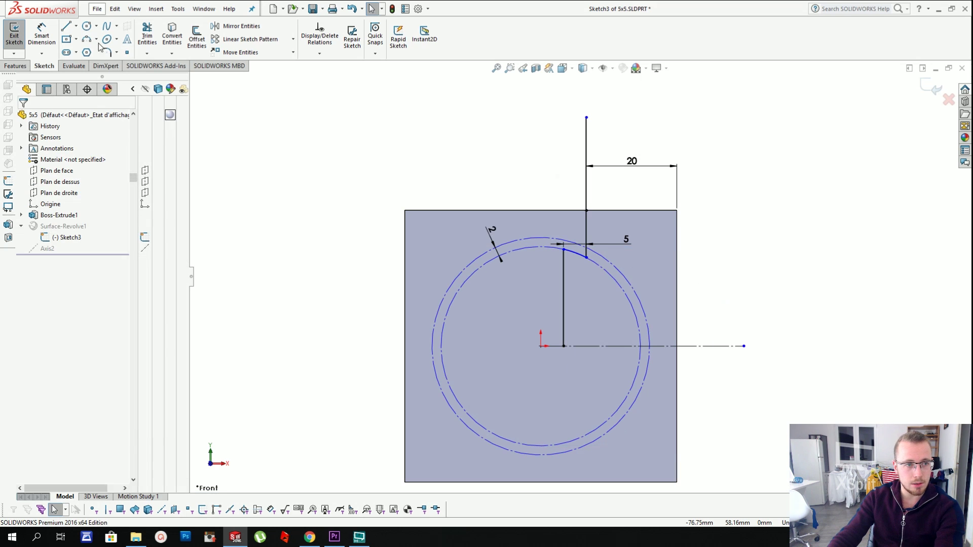
- Draw a circle of 30 mm radius centred on the origin, reaching the upper edge of the cube face
left_click(42, 35)
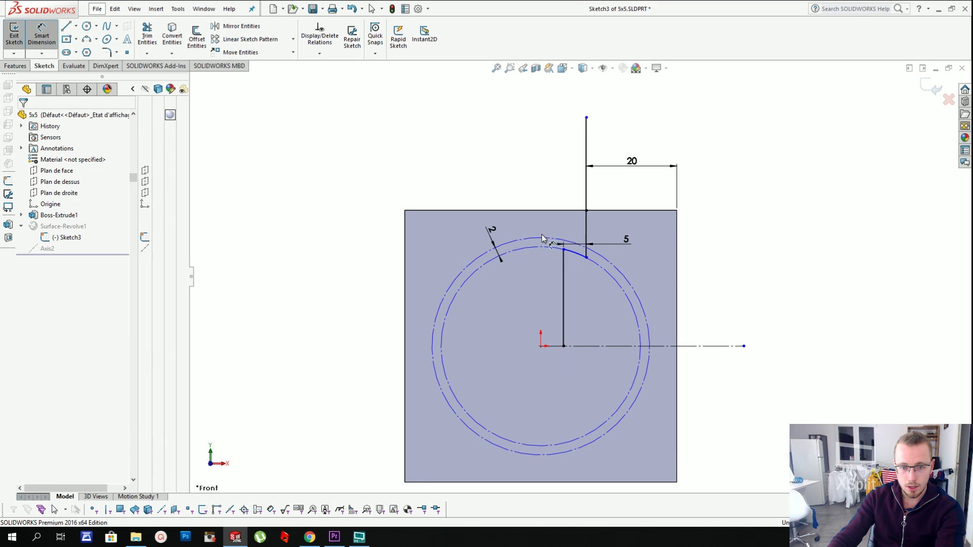
left_click(86, 25)
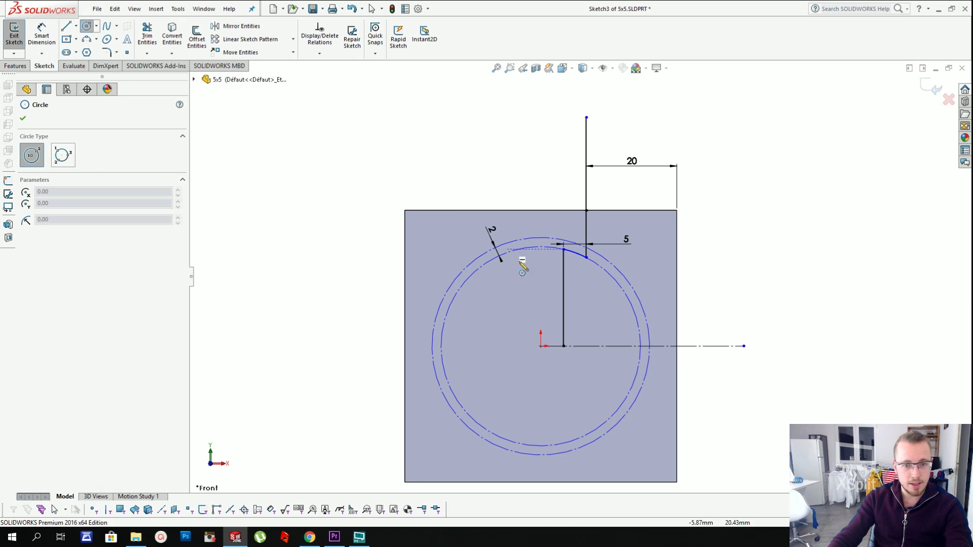
left_click(541, 347)
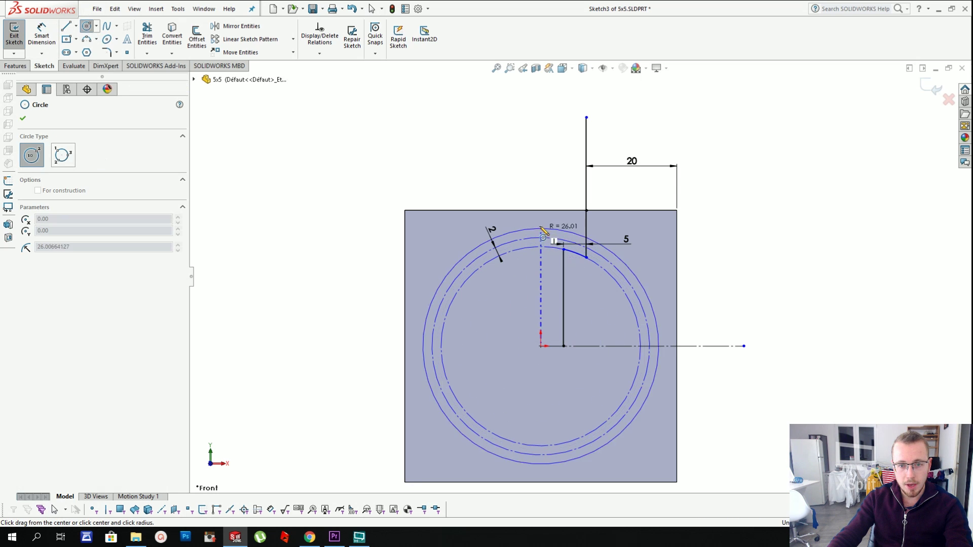
left_click(541, 214)
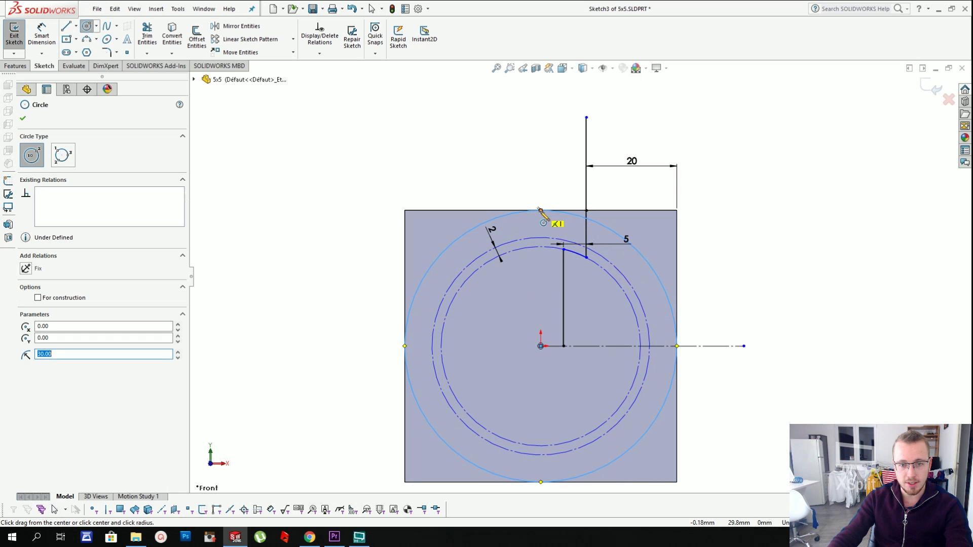
key("Escape")
left_click(573, 216)
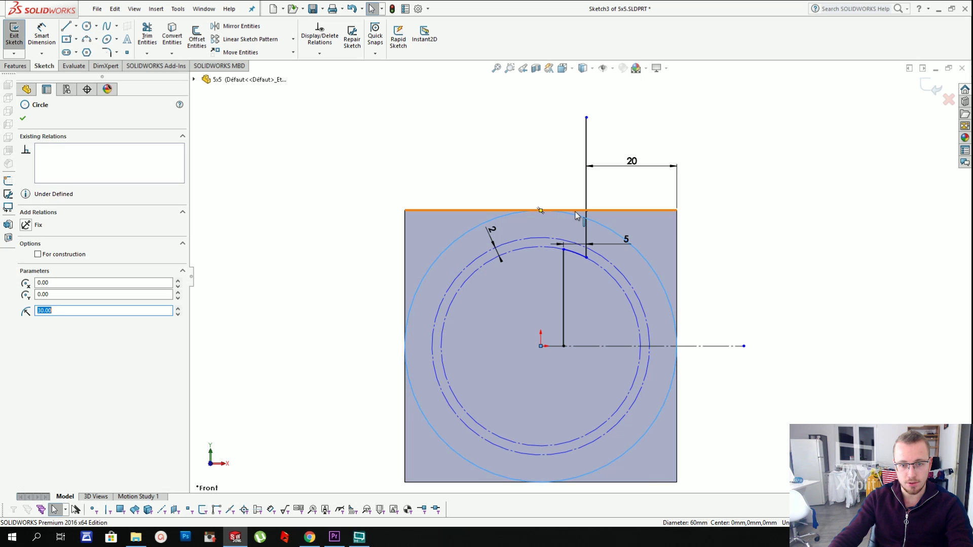
key("Escape")
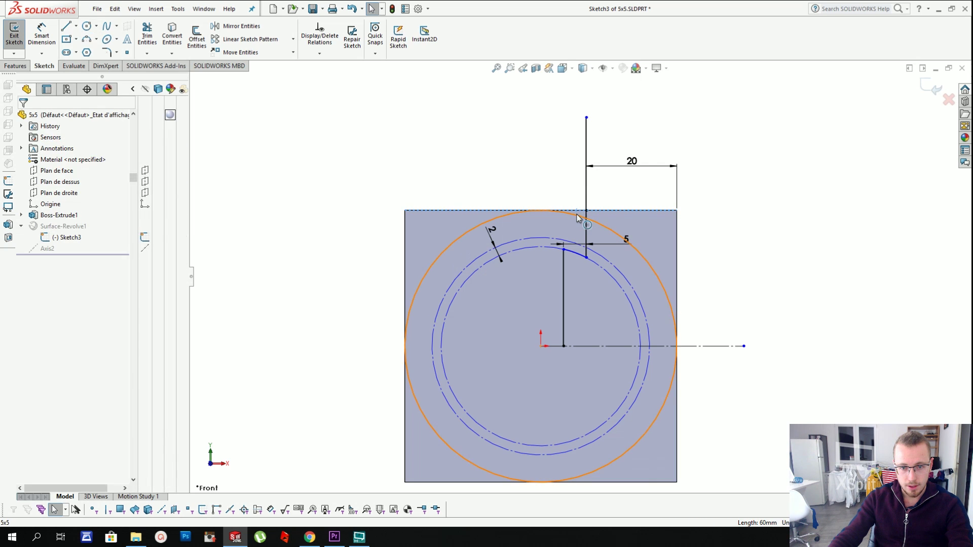
- Make the largest circle tangent to the upper edge of the cube face
left_click(578, 216)
left_click(577, 212, "ctrl")
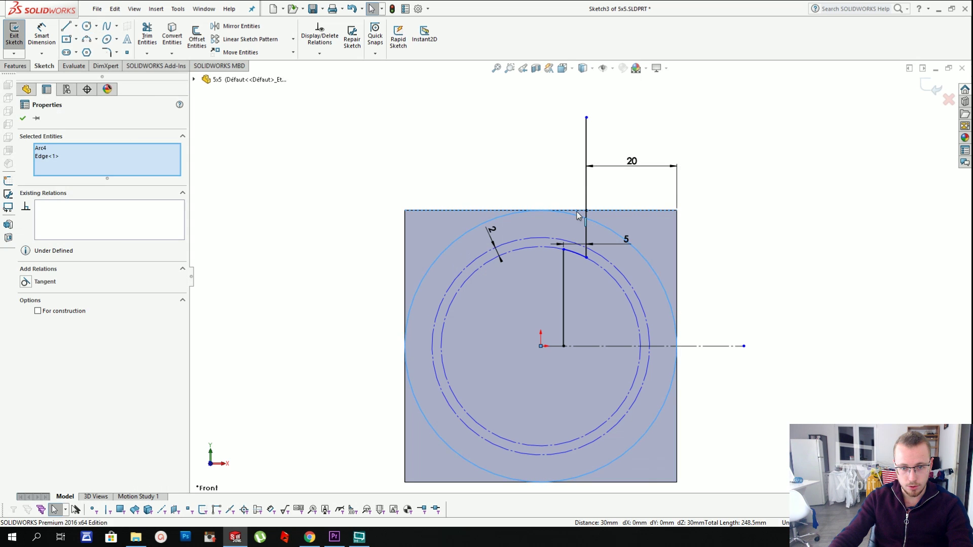
key("Escape")
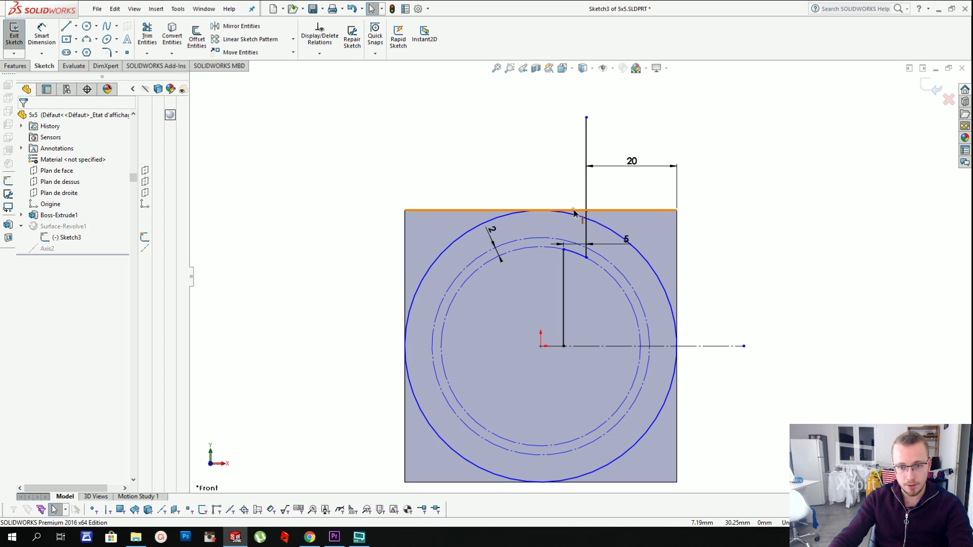
left_click(580, 219)
left_click(578, 212, "ctrl")
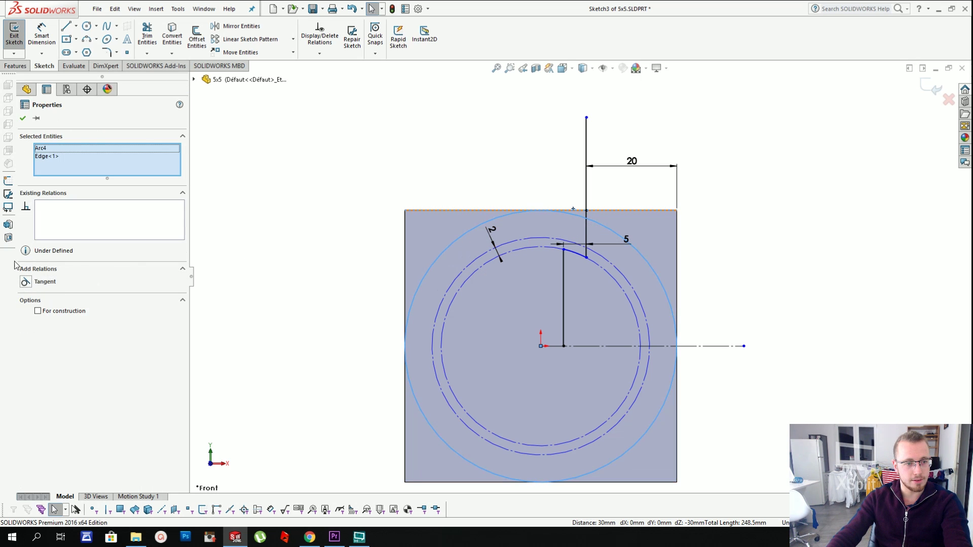
left_click(26, 283)
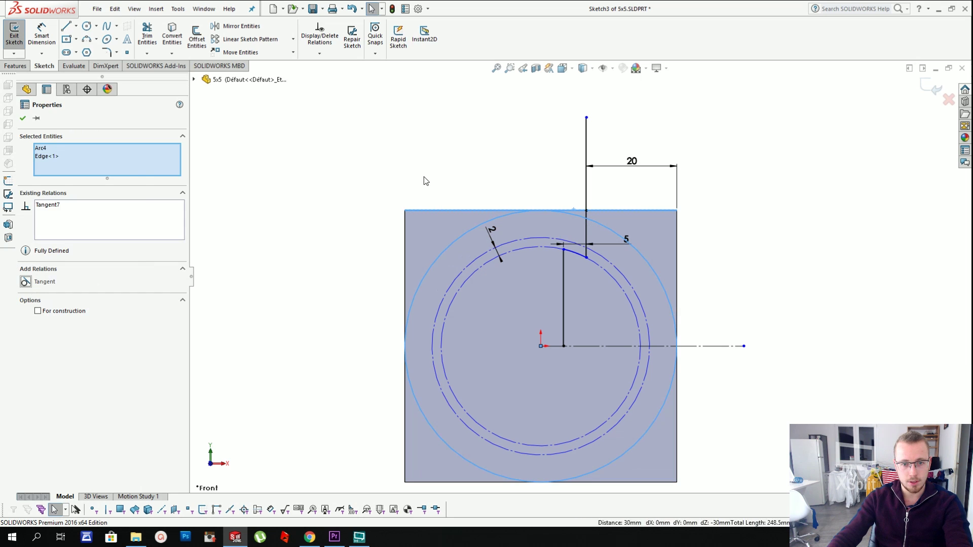
key("Escape")
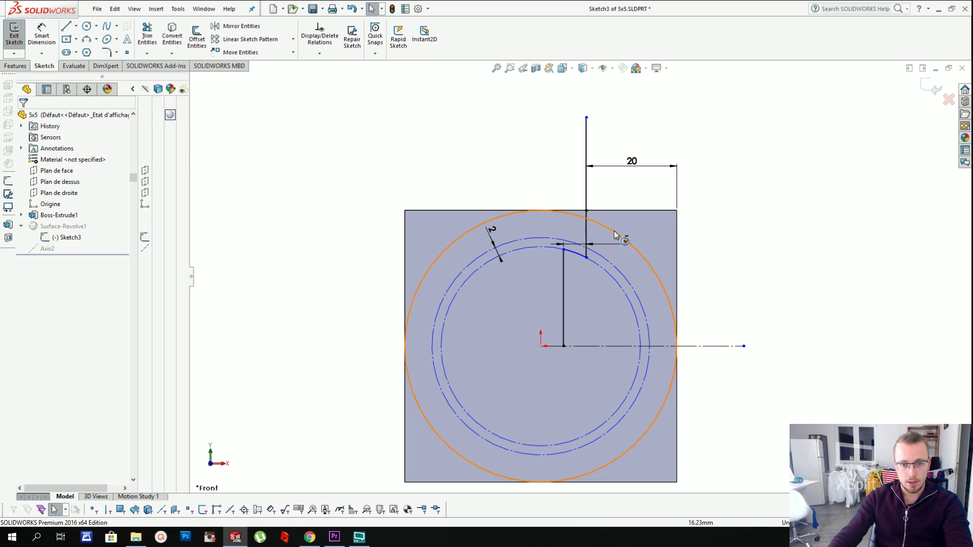
- Convert the largest circle, tangent to the cube edge, to construction geometry
left_click(499, 220)
scroll(594, 239, "down", 3)
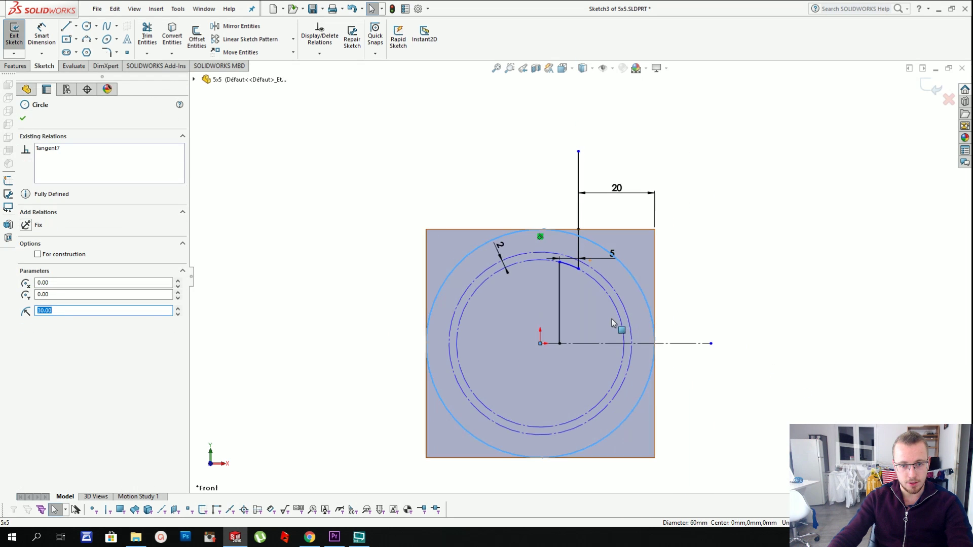
left_click(413, 107)
scroll(461, 148, "up", 2)
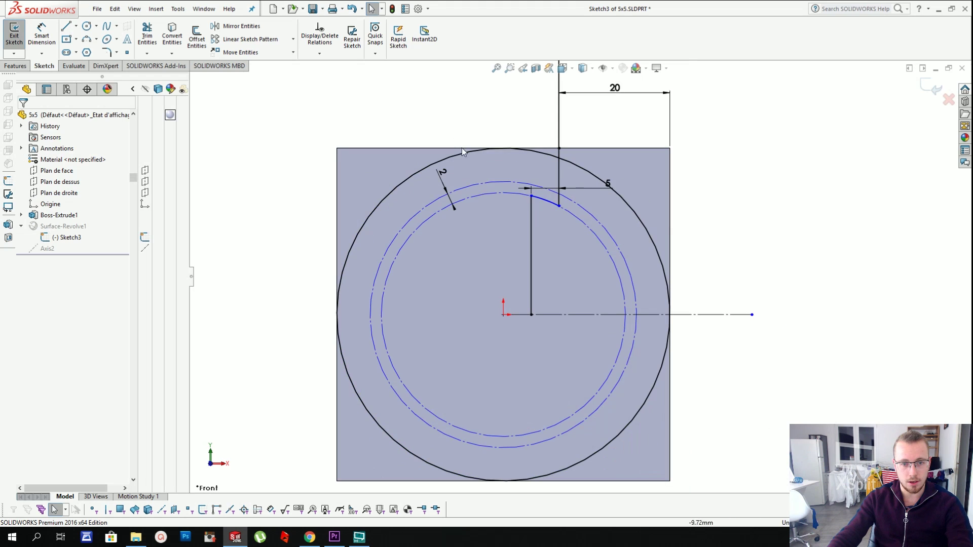
left_click(537, 154)
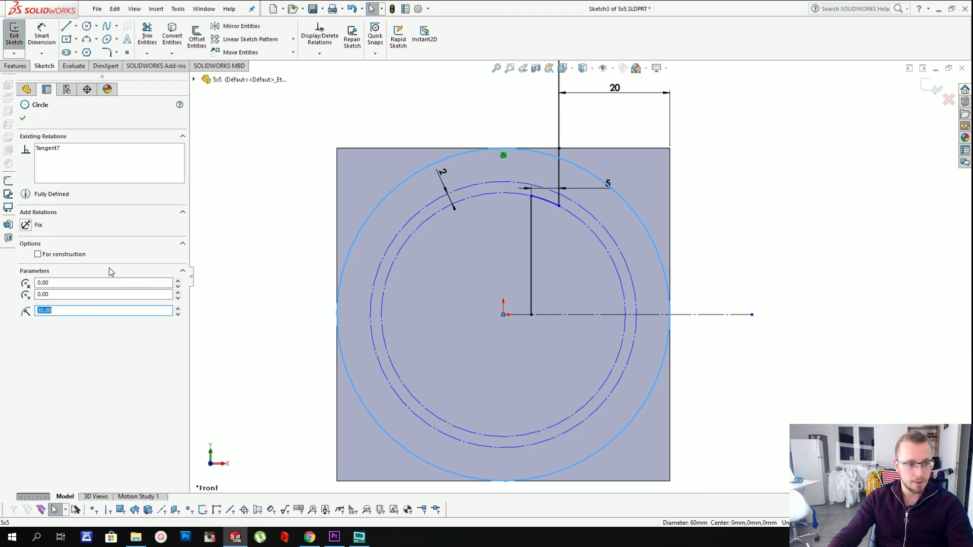
left_click(70, 258)
left_click(385, 129)
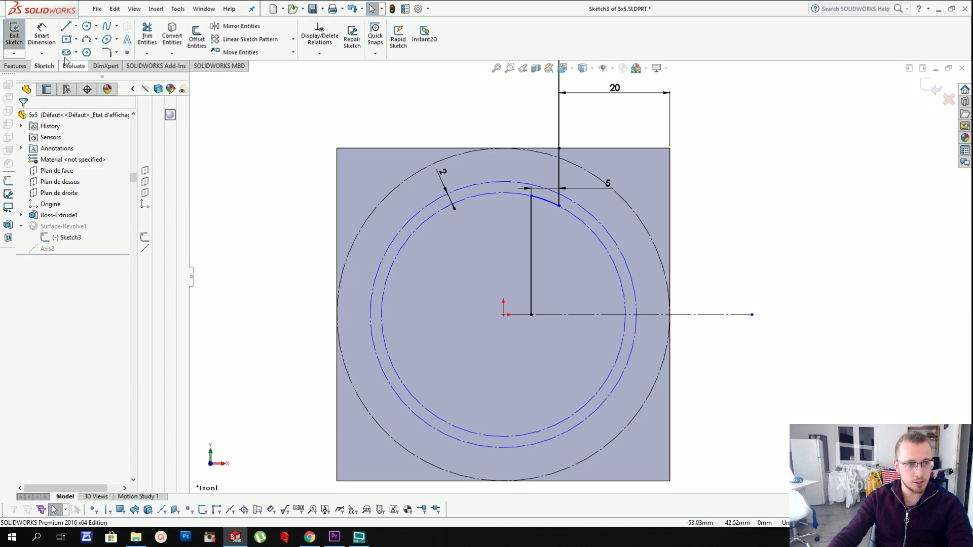
- Dimension the gap between the largest construction circle and the middle construction circle at 2 mm
left_click(42, 35)
left_click(489, 150)
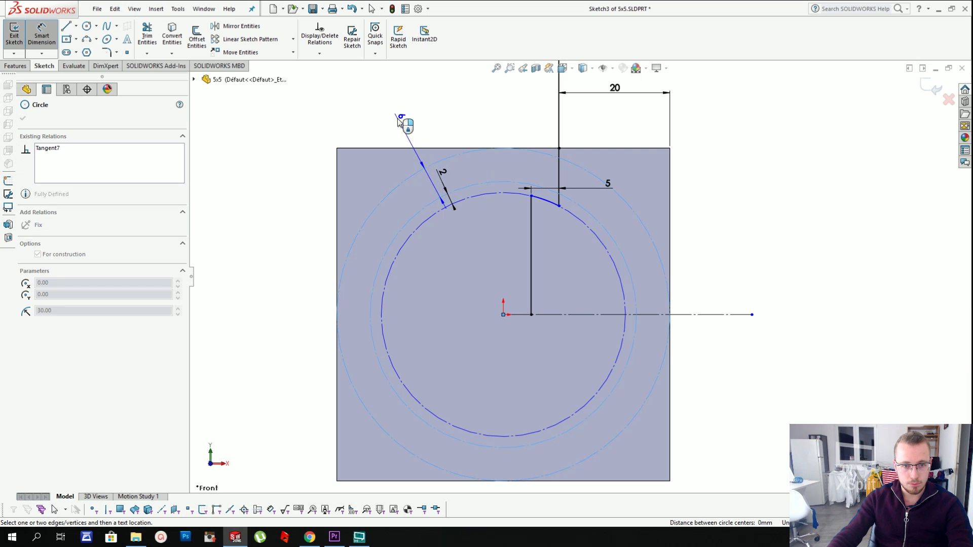
left_click(380, 130)
type("2")
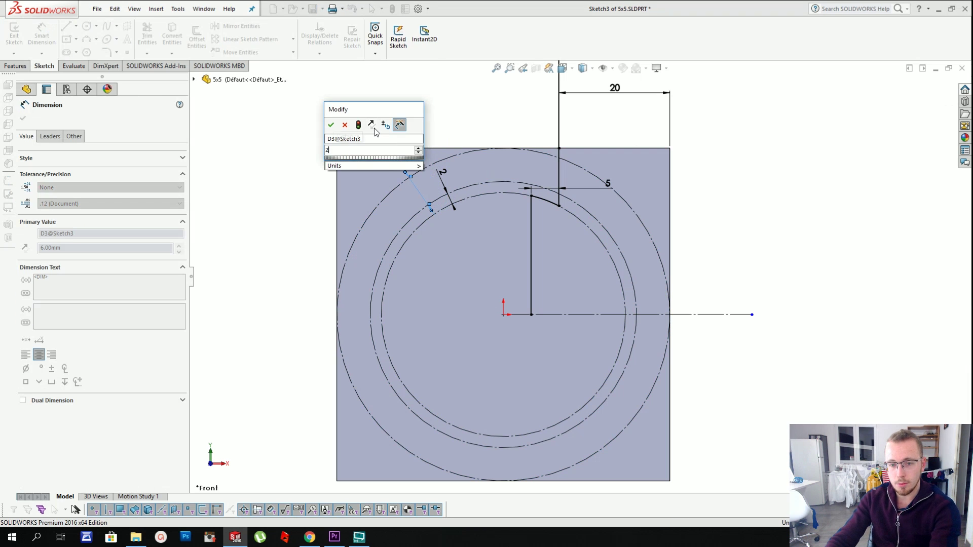
key("Return")
key("Escape")
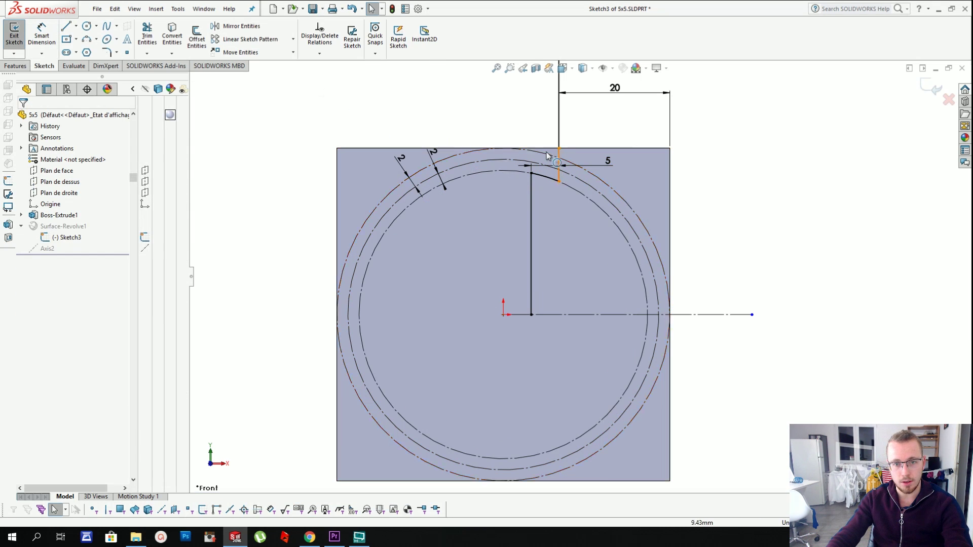
- Delete the short vertical line running from the cube face's upper edge down to the inner construction circle
scroll(498, 147, "down", 2)
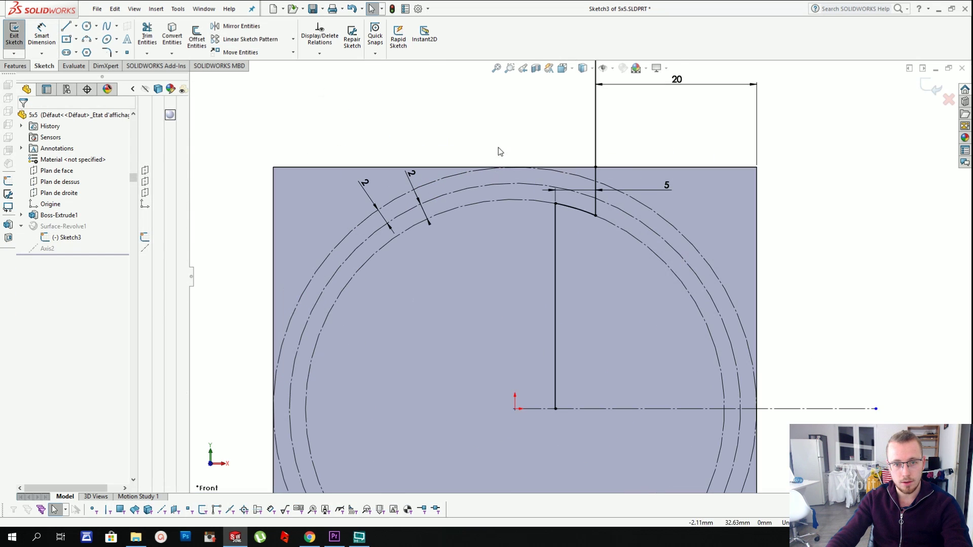
left_click(519, 184)
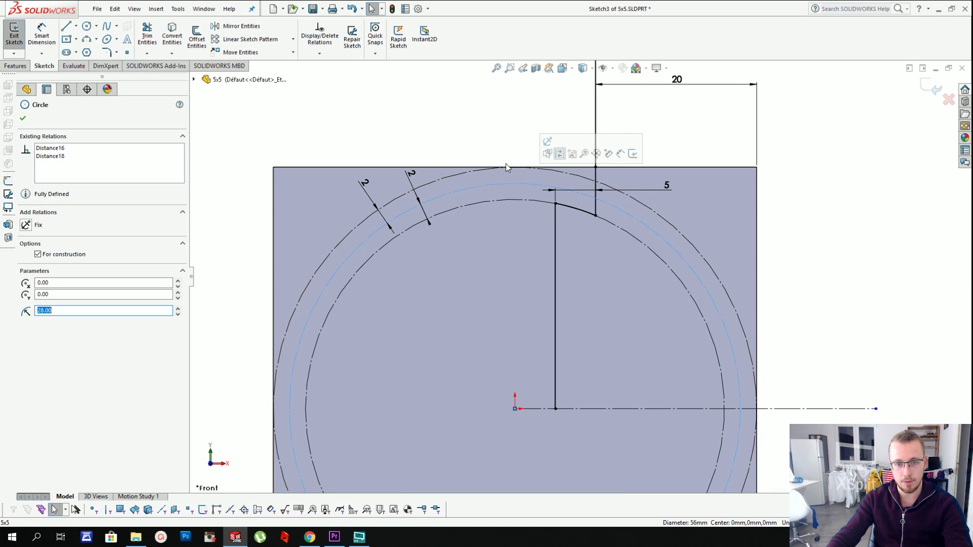
left_click(507, 143)
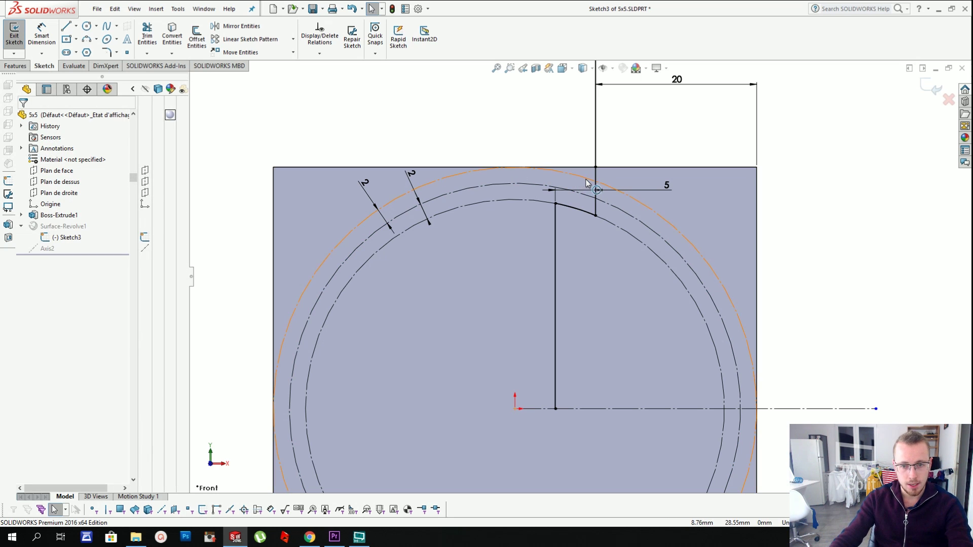
left_click(601, 157)
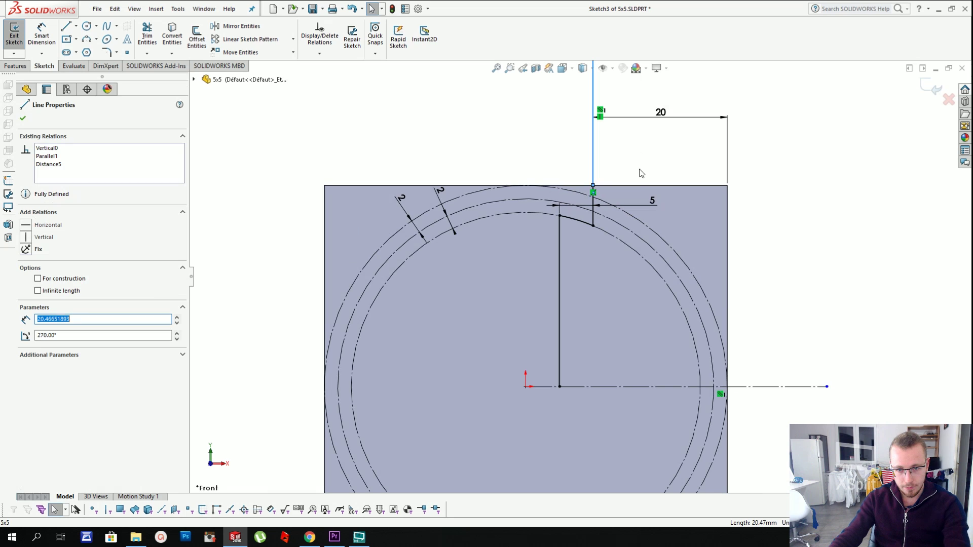
left_click(602, 215)
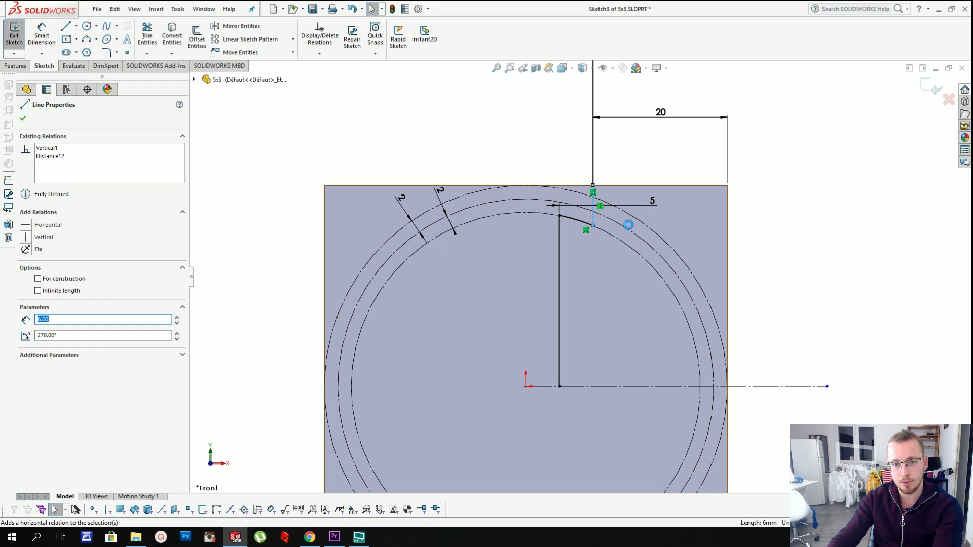
key("Delete")
key("Return")
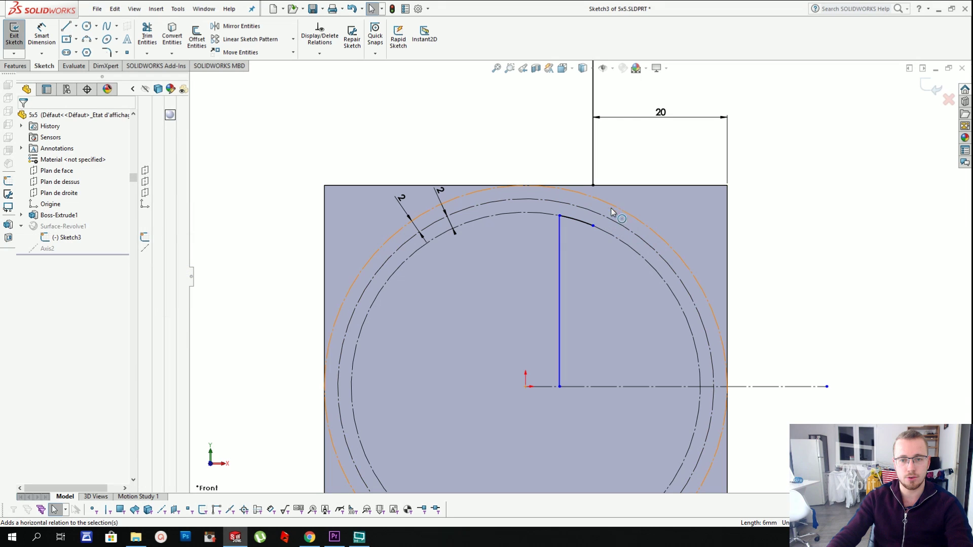
left_click(68, 30)
key("Escape")
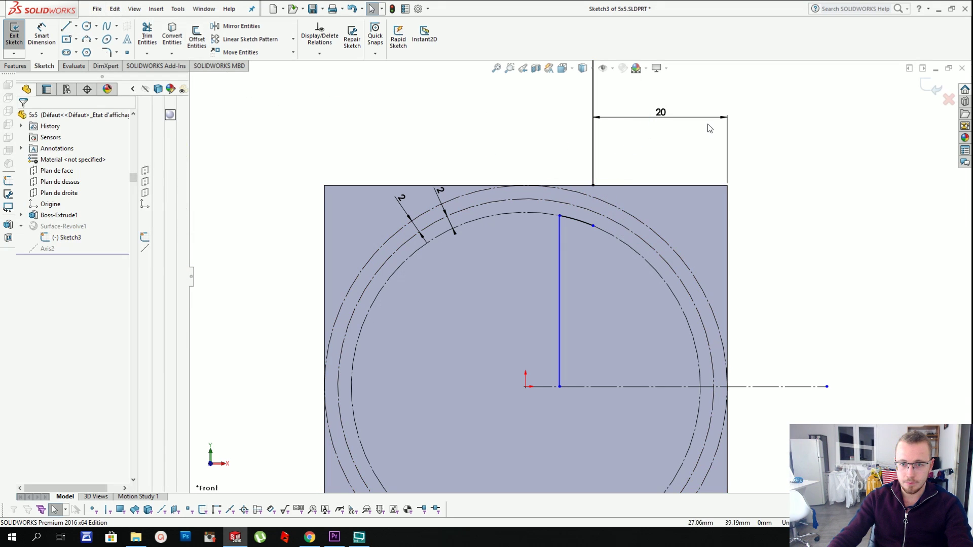
scroll(661, 151, "up", 2)
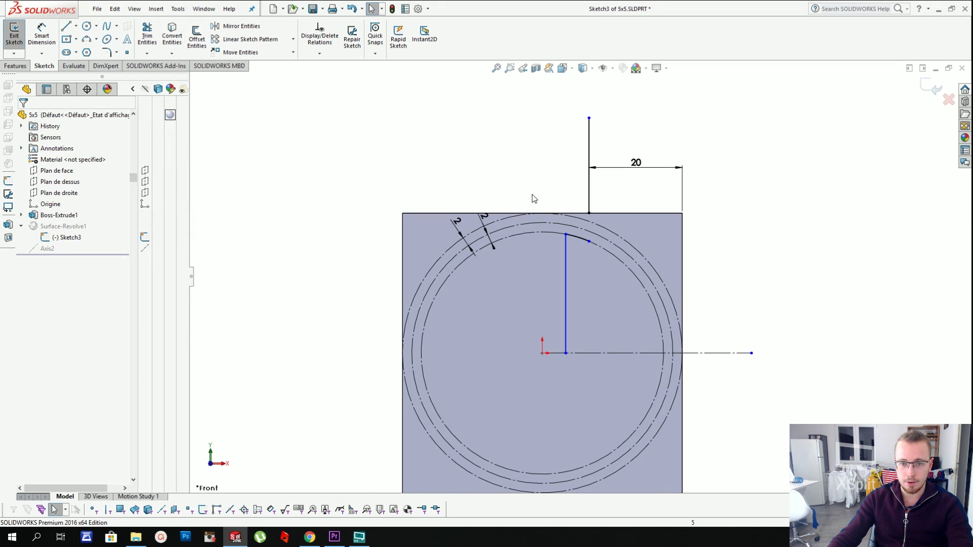
left_click(42, 34)
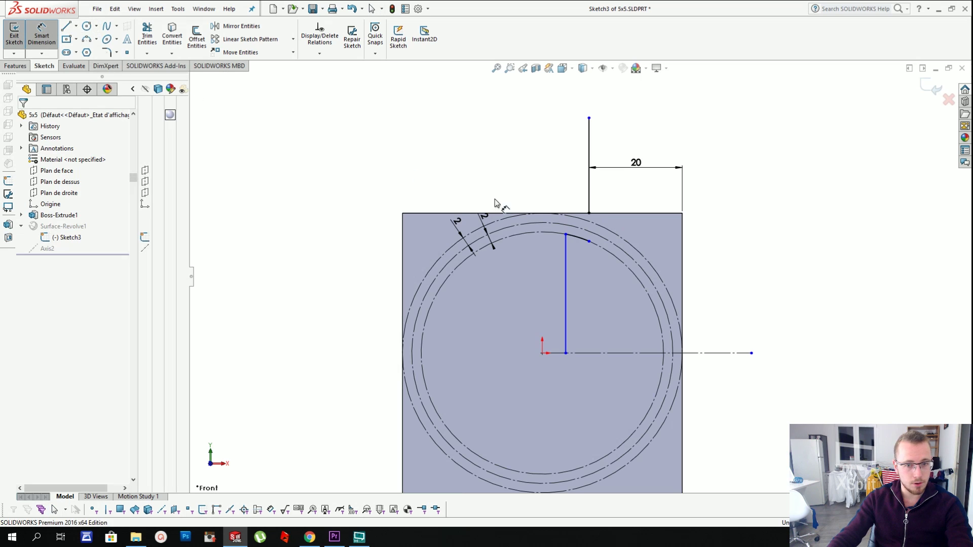
left_click(652, 213)
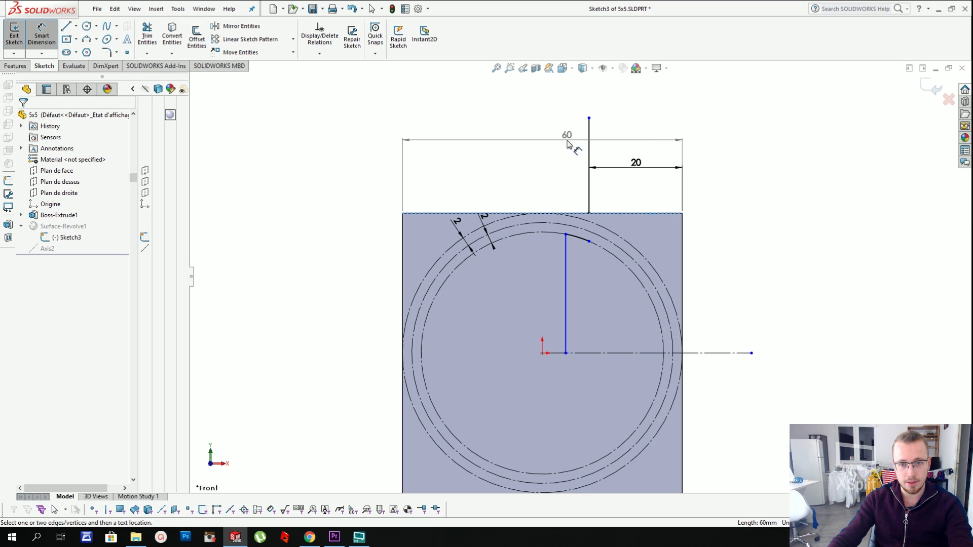
key("Escape")
key("Escape")
- Set the distance between the vertical line above the cube and the cube's right side to 60/5*2
double_click(634, 166)
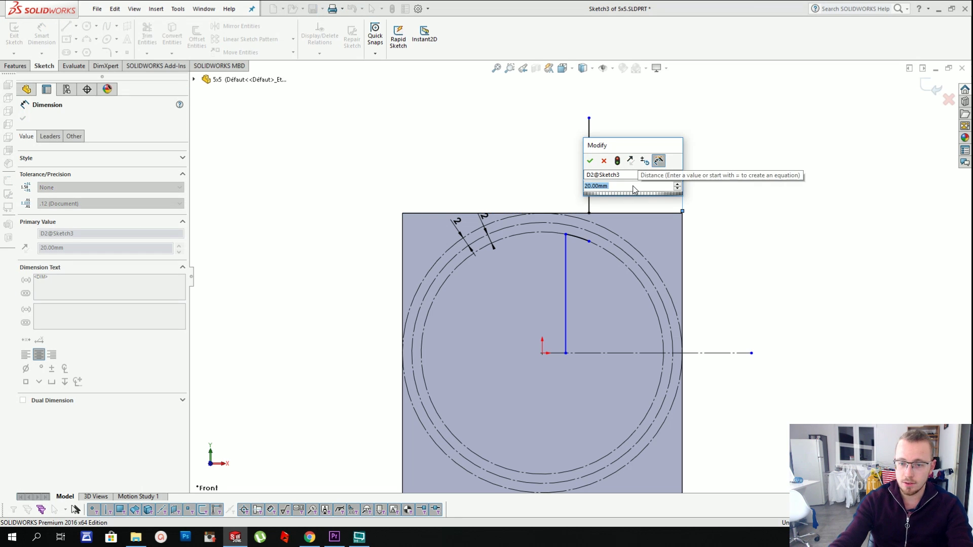
type("60/")
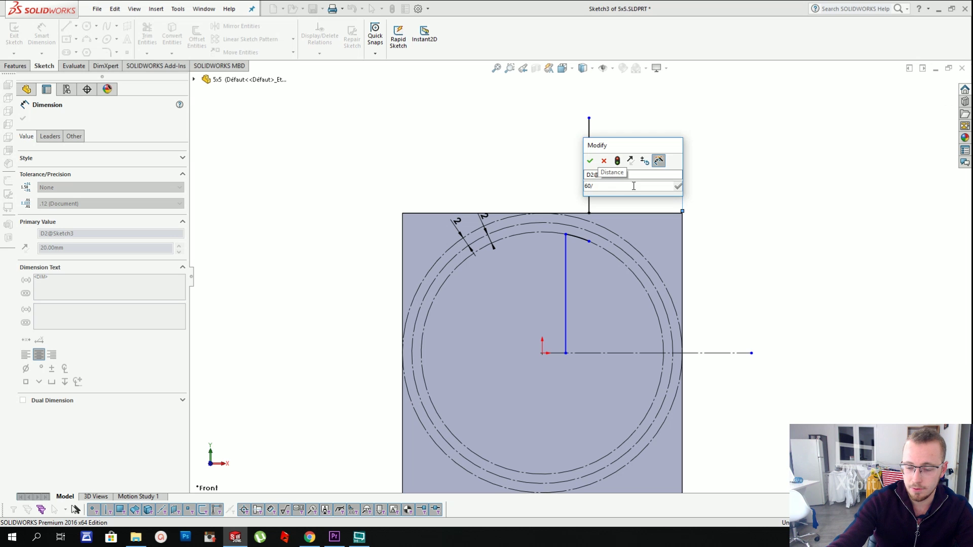
type("5*2")
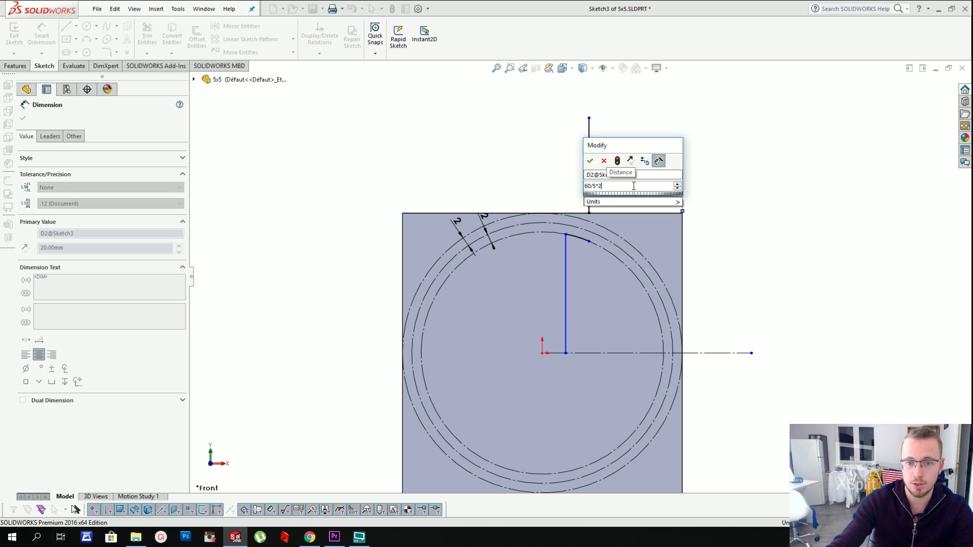
key("Return")
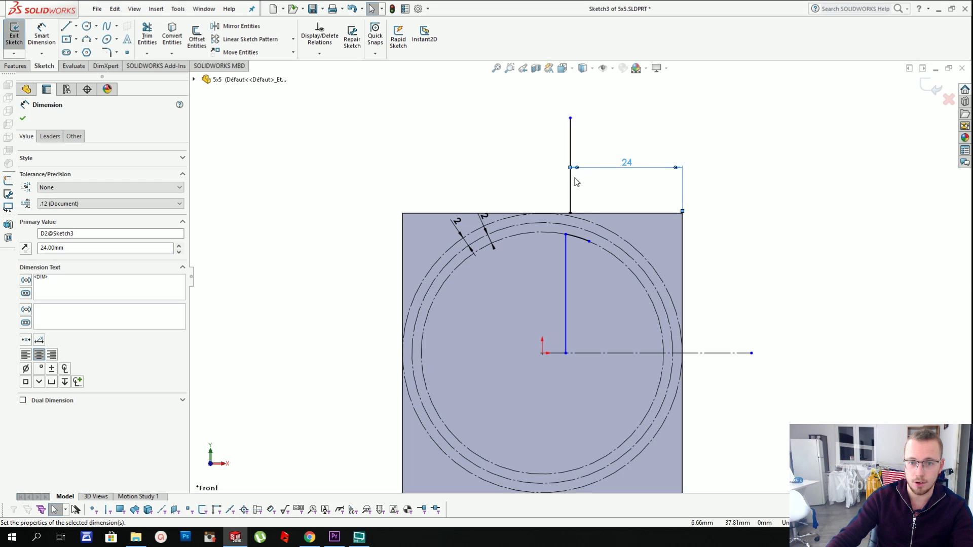
key("Escape")
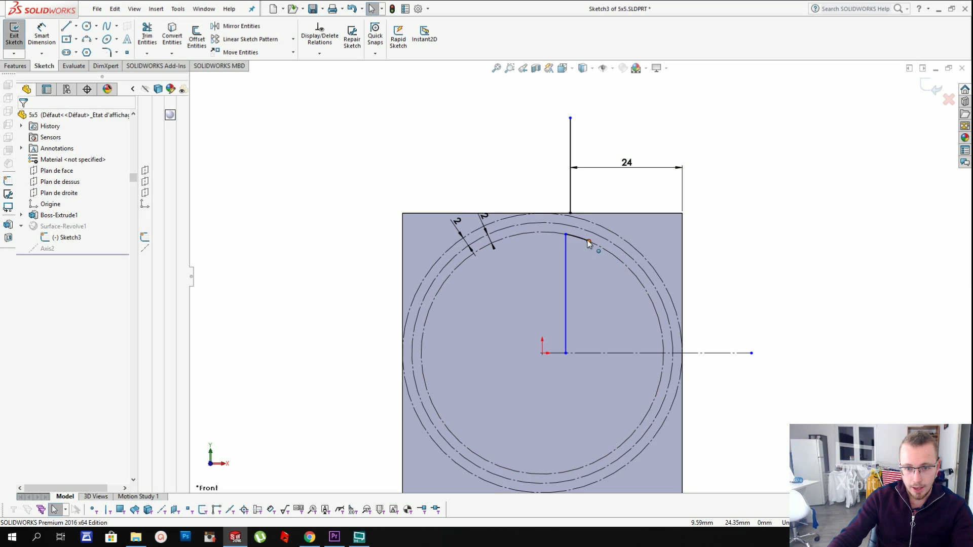
- Draw a vertical line about 2.65 mm long from the upper line's lower end at the cube edge to the middle construction circle
left_click(68, 28)
scroll(461, 211, "down", 3)
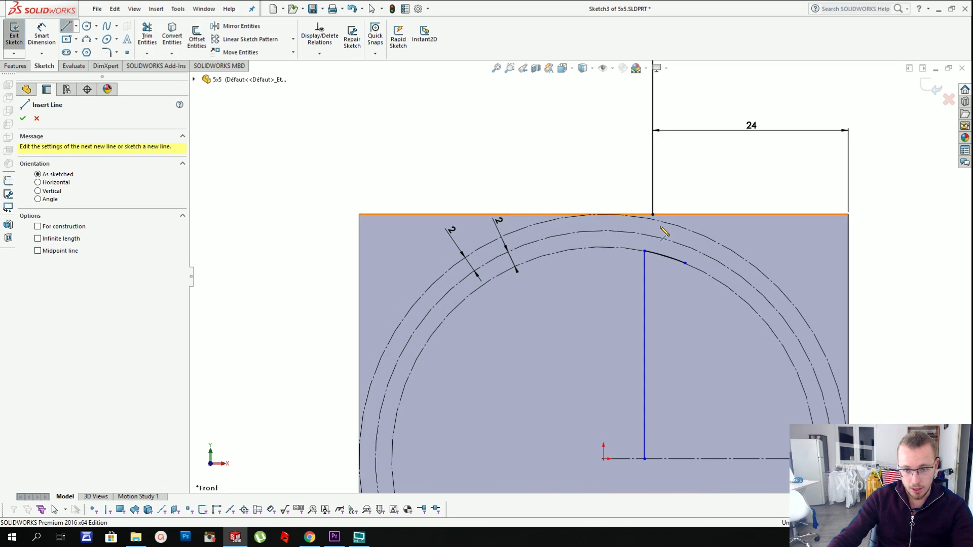
left_click(653, 215)
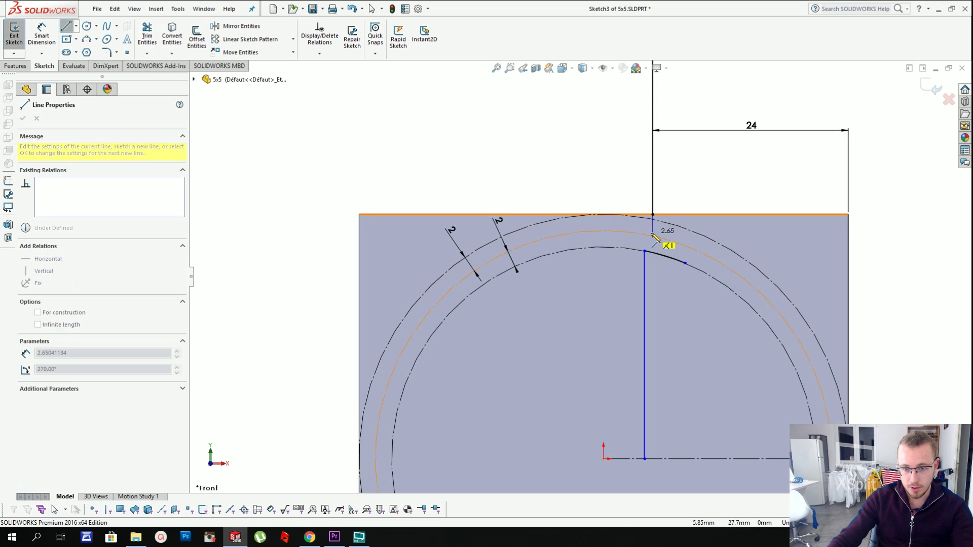
key("Escape")
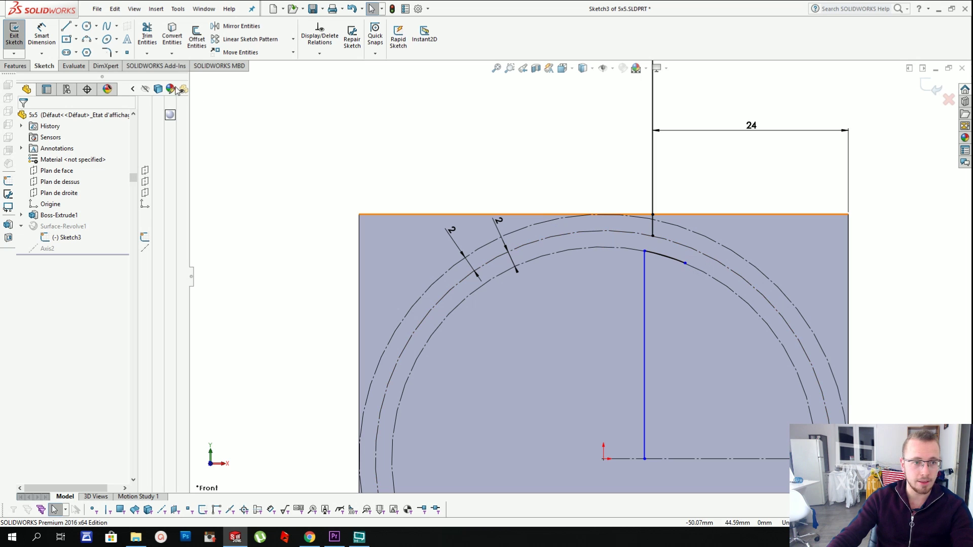
- Draw a short three-point arc along the middle construction circle, starting at the vertical line's lower end and running right
left_click(87, 39)
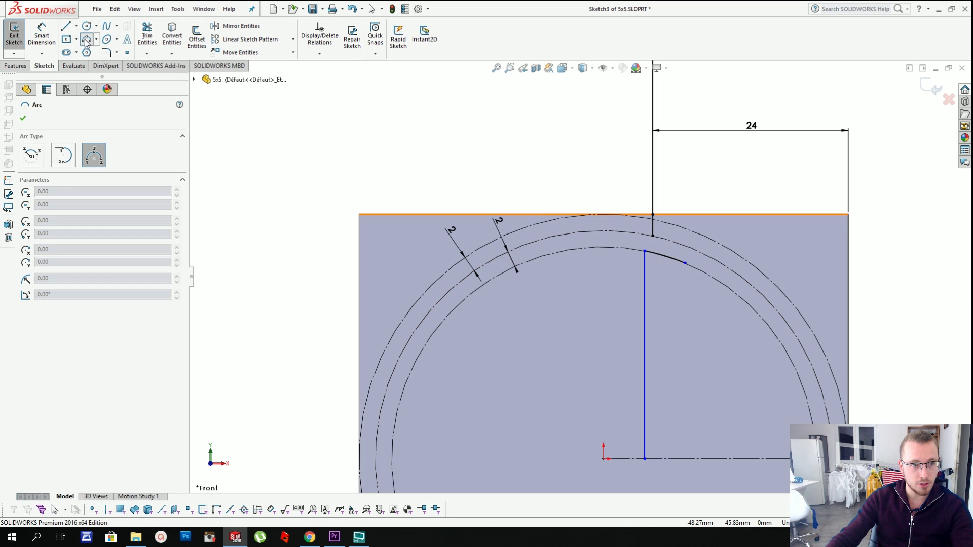
left_click(653, 236)
left_click(687, 248)
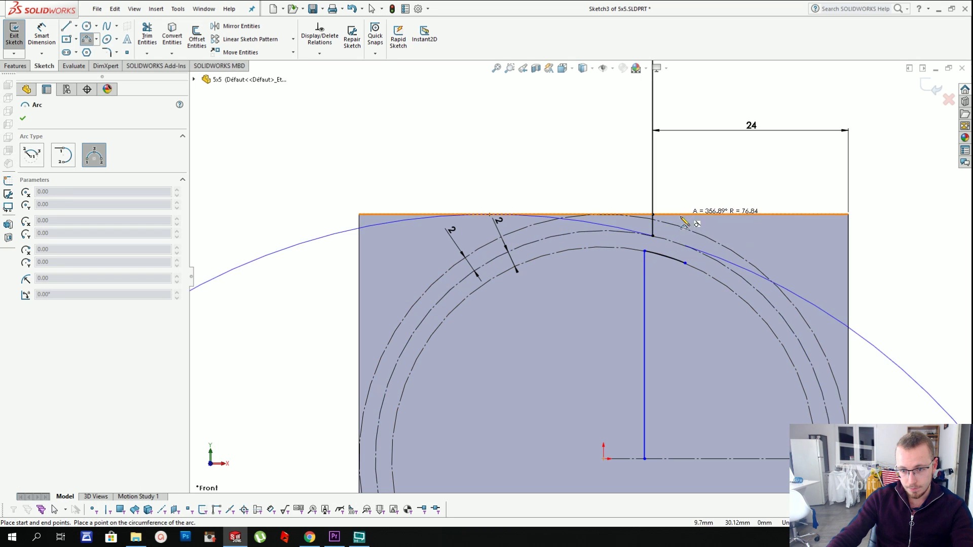
left_click(676, 244)
key("Escape")
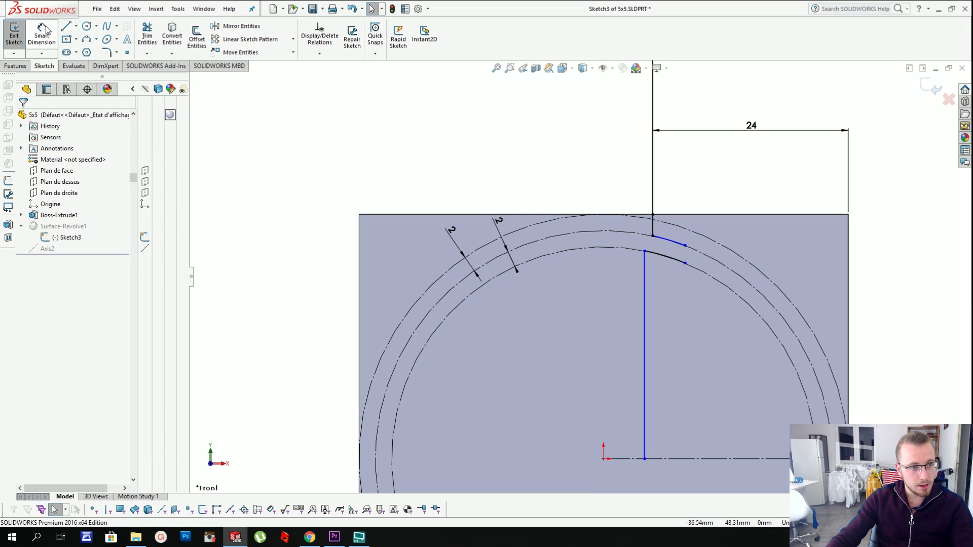
- Connect the new arc's right end to the inner arc with a slanted line about 2 mm long, joining the inner arc's end to it
left_click(65, 26)
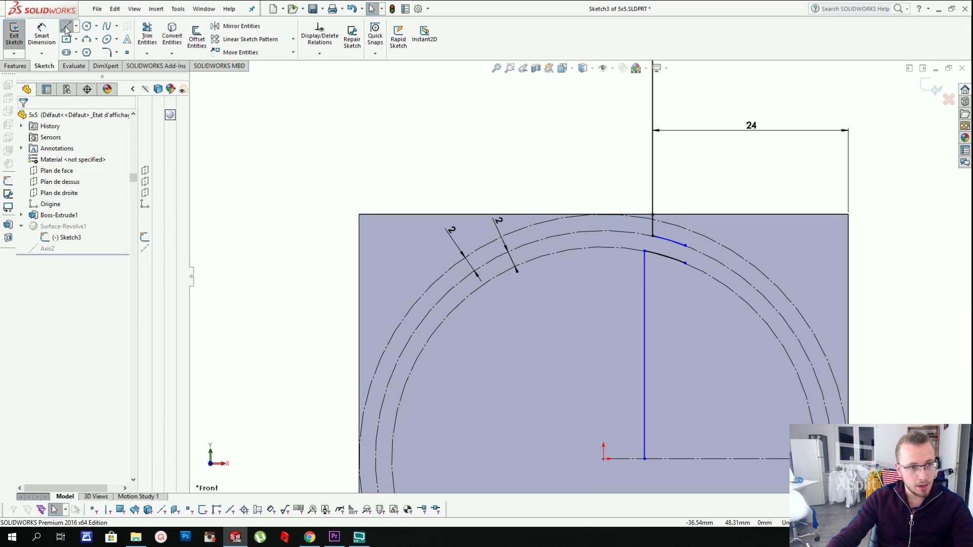
left_click(685, 245)
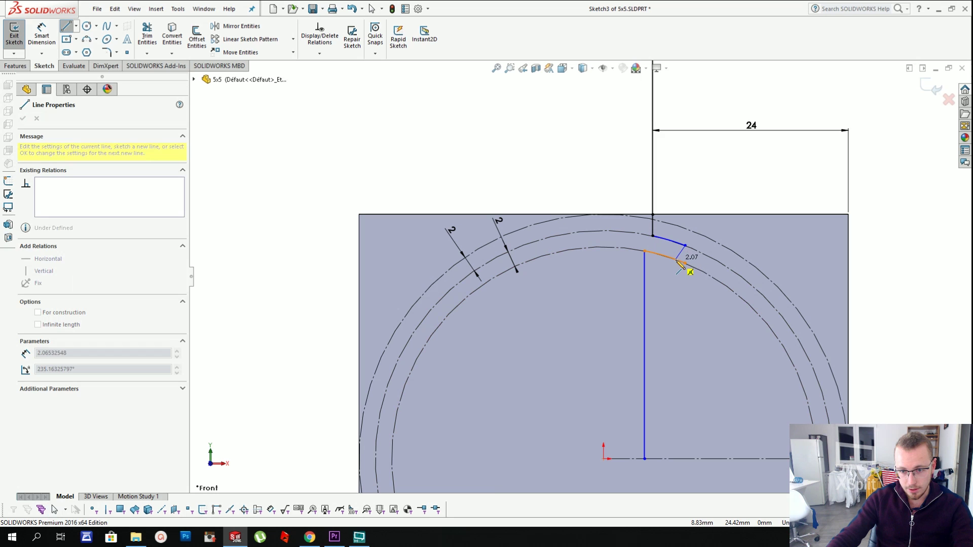
left_click(678, 260)
key("Escape")
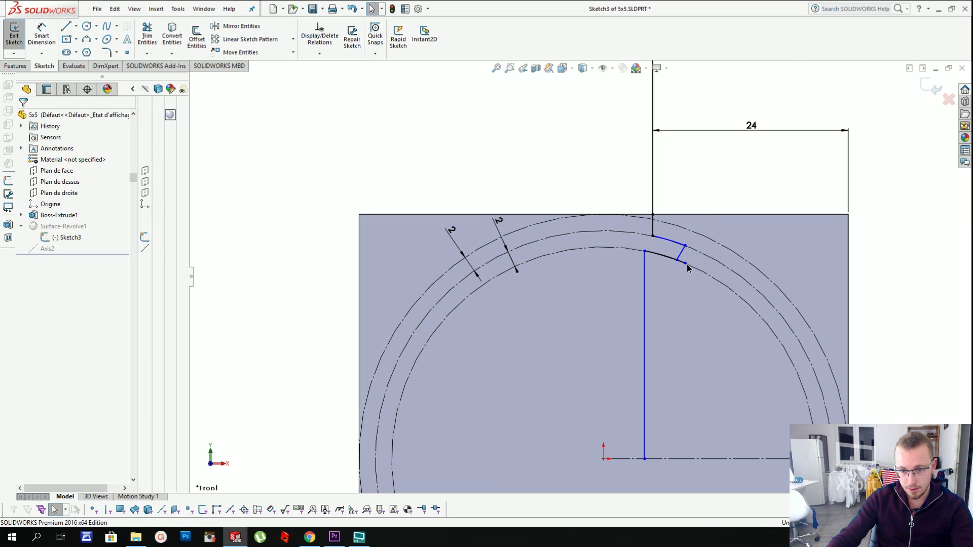
left_click(670, 258)
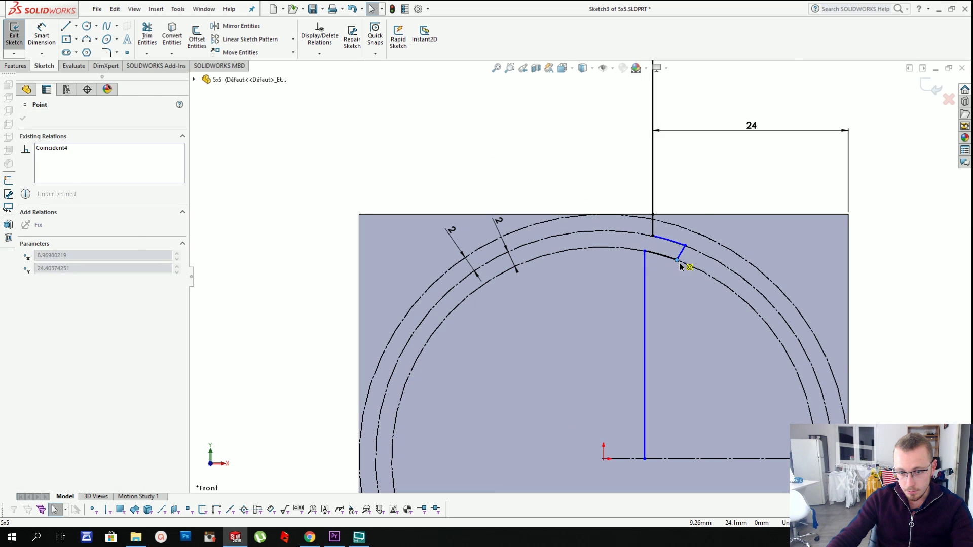
key("Escape")
- Make the short slanted line between the two arcs coincident with the origin
left_click(686, 255)
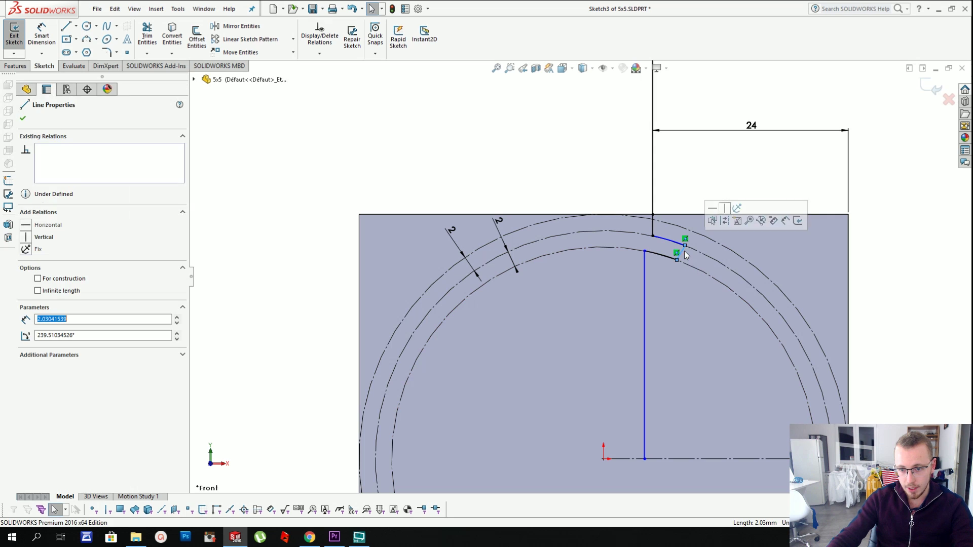
left_click(604, 459, "ctrl")
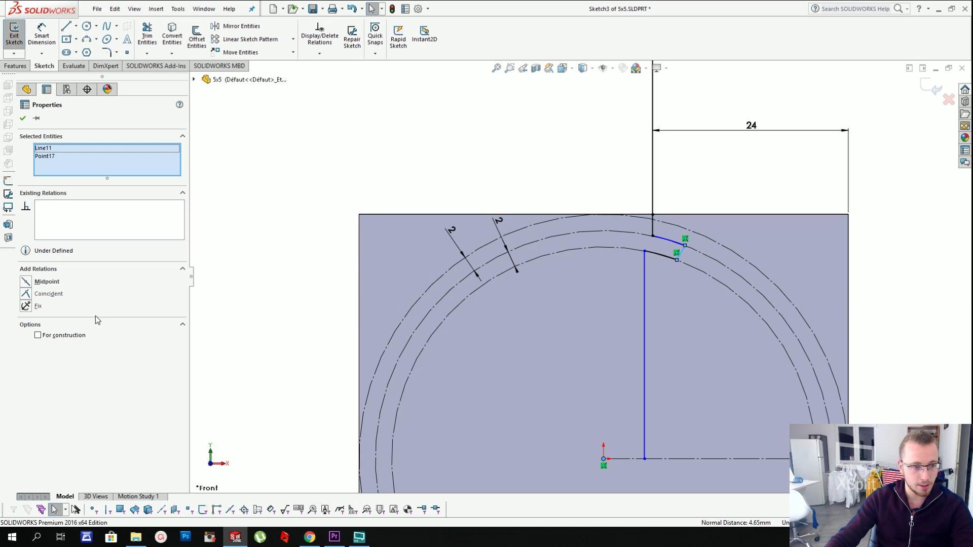
left_click(26, 298)
left_click(607, 277)
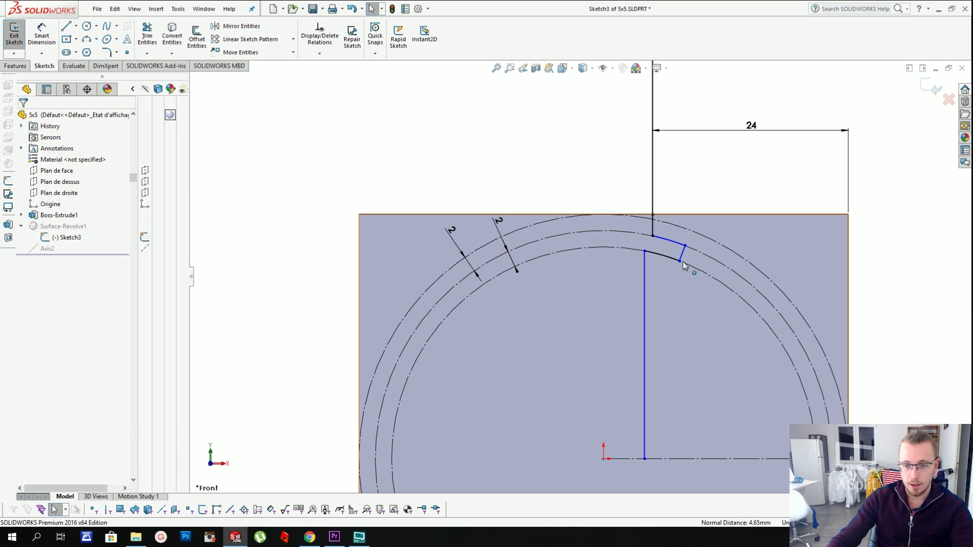
- Delete the short line's coincident relation with the origin and move its lower end along the inner circle until the line is roughly vertical
scroll(688, 260, "up", 2)
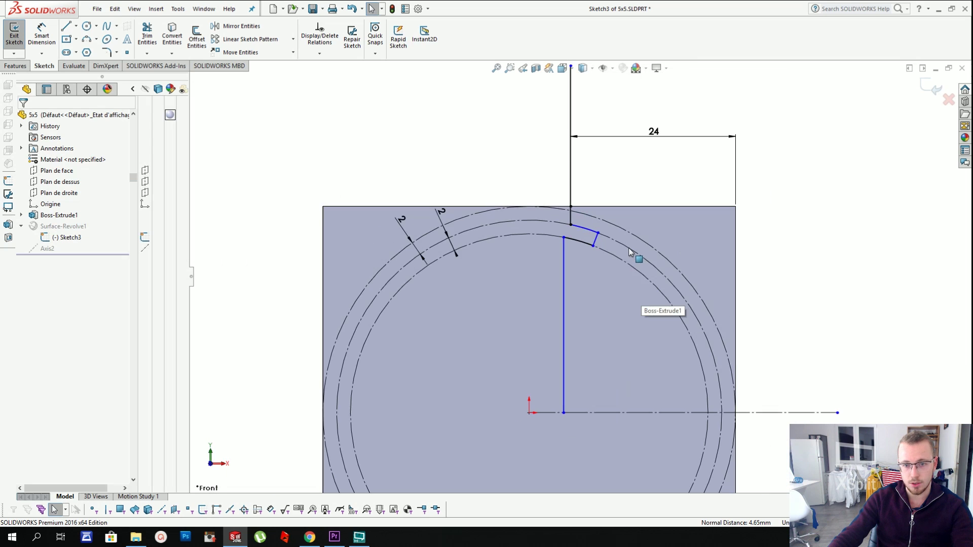
scroll(609, 355, "down", 1)
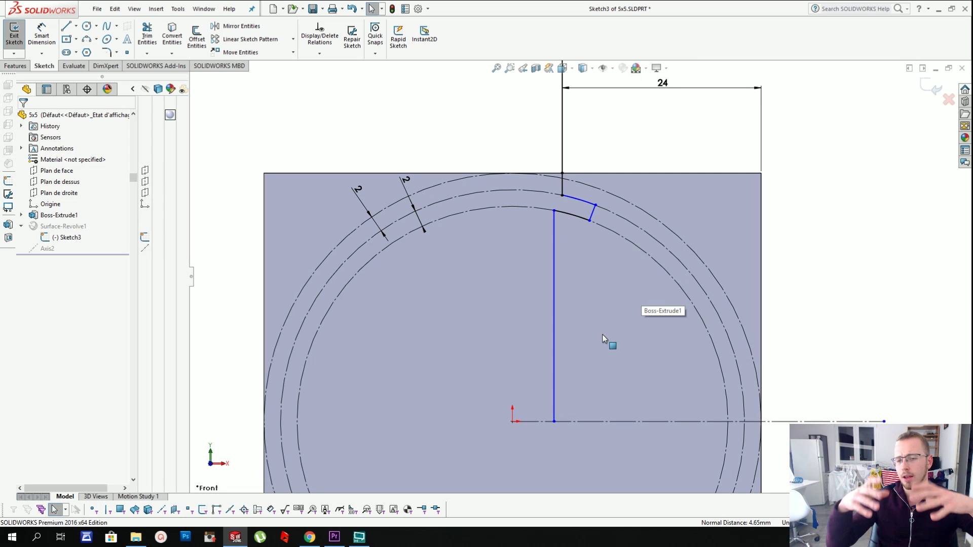
left_click(593, 218)
left_click(600, 214)
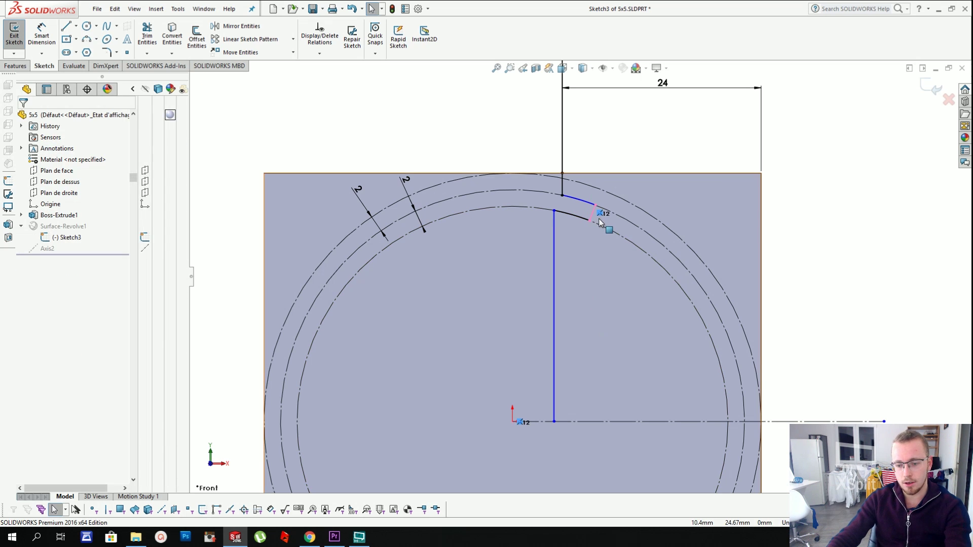
key("Delete")
left_click_drag(590, 221, 596, 224)
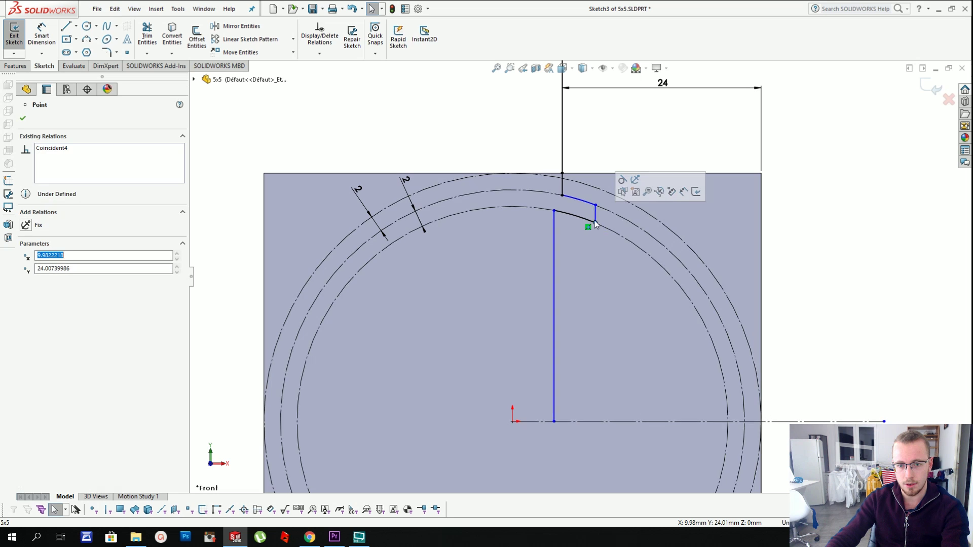
- Make the short line joining the two arcs coincident with the origin so that it points towards the circles' centre
left_click(596, 214)
left_click(638, 162)
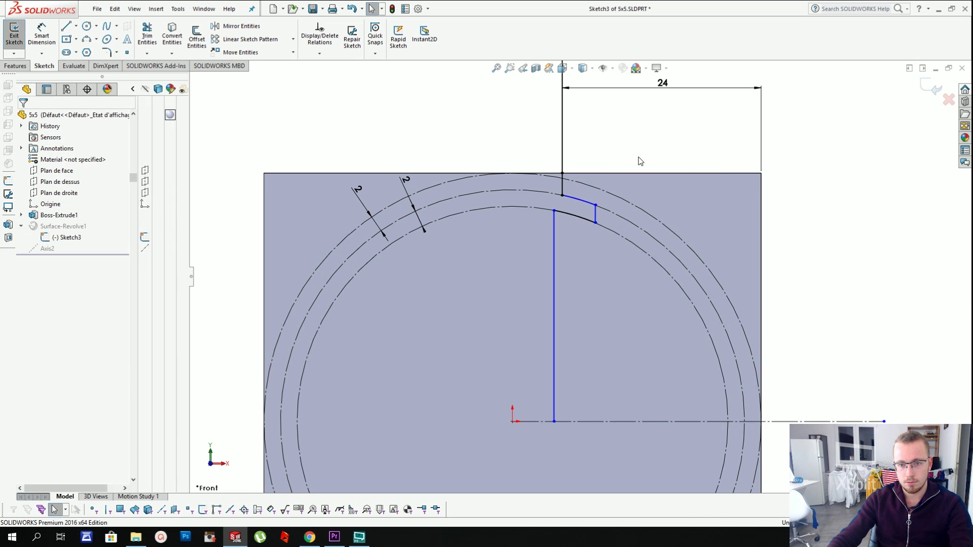
left_click(596, 215)
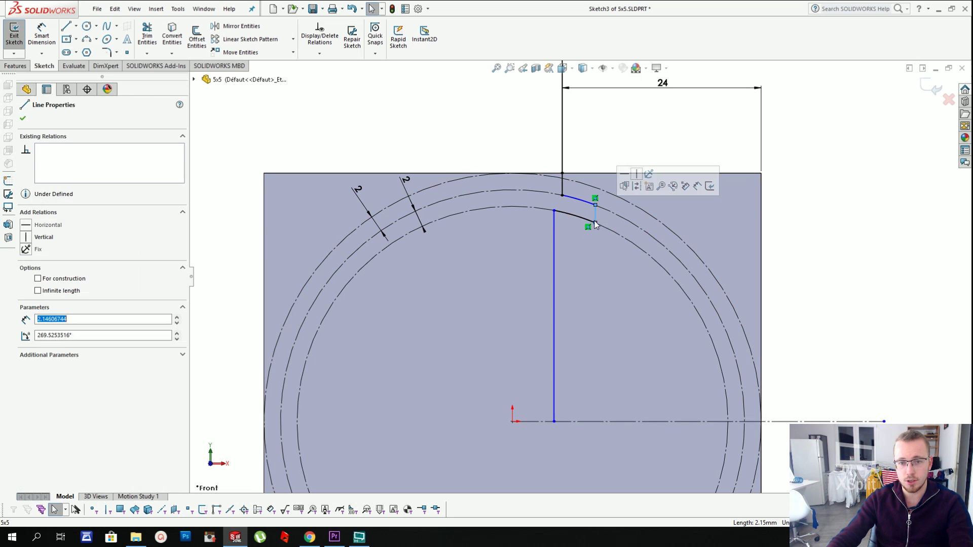
left_click(512, 421, "ctrl")
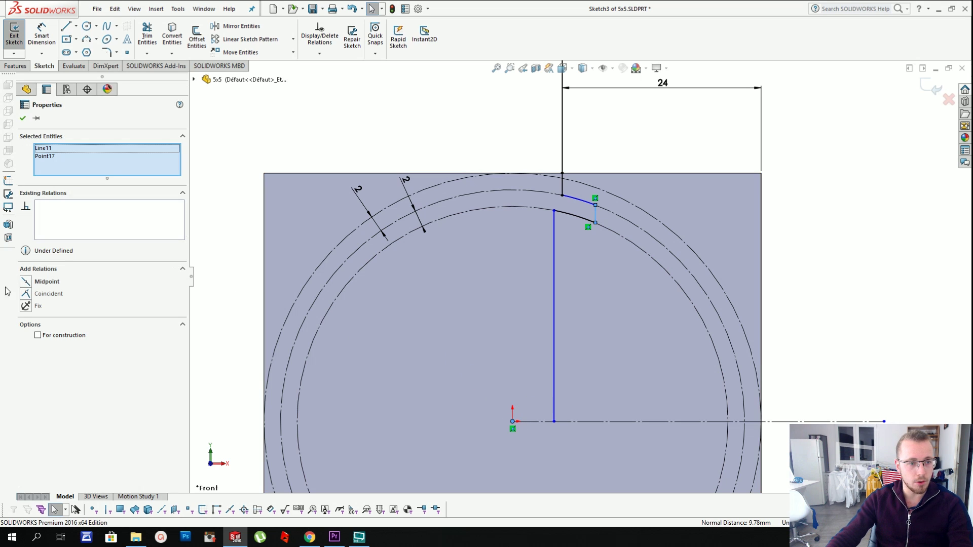
left_click(26, 296)
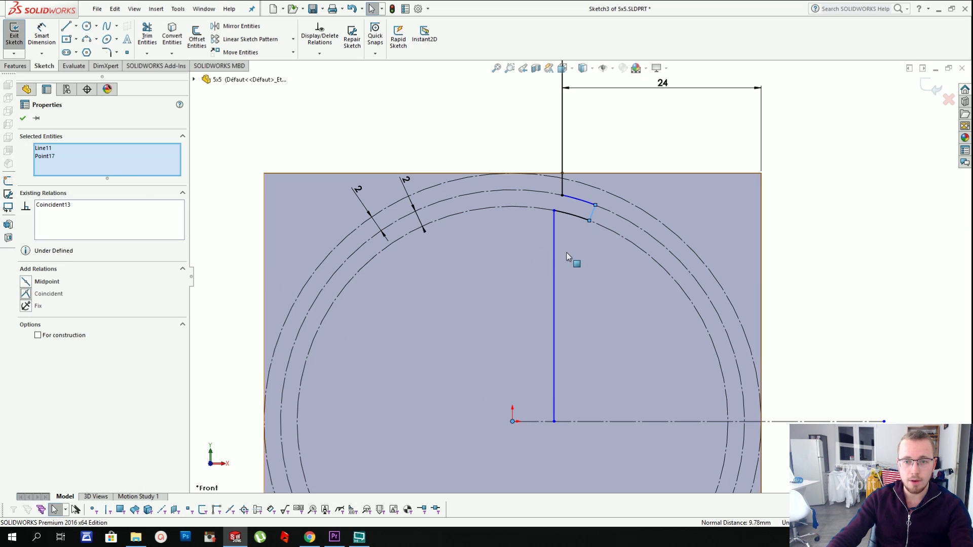
key("Escape")
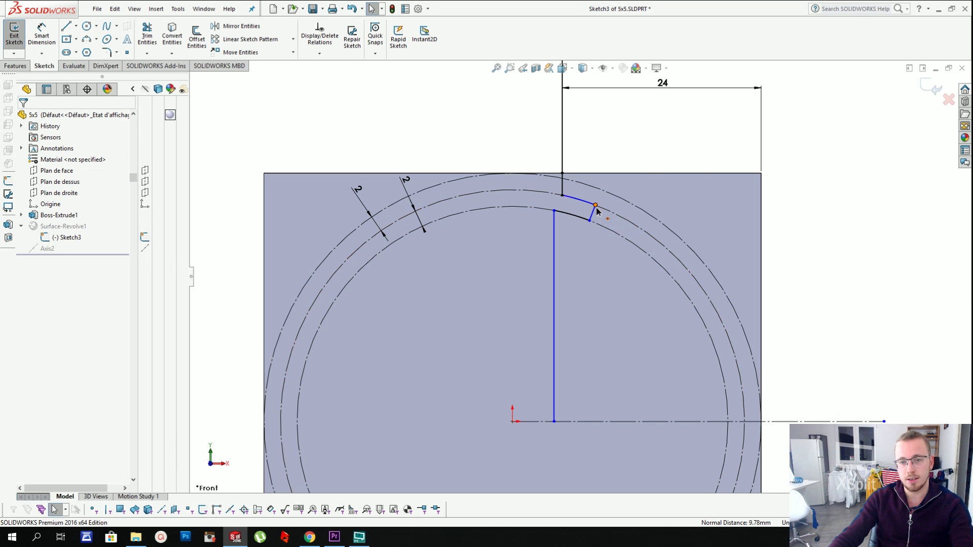
- Dimension the horizontal distance from the inner vertical line to the short line's lower end as 4 mm, placing the dimension below the inner arc
left_click(590, 220)
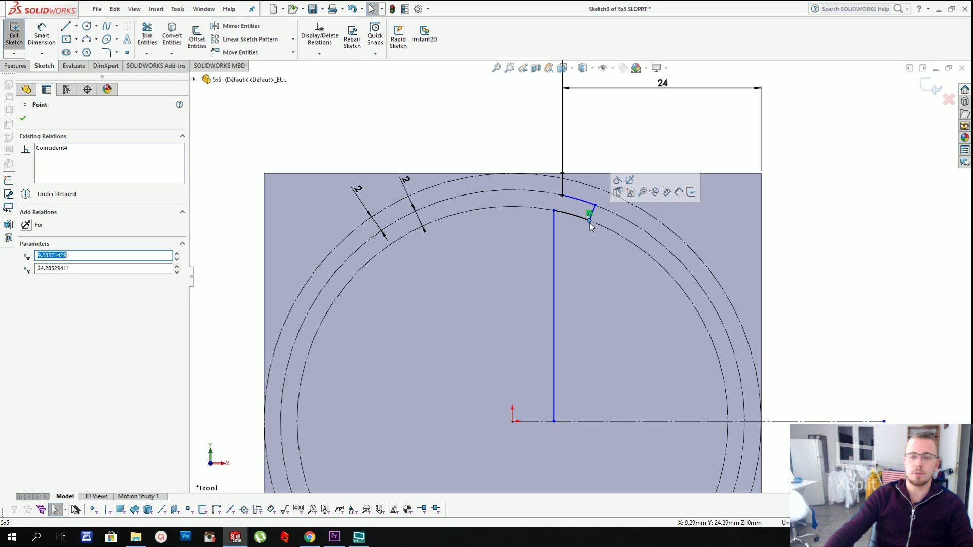
left_click(42, 34)
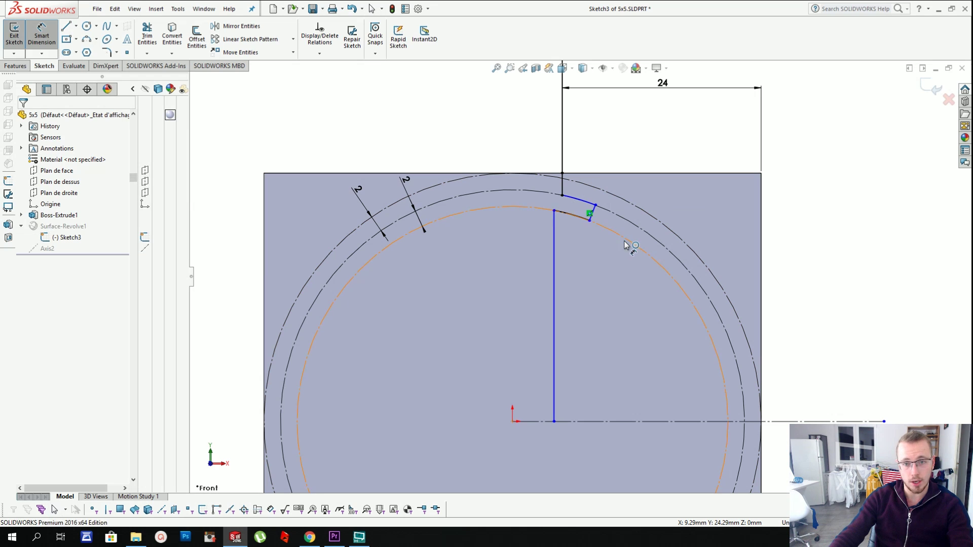
left_click(595, 206)
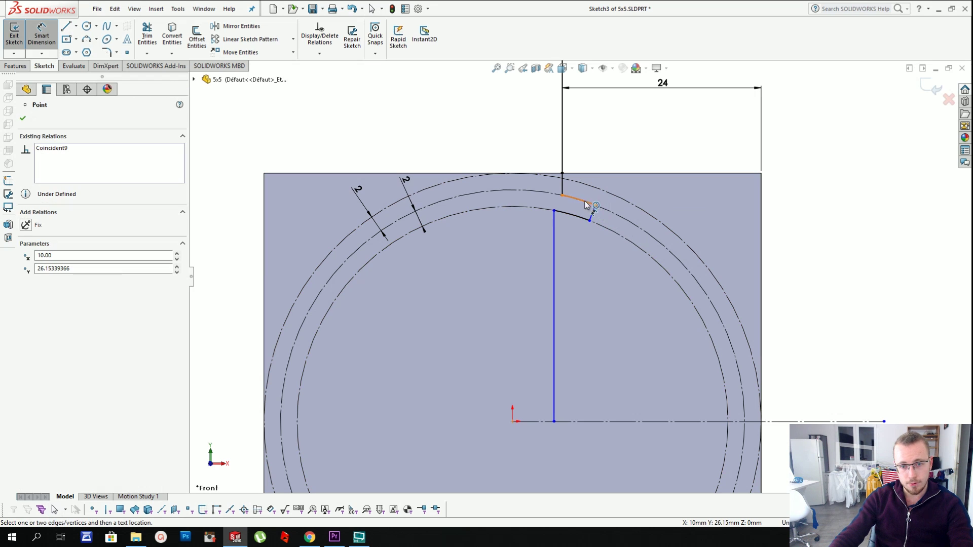
key("Escape")
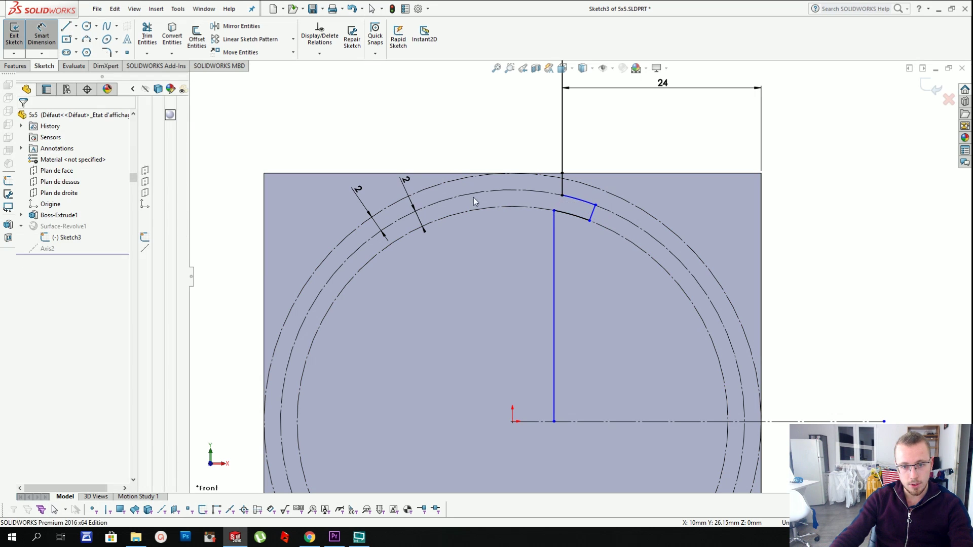
left_click(554, 224)
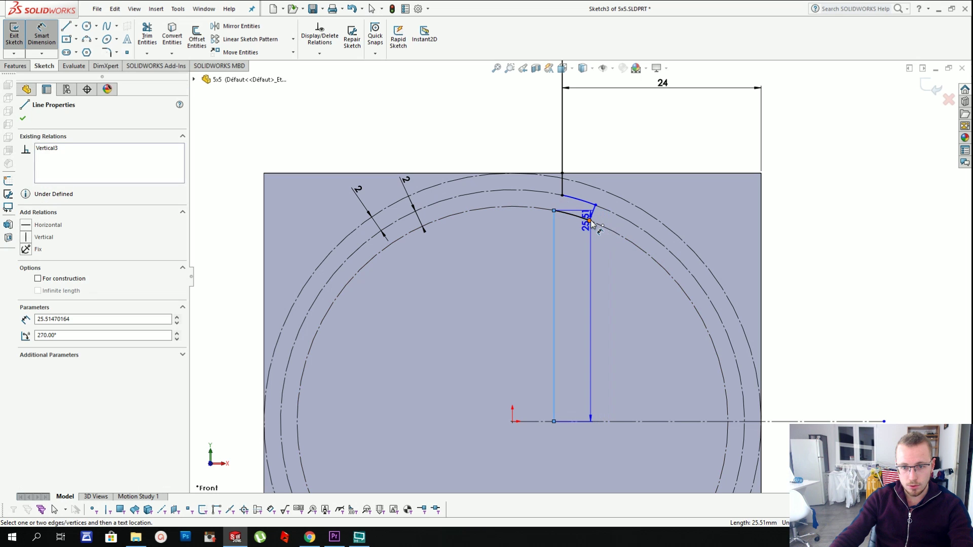
left_click(590, 221)
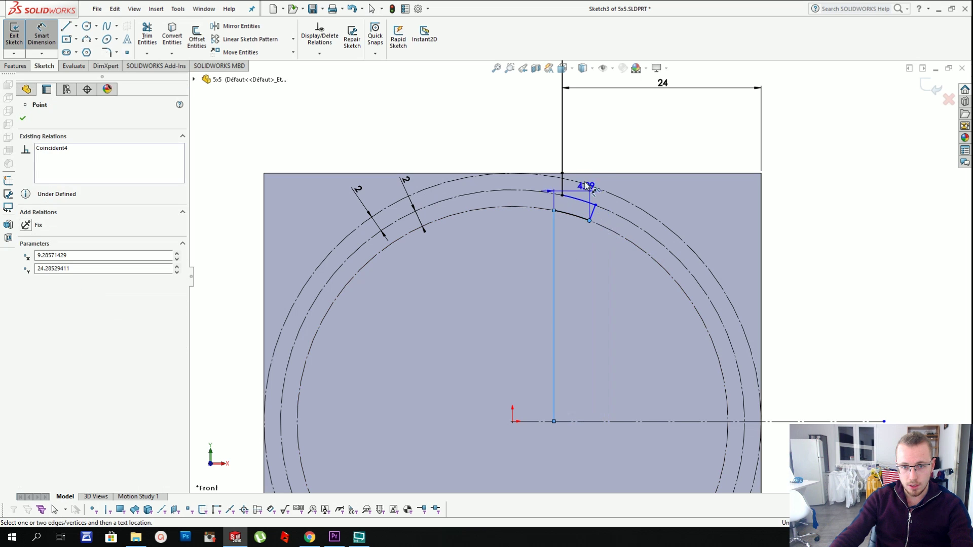
left_click(576, 156)
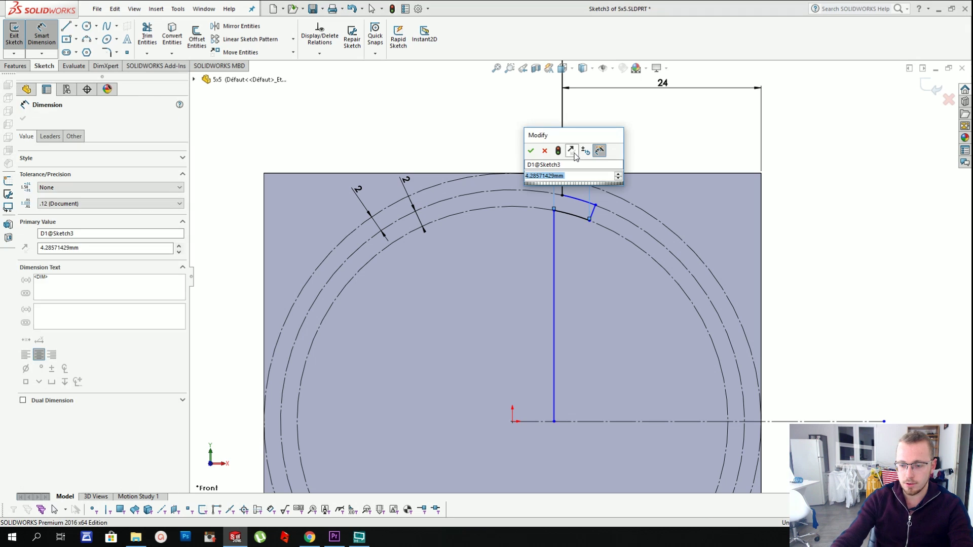
key("Return")
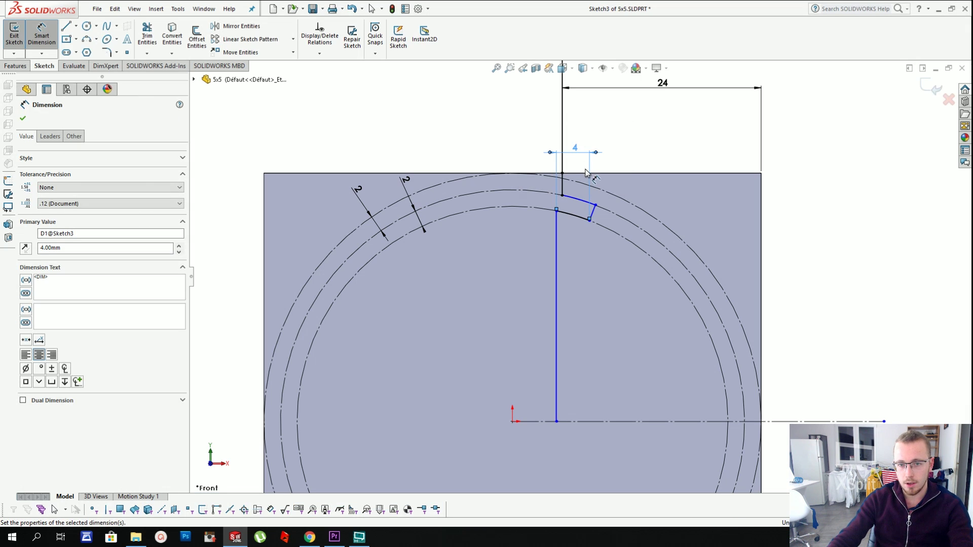
key("Escape")
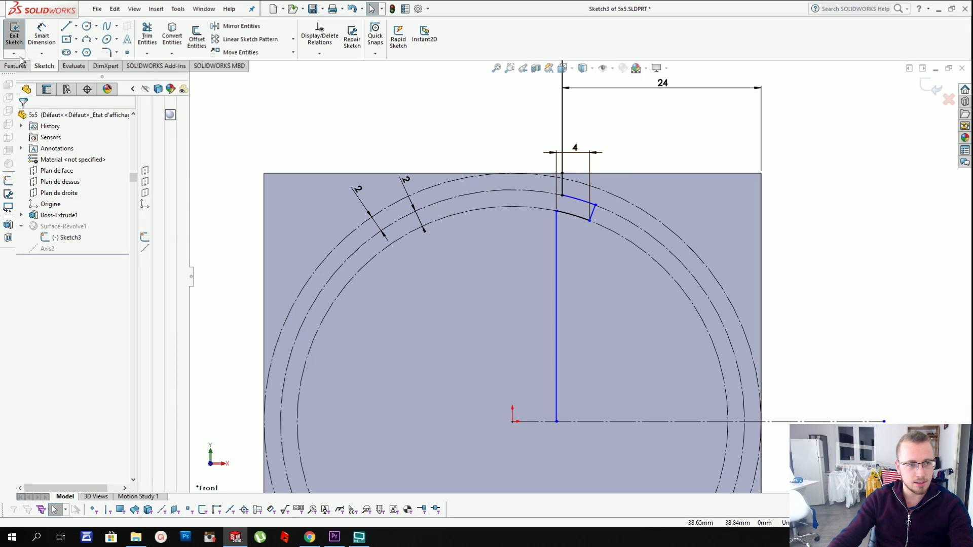
left_click_drag(587, 155, 576, 273)
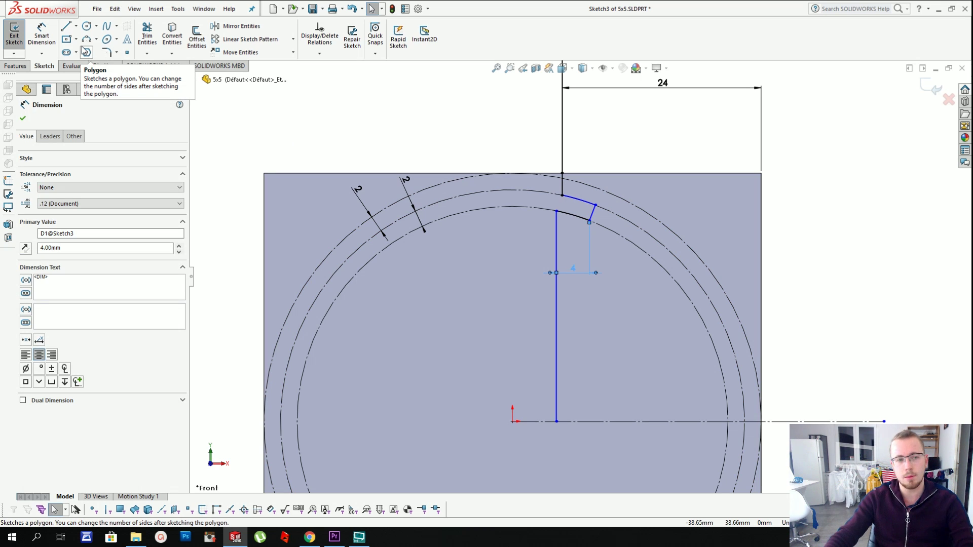
key("Escape")
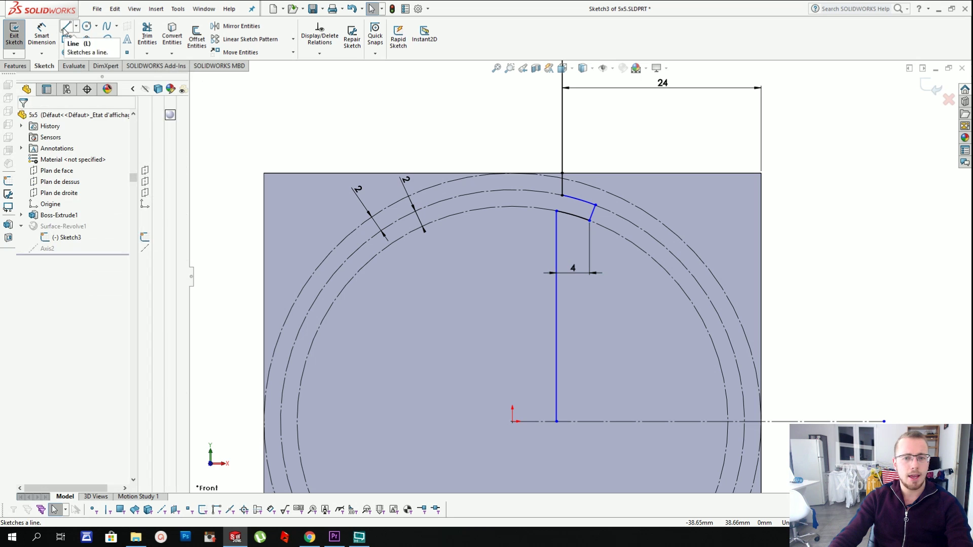
- Dimension the horizontal distance from the outer vertical line to the short line's upper end as 3 mm, above the square
left_click(41, 28)
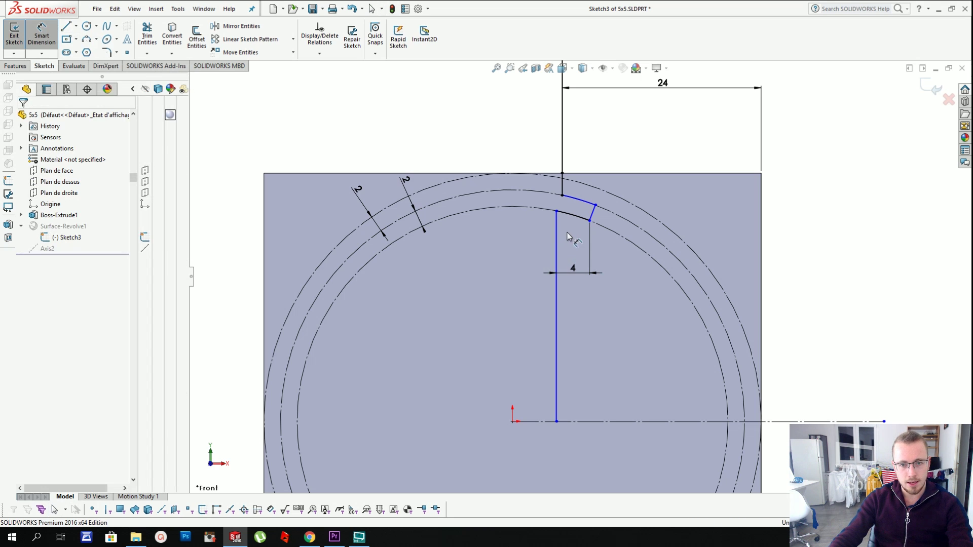
left_click(595, 206)
left_click(563, 185)
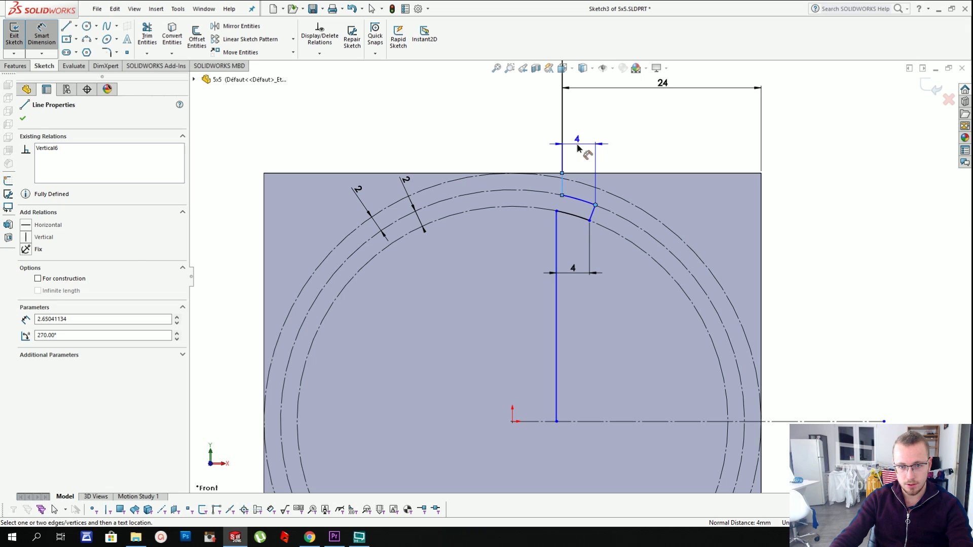
left_click(578, 147)
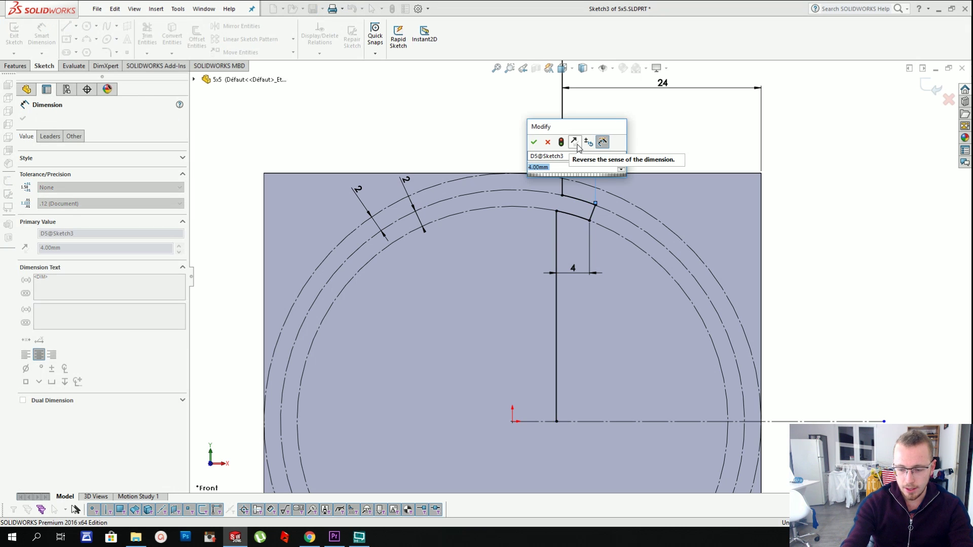
type("3")
key("Return")
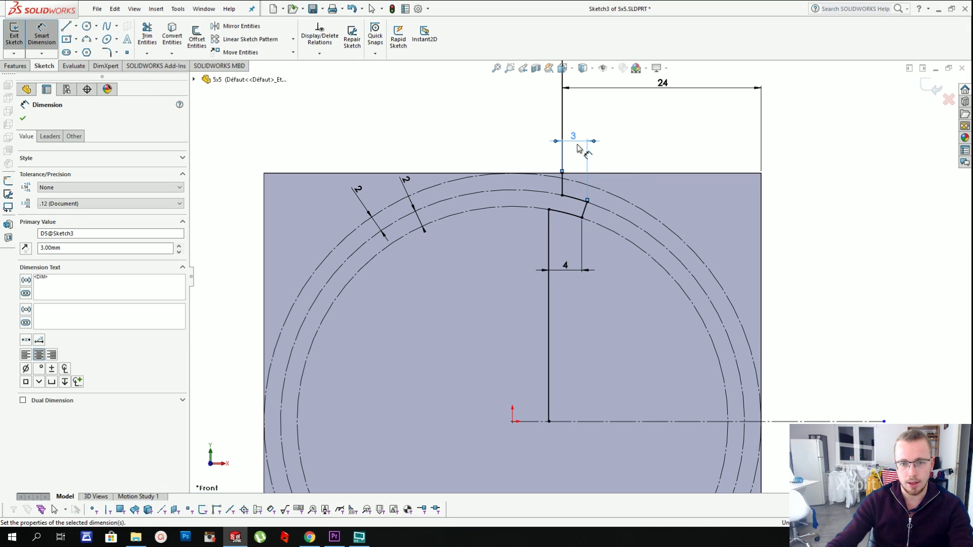
key("Escape")
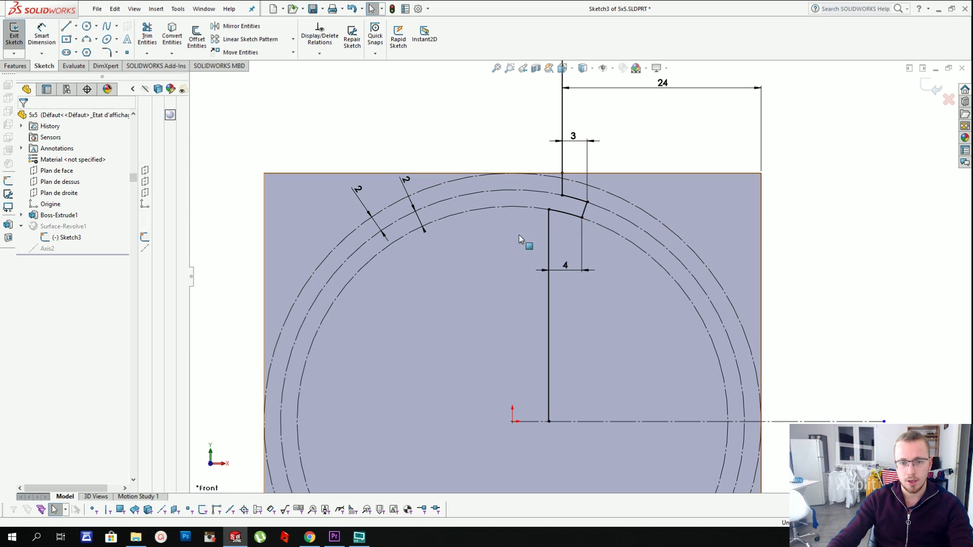
- Check the horizontal distance between the inner vertical line and the origin without adding a dimension
left_click(41, 35)
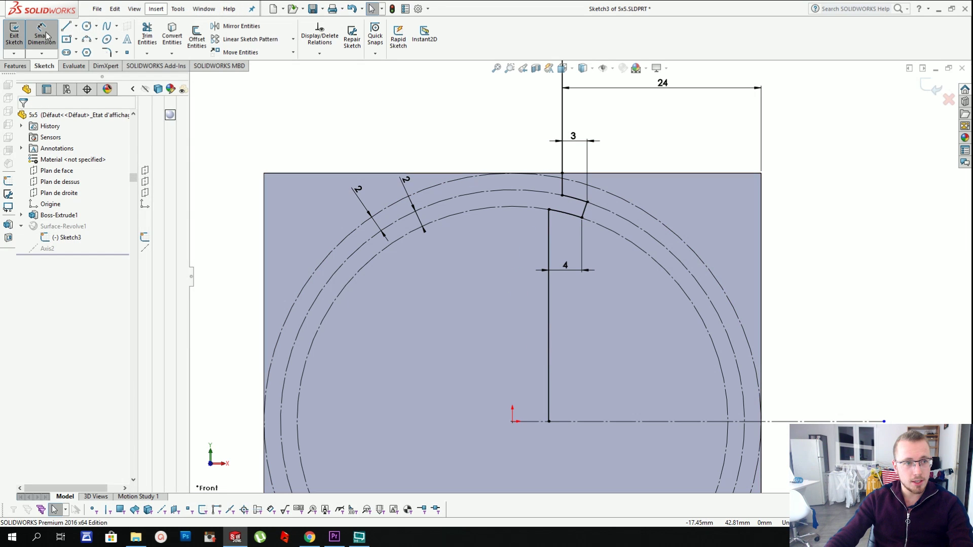
left_click(549, 273)
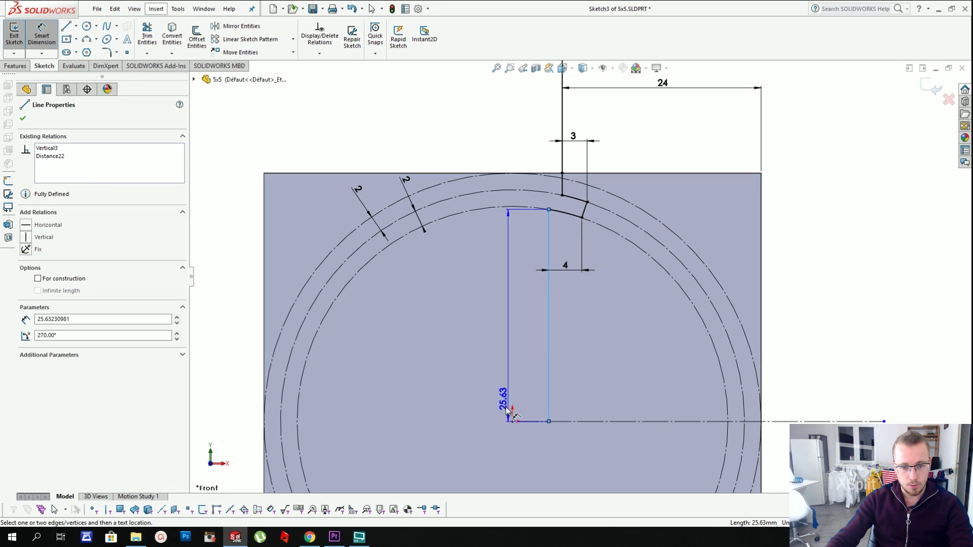
left_click(512, 421)
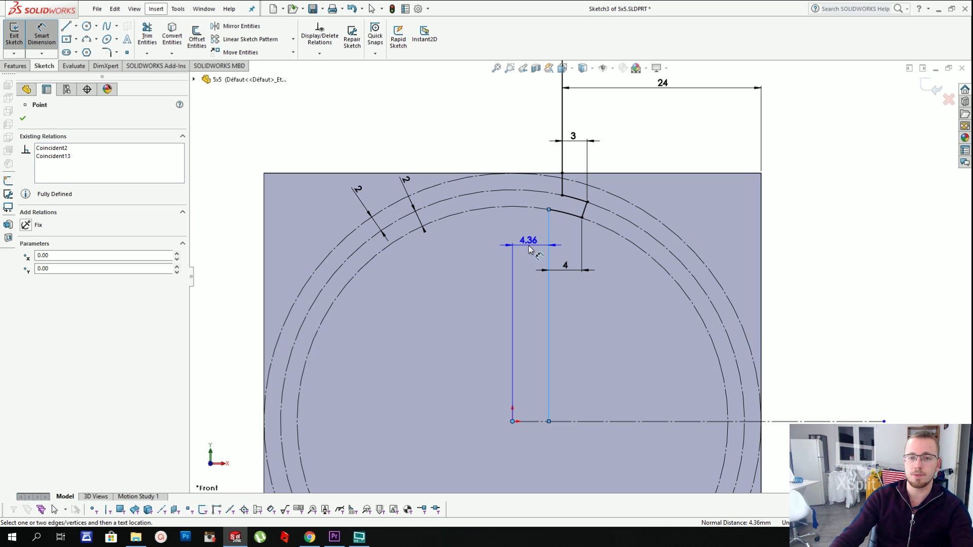
key("Escape")
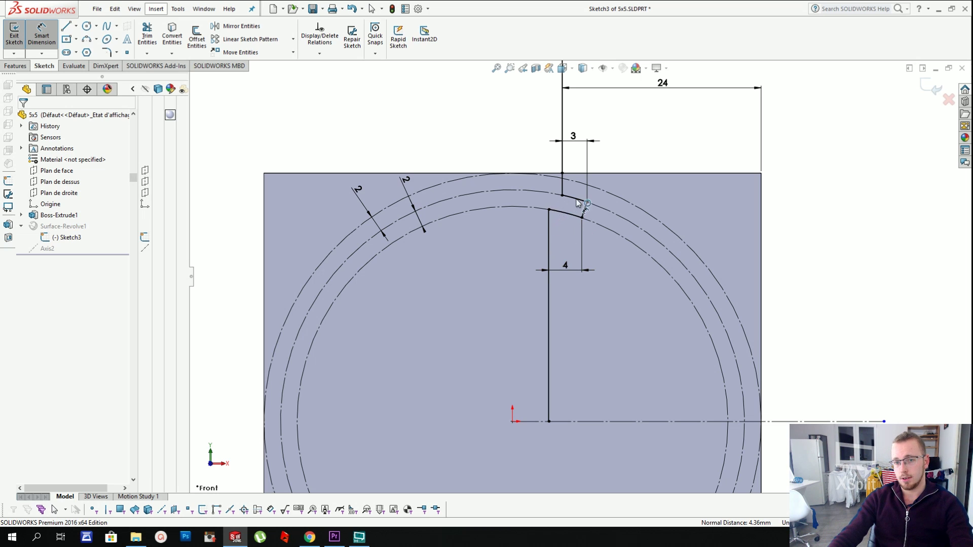
key("Escape")
- Lengthen the outer vertical line by moving its free upper end straight up to about Y 60.84 mm
key("f")
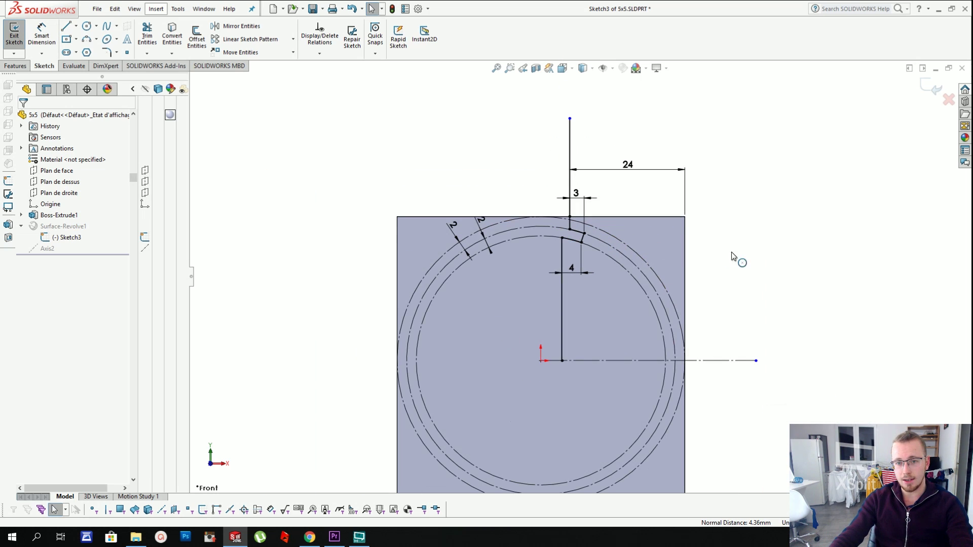
scroll(709, 262, "down", 1)
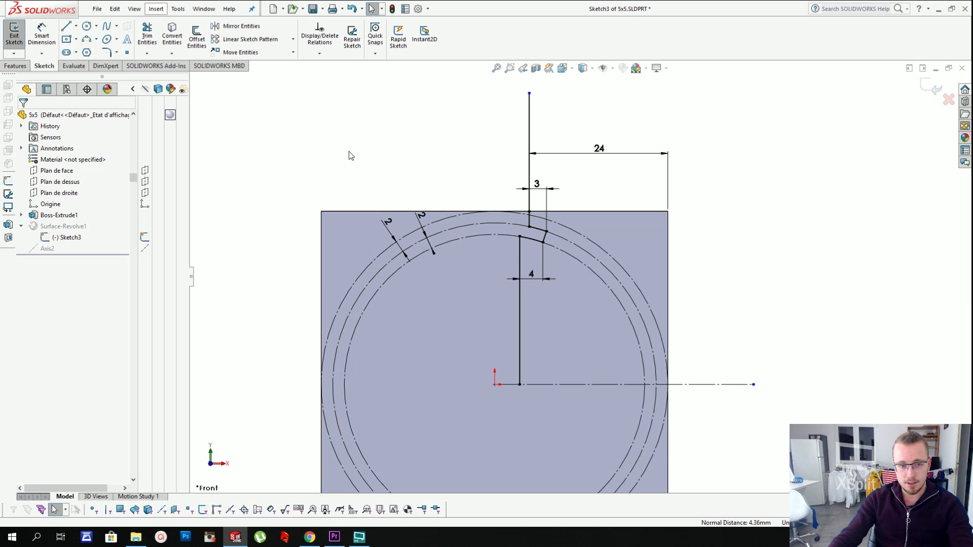
scroll(477, 238, "down", 1)
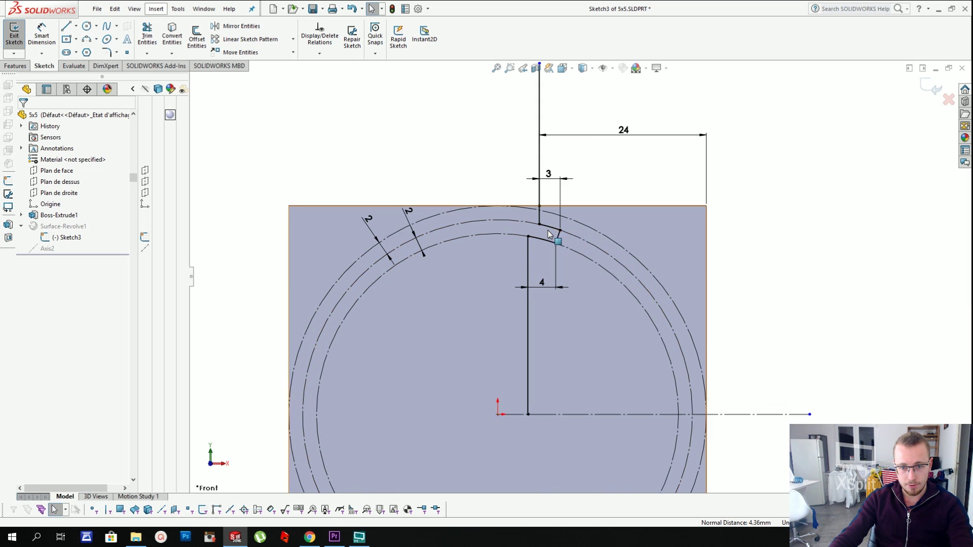
scroll(548, 234, "up", 2)
scroll(559, 158, "down", 1)
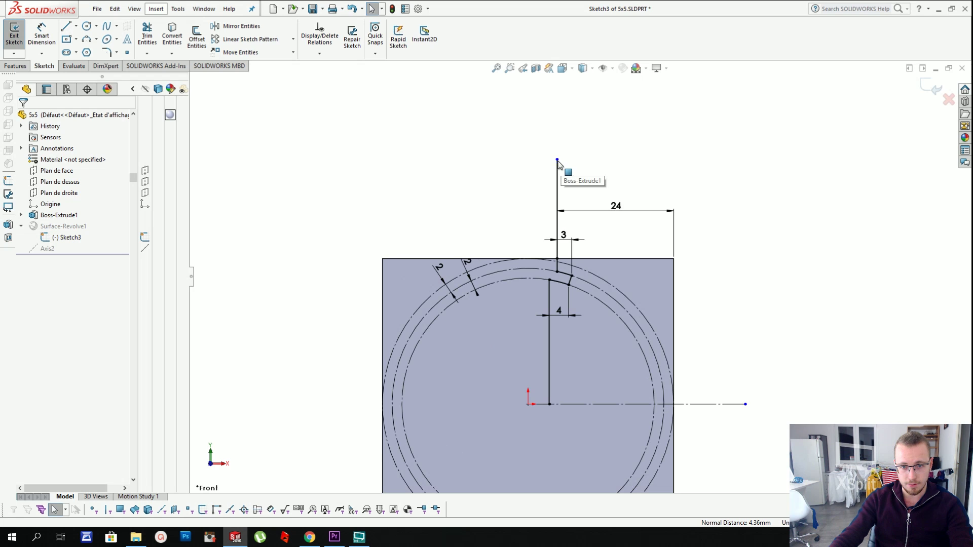
left_click_drag(558, 160, 558, 109)
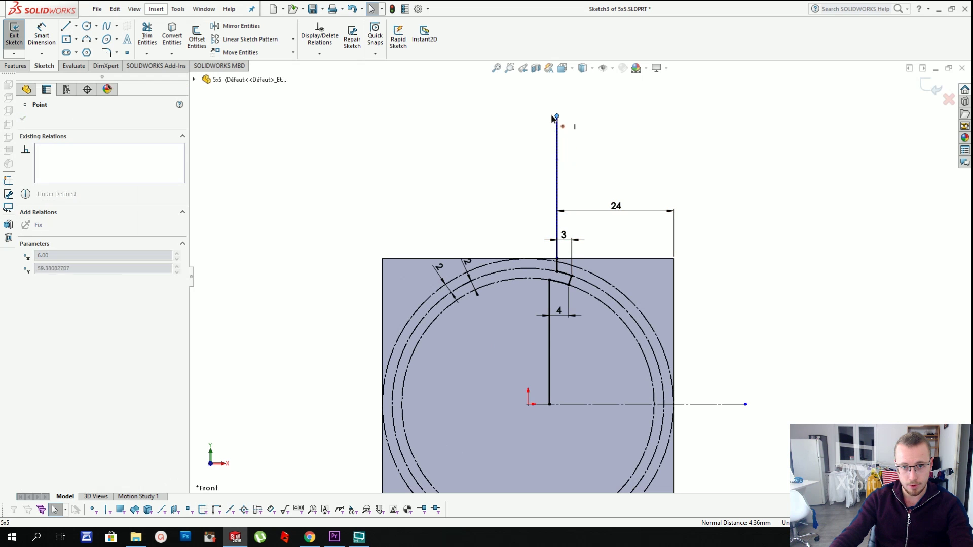
scroll(567, 245, "up", 1)
scroll(570, 315, "down", 2)
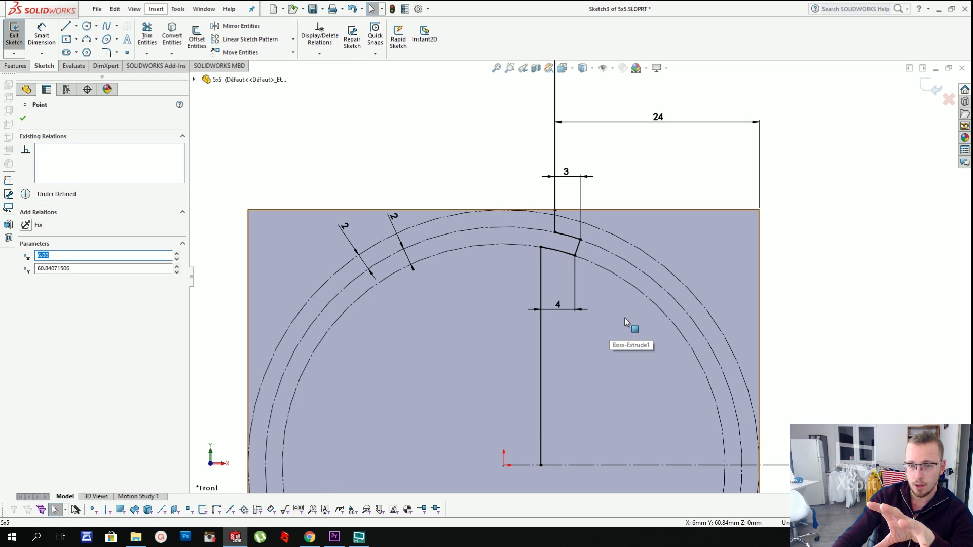
scroll(628, 325, "down", 2)
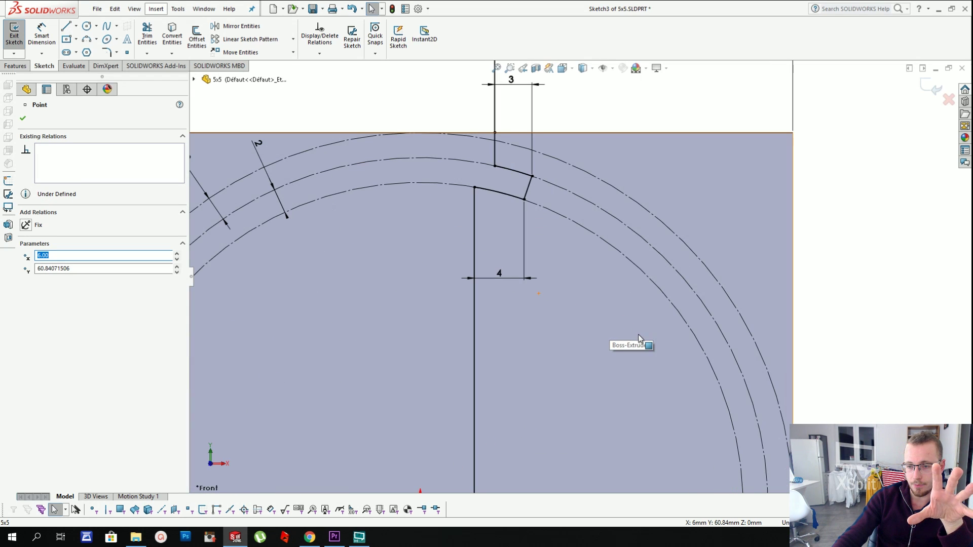
scroll(639, 338, "up", 1)
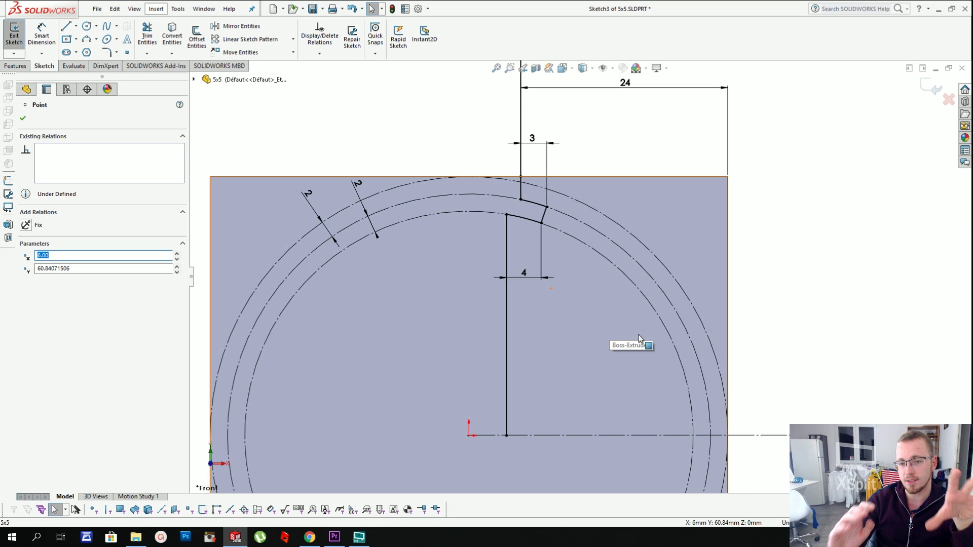
scroll(580, 287, "up", 2)
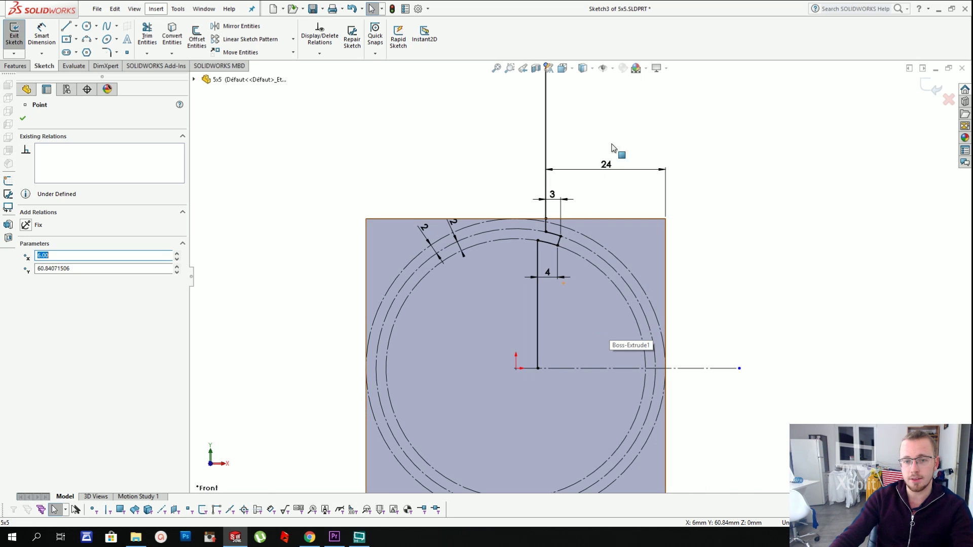
scroll(589, 209, "up", 2)
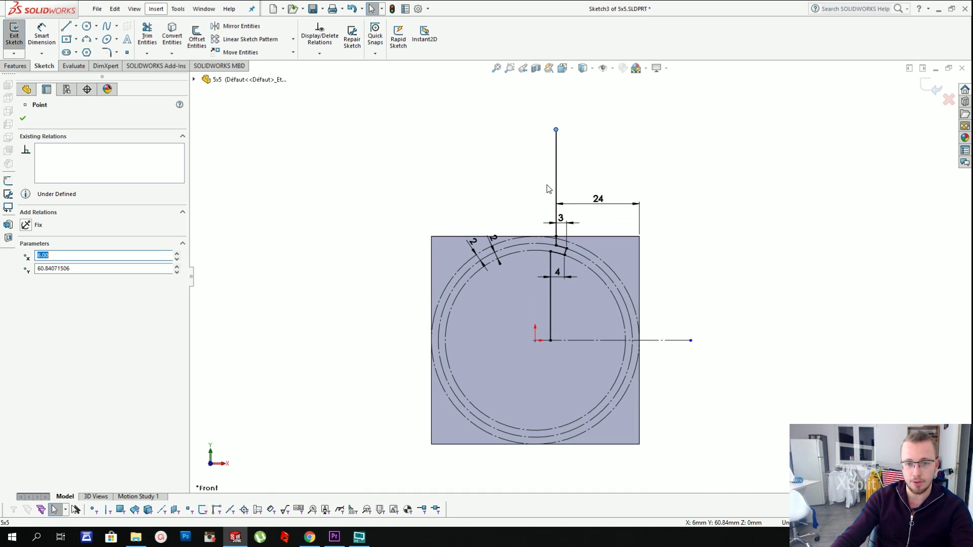
- Finish editing the stepped profile sketch so the revolved surface rebuilds through the cube
left_click(898, 109)
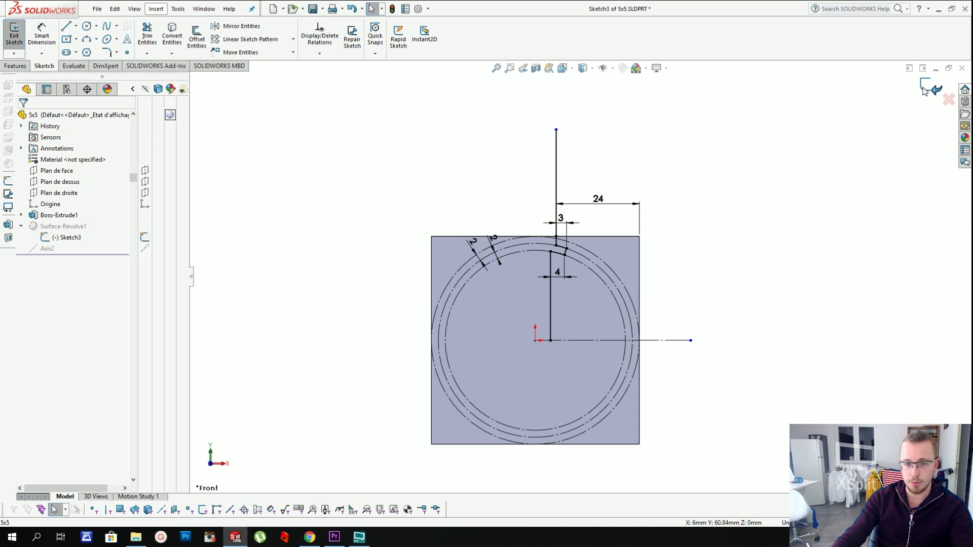
scroll(652, 322, "down", 2)
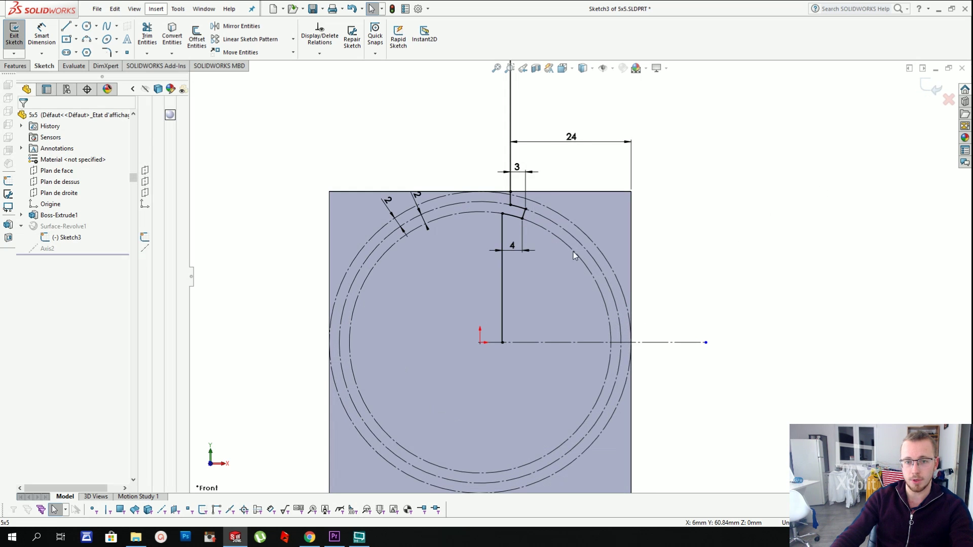
mouse_move(905, 99)
middle_mouse_down()
mouse_move(859, 132)
mouse_move(705, 193)
middle_mouse_up()
left_click(937, 90)
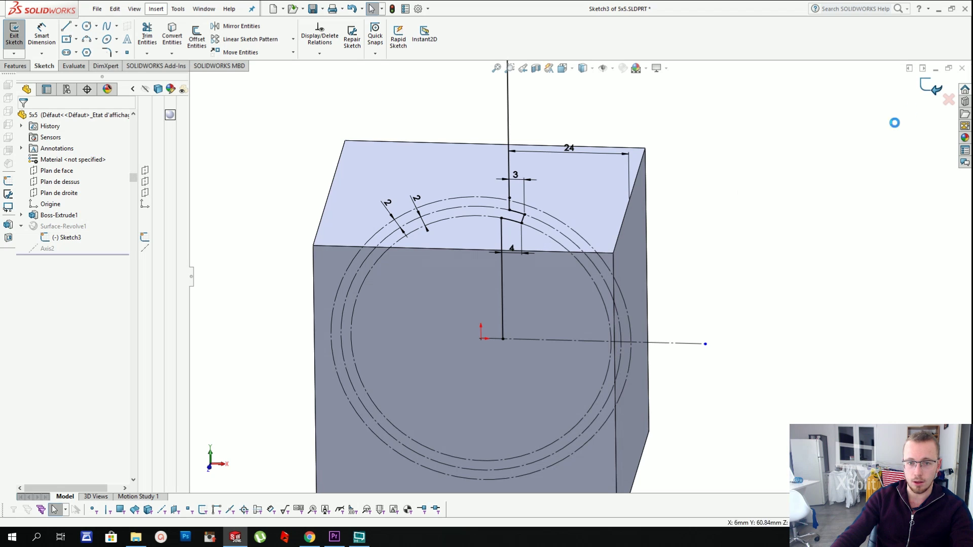
scroll(662, 245, "up", 4)
mouse_move(633, 241)
middle_mouse_down()
mouse_move(626, 230)
mouse_move(636, 228)
mouse_move(624, 239)
middle_mouse_up()
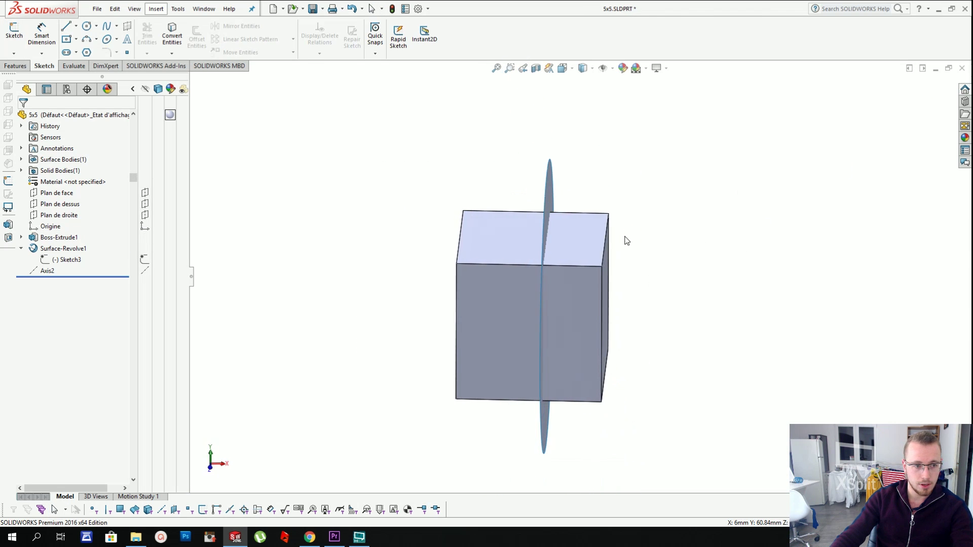
- Mirror the Surface-Revolve1 body about Plan de droite with the default mirror options
left_click(67, 215)
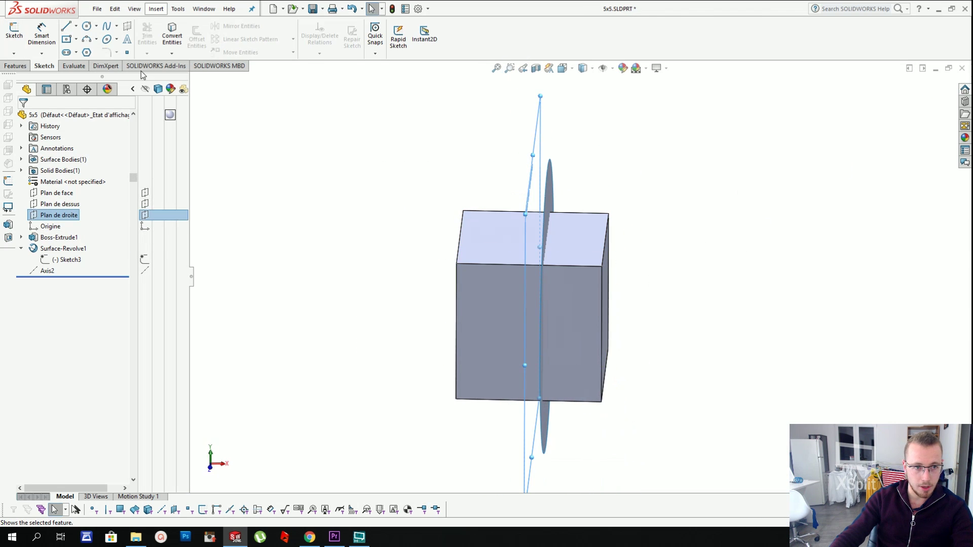
left_click(151, 10)
mouse_move(189, 60)
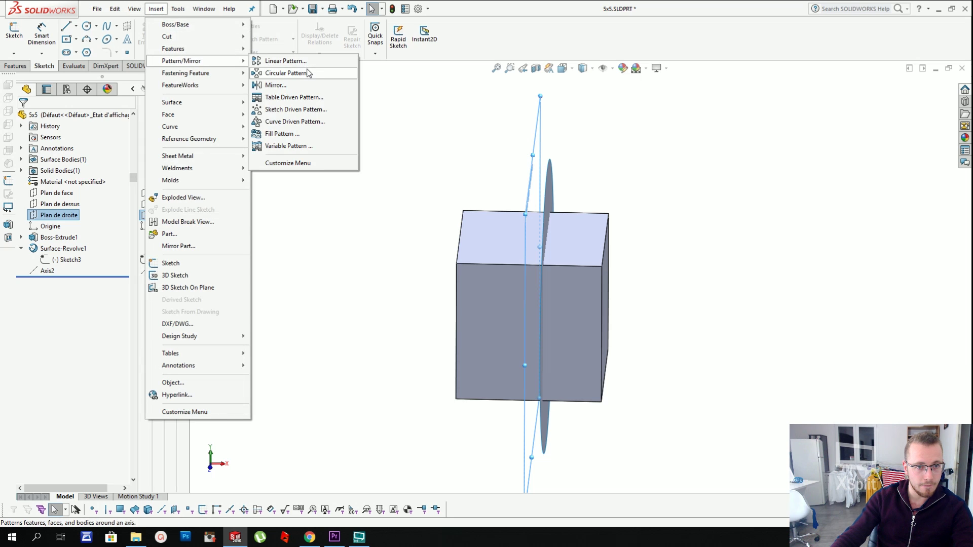
left_click(306, 86)
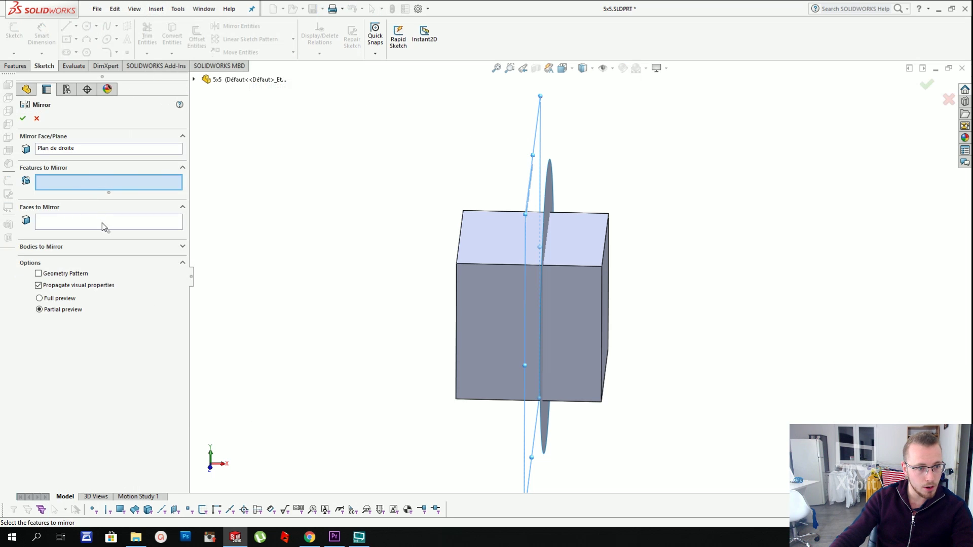
left_click(41, 251)
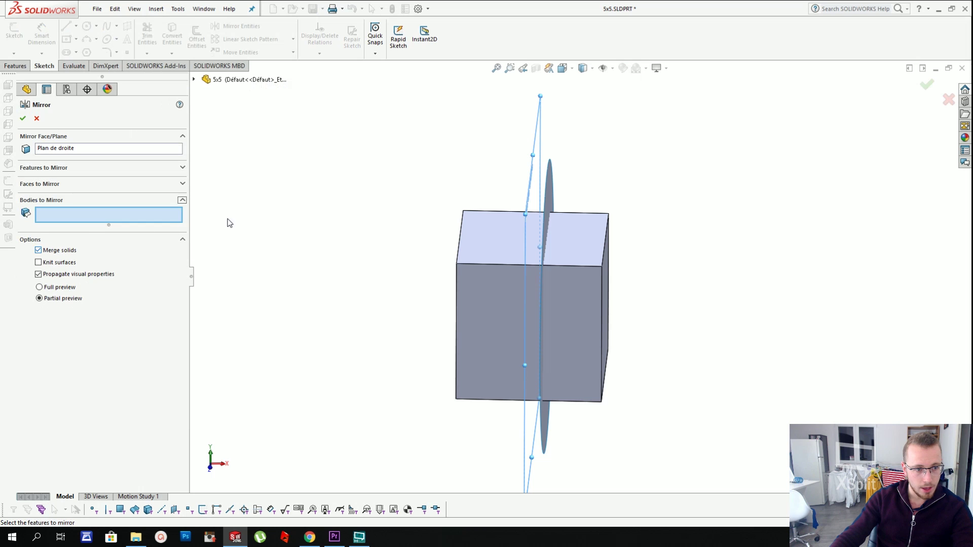
left_click(551, 193)
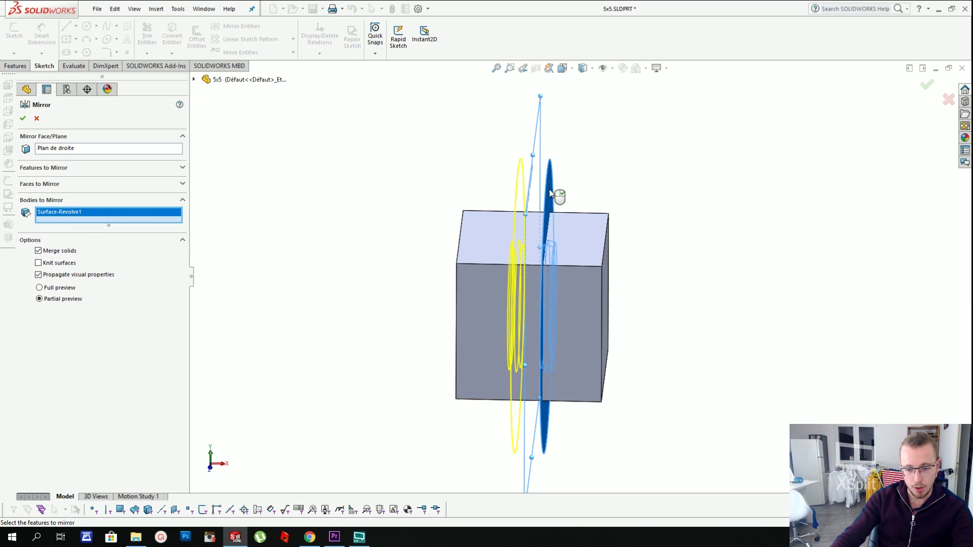
key("Return")
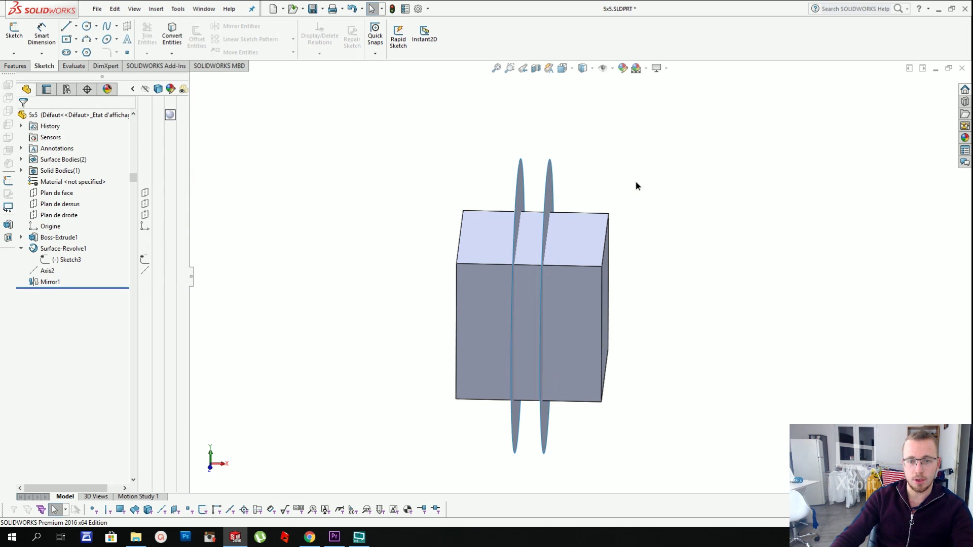
- Reopen Sketch3 of the revolved surface for editing, viewed normal to its sketch plane
middle_click_drag(637, 185, 582, 178)
middle_click_drag(533, 233, 323, 261)
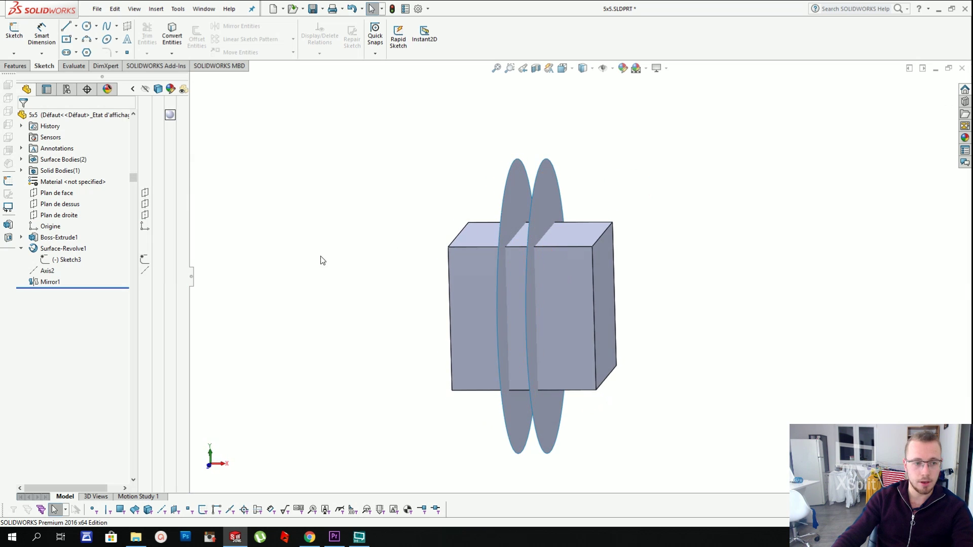
right_click(60, 259)
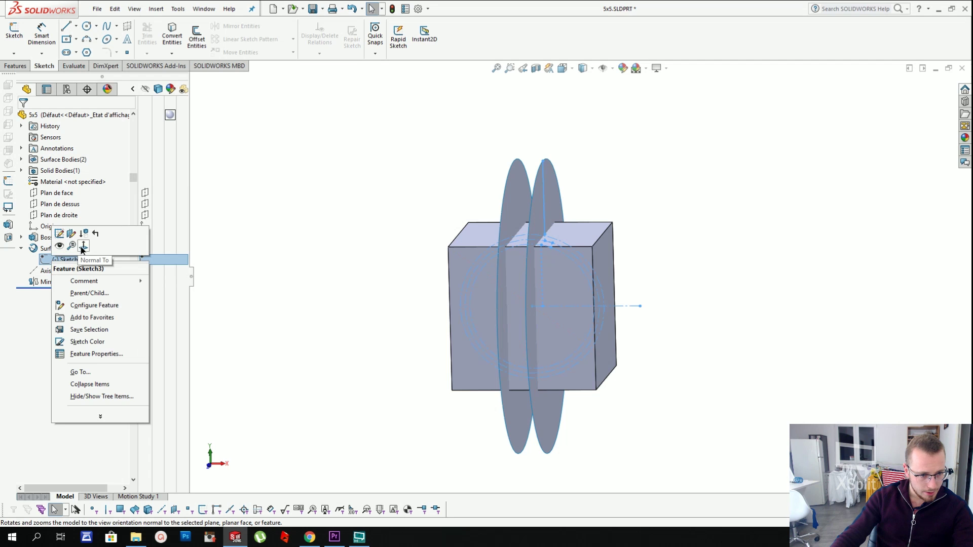
left_click(84, 246)
right_click(73, 261)
left_click(78, 233)
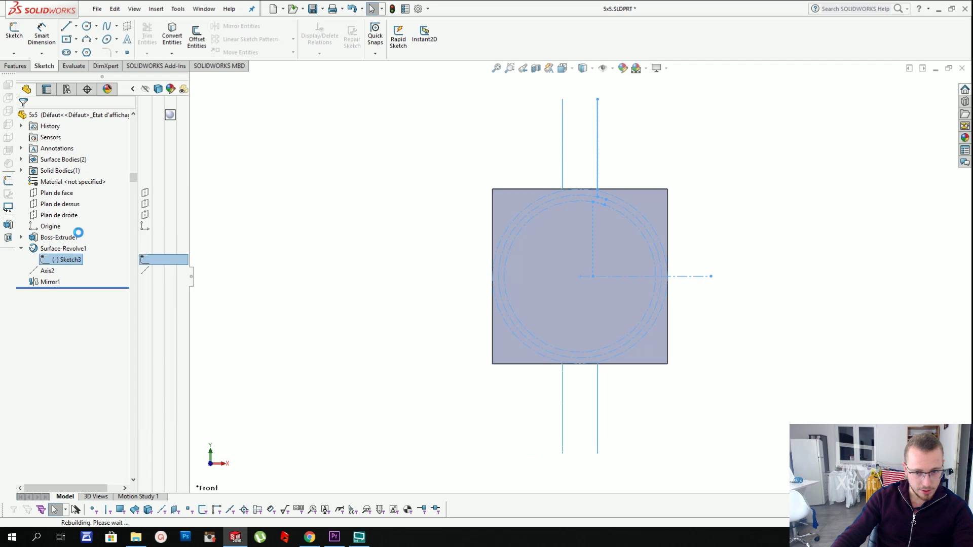
scroll(650, 179, "up", 2)
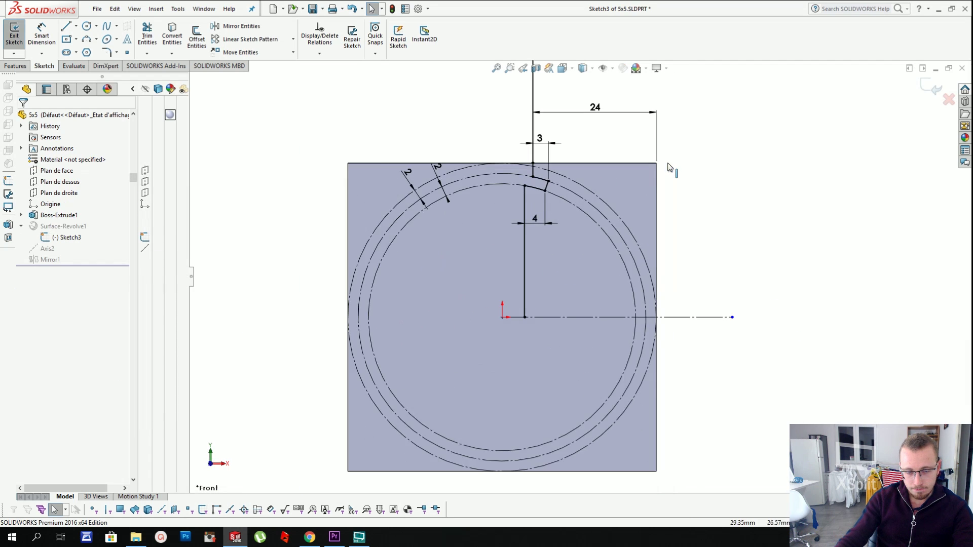
- Lengthen the horizontal centreline by moving its free outer end to about X 52.51 mm
left_click(492, 215)
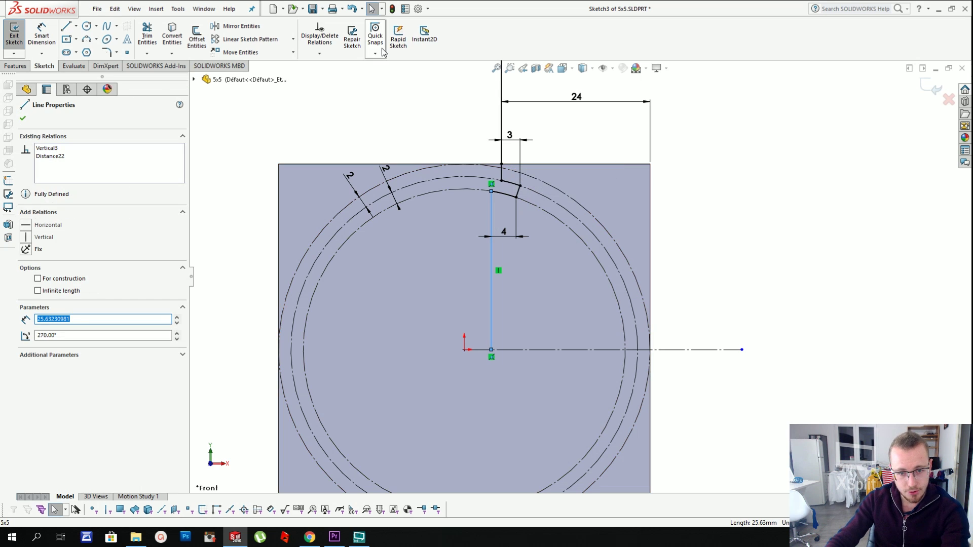
left_click(527, 287)
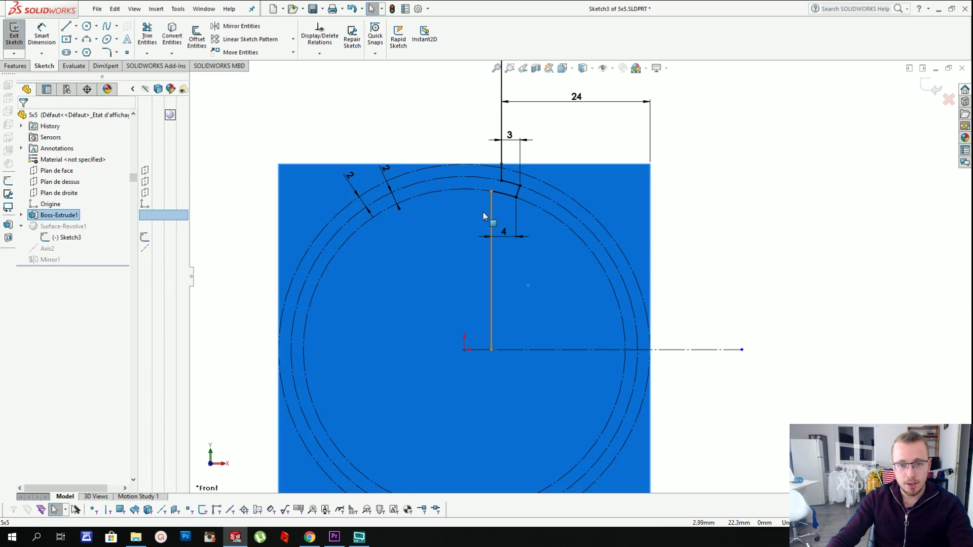
key("Escape")
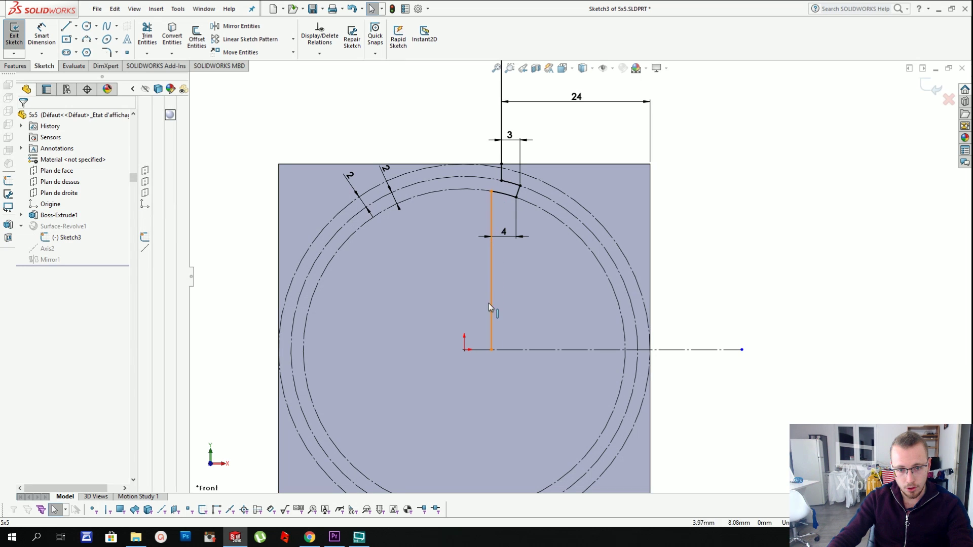
left_click(658, 350)
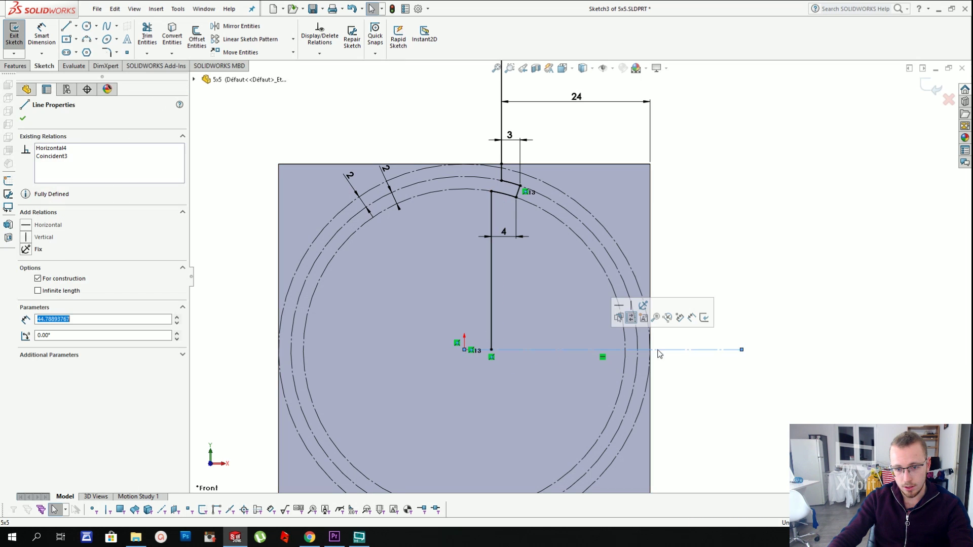
left_click_drag(743, 350, 772, 355)
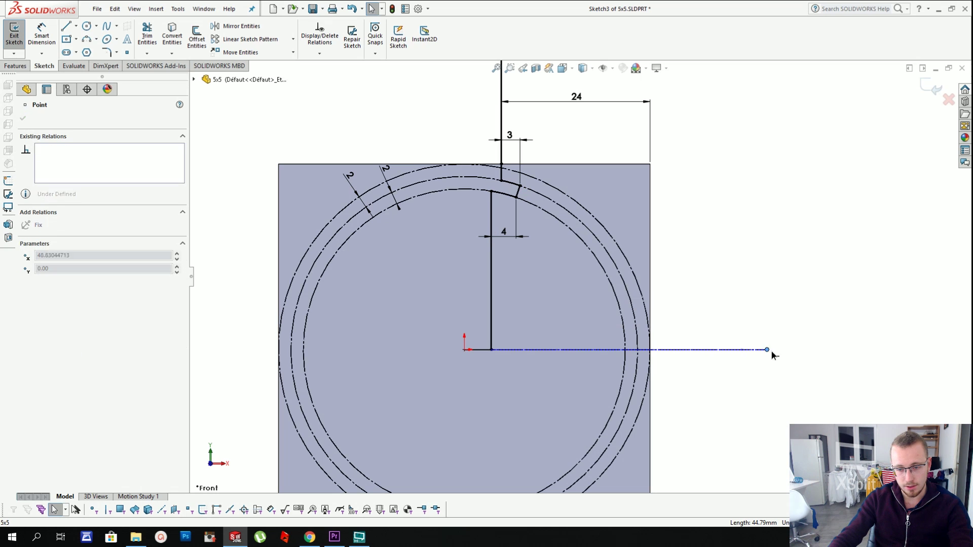
left_click(734, 266)
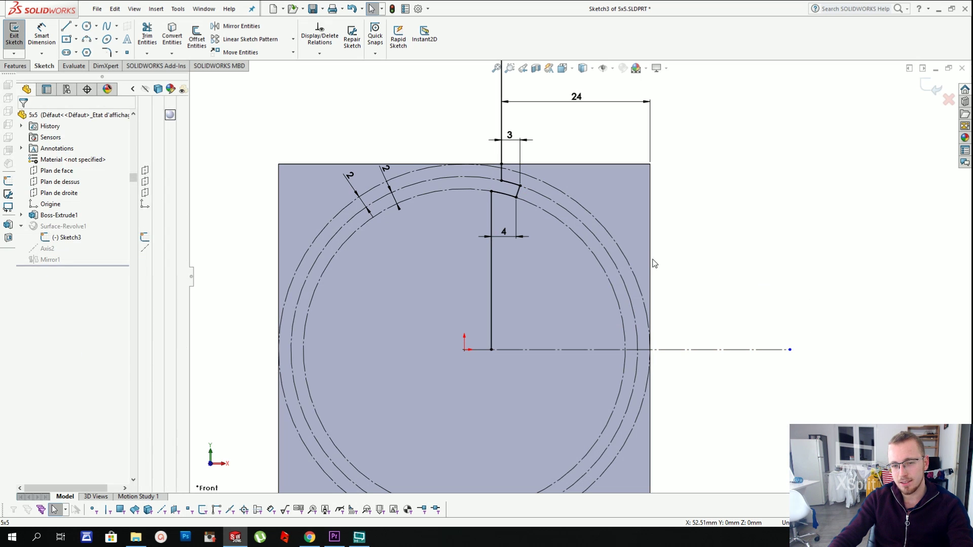
left_click(491, 337)
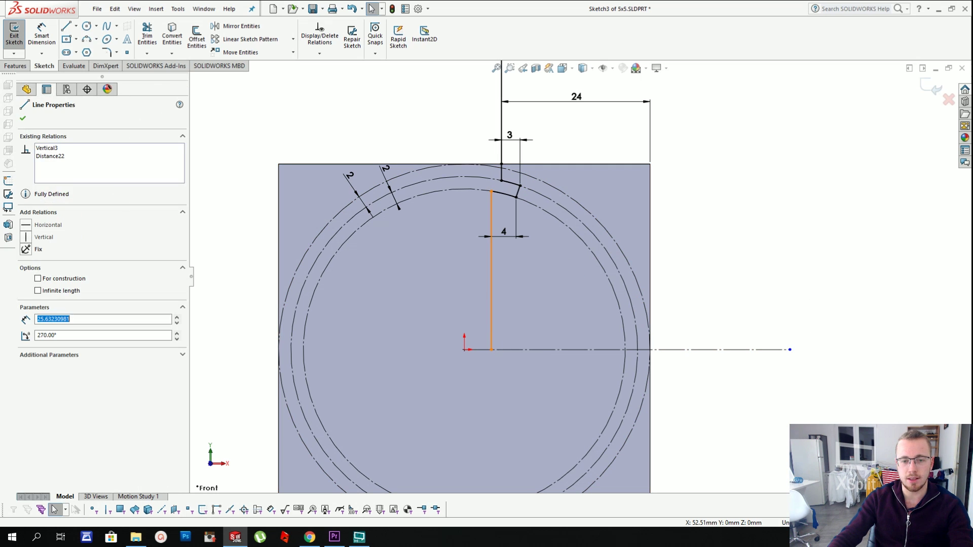
left_click(791, 181)
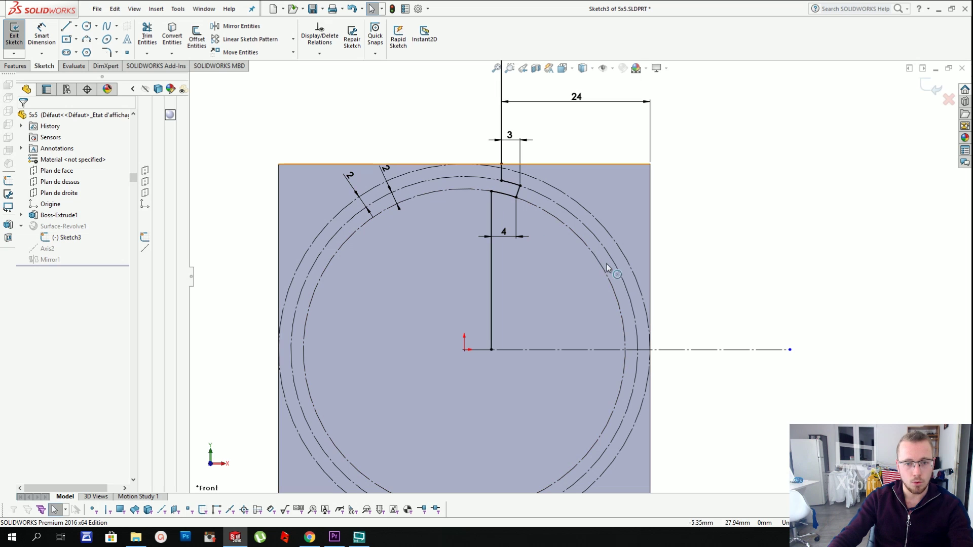
- Draw a vertical line at about X 18 mm, from level with the outer line's upper end down to the square's upper edge
scroll(492, 173, "down", 2)
scroll(492, 175, "up", 3)
left_click(67, 27)
scroll(570, 175, "up", 2)
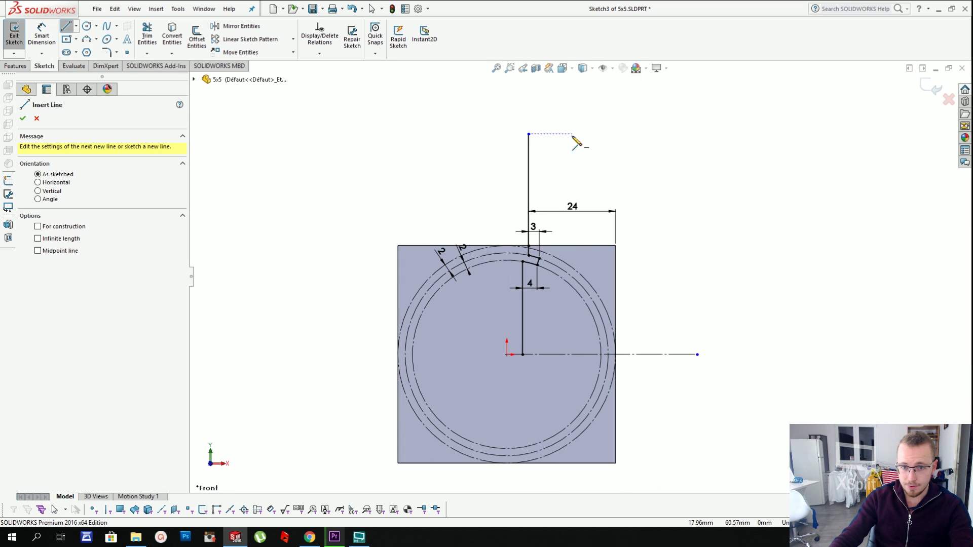
left_click_drag(572, 135, 572, 246)
- Dimension the new vertical line 12 mm from the square's right edge, placing the dimension above the 24 mm one
left_click(41, 37)
left_click(573, 195)
left_click(616, 264)
left_click(602, 170)
type("12")
key("Return")
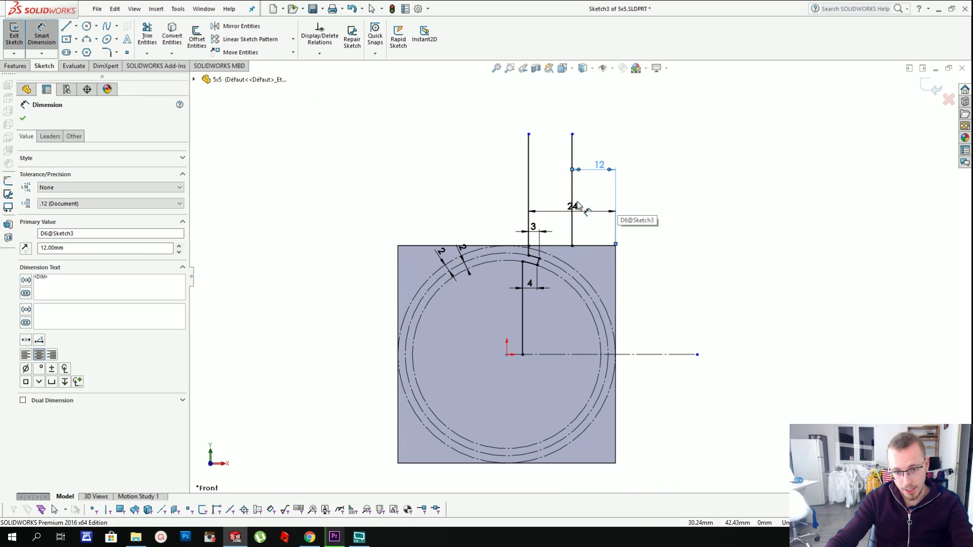
- Continue the 12 mm offset line with a separate vertical segment about 3.49 mm long below the square's upper edge
key("l")
left_click(572, 247)
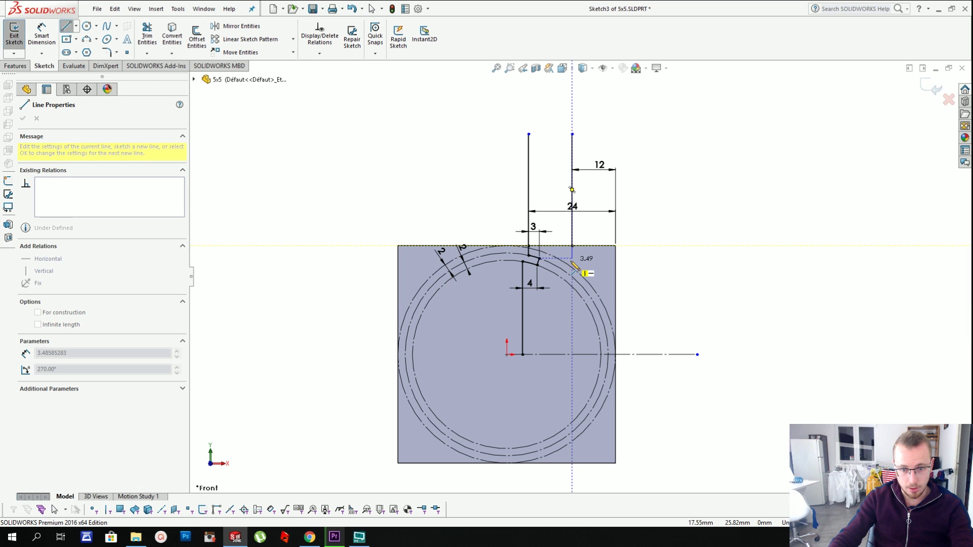
left_click(572, 259)
key("Escape")
- Draw a diagonal line from the origin to the square's upper-right corner
scroll(517, 349, "up", 2)
key("l")
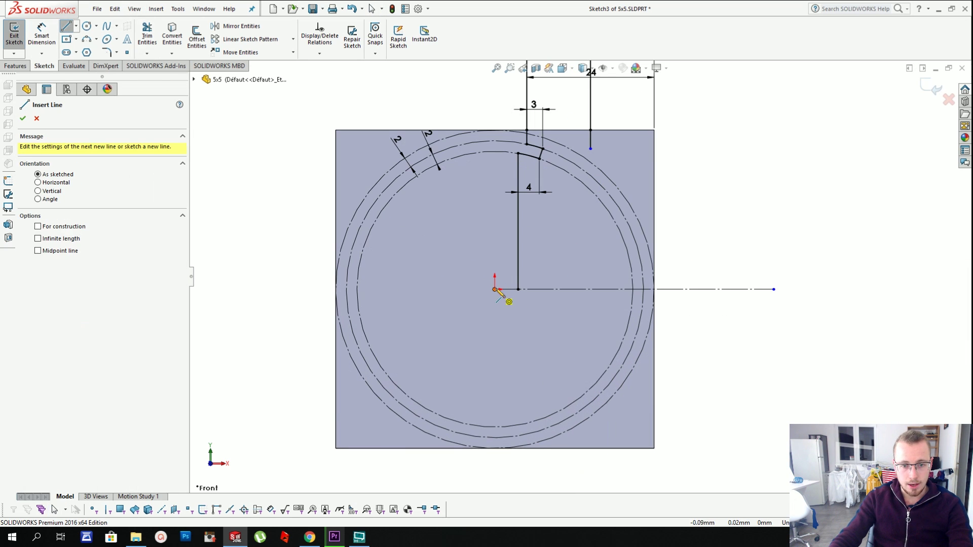
left_click(496, 290)
scroll(582, 276, "down", 2)
left_click(632, 174)
key("Escape")
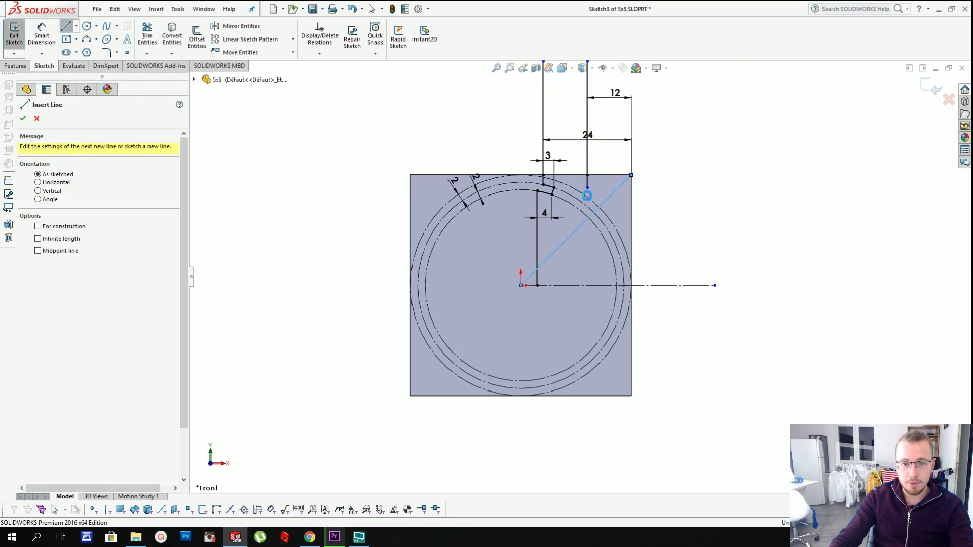
key("Escape")
- Extend the short vertical segment's lower end down onto the diagonal line
scroll(586, 189, "up", 2)
mouse_move(587, 190)
left_mouse_down()
mouse_move(565, 206)
mouse_move(566, 248)
left_mouse_up()
left_click(505, 310)
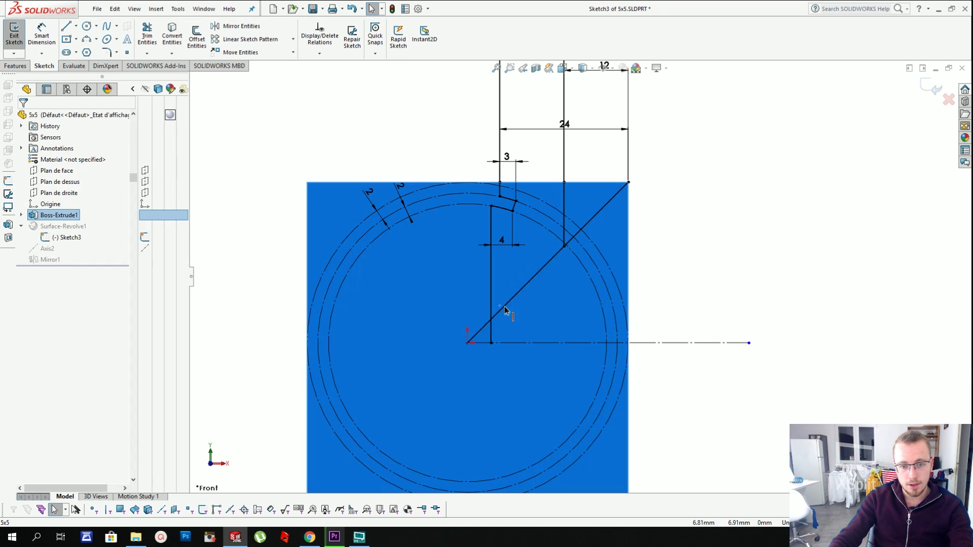
left_click(505, 310)
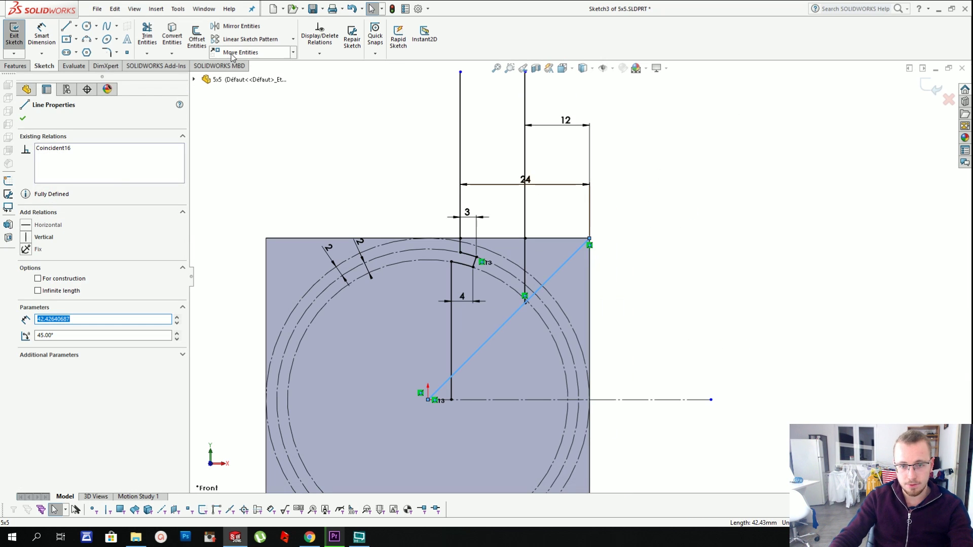
key("Escape")
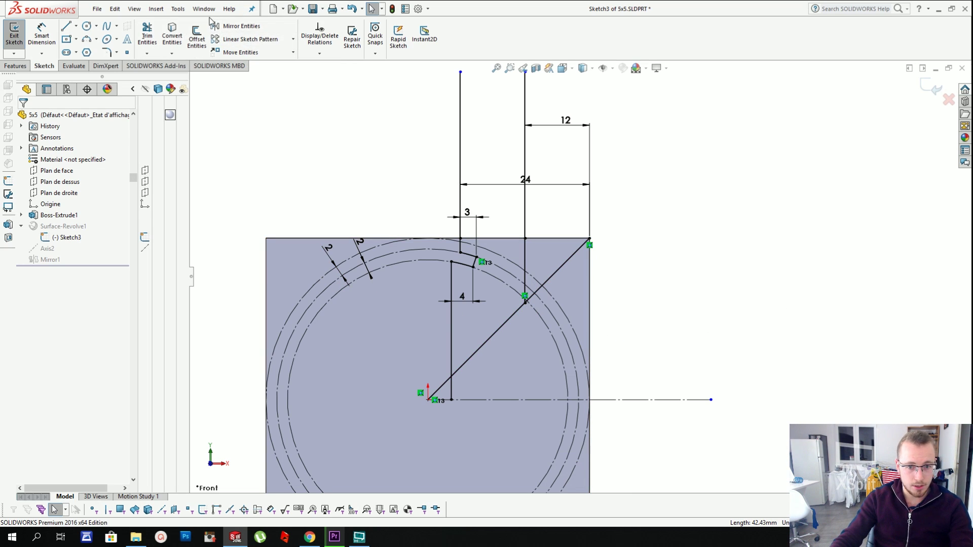
- Try mirroring both parts of the 12 mm offset line about the diagonal, and undo it along with the endpoint move
left_click(238, 26)
left_click(94, 238)
left_click(555, 272)
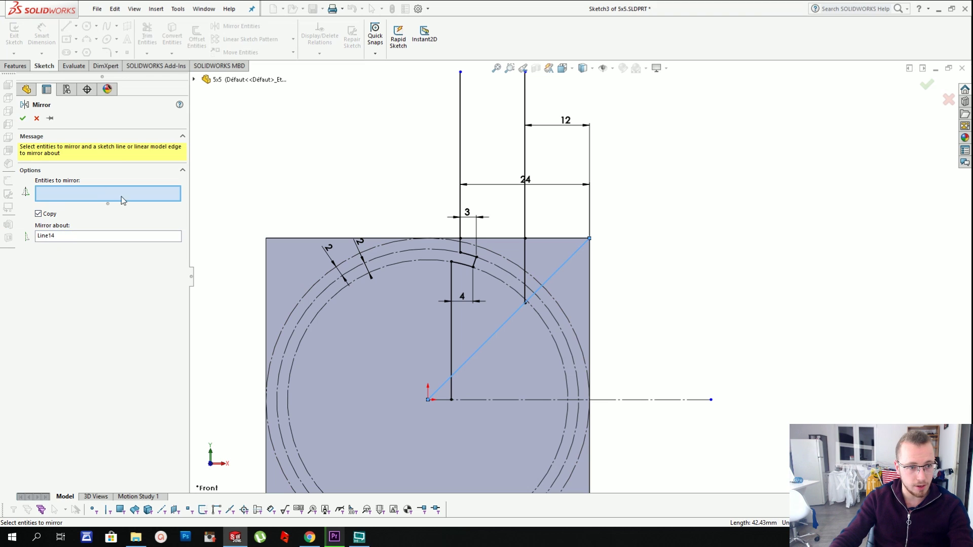
left_click(525, 233)
left_click(528, 258)
right_click(563, 276)
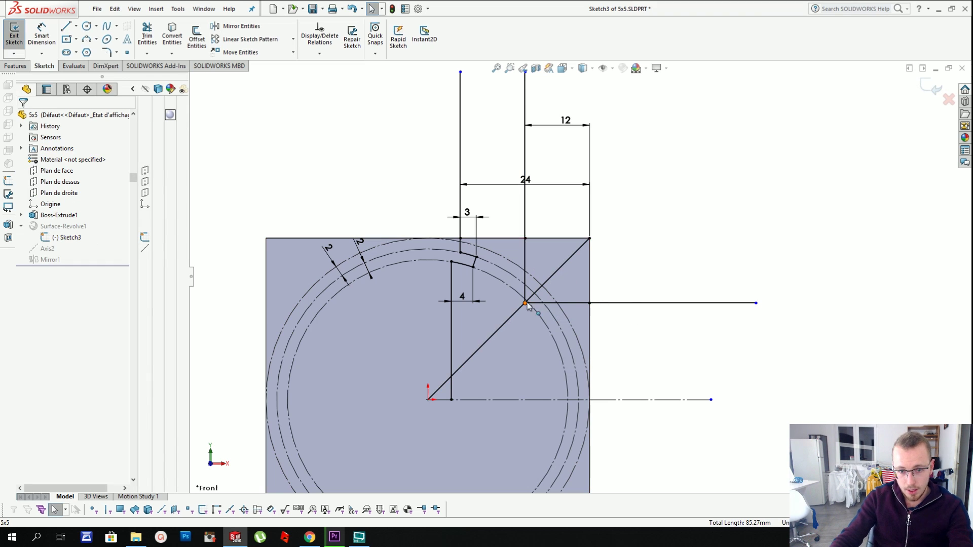
scroll(537, 298, "down", 3)
key("ctrl+z")
key("ctrl+z")
- Lengthen the short vertical segment to about Y 20.18 mm, short of the diagonal, and mirror only that segment about the diagonal
left_click_drag(535, 218, 536, 278)
left_click(233, 26)
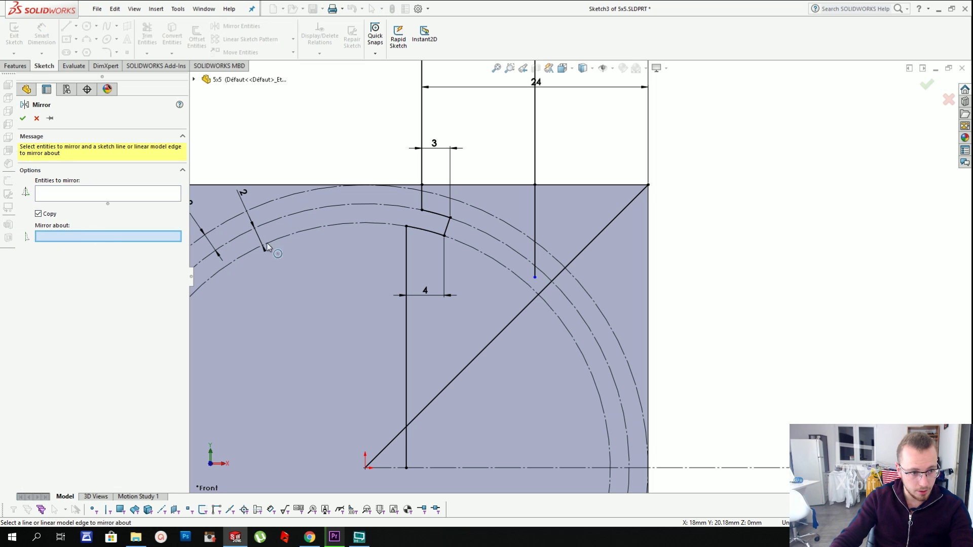
left_click(535, 228)
right_click(569, 230)
scroll(572, 236, "up", 1)
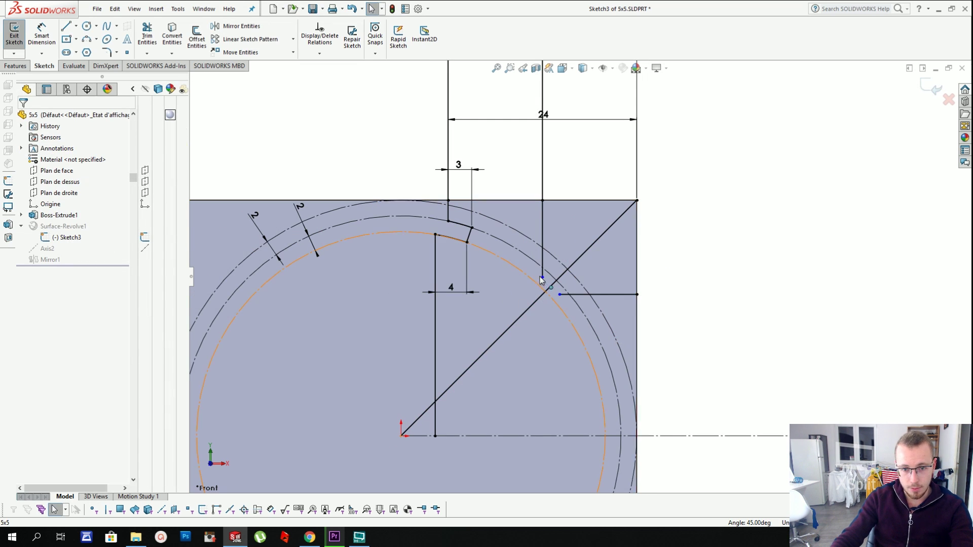
- Try extending the short vertical segment's lower end across the diagonal to about Y 15.65 mm, and undo it
left_click_drag(542, 279, 541, 301)
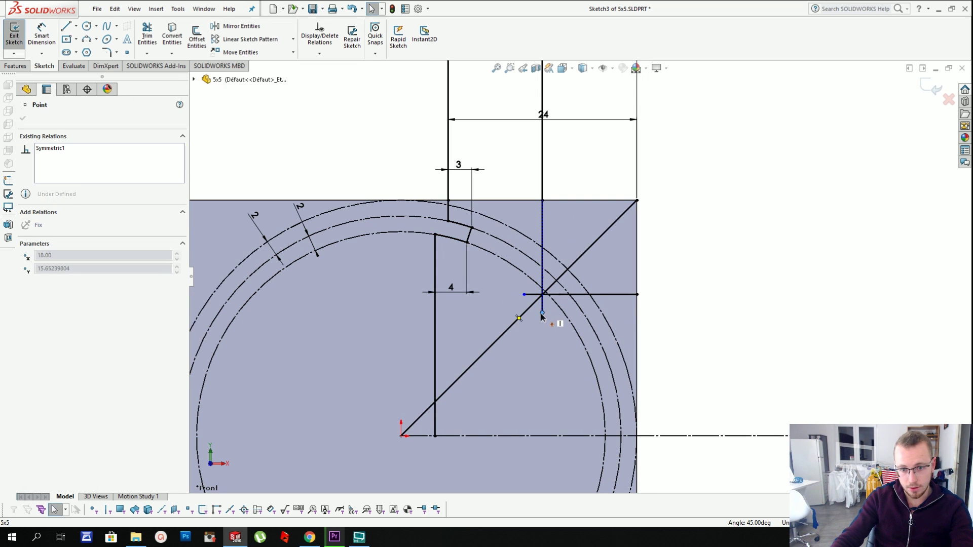
key("ctrl+z")
- Redraw the diagonal line from the origin past the square's side edge, and set its angle to the horizontal centerline to 90-54.735610317246 degrees
left_click(66, 26)
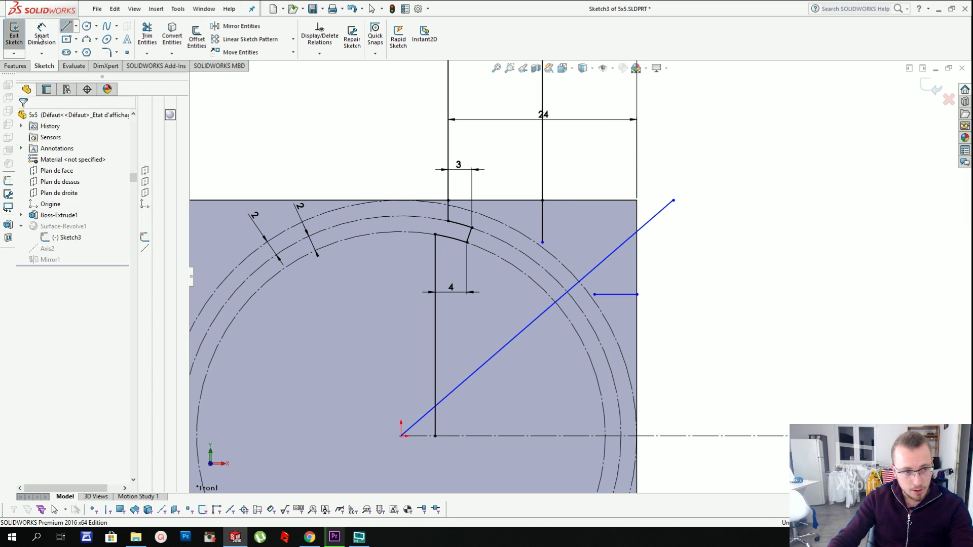
left_click(41, 39)
left_click(498, 356)
left_click(522, 436)
left_click(748, 302)
type("90-")
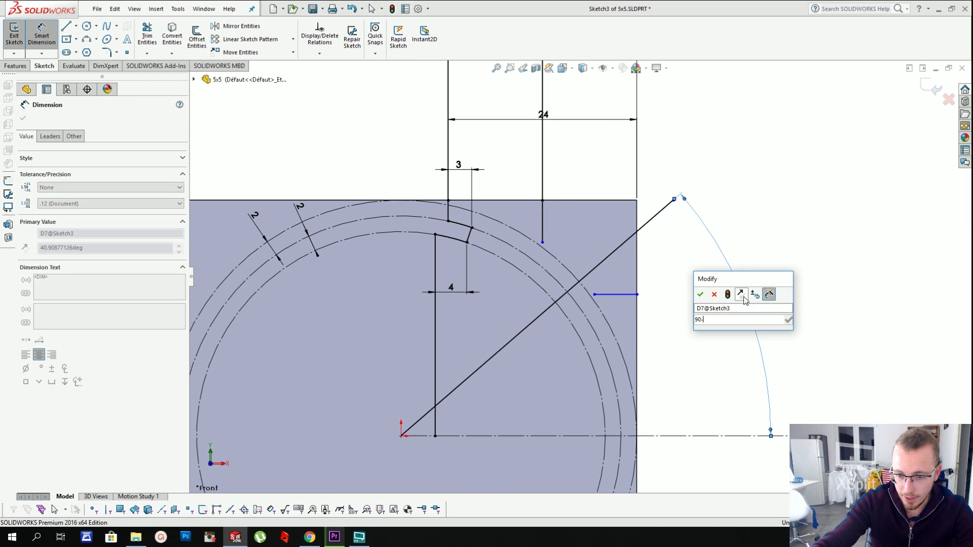
type("54.735610317246")
mouse_move(711, 339)
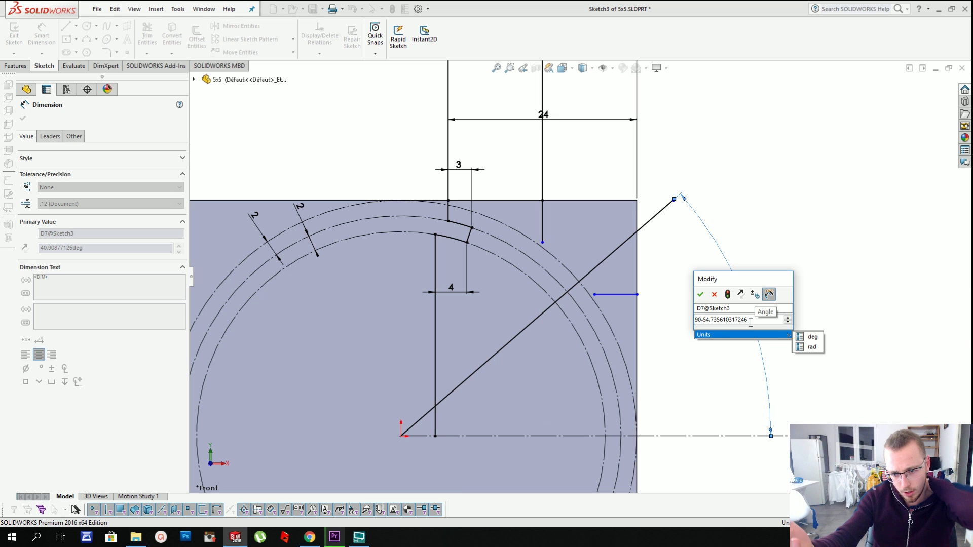
left_click(704, 299)
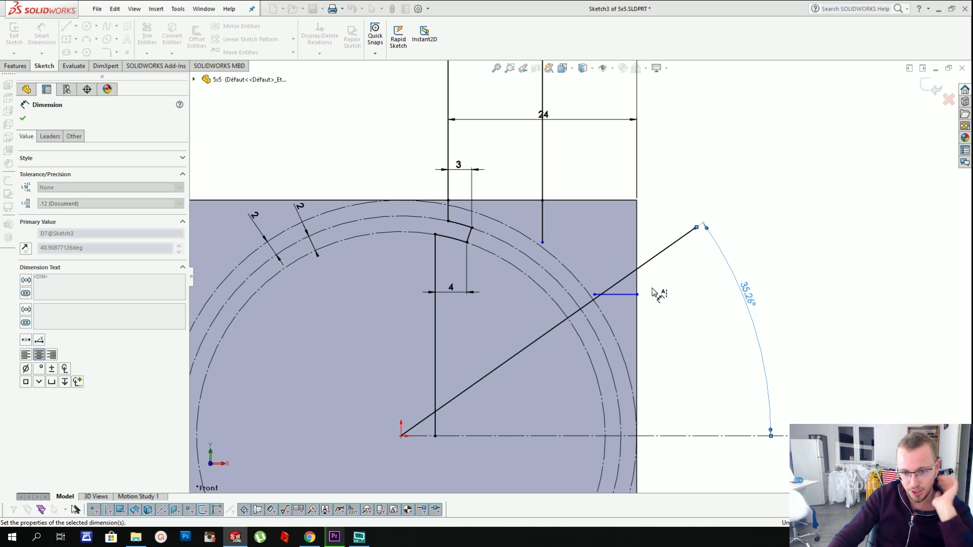
- Delete the short mirrored horizontal segment and set the diagonal line's angle to 54.735610317246 degrees
left_click(629, 296)
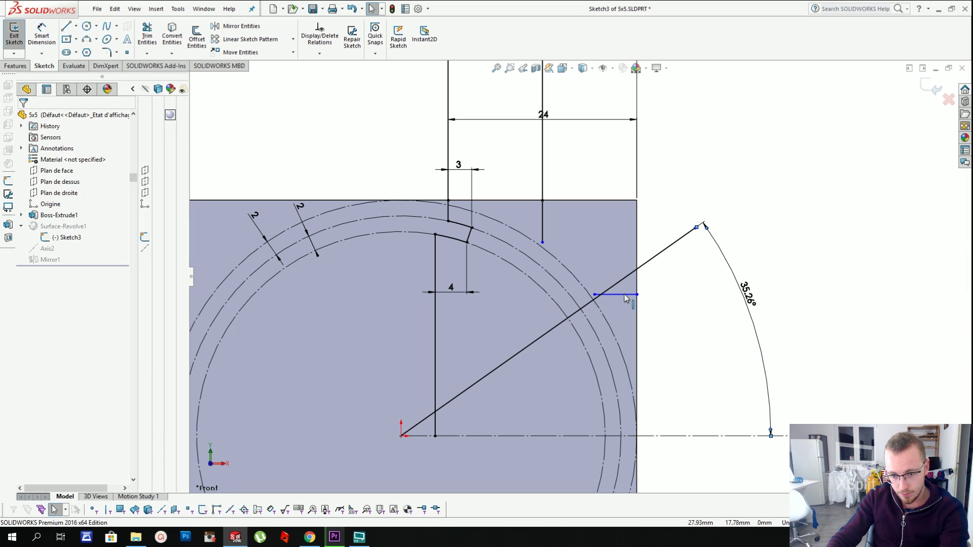
key("Delete")
left_click(747, 294)
double_click(747, 295)
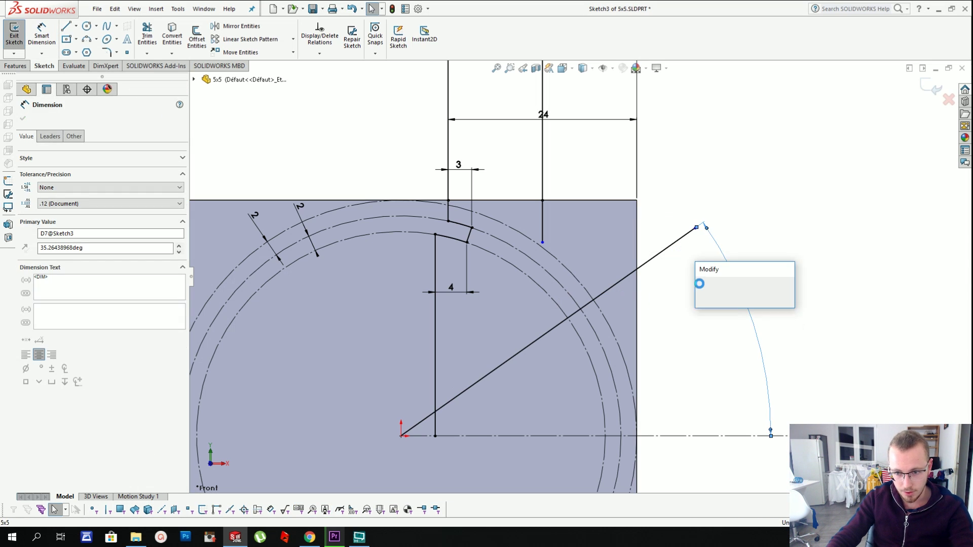
type("54.735610317246")
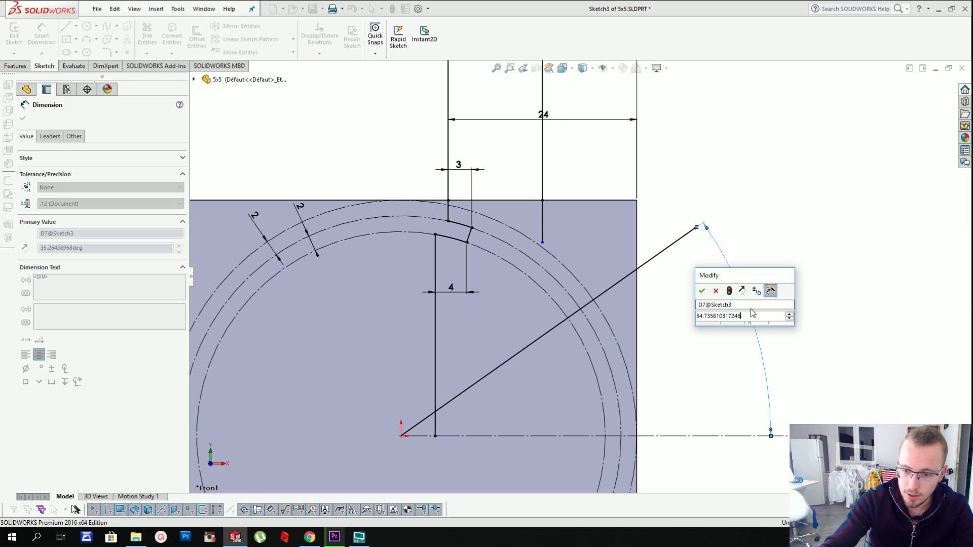
key("Return")
double_click(744, 303)
left_click(739, 328)
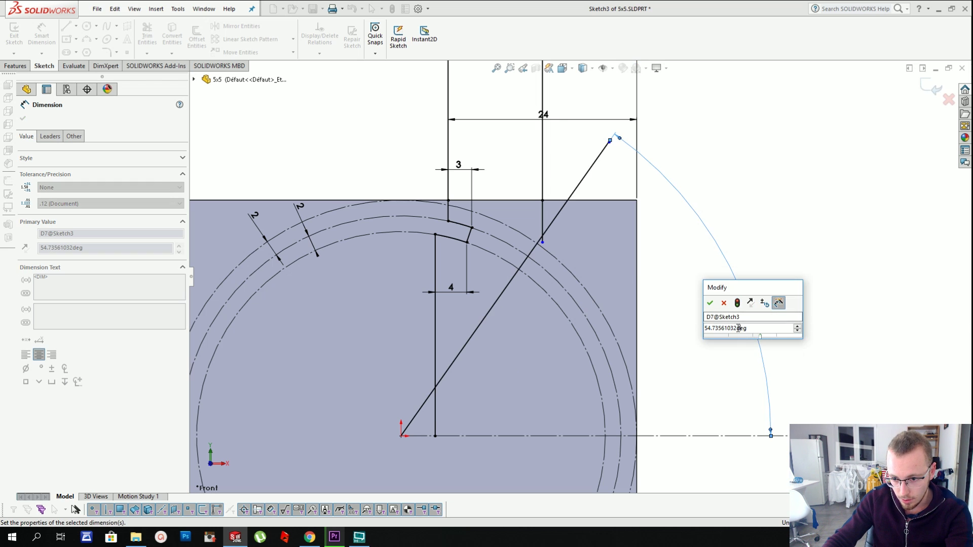
left_click(723, 303)
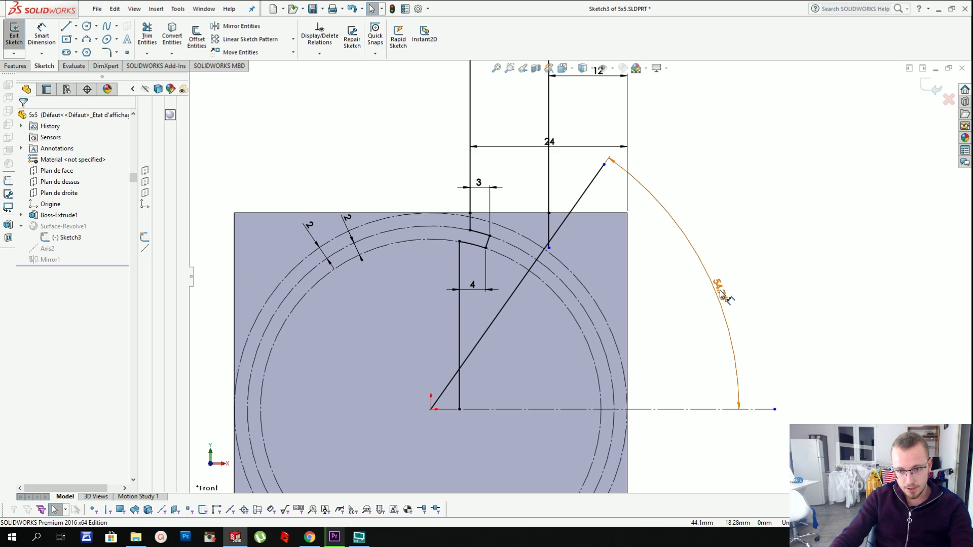
- Raise the short vertical segment's lower end to about Y 27.94 mm
left_click(548, 231)
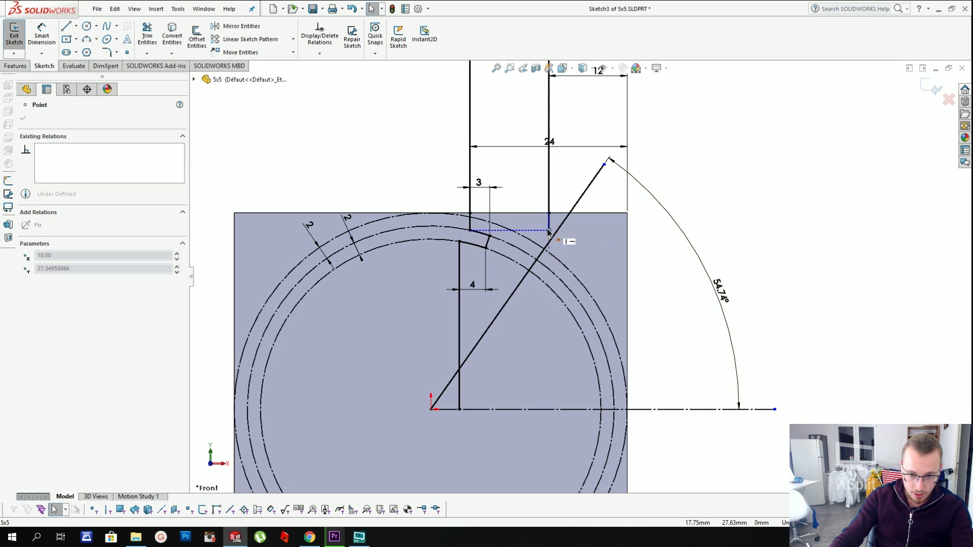
mouse_move(548, 231)
left_mouse_down()
mouse_move(550, 253)
mouse_move(549, 227)
left_mouse_up()
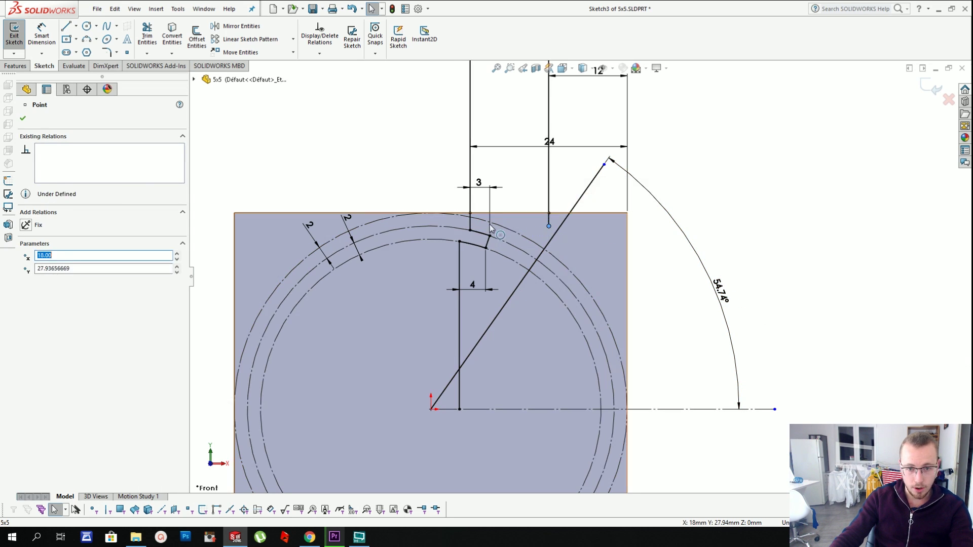
key("l")
left_click(549, 226)
left_click(523, 267)
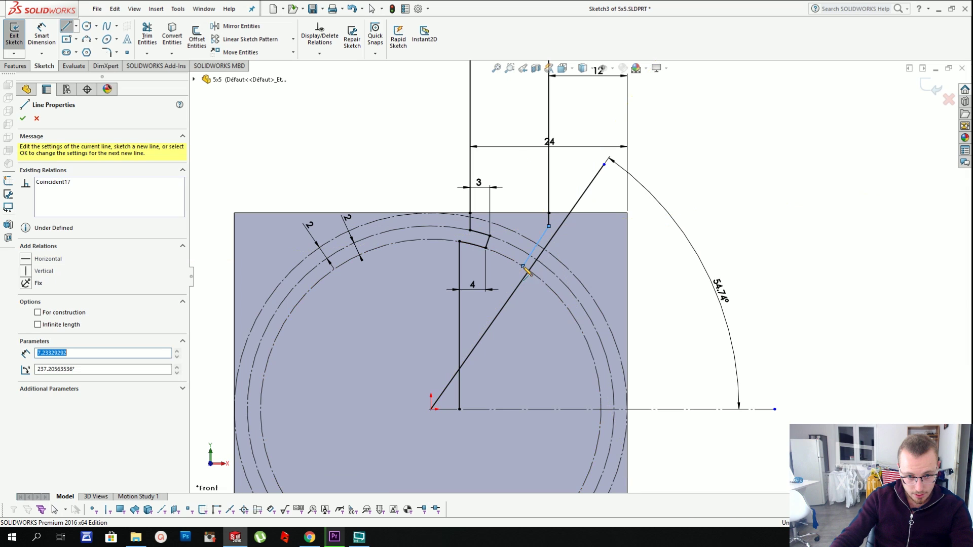
key("Escape")
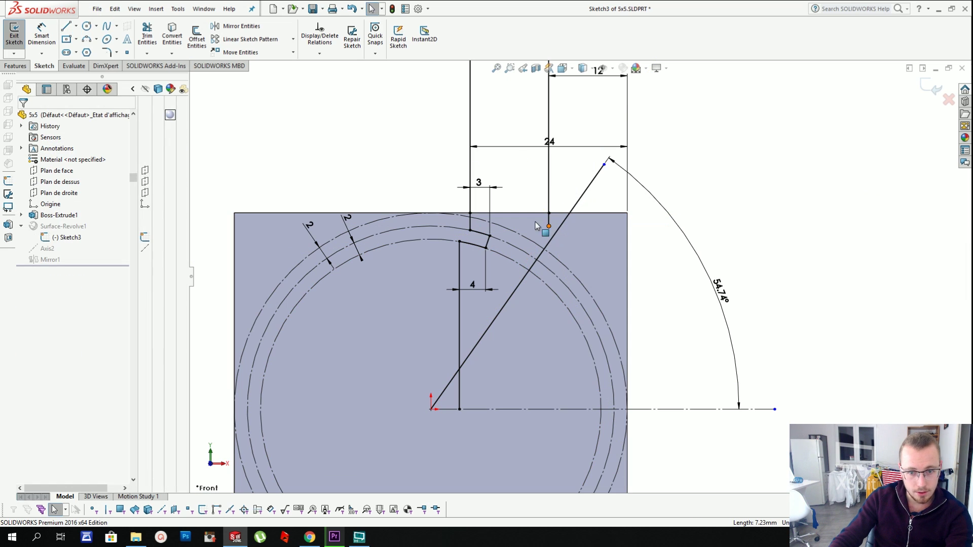
- Draw a line about 7.23 mm long from the vertical segment's lower end to the innermost circle, aligned with the origin, and adjust their shared endpoint
key("l")
left_click(549, 226)
scroll(530, 271, "down", 1)
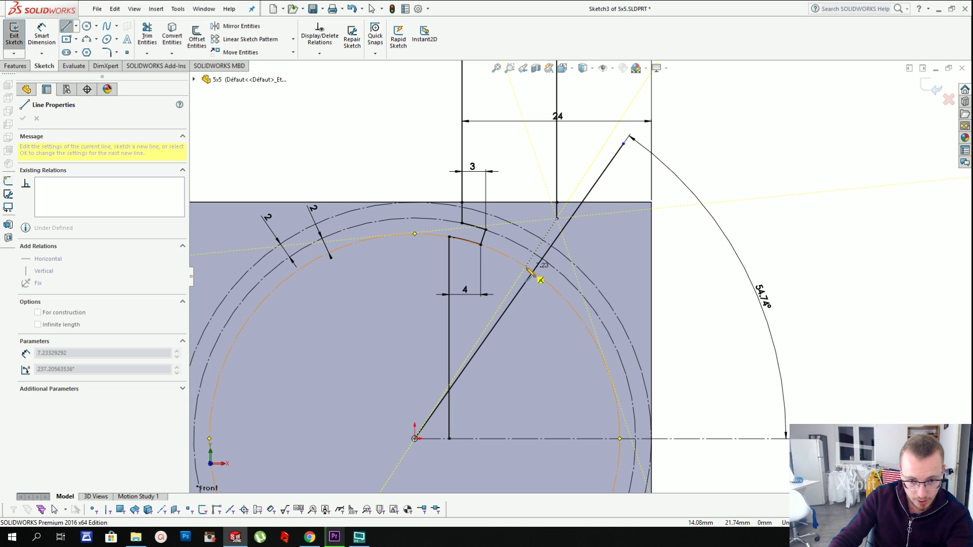
left_click(527, 267)
key("Escape")
left_click(541, 242)
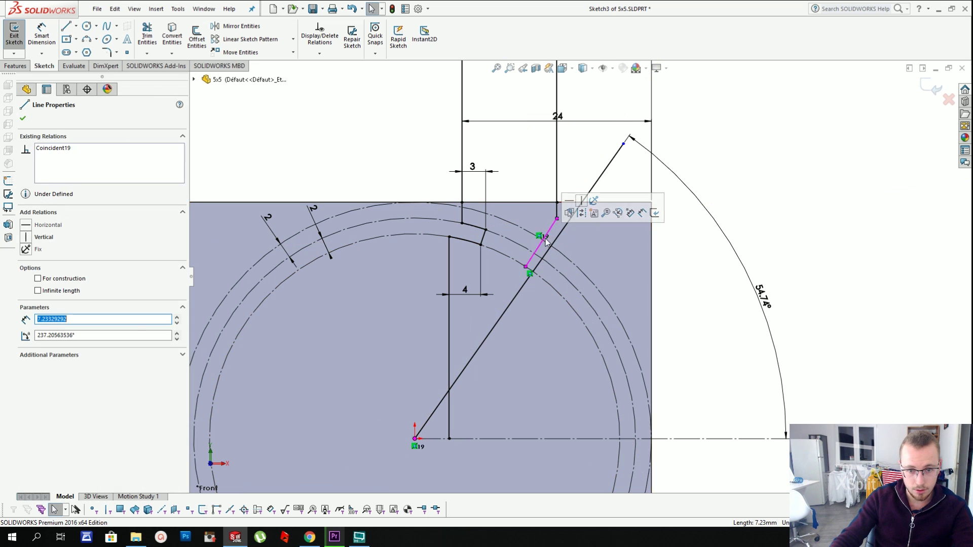
left_click(416, 448)
left_click(531, 259)
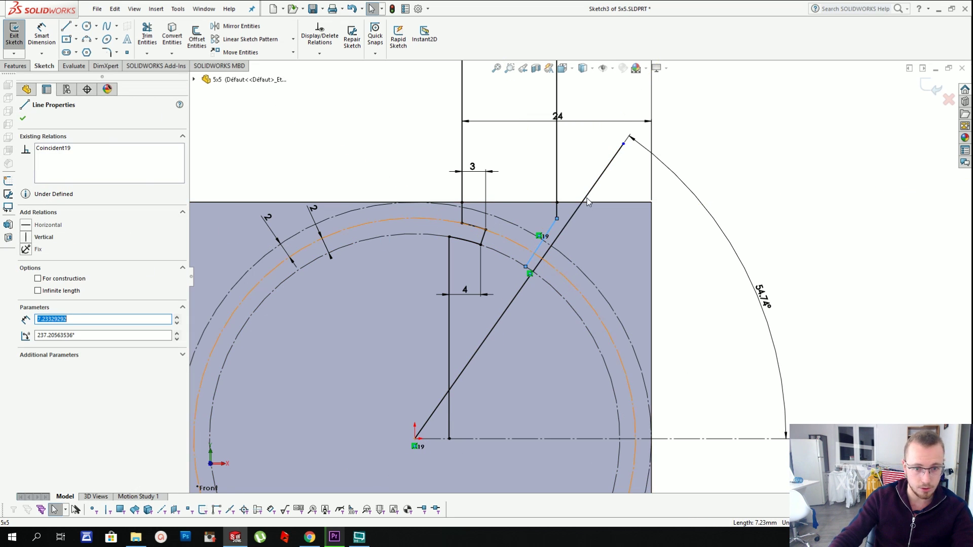
left_click_drag(557, 219, 552, 216)
scroll(537, 218, "down", 3)
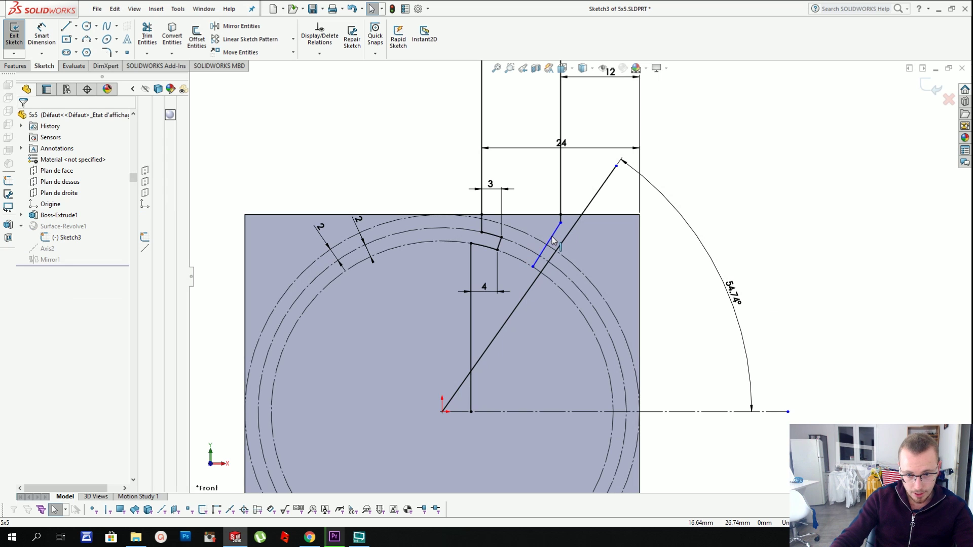
- Remove the coincident relation holding the slanted line's lower end on the innermost circle
left_click(557, 212)
left_click(524, 296)
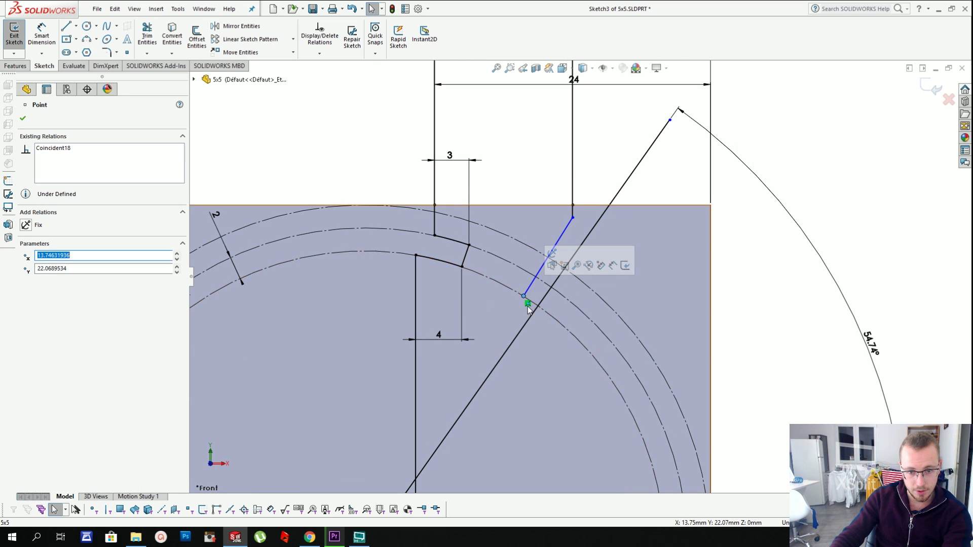
scroll(530, 361, "up", 3)
- Draw a circle of about 24.37 mm radius centred on the origin and dimension it 2 mm inside the innermost construction circle
left_click(86, 27)
left_click(453, 434)
left_click(557, 267)
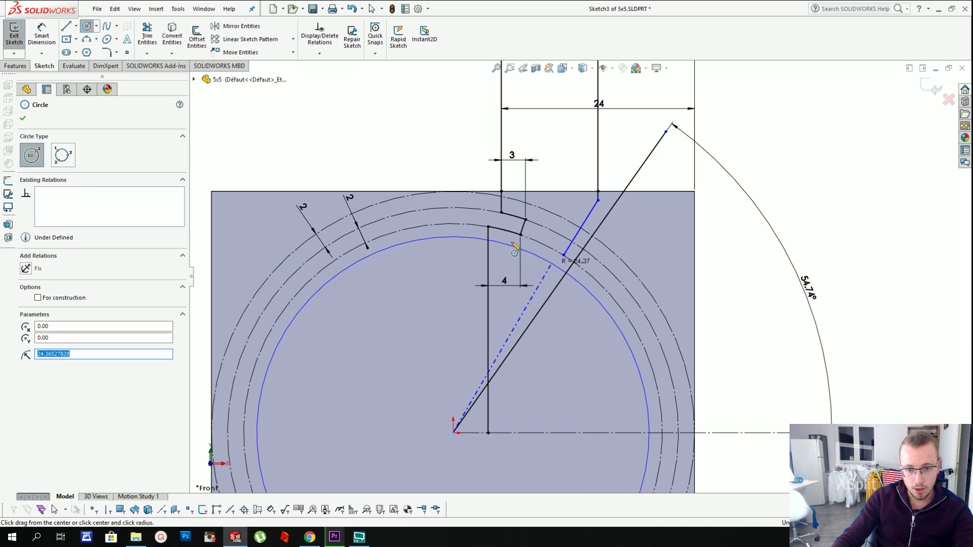
left_click(41, 35)
left_click(421, 241)
left_click(424, 226)
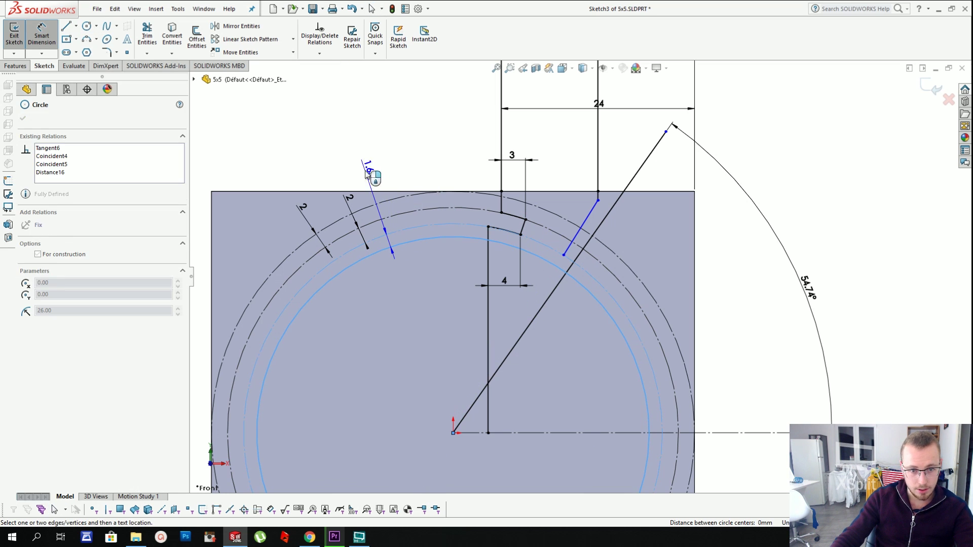
left_click(363, 153)
type("2")
key("Return")
key("Escape")
- Convert the new inner circle to construction geometry
left_click(418, 246)
left_click(61, 256)
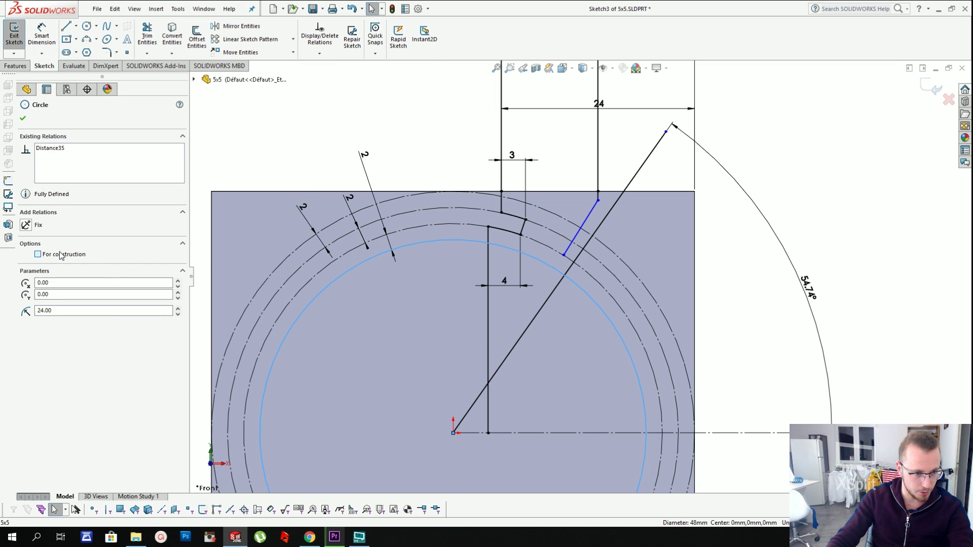
left_click(444, 156)
- Attach the slanted line's lower end to the new inner circle and move its upper end to about Y 28.13 mm
left_click(564, 255)
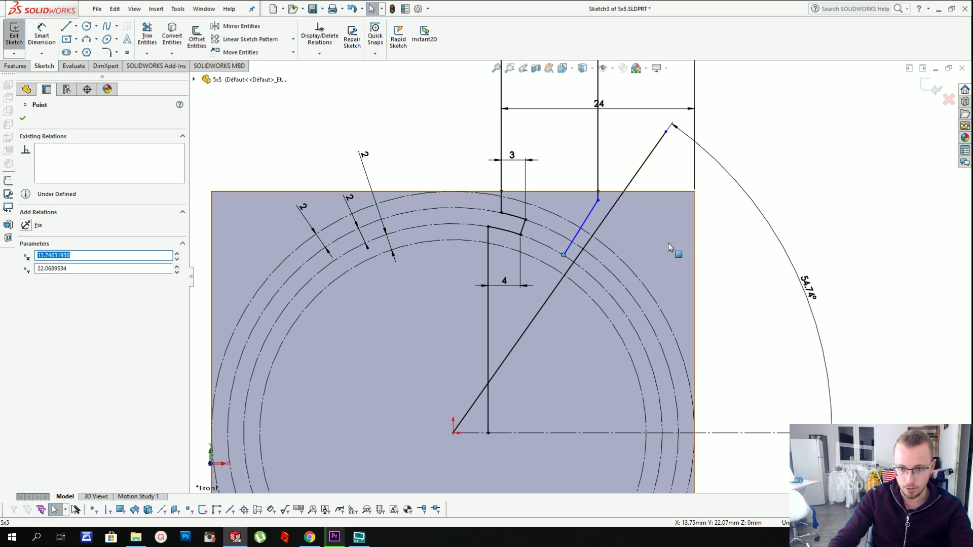
scroll(668, 244, "up", 1)
scroll(636, 330, "down", 1)
left_click(234, 100)
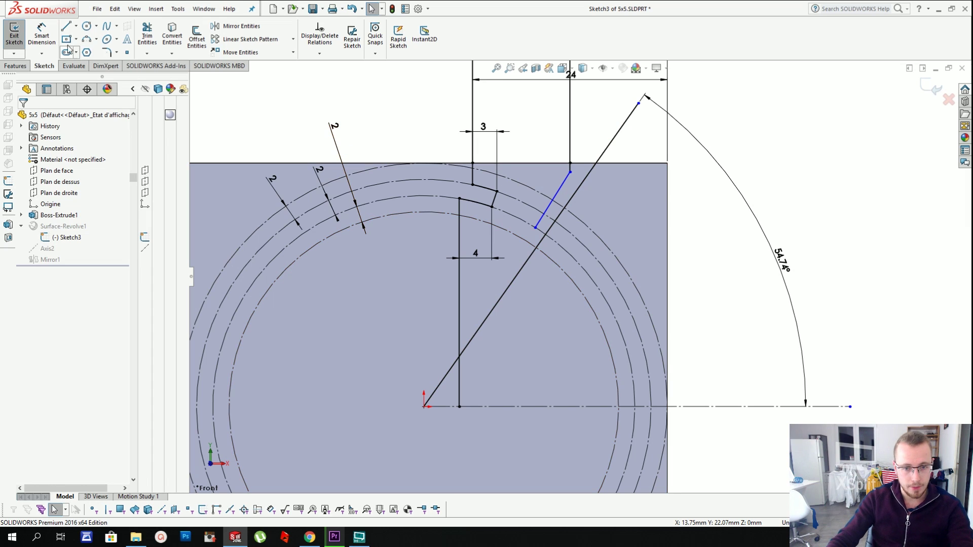
left_click(536, 228)
left_click_drag(536, 227, 522, 238)
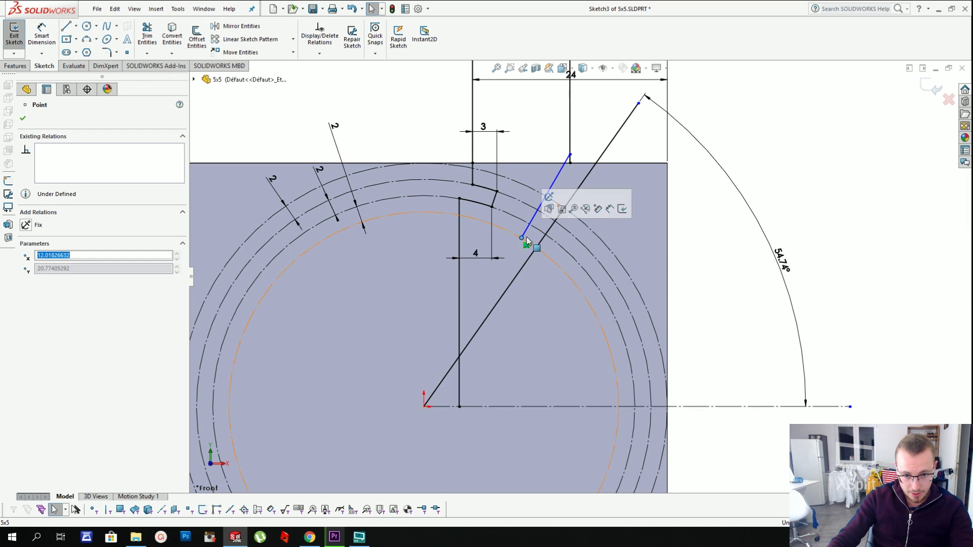
left_click(575, 153)
left_click(571, 155)
left_click_drag(572, 163, 573, 177)
key("Escape")
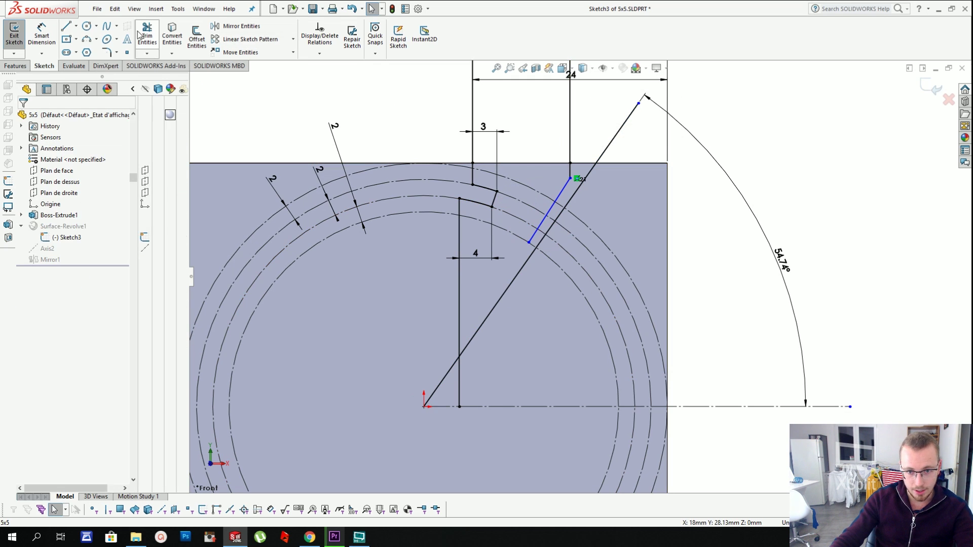
- Dimension the slanted line's upper end 1 mm below the square's upper edge
key("d")
left_click(571, 177)
left_click(570, 164)
left_click(536, 124)
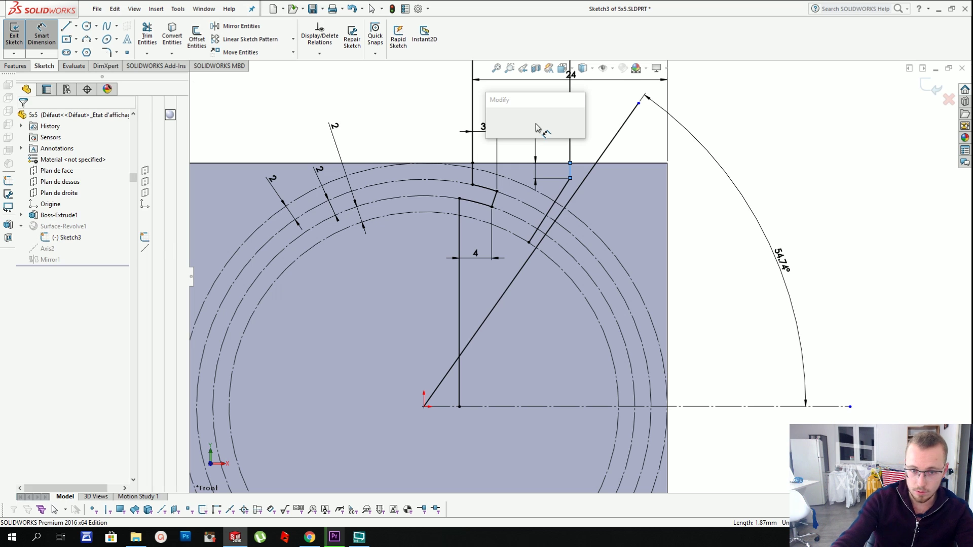
type("1")
key("Return")
key("Escape")
- Remove the slanted line's coincident relation to the origin and slide its lower end along the inner circle to about X 11.53, Y 21.05 mm
left_click(539, 218)
left_click(541, 219)
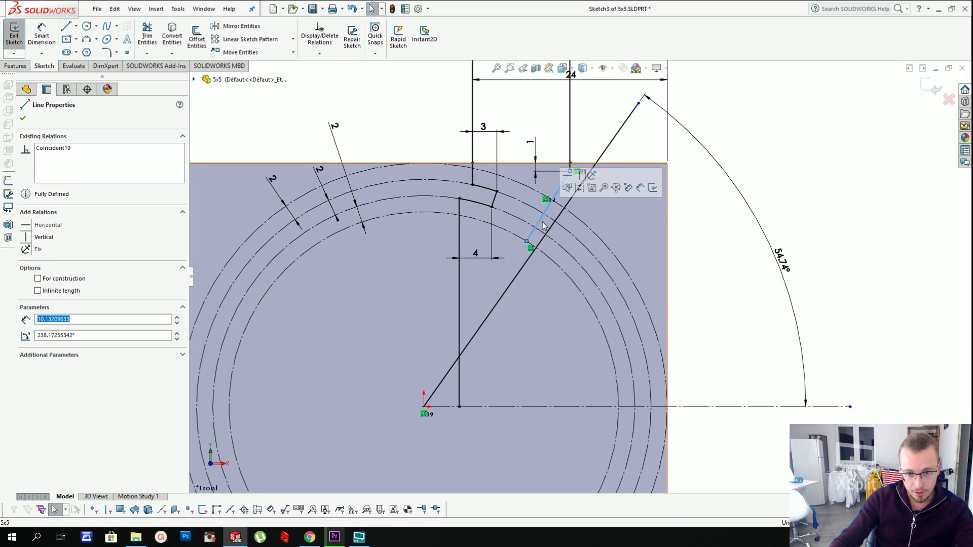
key("Escape")
mouse_move(527, 241)
left_mouse_down()
mouse_move(512, 238)
mouse_move(519, 244)
left_mouse_up()
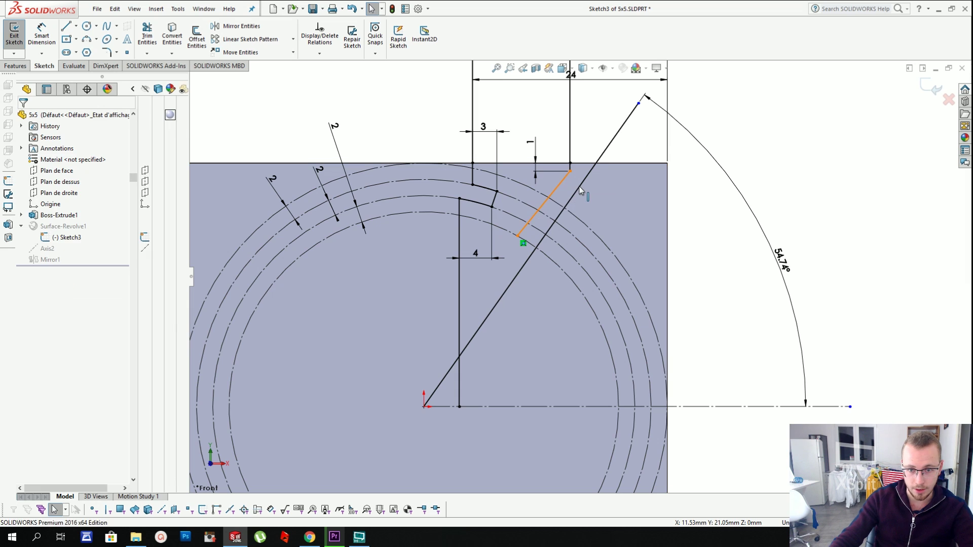
left_click(556, 190)
left_click(578, 190, "ctrl")
key("Escape")
- Draw a three-point arc along the inner circle from the slanted line's lower end to the long vertical line
left_click(86, 39)
left_click(517, 237)
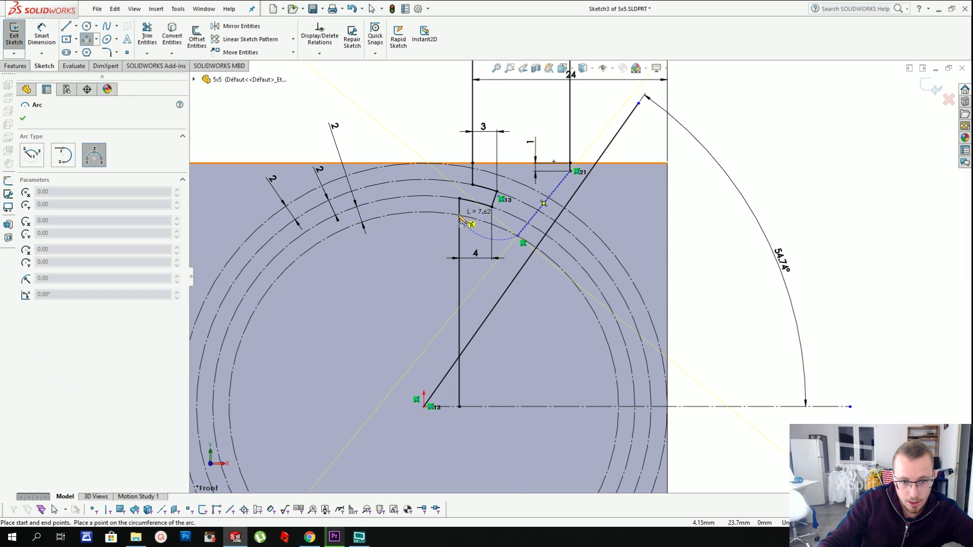
left_click(460, 216)
left_click(494, 225)
key("Escape")
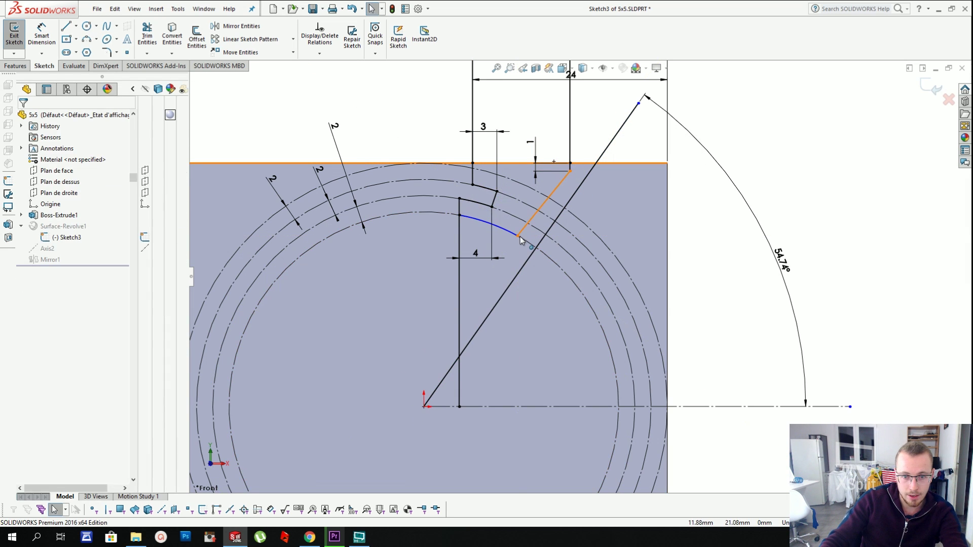
- Dimension the corner between the arc and the slanted line 2 mm from the diagonal line
key("d")
left_click(518, 235)
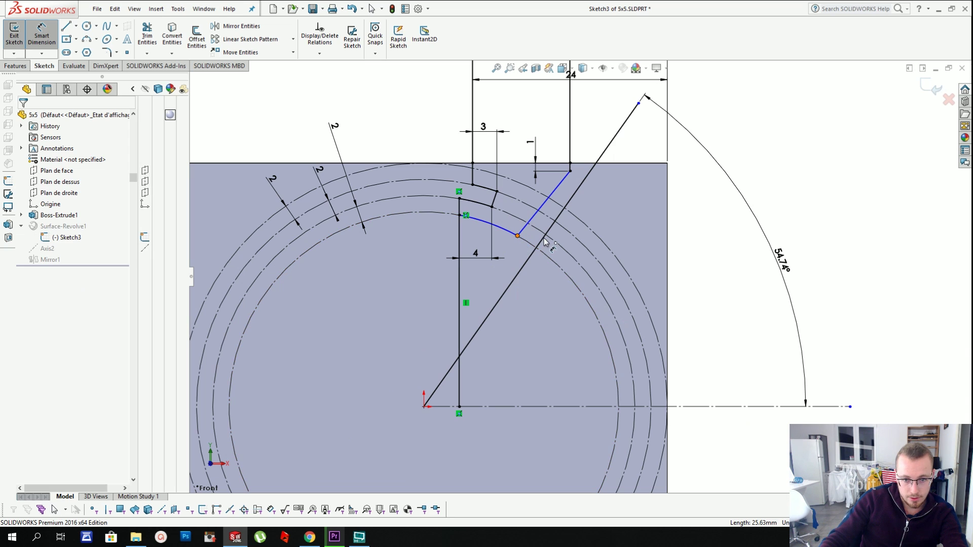
left_click(519, 271)
left_click(545, 289)
type("2")
key("Return")
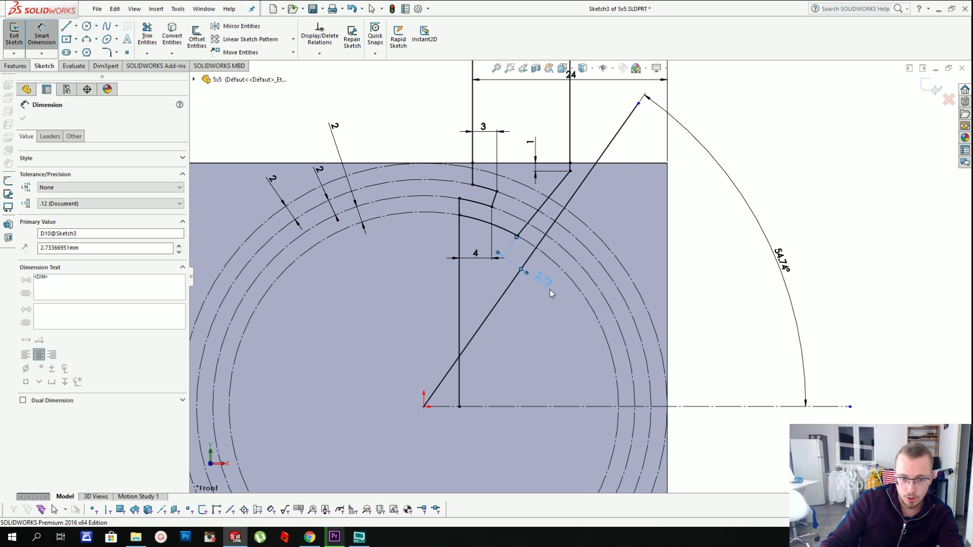
key("Escape")
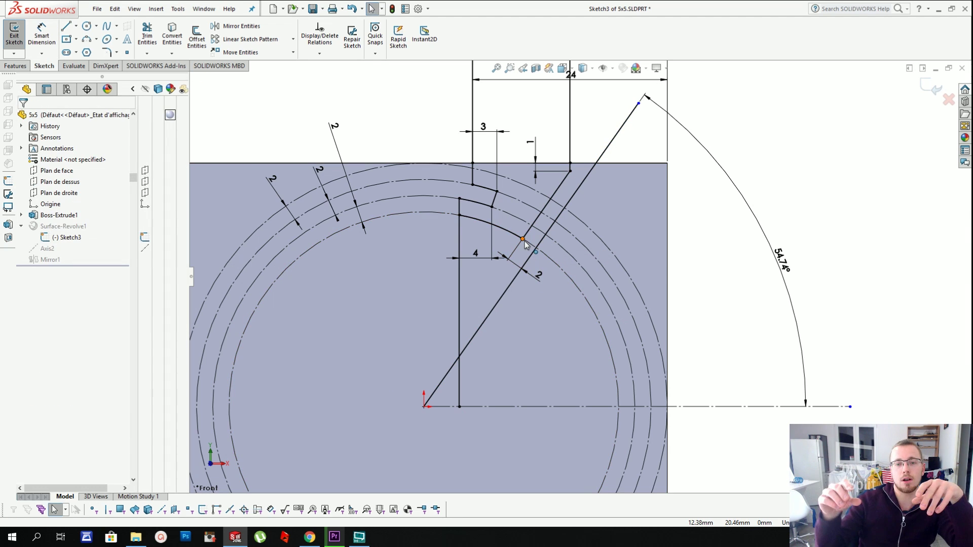
- Set the distance between the arc's corner and the diagonal line to 2.5 mm
double_click(537, 276)
type("2.5")
key("Return")
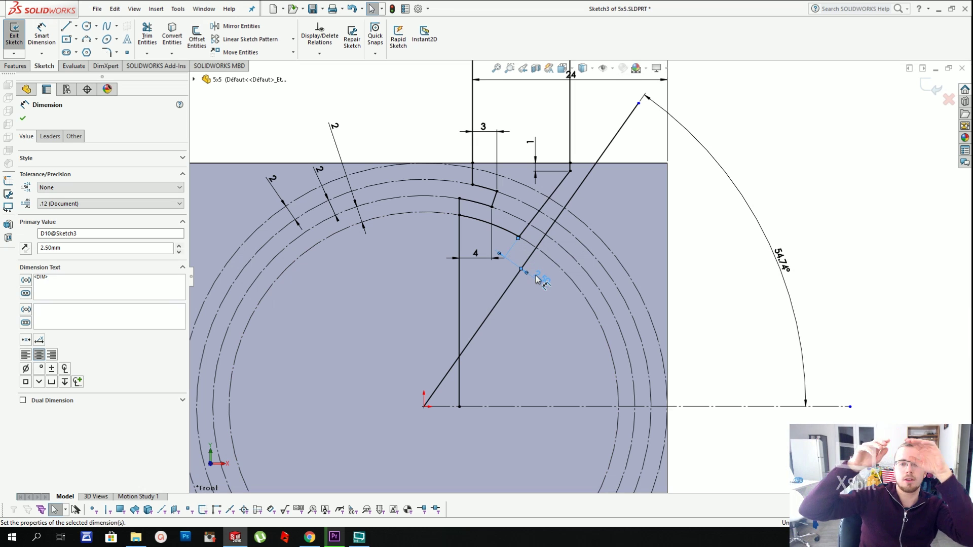
- Convert the 54.74° diagonal line to construction geometry
key("Escape")
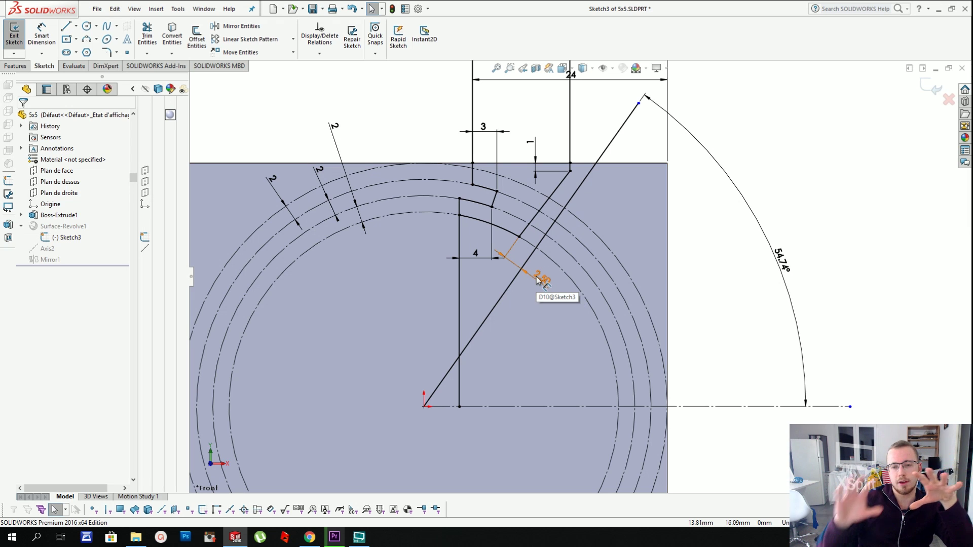
scroll(517, 294, "up", 1)
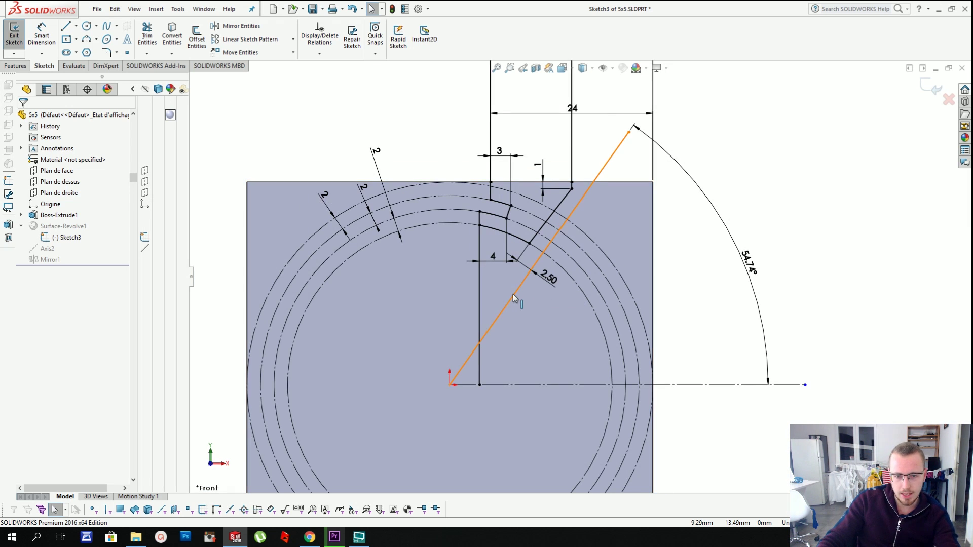
left_click(513, 294)
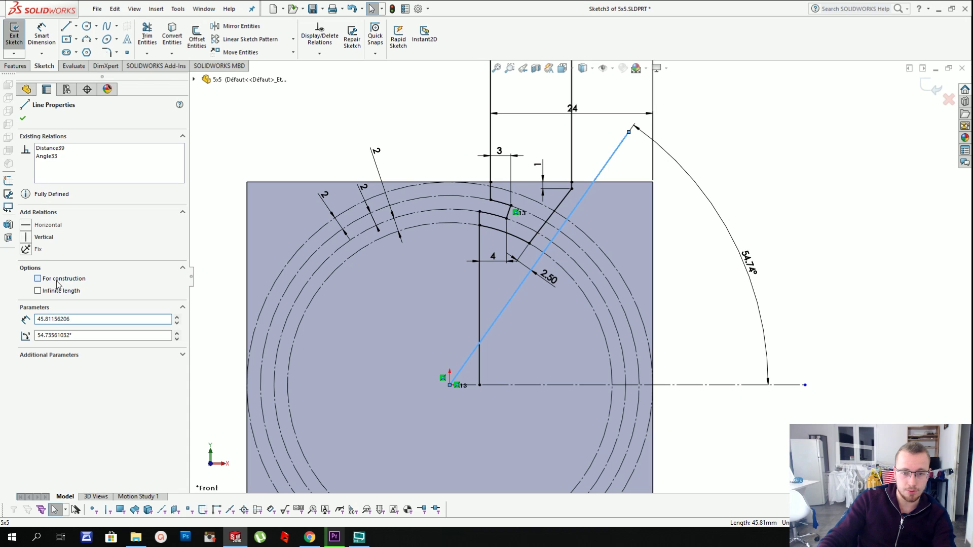
left_click(57, 285)
key("Escape")
scroll(516, 204, "up", 4)
scroll(516, 204, "down", 2)
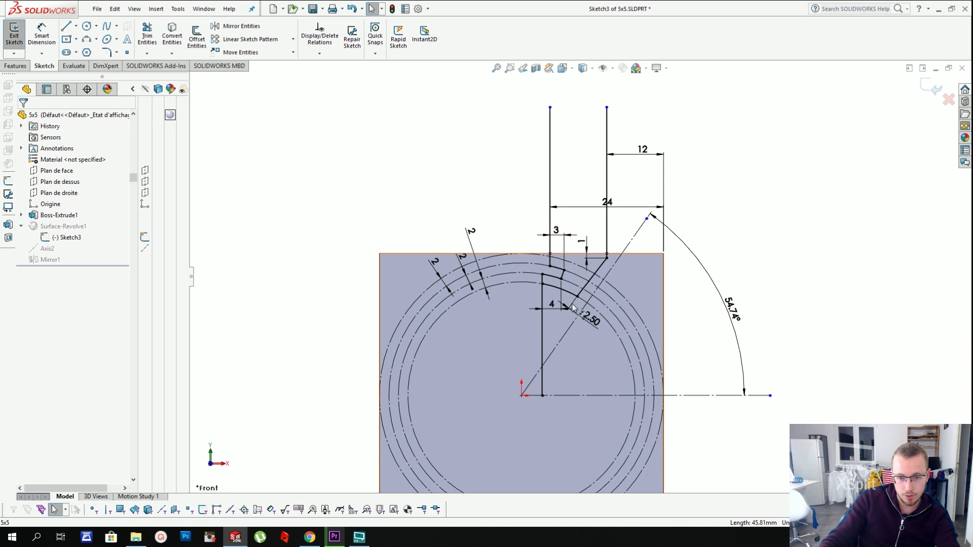
scroll(573, 307, "down", 2)
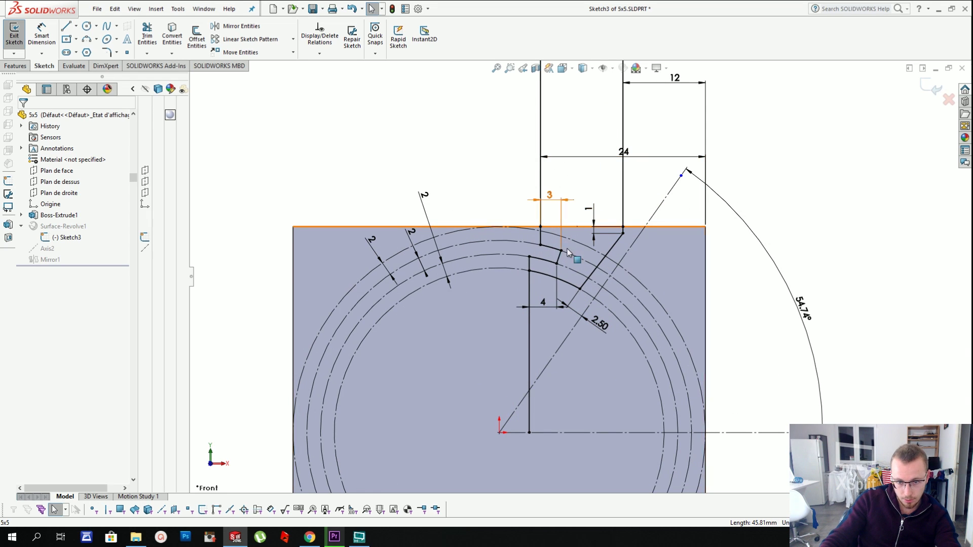
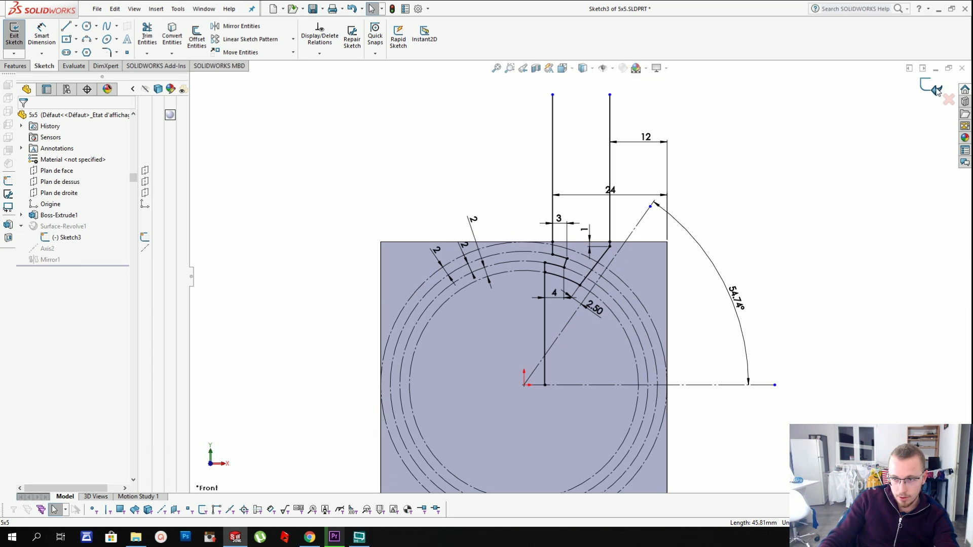
- Finish the revolve sketch and roll the model back to just before Axis2
left_click(937, 89)
middle_click_drag(760, 307, 714, 329)
scroll(715, 329, "up", 2)
right_click(44, 273)
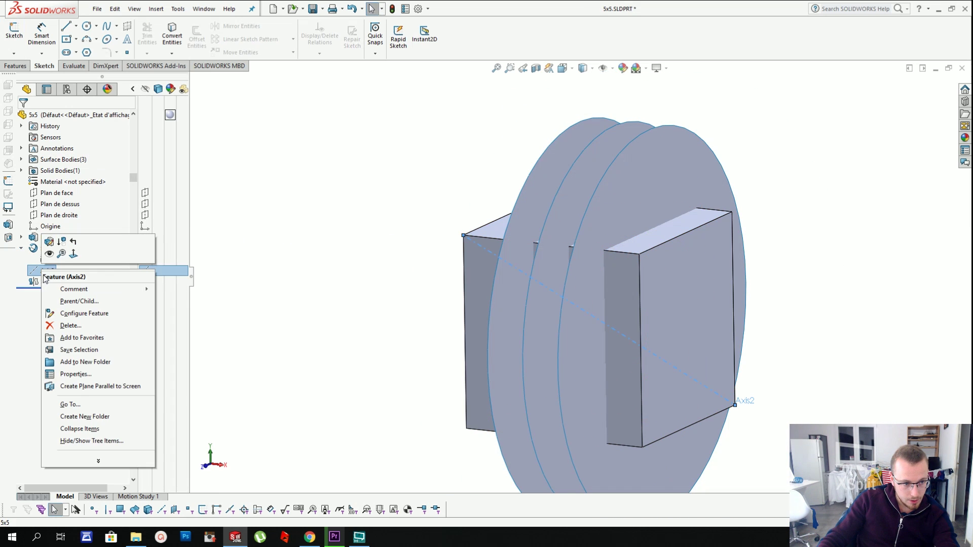
left_click(80, 241)
- Make the Boss-Extrude1 cube transparent and examine the two revolved surfaces inside it
scroll(659, 203, "up", 1)
mouse_move(659, 203)
middle_mouse_down()
mouse_move(692, 190)
mouse_move(661, 209)
middle_mouse_up()
right_click(665, 256)
left_click(181, 239)
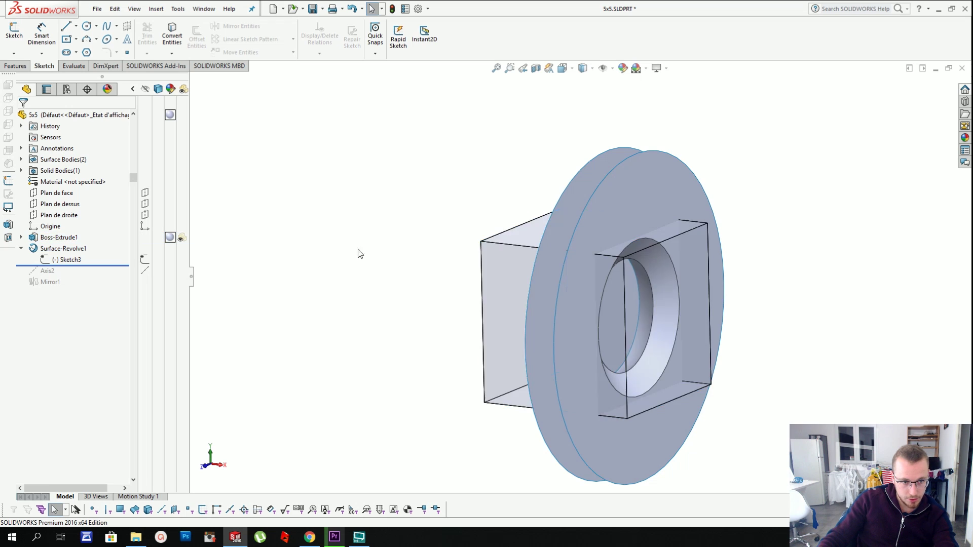
middle_click_drag(359, 250, 449, 180)
scroll(680, 282, "down", 2)
mouse_move(679, 282)
middle_mouse_down()
mouse_move(695, 267)
mouse_move(664, 276)
middle_mouse_up()
scroll(700, 312, "up", 2)
scroll(699, 310, "up", 2)
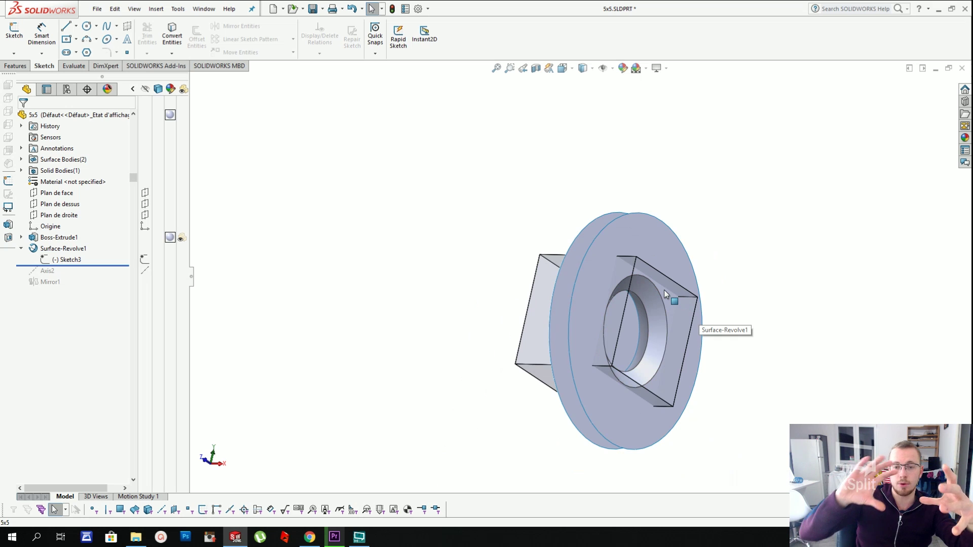
- Roll the model forward past Mirror1 and add the second revolved surface to its mirrored bodies
key("ctrl+1")
right_click(44, 283)
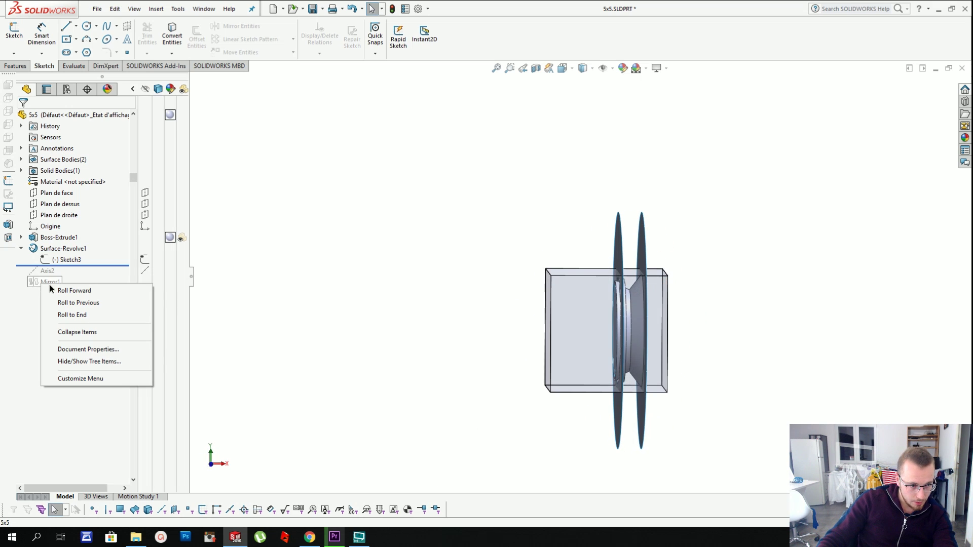
left_click(49, 288)
right_click(50, 284)
left_click(59, 260)
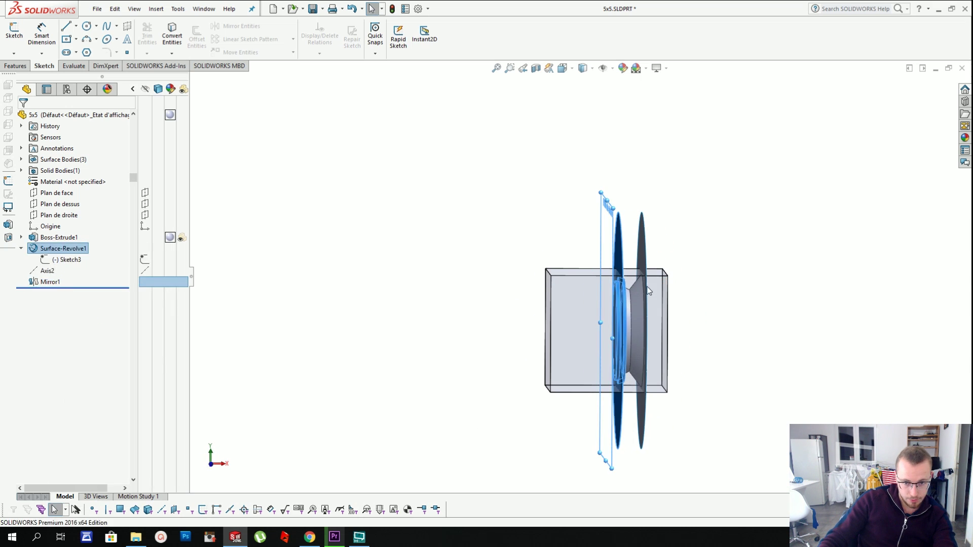
scroll(629, 254, "down", 1)
left_click(83, 185)
left_click(646, 243)
right_click(647, 244)
middle_click_drag(651, 246, 710, 278)
scroll(711, 279, "down", 2)
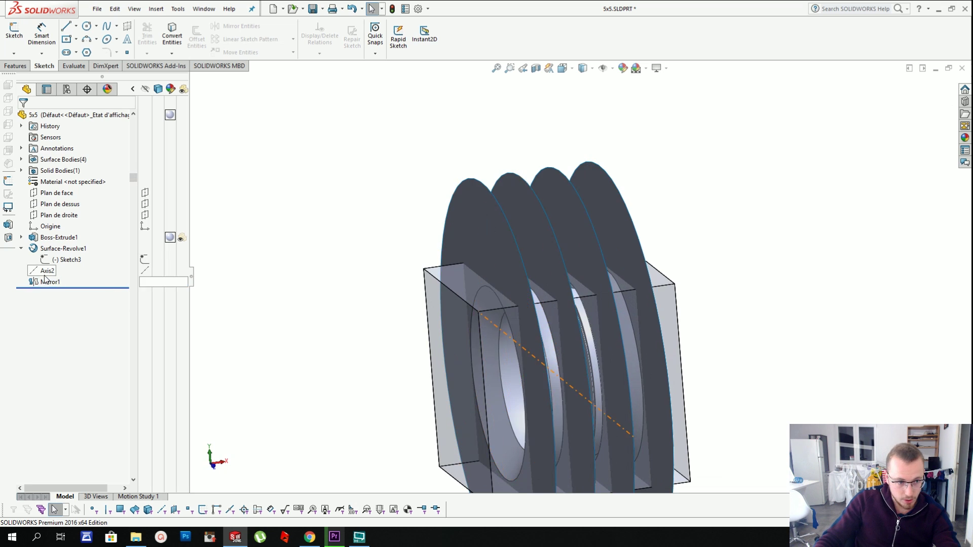
- Make Boss-Extrude1 opaque again and set up a circular pattern of the four surface bodies around Axis2
left_click(74, 238)
left_click(56, 270)
left_click(156, 10)
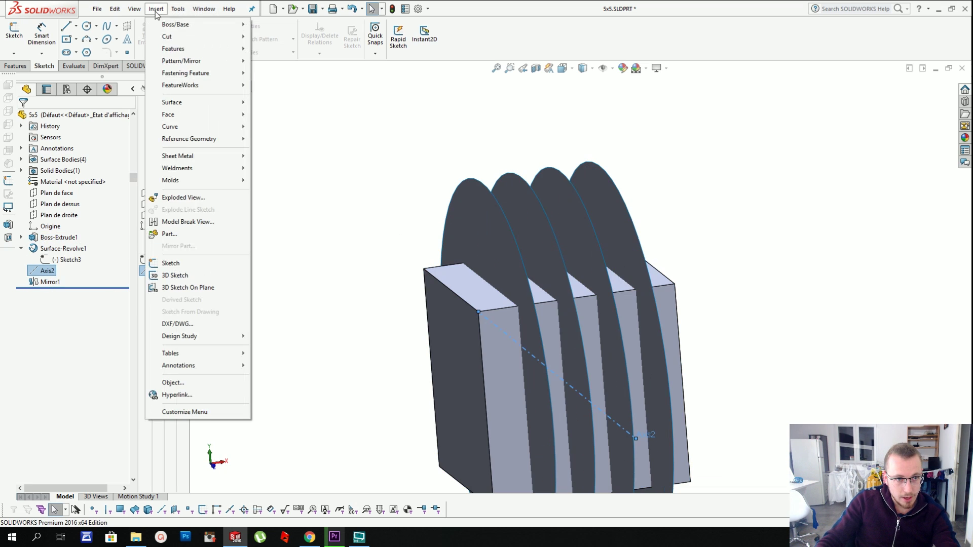
mouse_move(202, 63)
left_click(295, 75)
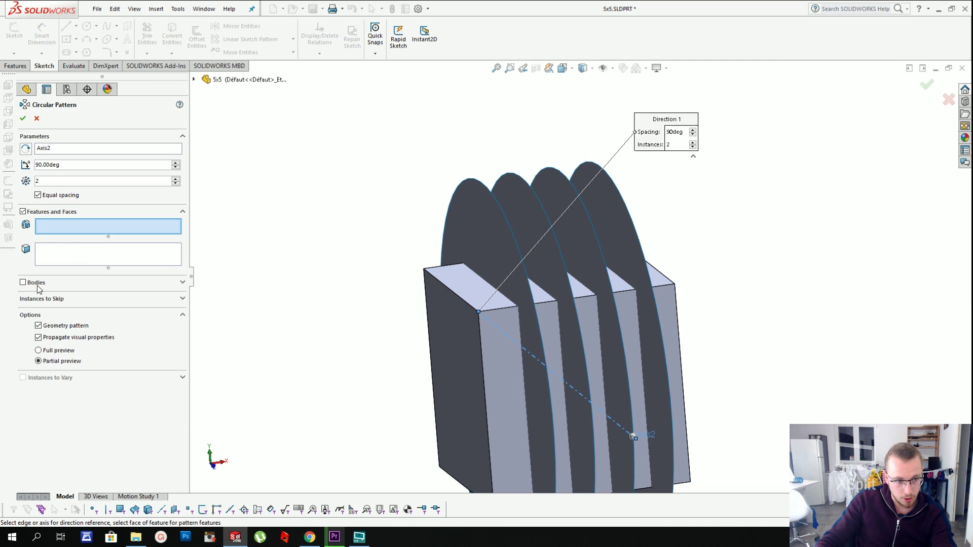
left_click(38, 284)
left_click(476, 218)
left_click(519, 211)
left_click(558, 208)
left_click(597, 203)
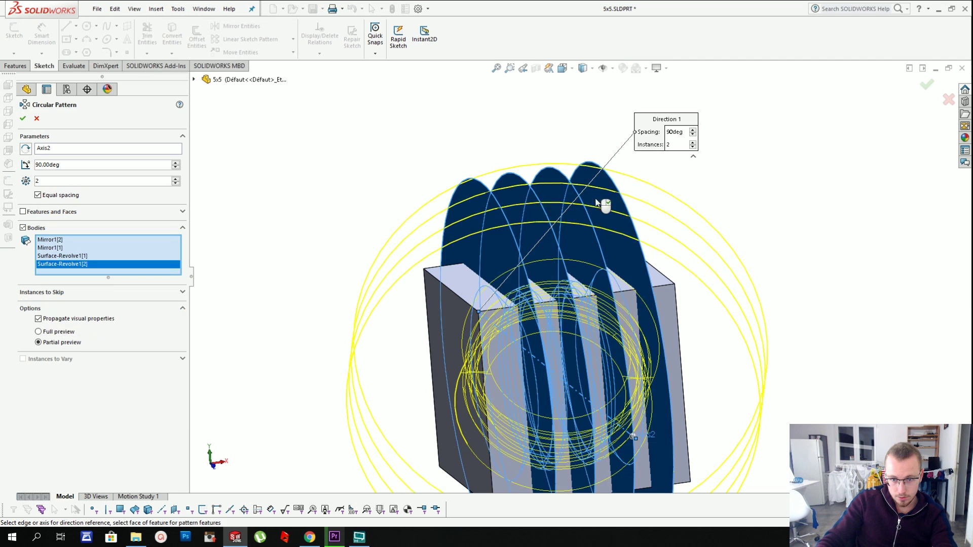
- Set the circular pattern to 3 equally spaced instances over 360° and apply it
left_click(175, 180)
left_click_drag(120, 164, 11, 167)
type("360")
key("Return")
left_click(23, 118)
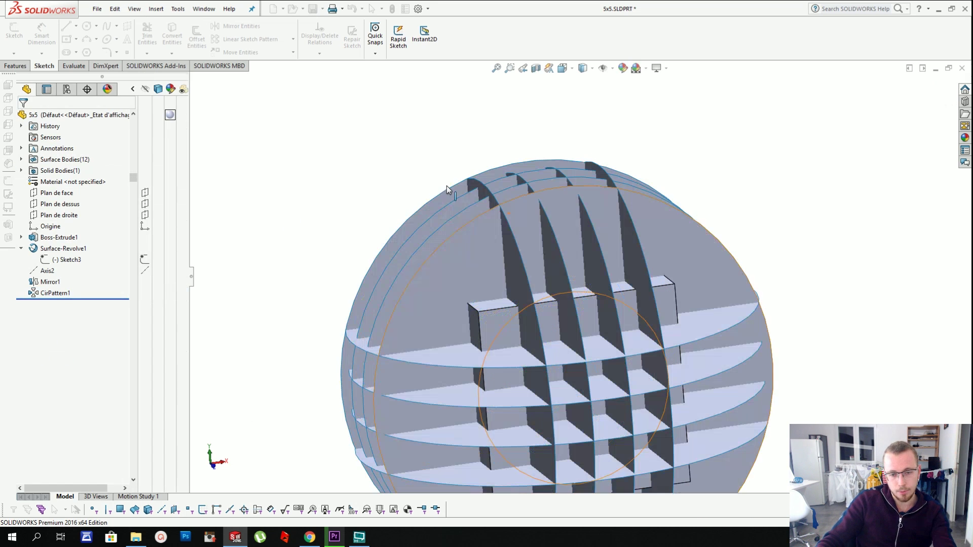
- Hide the solid cube and examine the inner corner where the patterned surfaces meet
scroll(527, 236, "up", 3)
middle_click_drag(527, 236, 615, 325)
scroll(550, 311, "down", 5)
right_click(557, 304)
left_click(591, 243)
scroll(554, 330, "down", 3)
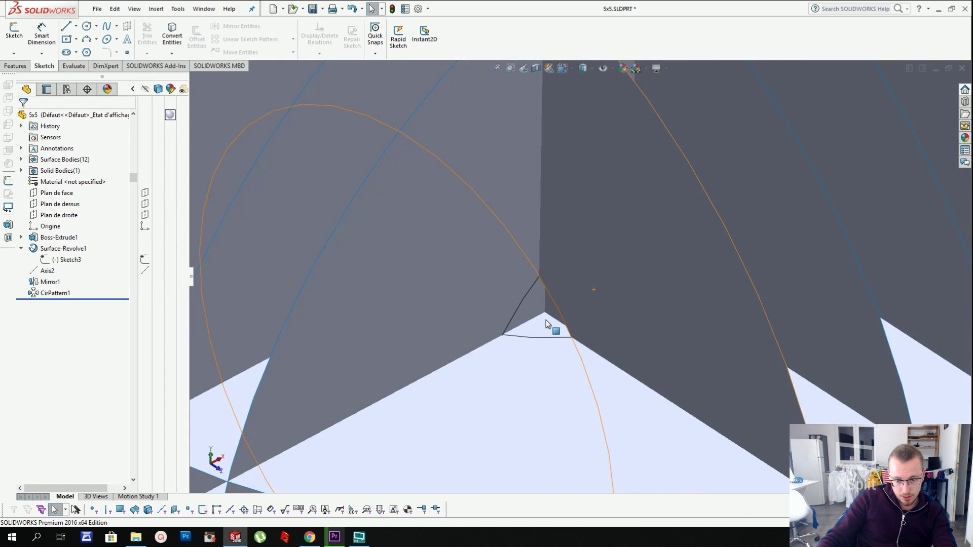
left_click(558, 304)
scroll(558, 302, "down", 2)
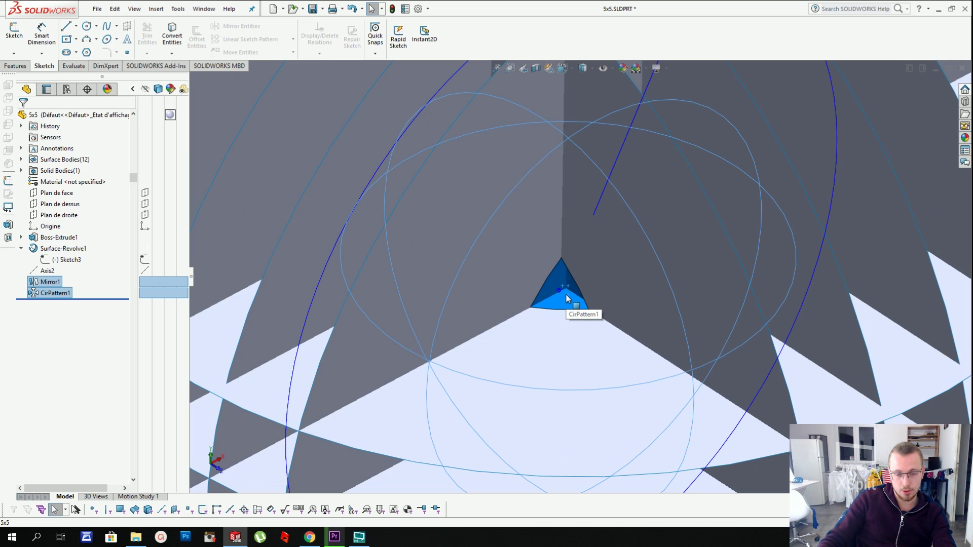
- In Sketch3, remove the 1 mm dimension and lower the slanted line's upper end to about X 18, Y 26.15 mm, then rebuild
right_click(65, 259)
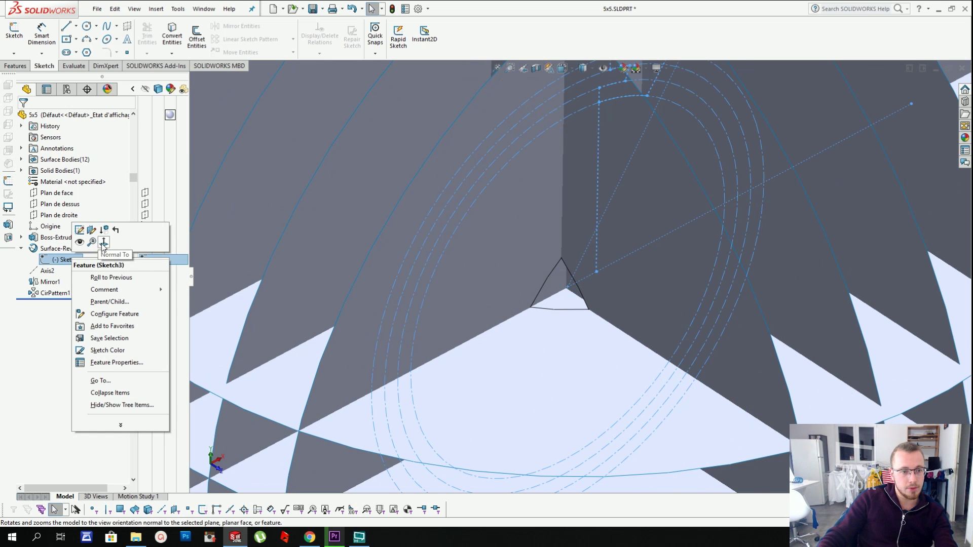
left_click(106, 246)
right_click(84, 261)
left_click(92, 229)
scroll(625, 195, "down", 5)
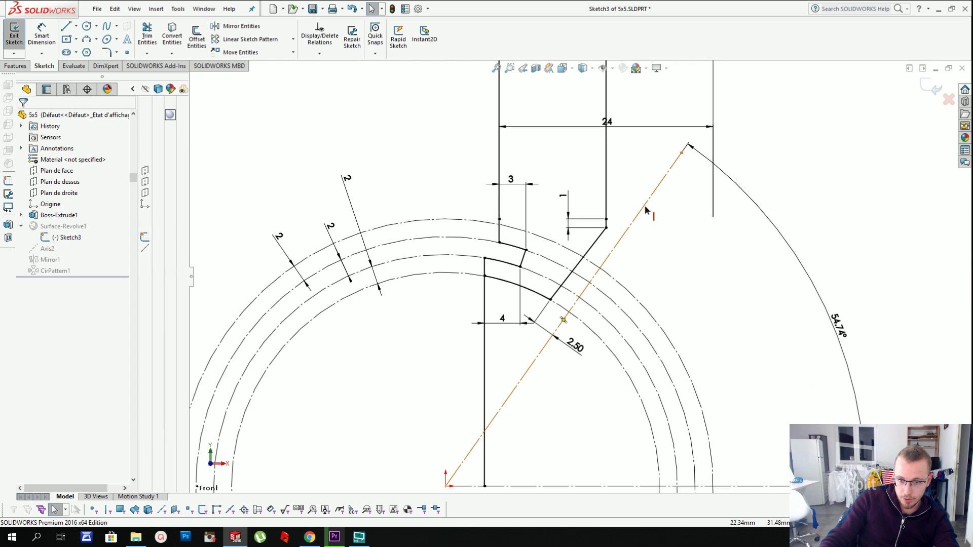
mouse_move(607, 229)
left_mouse_down()
mouse_move(622, 274)
mouse_move(610, 256)
left_mouse_up()
left_click(932, 89)
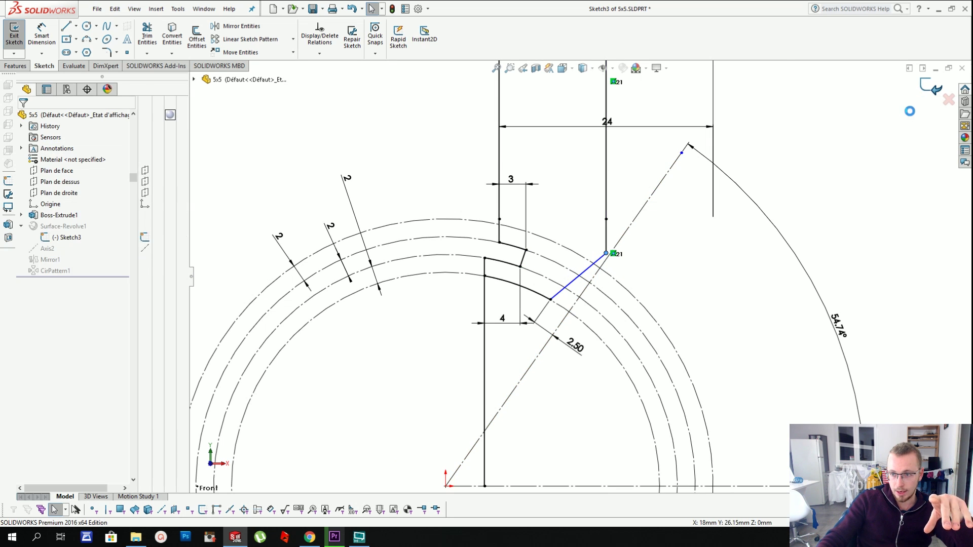
middle_click_drag(610, 306, 604, 316)
scroll(605, 294, "down", 6)
scroll(592, 274, "down", 1)
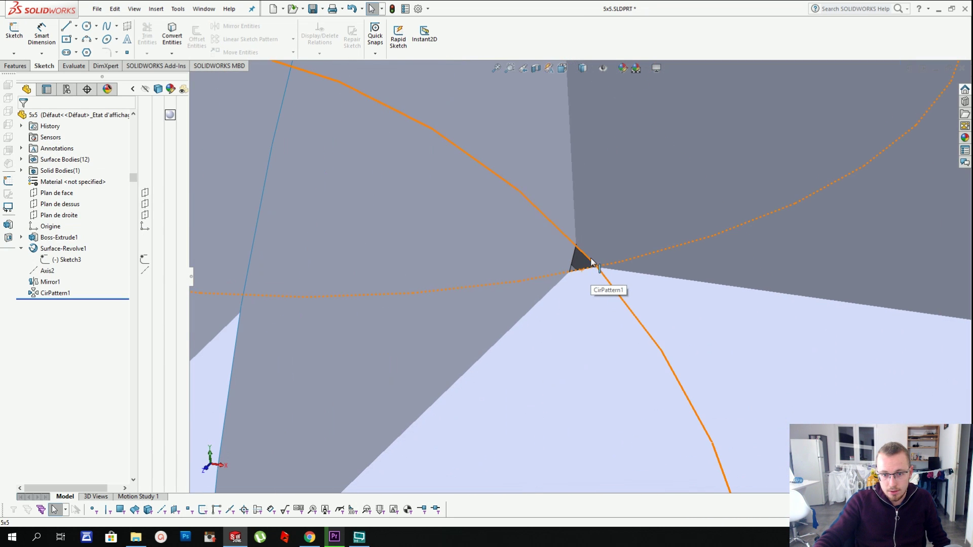
- Reopen Sketch3 and dimension the slanted line's upper end 2 mm from the diagonal construction line
left_click(76, 260)
left_click(110, 245)
right_click(74, 257)
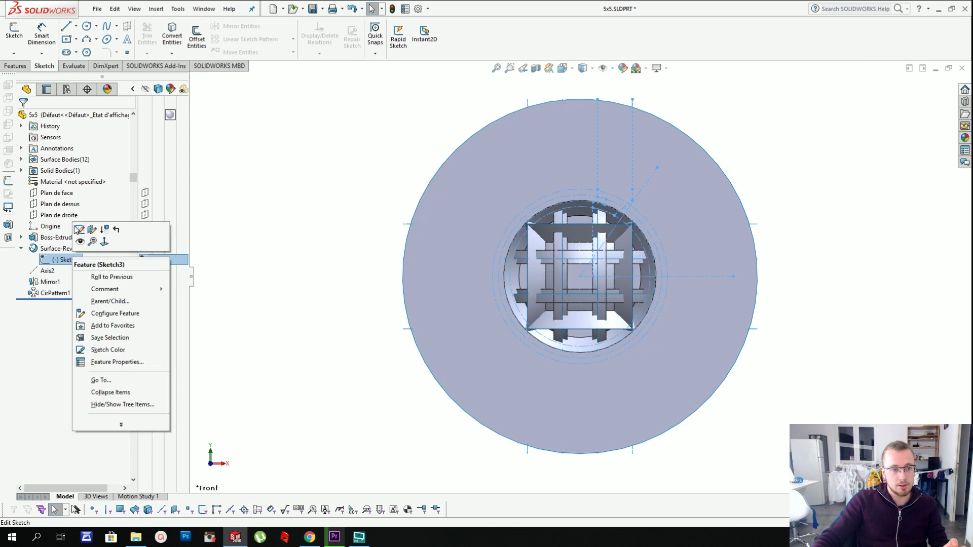
left_click(81, 229)
scroll(647, 188, "down", 5)
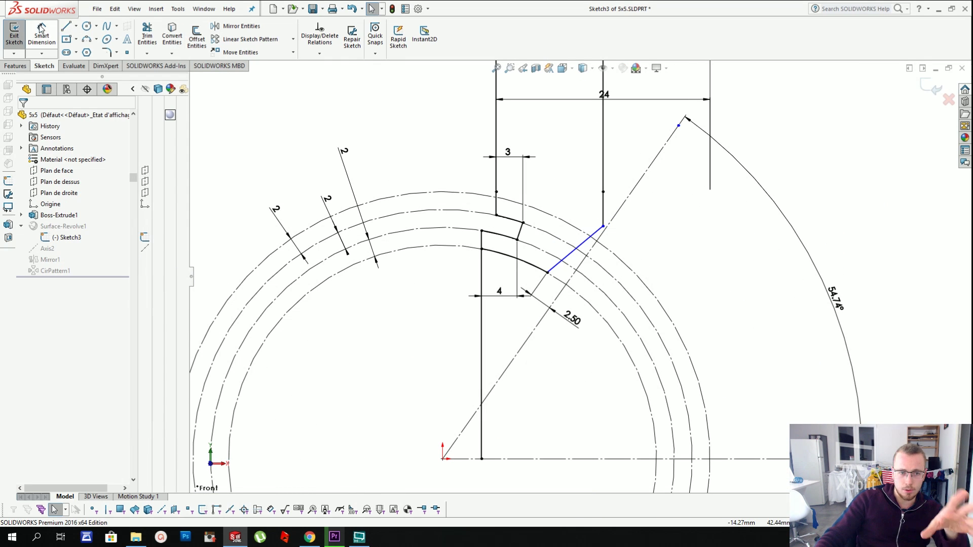
left_click(603, 226)
left_click(619, 210)
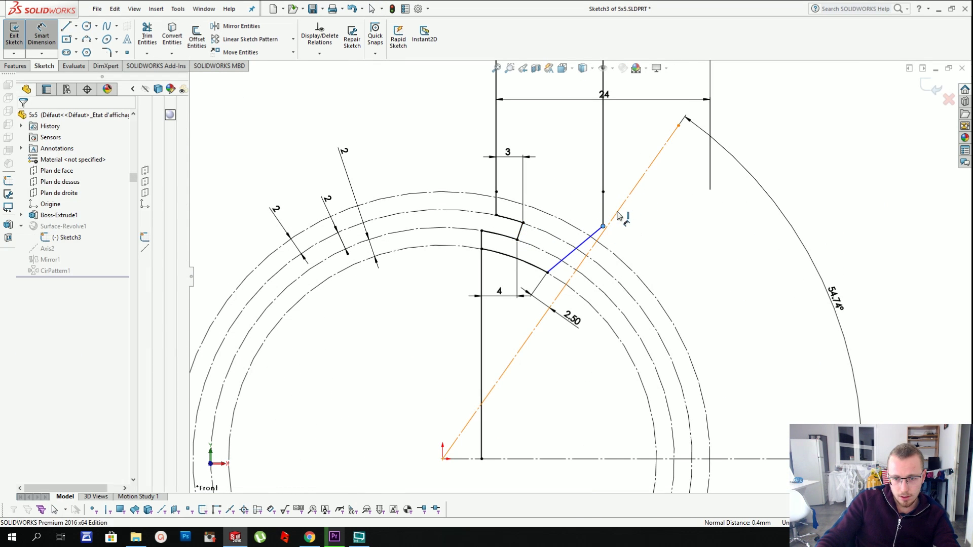
left_click(633, 181)
type("2")
key("Return")
key("Escape")
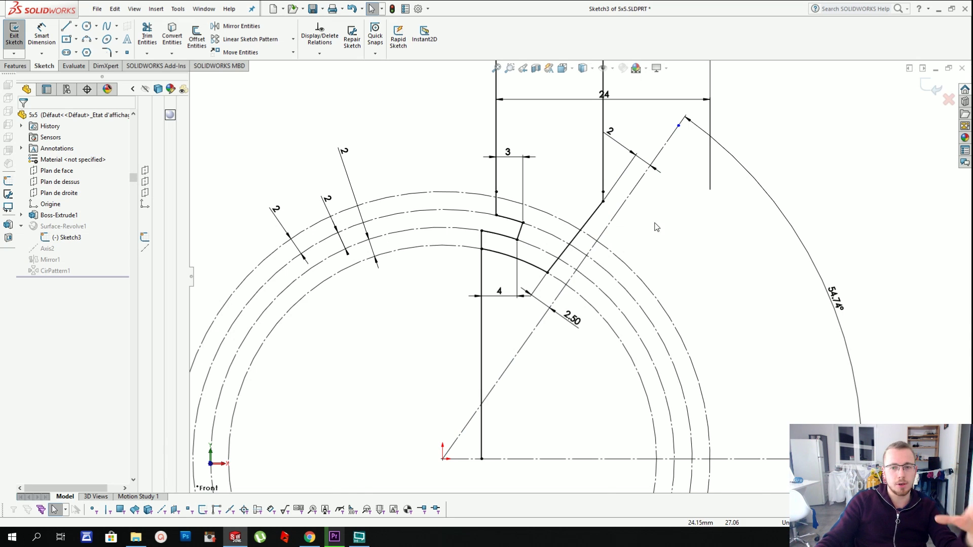
- Finish the sketch and show the solid cube body again
scroll(656, 226, "up", 4)
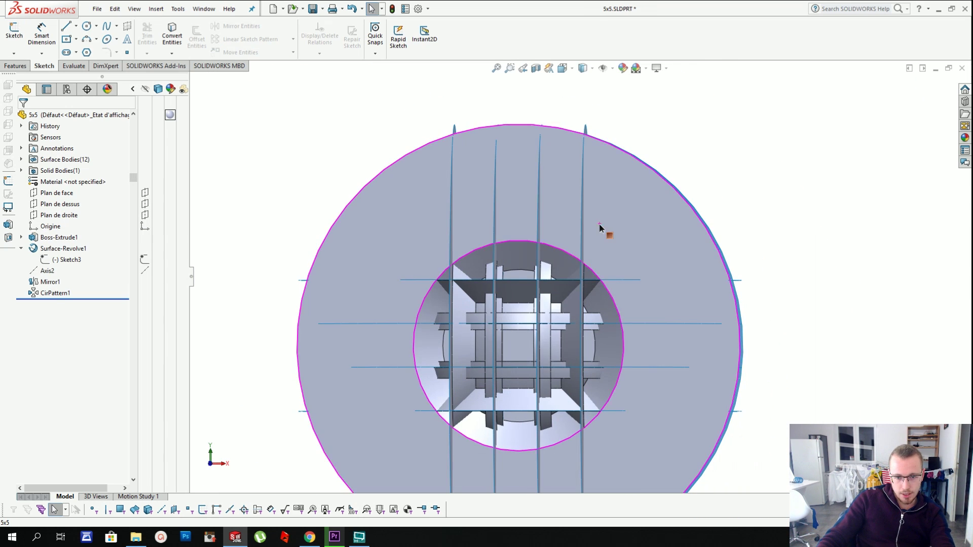
mouse_move(615, 218)
middle_mouse_down()
mouse_move(649, 199)
mouse_move(607, 235)
mouse_move(585, 282)
middle_mouse_up()
right_click(50, 171)
left_click(56, 158)
- Examine the cut profiles inside the cube in a section view, and return to the full isometric view
scroll(537, 226, "down", 2)
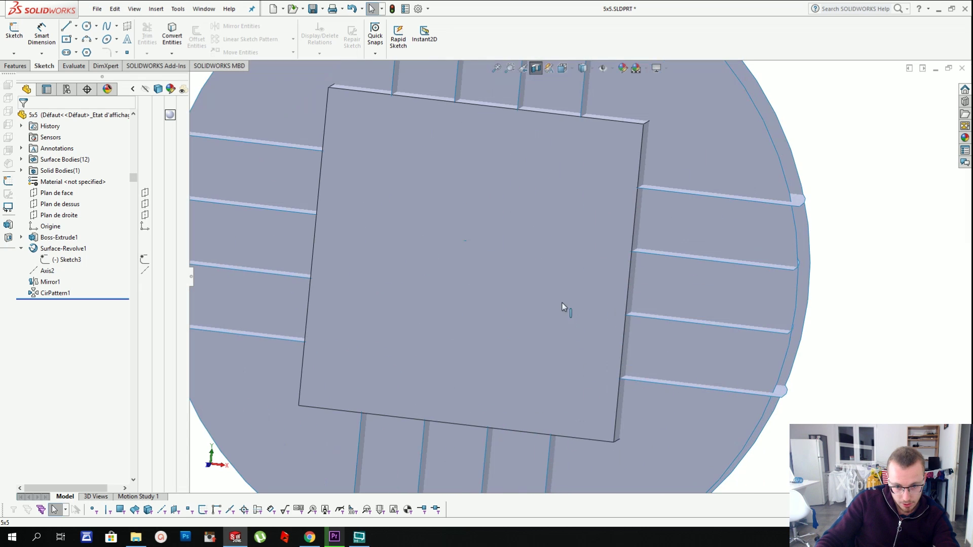
middle_click_drag(556, 230, 563, 225)
scroll(565, 229, "up", 2)
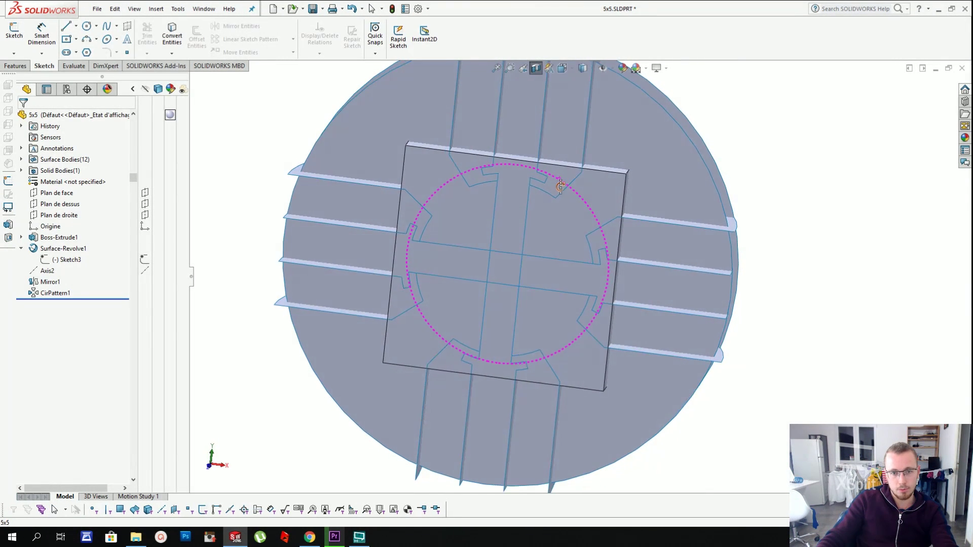
middle_click_drag(563, 187, 566, 216)
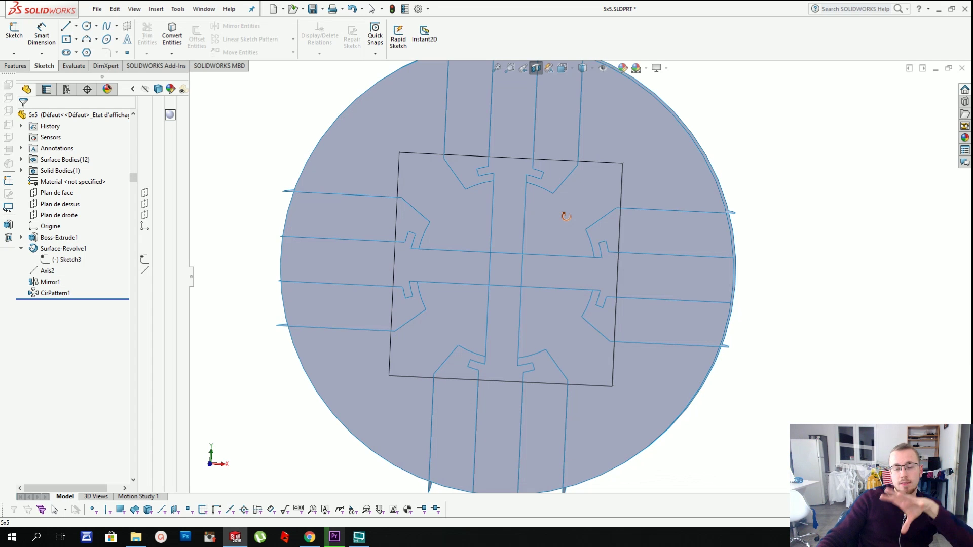
middle_click_drag(566, 217, 562, 210)
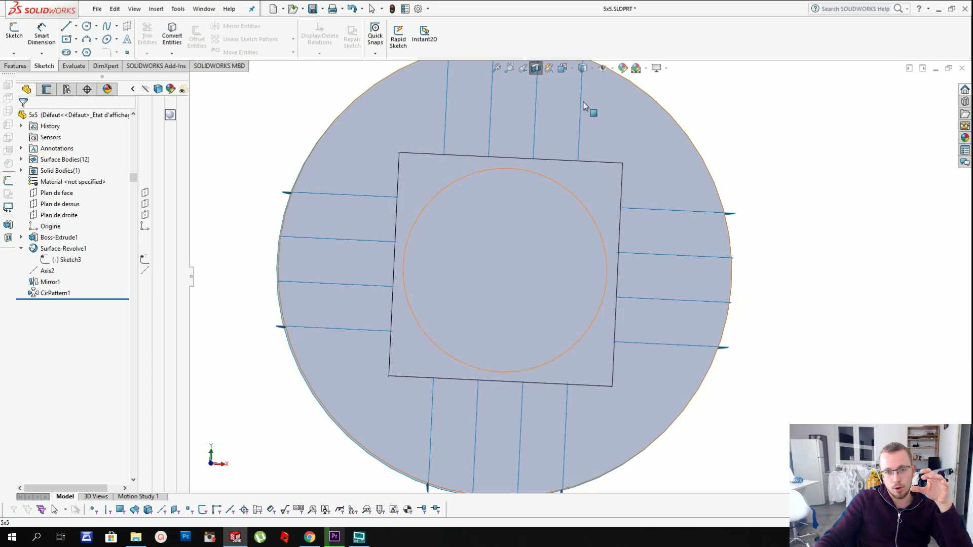
key("ctrl+7")
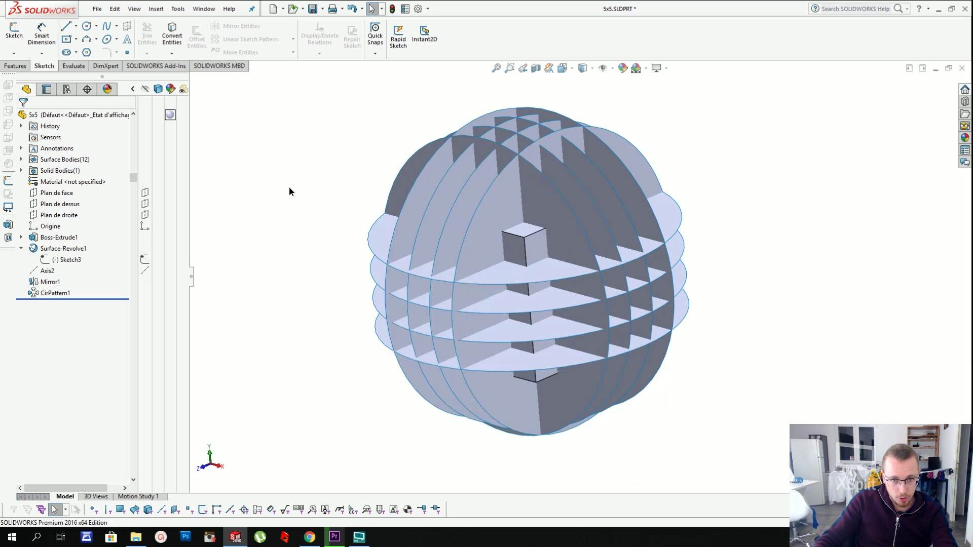
- Start a Split with all twelve cut surfaces as trim tools and cut the Boss-Extrude1 body
left_click(156, 8)
mouse_move(173, 49)
left_click(280, 298)
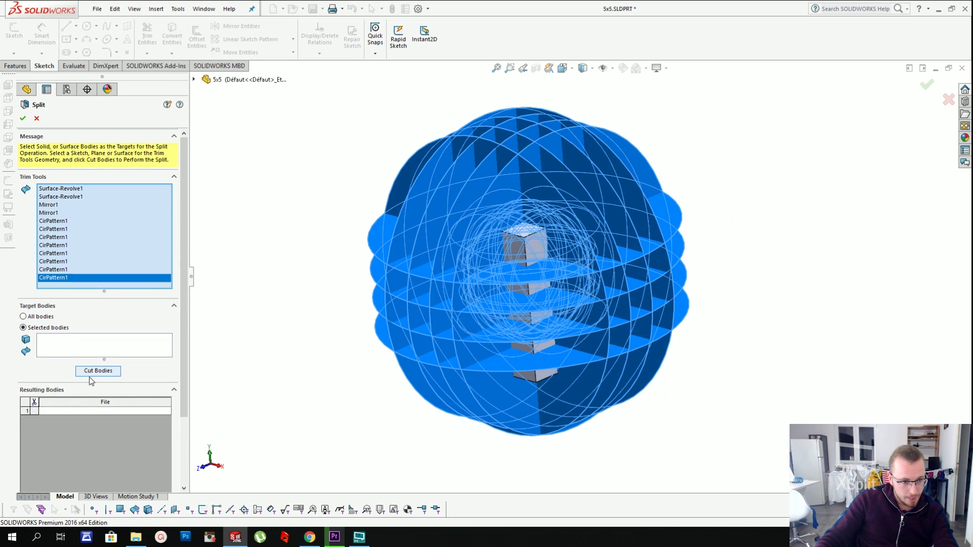
left_click(90, 372)
- Switch to a new File Explorer window, open the Logiciel folder's Splithelper subfolder and launch SplitHelper
right_click(136, 538)
left_click(117, 481)
left_click(191, 164)
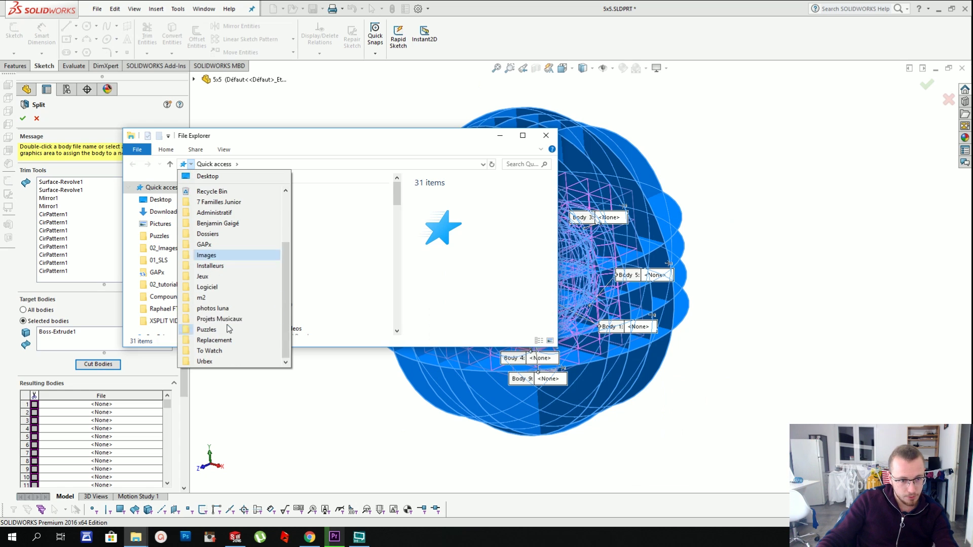
left_click(219, 288)
double_click(236, 228)
double_click(241, 195)
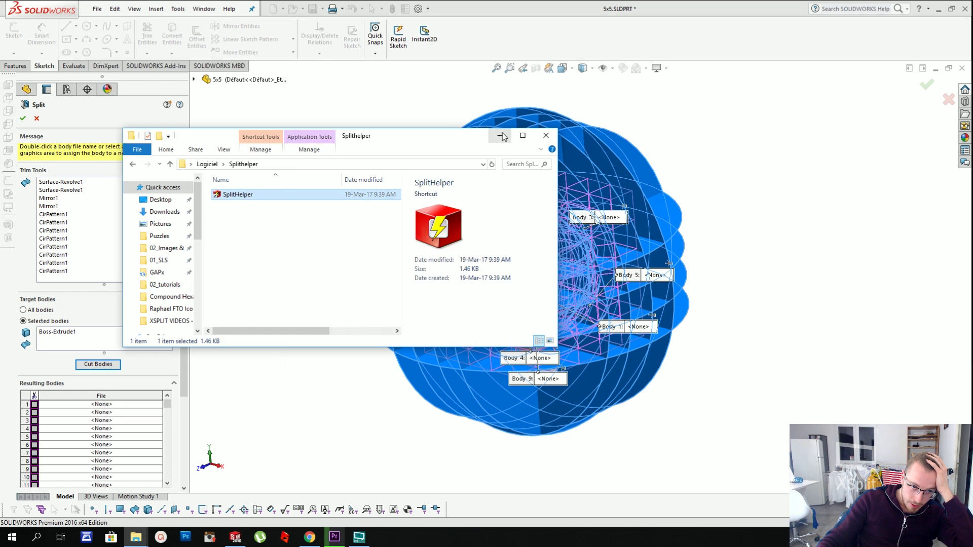
- Mark all 99 resulting bodies of the Split using SW Checkbox Helper in All boxes mode, and accept the Split
left_click(499, 136)
scroll(181, 368, "down", 3)
left_click(166, 299)
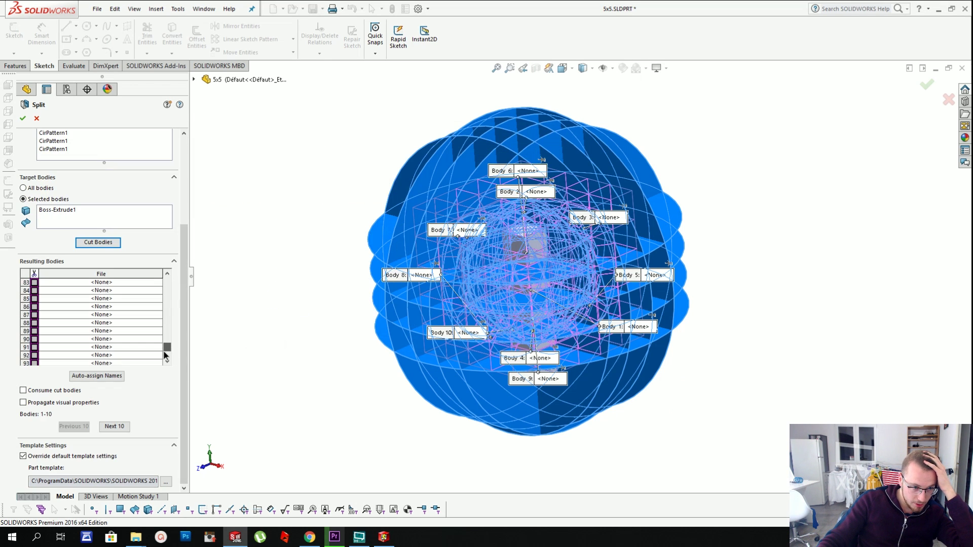
left_click_drag(166, 356, 177, 281)
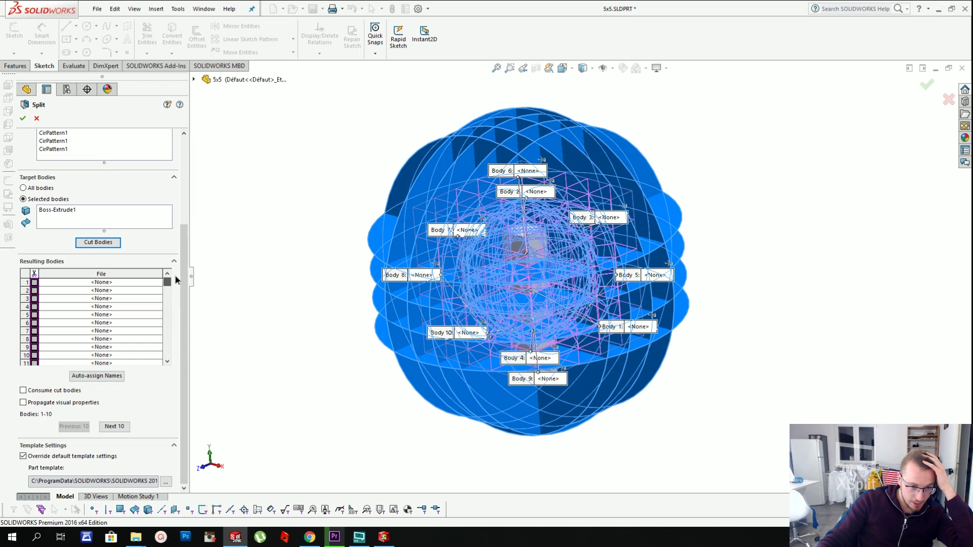
left_click(385, 537)
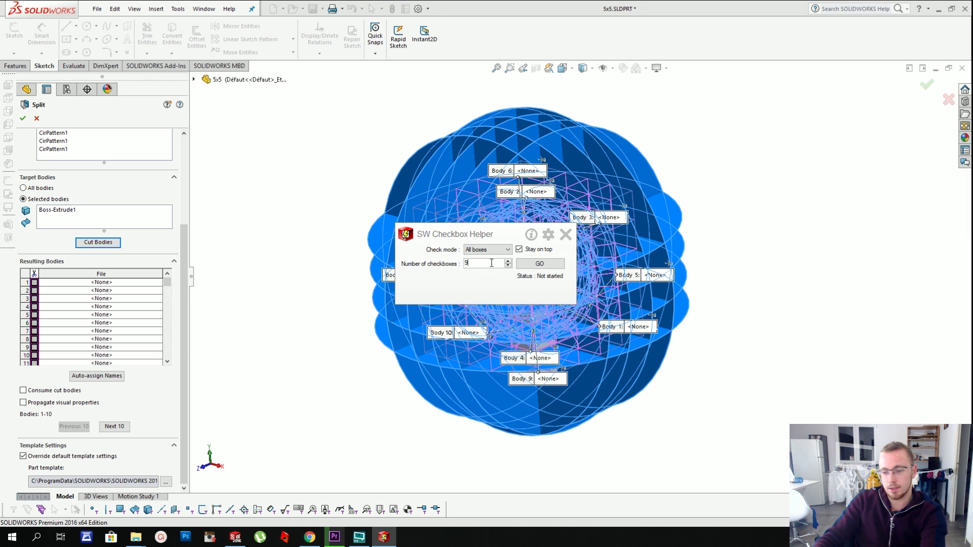
left_click(529, 264)
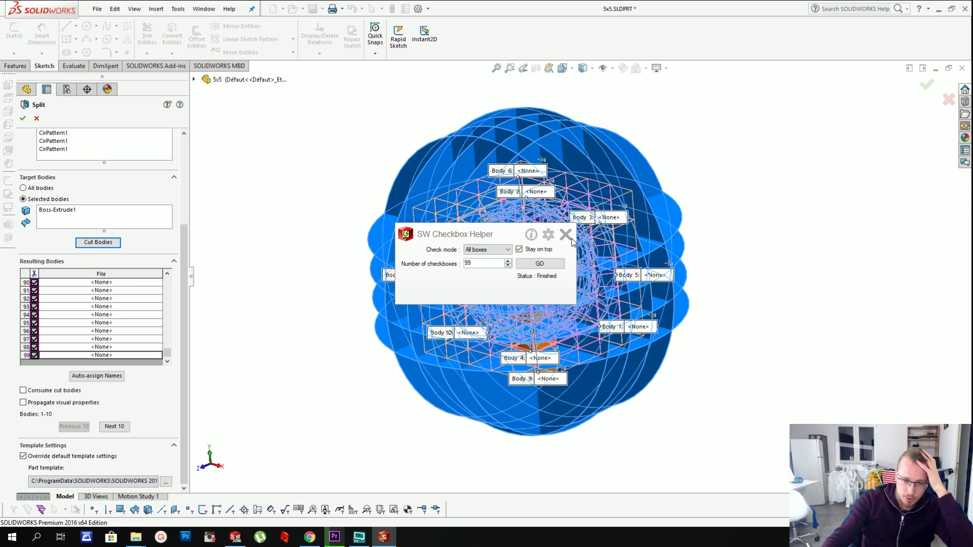
left_click(566, 235)
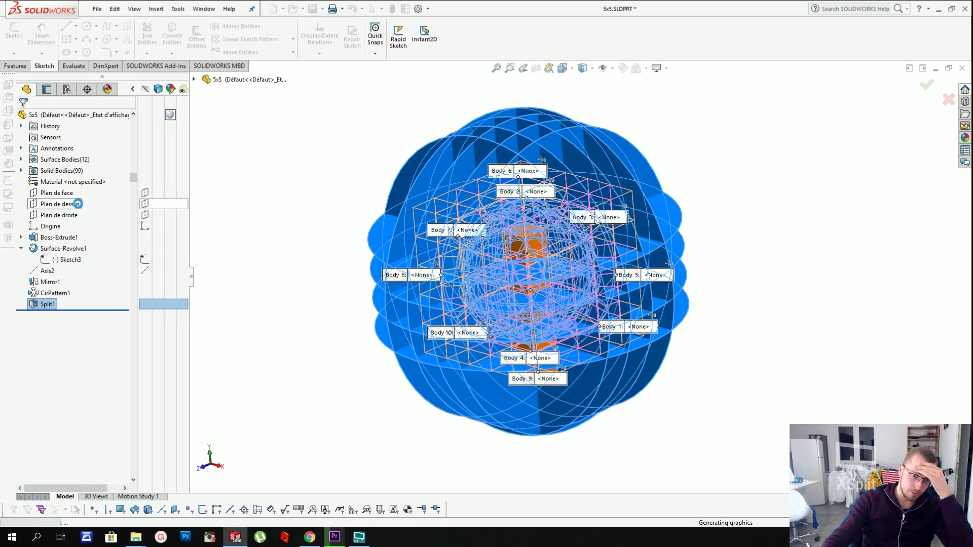
- Hide the Surface Bodies folder so only the split solid cube is shown
right_click(86, 161)
left_click(93, 148)
middle_click_drag(532, 195, 561, 296)
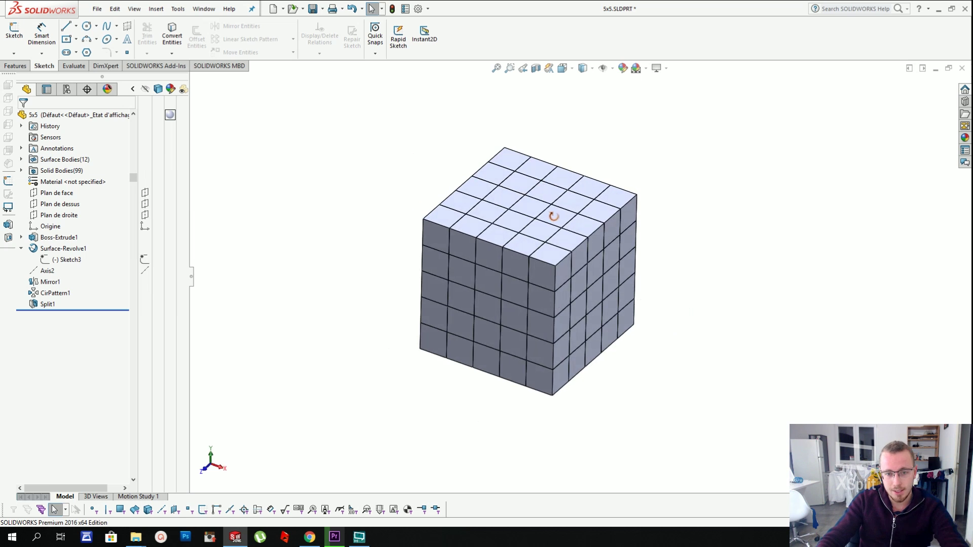
scroll(554, 217, "down", 2)
left_click(526, 207)
left_click(573, 232, "ctrl")
left_click(544, 243, "ctrl")
key("Escape")
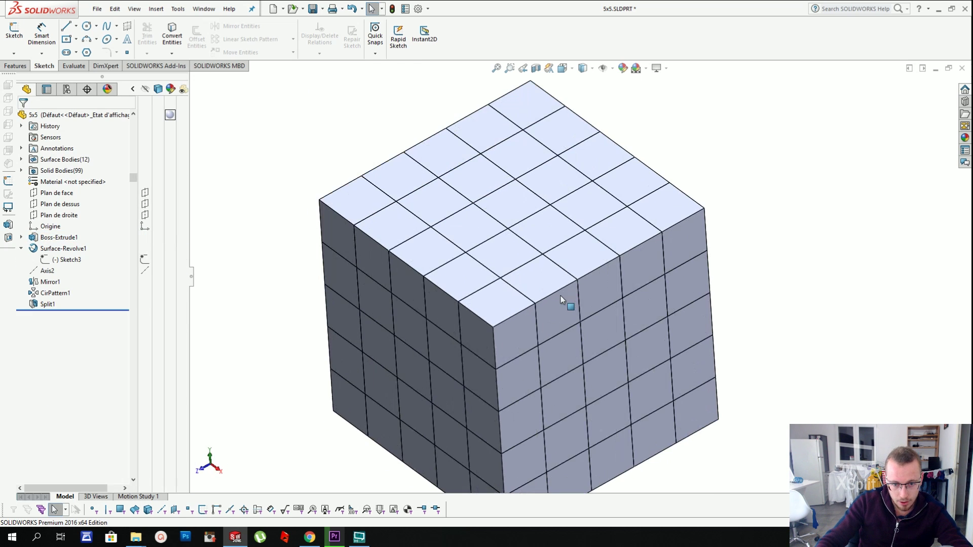
left_click(524, 251)
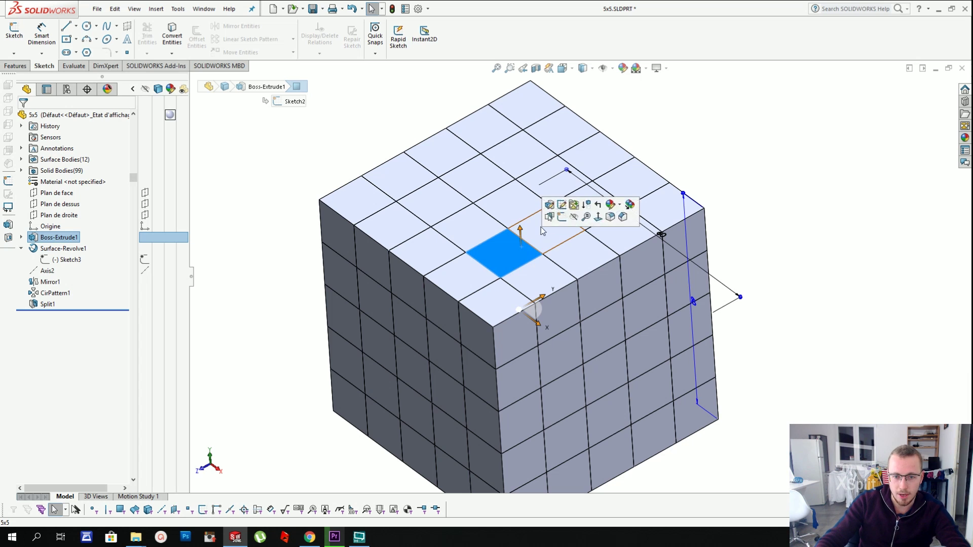
left_click(586, 193)
left_click(518, 249)
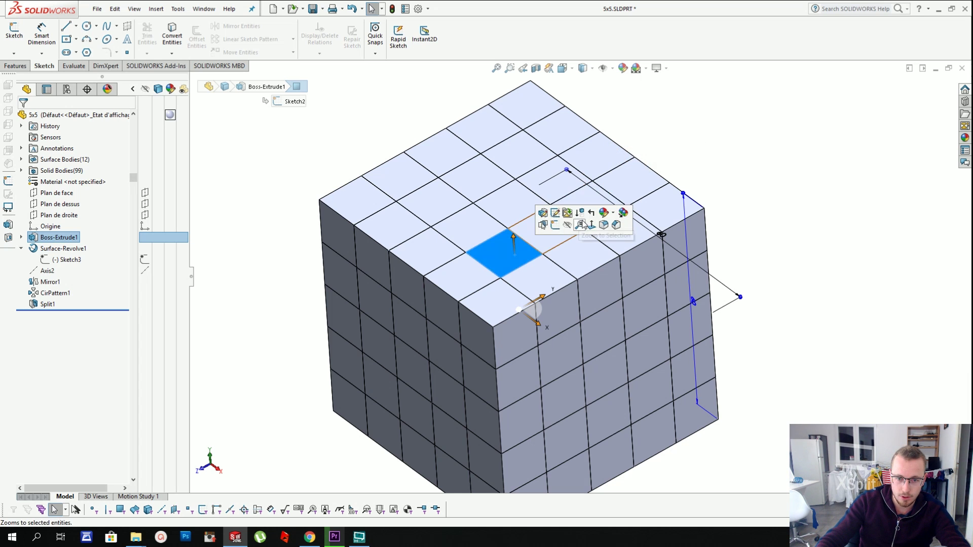
left_click(592, 200)
left_click(518, 254)
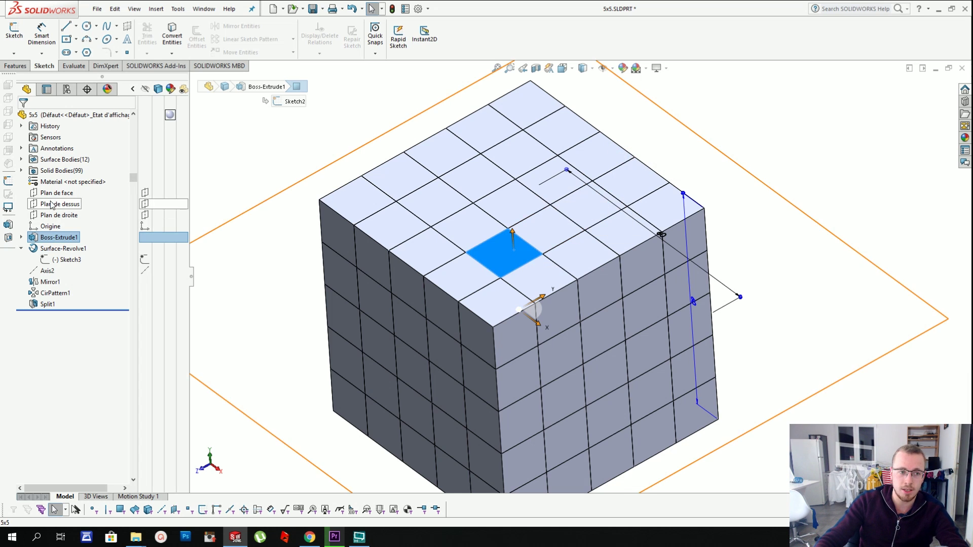
left_click(155, 8)
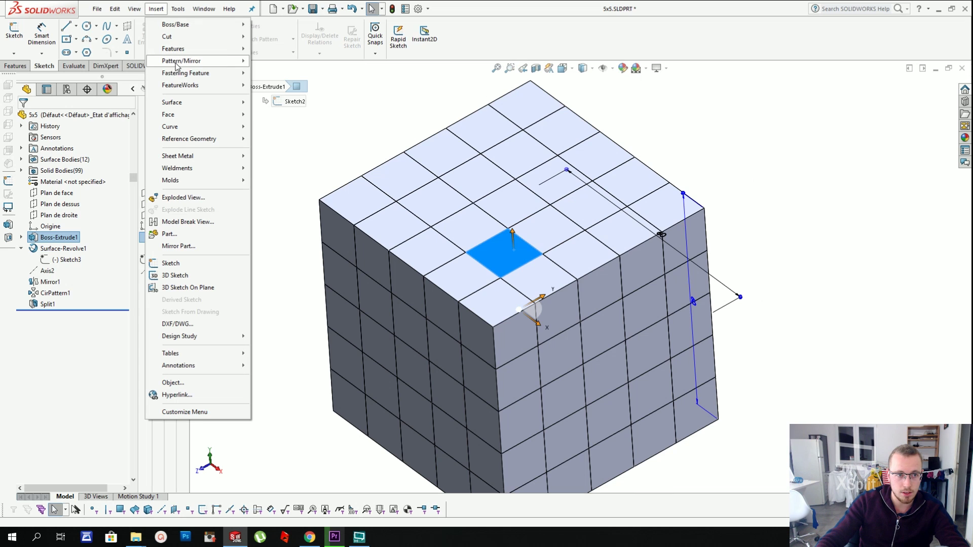
mouse_move(178, 63)
left_click(375, 137)
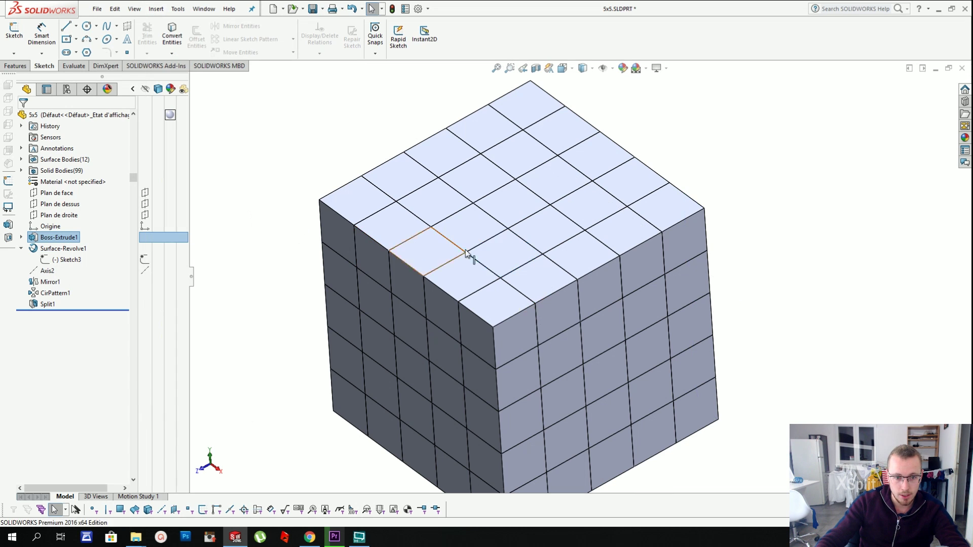
- Hide the cube pieces around the near corner of the upper face, including the central one, to expose the interior
left_click(507, 263)
left_click(507, 297, "ctrl")
left_click(506, 211, "ctrl")
left_click(528, 220, "ctrl")
left_click(586, 244, "ctrl")
right_click(551, 266, "ctrl")
left_click(567, 252)
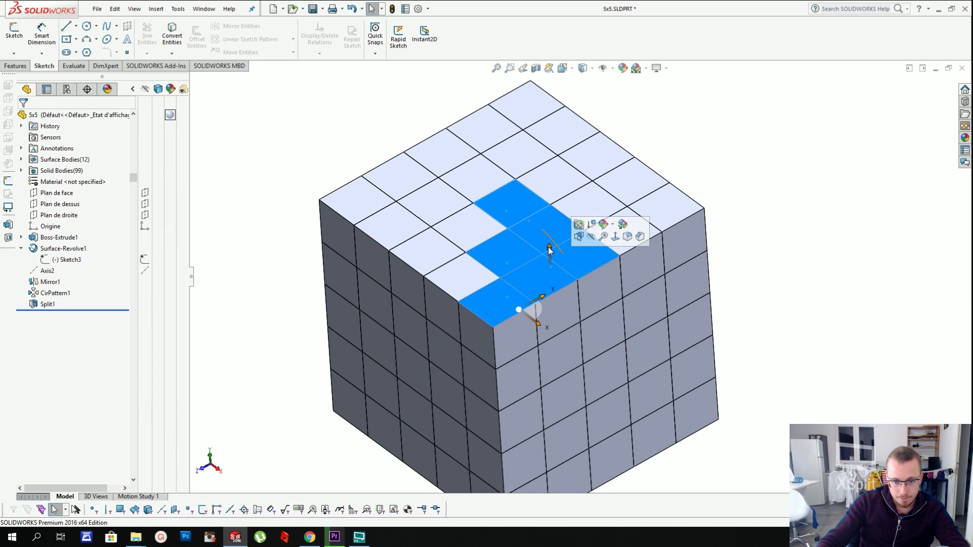
left_click(580, 237)
middle_click_drag(553, 253, 537, 269)
scroll(527, 272, "down", 2)
- Isolate the centre piece of the cube's side face to inspect its inner shape, and exit isolation
left_click(348, 366)
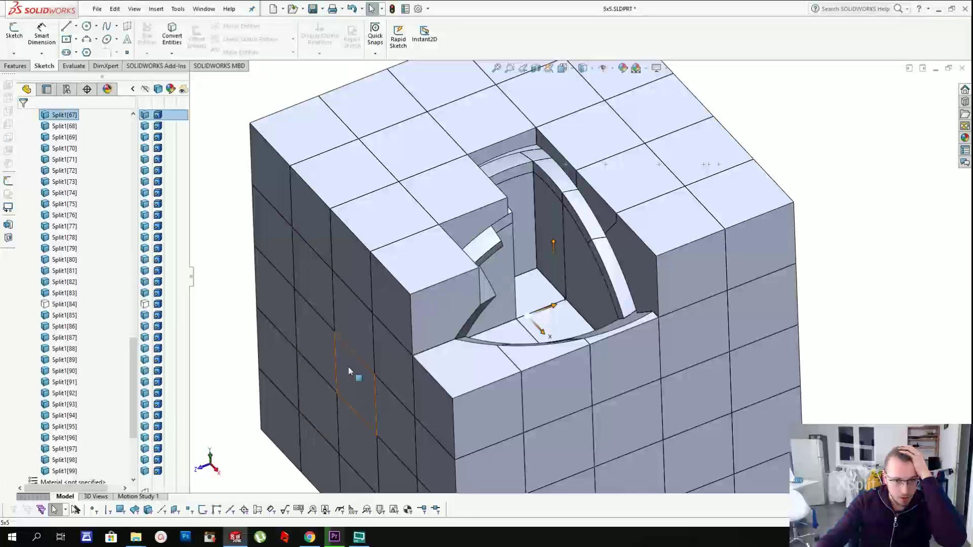
right_click(348, 367)
left_click(380, 499)
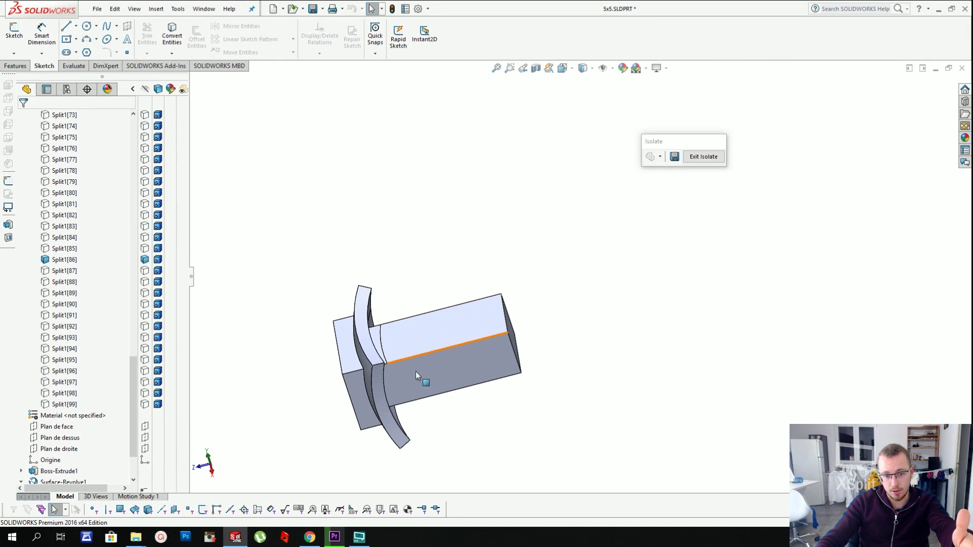
left_click(703, 156)
- Edit Sketch3 of Surface-Revolve1, deleting the relation at the inner vertical line's lower end and shortening the line to just inside the innermost circle
scroll(67, 422, "down", 2)
left_click(68, 427)
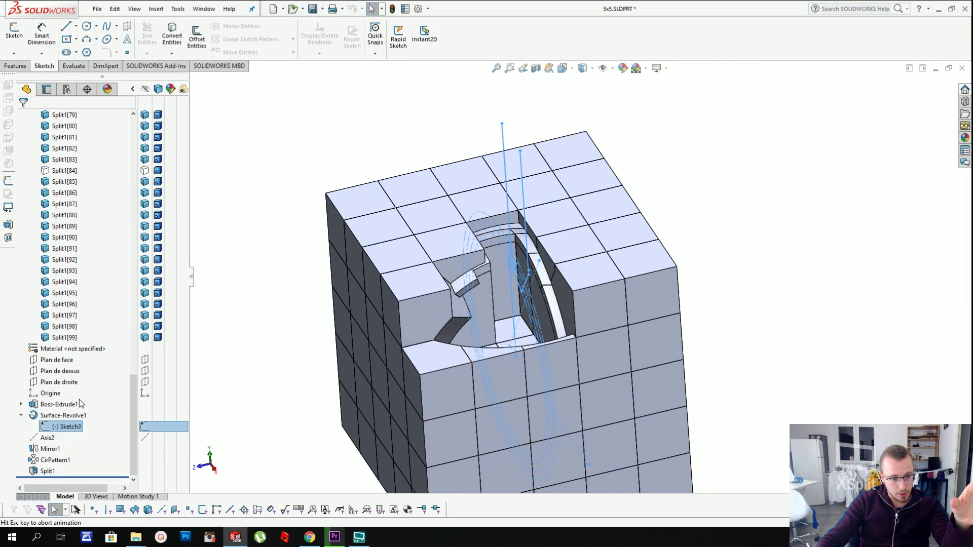
left_click(81, 402)
left_click(606, 171)
left_click(605, 284)
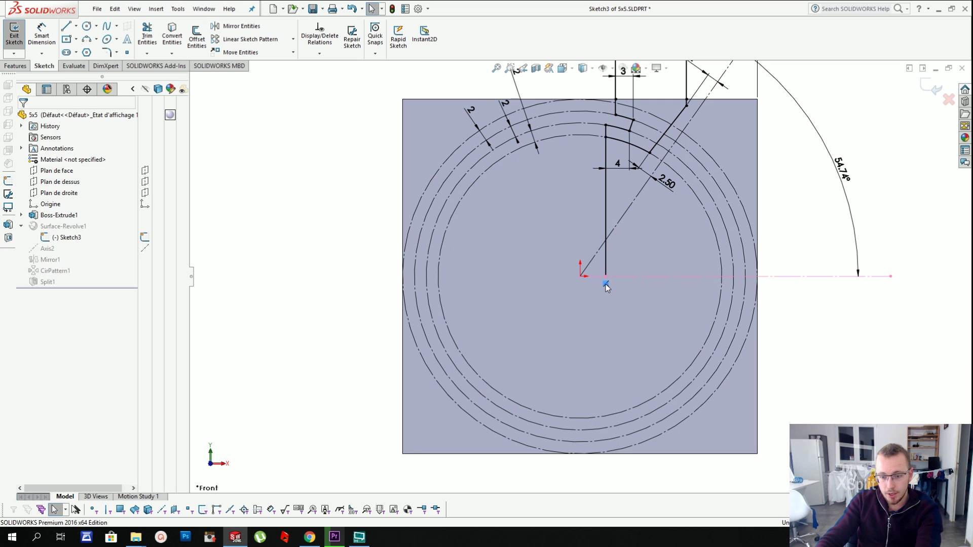
key("Delete")
left_click_drag(606, 276, 606, 148)
- Draw a construction circle from the origin through the shortened line's end, spaced 2 mm inside the previous innermost circle
left_click(87, 26)
left_click(580, 276)
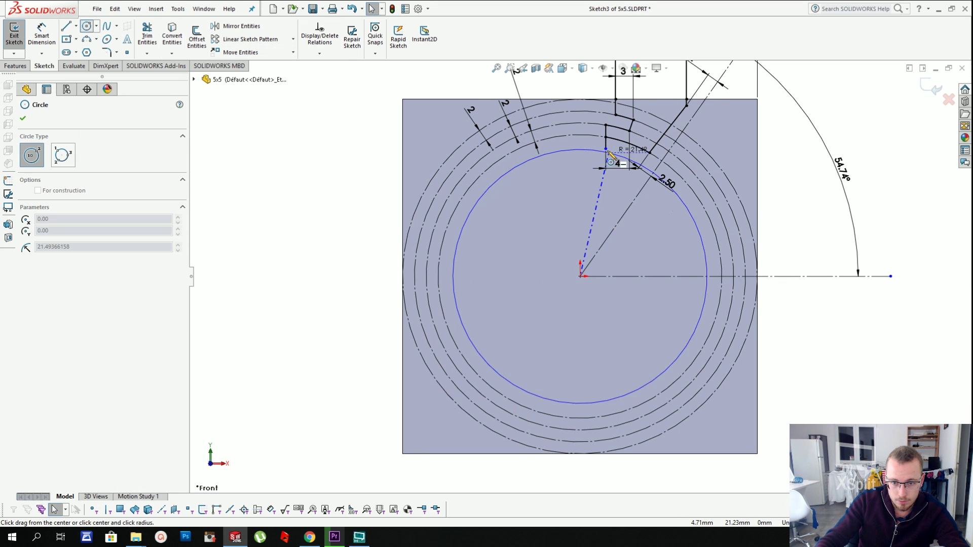
left_click(606, 148)
left_click(42, 35)
left_click(501, 159)
left_click(508, 168)
left_click(401, 129)
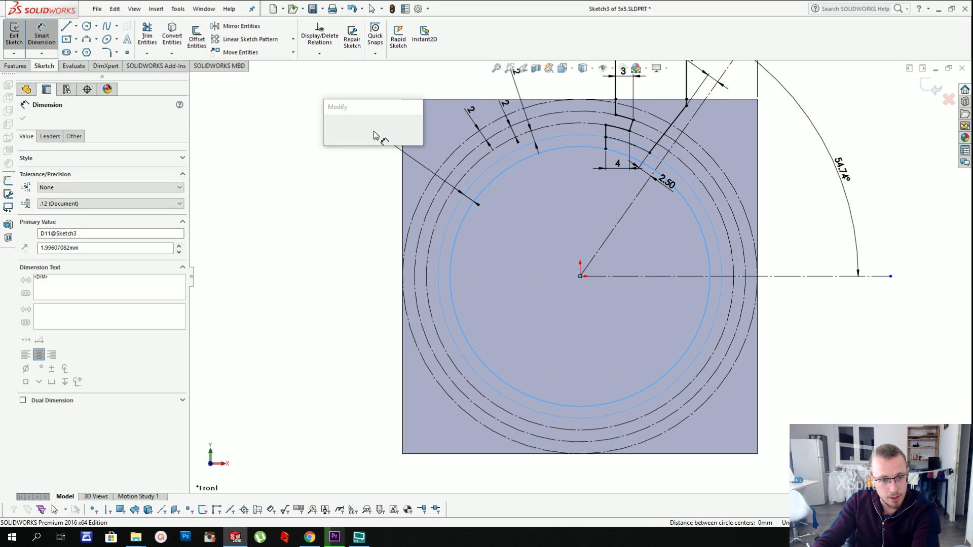
key("Return")
key("Escape")
left_click(500, 176)
key("Escape")
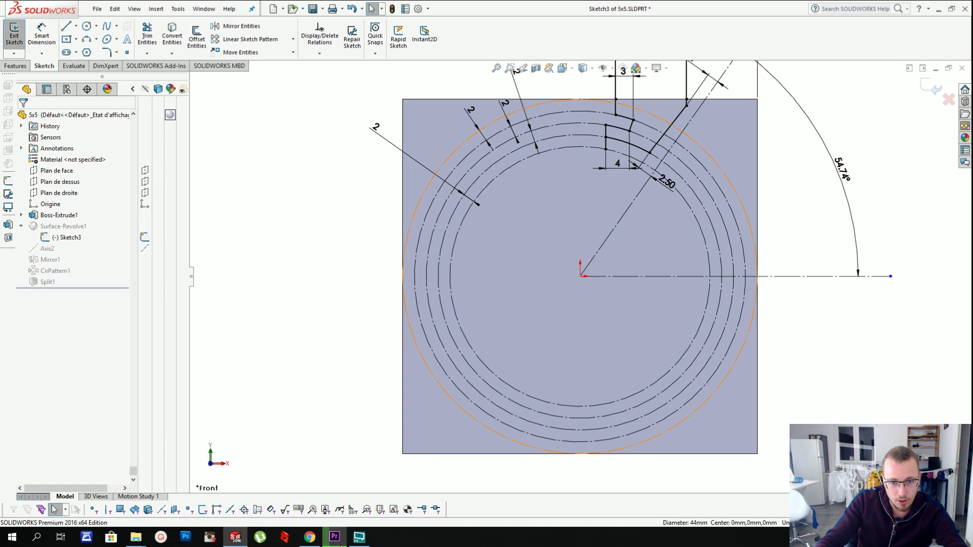
left_click(337, 540)
left_click(236, 538)
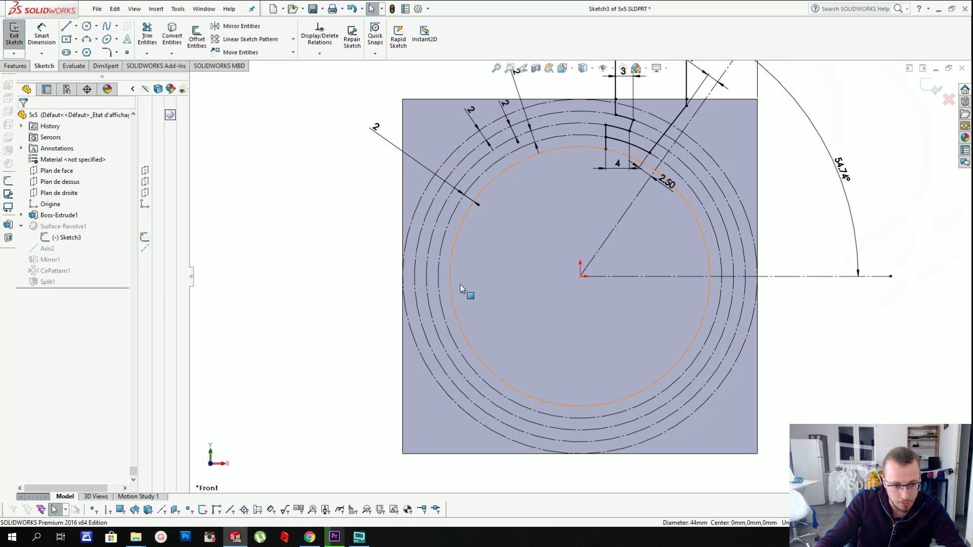
- Draw a three-point arc of radius 22 mm along the innermost circle from the vertical line's end to the horizontal axis, and finish the sketch
scroll(574, 228, "down", 2)
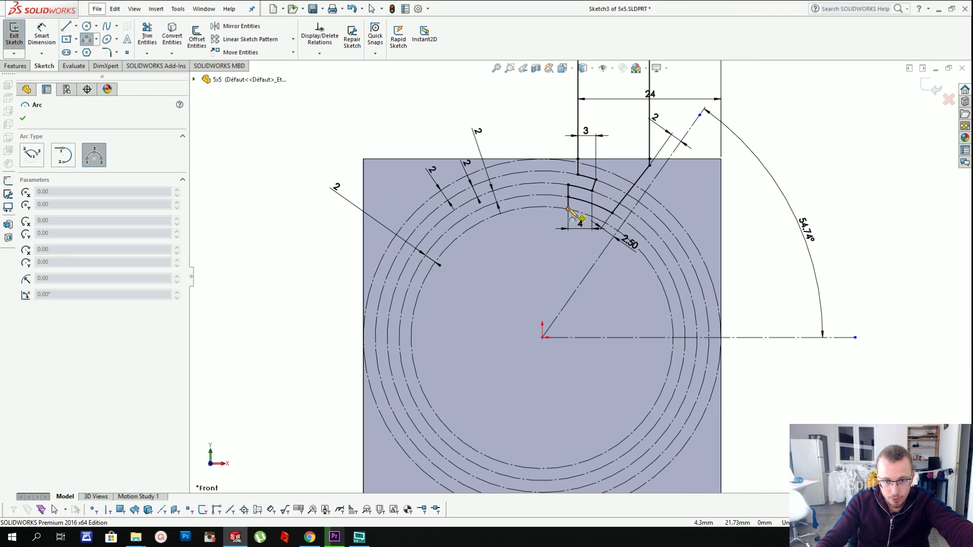
left_click(87, 40)
left_click(569, 209)
left_click(673, 337)
left_click(653, 266)
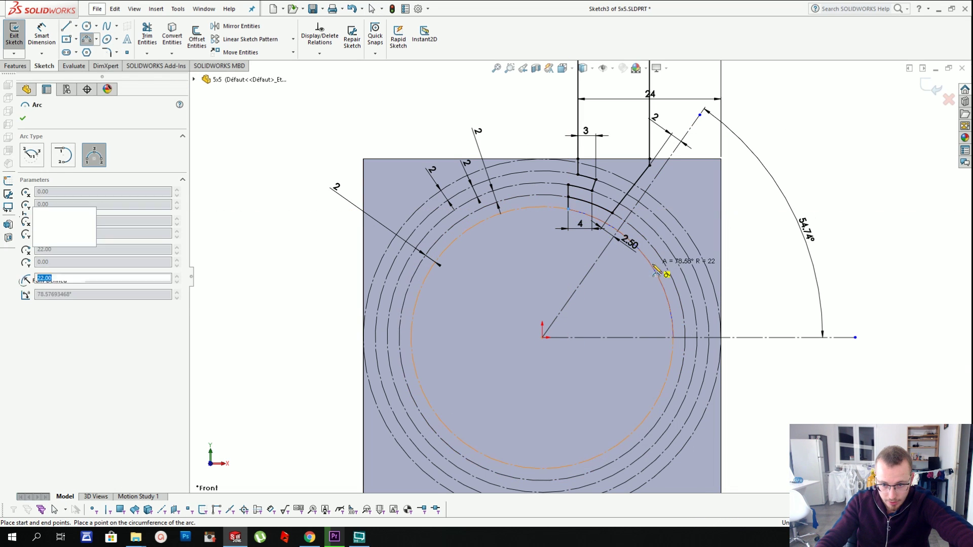
key("Escape")
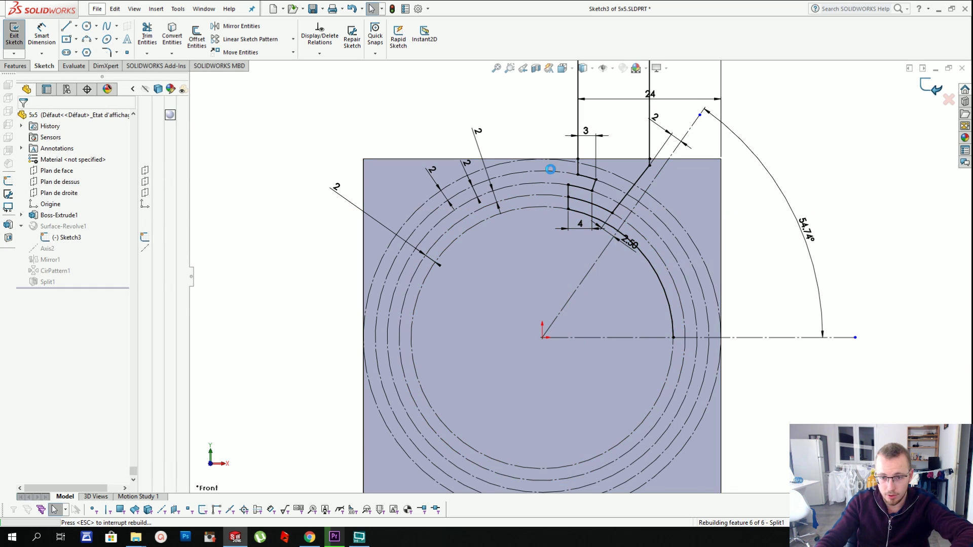
left_click(932, 87)
- Isolate the side face's centre piece again to check its shortened, curved inner end, and exit isolation
left_click(444, 375)
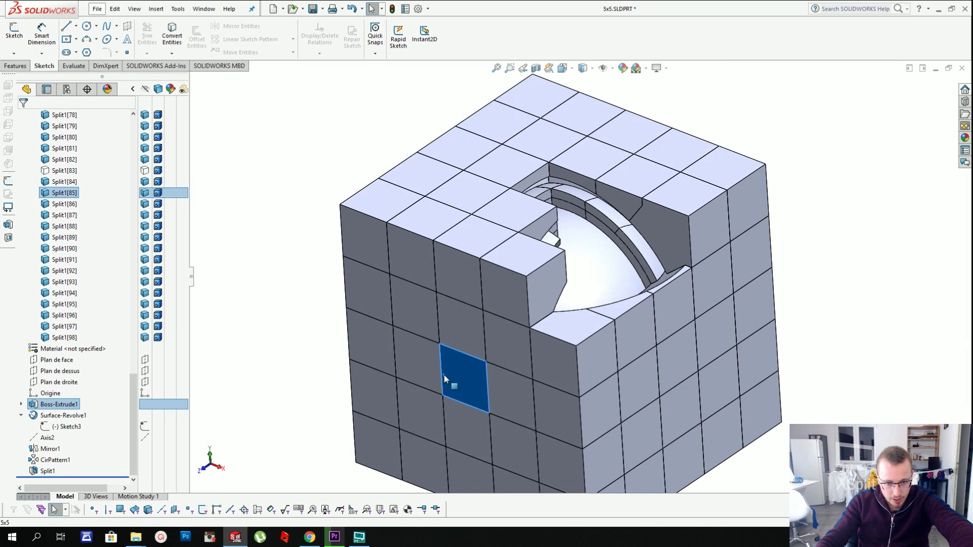
right_click(444, 375)
left_click(550, 326)
middle_click_drag(420, 205, 664, 191)
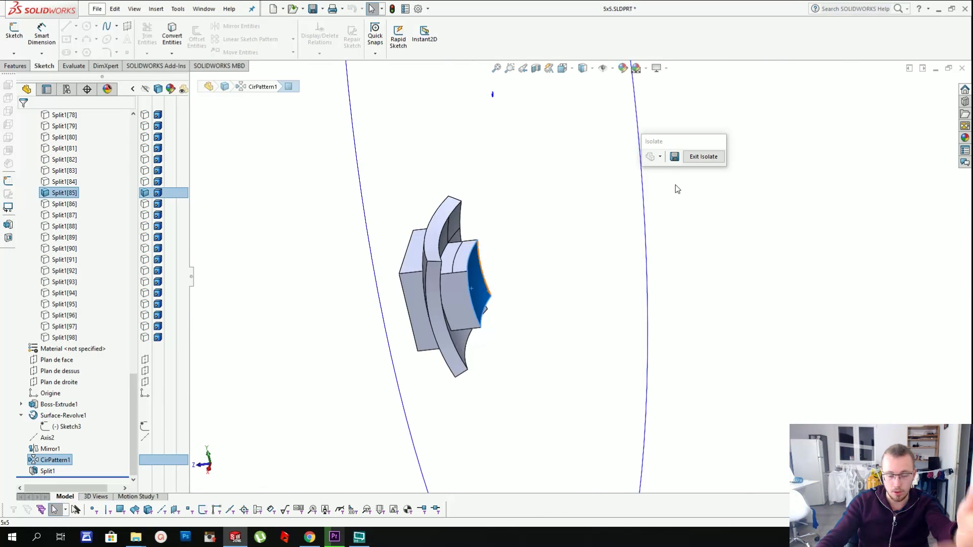
left_click(703, 157)
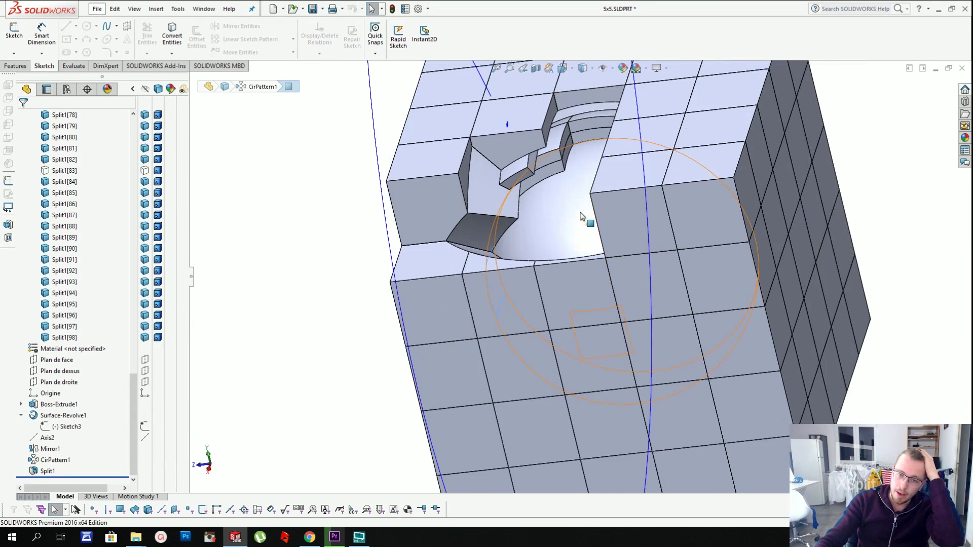
- Isolate the spherical core inside the opened corner to check what is attached to it, and exit isolation
middle_click_drag(582, 217, 608, 214)
right_click(596, 209)
left_click(628, 465)
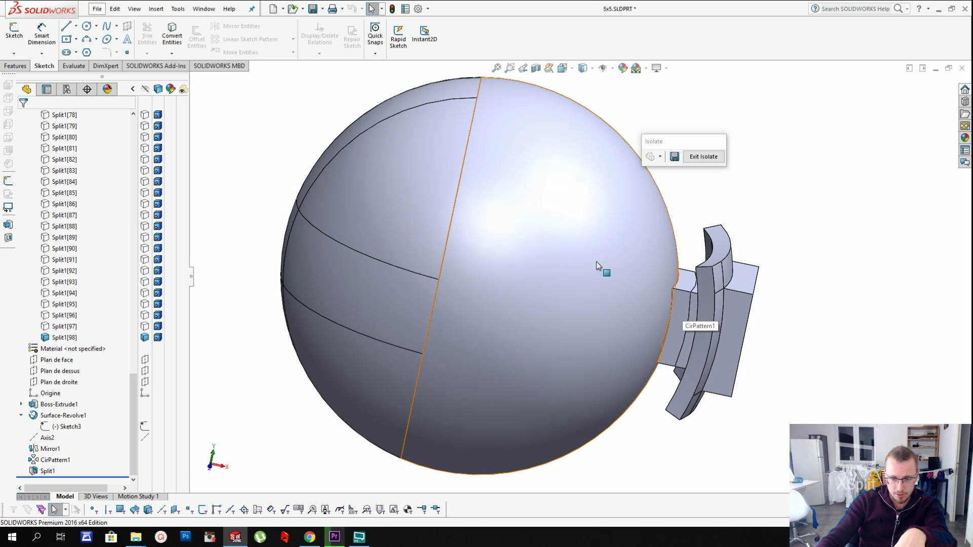
left_click(703, 157)
scroll(578, 273, "up", 3)
middle_click_drag(578, 273, 552, 275)
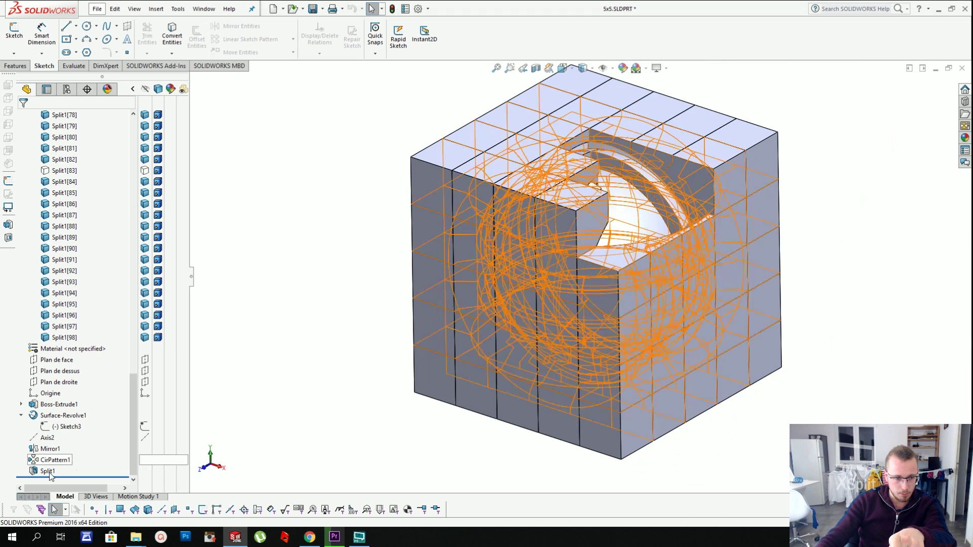
- Edit Split1 to also include resulting body 97, and accept the feature
right_click(50, 472)
left_click(57, 287)
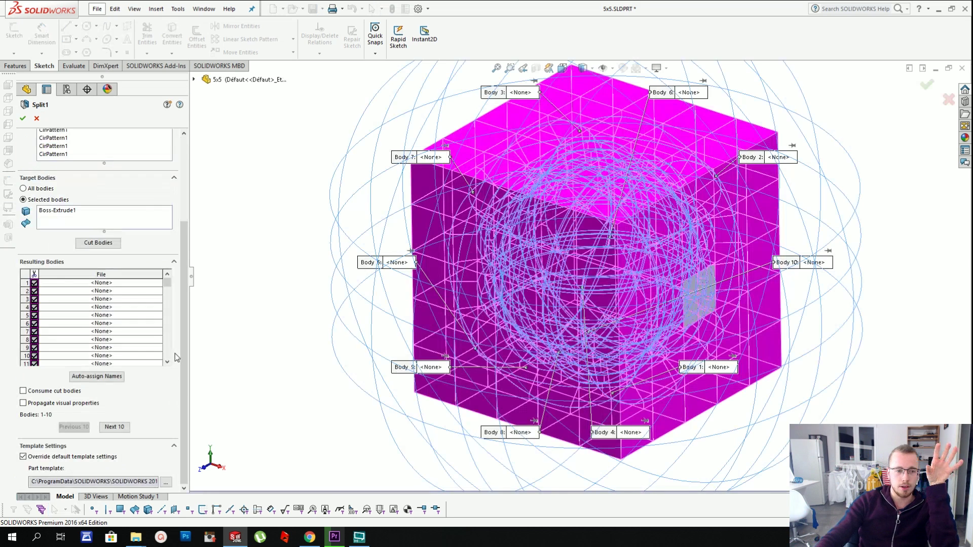
left_click_drag(167, 281, 168, 360)
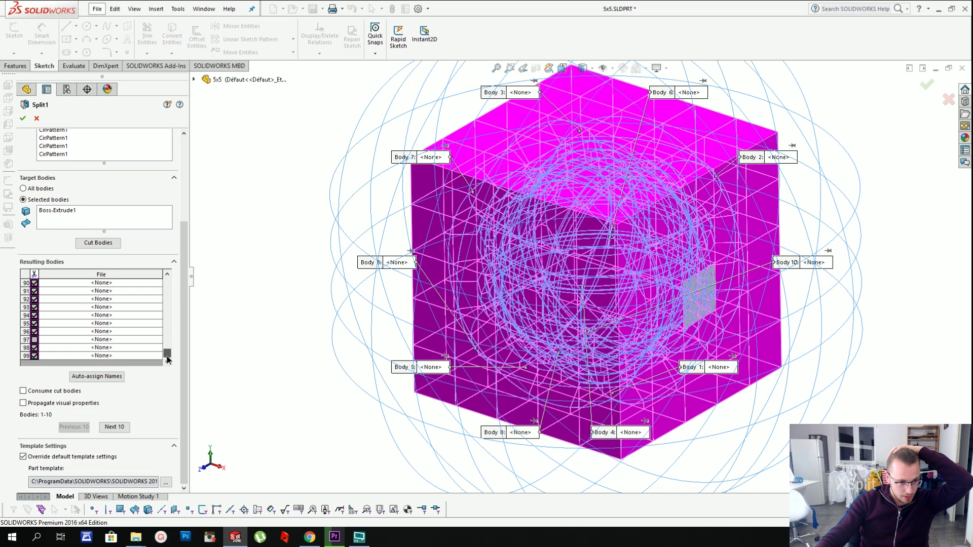
left_click(35, 340)
left_click(23, 118)
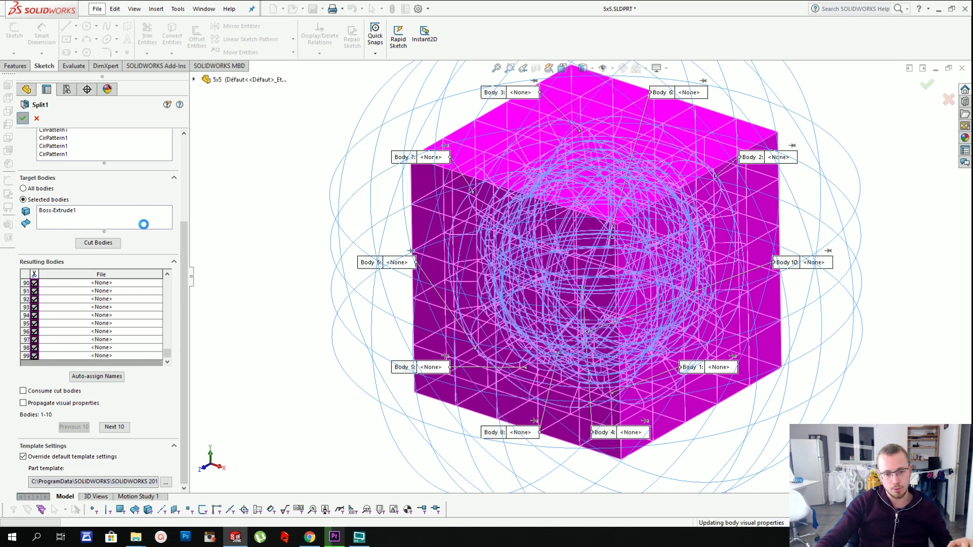
- Hide the spherical body exposed in the cube's opened corner
scroll(608, 216, "down", 3)
right_click(608, 223)
left_click(621, 215)
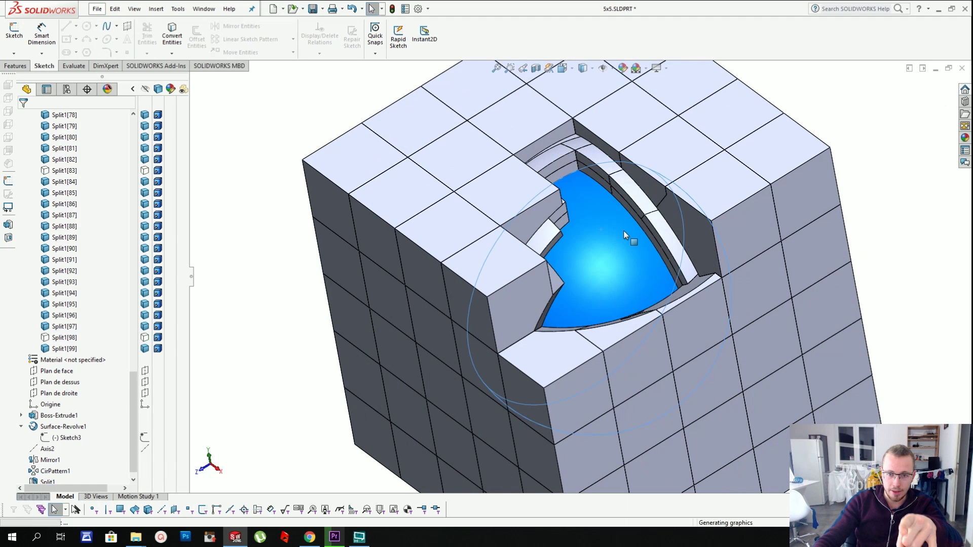
middle_click_drag(629, 236, 616, 205)
- Create a Delete/Keep Body feature that keeps only the hidden bodies Split1[98], [83], [66], [65], [56], [51] and [6]
scroll(640, 209, "up", 3)
scroll(617, 205, "up", 2)
left_click(59, 338)
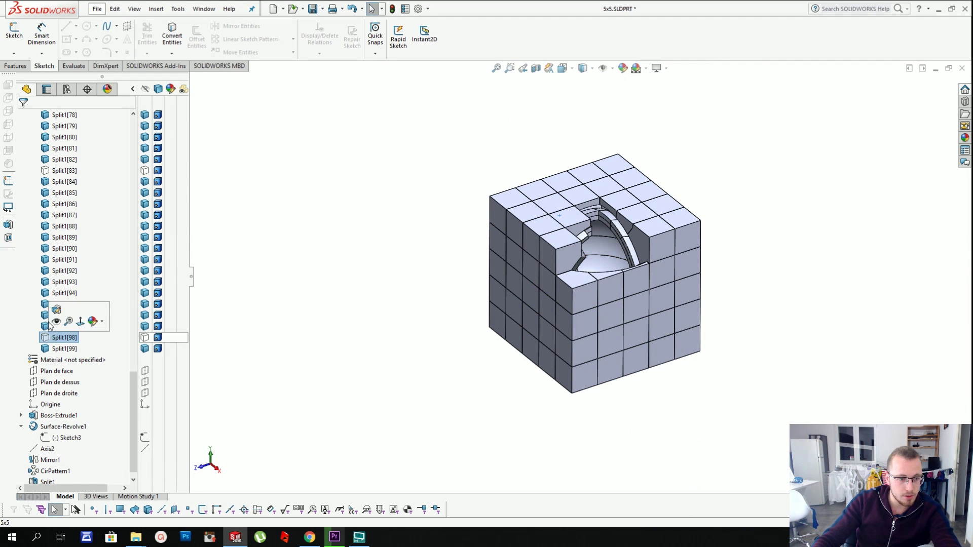
left_click(64, 171, "ctrl")
scroll(65, 204, "up", 8)
left_click(57, 247, "ctrl")
left_click(59, 238, "ctrl")
scroll(63, 238, "up", 5)
left_click(66, 249, "ctrl")
scroll(66, 261, "up", 12)
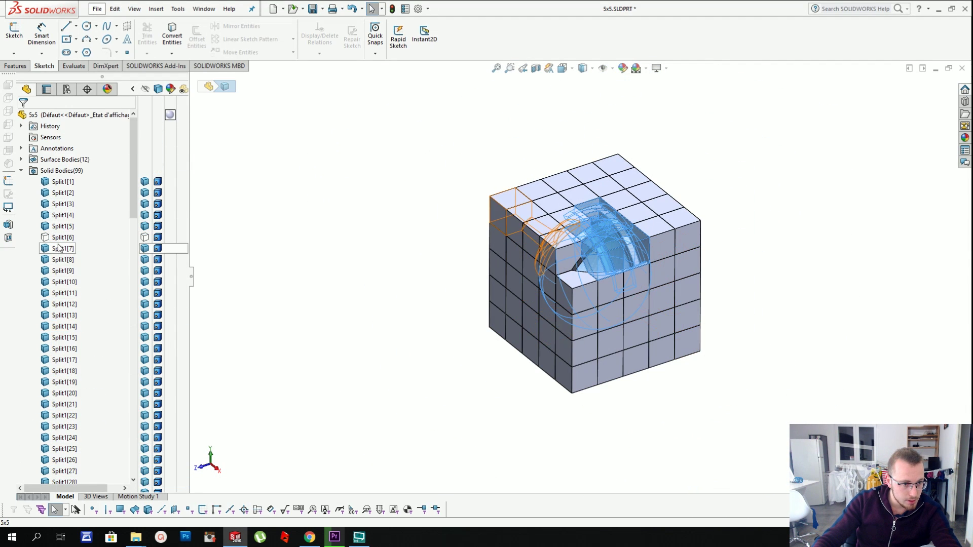
left_click(58, 238, "ctrl")
left_click(6, 109)
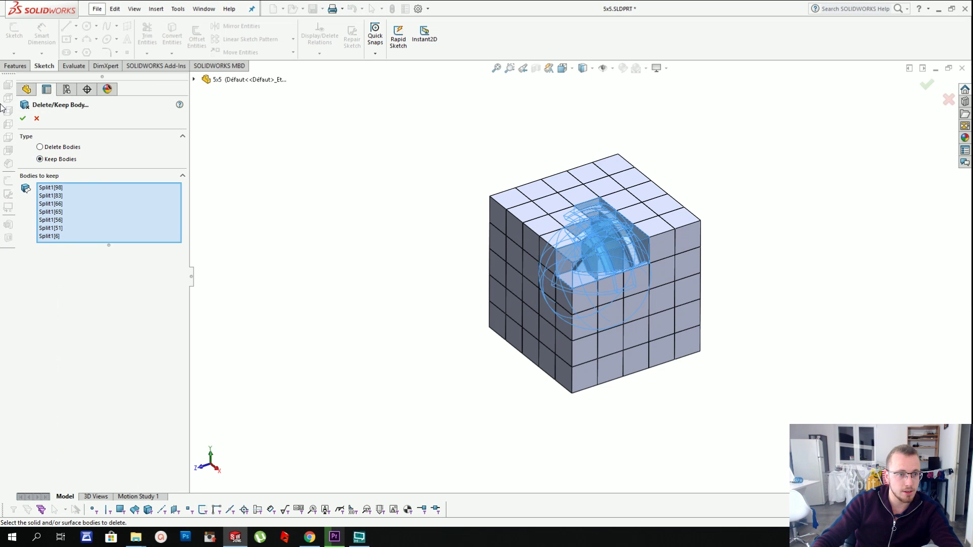
left_click(23, 119)
- Show all the kept solid bodies around the spherical core
right_click(56, 160)
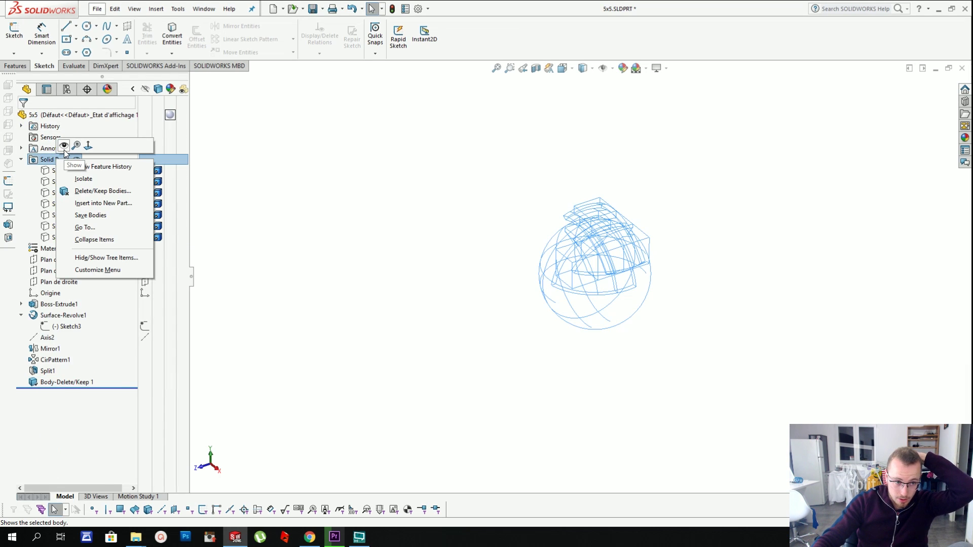
left_click(64, 147)
left_click(522, 237)
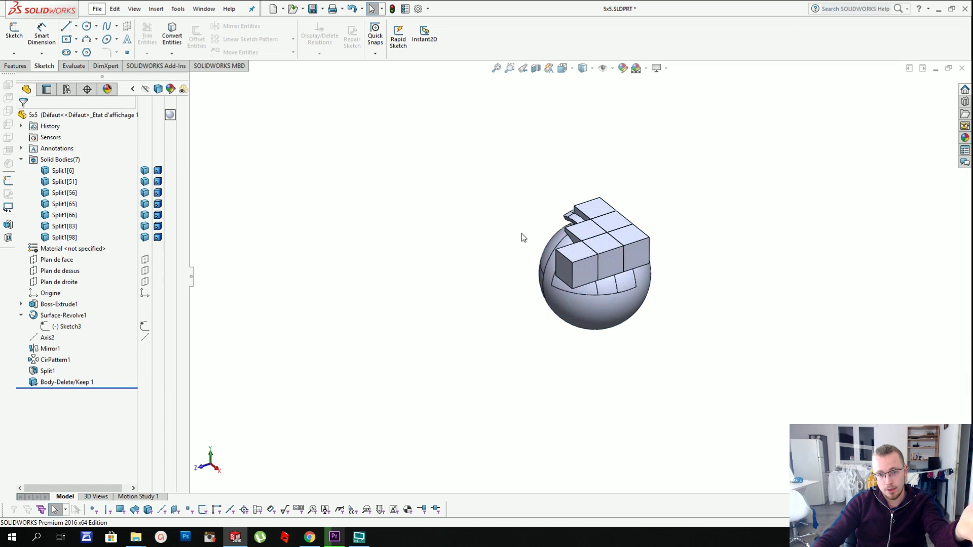
mouse_move(522, 237)
middle_mouse_down()
mouse_move(626, 211)
mouse_move(635, 243)
middle_mouse_up()
scroll(637, 243, "down", 3)
scroll(636, 248, "down", 2)
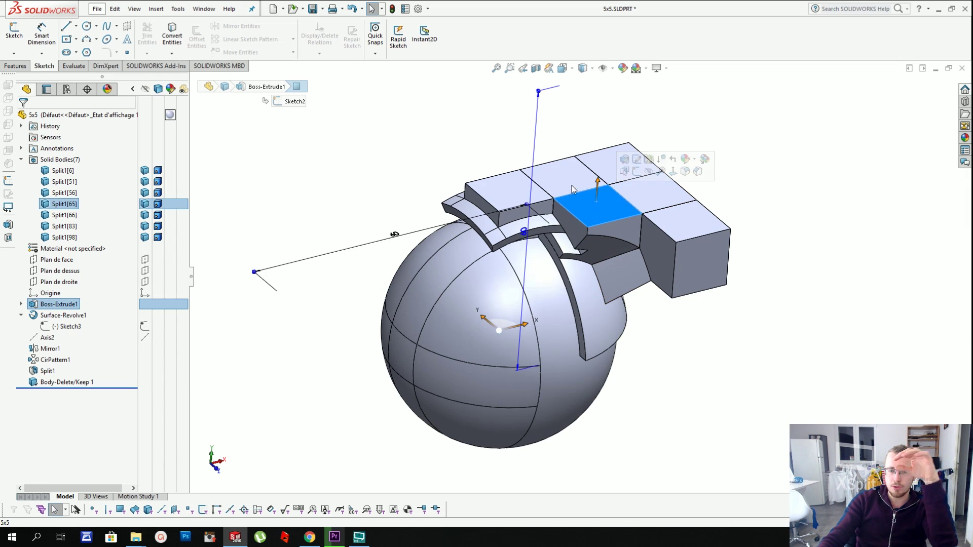
middle_click_drag(663, 258, 737, 272)
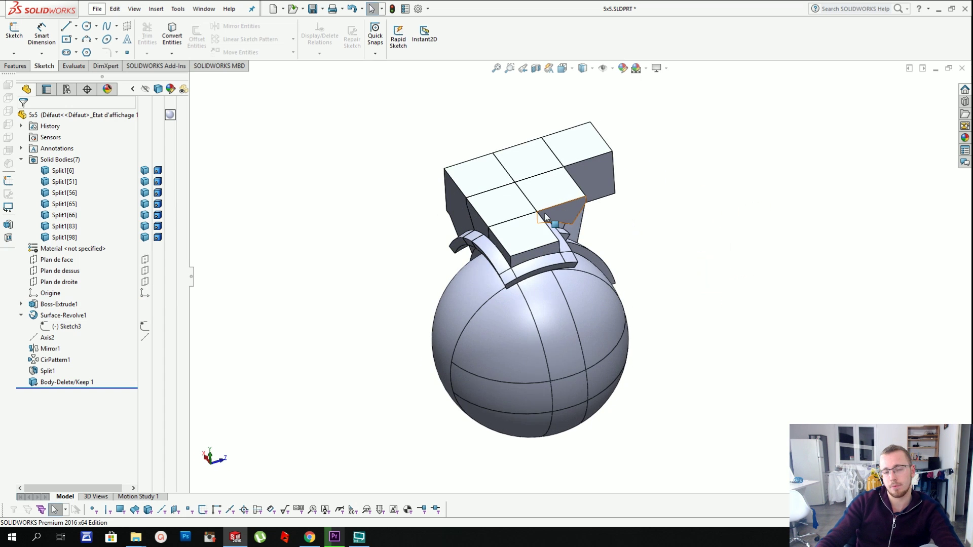
scroll(599, 240, "up", 2)
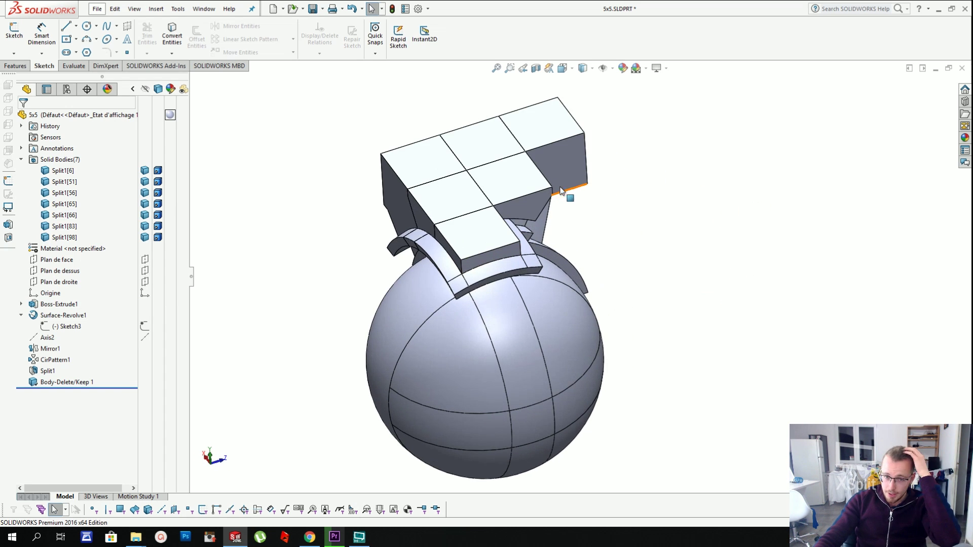
right_click(552, 99)
right_click(488, 119)
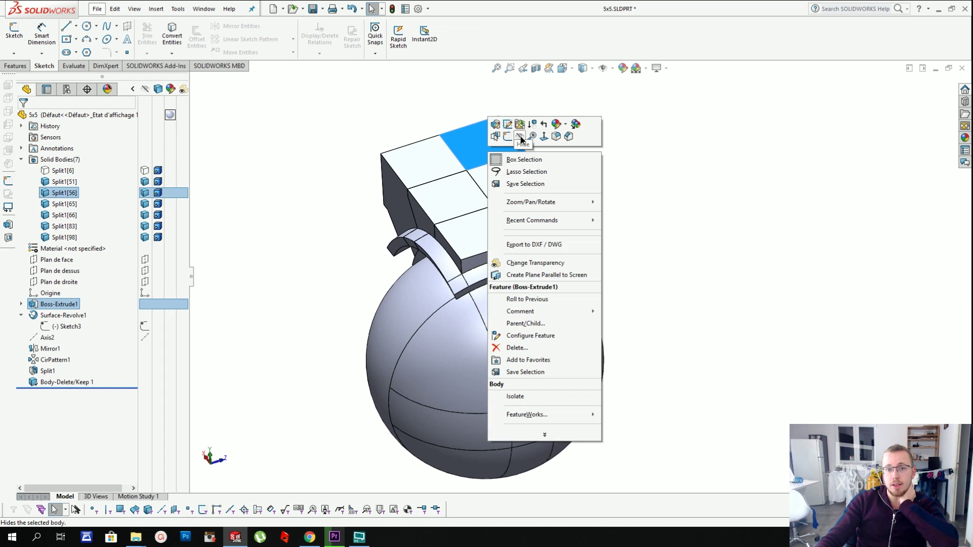
left_click(520, 137)
right_click(511, 187)
left_click(796, 231)
key("ctrl+z")
key("ctrl+z")
- Section the model through Plan de face with zero offset to expose how the kept pieces interlock above the core
middle_click_drag(567, 200, 528, 175)
scroll(518, 185, "down", 4)
middle_click_drag(517, 184, 540, 187)
left_click(537, 69)
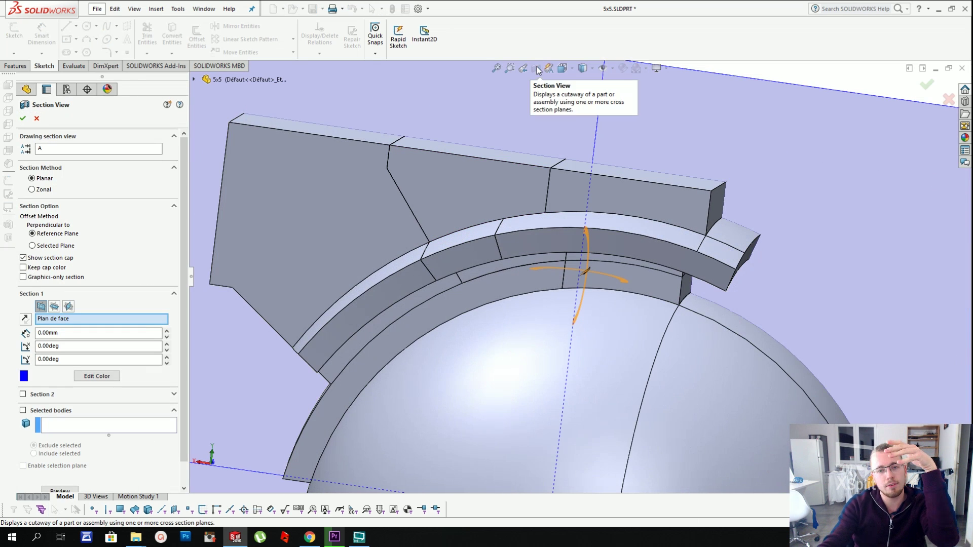
key("Return")
scroll(670, 193, "up", 2)
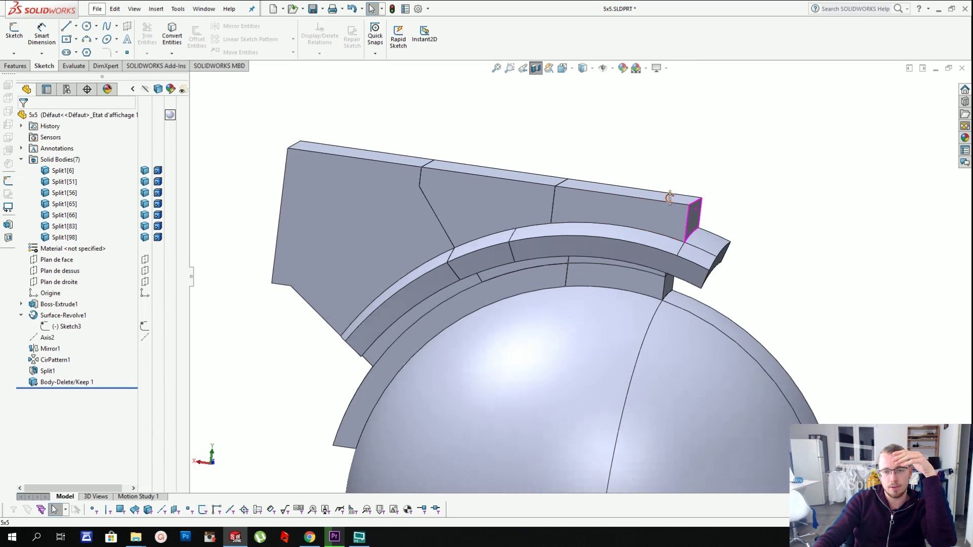
middle_click_drag(670, 198, 500, 180)
scroll(825, 249, "down", 4)
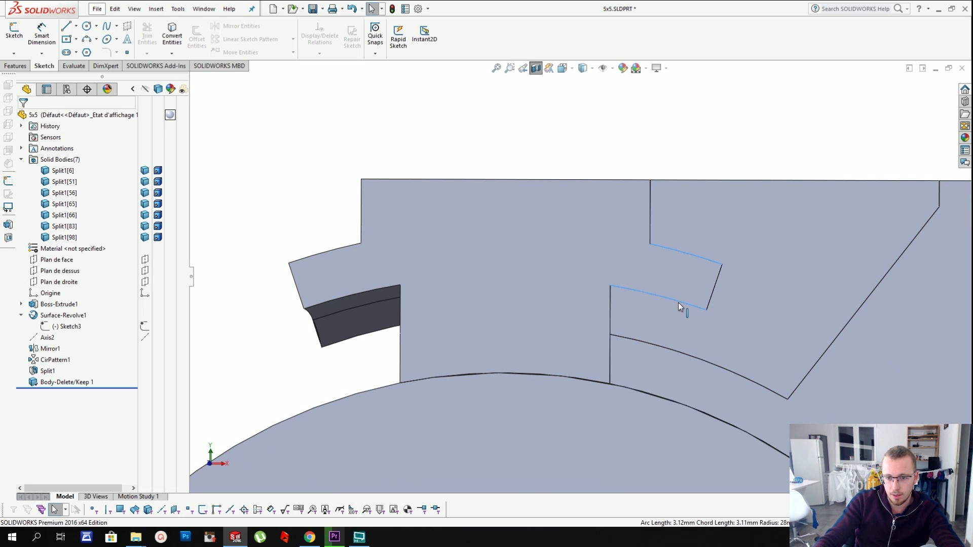
- Check the arc edges above and below the interlocking tongue and the neighbouring piece's cut face in the section
left_click(666, 249)
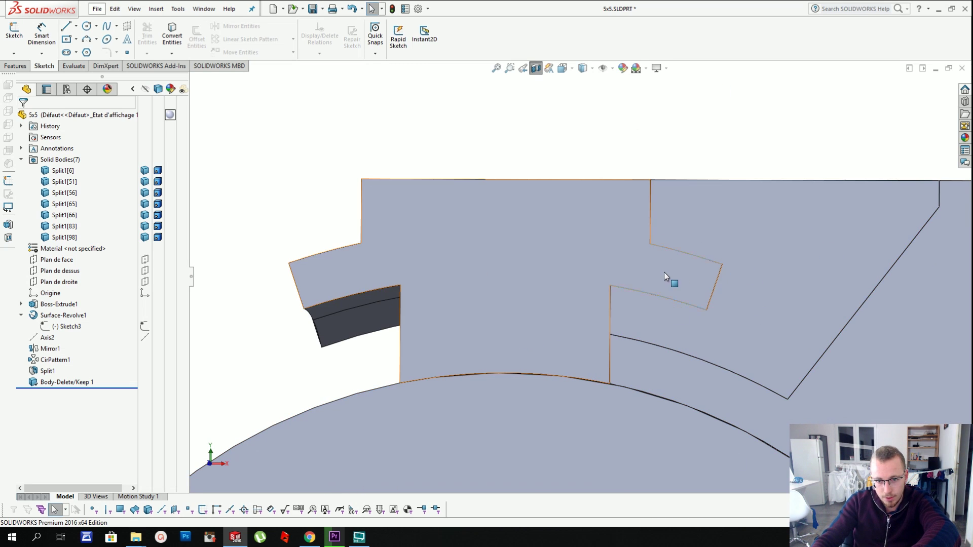
left_click(661, 296, "ctrl")
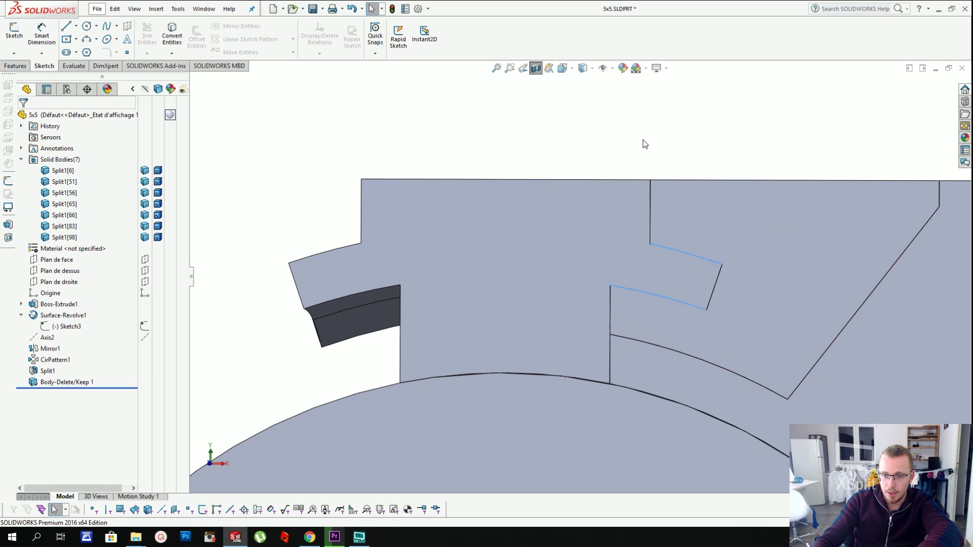
scroll(716, 290, "up", 4)
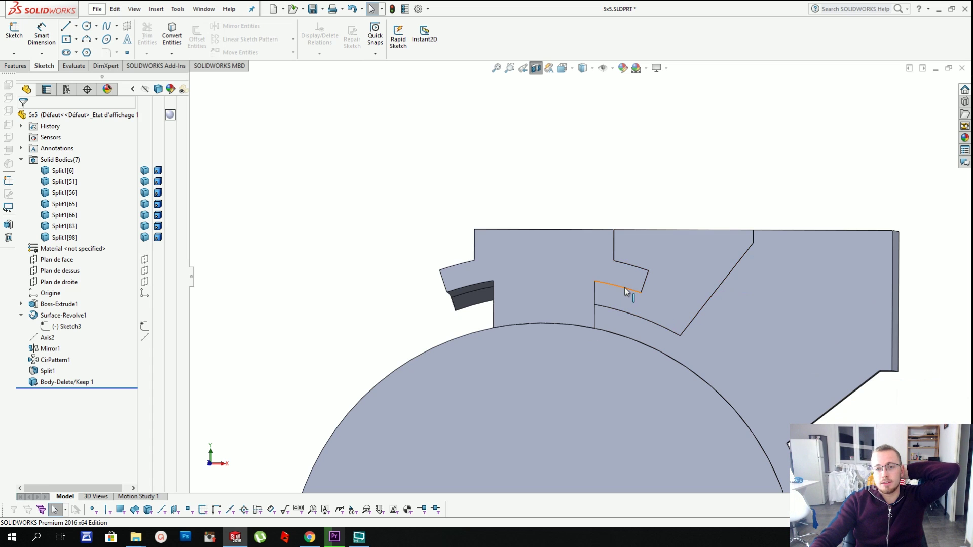
scroll(625, 289, "down", 4)
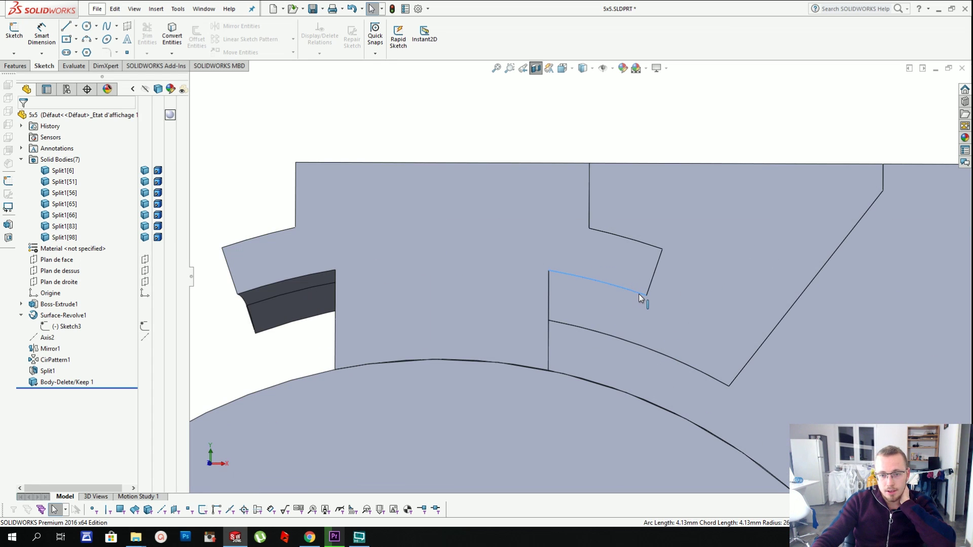
left_click(726, 255)
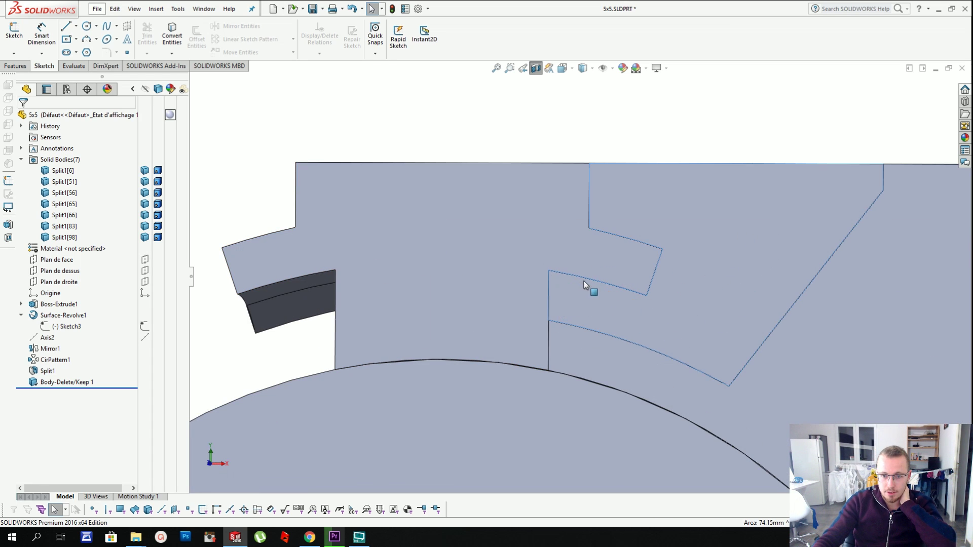
left_click(629, 239)
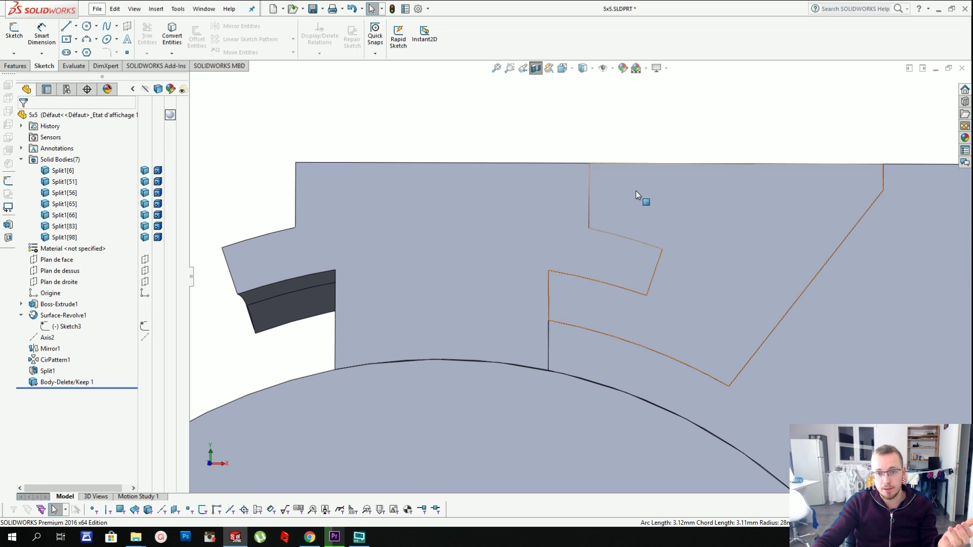
- Turn off the section view to display the complete kept pieces again
middle_click_drag(635, 191, 768, 271)
scroll(765, 274, "up", 2)
scroll(679, 297, "down", 3)
scroll(617, 242, "up", 2)
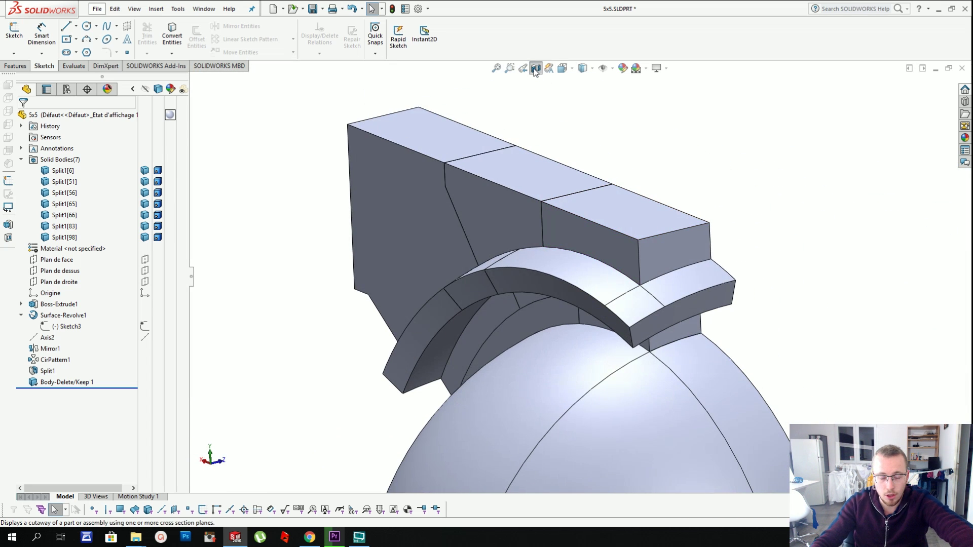
left_click(535, 69)
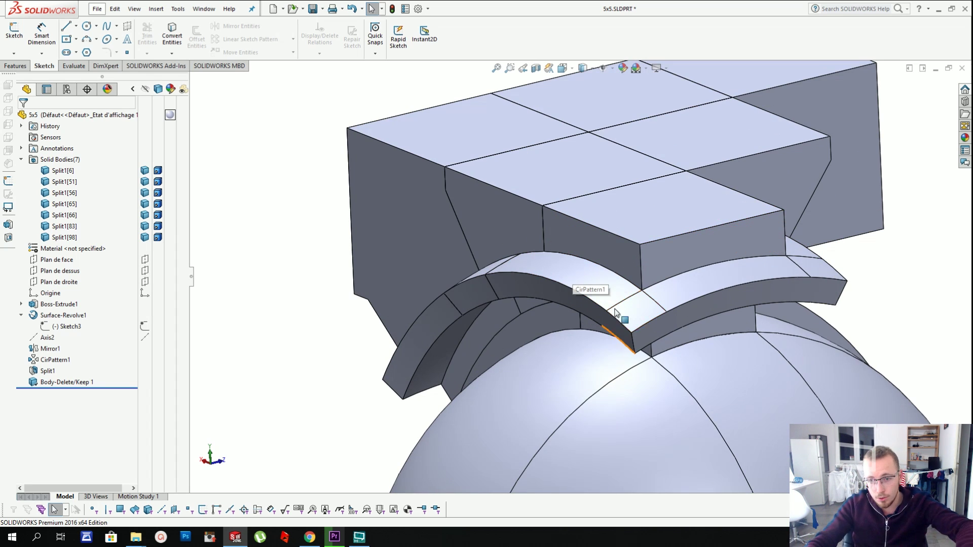
- Select the curved upper faces of the flange under the corner-side piece Split1[83]
right_click(579, 283)
left_click(648, 294)
left_click(646, 318, "ctrl")
left_click(691, 288, "ctrl")
left_click(815, 267, "ctrl")
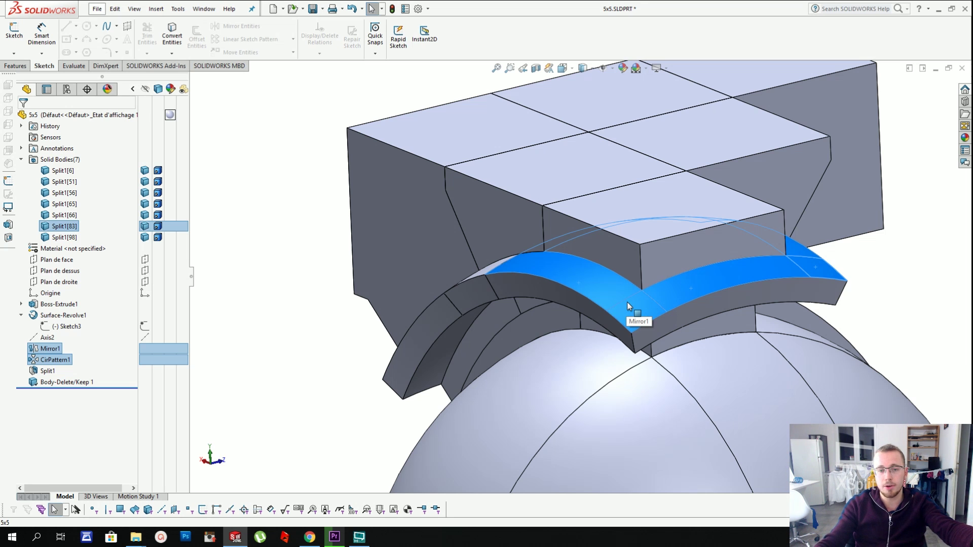
- Isolate the flanged block body Split1[83] that sits directly above the sphere
scroll(621, 303, "up", 4)
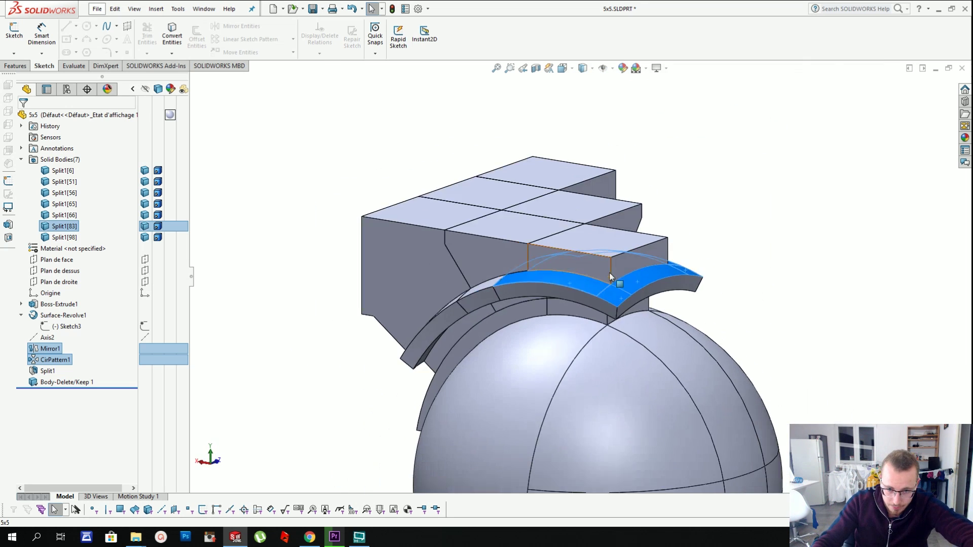
scroll(569, 234, "down", 5)
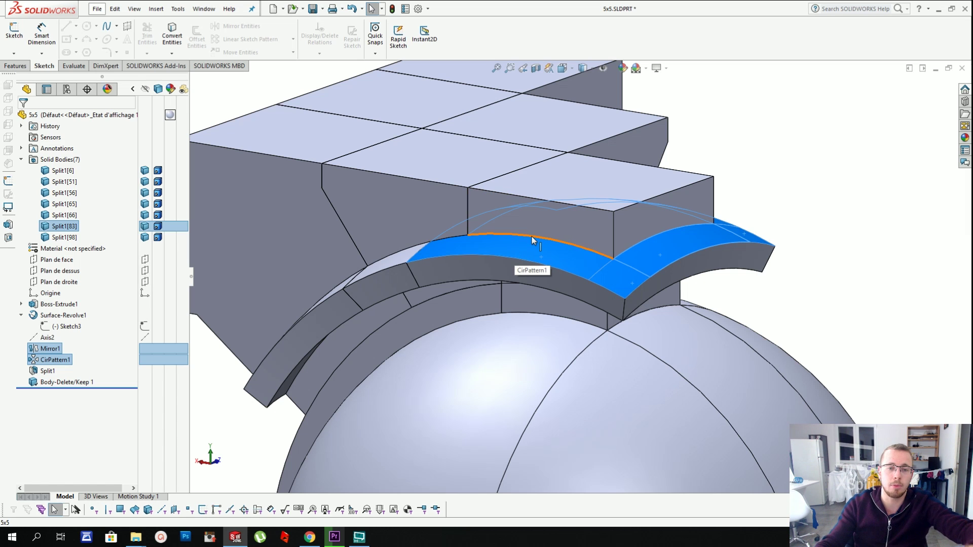
scroll(532, 237, "up", 3)
middle_click_drag(536, 249, 565, 272)
scroll(566, 272, "down", 3)
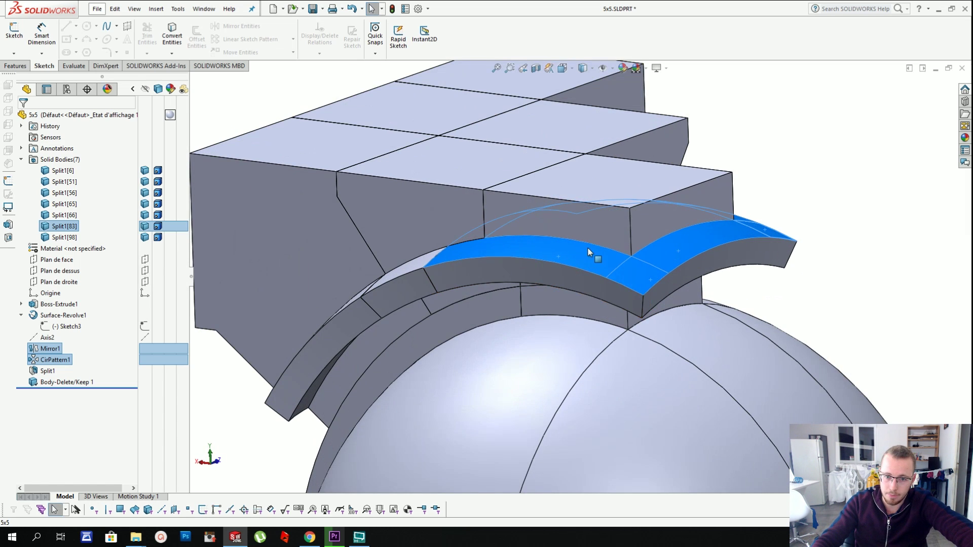
right_click(584, 248)
left_click(728, 309)
right_click(602, 239)
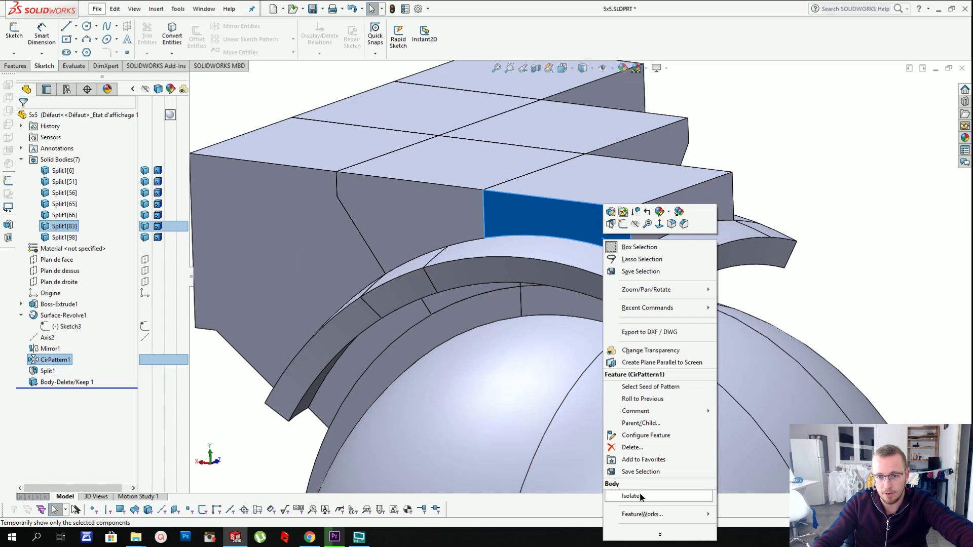
left_click(611, 496)
- Start a Move Face offset on the four upper curved faces of the isolated block's flange
left_click(156, 8)
mouse_move(202, 115)
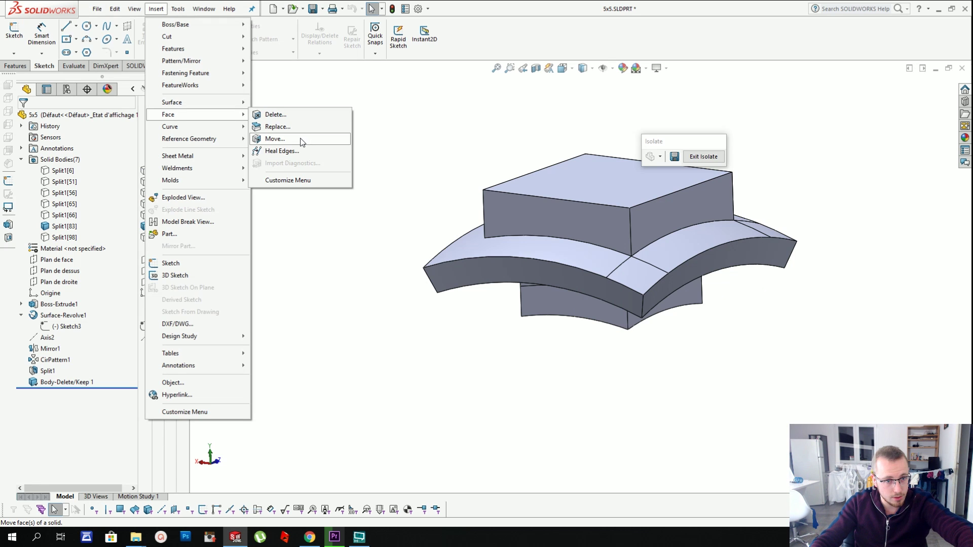
left_click(299, 140)
left_click(507, 248)
left_click(642, 279)
left_click(764, 230)
middle_click_drag(765, 233, 714, 241)
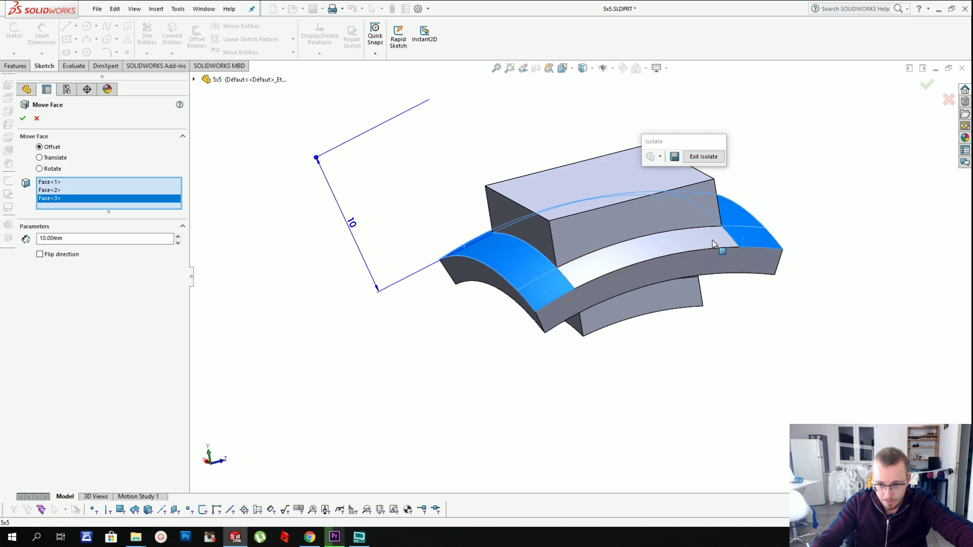
left_click(712, 239)
- Offset the selected flange faces by 0.5 mm with the direction flipped and exit the isolated view
left_click(63, 264)
left_click_drag(121, 247, 4, 253)
type("0.5")
mouse_move(401, 234)
middle_mouse_down()
mouse_move(380, 231)
mouse_move(411, 226)
middle_mouse_up()
scroll(417, 249, "down", 4)
key("Return")
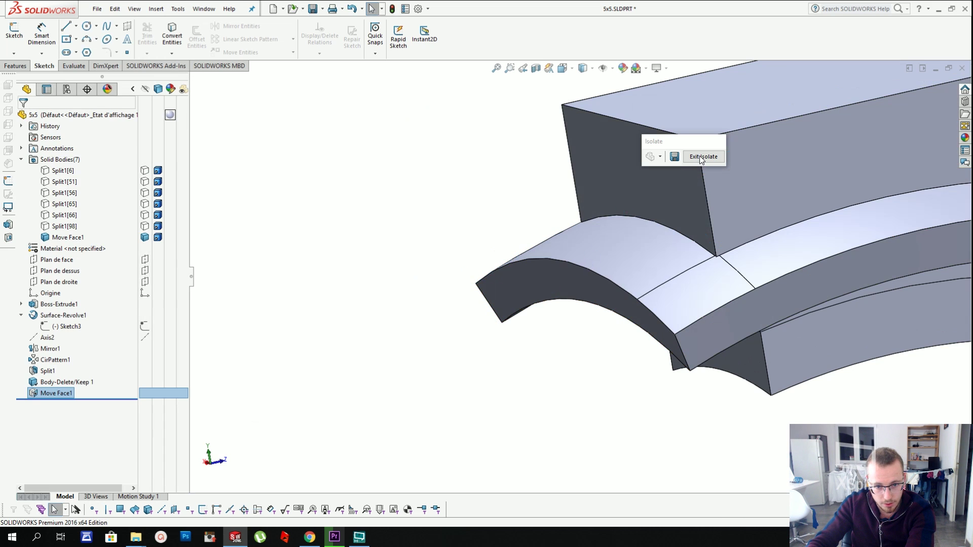
left_click(704, 156)
- Isolate the adjacent block body Split1[66] in the front row
scroll(605, 205, "up", 5)
right_click(560, 241)
left_click(555, 229)
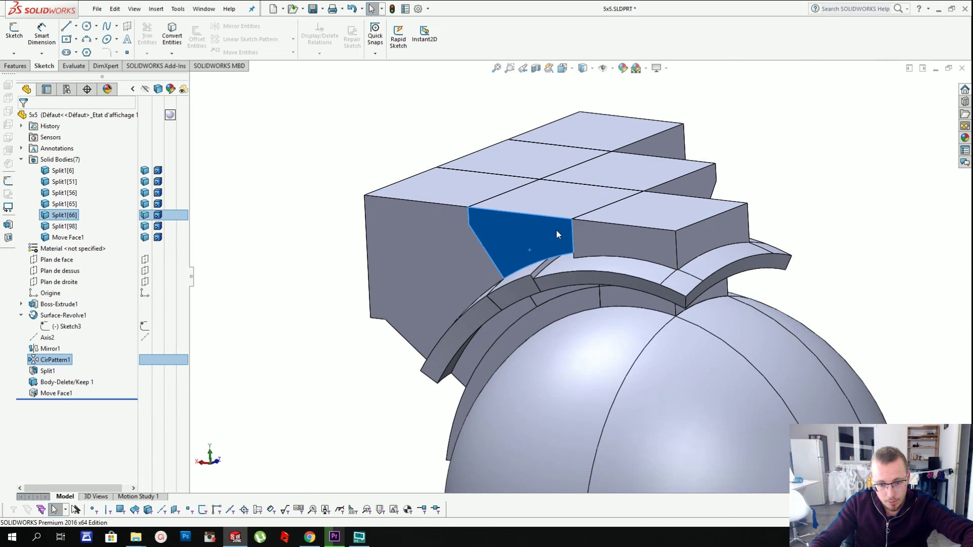
middle_click_drag(552, 323, 540, 339)
- Offset the top faces of the block's two side tabs by 0.5 mm with flipped direction, and exit isolation
left_click(616, 187)
left_click(516, 317, "ctrl")
left_click(160, 9)
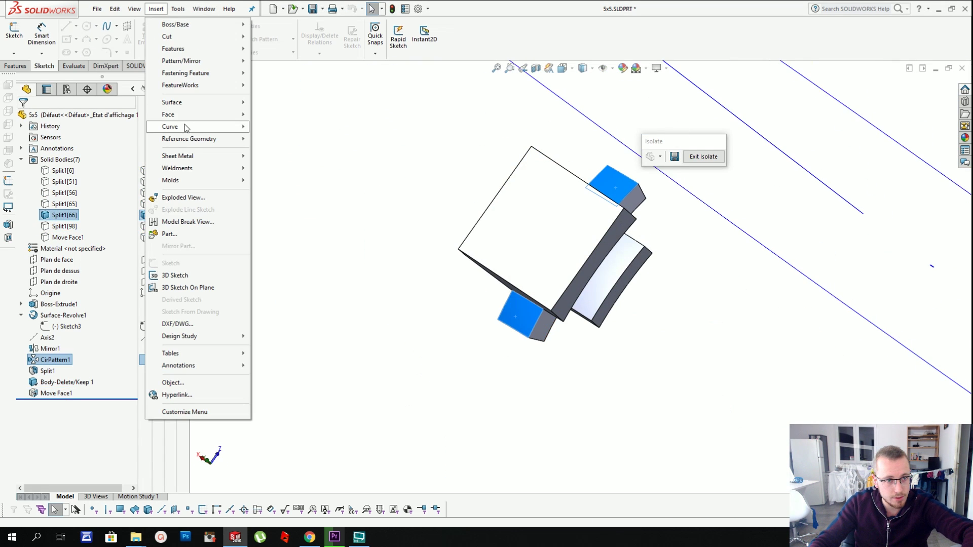
mouse_move(214, 120)
left_click(275, 138)
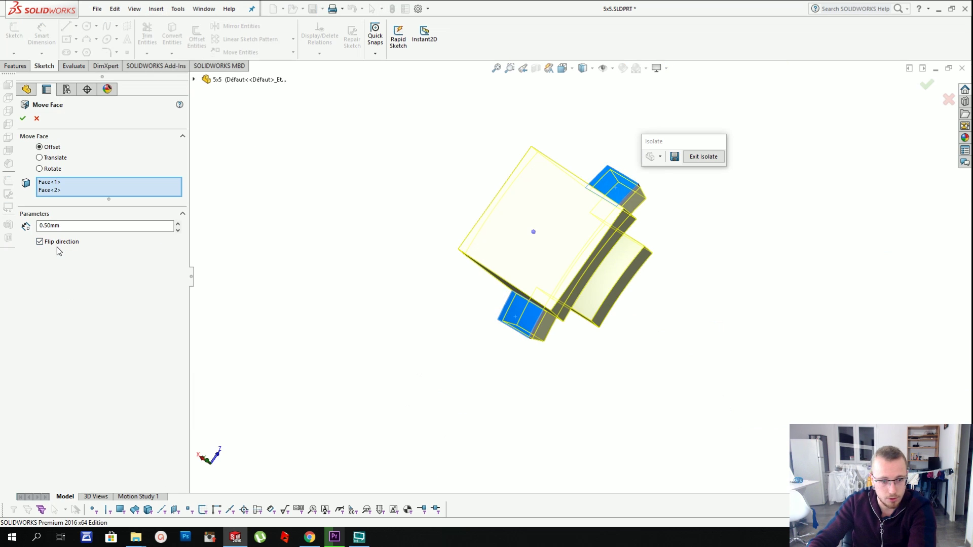
key("Return")
left_click(696, 159)
- Isolate body Split1[51] and offset the outer curved faces of its two side tabs by 0.5 mm using Move Face
right_click(478, 169)
left_click(525, 416)
left_click(439, 321)
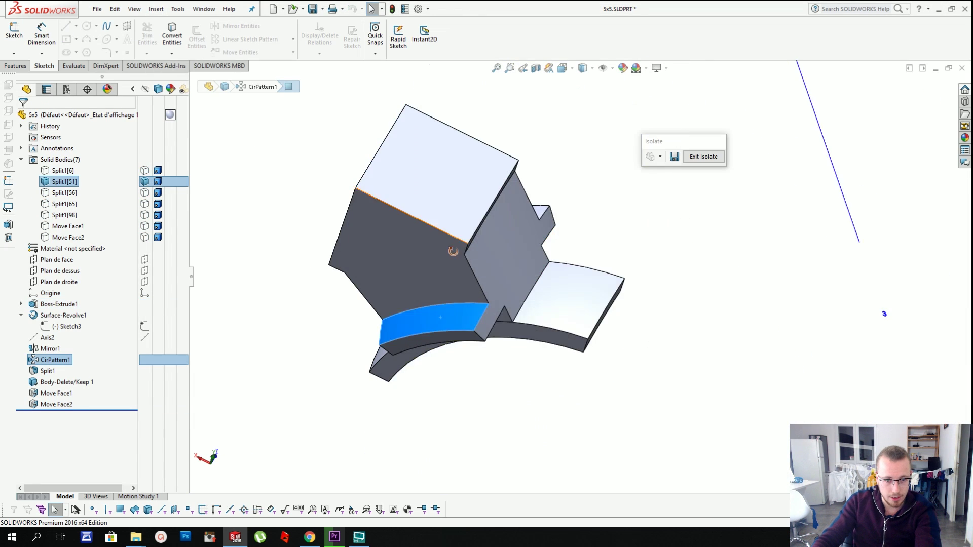
middle_click_drag(452, 251, 439, 269)
left_click(525, 213, "ctrl")
left_click(161, 11)
mouse_move(203, 114)
left_click(273, 141)
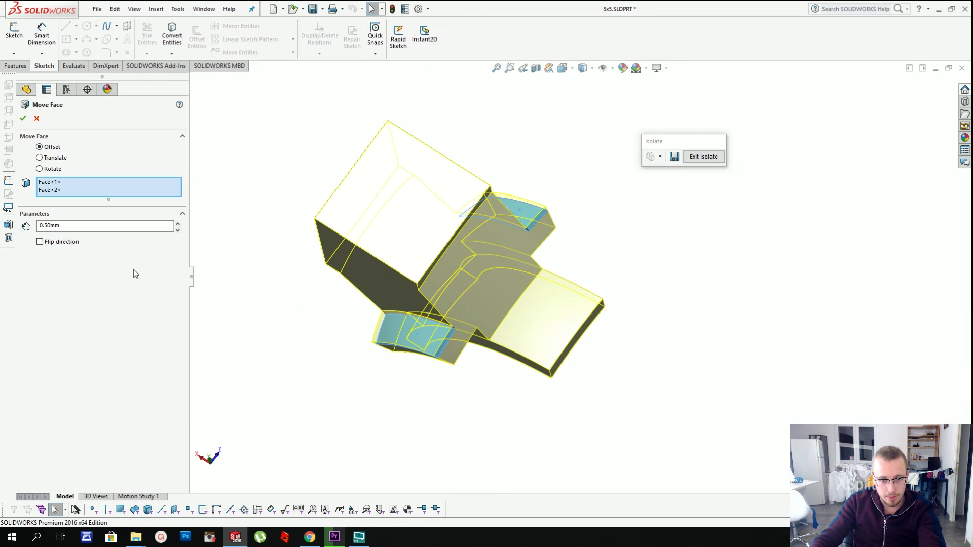
key("Return")
left_click(706, 158)
- Isolate the Move Face2 block body to work on its lower curved foot
right_click(533, 209)
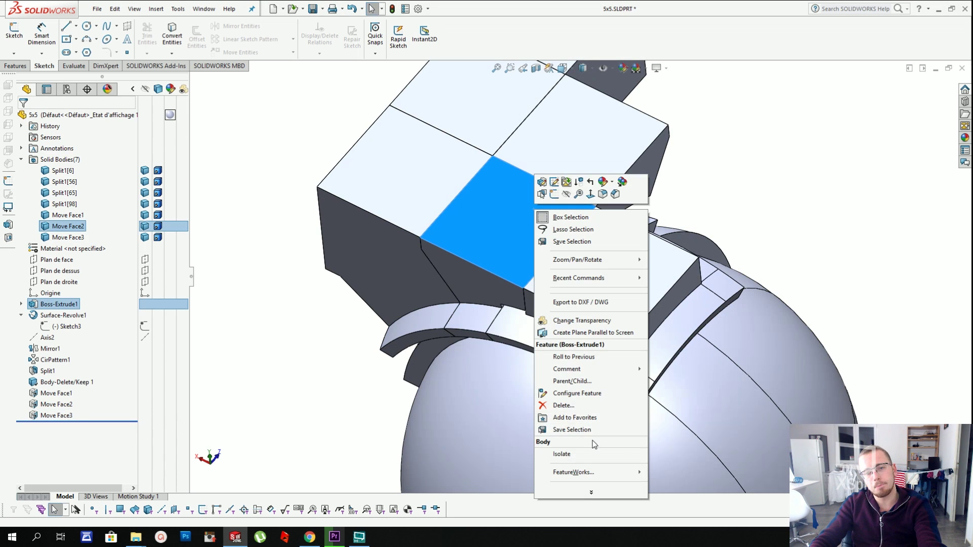
left_click(583, 454)
middle_click_drag(538, 335, 533, 303)
scroll(534, 303, "down", 6)
- Offset the upper curved face of the block's lower foot by 0.001 mm with flipped direction using Move Face
left_click(543, 267)
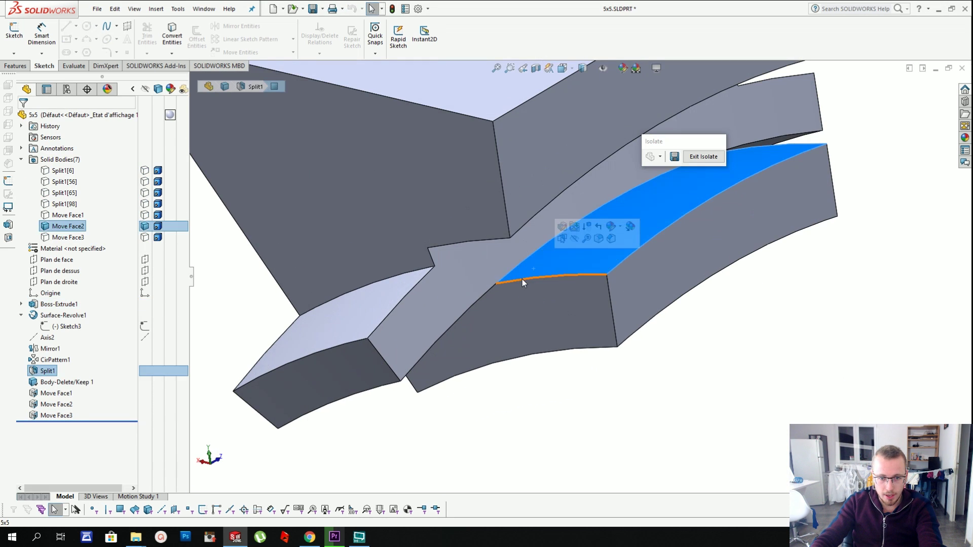
left_click(521, 280)
left_click(520, 287)
middle_click_drag(520, 287, 512, 406)
left_click(472, 321)
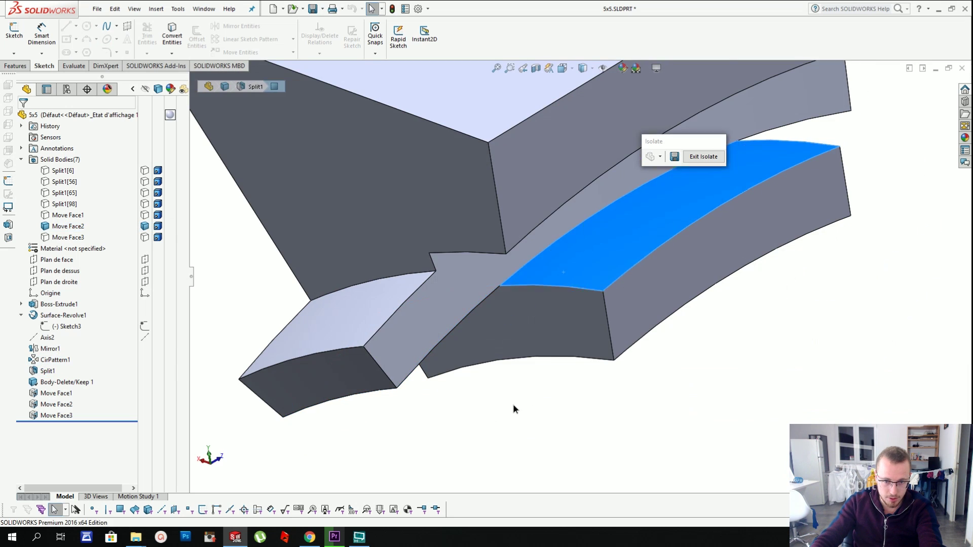
left_click(155, 9)
mouse_move(168, 114)
left_click(299, 138)
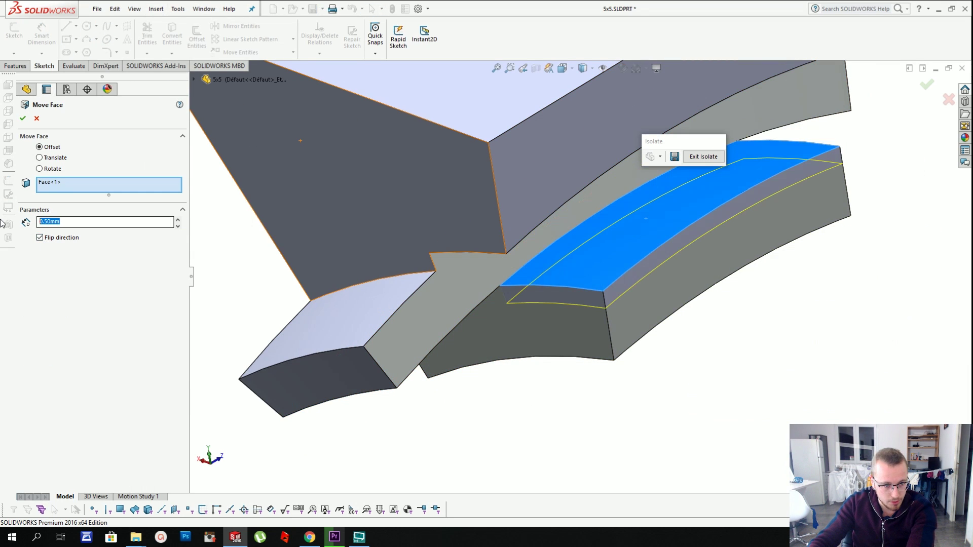
type("0.001")
key("Return")
key("Return")
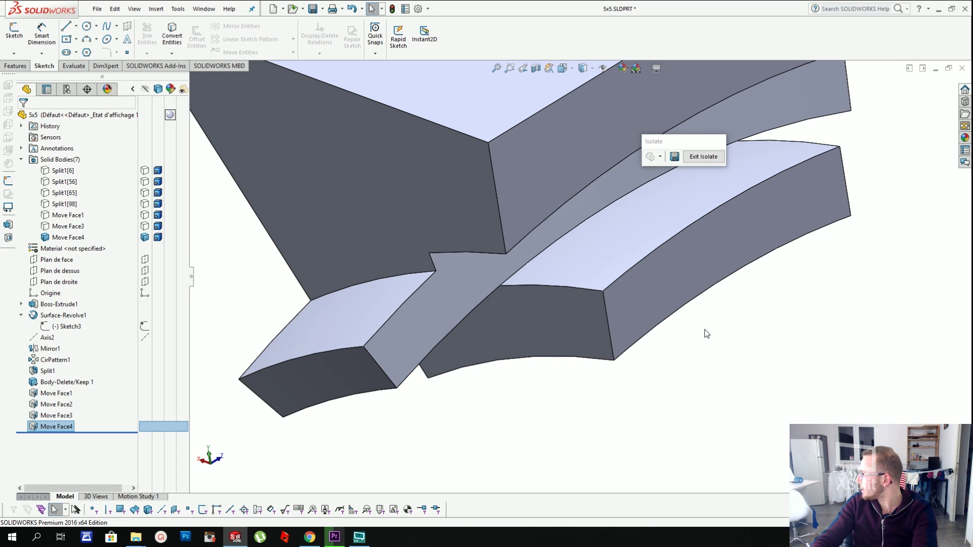
left_click(157, 9)
mouse_move(177, 50)
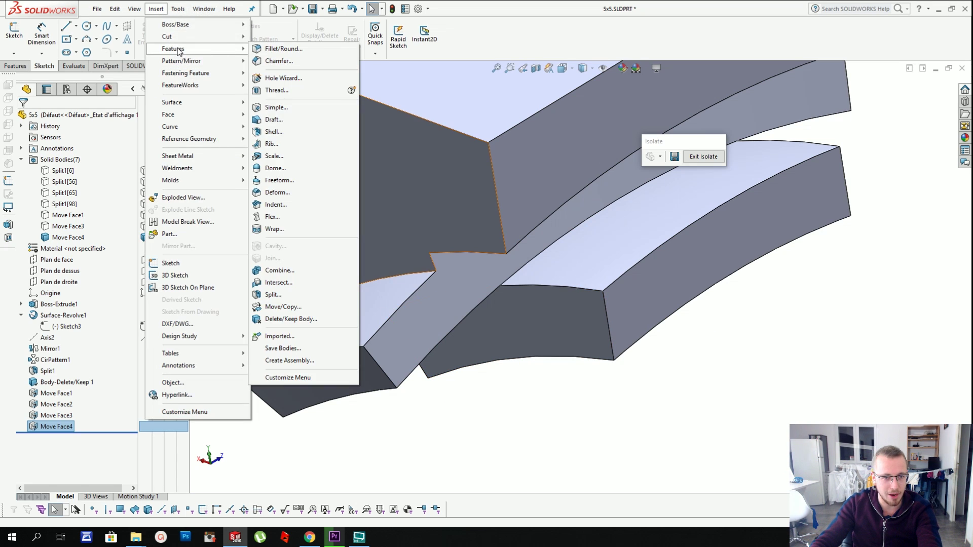
left_click(288, 53)
scroll(500, 318, "up", 3)
middle_click_drag(480, 218, 466, 255)
scroll(536, 169, "up", 2)
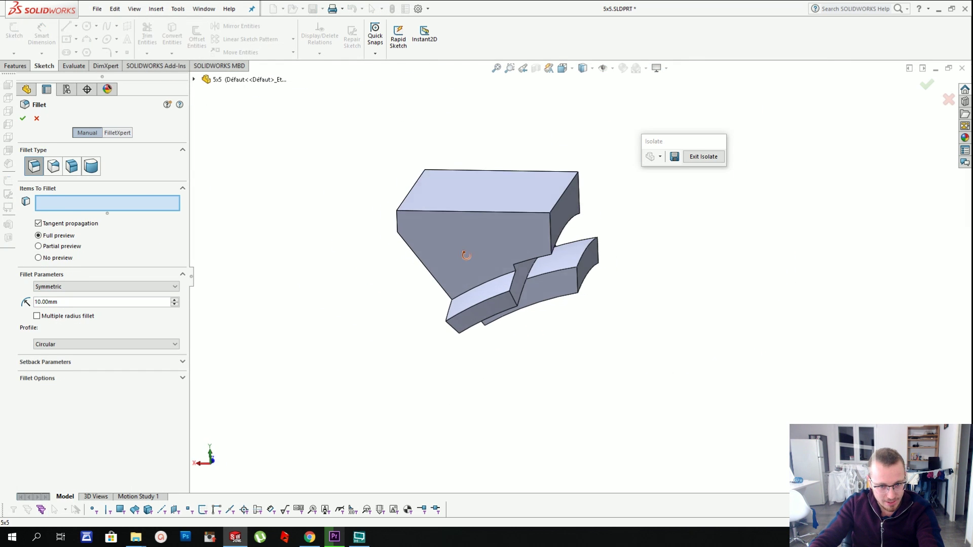
key("Escape")
- Inspect the gaps around the offset flanges and the contact between the block pieces and the sphere
scroll(567, 276, "up", 5)
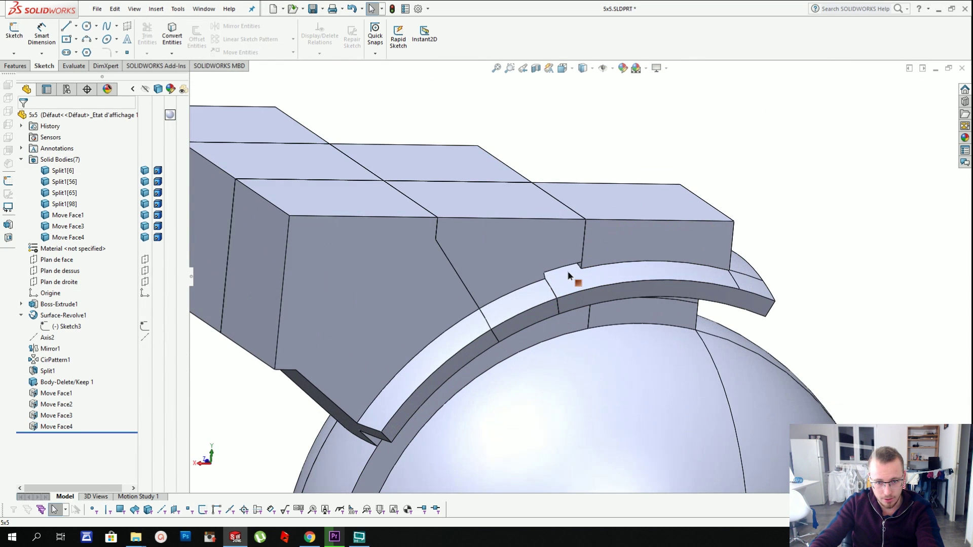
left_click(467, 326)
left_click(522, 302)
middle_click_drag(522, 302, 522, 214)
scroll(264, 356, "down", 6)
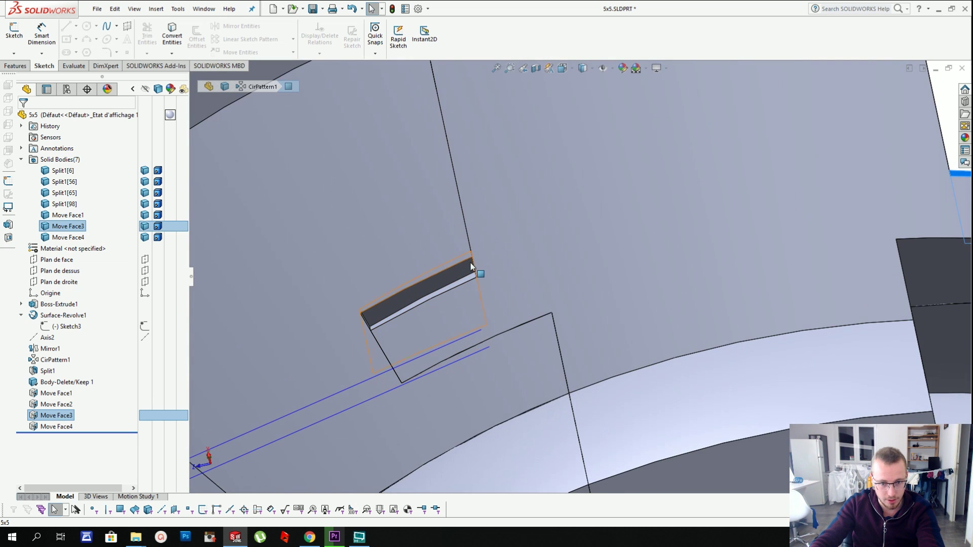
scroll(471, 266, "up", 6)
middle_click_drag(515, 269, 747, 356)
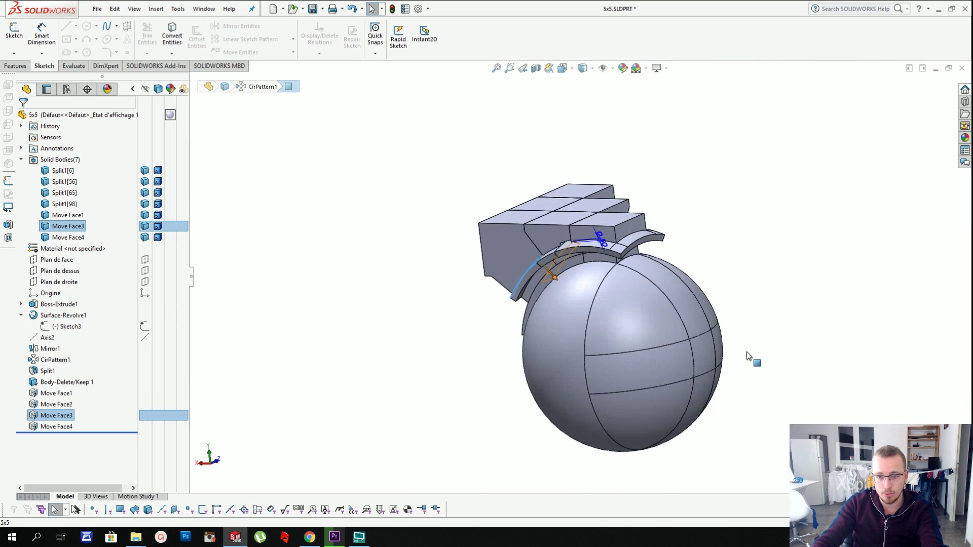
scroll(747, 353, "down", 1)
left_click(748, 354)
left_click(156, 9)
middle_click_drag(477, 350, 532, 274)
left_click(535, 268)
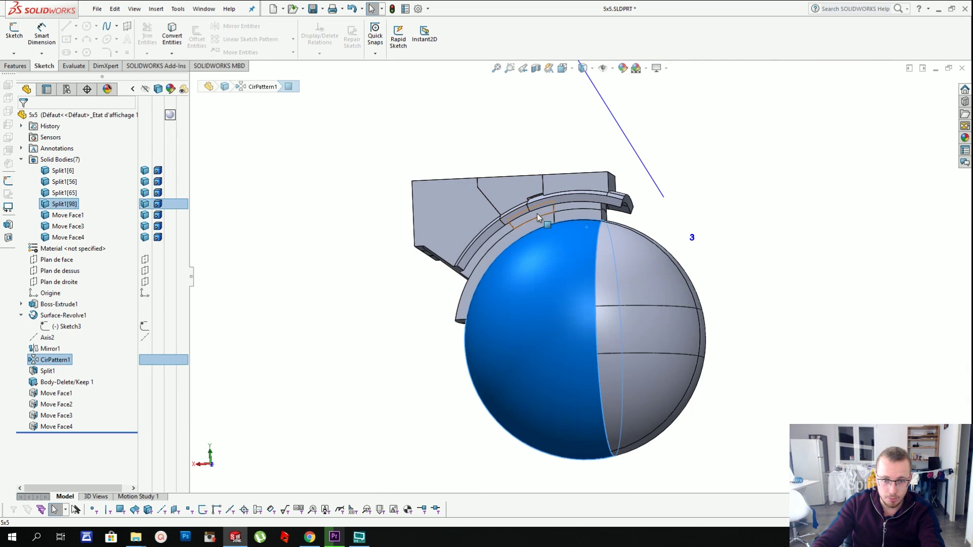
left_click(673, 203)
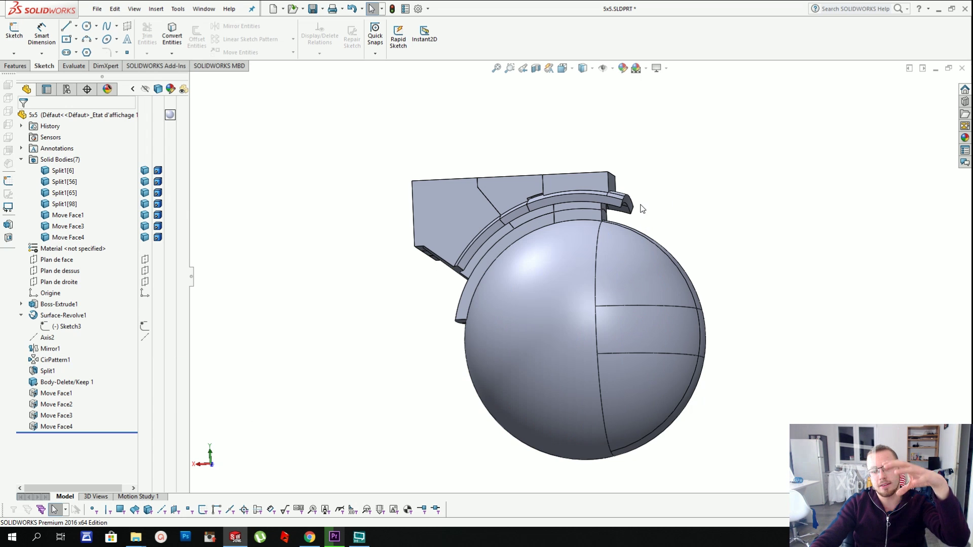
- Start a Move Face offset and select the sphere's ten outer faces
left_click(156, 9)
mouse_move(185, 113)
left_click(273, 126)
left_click(576, 285)
left_click(630, 277)
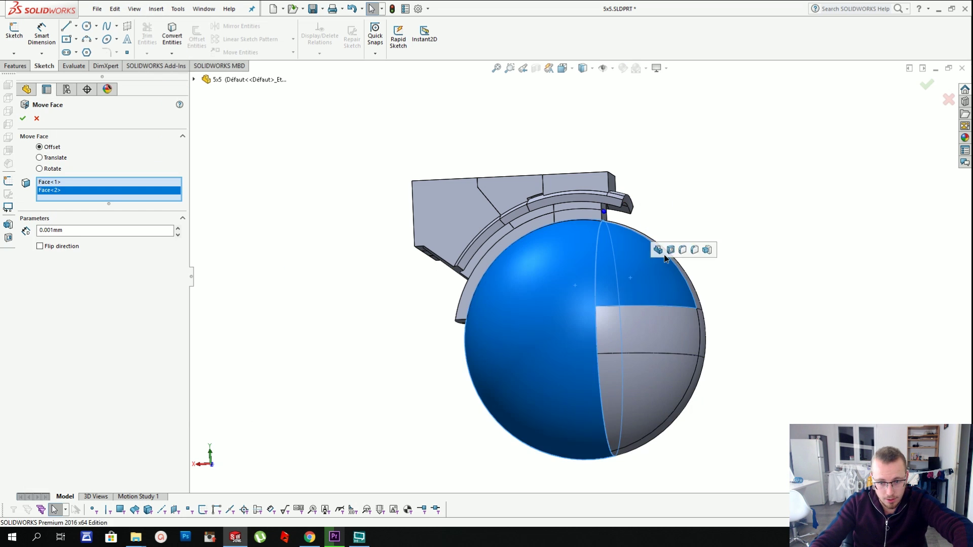
left_click(642, 336)
left_click(644, 365)
middle_click_drag(696, 330, 642, 337)
left_click(643, 338)
left_click(644, 339)
left_click(656, 309)
left_click(665, 335)
left_click(637, 305)
left_click(651, 345)
left_click(635, 400)
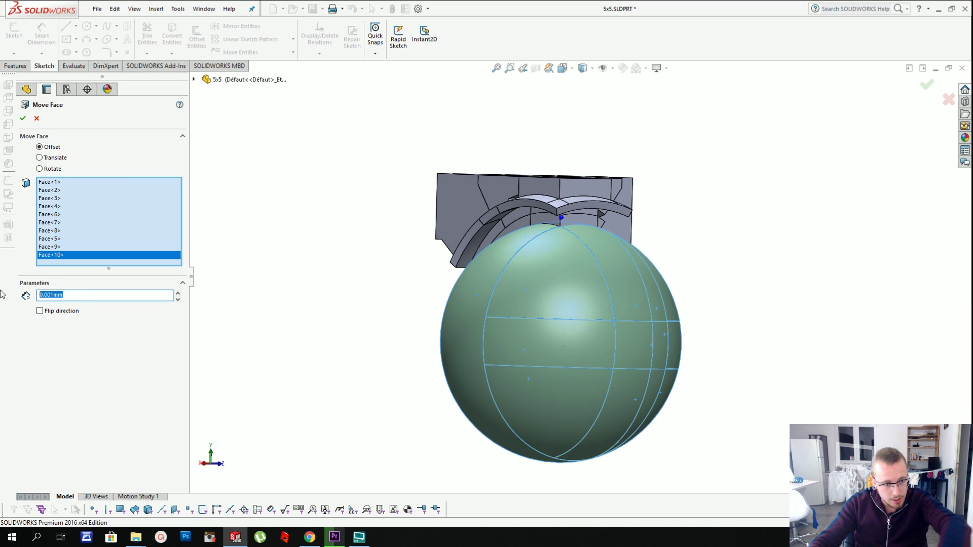
- Offset the selected sphere faces by 0.5 mm with the direction flipped
type("0.5")
key("Return")
left_click(55, 311)
middle_click_drag(701, 314, 578, 284)
key("Return")
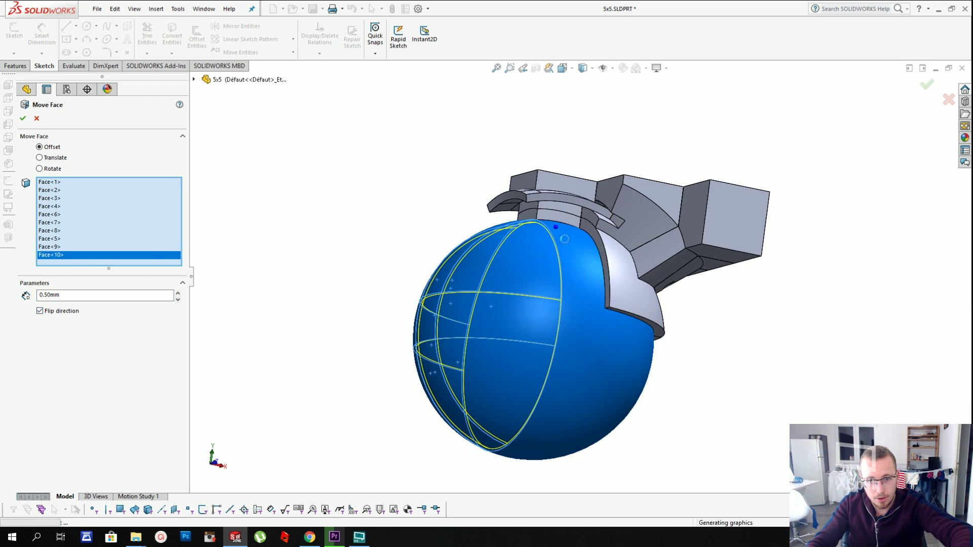
- Examine the clearance between the shrunken sphere and the surrounding pieces from several angles
scroll(539, 221, "down", 4)
scroll(539, 221, "down", 3)
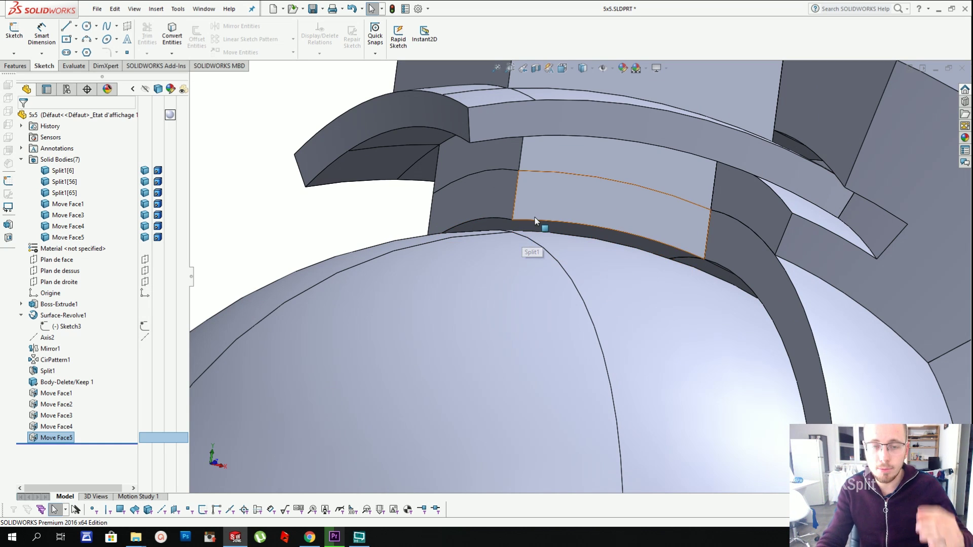
scroll(539, 191, "up", 6)
scroll(616, 281, "down", 2)
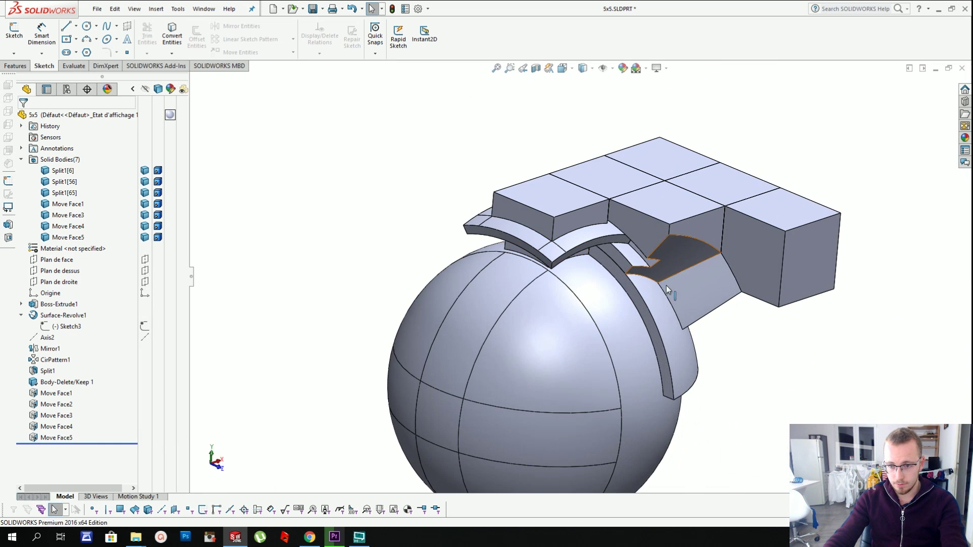
scroll(603, 157, "up", 3)
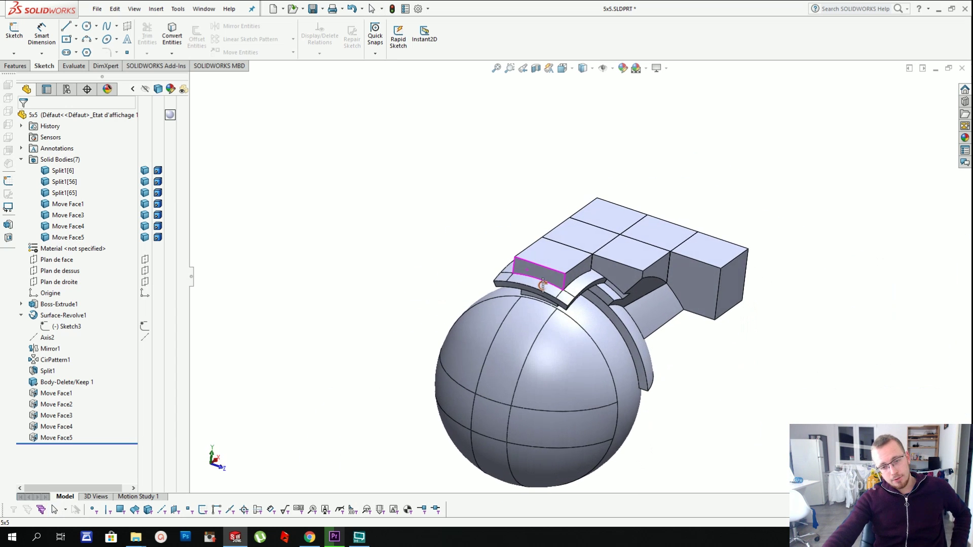
scroll(543, 288, "down", 3)
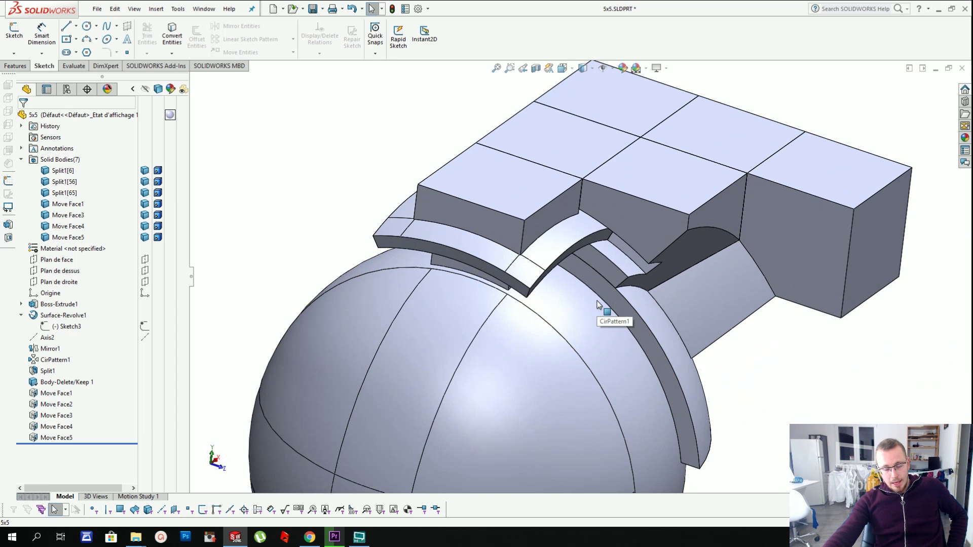
scroll(621, 269, "up", 2)
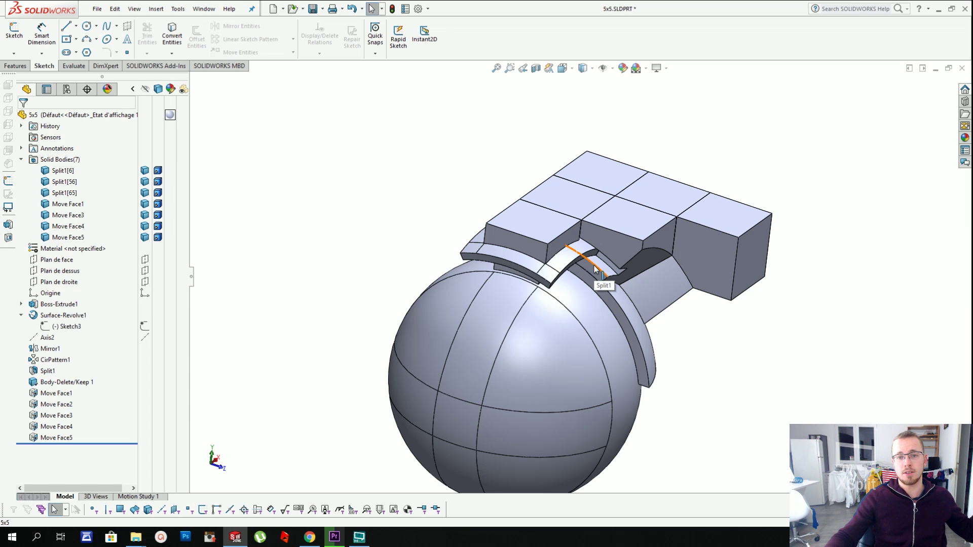
middle_click_drag(594, 266, 680, 349)
scroll(679, 349, "up", 2)
scroll(679, 350, "down", 1)
middle_click_drag(557, 369, 539, 223)
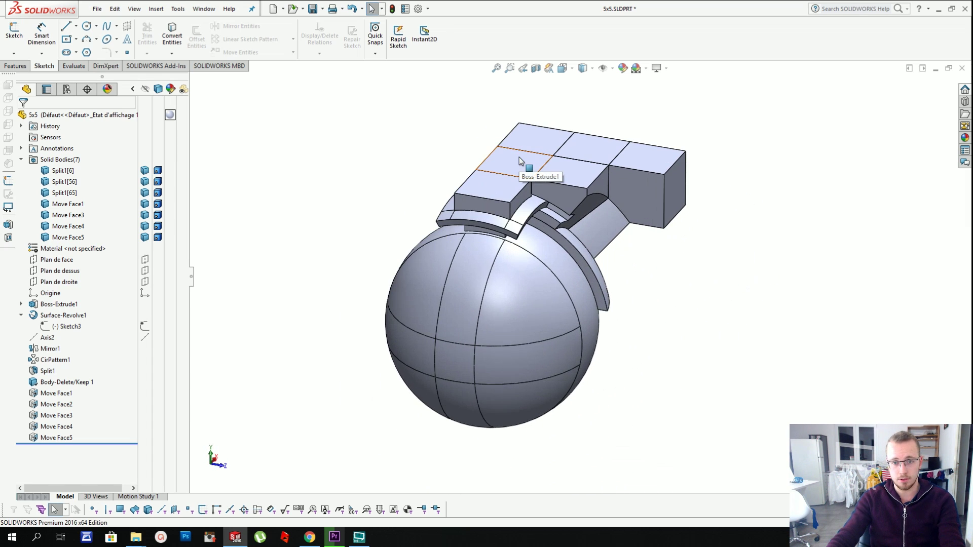
right_click(561, 196)
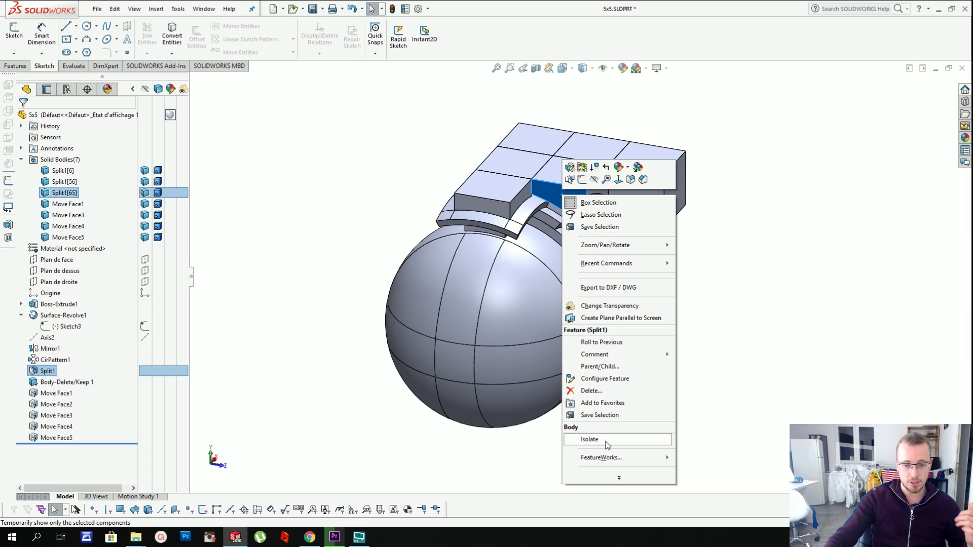
left_click(746, 380)
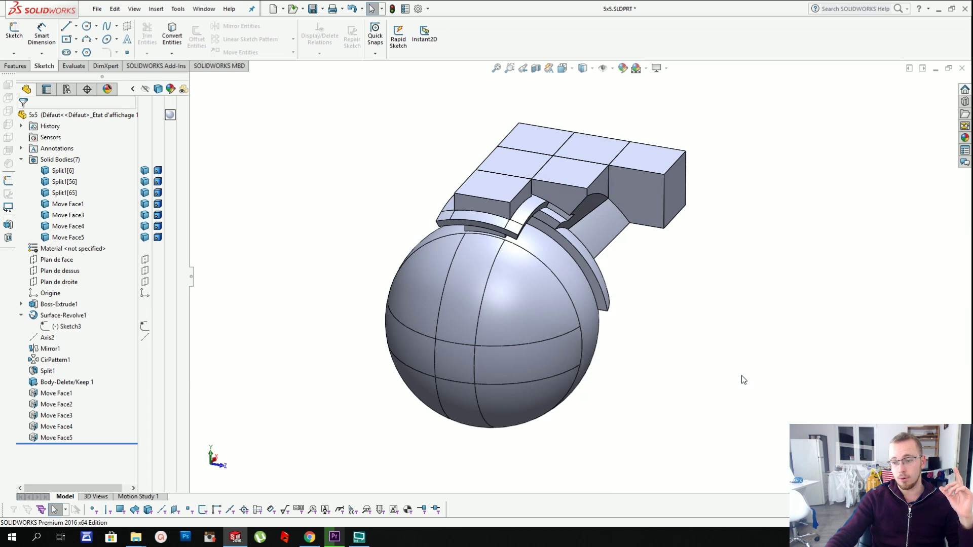
- Isolate the corner piece so that only its cube, stem and curved flange are displayed
right_click(565, 189)
left_click(724, 324)
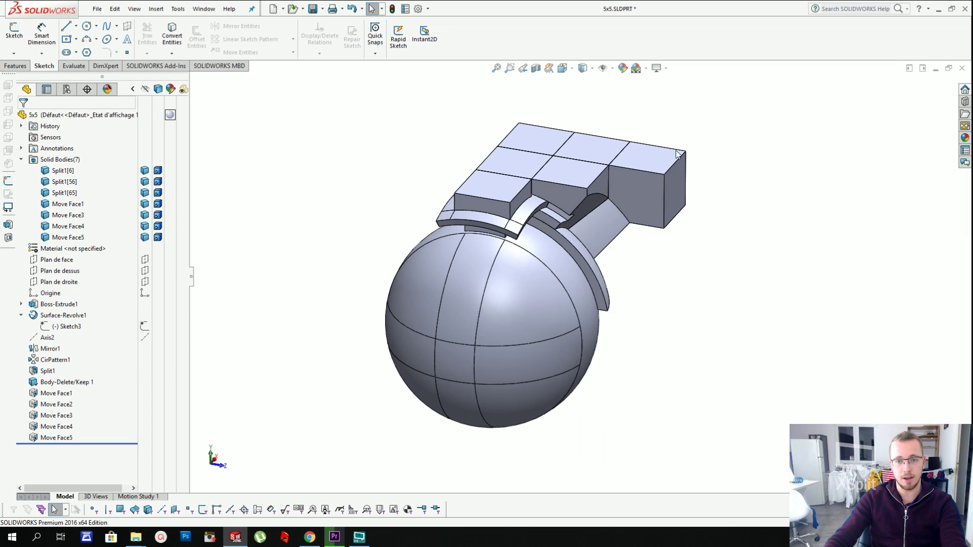
scroll(643, 148, "down", 1)
right_click(636, 195)
left_click(664, 441)
- Start a 1 mm Fillet and select four edges along the corner piece's stem and the adjoining cube
left_click(156, 9)
mouse_move(193, 51)
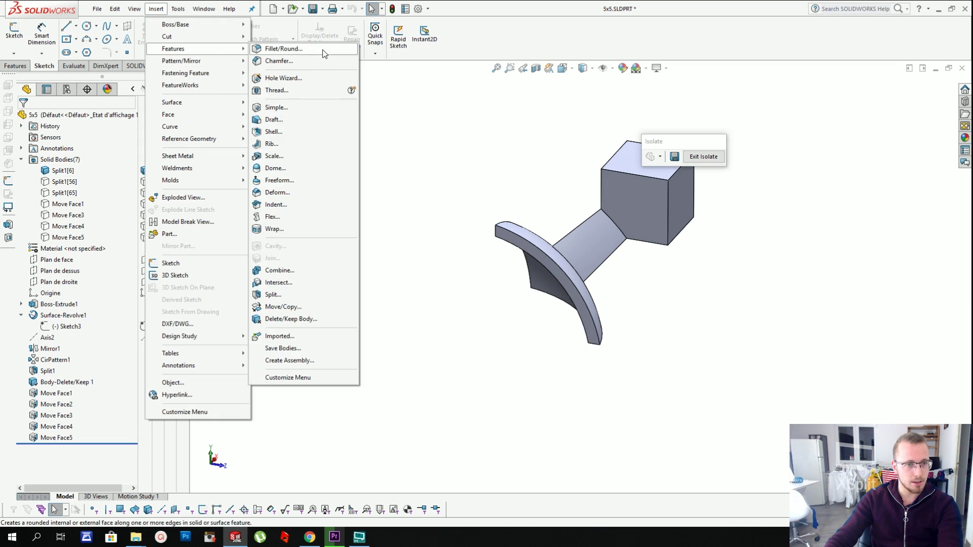
left_click(284, 50)
scroll(600, 194, "down", 1)
left_click(578, 198)
type("1.00mm")
left_click(630, 261)
left_click(560, 236)
left_click(596, 270)
middle_click_drag(710, 325, 619, 247)
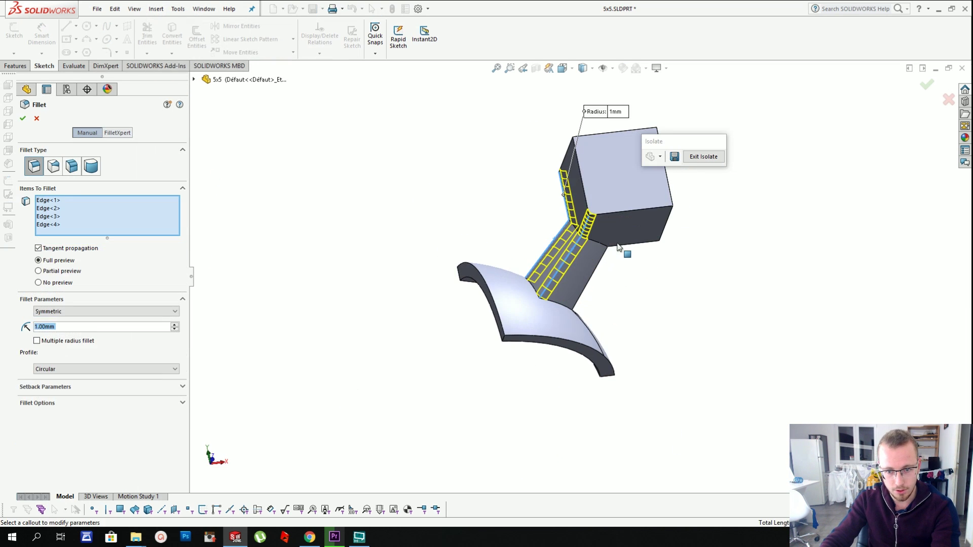
- Add two more stem and cube edges to the selection and fillet all six with a 1.5 mm radius
left_click(618, 244)
left_click(602, 258)
type("1.5")
scroll(603, 253, "down", 3)
middle_click_drag(603, 314, 583, 283)
scroll(583, 287, "up", 2)
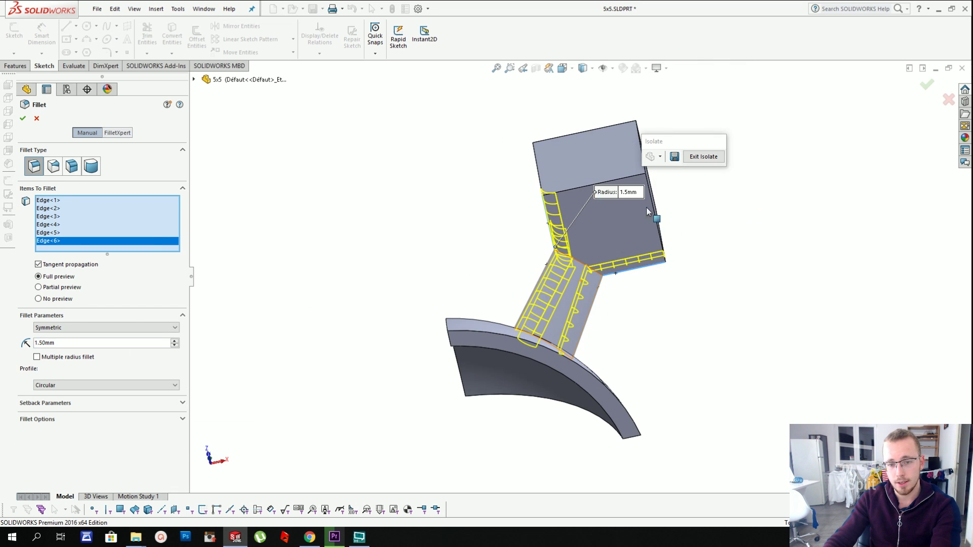
key("Return")
- Fillet the three outer faces of the corner piece's cube with a 1 mm radius
middle_click_drag(647, 213, 474, 234)
key("Return")
left_click(560, 193)
type("1")
middle_click_drag(560, 203, 567, 273)
left_click(572, 269)
left_click(575, 221)
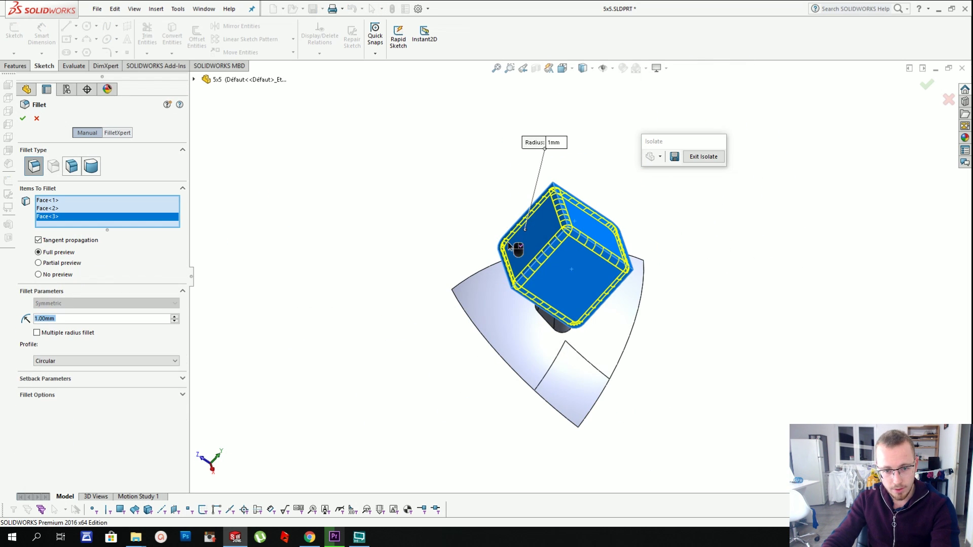
key("Return")
- Round the three corner edges of the curved flange with an 8 mm fillet
middle_click_drag(498, 298, 456, 213)
key("Return")
left_click(429, 361)
type("5")
left_click(627, 431)
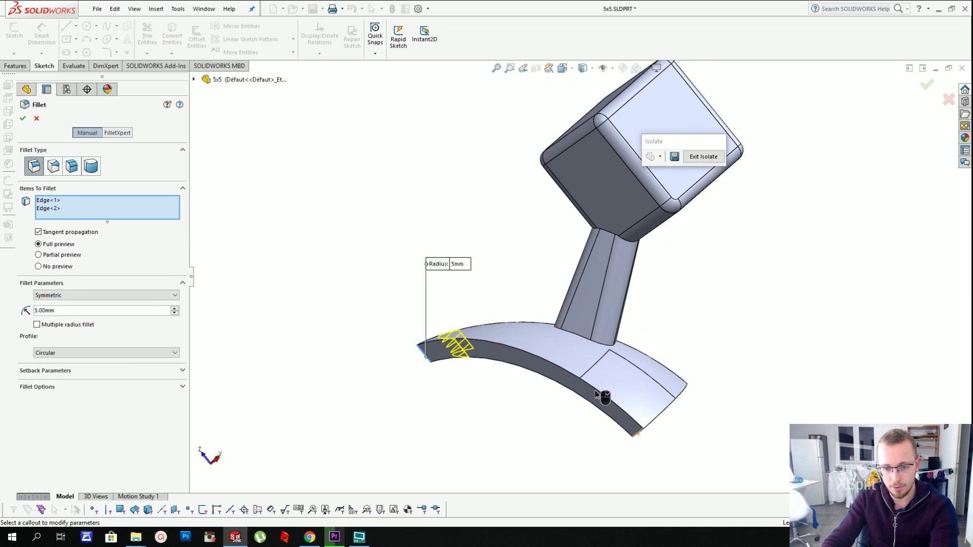
middle_click_drag(595, 390, 507, 393)
left_click(778, 380)
type("8")
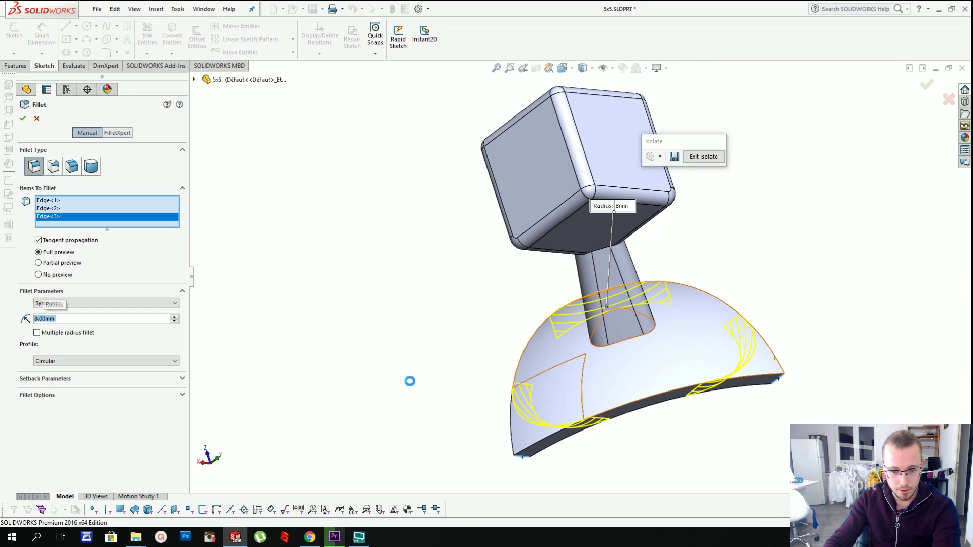
key("Return")
- Fillet the side face of the curved flange around its rim with a 0.7 mm radius
key("Return")
middle_click_drag(561, 369, 576, 397)
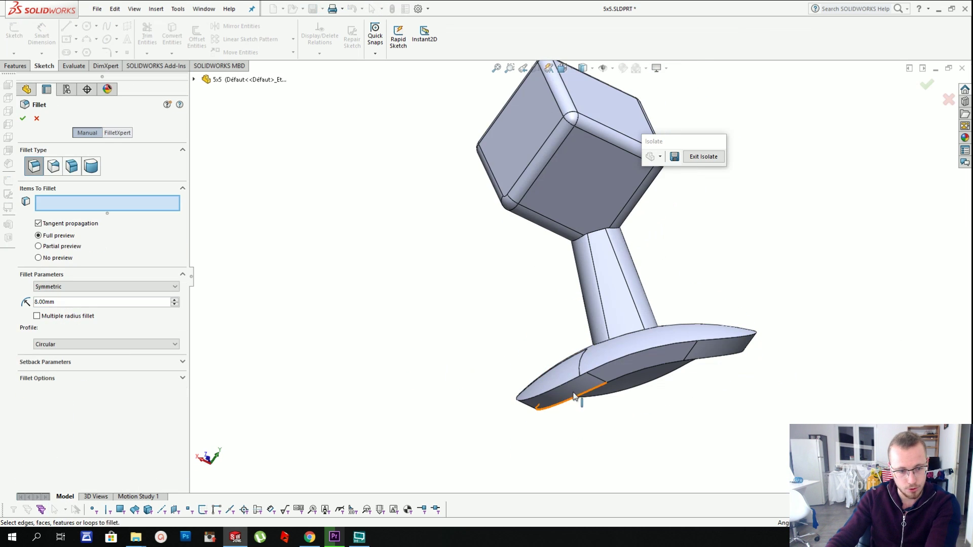
left_click(575, 395)
type("0.7")
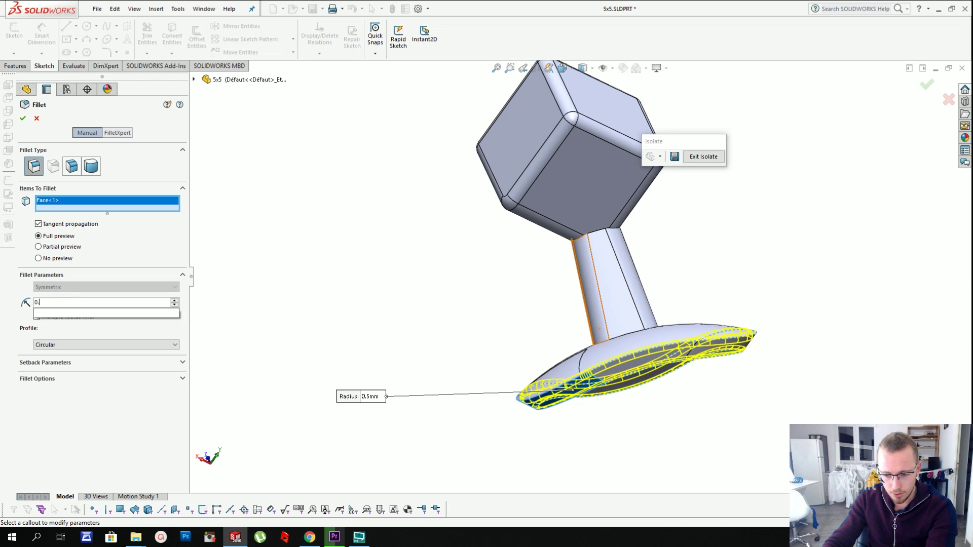
middle_click_drag(573, 394, 689, 307)
scroll(689, 308, "down", 3)
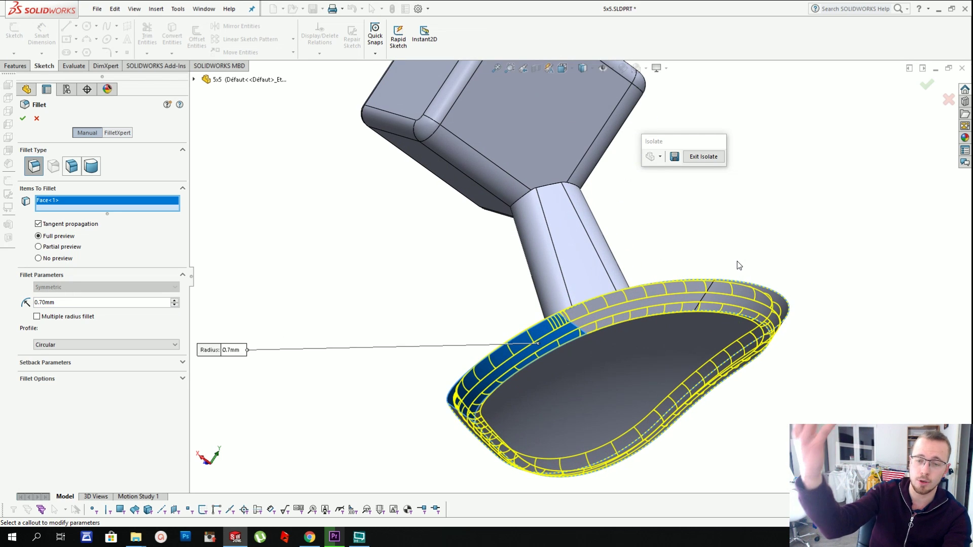
key("Return")
- Hollow the corner piece with a 0.8 mm Shell without removing faces, and exit the isolated view
left_click(155, 8)
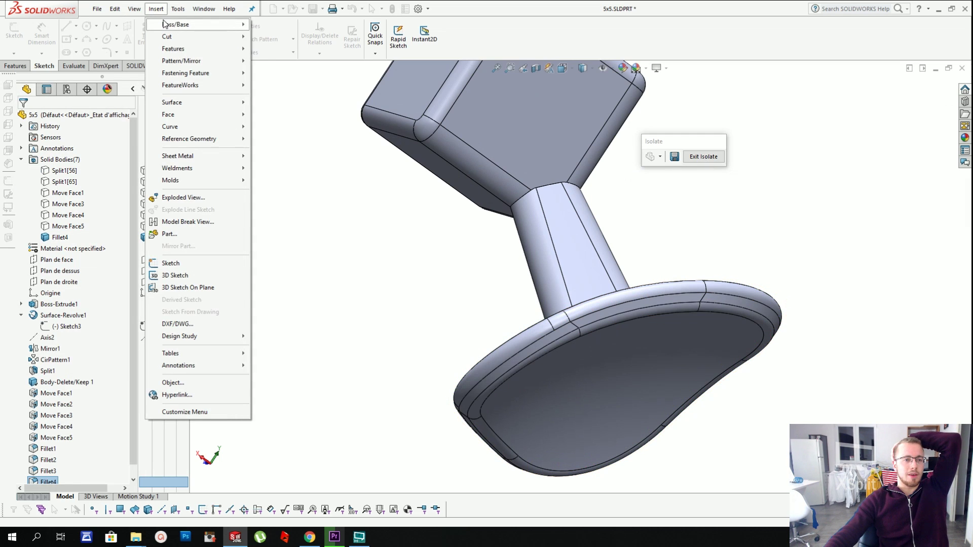
mouse_move(173, 46)
left_click(284, 127)
double_click(50, 147)
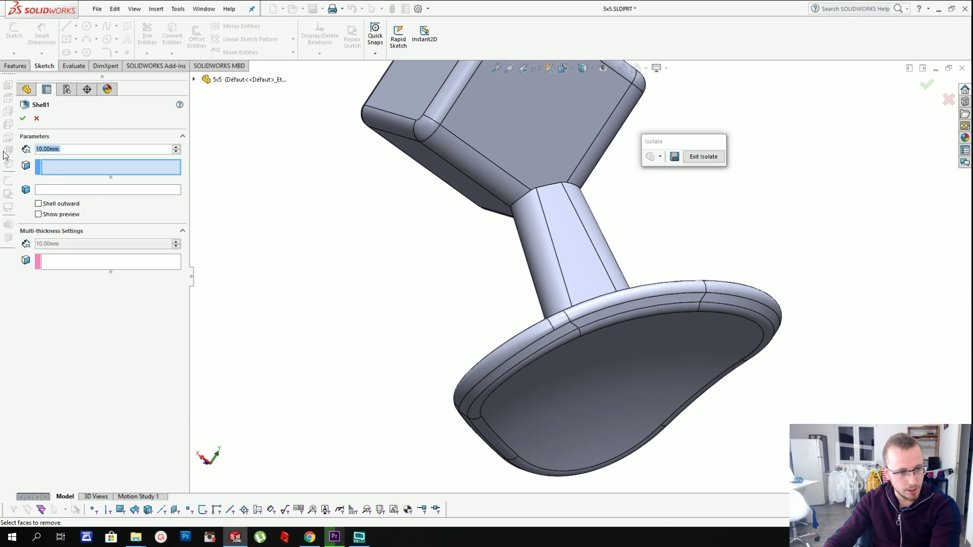
type(".8")
key("Return")
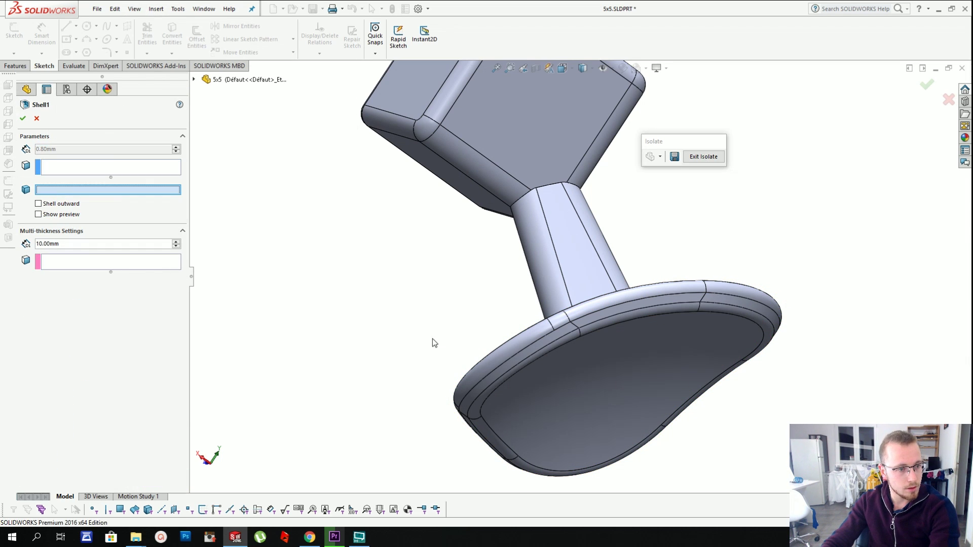
left_click(701, 157)
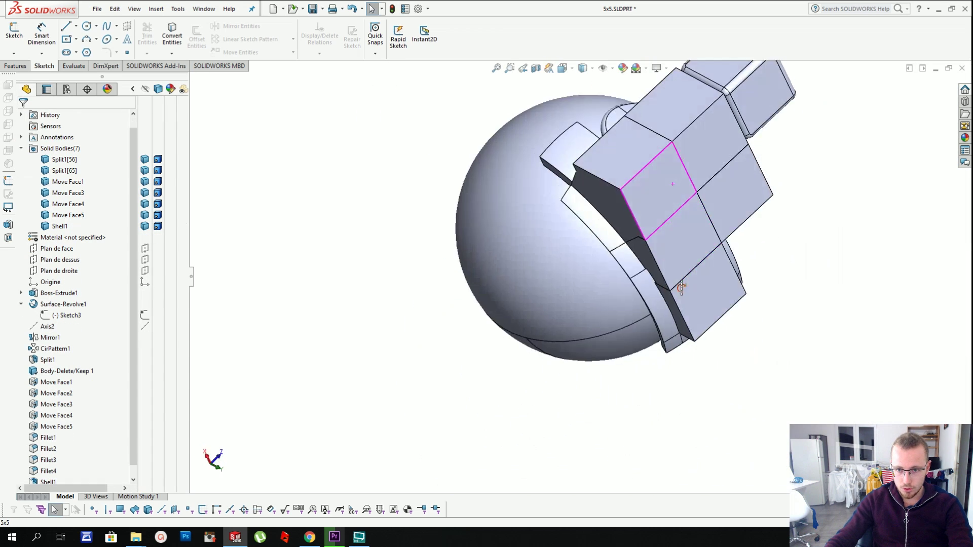
- Isolate the block piece that was adjacent to the corner and start a Fillet on it
right_click(611, 203)
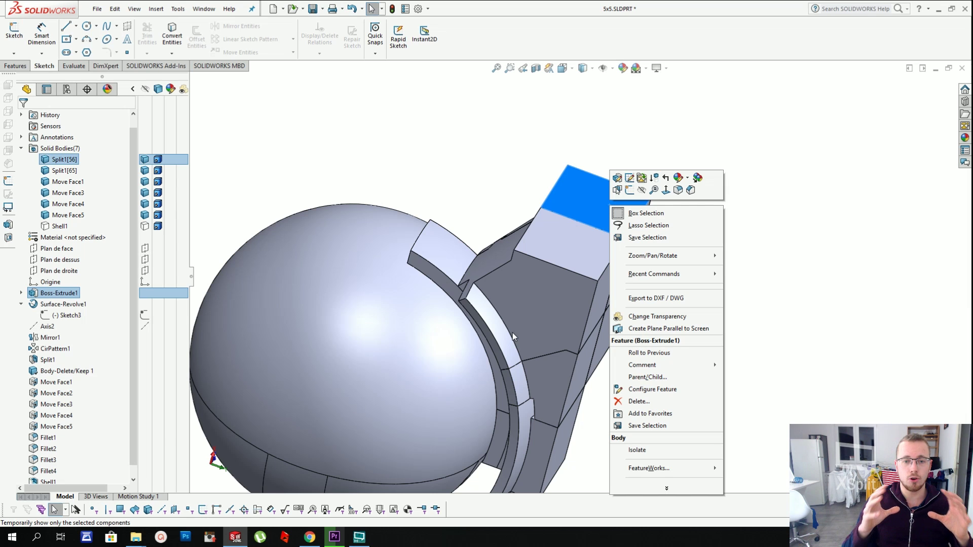
left_click(637, 450)
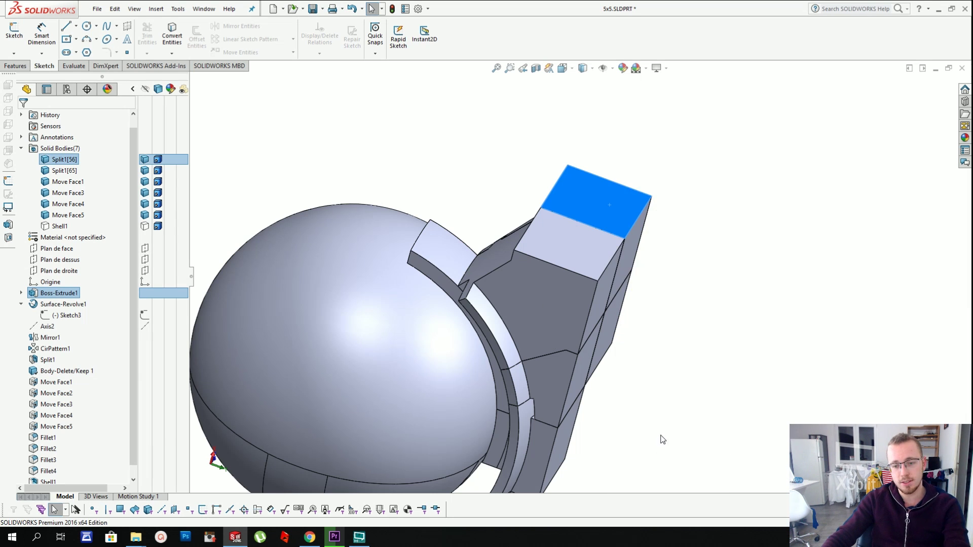
left_click(176, 11)
left_click(156, 9)
mouse_move(198, 48)
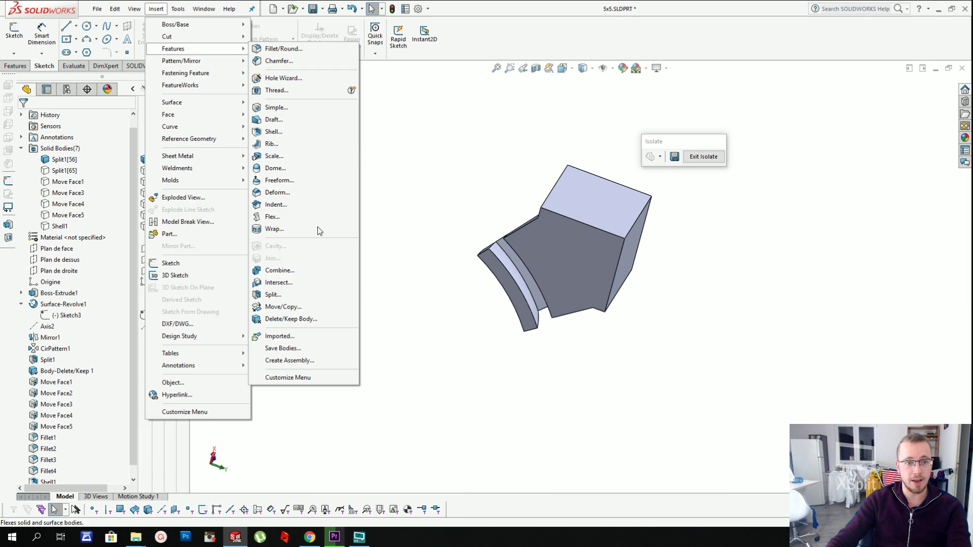
left_click(271, 51)
- Fillet the inner edges between the isolated block and its neck with a 1.5 mm radius
left_click(541, 212)
middle_click_drag(543, 211, 611, 224)
left_click(609, 224)
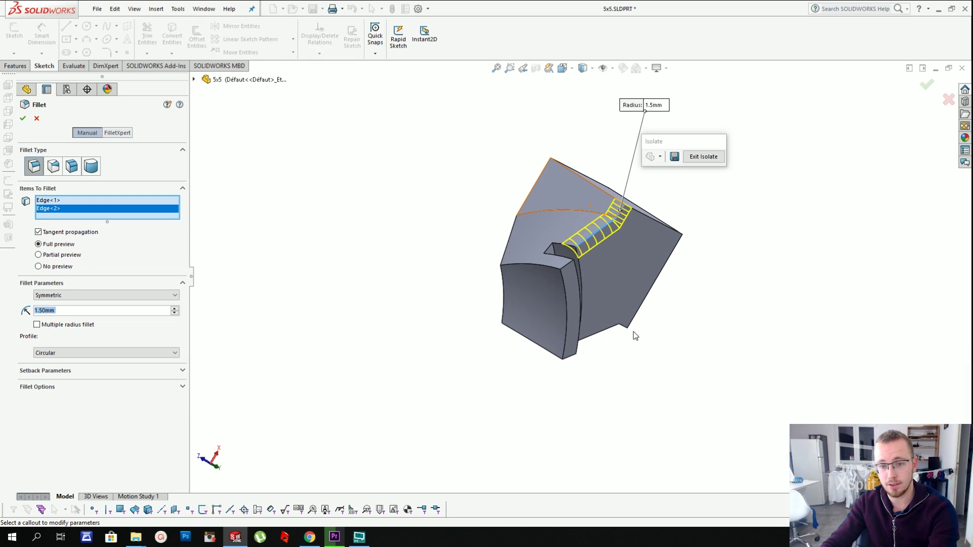
left_click(624, 327)
left_click(604, 331)
middle_click_drag(624, 280, 557, 258)
left_click(592, 240)
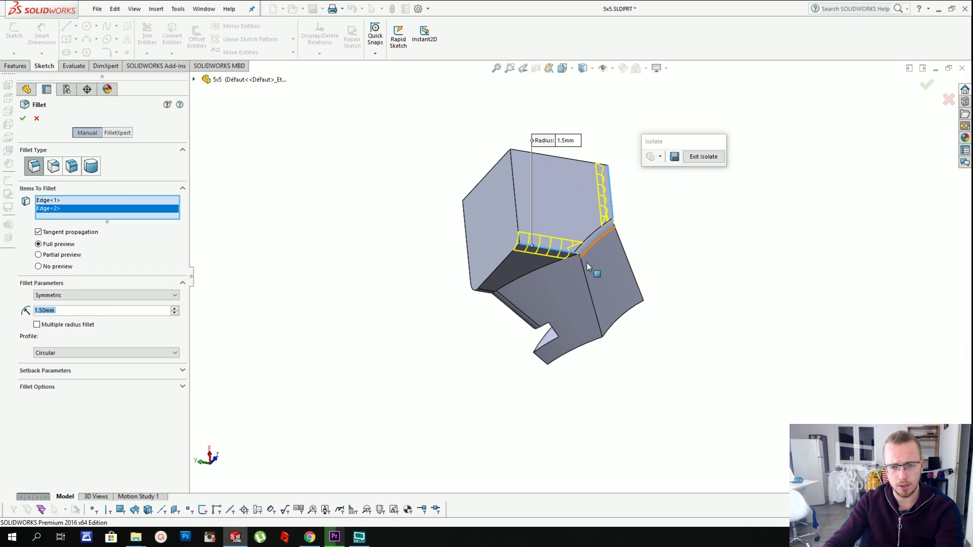
left_click(592, 270)
key("Escape")
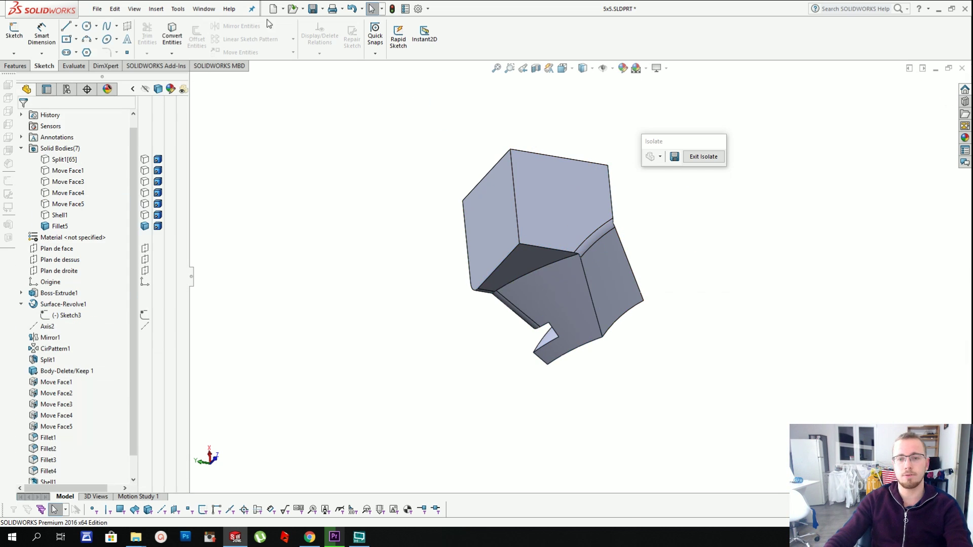
- Fillet the four remaining edges along the block's corners and neck with a 1.5 mm radius
left_click(156, 8)
mouse_move(173, 49)
left_click(281, 49)
left_click(610, 190)
left_click(564, 252)
left_click(626, 255)
left_click(582, 264)
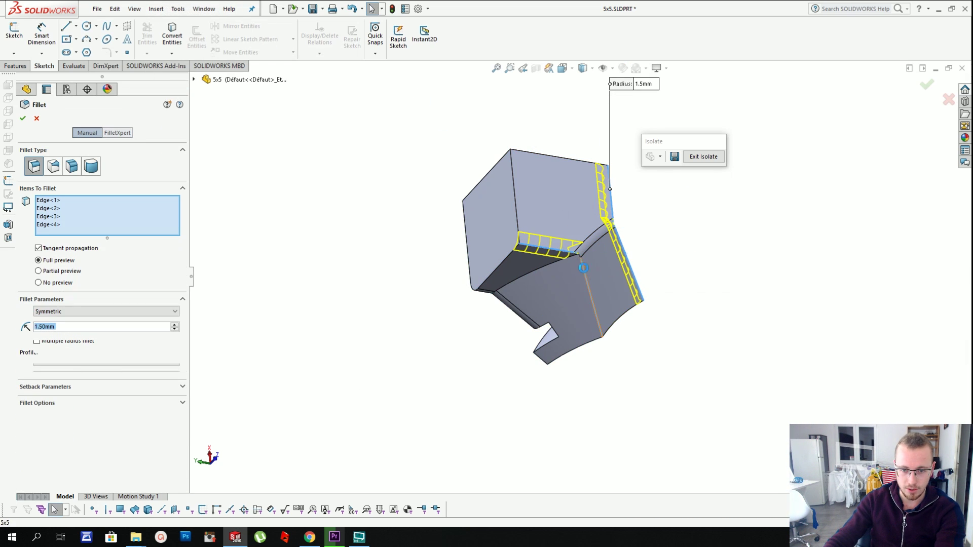
key("Return")
- Fillet the borders of the block's outer faces with a 1 mm radius
key("Return")
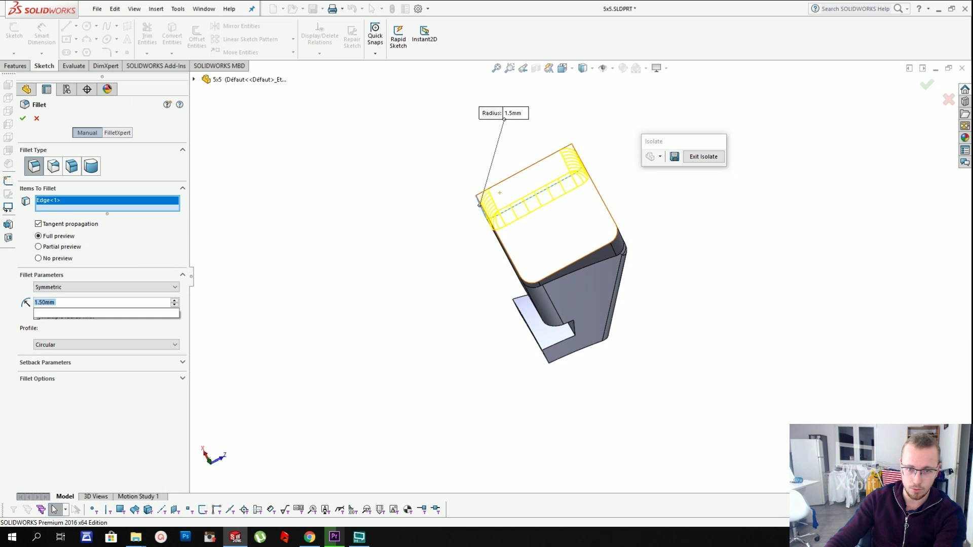
type("1")
left_click(542, 192)
middle_click_drag(542, 191, 558, 275)
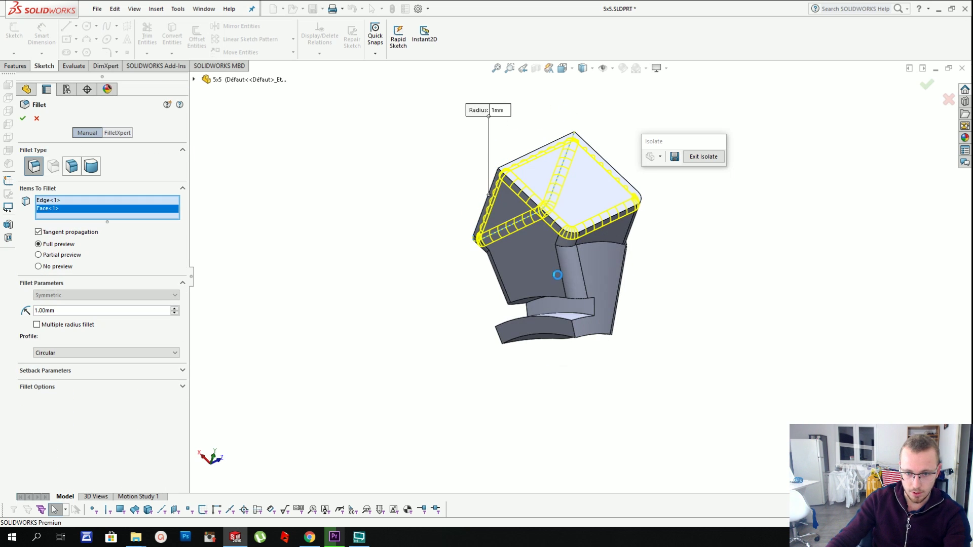
key("Return")
- Round the two corner edges of the piece's foot flange with a 1.5 mm fillet
scroll(575, 332, "down", 1)
left_click(575, 330)
left_click(574, 328)
left_click(575, 325)
left_click(484, 332)
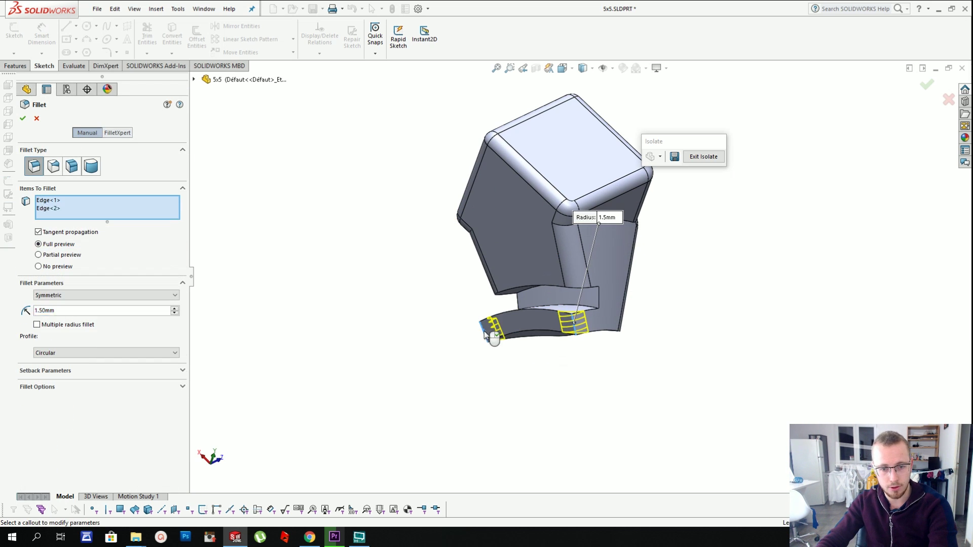
key("Return")
- Fillet the foot flange's side face and the edge above the groove with a 0.7 mm radius
key("Return")
left_click(576, 329)
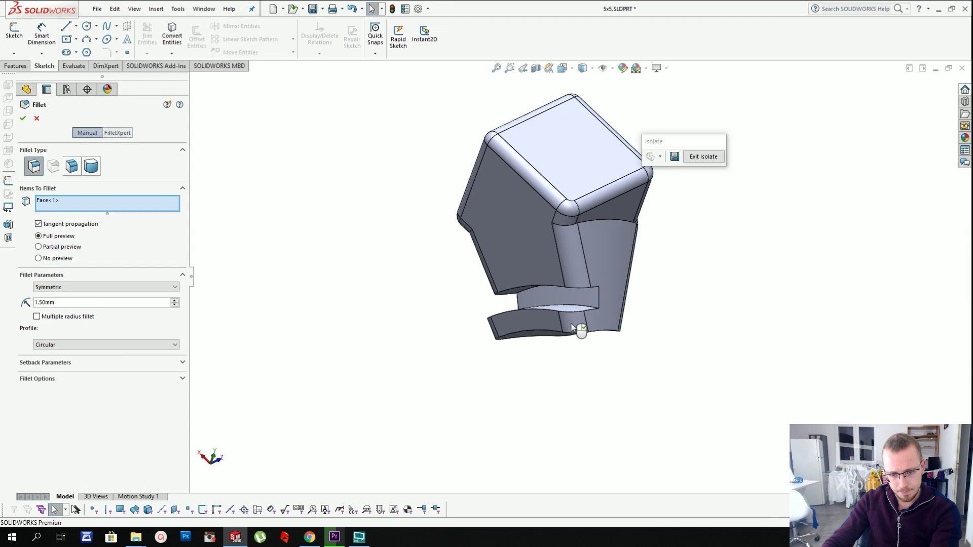
type("0.7")
key("Return")
left_click(558, 285)
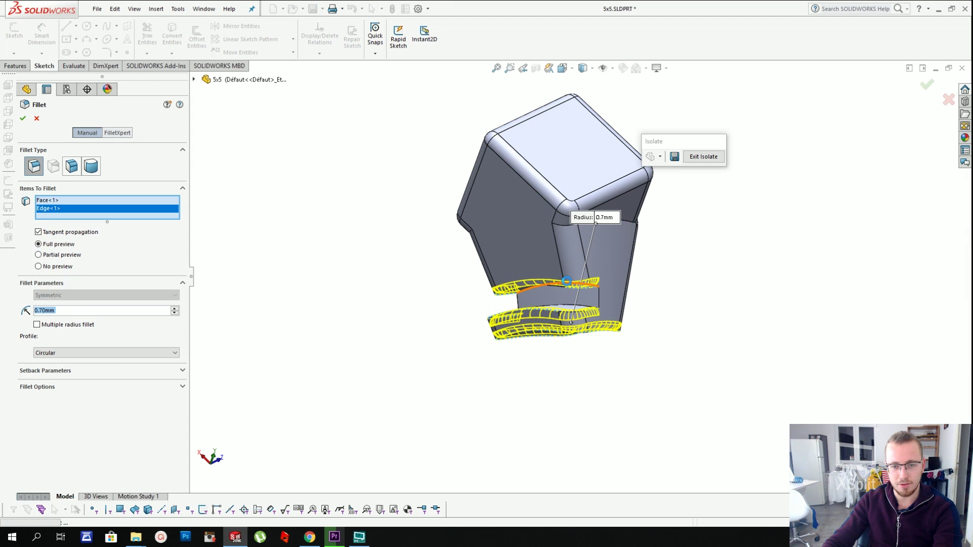
key("Return")
- Hollow the filleted block piece with a 0.8 mm Shell and exit the isolated view
left_click(156, 9)
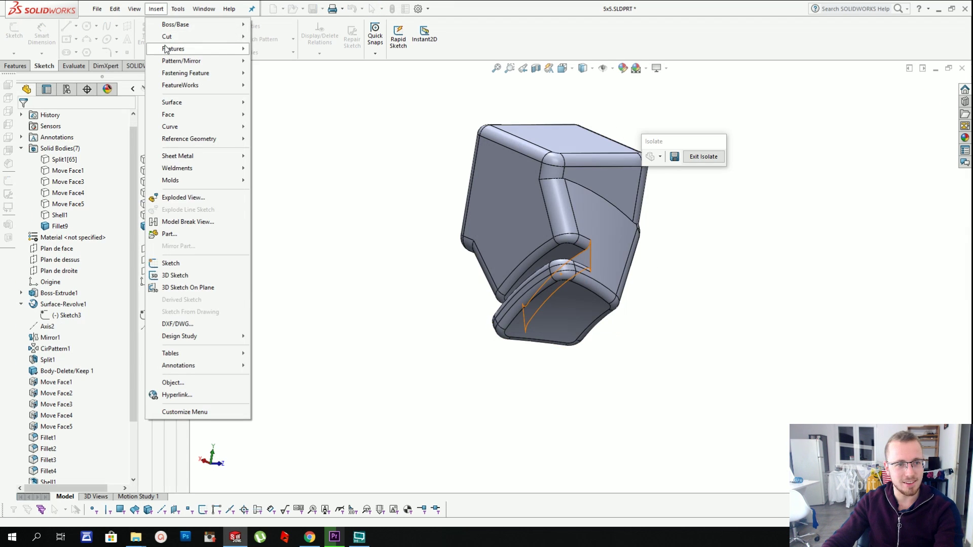
key("Escape")
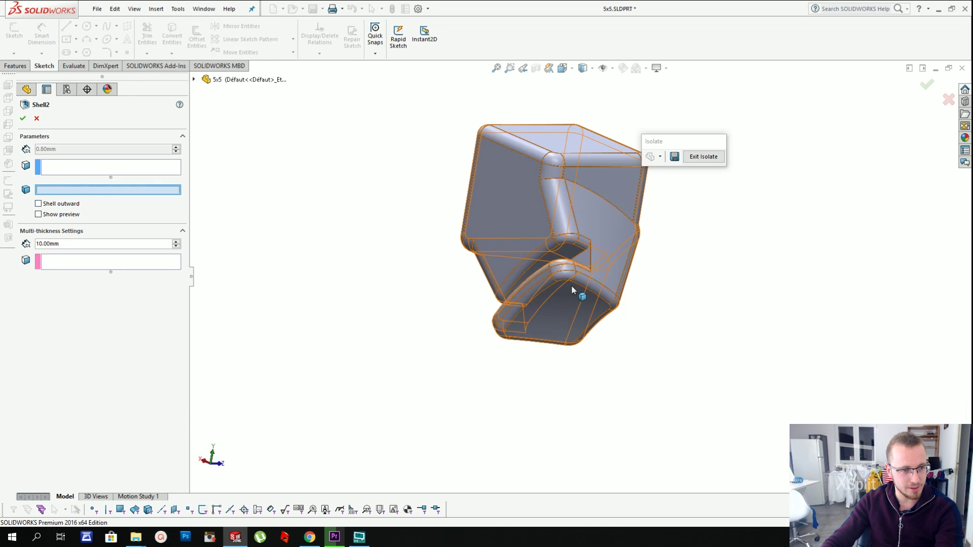
left_click(573, 289)
key("Return")
left_click(703, 160)
- Hide the shelled block piece and isolate the neighbouring block with the double flange
scroll(625, 181, "up", 4)
right_click(539, 195)
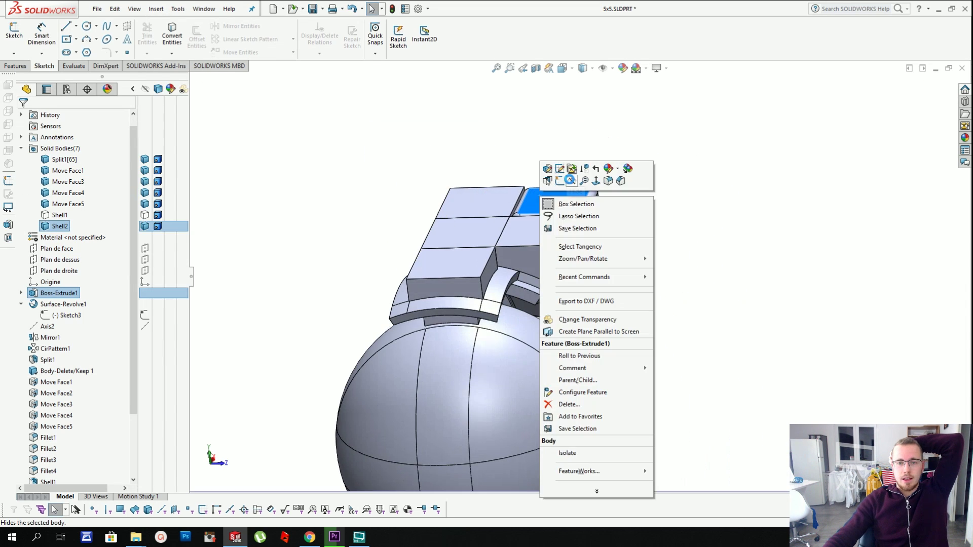
left_click(572, 180)
middle_click_drag(577, 208, 529, 223)
right_click(525, 224)
left_click(568, 481)
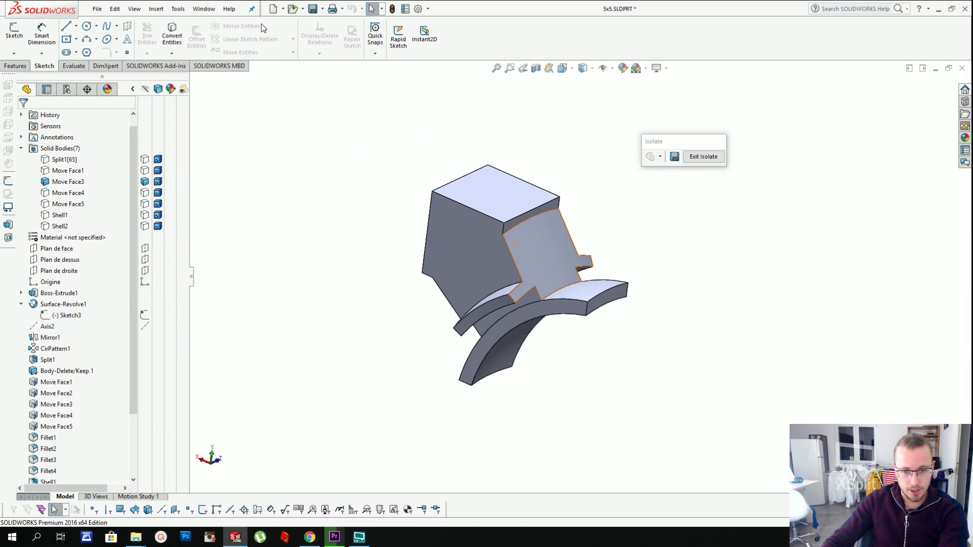
- Fillet eight vertical edges along the double-flanged block's corners and neck with a 1.5 mm radius
left_click(156, 8)
mouse_move(203, 48)
left_click(298, 49)
left_click(504, 223)
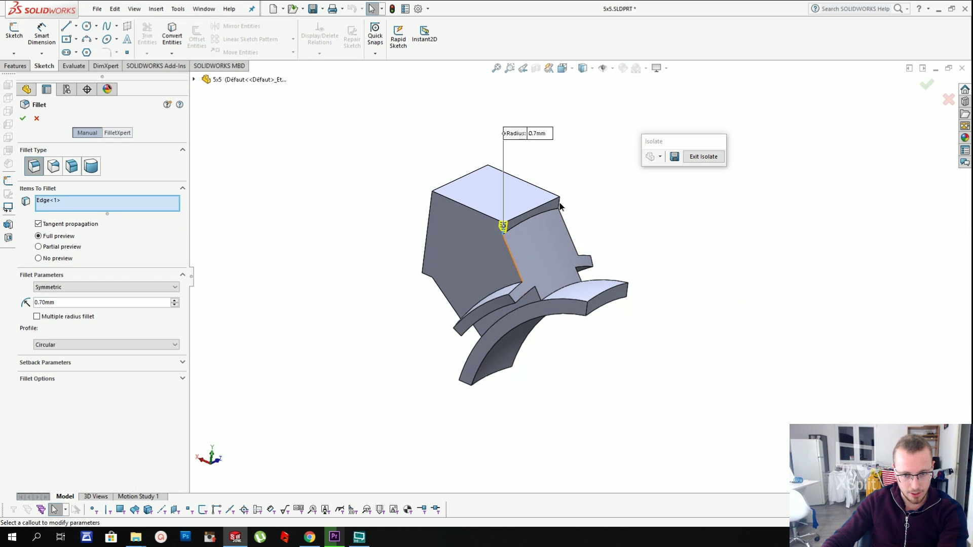
left_click(567, 226)
type("1.5")
key("Return")
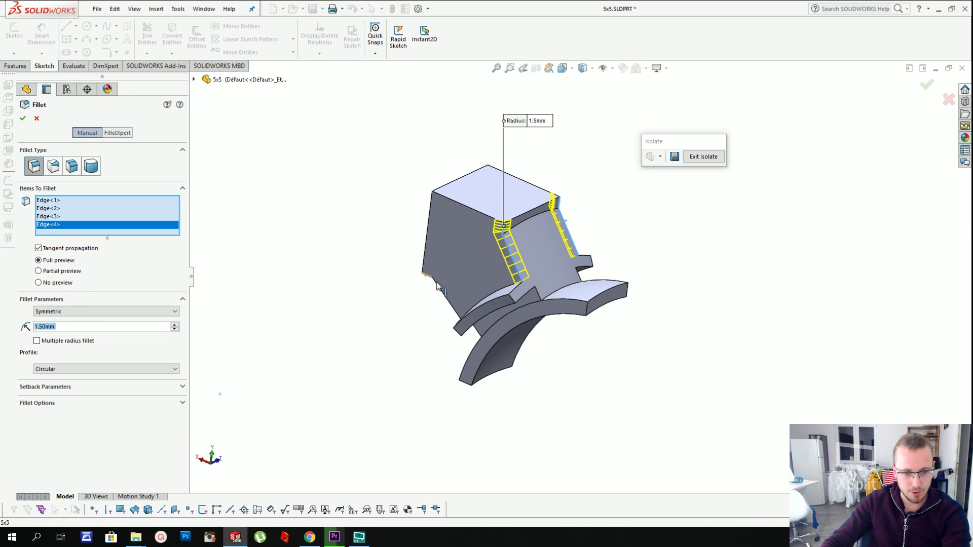
left_click(438, 286)
left_click(427, 275)
middle_click_drag(428, 238, 602, 246)
left_click(603, 247)
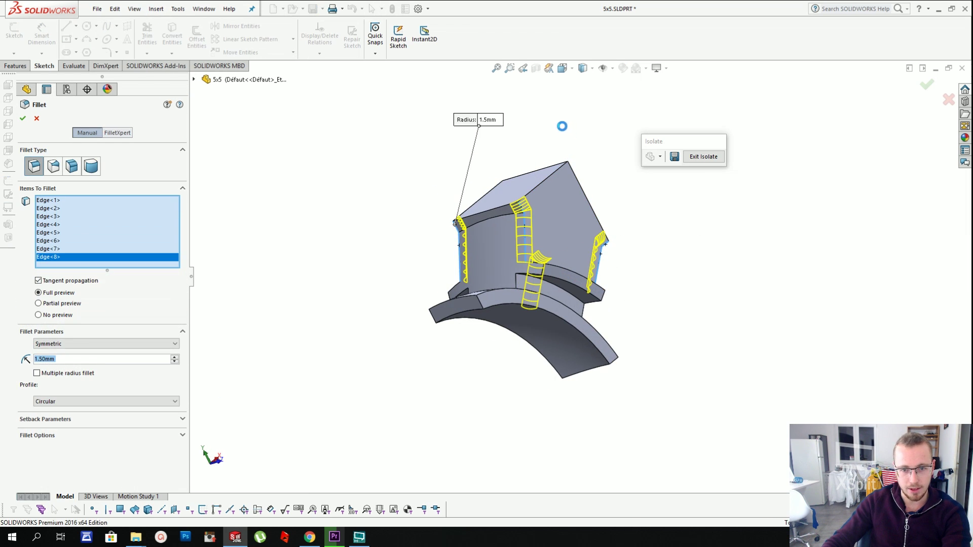
key("Return")
- Fillet the two outer faces of the double-flanged block with a 1 mm radius
key("Return")
middle_click_drag(525, 184, 554, 207)
left_click(554, 206)
left_click(525, 204)
type("1")
key("Return")
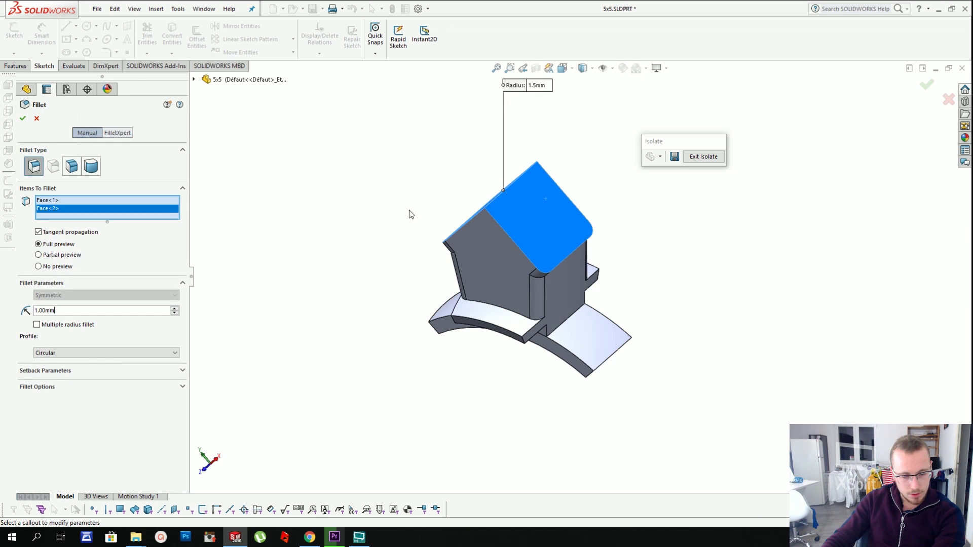
middle_click_drag(409, 210, 485, 281)
key("Return")
scroll(522, 306, "down", 1)
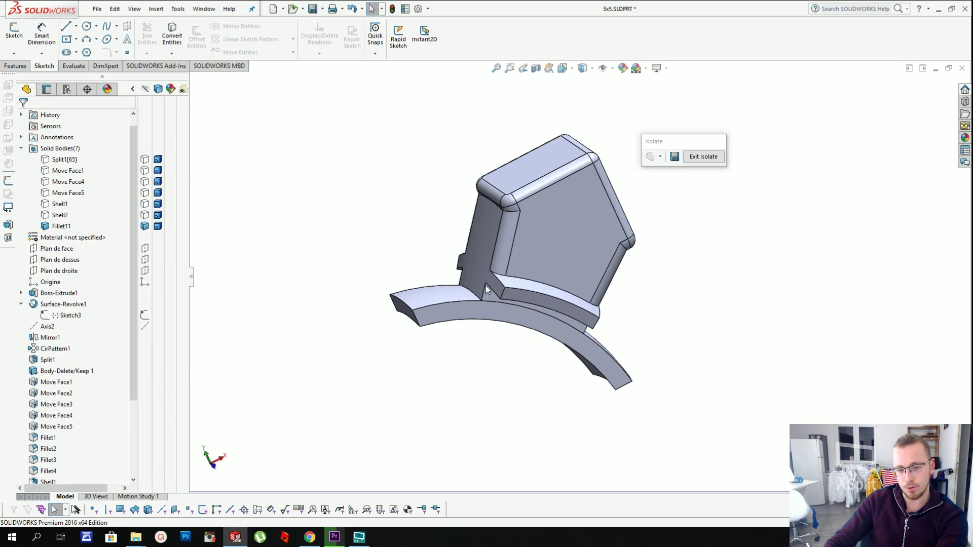
- Set up a 2 mm fillet on nine corner edges around the double-flanged block's upper and lower flanges
key("Return")
left_click(502, 295)
left_click(458, 263)
left_click(597, 323)
middle_click_drag(597, 324, 507, 324)
left_click(619, 290)
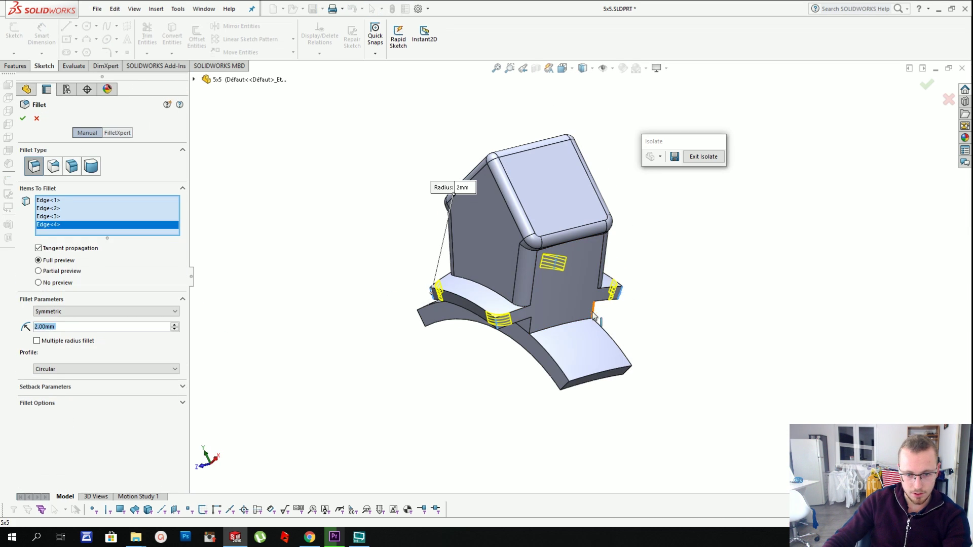
left_click(597, 319)
left_click(535, 325)
left_click(570, 389)
left_click(629, 371)
middle_click_drag(629, 371, 730, 355)
left_click(452, 304)
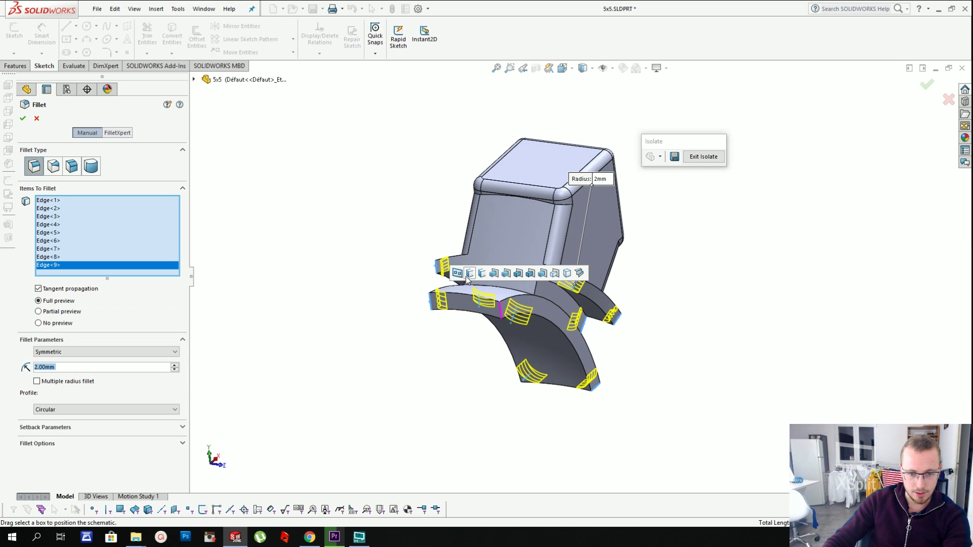
- Add the remaining flange and neck corner edges to complete the twelve-edge fillet at 2 mm radius
left_click(467, 279)
left_click(536, 284)
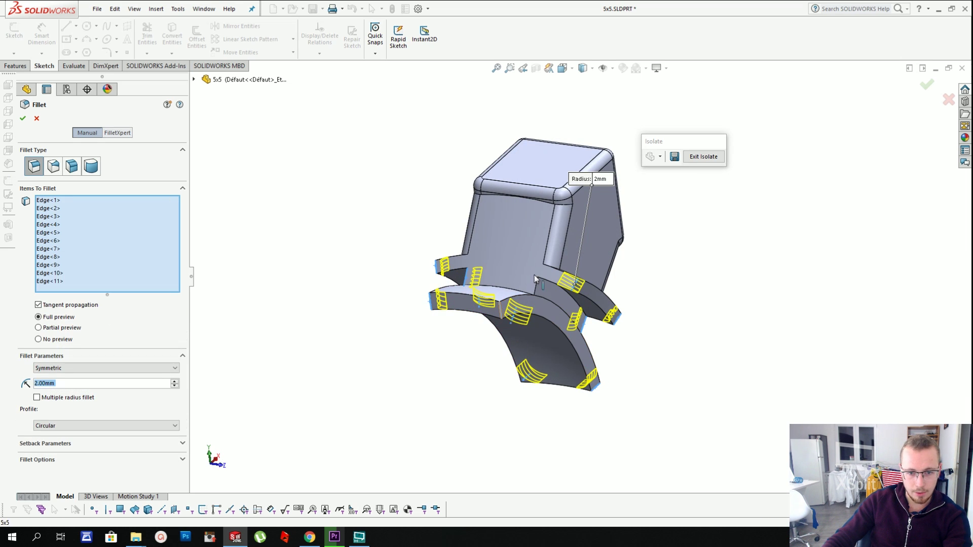
middle_click_drag(536, 284, 299, 247)
left_click(581, 307)
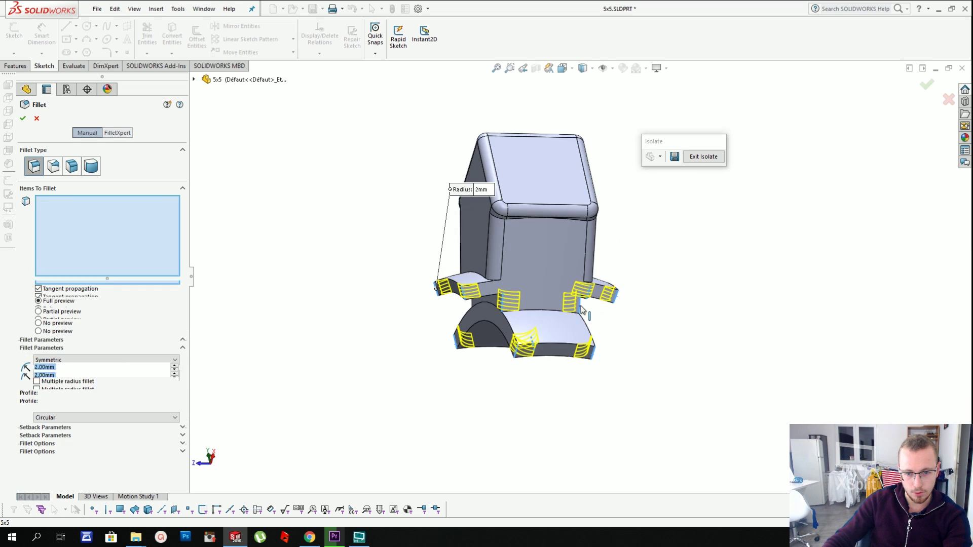
left_click(509, 302)
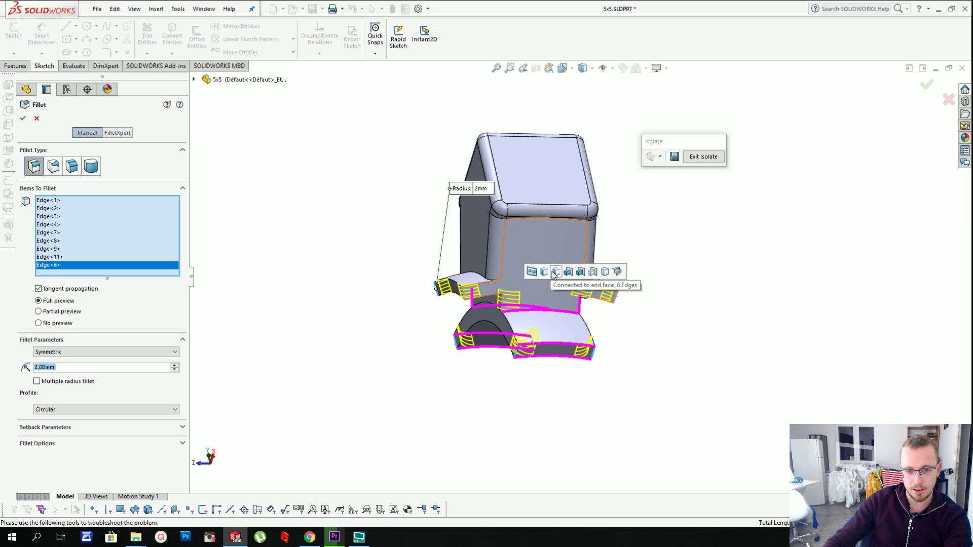
left_click(546, 274)
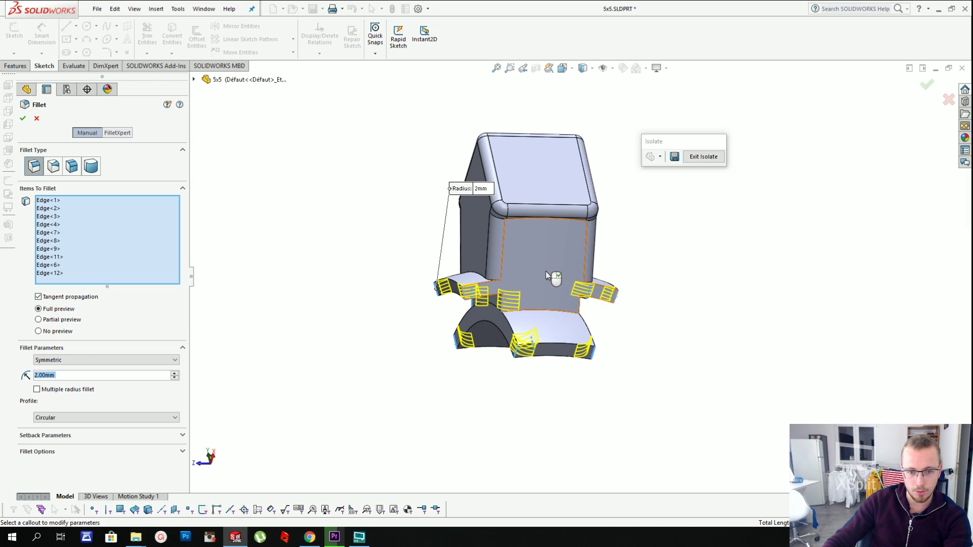
left_click(579, 304)
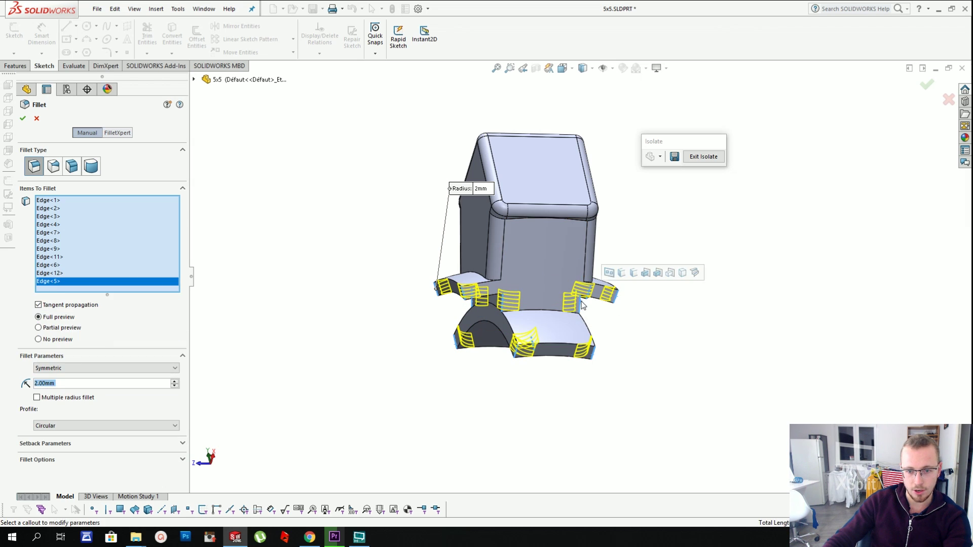
left_click(621, 274)
middle_click_drag(622, 276, 666, 263)
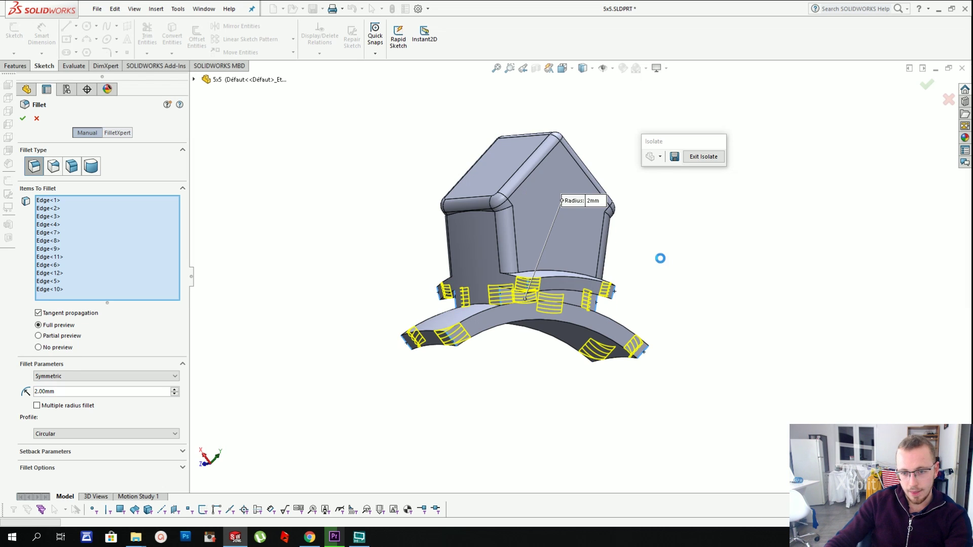
key("Return")
- Fillet all the outline edges of both flanges with a 0.7 mm radius, selecting the connected edges together
key("Return")
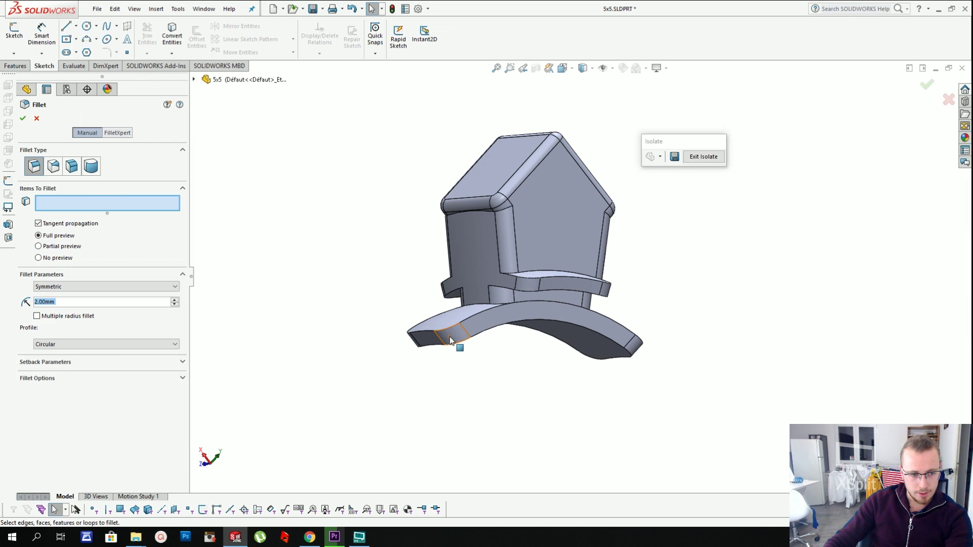
left_click(448, 328)
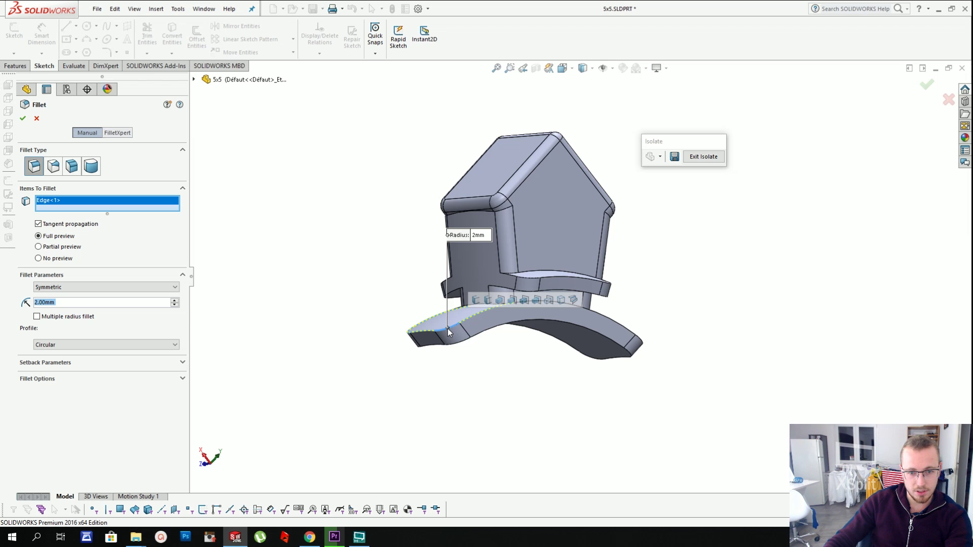
left_click(574, 301)
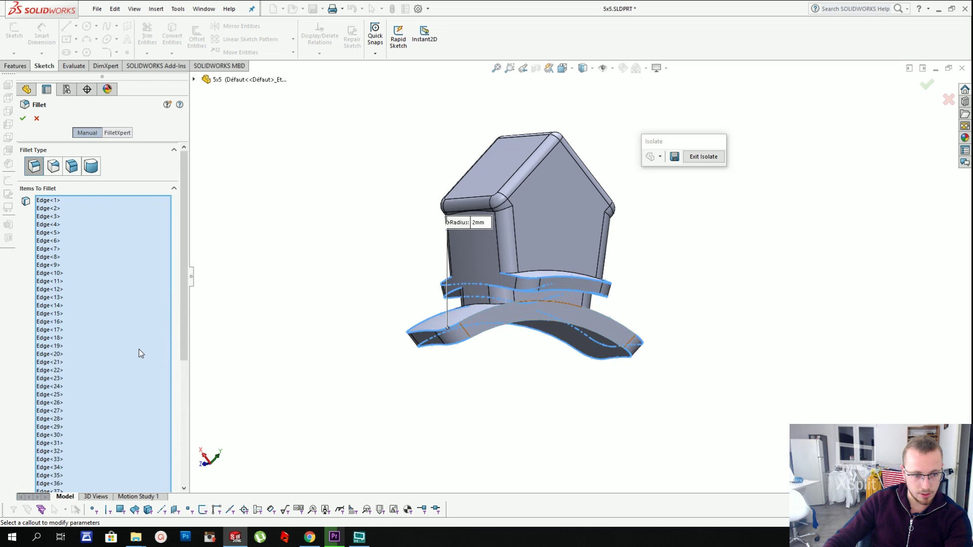
scroll(172, 390, "down", 4)
double_click(77, 399)
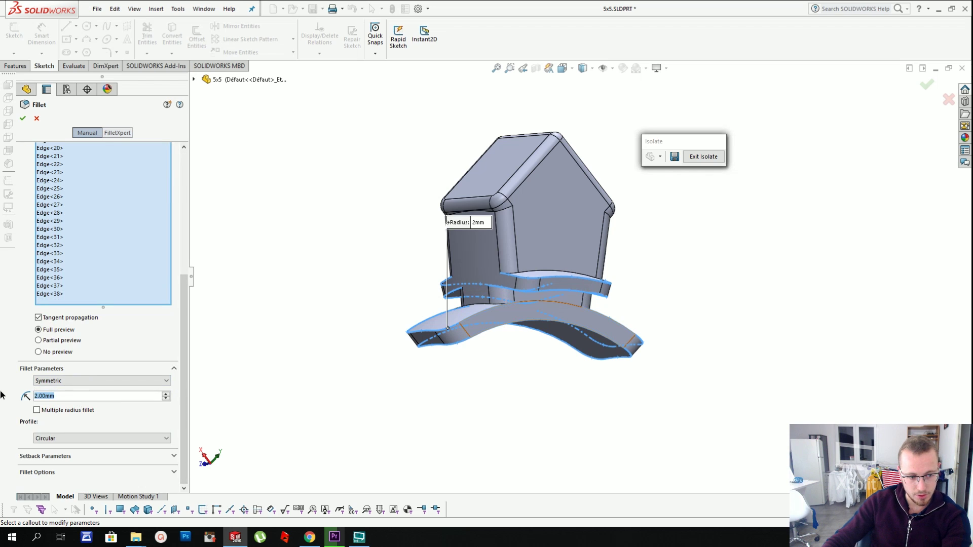
type("0.7")
key("Return")
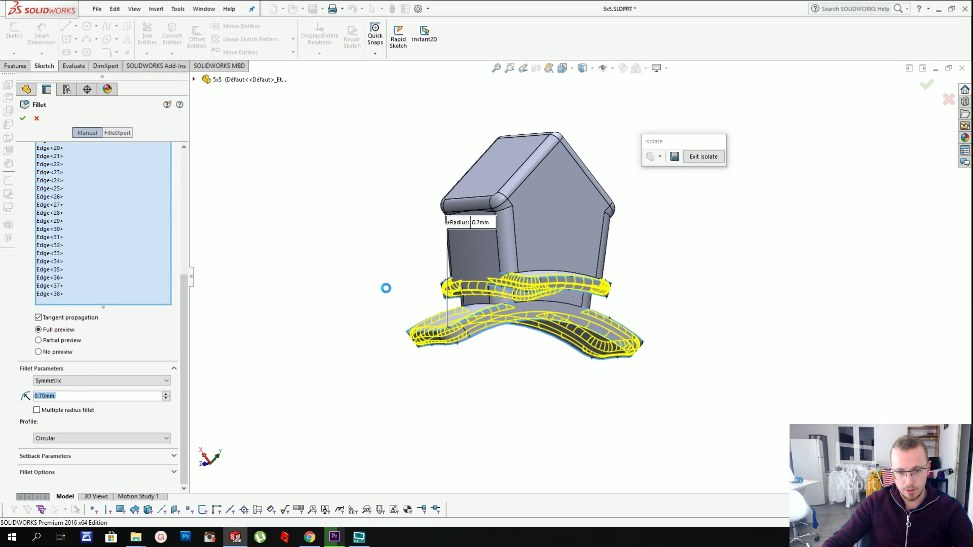
right_click(680, 300)
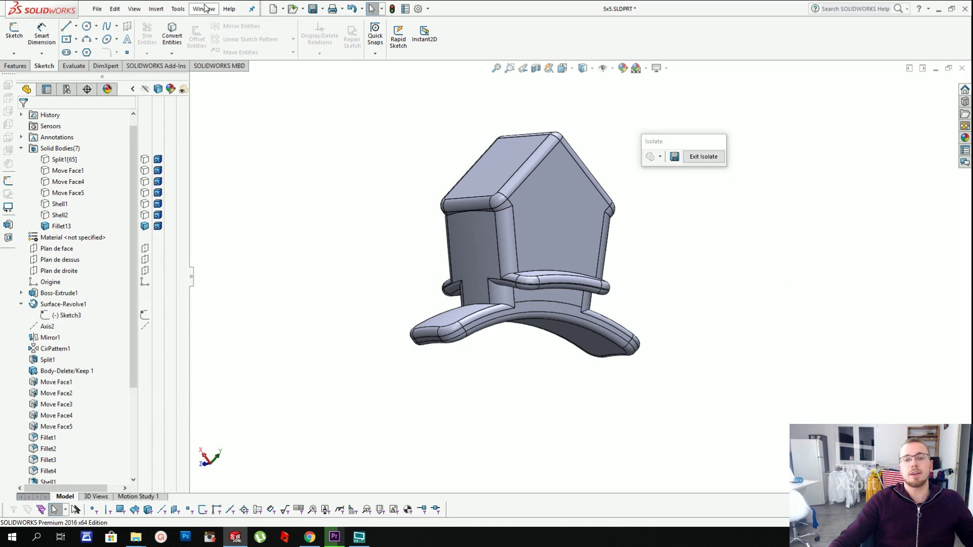
- Hollow the double-flanged block with a 0.8 mm Shell and exit the isolated view
left_click(156, 8)
mouse_move(239, 61)
left_click(274, 132)
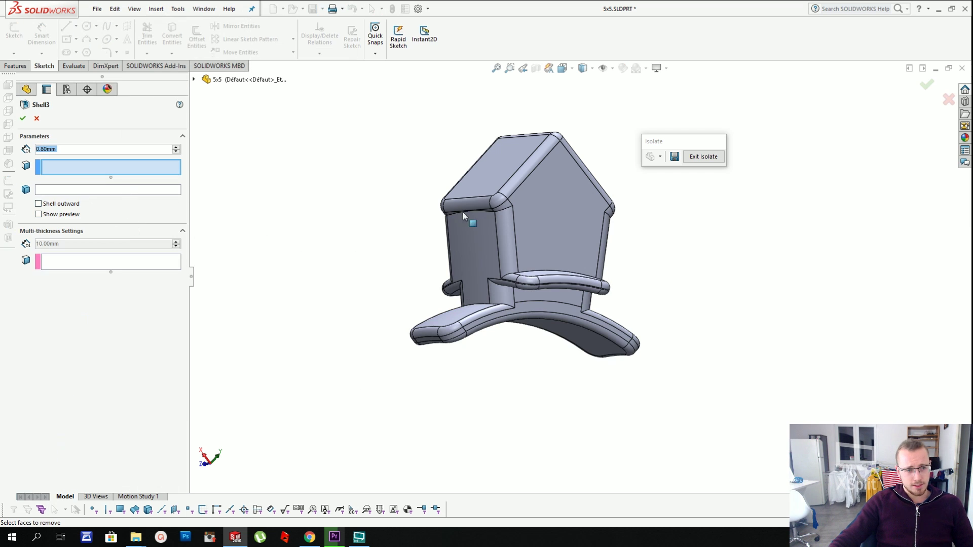
left_click(149, 190)
left_click(447, 219)
right_click(448, 219)
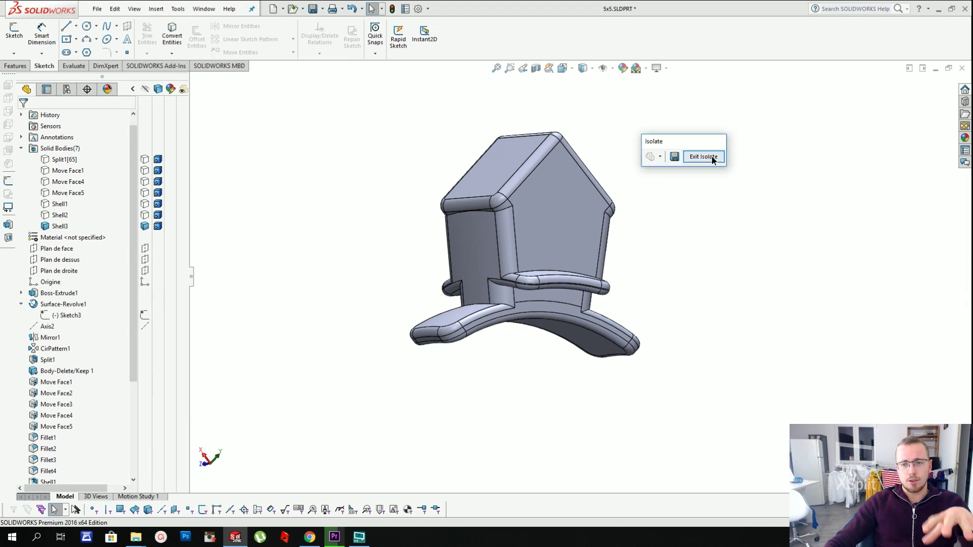
left_click(704, 156)
- Isolate the next sharp-edged block and set up a 1.5 mm fillet on its main body's side and lower edges
scroll(507, 283, "up", 3)
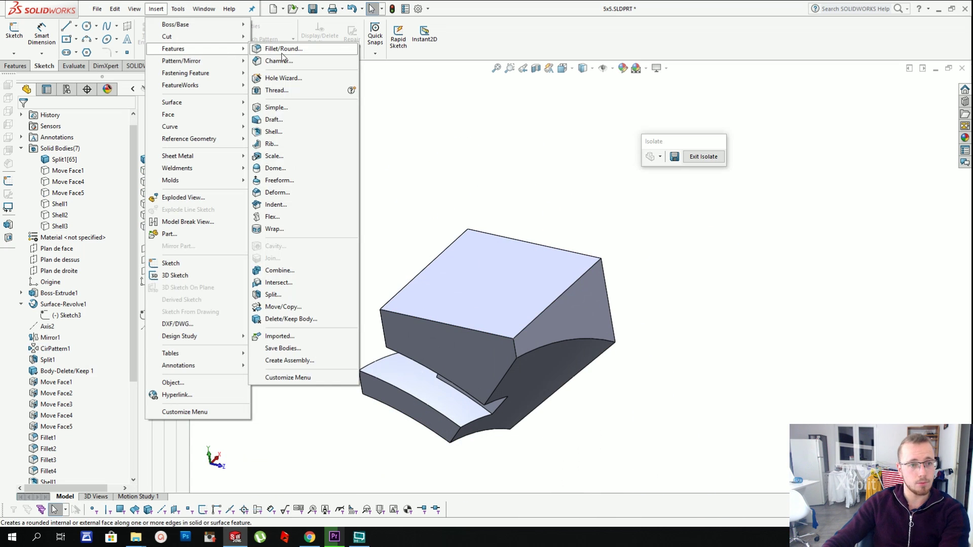
left_click(531, 313)
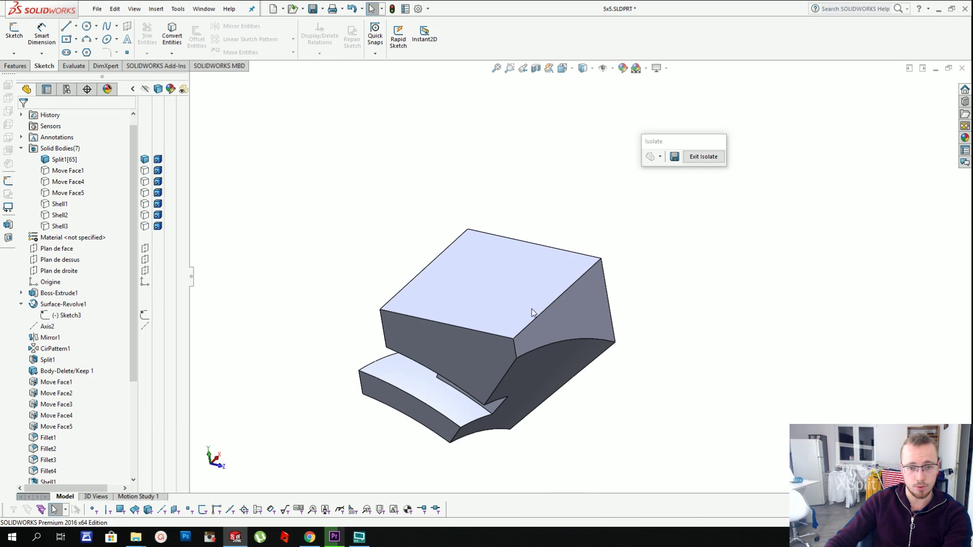
middle_click_drag(532, 309, 426, 299)
left_click(422, 296)
left_click(432, 330)
left_click(552, 300)
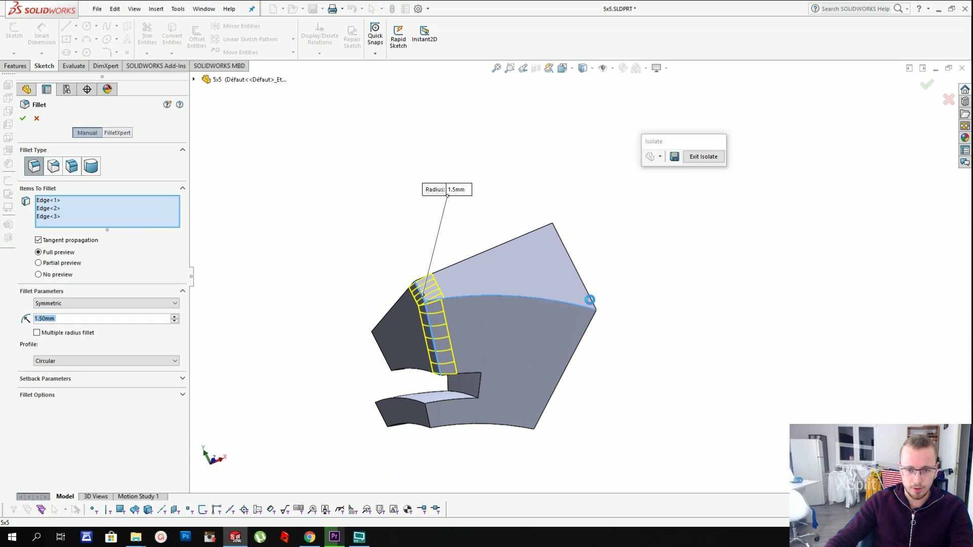
left_click(590, 300)
left_click(495, 326)
middle_click_drag(591, 310, 543, 299)
left_click(497, 321)
left_click(559, 304)
left_click(493, 324)
left_click(491, 332)
middle_click_drag(490, 332, 518, 329)
left_click(413, 309)
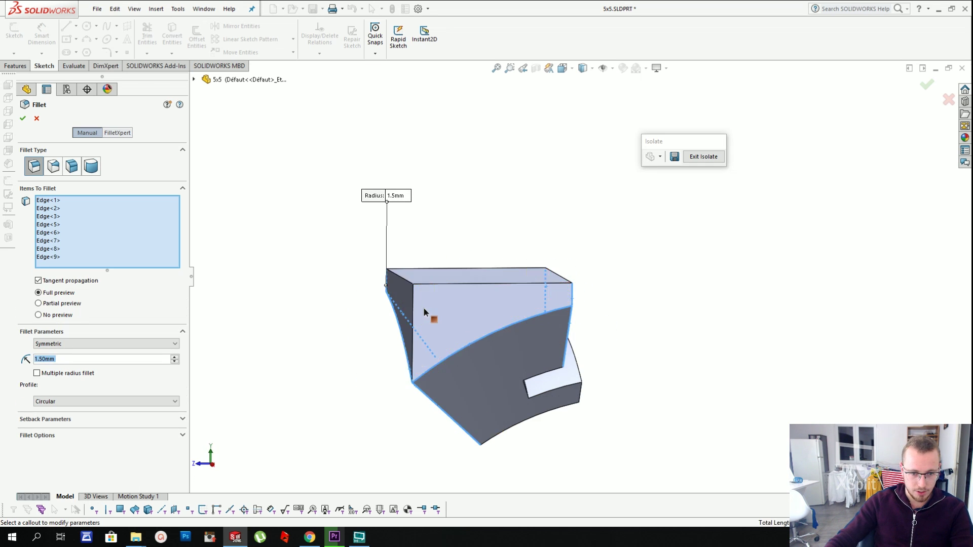
middle_click_drag(424, 308, 564, 285)
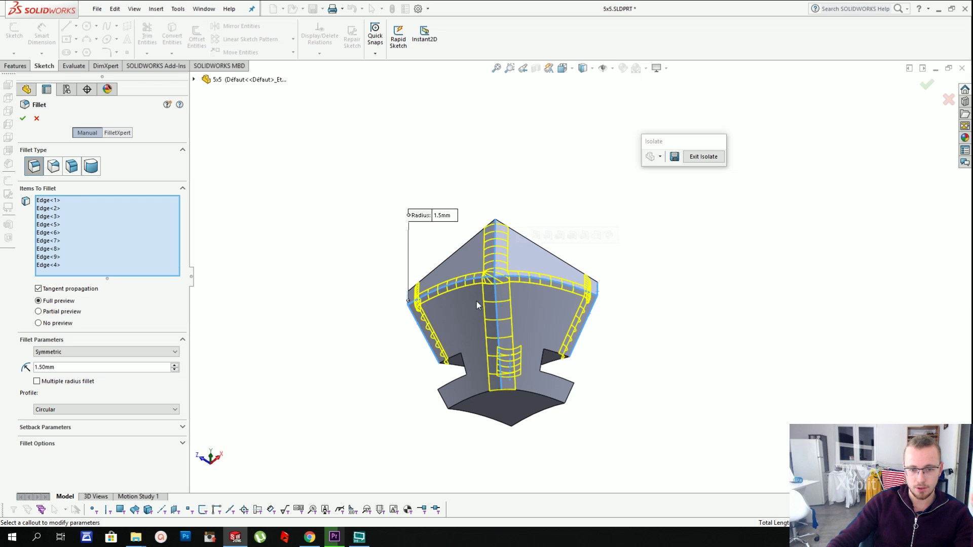
- Correct the edge selection and add the neck and flange corner edges to complete the fifteen-edge 1.5 mm fillet
left_click(539, 283)
left_click(538, 283)
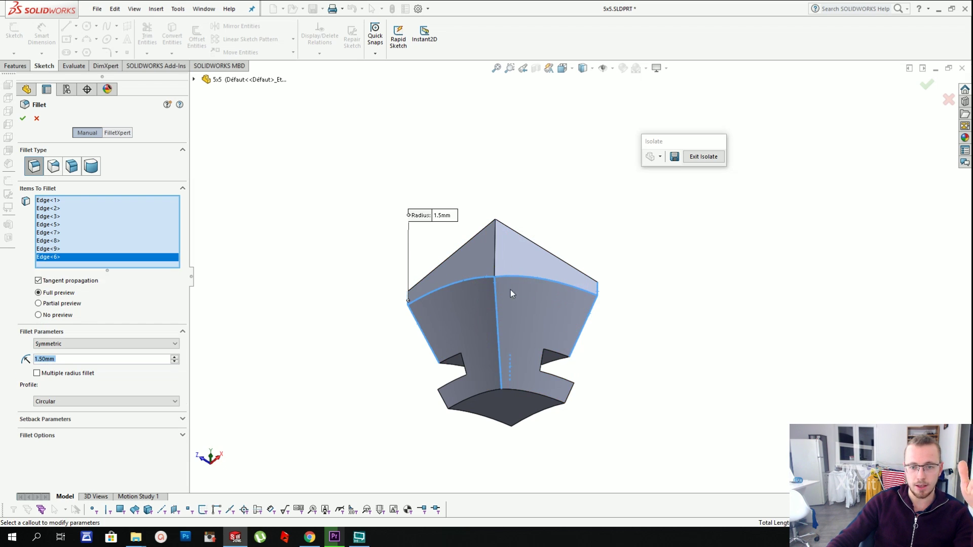
left_click(496, 266)
middle_click_drag(496, 266, 437, 396)
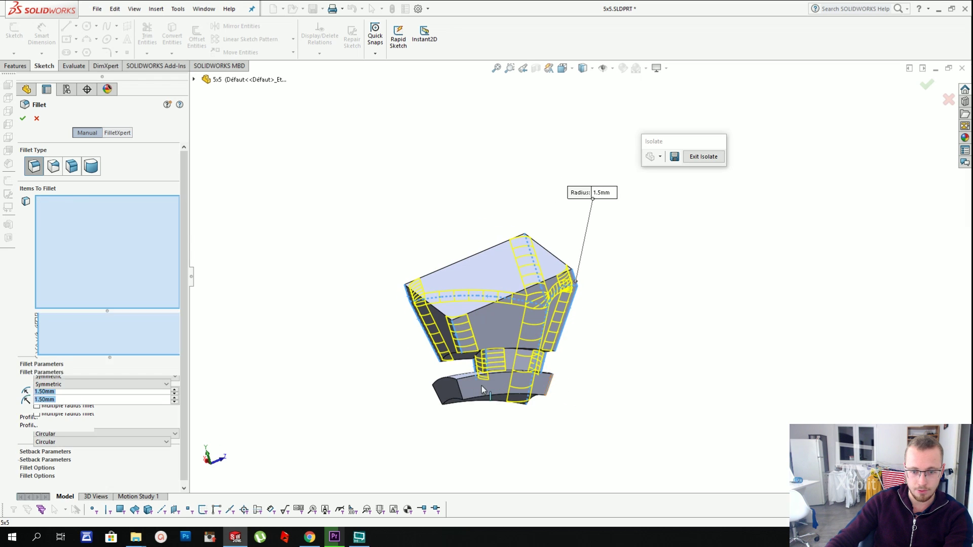
left_click(437, 396)
middle_click_drag(450, 232, 505, 257)
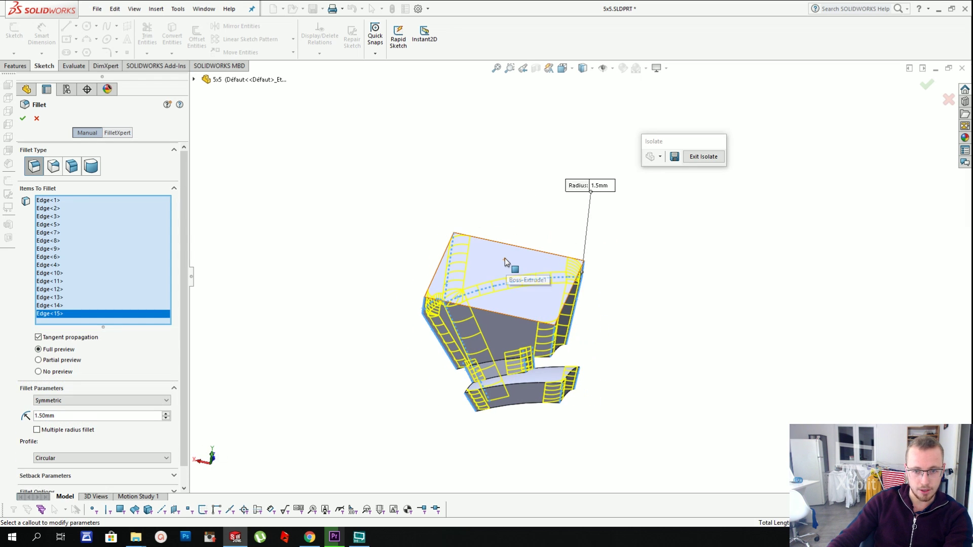
key("Return")
- Fillet the perimeter of the block's large outer face with a 1 mm radius
key("Return")
left_click(476, 265)
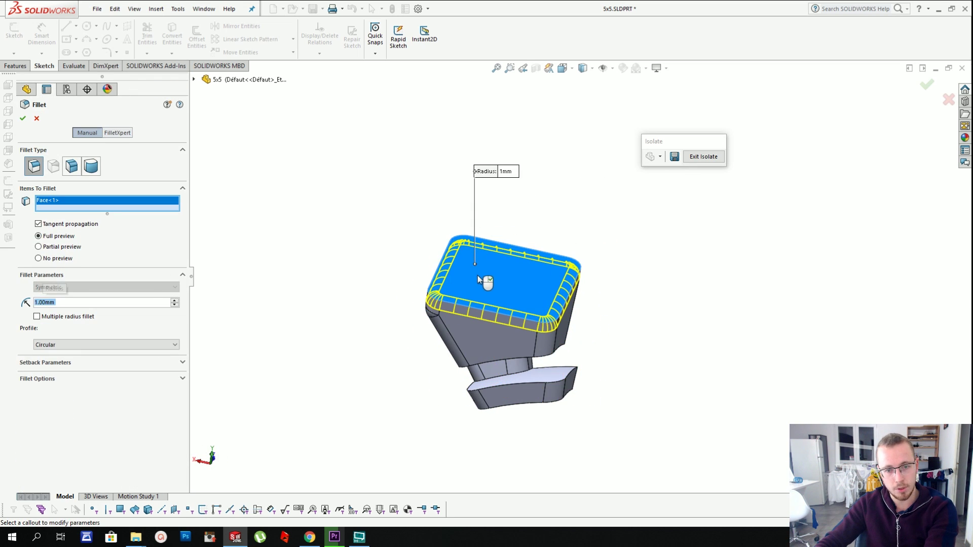
key("Return")
- Fillet the lower edges of the block's body and the flange outline edges with a 0.7 mm radius
key("Return")
left_click(540, 357)
type("0.7")
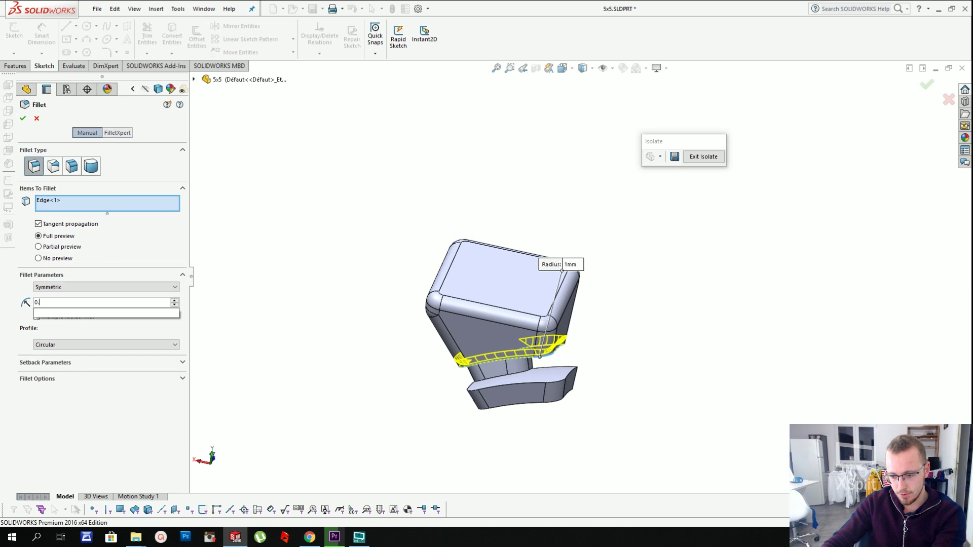
left_click(550, 368)
left_click(684, 357)
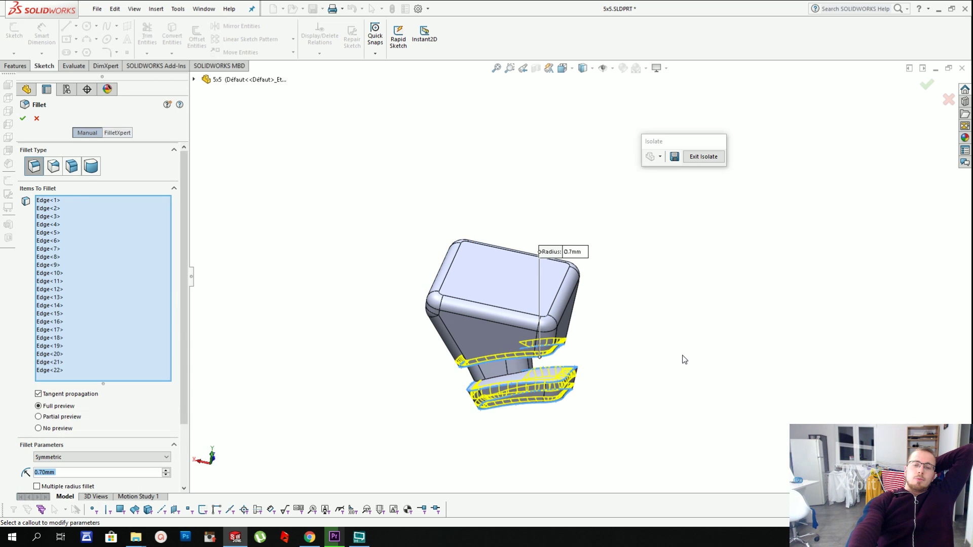
left_click(24, 119)
- Hollow the filleted single-flange block with a 0.8 mm Shell and exit the isolated view
left_click(156, 9)
mouse_move(178, 48)
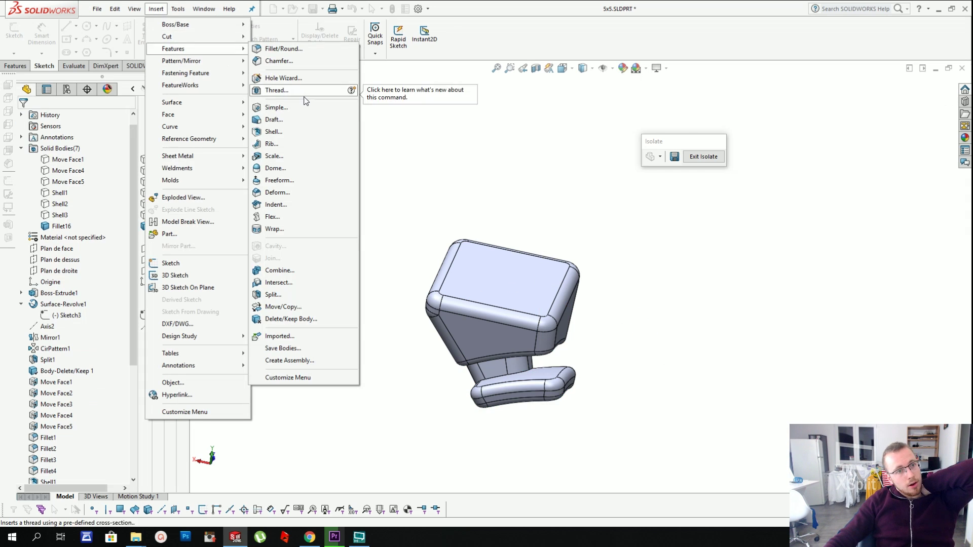
left_click(278, 134)
left_click(108, 191)
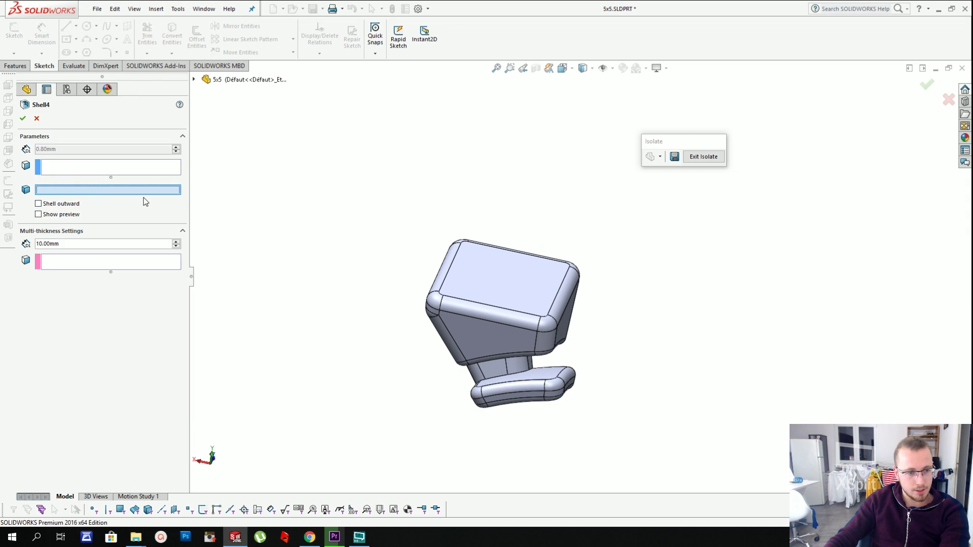
right_click(398, 478)
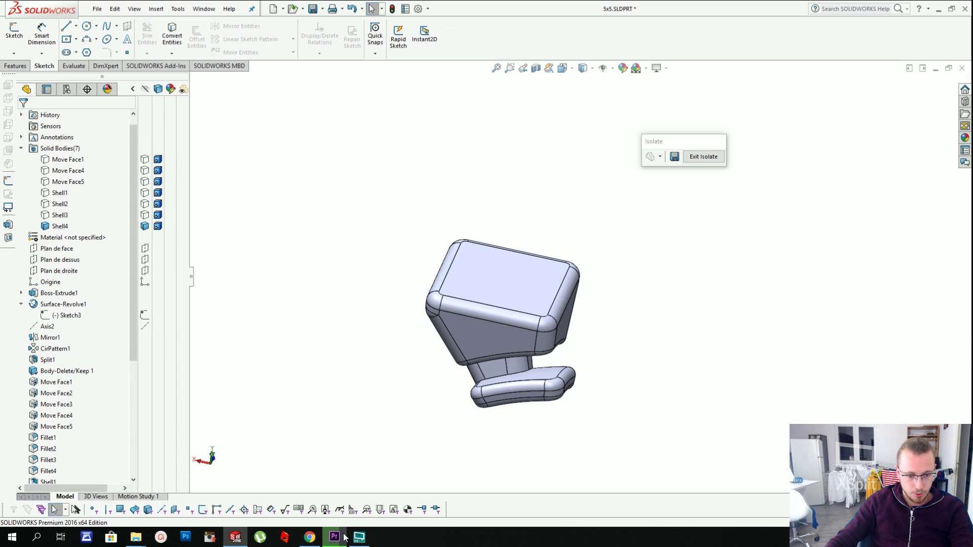
middle_click_drag(397, 302, 460, 228)
left_click(704, 156)
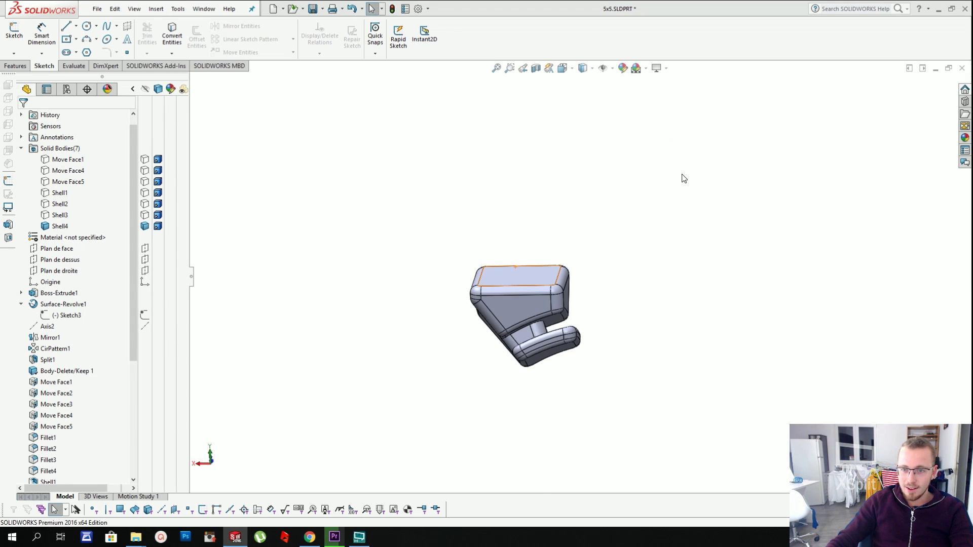
- Hide the newly shelled block and isolate the neighbouring unfilleted block
middle_click_drag(667, 235, 647, 314)
right_click(550, 294)
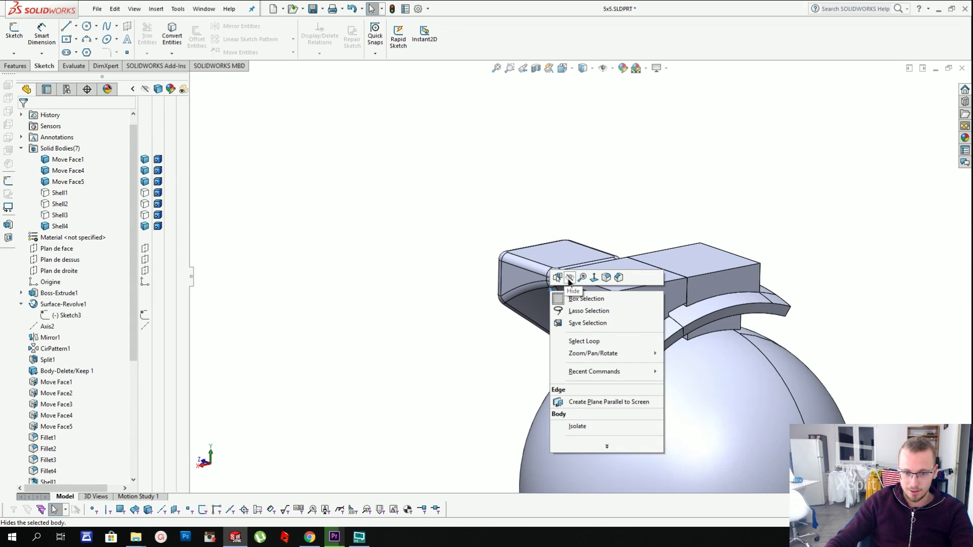
left_click(570, 282)
right_click(643, 301)
key("Escape")
- Start a 1.5 mm Fillet on the isolated block, selecting the corner edges of its main body and the first flange corners
left_click(155, 9)
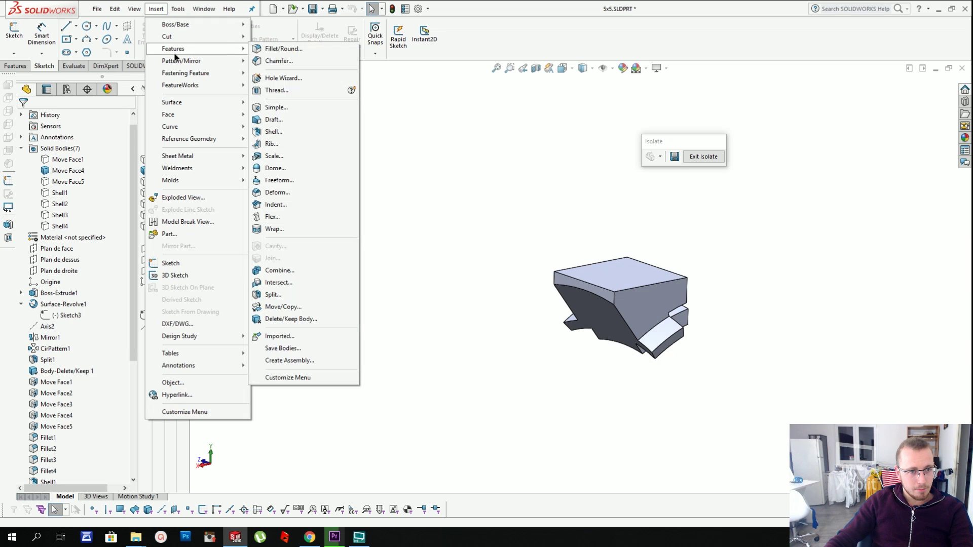
left_click(277, 48)
left_click(614, 302)
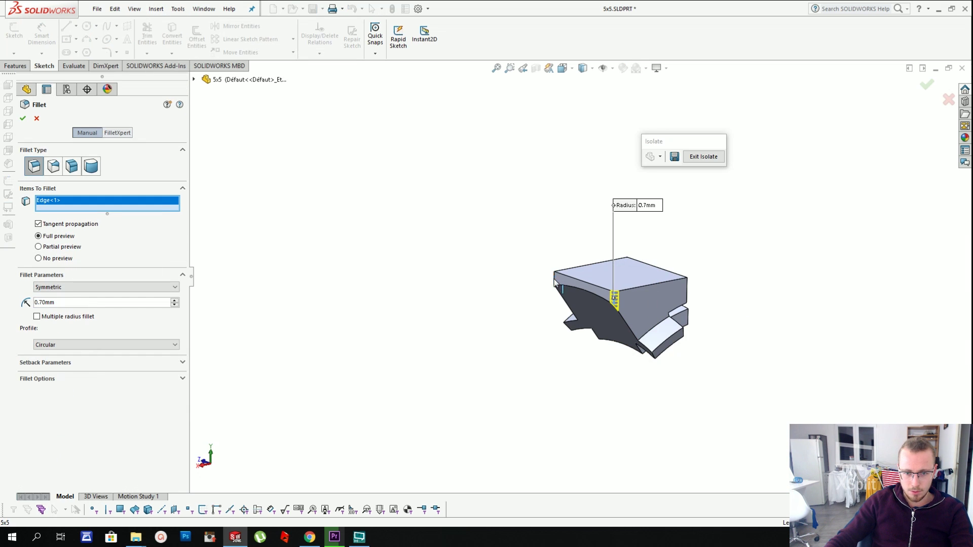
left_click(556, 283)
left_click(574, 304)
type("1.5")
key("Return")
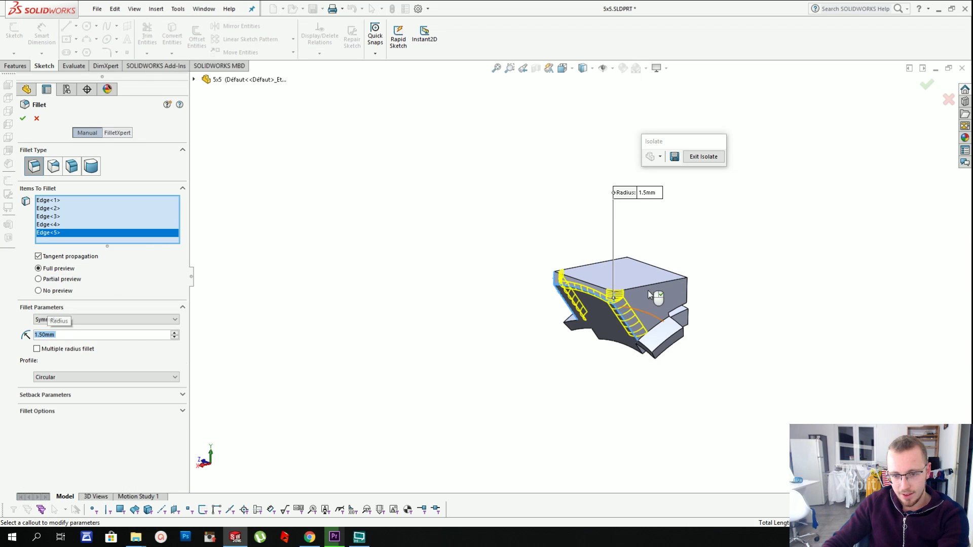
left_click(650, 296)
middle_click_drag(650, 296, 700, 311)
left_click(646, 321)
left_click(646, 321)
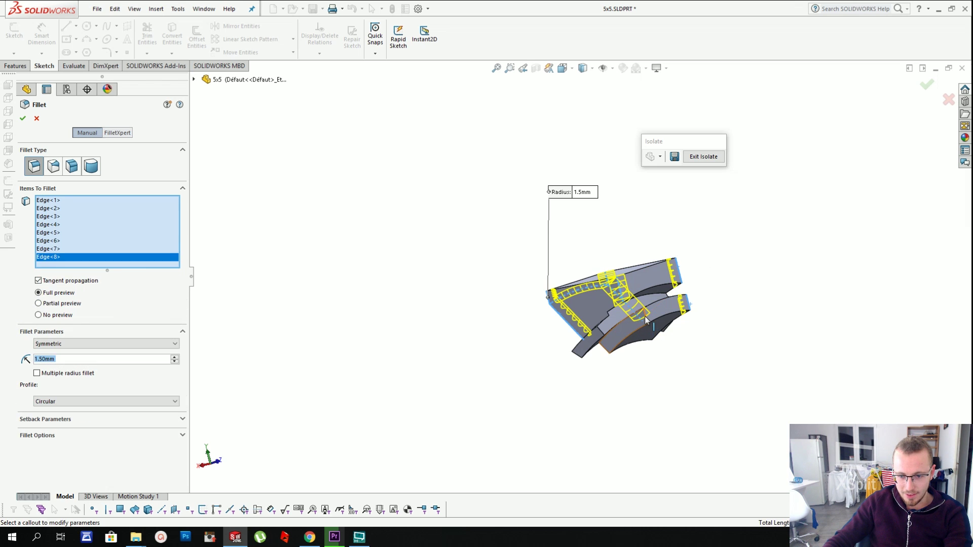
- Add the remaining corner edges of the block's flanges and lower body and apply the 1.5 mm fillet
left_click(647, 322)
scroll(671, 296, "down", 3)
left_click(569, 330)
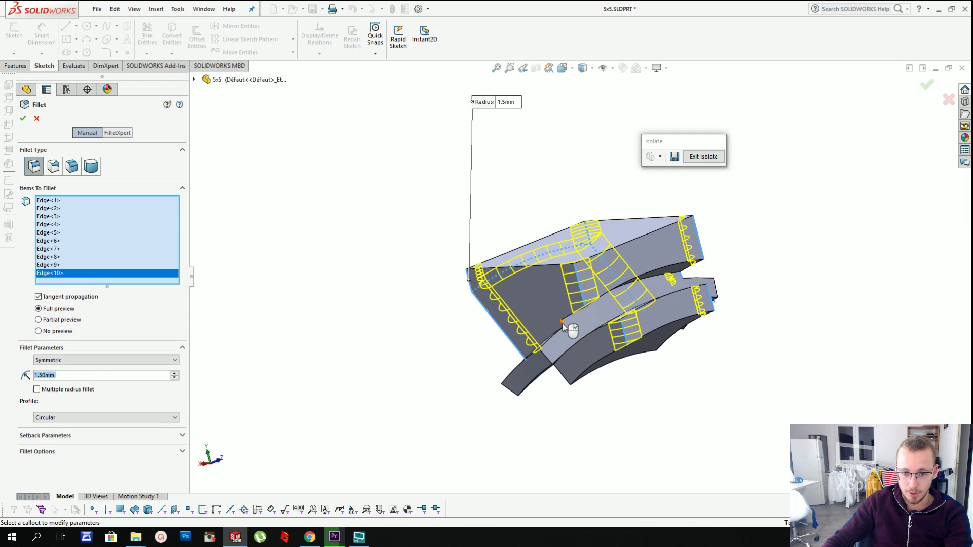
left_click(517, 393)
left_click(680, 302)
middle_click_drag(680, 302, 608, 368)
left_click(719, 320)
left_click(601, 369)
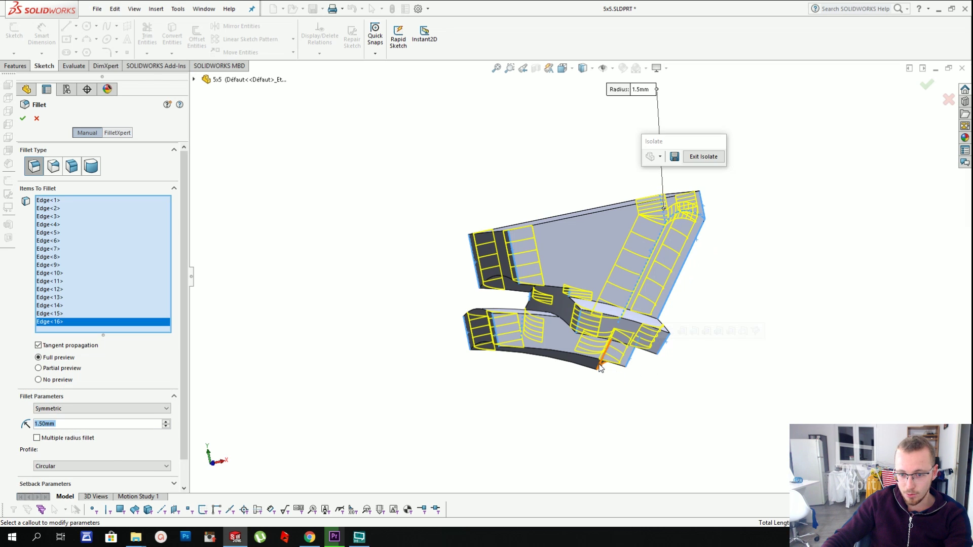
left_click(601, 367)
middle_click_drag(510, 338, 523, 266)
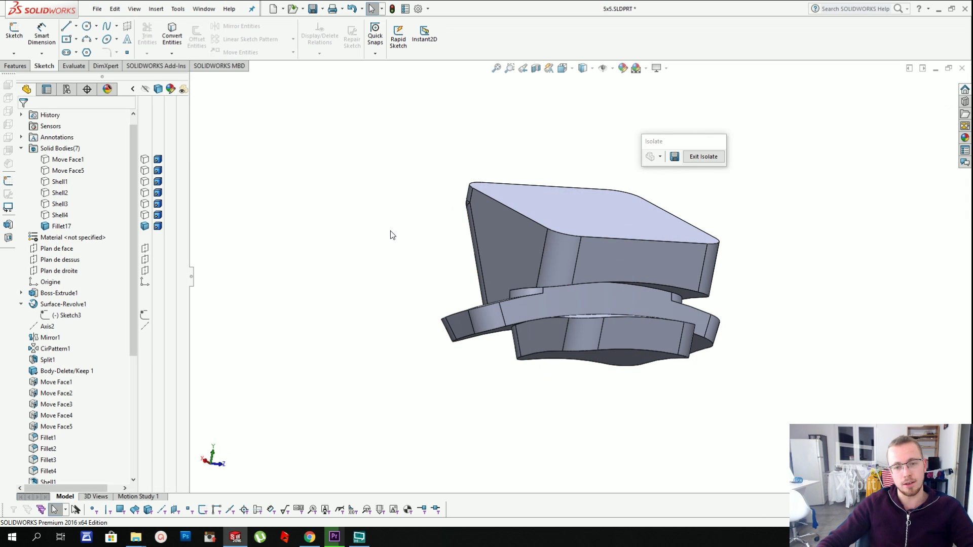
- Fillet the perimeter of the block's large outer face with a 1 mm radius
key("Return")
left_click(554, 254)
left_click(558, 246)
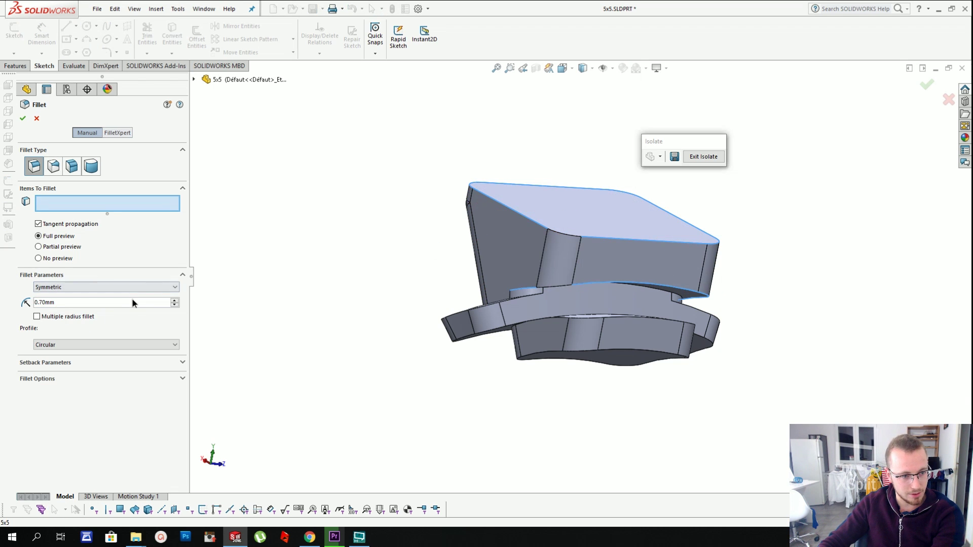
left_click_drag(132, 301, 12, 310)
type("1")
left_click(482, 197)
left_click(502, 195)
left_click(505, 184)
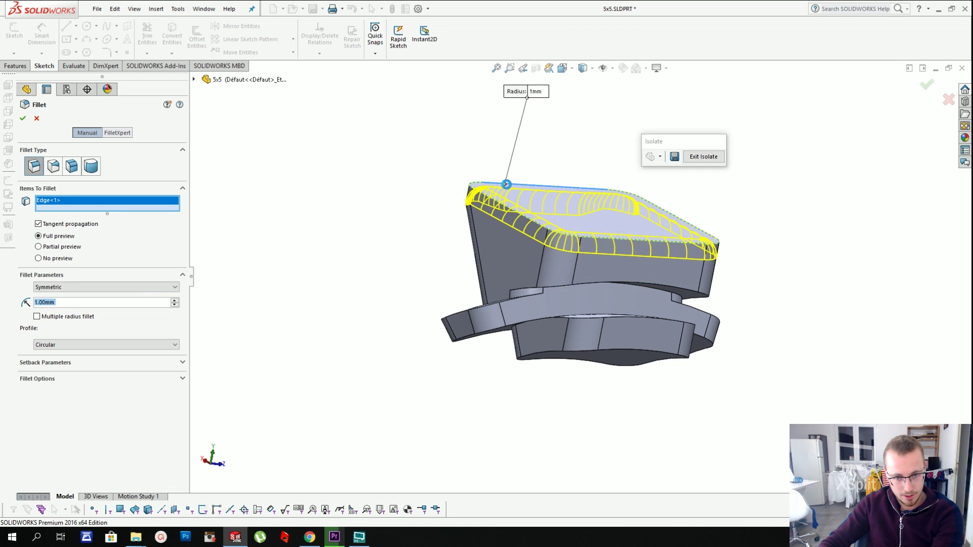
right_click(618, 202)
middle_click_drag(618, 201, 603, 228)
- Edit the outer-face perimeter fillet, setting its radius to 0.7 mm and adding the lower body and flange outline edges
scroll(74, 405, "down", 7)
right_click(74, 404)
middle_click_drag(284, 386, 517, 229)
right_click(58, 471)
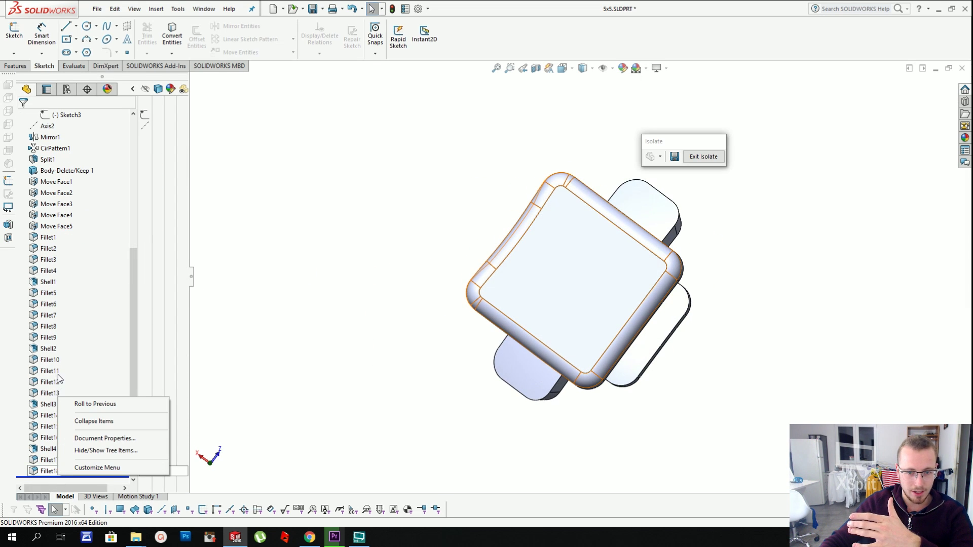
right_click(46, 473)
left_click(71, 381)
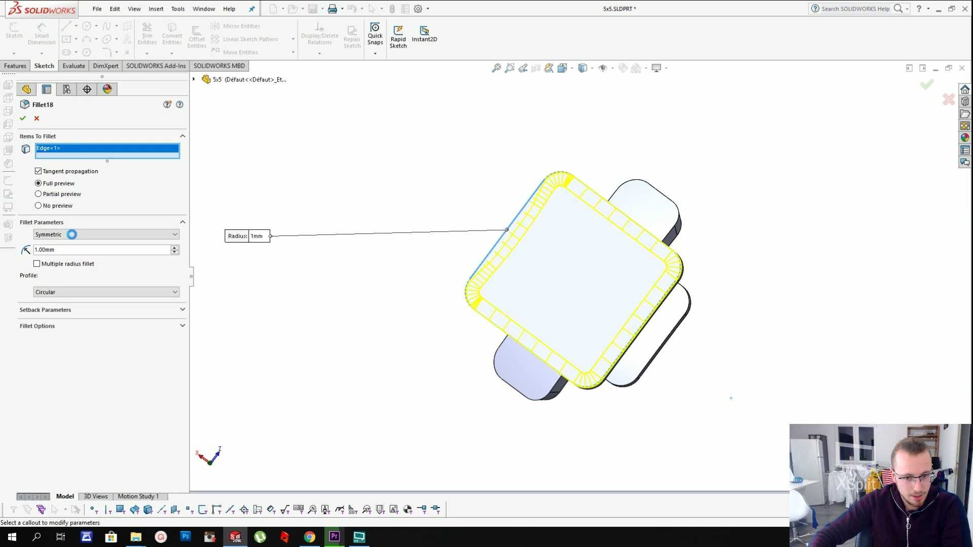
left_click_drag(100, 250, 35, 251)
type("0.7")
middle_click_drag(532, 223, 596, 339)
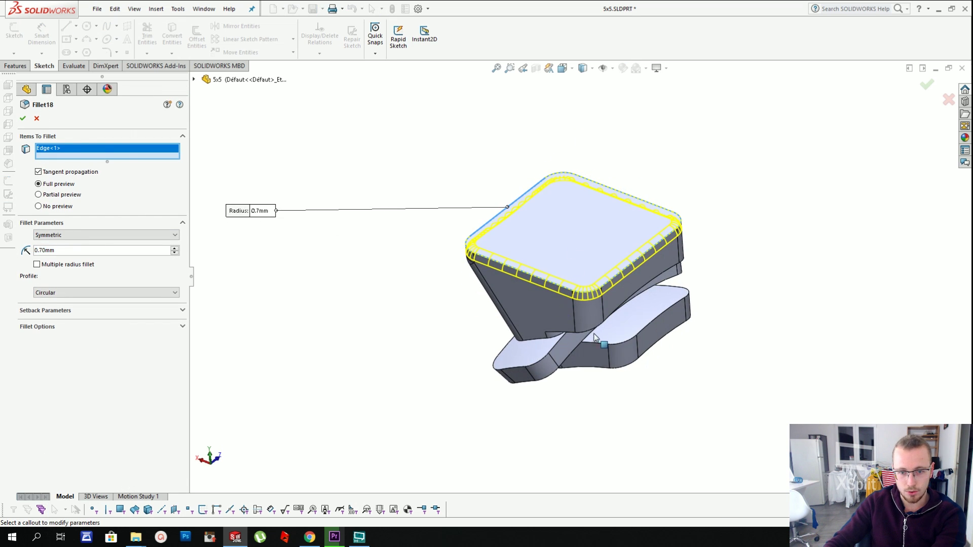
left_click(617, 348)
left_click(741, 315)
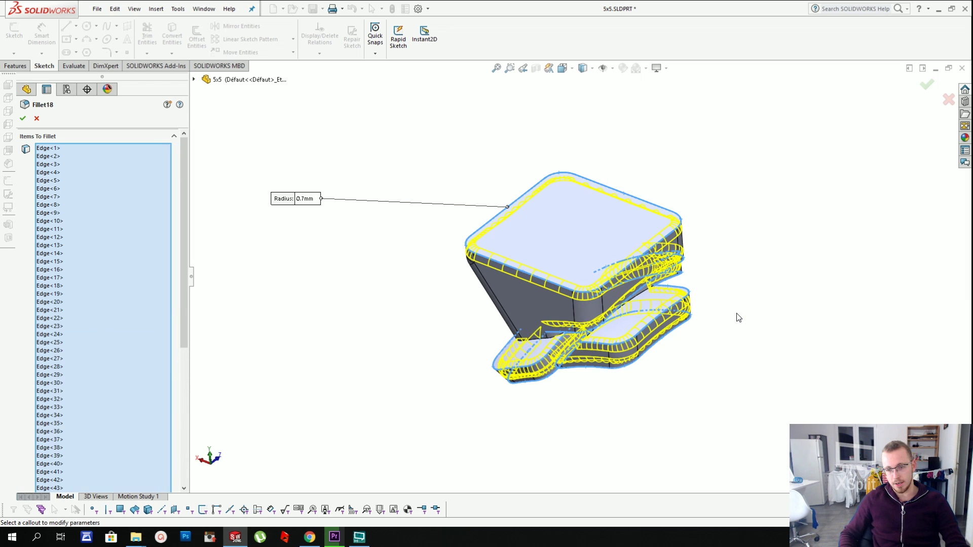
key("Return")
- Hollow the filleted block with a 0.8 mm Shell, selecting it as the solid body
left_click(154, 10)
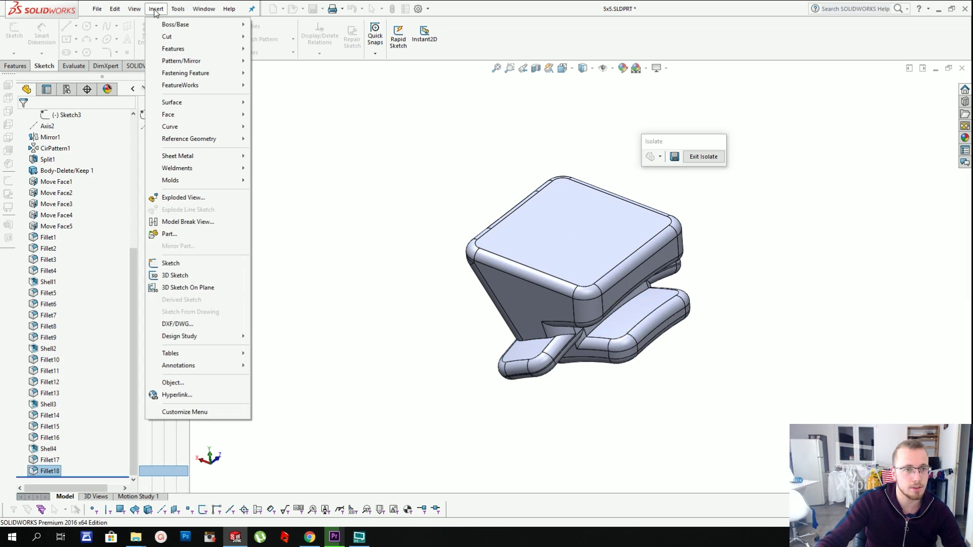
mouse_move(173, 49)
left_click(271, 121)
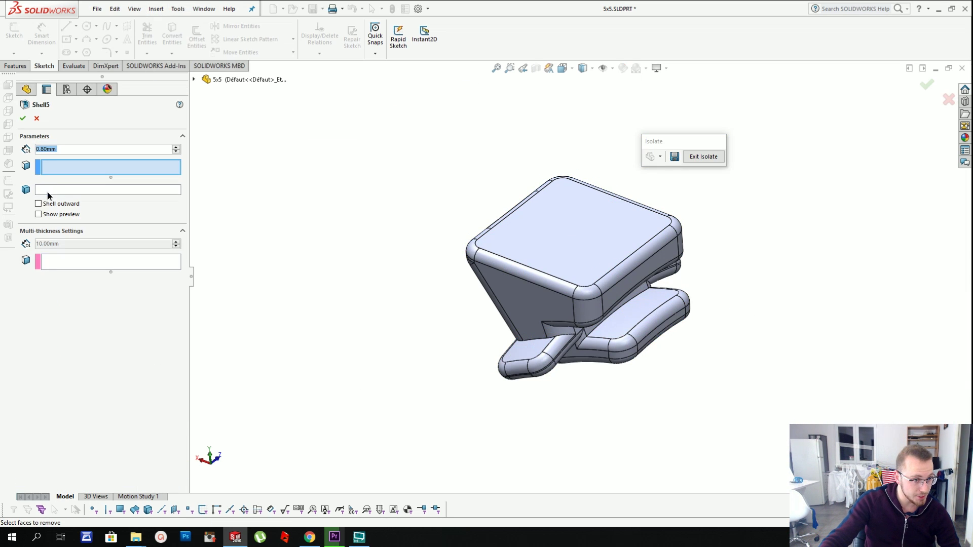
left_click(70, 189)
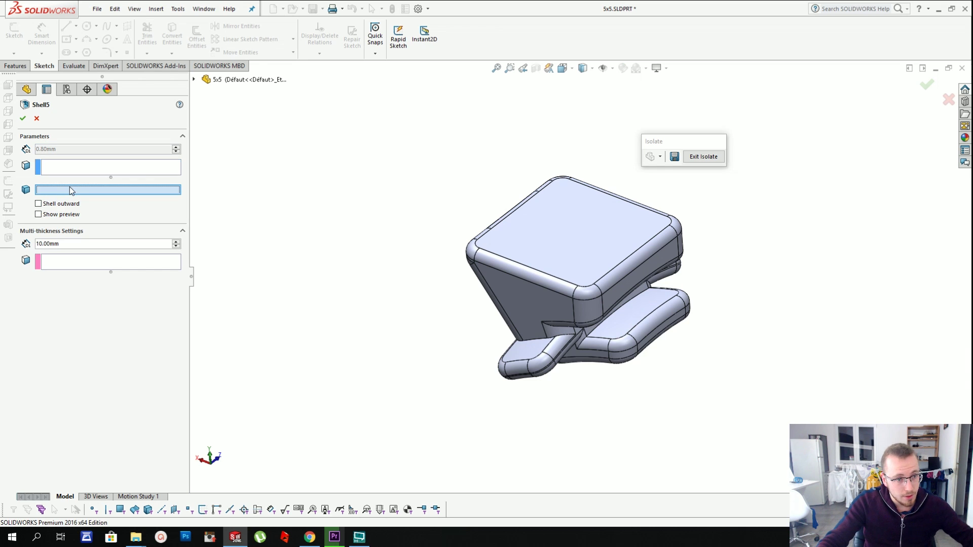
left_click(545, 260)
right_click(753, 196)
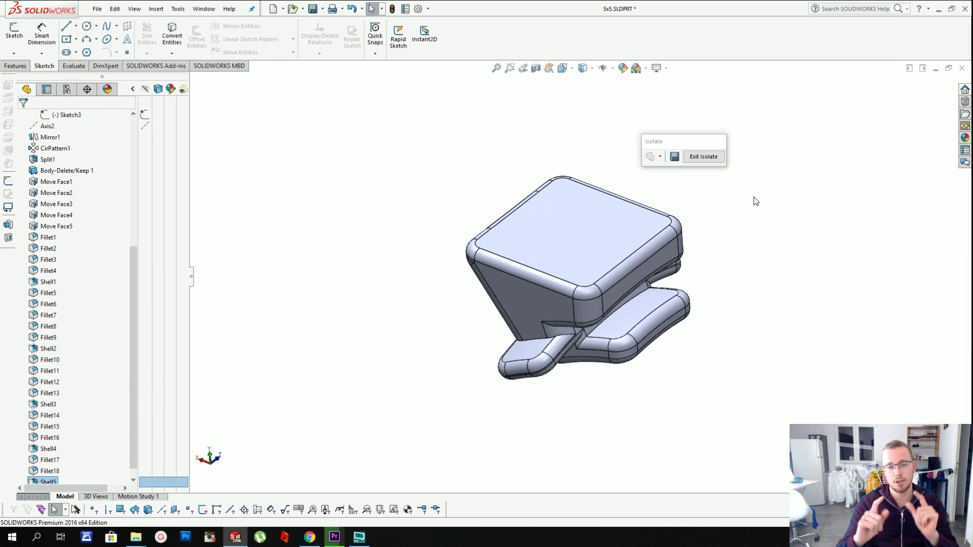
- Exit the isolated view, hide the shelled block and isolate the unfilleted square block above the sphere
left_click(710, 157)
key("Tab")
scroll(654, 263, "up", 4)
middle_click_drag(684, 311, 683, 409)
right_click(611, 301)
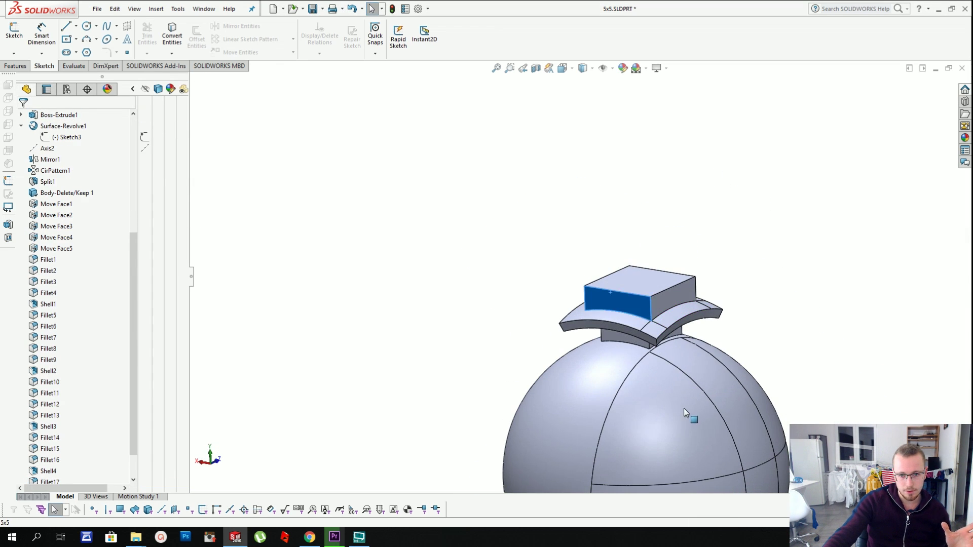
left_click(657, 501)
- Fillet the corner edges of the square block's upper body, flange and lower stem with a 1.5 mm radius
left_click(157, 11)
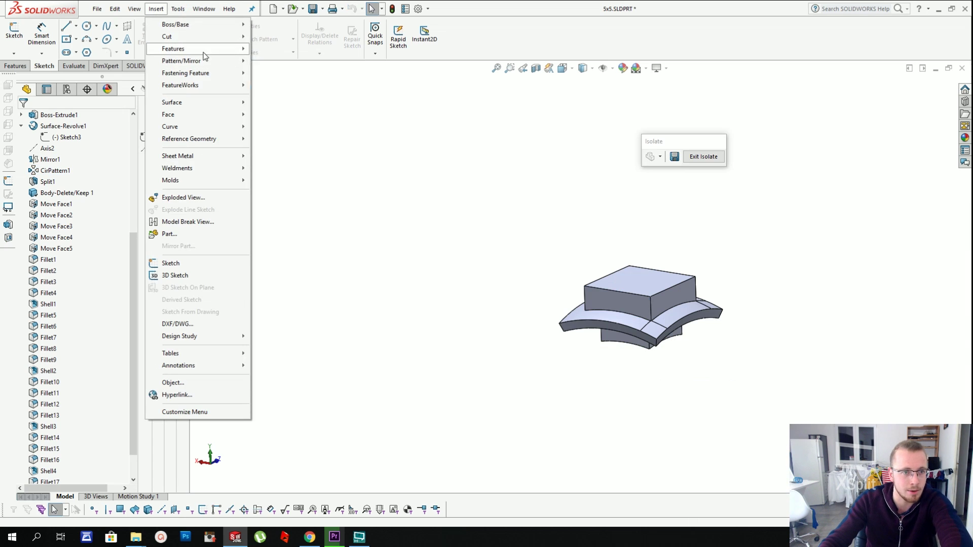
mouse_move(203, 51)
left_click(277, 49)
left_click(651, 311)
left_click(696, 289)
left_click(630, 278)
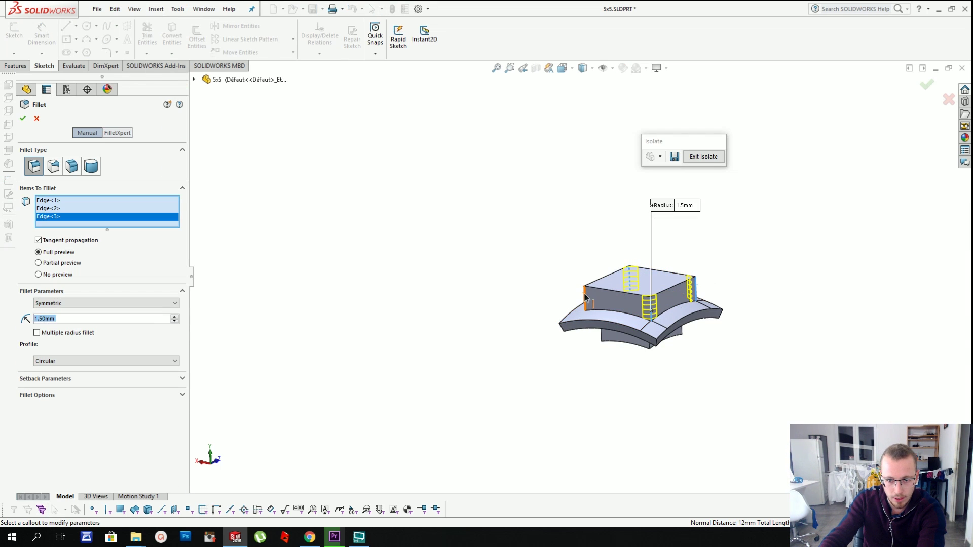
left_click(585, 298)
left_click(562, 328)
left_click(657, 343)
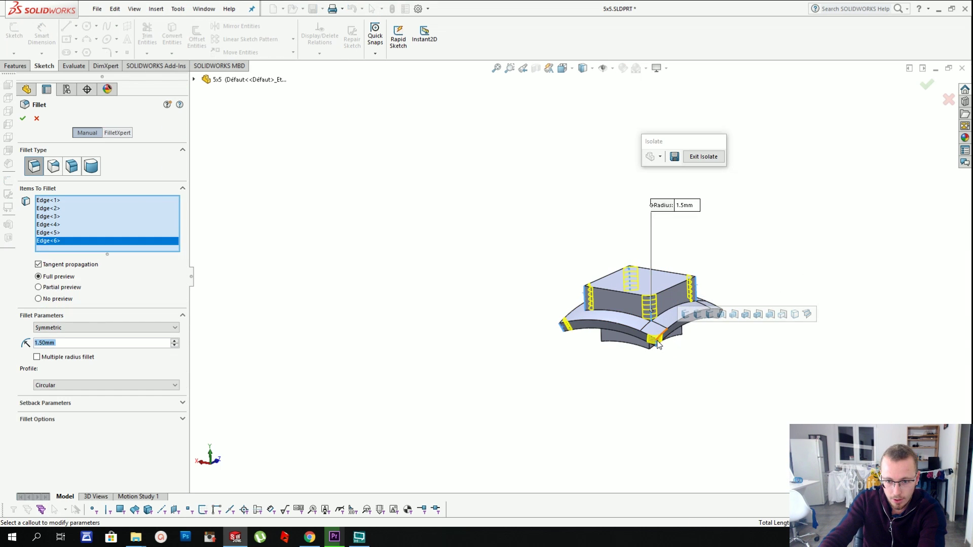
left_click(709, 316)
middle_click_drag(675, 324, 670, 302)
left_click(684, 331)
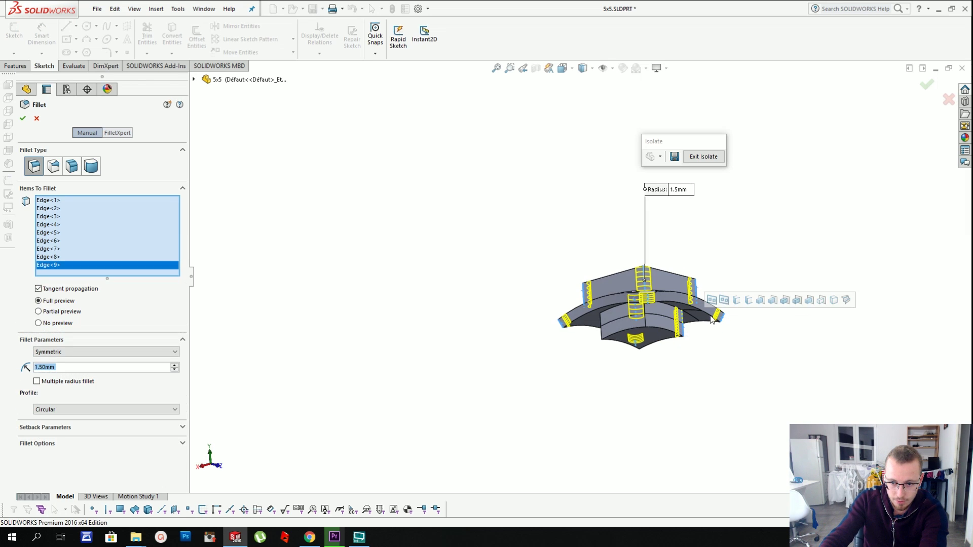
left_click(736, 301)
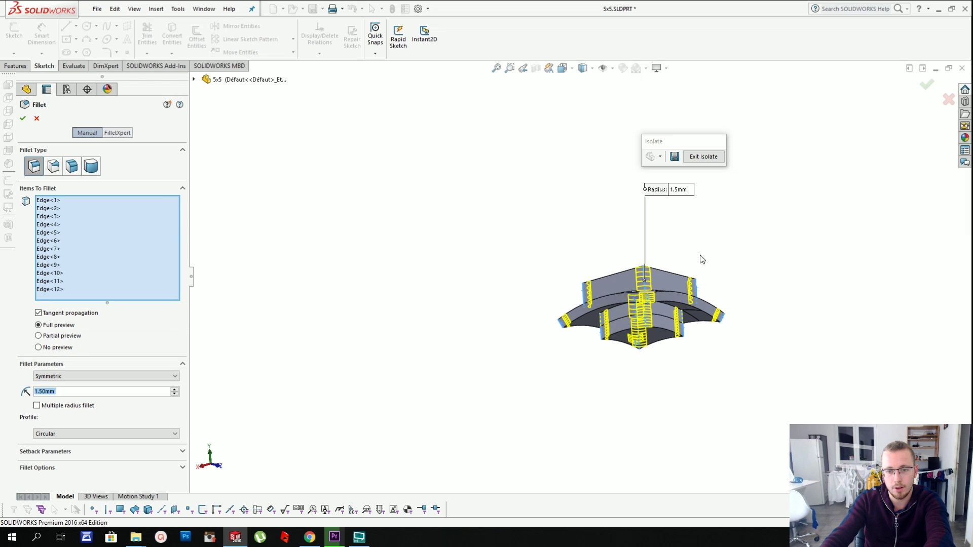
key("Return")
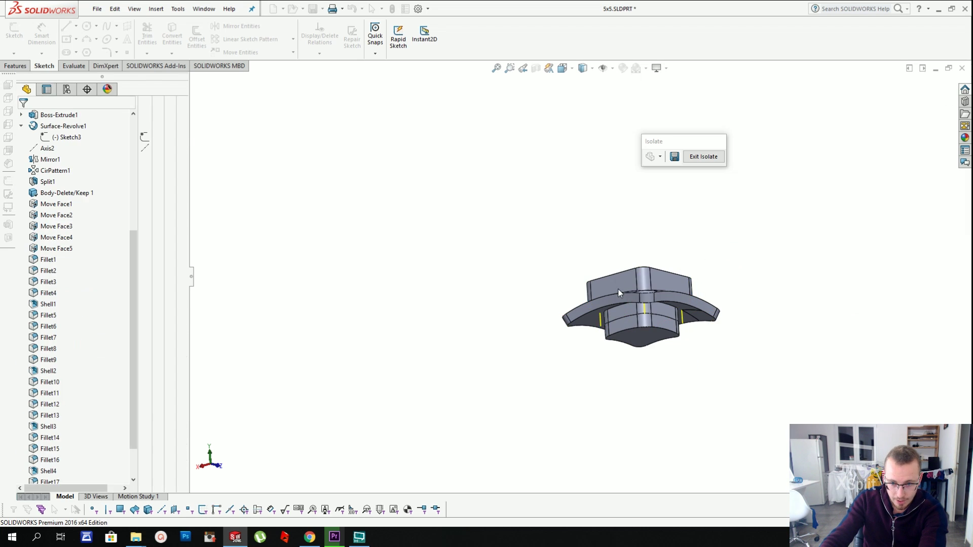
- Fillet the perimeter of the square block's top face with a 1 mm radius
key("Return")
middle_click_drag(620, 274, 636, 294)
left_click(637, 273)
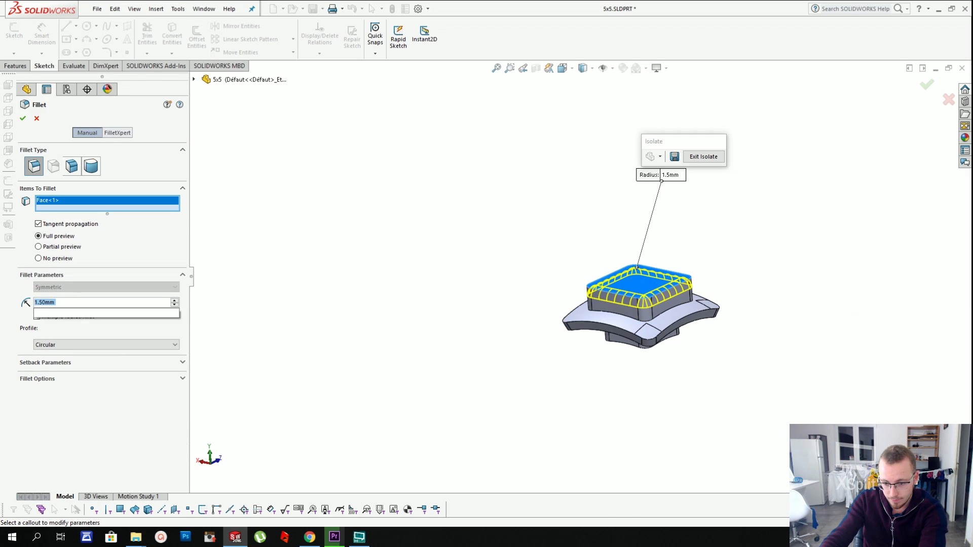
key("Return")
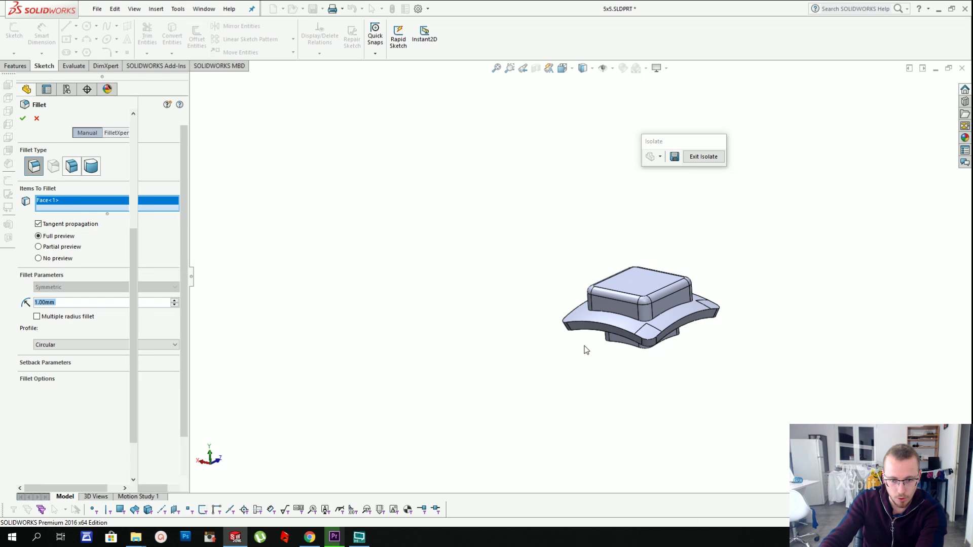
- Fillet the square block's flange outline and lower stem edges with a 0.7 mm radius and exit the isolated view
key("Return")
scroll(585, 324, "down", 1)
left_click(585, 324)
type("0.7")
key("Return")
left_click(625, 345)
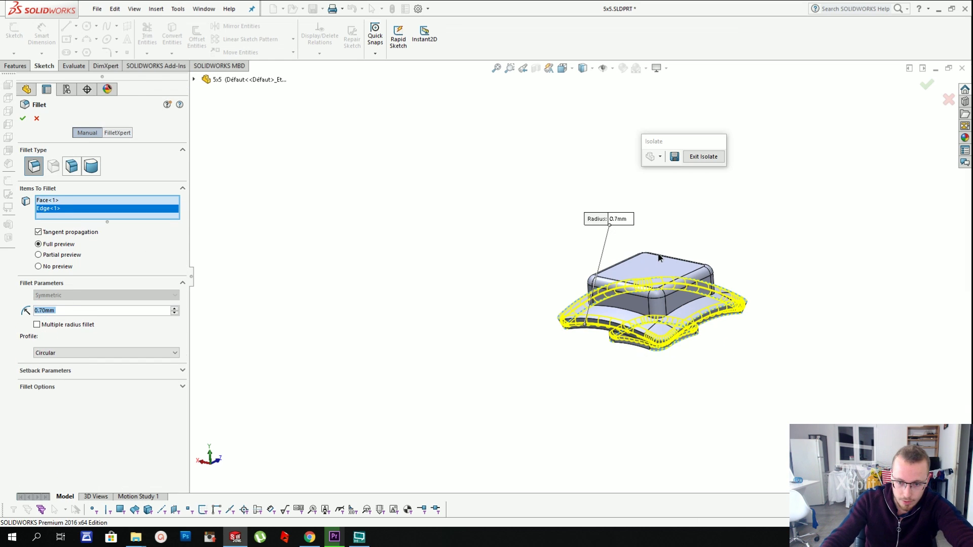
key("Return")
scroll(659, 258, "up", 2)
middle_click_drag(658, 258, 627, 282)
scroll(654, 256, "down", 3)
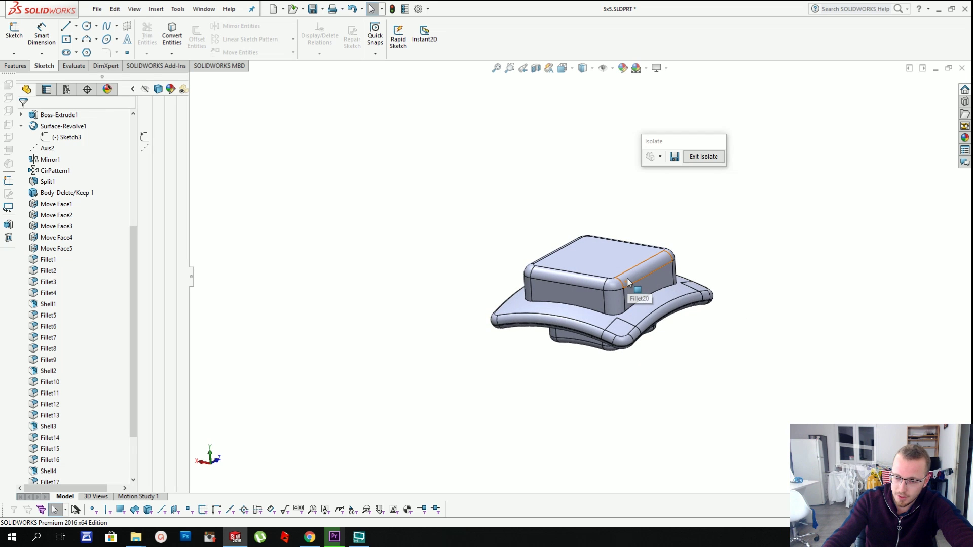
scroll(628, 278, "down", 2)
left_click(704, 157)
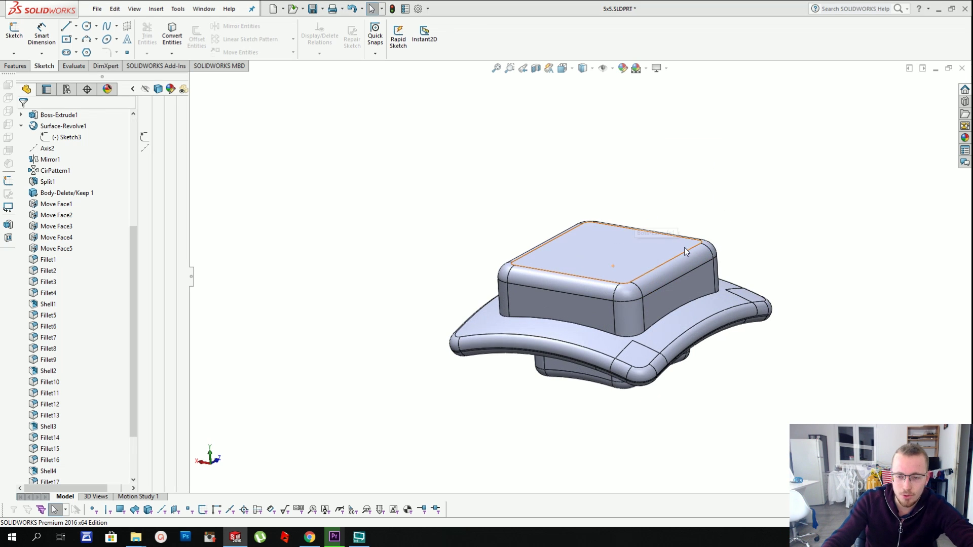
- On Plan de face, sketch a vertical construction line about 16 mm long and a horizontal line from its upper end past the block's side
scroll(684, 270, "up", 2)
middle_click_drag(685, 275, 712, 224)
right_click(555, 270)
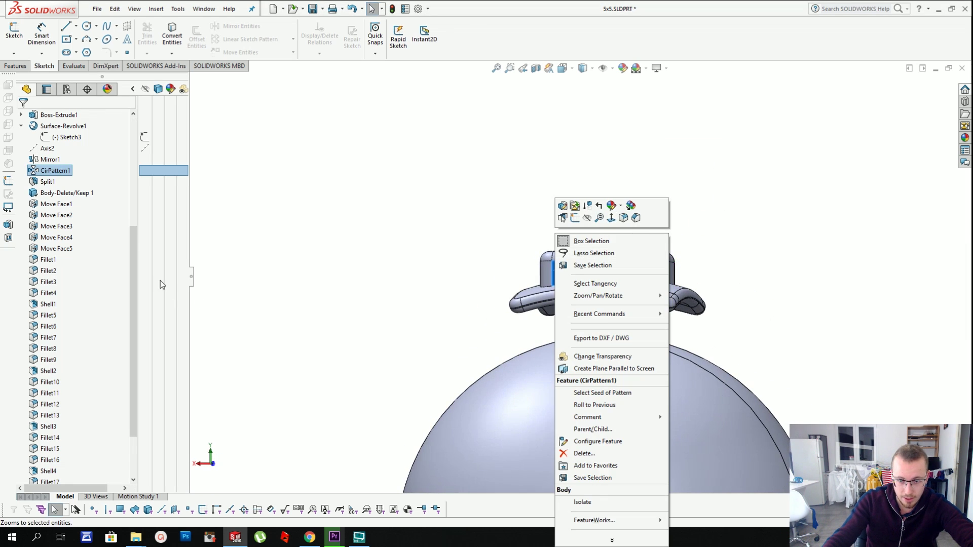
scroll(46, 209, "up", 6)
right_click(57, 261)
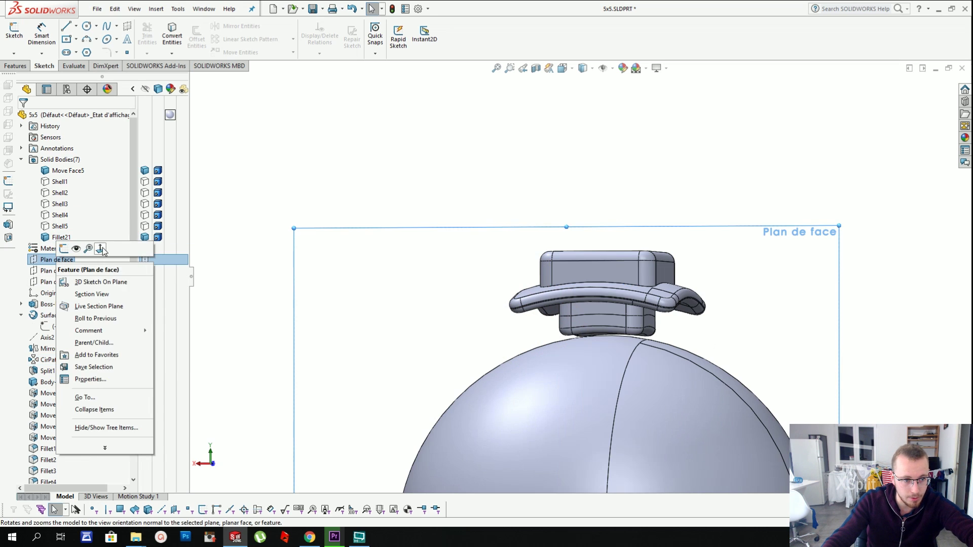
left_click(99, 249)
left_click(581, 216)
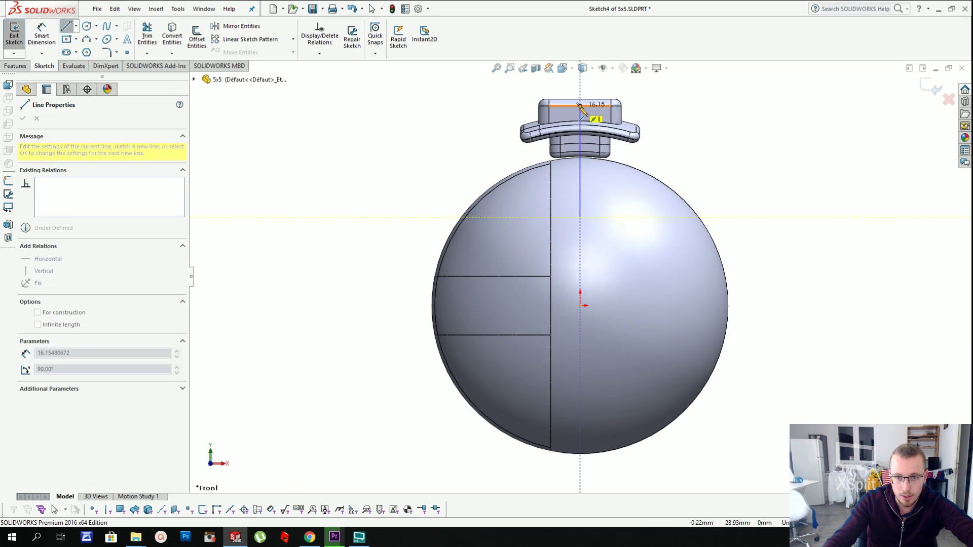
left_click(581, 106)
double_click(450, 106)
key("Escape")
left_click(580, 184)
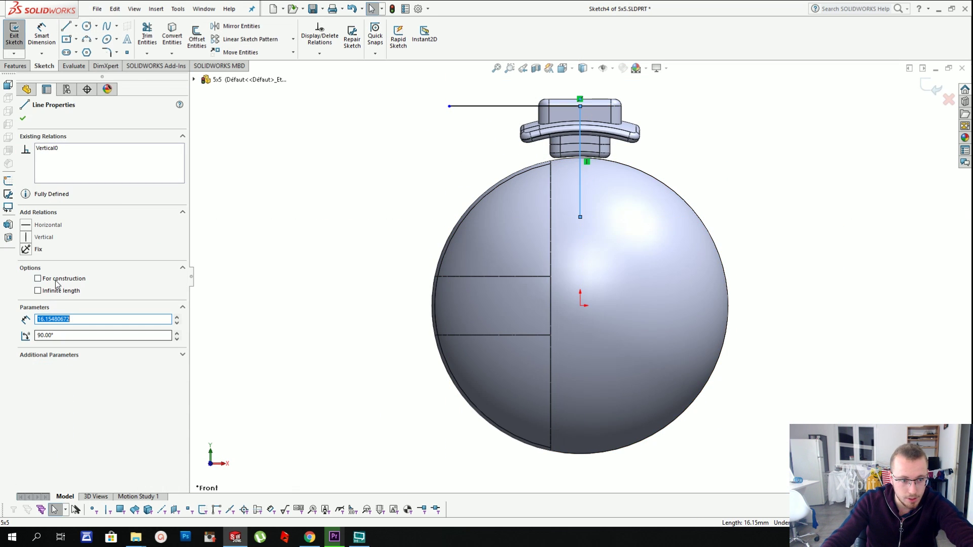
left_click(55, 279)
- Revolve the horizontal sketch line about the vertical construction line into a flat disc surface through the top of the block
left_click(155, 9)
mouse_move(173, 102)
left_click(329, 115)
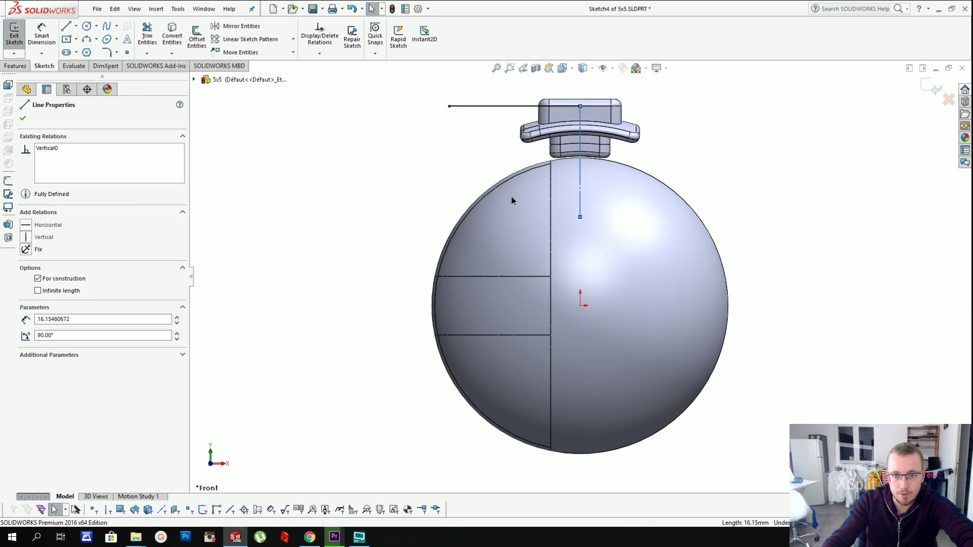
key("Return")
- Split the filleted square block into two bodies, using the revolved disc surface as the trim tool
left_click(156, 8)
mouse_move(193, 48)
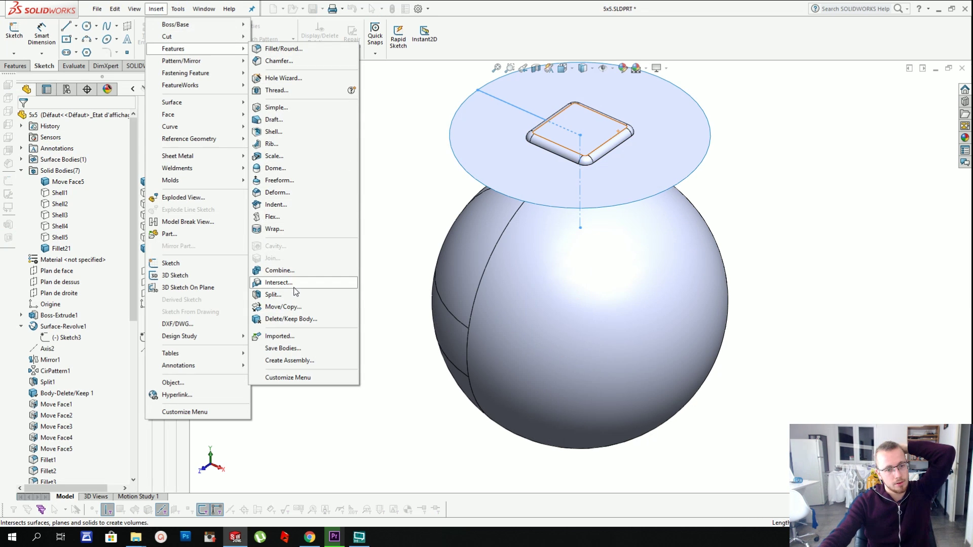
left_click(294, 296)
left_click(580, 129)
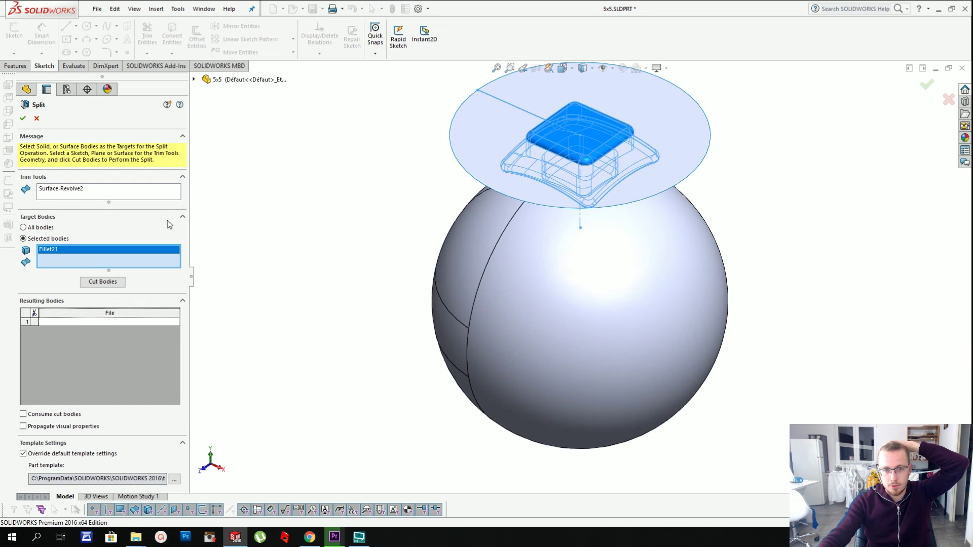
left_click(103, 281)
left_click(23, 118)
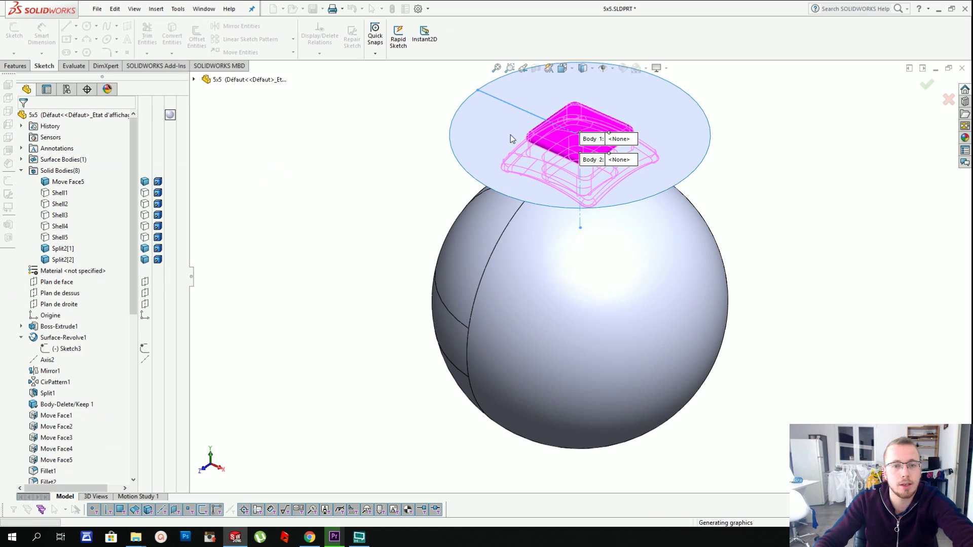
- Isolate the split-off top cap and sketch a center rectangle about 9 by 8.9 mm around the origin on its flat cut face
right_click(594, 144)
left_click(648, 395)
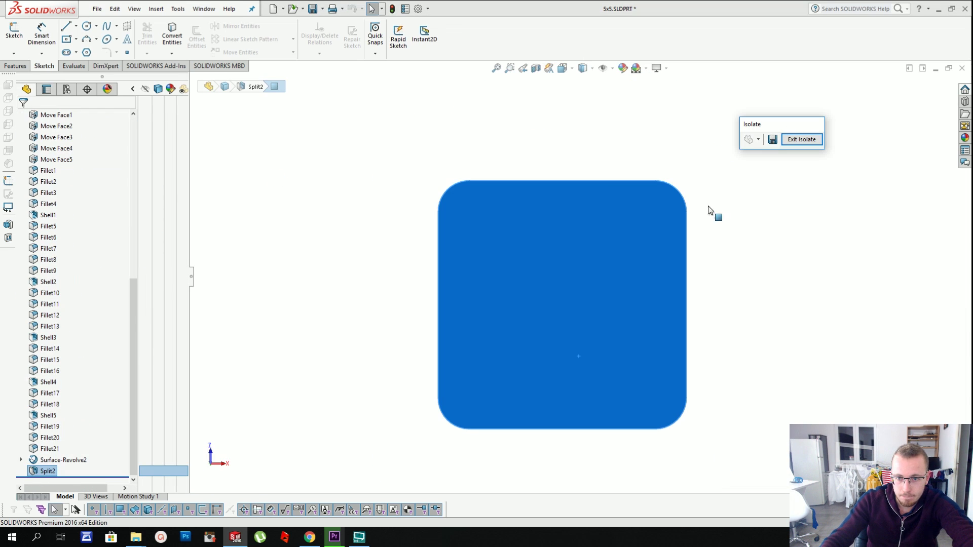
left_click(66, 40)
left_click(562, 304)
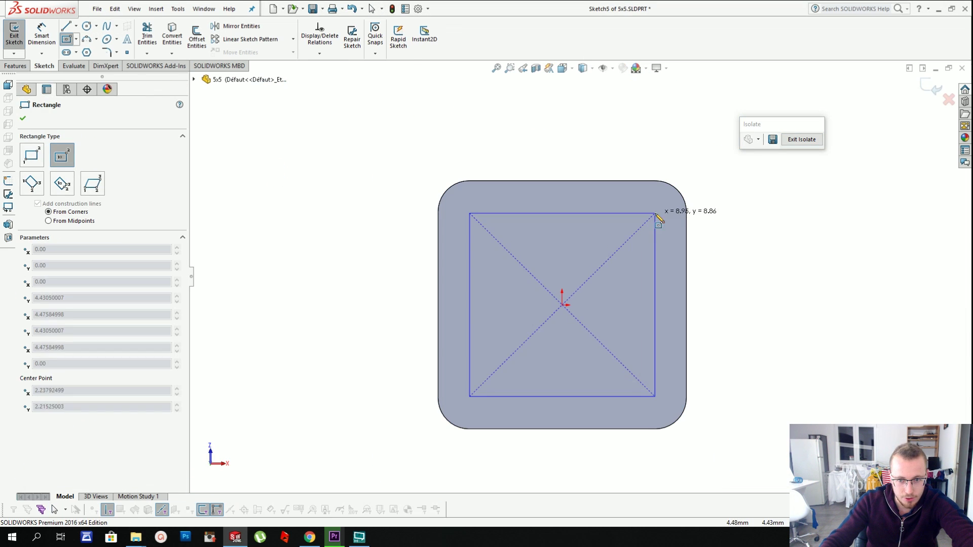
left_click(655, 213)
- Dimension the rectangle's horizontal side at 10 mm
left_click(556, 213)
left_click(554, 152)
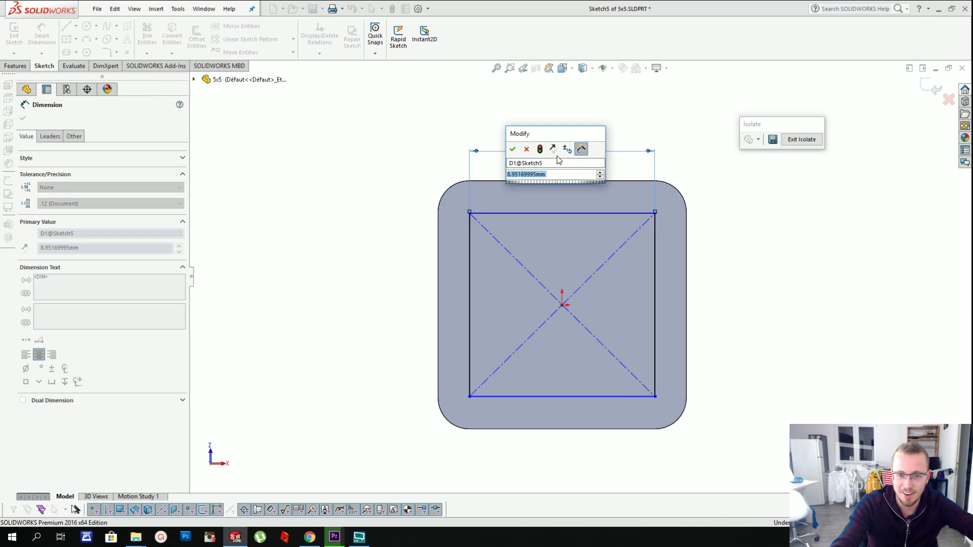
type("10")
key("Return")
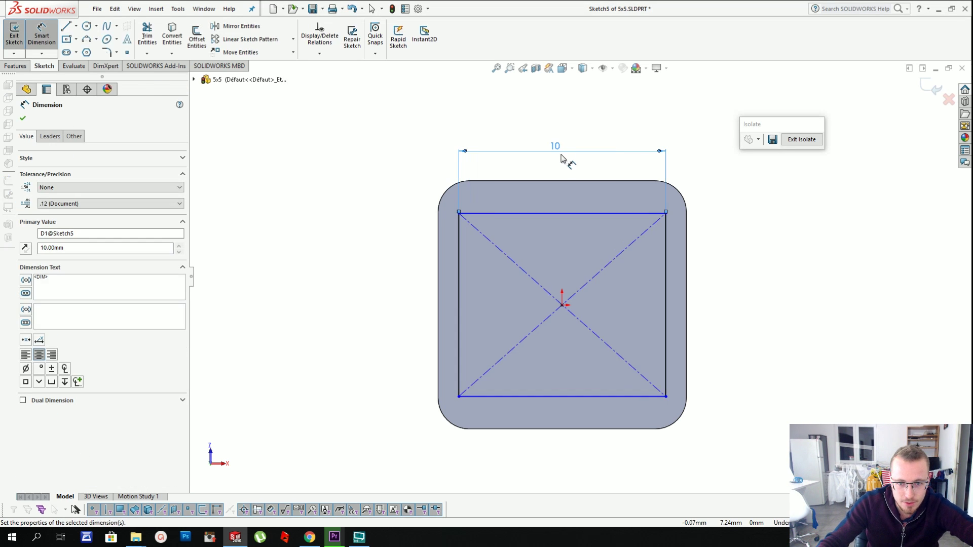
key("Escape")
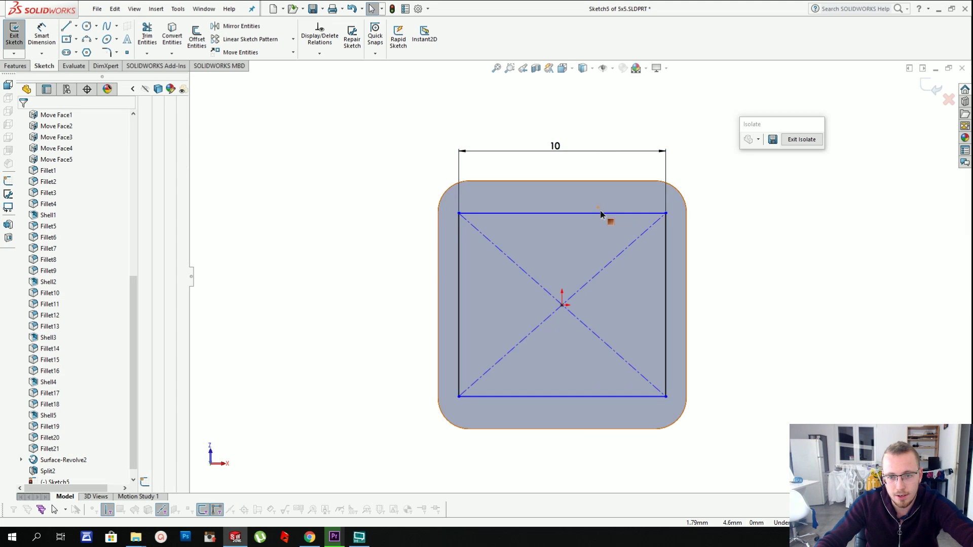
- Make the rectangle's horizontal and vertical sides equal in length
left_click(613, 214)
left_click(664, 238, "ctrl")
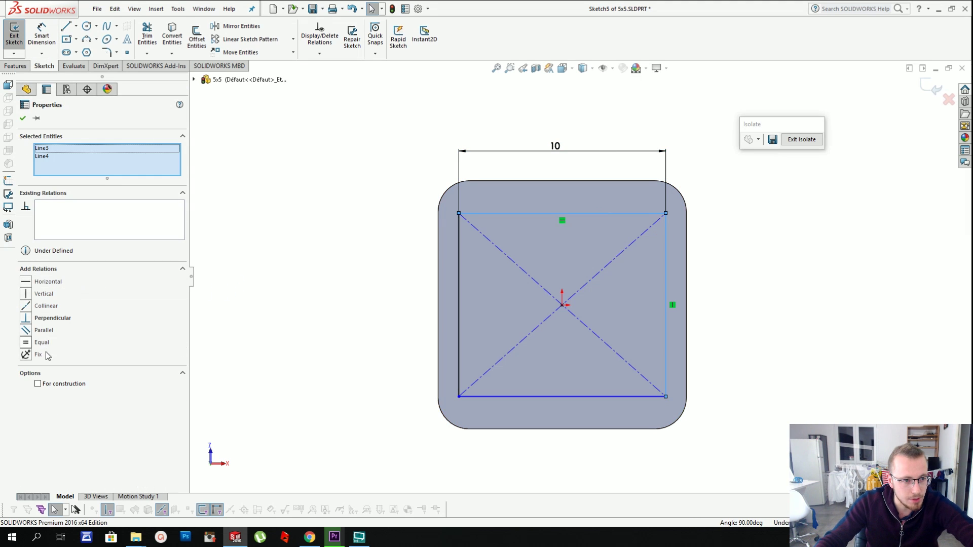
left_click(26, 342)
key("Escape")
left_click(591, 202)
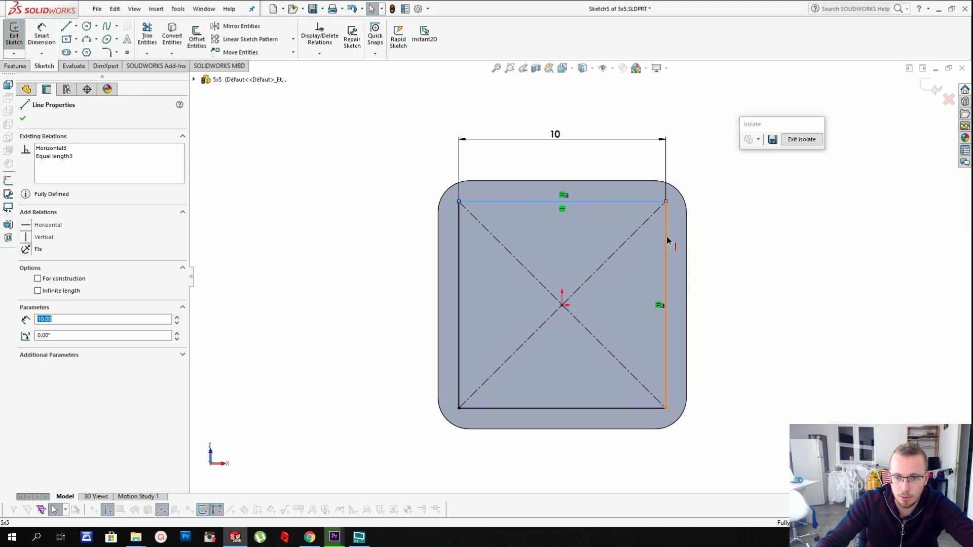
left_click(667, 242, "ctrl")
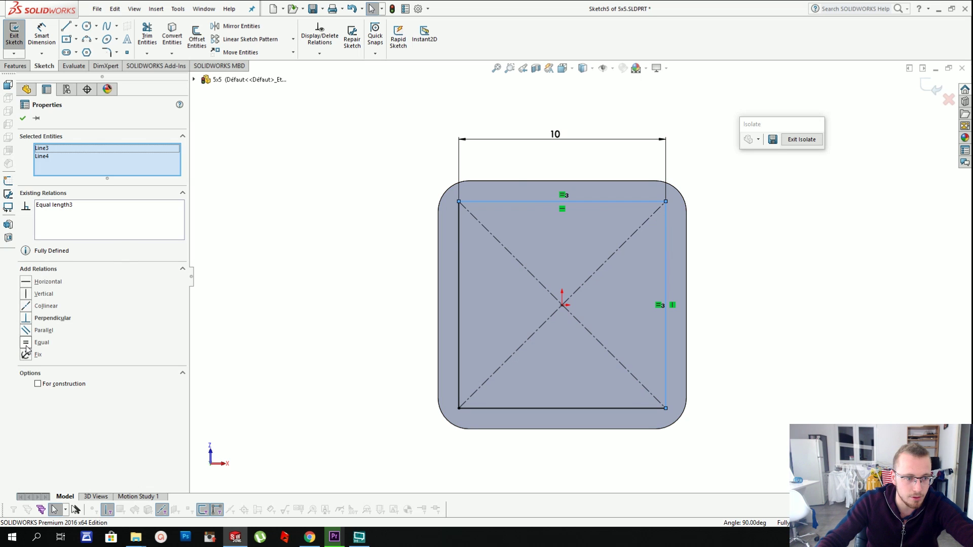
- Set the square's side dimension to 9 mm
double_click(559, 139)
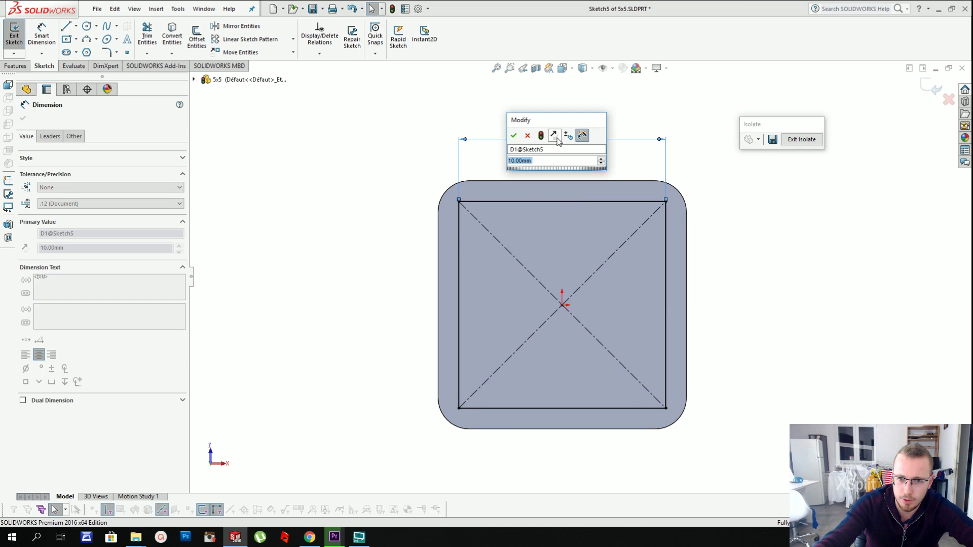
type("9")
key("Return")
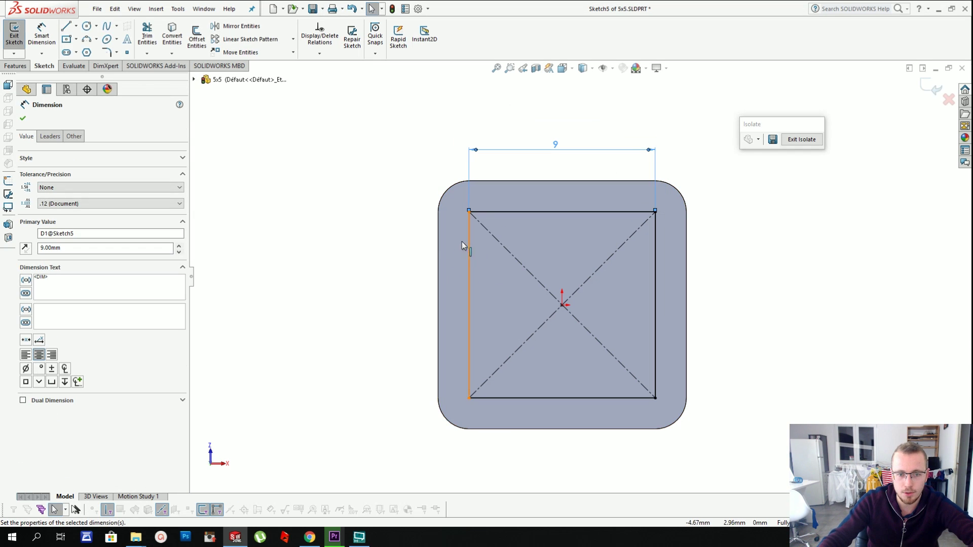
left_click(490, 163)
- Offset the square's outline inward by 1 mm
left_click(481, 212)
left_click(470, 249, "ctrl")
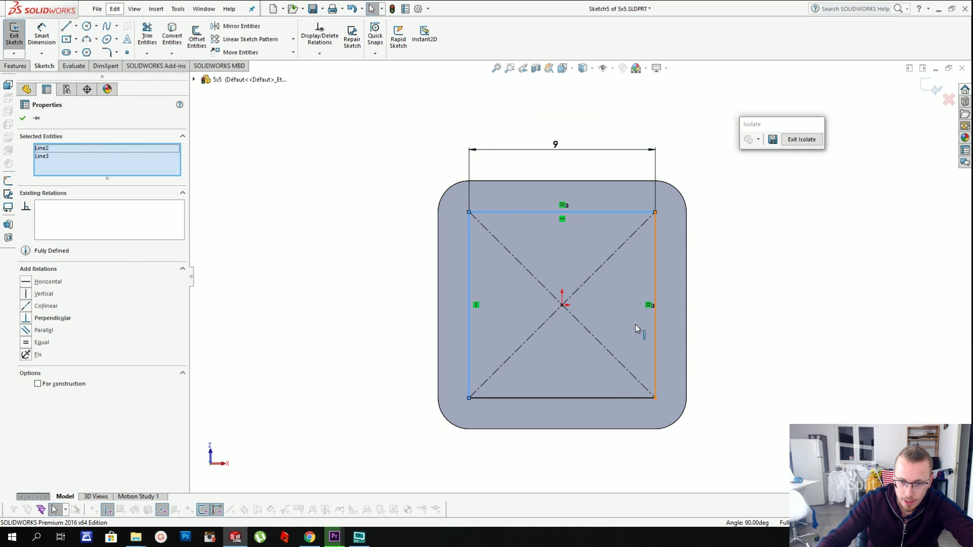
left_click(197, 35)
left_click(53, 171)
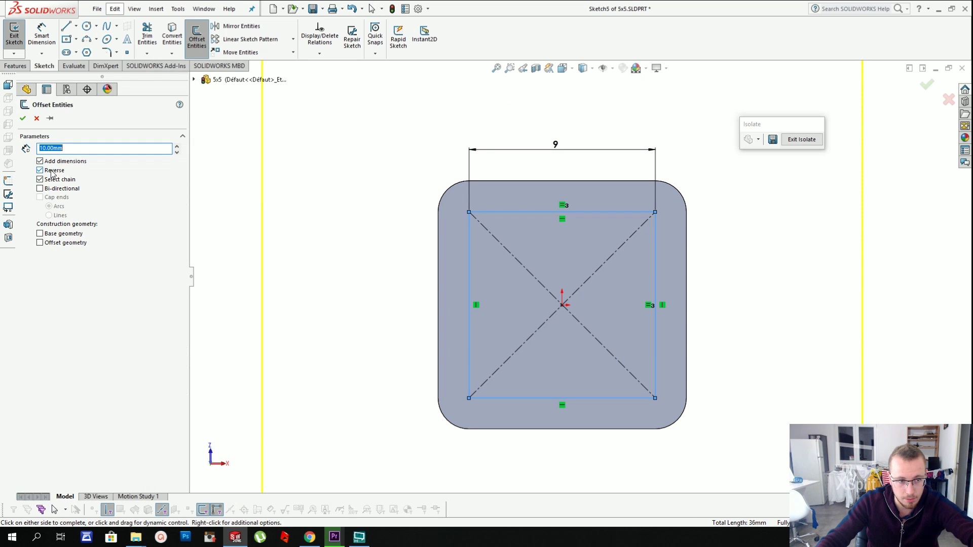
type("1")
key("Return")
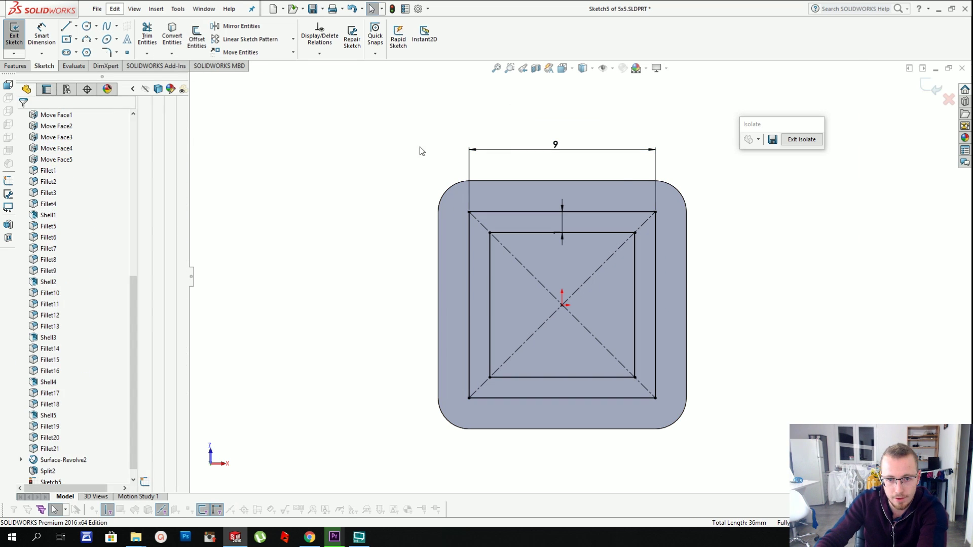
- Extrude the band between the two squares 2 mm as a blind boss merged with the cap
left_click(156, 9)
mouse_move(186, 24)
left_click(284, 25)
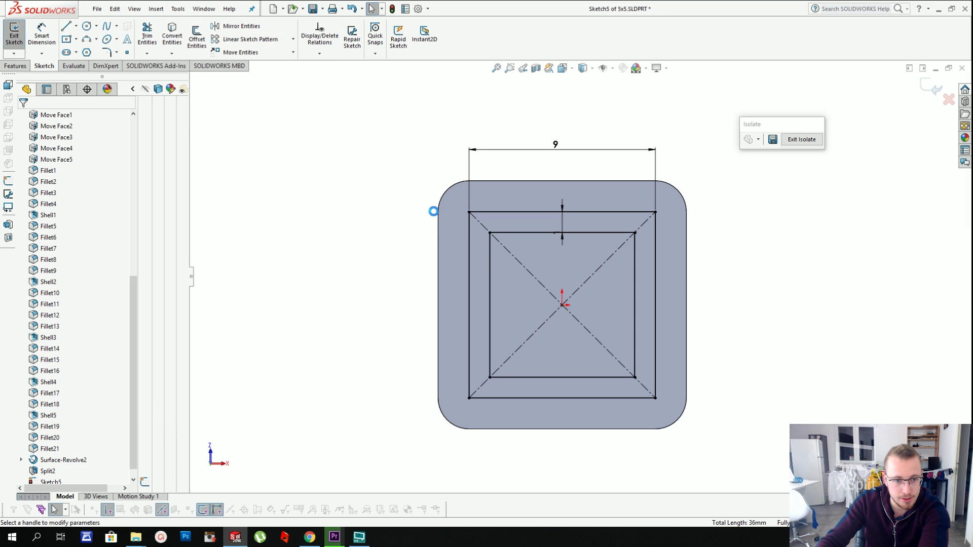
left_click(92, 214)
type("2")
key("Return")
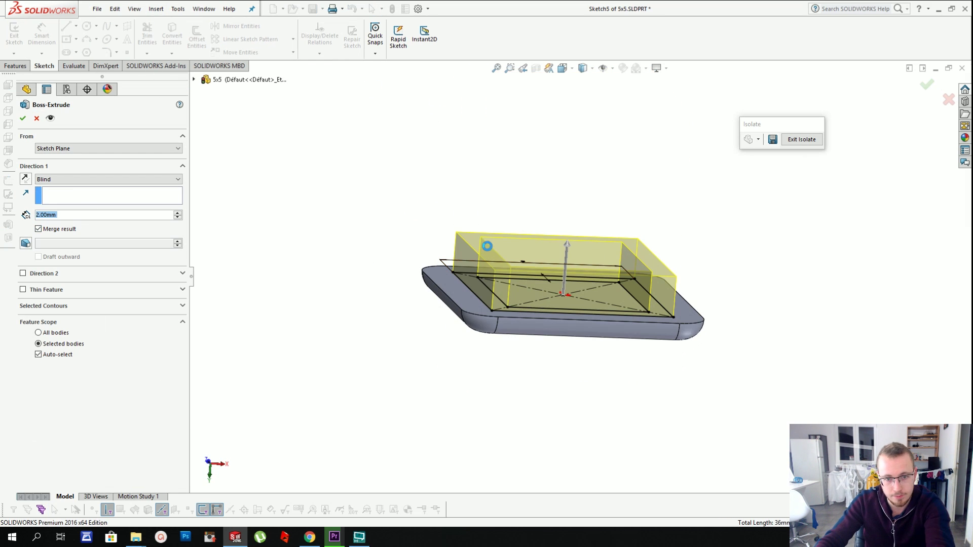
key("Return")
middle_click_drag(513, 252, 500, 282)
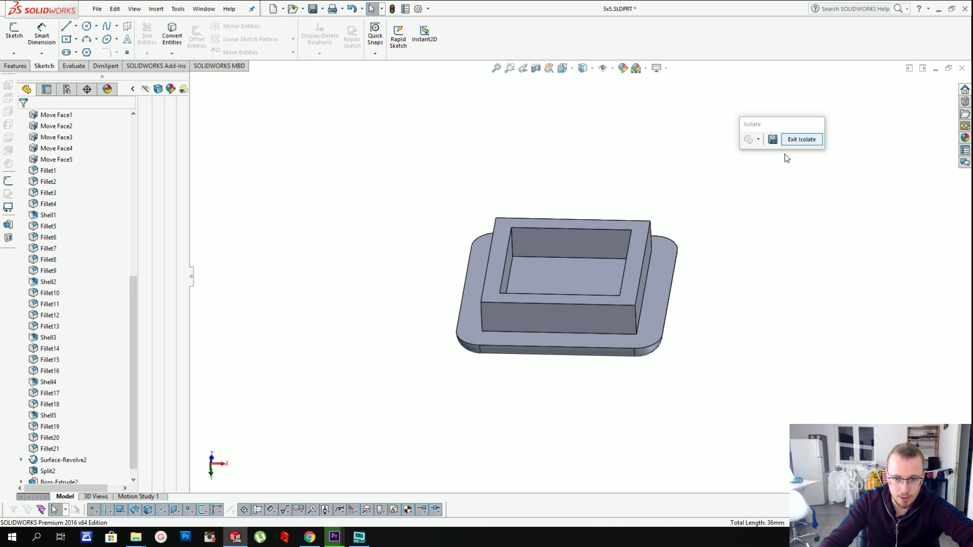
- On the cap's flat face, sketch a square offset 0.1 mm outward from the boss's four base edges and close the sketch
left_click(468, 310)
scroll(549, 336, "up", 4)
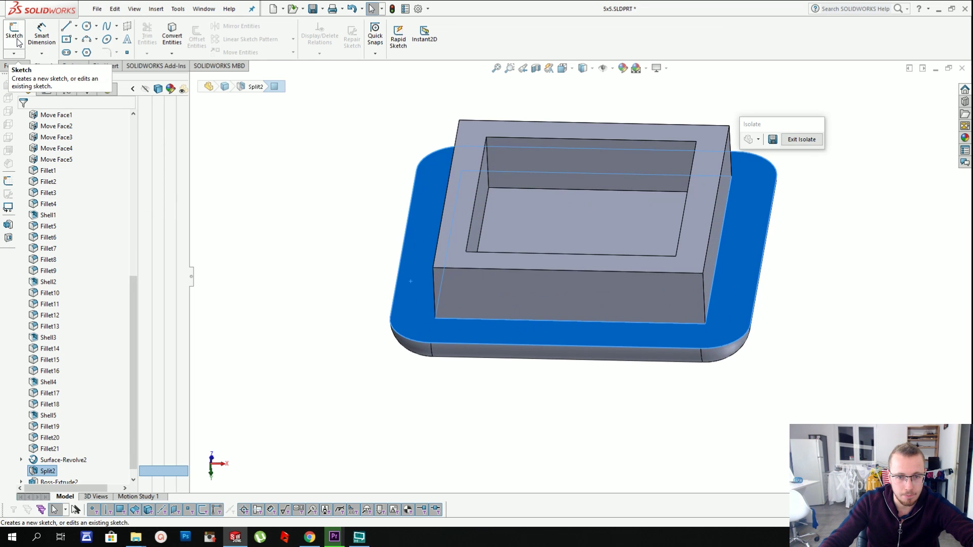
left_click(16, 42)
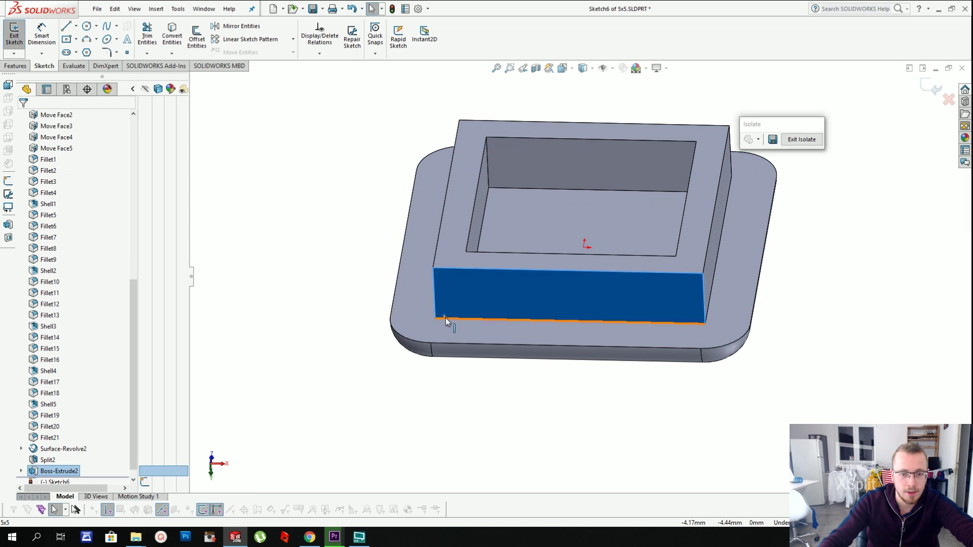
middle_click_drag(449, 285, 410, 210)
left_click(409, 210)
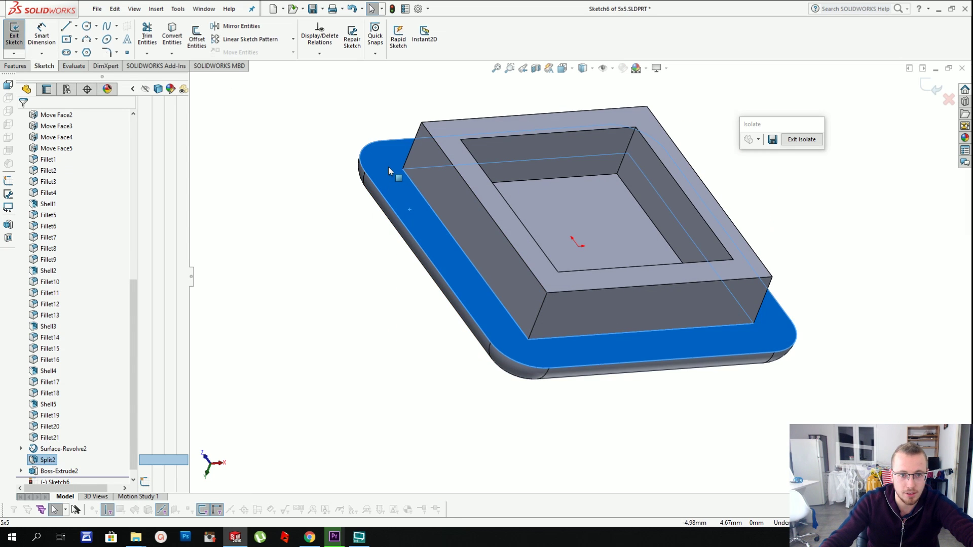
left_click(413, 183)
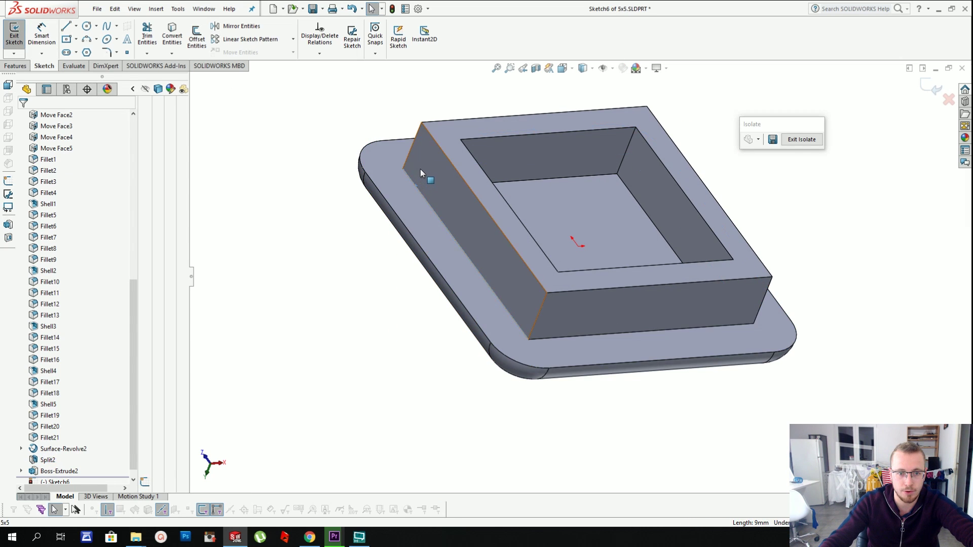
left_click(555, 339, "ctrl")
middle_click_drag(555, 339, 703, 231)
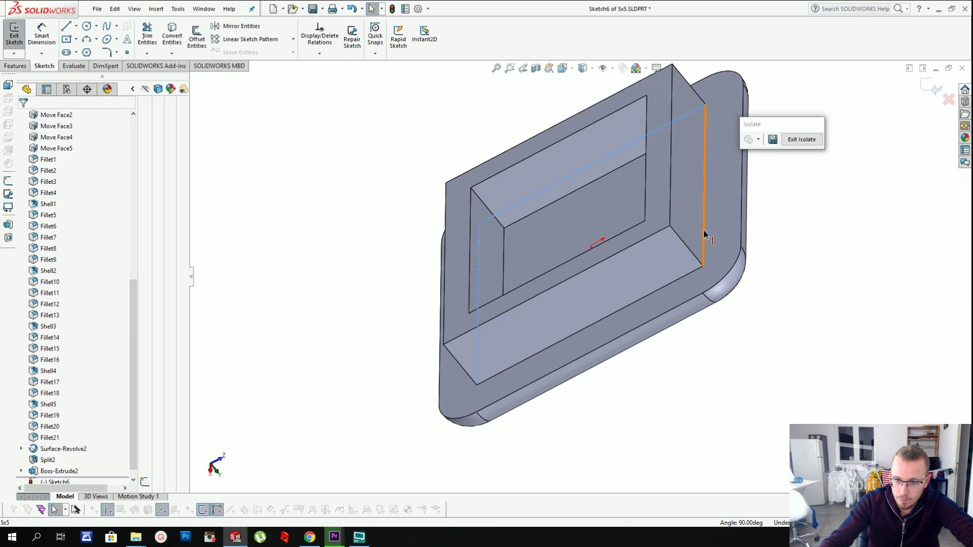
left_click(197, 38)
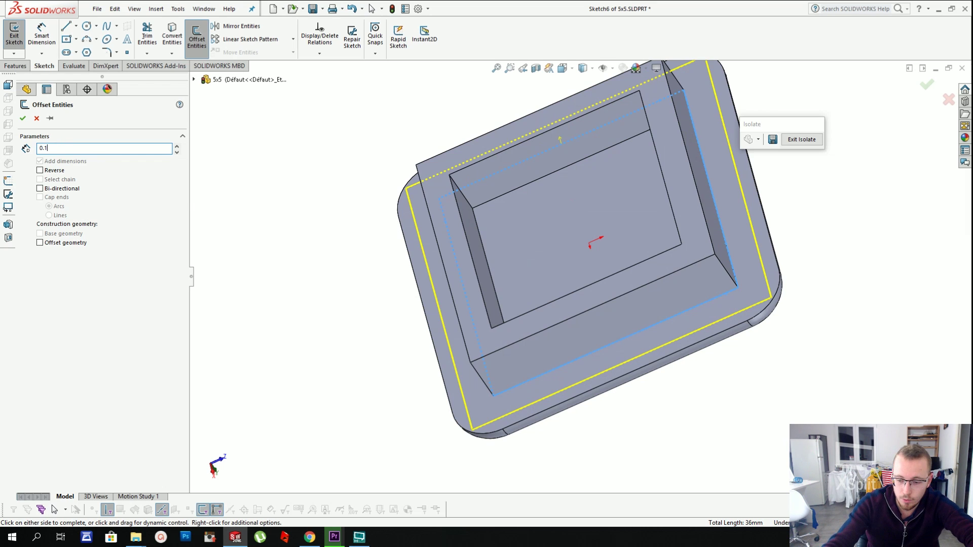
key("Return")
left_click(22, 118)
middle_click_drag(352, 215, 397, 195)
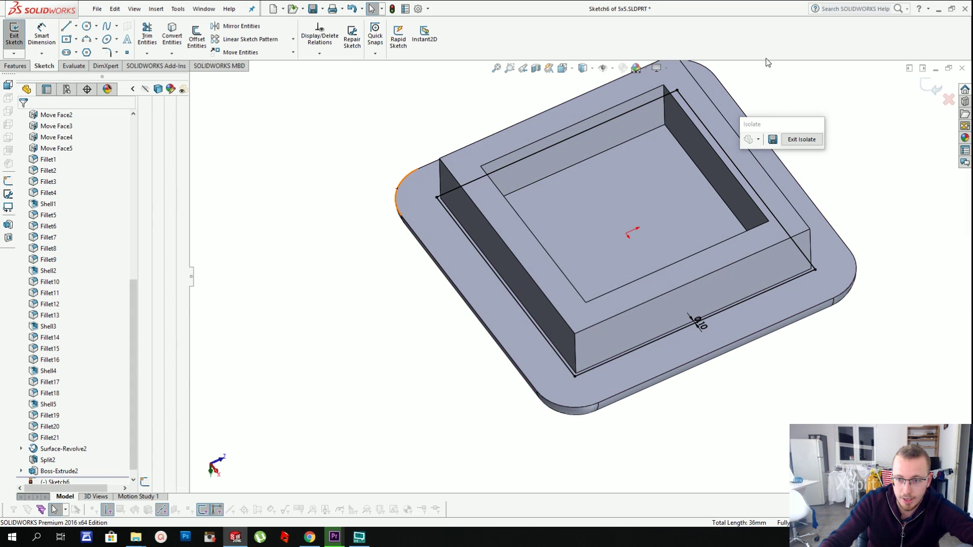
left_click(933, 86)
- Exit the isolated view and hide the cap body on top of the square block
right_click(811, 269)
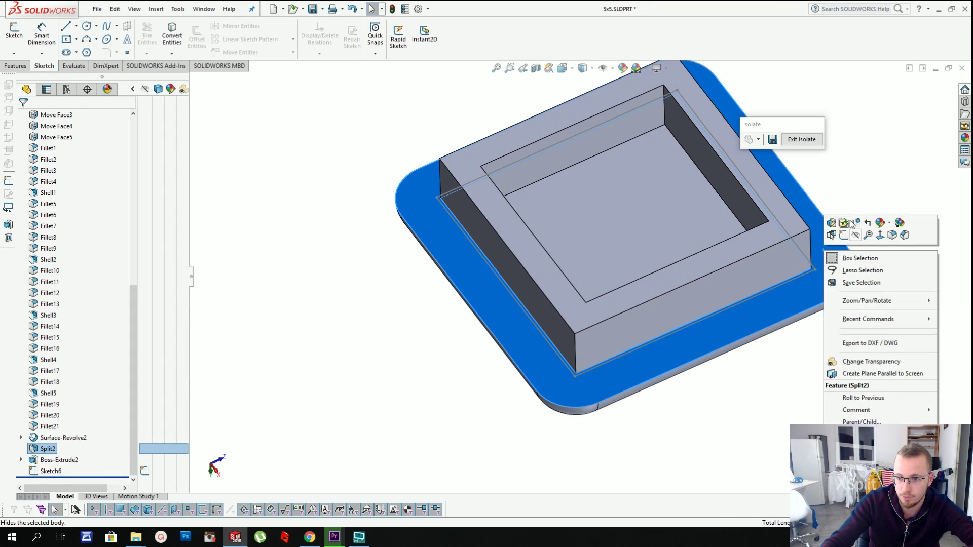
left_click(803, 140)
left_click(802, 140)
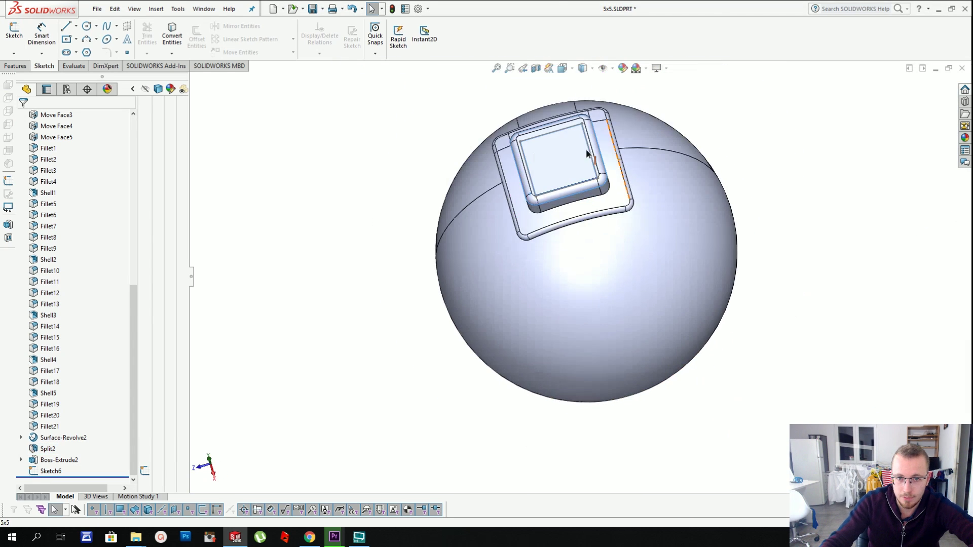
scroll(532, 172, "up", 5)
right_click(551, 157)
left_click(581, 141)
- Cut the offset square sketch 2.5 mm deep into the block with a blind extruded cut in the reversed direction
left_click(477, 181)
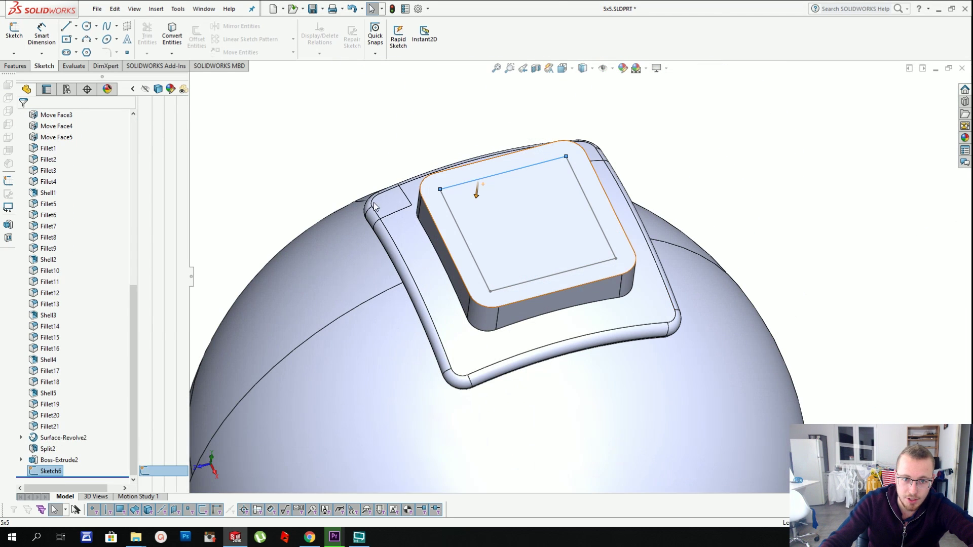
left_click(156, 8)
mouse_move(177, 33)
left_click(324, 32)
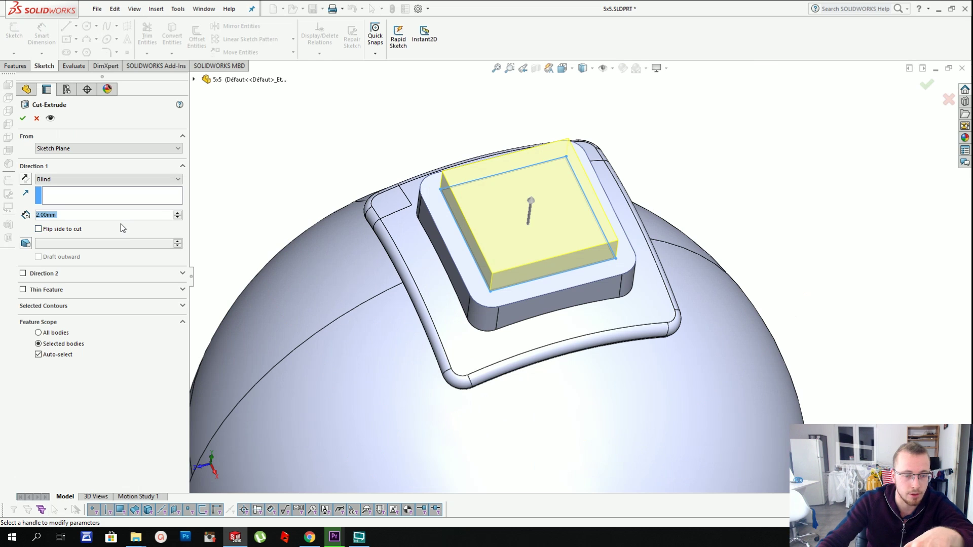
left_click(25, 179)
type("2.5")
key("Return")
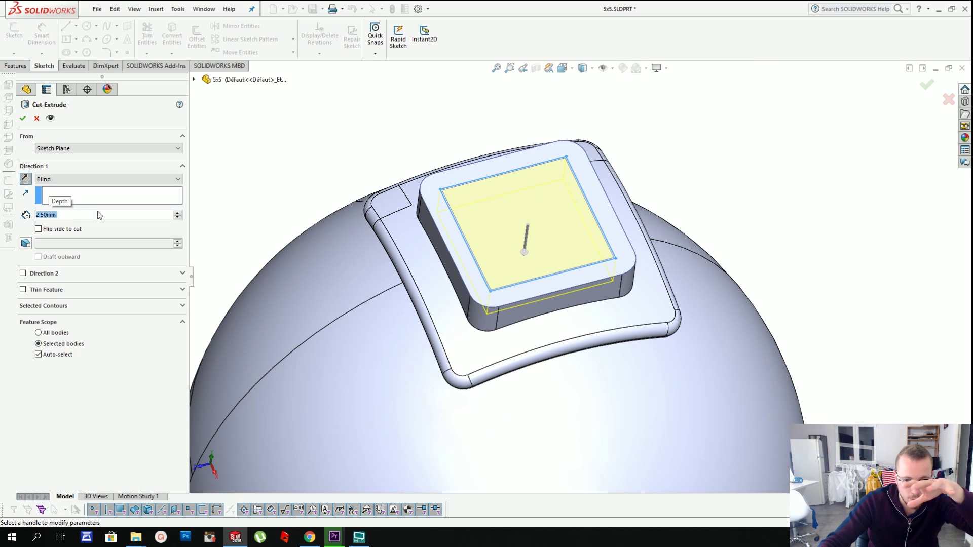
left_click(22, 118)
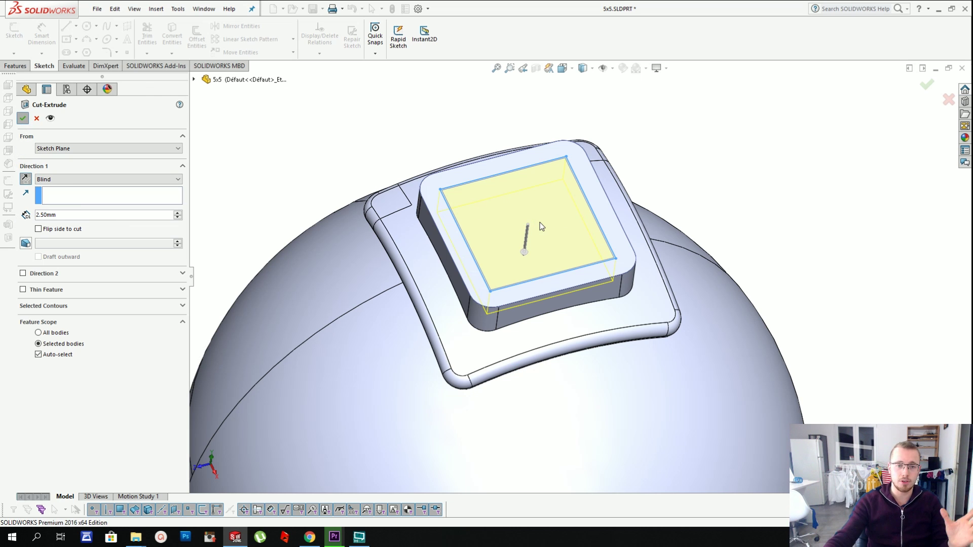
- Sketch a circle about 8.2 mm in diameter on the square pocket's floor, centred on the origin
right_click(541, 237)
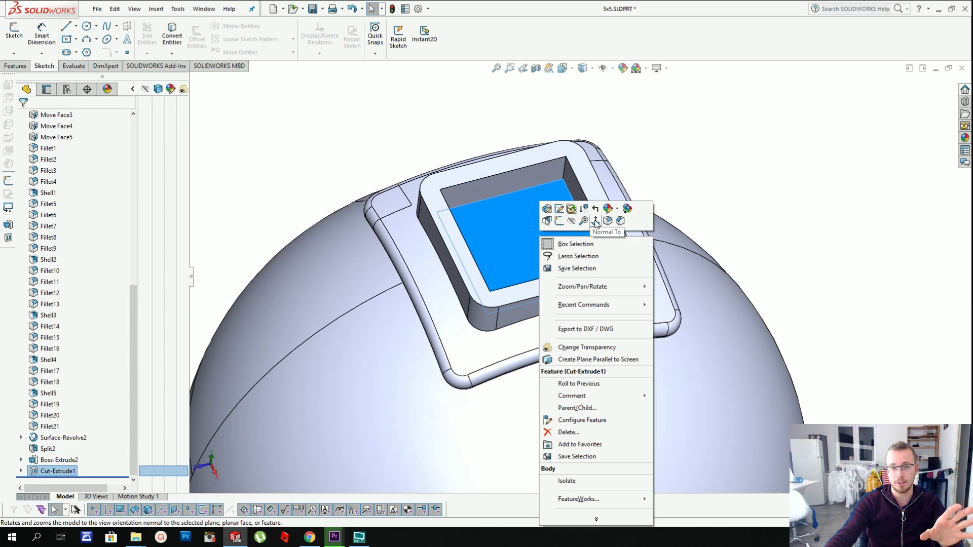
left_click(596, 222)
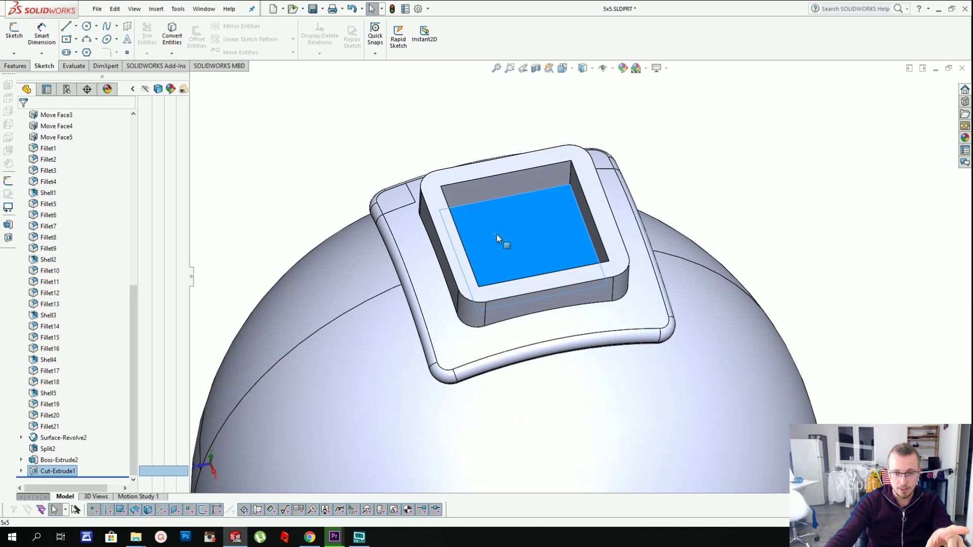
right_click(498, 239)
left_click(551, 223)
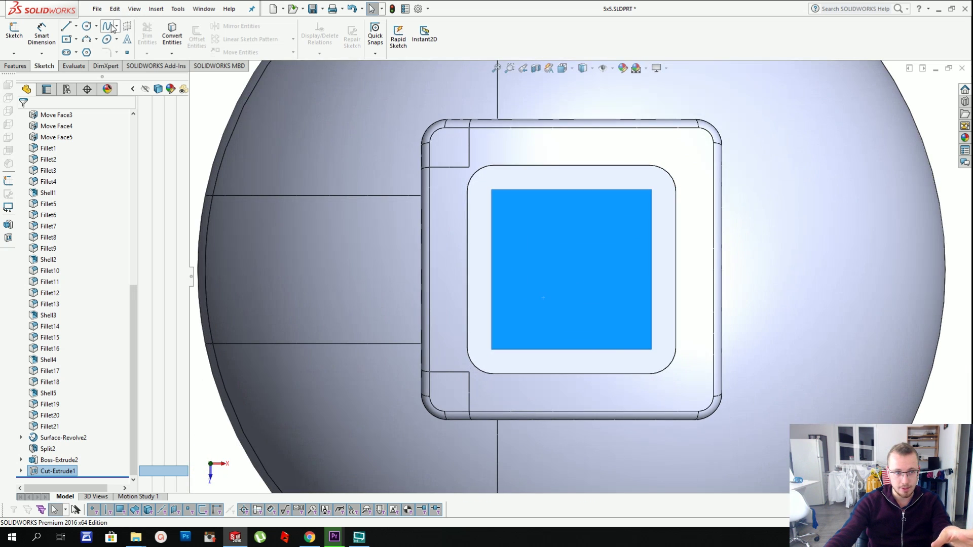
left_click(87, 25)
left_click(573, 269)
left_click(528, 213)
- Dimension the circle on the pocket floor to a diameter of 8 mm
left_click(42, 35)
left_click(642, 264)
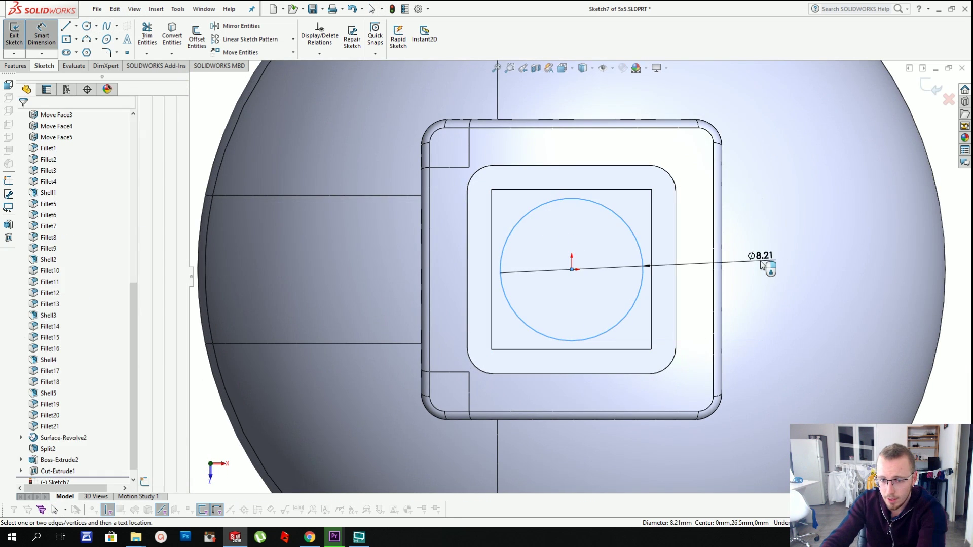
left_click(760, 261)
type("8.00mm")
key("Return")
- Cut the circle 2.5 mm deep into the block with a blind extruded cut
left_click(156, 9)
mouse_move(175, 35)
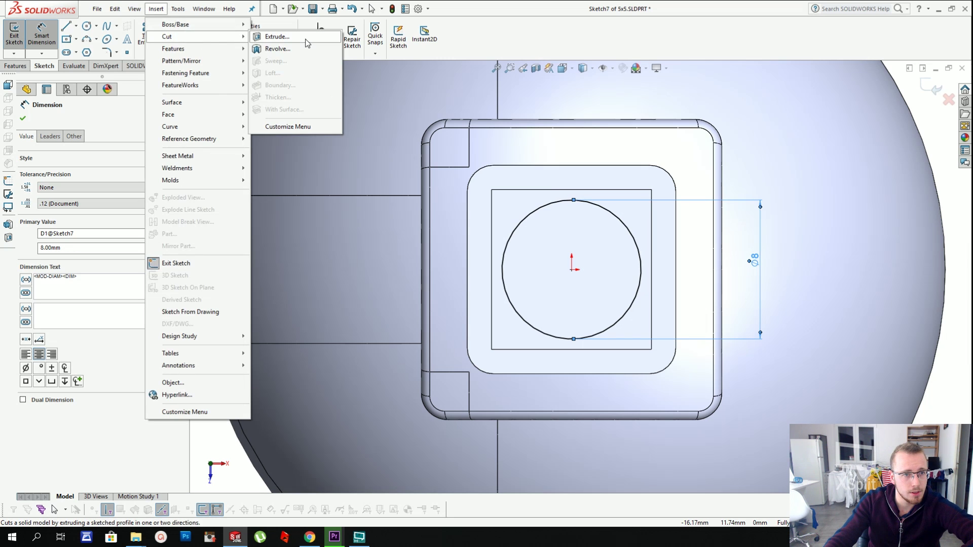
left_click(299, 35)
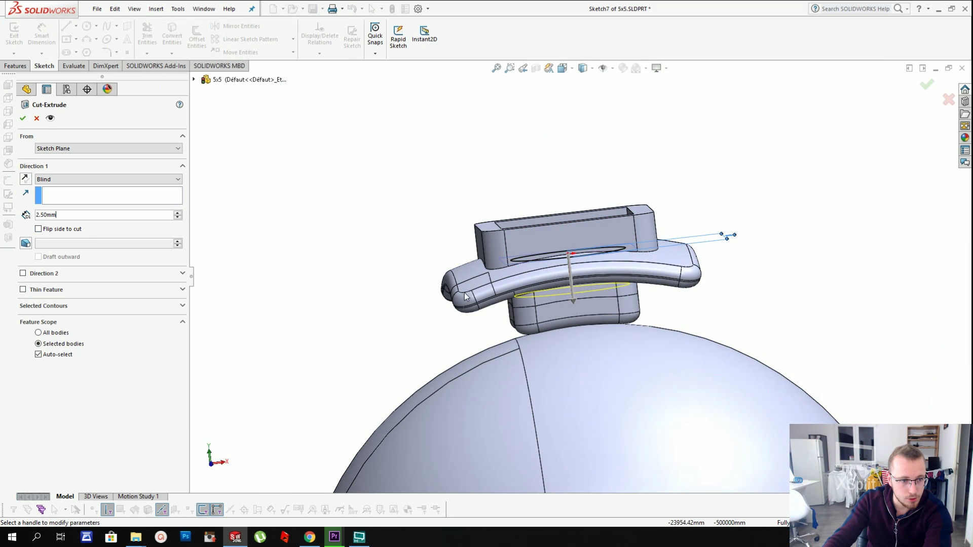
scroll(504, 312, "up", 5)
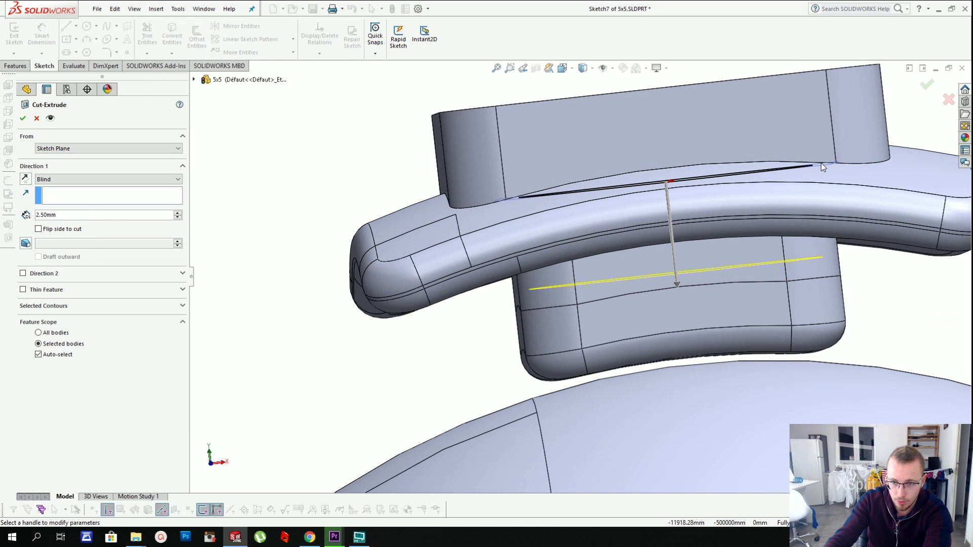
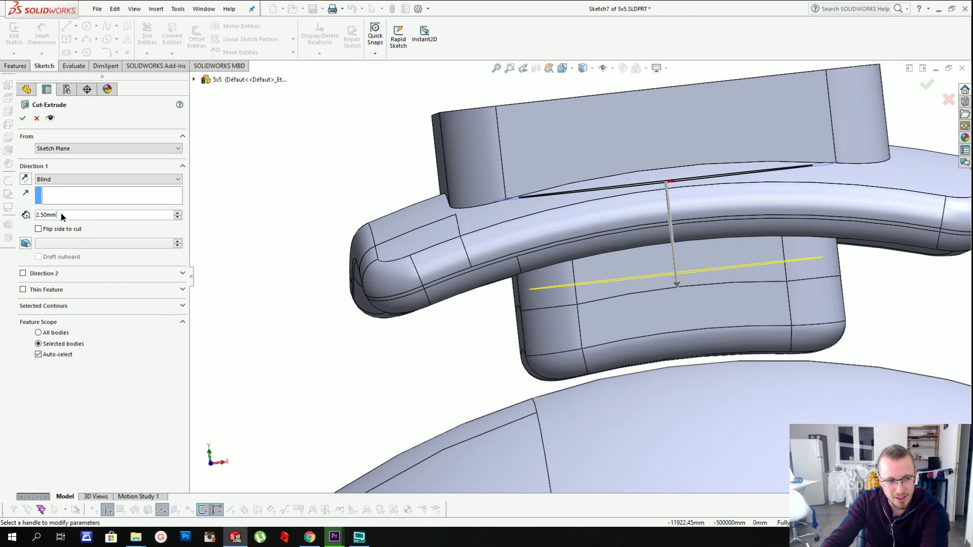
left_click(23, 118)
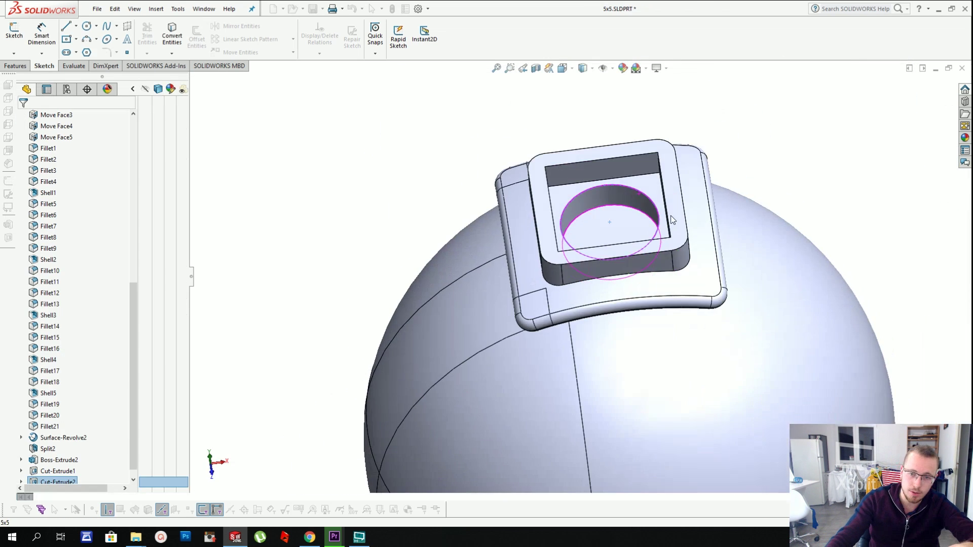
- Edit the round recess's sketch to set its diameter to 7 mm and exit the sketch
right_click(43, 470)
left_click(59, 345)
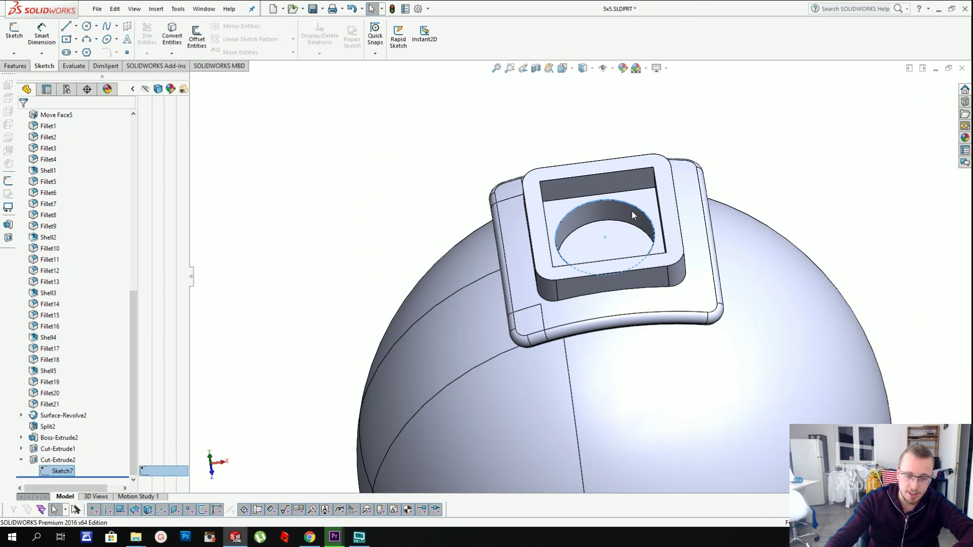
left_click(742, 219)
double_click(742, 219)
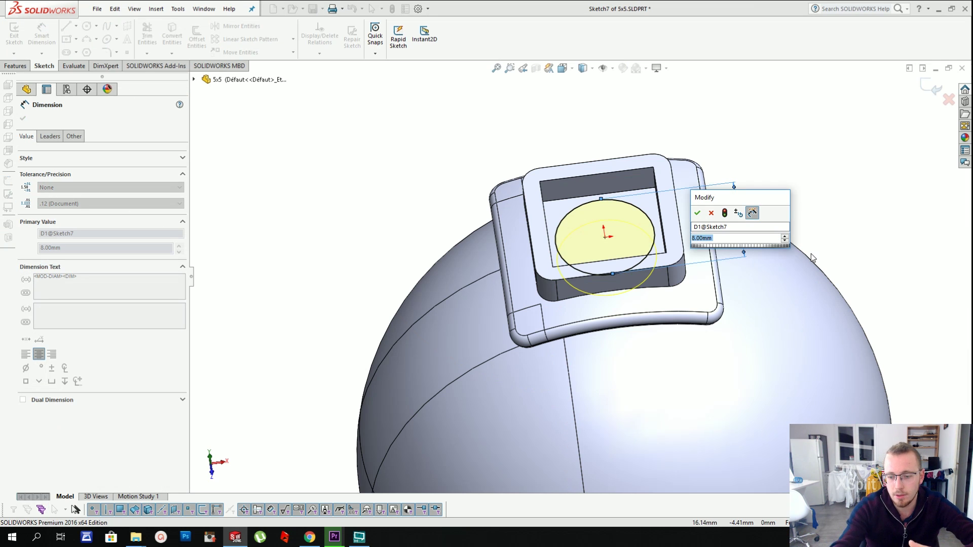
type("7")
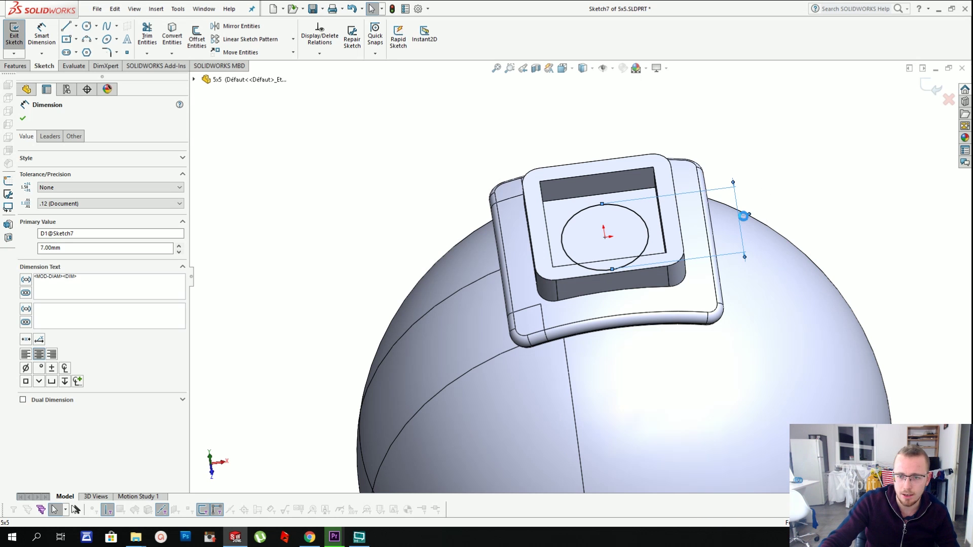
double_click(744, 216)
left_click(701, 214)
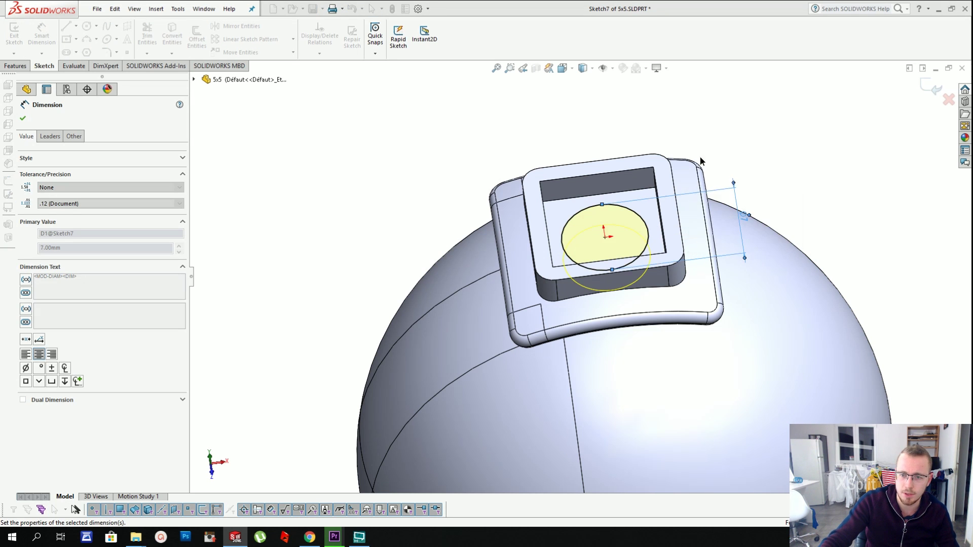
middle_click_drag(700, 215, 935, 91)
left_click(935, 90)
- Examine the round recess and the material around it in a section view on Plan de face, and turn the section off
middle_click_drag(780, 163, 671, 269)
scroll(639, 213, "up", 2)
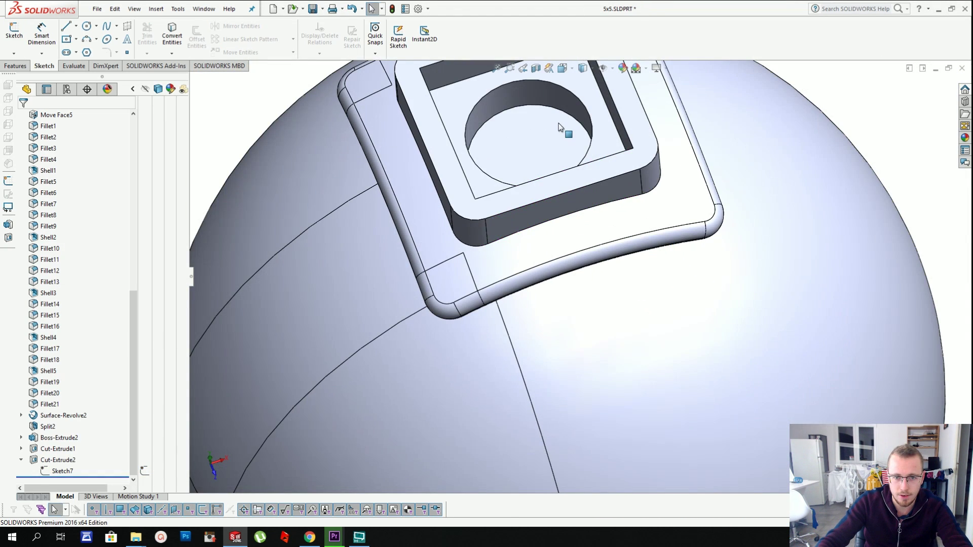
left_click(559, 125)
scroll(559, 126, "down", 1)
mouse_move(560, 126)
middle_mouse_down()
mouse_move(568, 222)
mouse_move(559, 124)
mouse_move(607, 238)
middle_mouse_up()
scroll(624, 246, "down", 3)
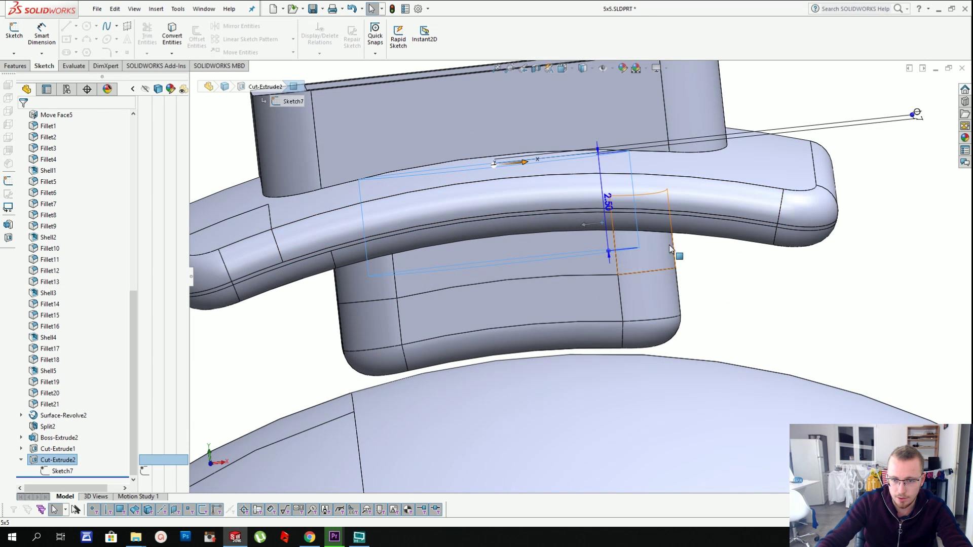
left_click(536, 67)
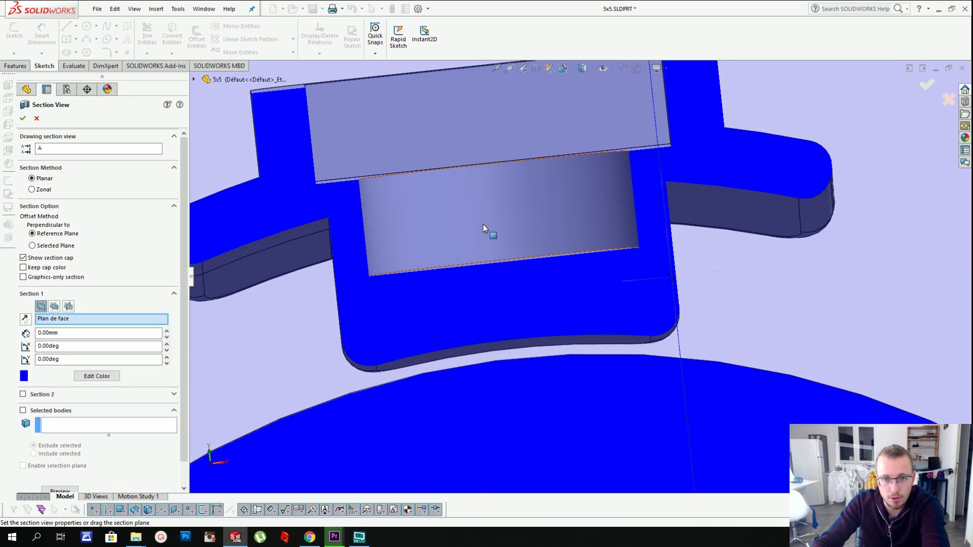
key("Return")
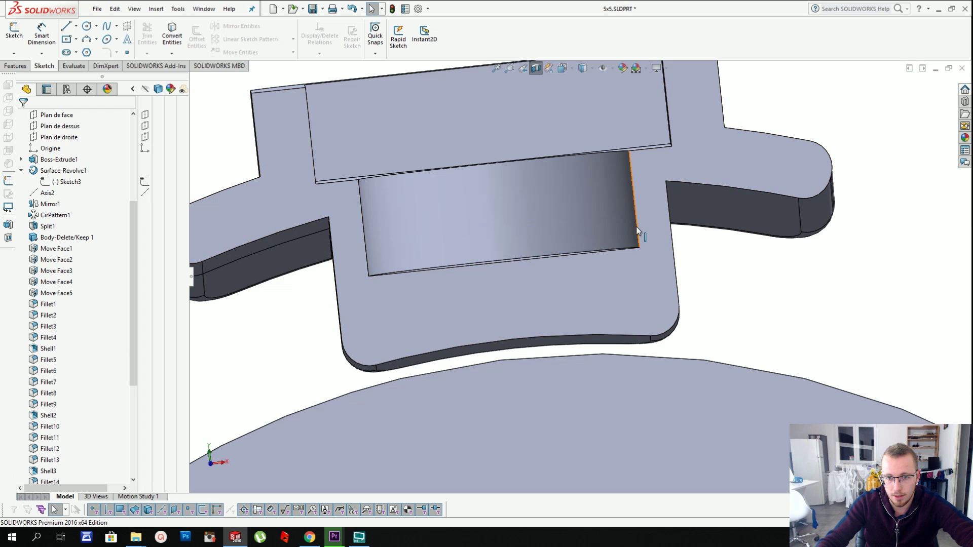
scroll(680, 229, "up", 5)
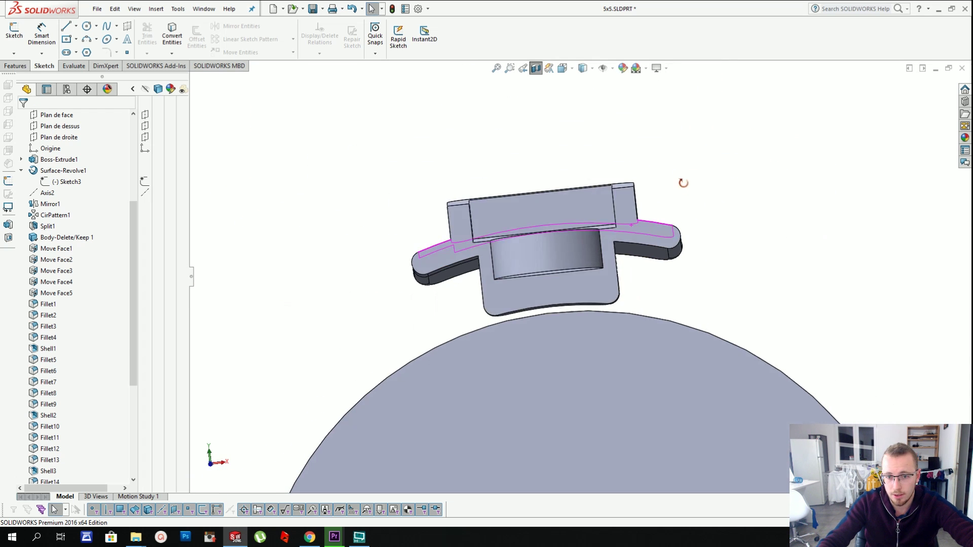
middle_click_drag(680, 181, 869, 124)
left_click(537, 69)
scroll(626, 265, "up", 1)
middle_click_drag(626, 265, 598, 330)
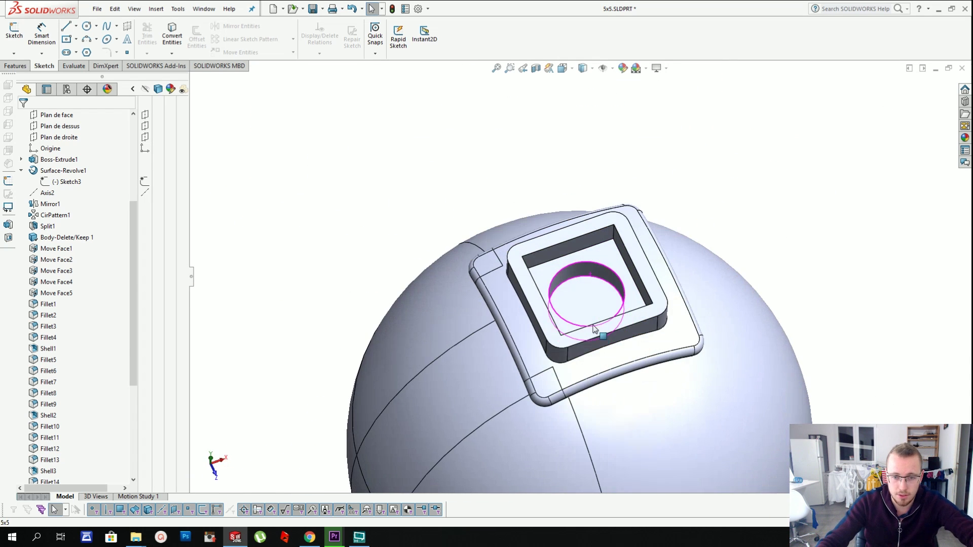
- Sketch a circle about 2.9 mm in diameter on the round recess's floor, centred on the origin
right_click(591, 303)
left_click(662, 242)
left_click(87, 26)
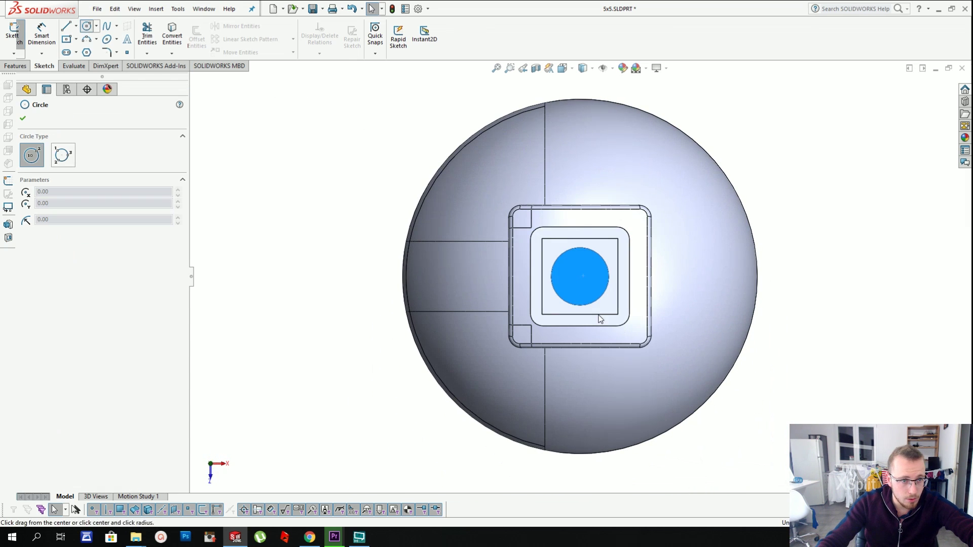
left_click(580, 277)
left_click(582, 294)
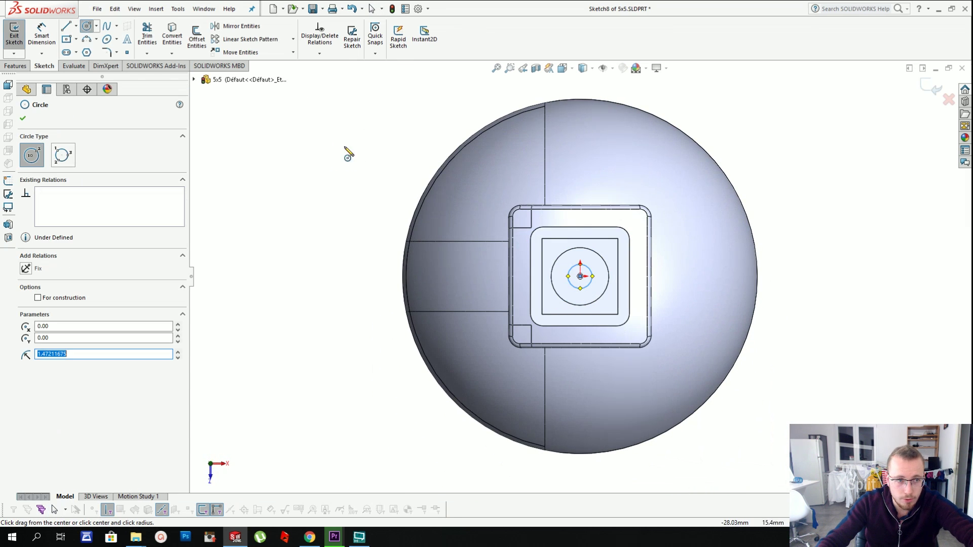
- Dimension the small circle on the recess floor to a diameter of 3.5 mm
left_click(42, 36)
scroll(585, 255, "down", 4)
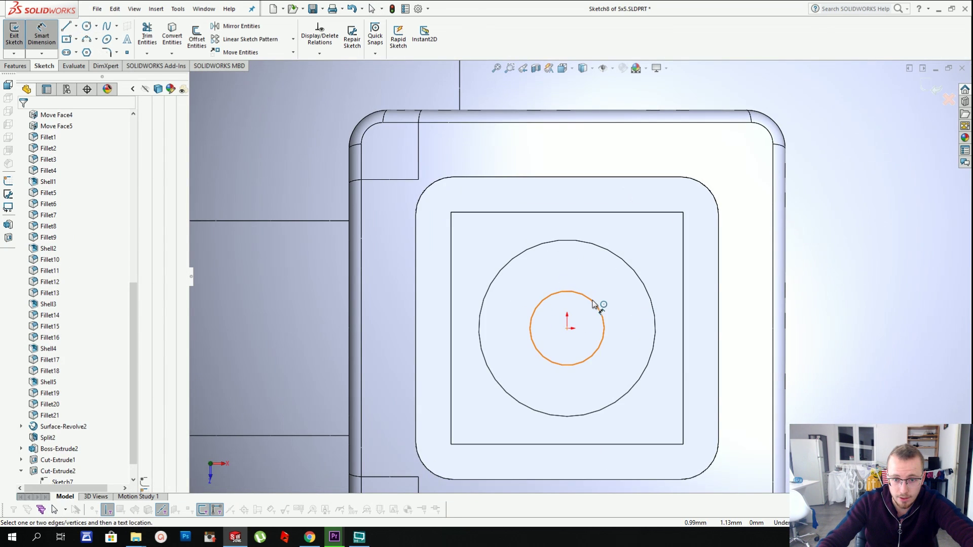
left_click(595, 305)
left_click(645, 325)
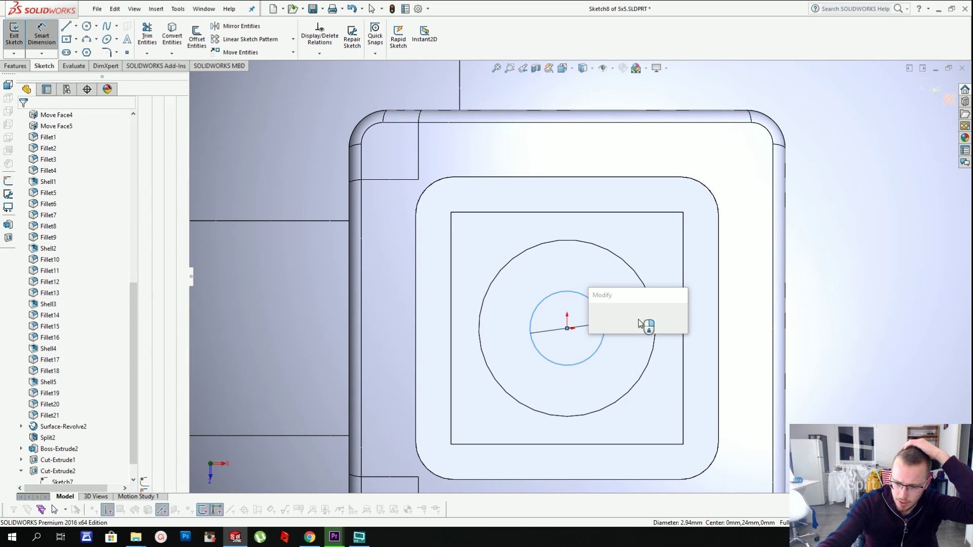
key("Return")
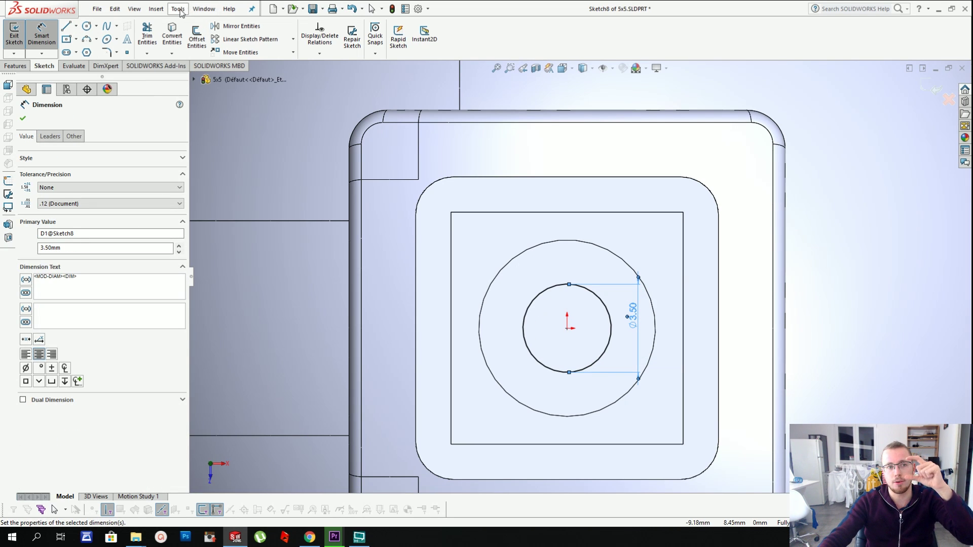
- Set up a blind extruded cut of the small circle, 2.5 mm deep toward the underside of the block
left_click(156, 9)
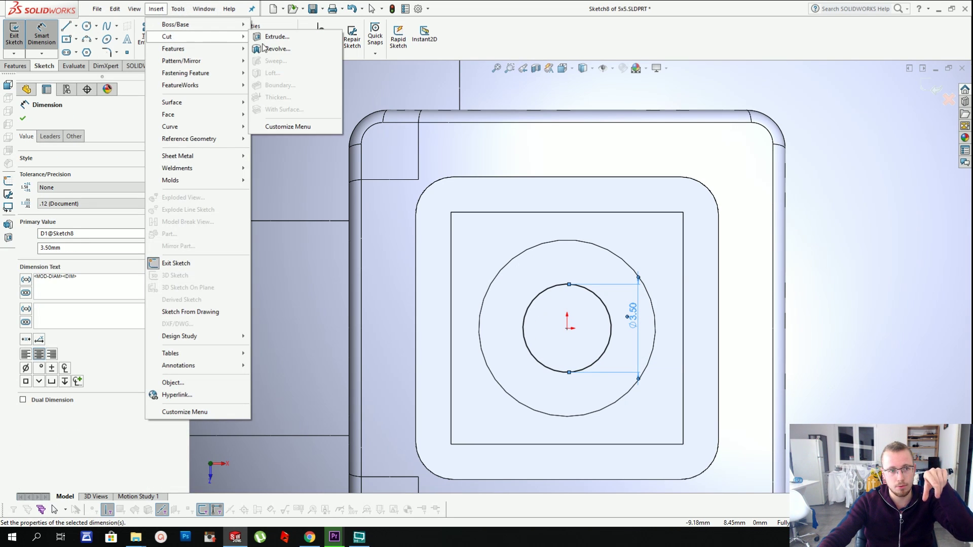
left_click(381, 124)
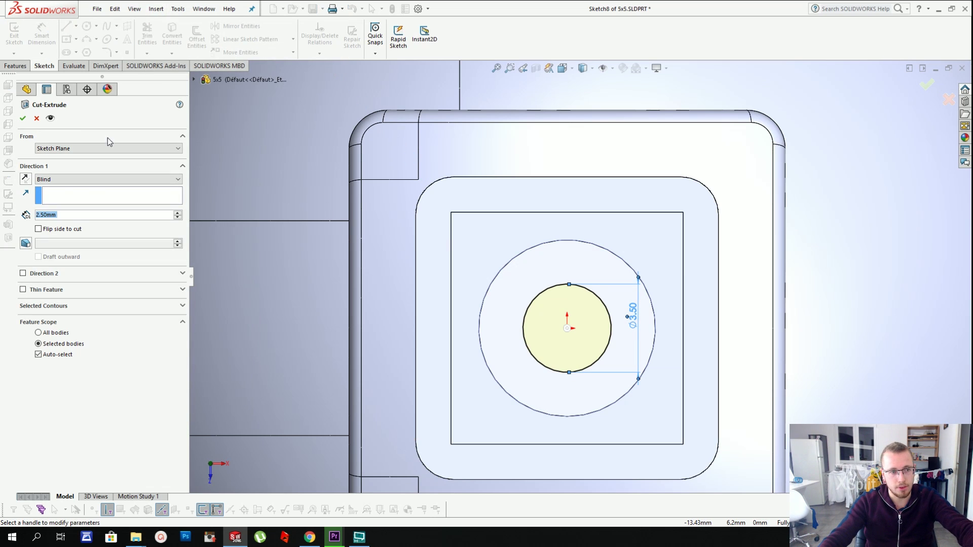
left_click(94, 180)
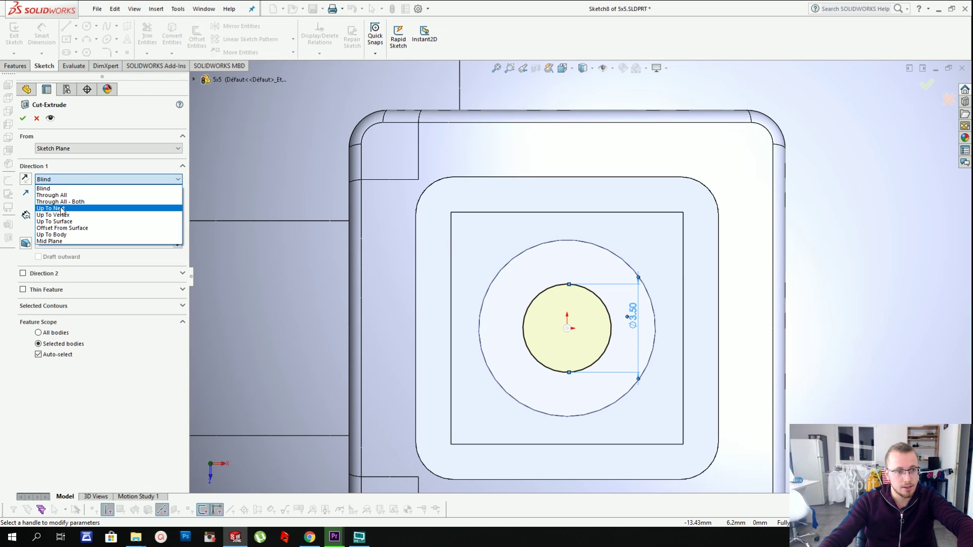
left_click(47, 178)
left_click_drag(71, 216, 17, 218)
middle_click_drag(530, 273, 538, 76)
middle_click_drag(473, 253, 466, 236)
left_click(177, 213)
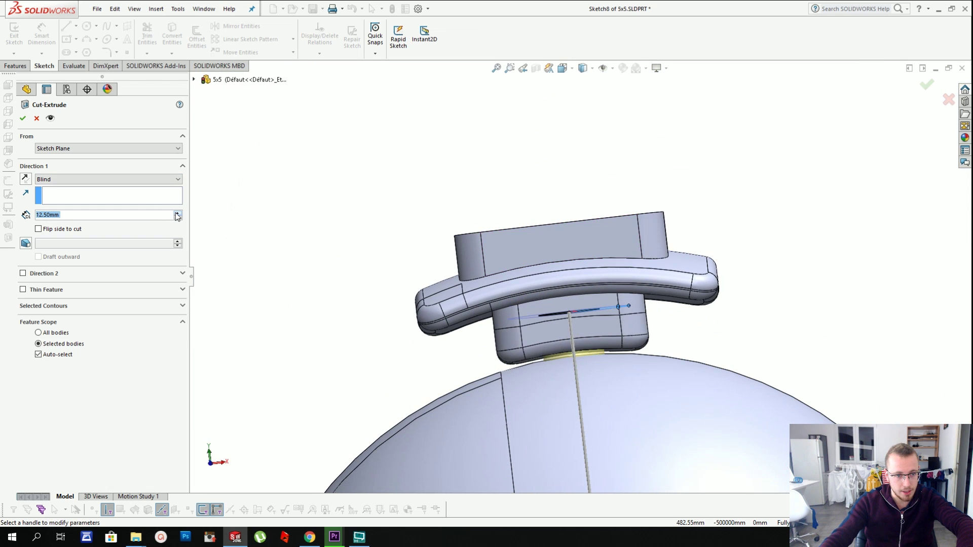
left_click(178, 218)
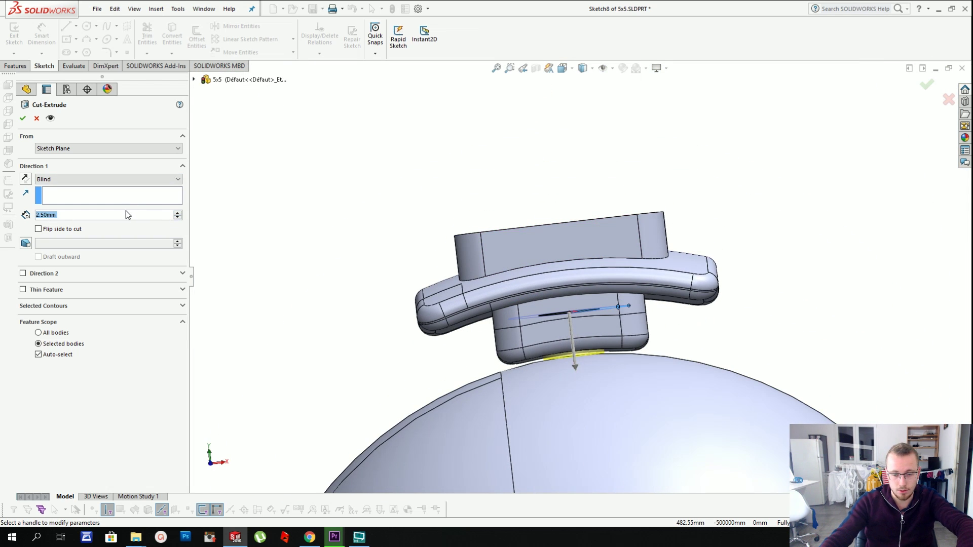
- Set the small circle's cut to end at Up To Next and finish the extruded cut
left_click(69, 179)
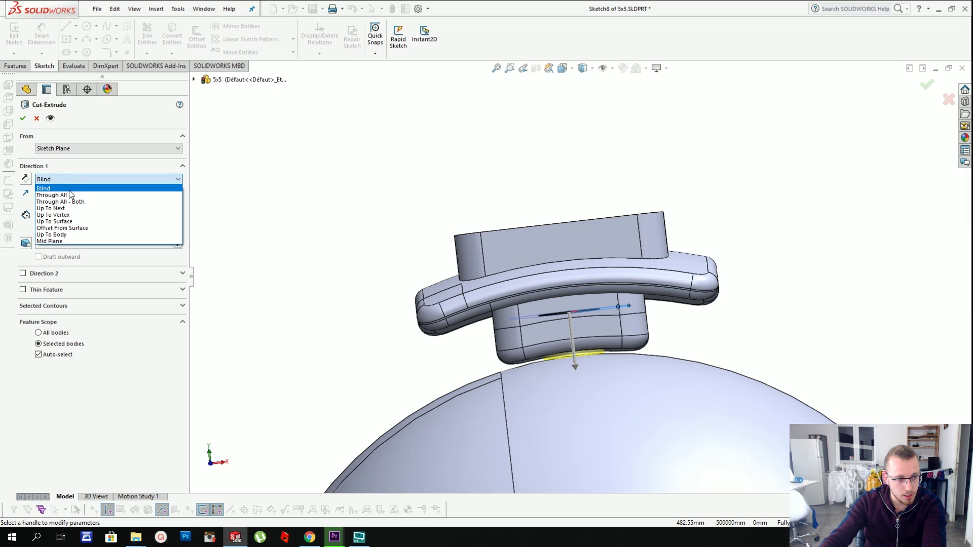
left_click(56, 207)
scroll(561, 346, "down", 5)
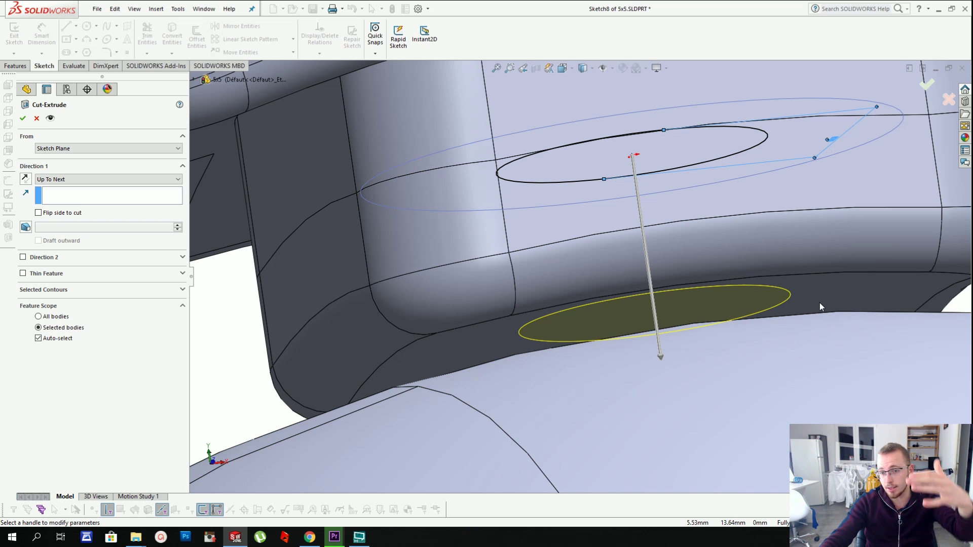
scroll(552, 256, "up", 3)
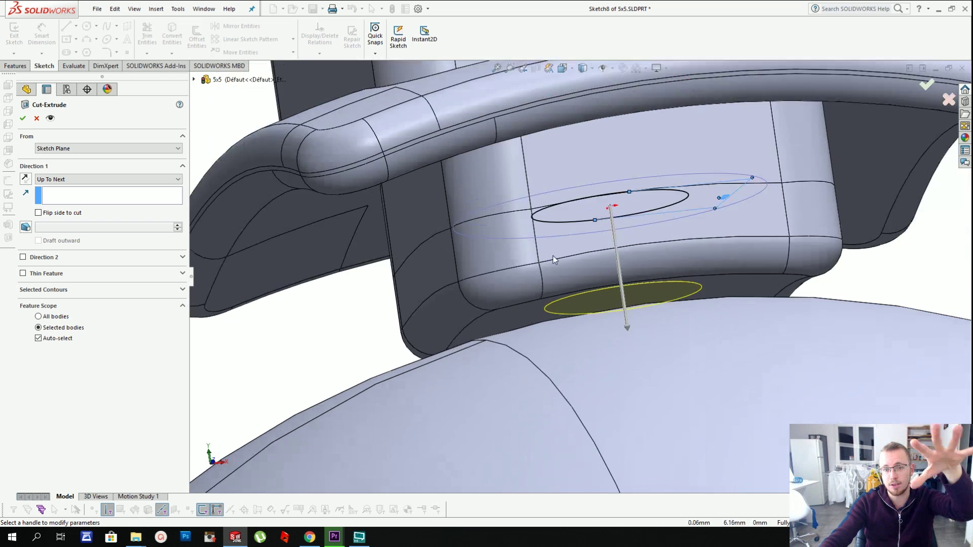
scroll(552, 257, "up", 2)
left_click(45, 181)
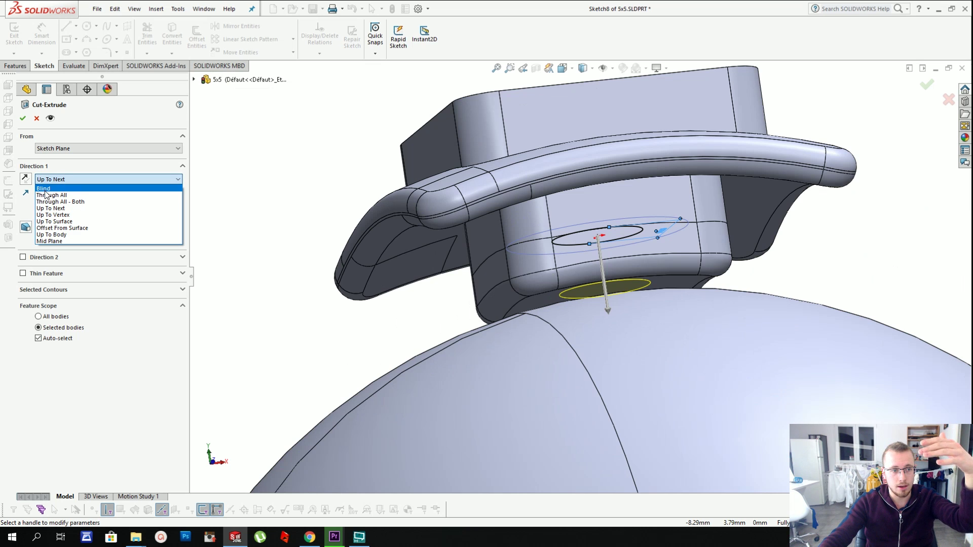
left_click(48, 191)
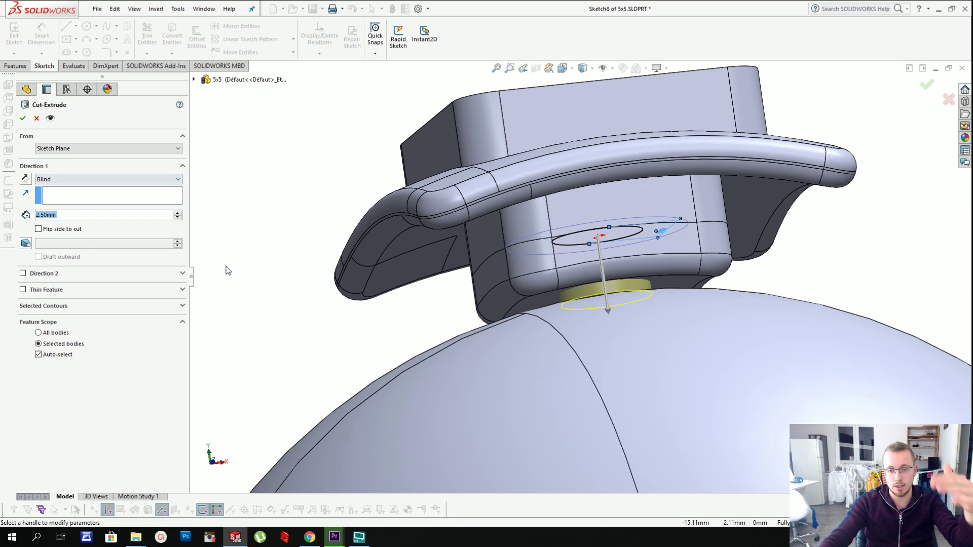
middle_click_drag(616, 255, 641, 288)
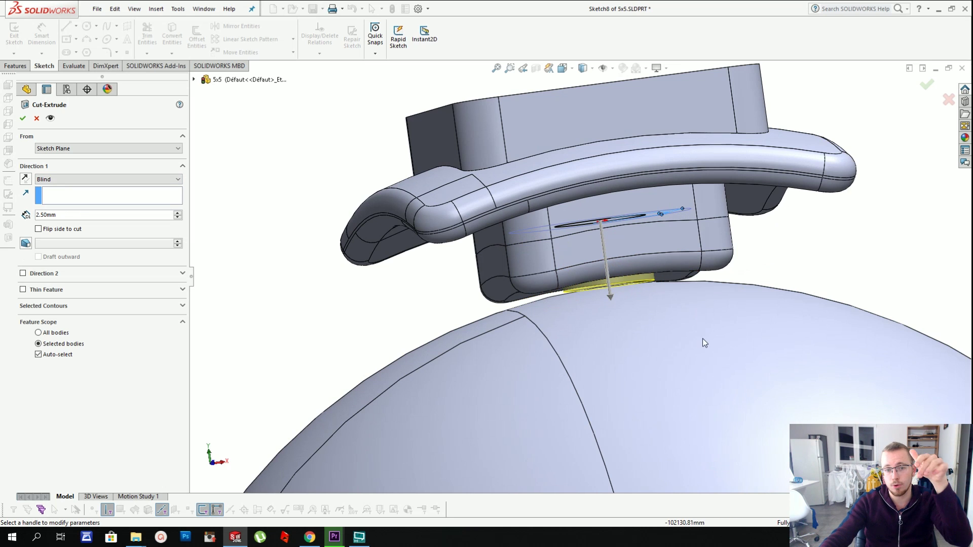
left_click(55, 180)
left_click(79, 208)
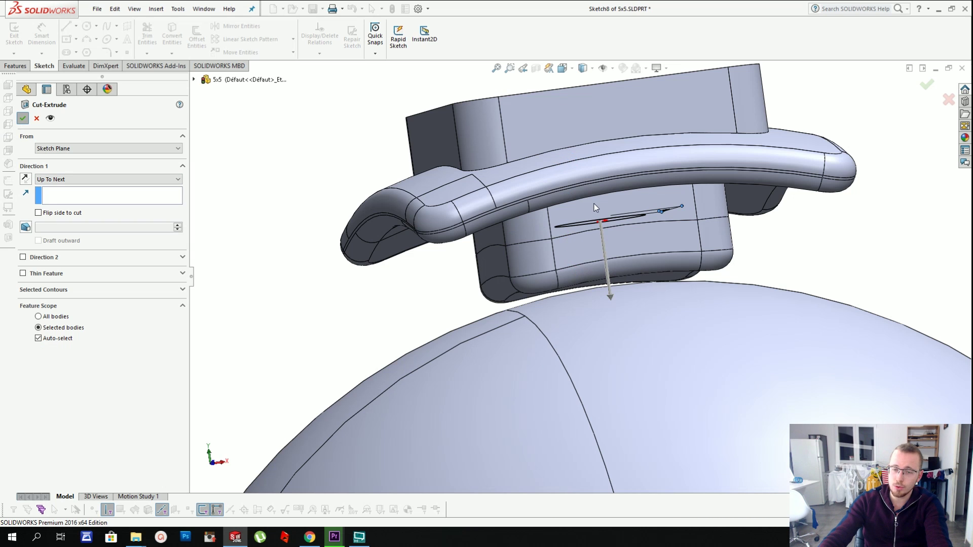
left_click(178, 9)
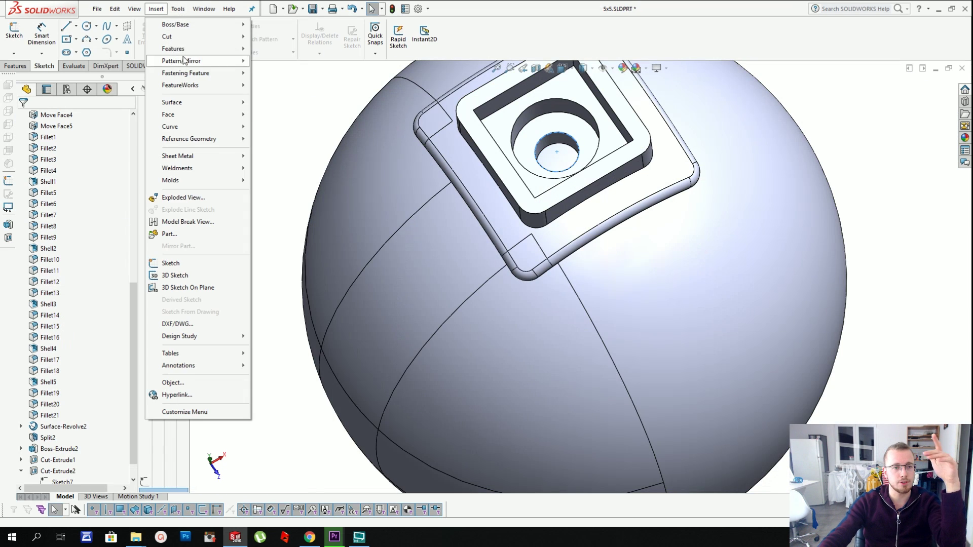
mouse_move(203, 50)
left_click(295, 133)
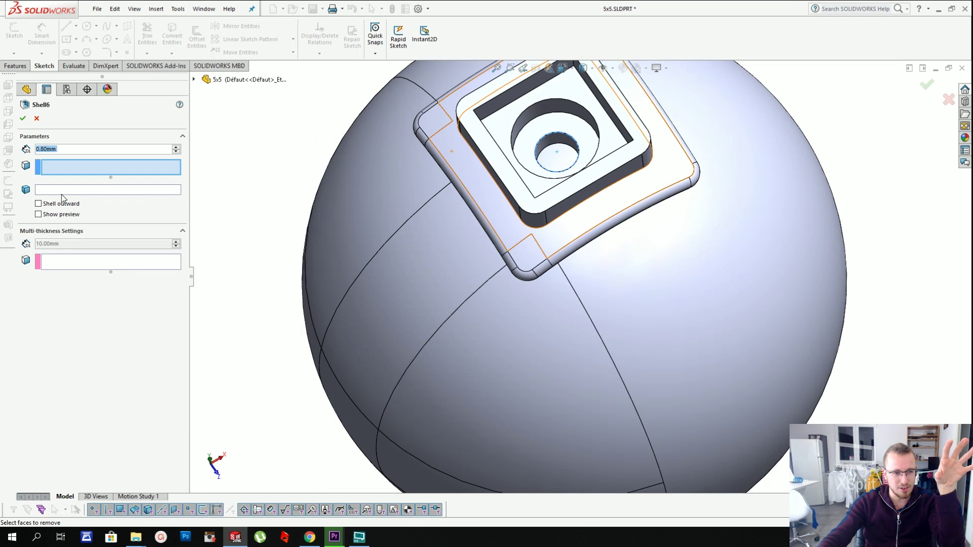
left_click(122, 190)
left_click(475, 185)
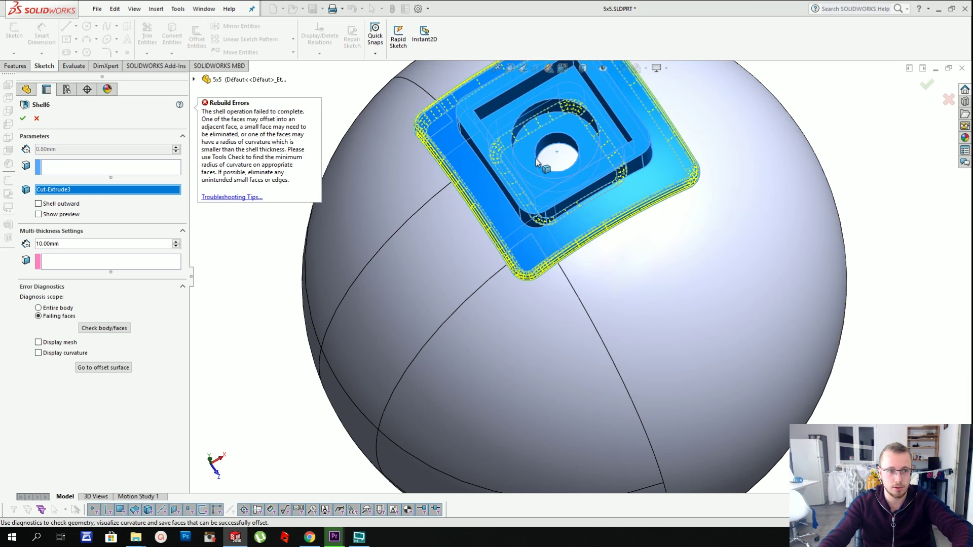
key("Escape")
key("Escape")
- Sketch a circle about 2.64 mm in diameter on the round recess's floor, centred on the origin
left_click(555, 124)
scroll(556, 125, "up", 2)
scroll(556, 124, "down", 2)
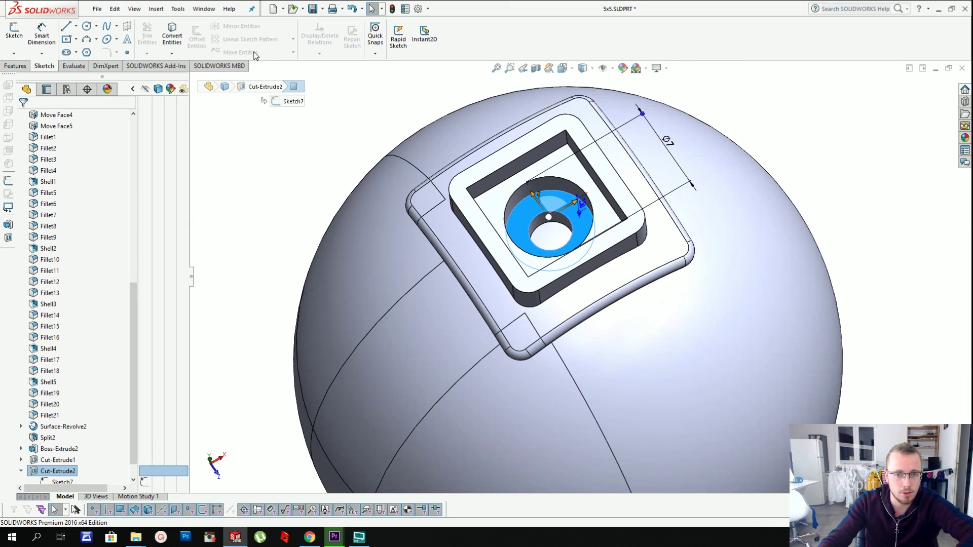
left_click(89, 28)
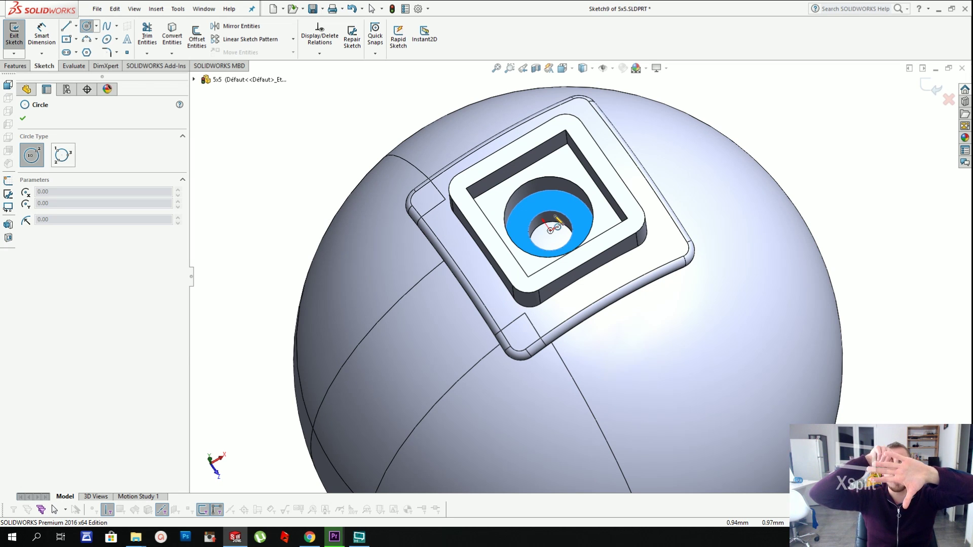
left_click(550, 230)
left_click(566, 227)
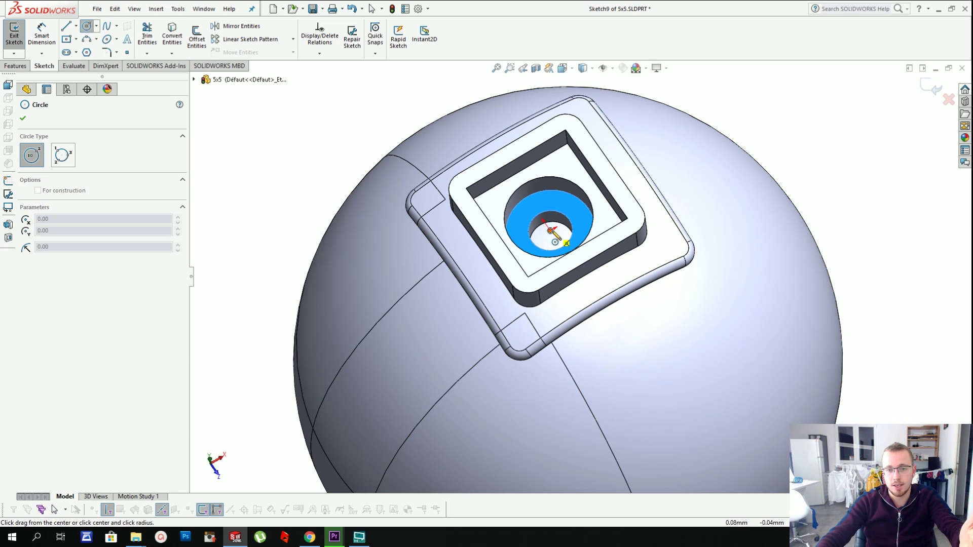
- Dimension the new circle's diameter to 2.7 mm
left_click(42, 35)
left_click(571, 228)
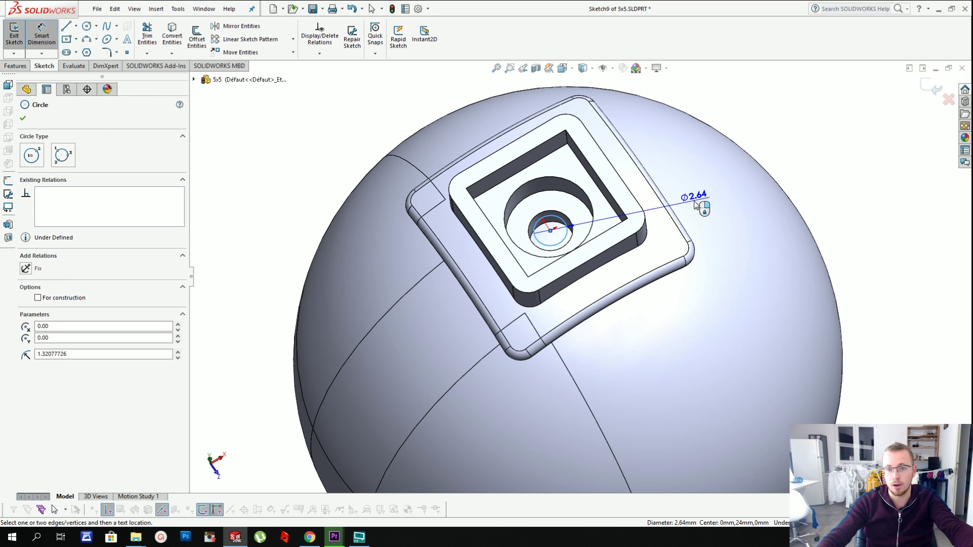
left_click(702, 207)
type("2.7")
key("Return")
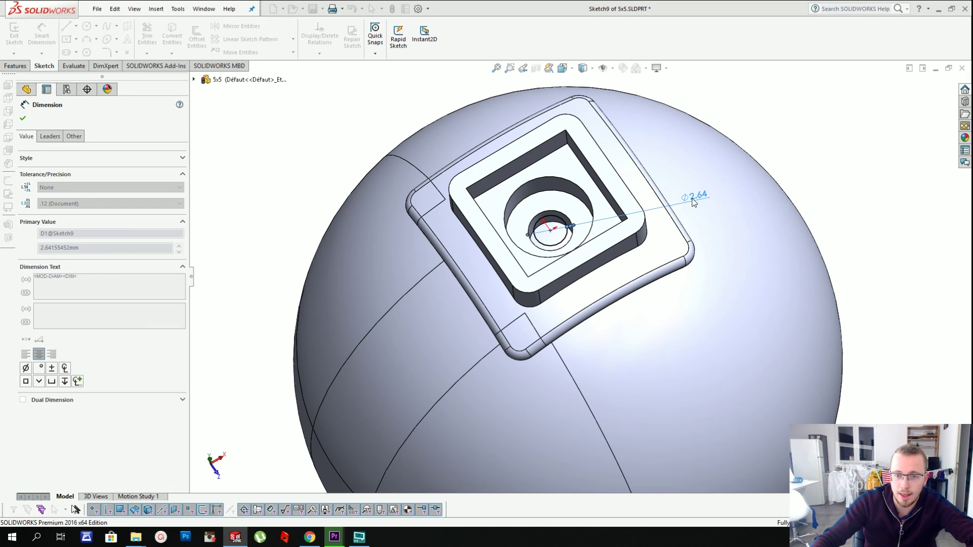
- Make a blind extruded cut of the 2.7 mm circle, 15 mm deep down into the sphere
left_click(156, 8)
mouse_move(195, 35)
left_click(278, 35)
left_click(71, 179)
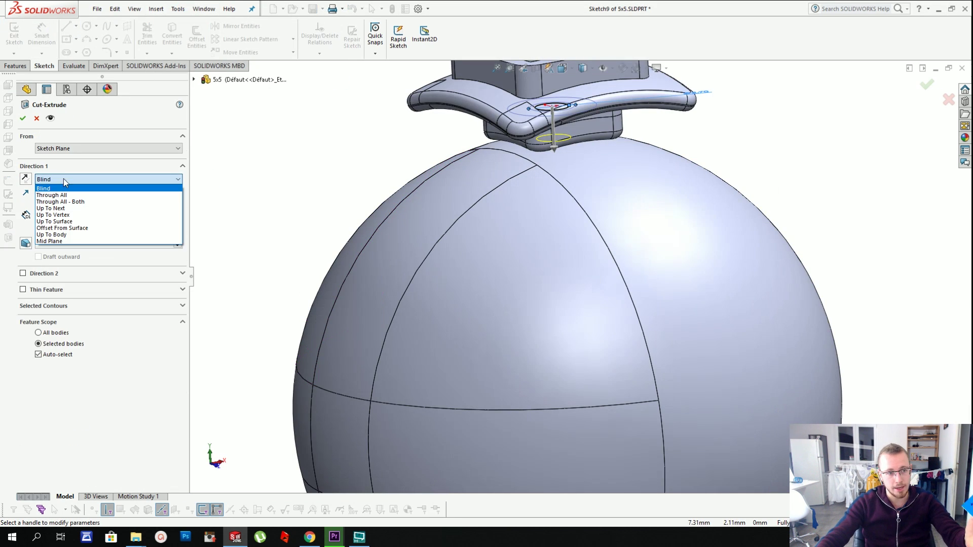
left_click(71, 177)
left_click(93, 215)
type("15.00mm")
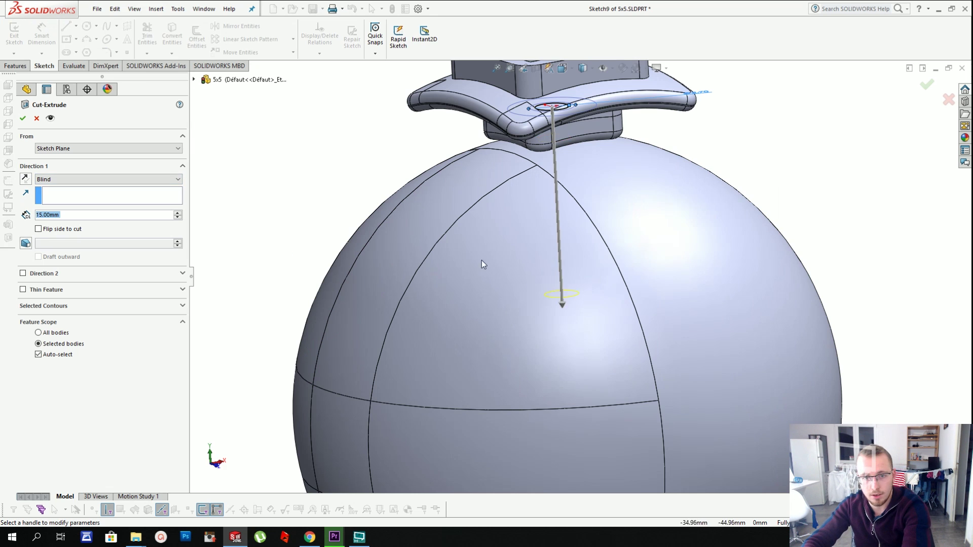
middle_click_drag(482, 265, 752, 267)
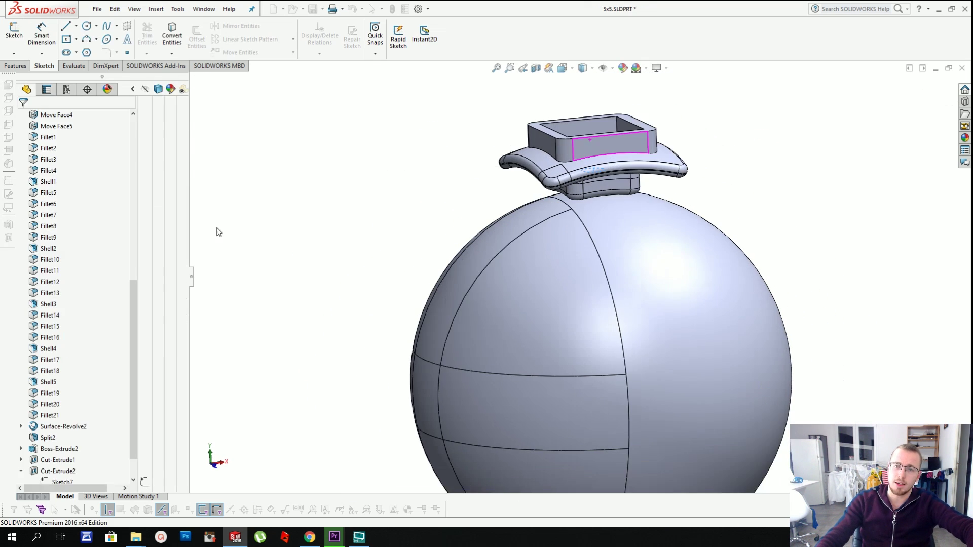
- Mirror the sphere's screw-hole cut about Plan de dessus to the opposite side of the sphere
scroll(71, 243, "up", 10)
left_click(59, 293)
left_click(122, 271)
middle_click_drag(517, 381, 543, 324)
left_click(155, 9)
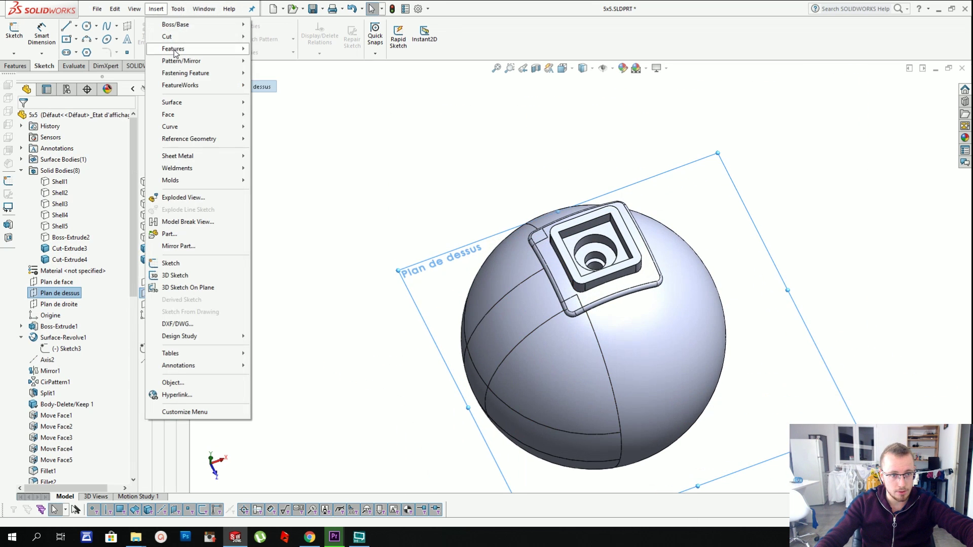
mouse_move(181, 61)
left_click(268, 84)
left_click(75, 171)
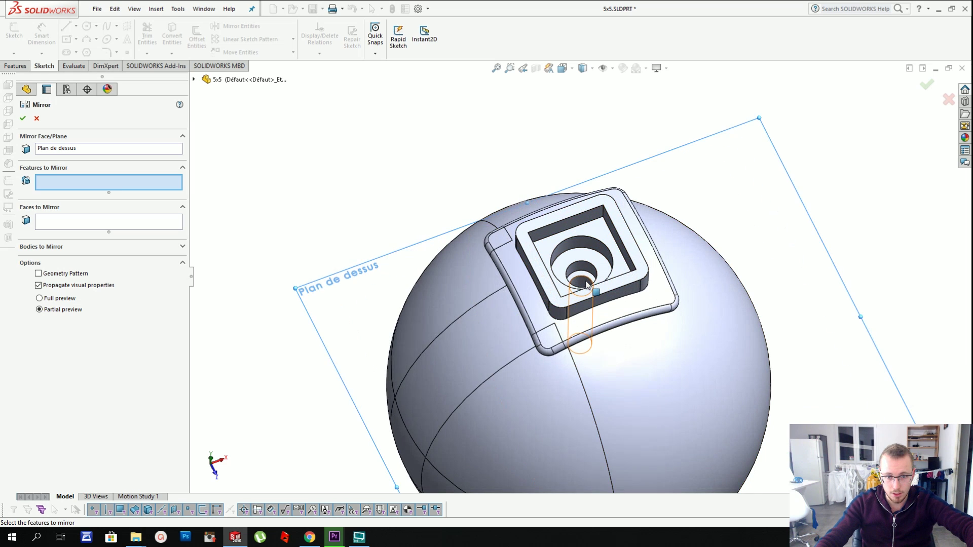
left_click(588, 286)
middle_click_drag(588, 286, 678, 262)
key("Return")
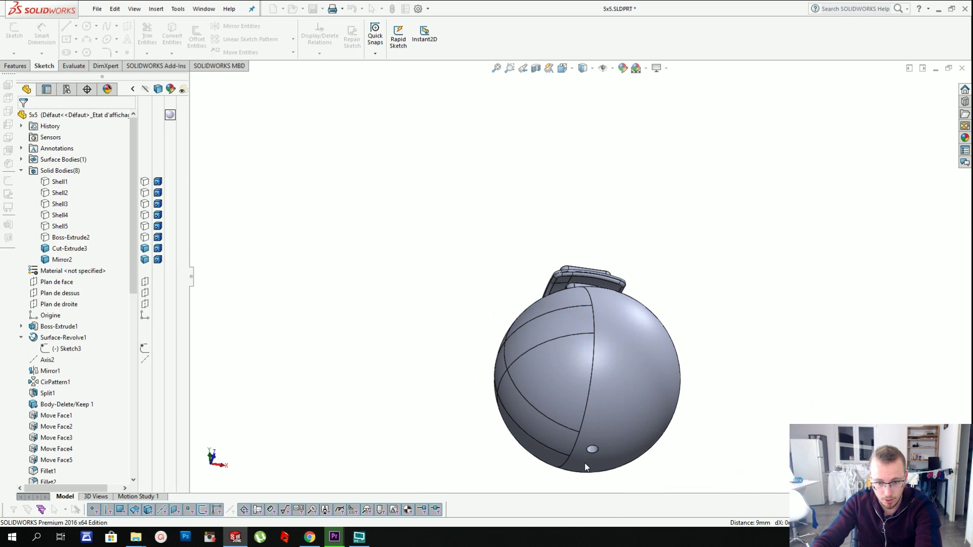
- Circular-pattern the mirrored hole around Axis2 with 3 equally spaced instances over 360 degrees
scroll(35, 232, "down", 6)
scroll(36, 233, "up", 5)
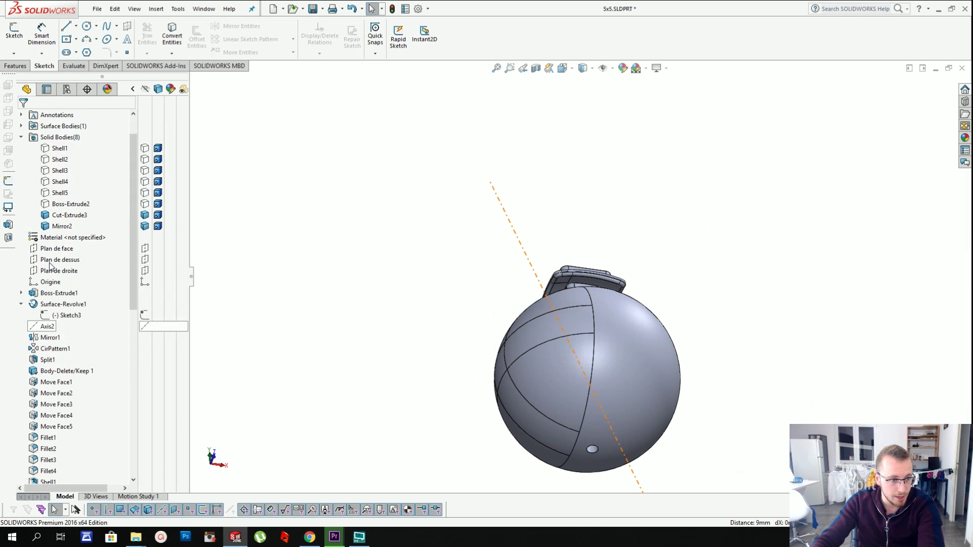
left_click(47, 327)
left_click(156, 13)
mouse_move(238, 61)
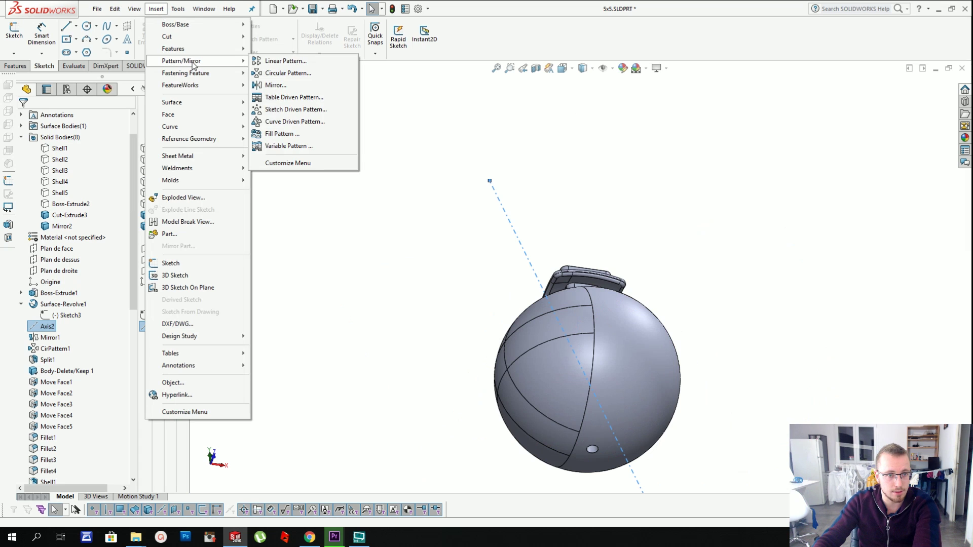
left_click(332, 75)
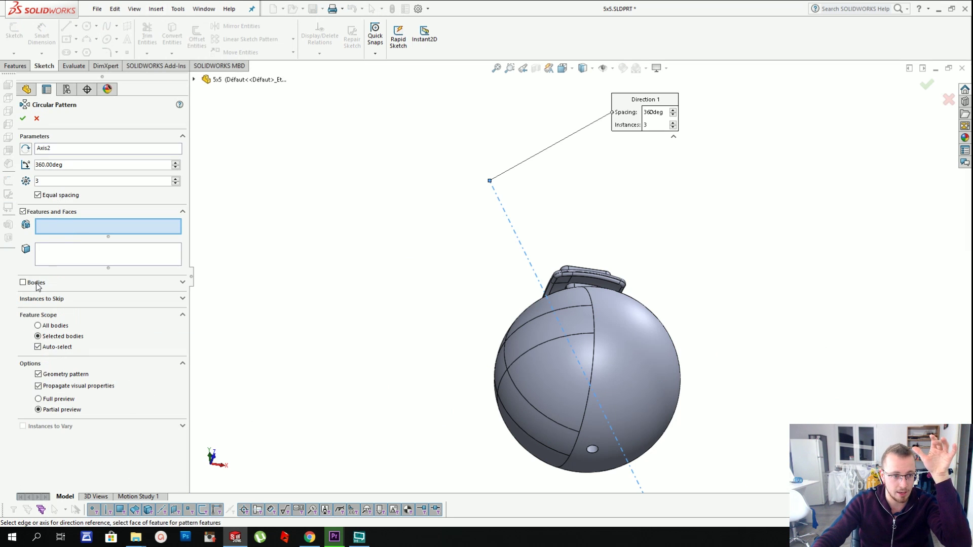
scroll(615, 449, "down", 2)
left_click(587, 444)
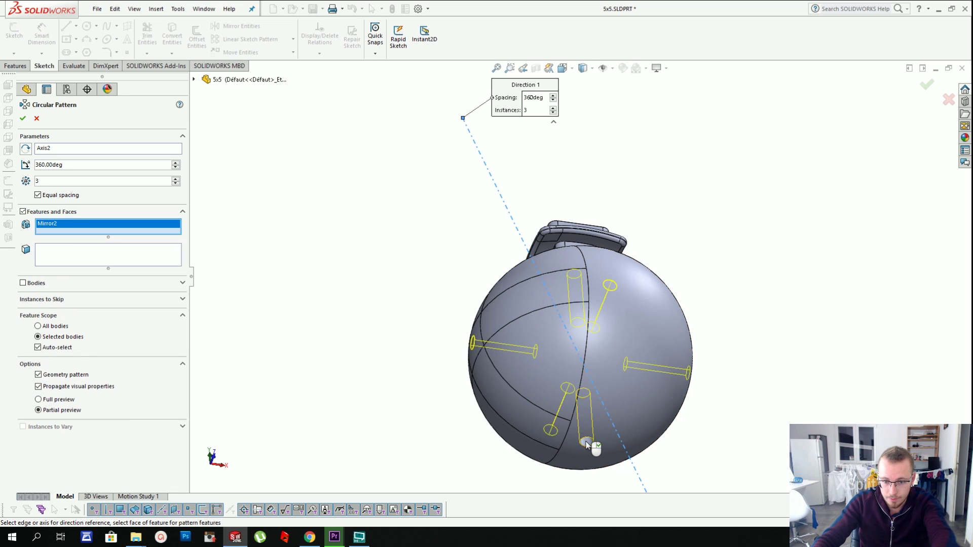
left_click(22, 119)
- Show all solid bodies, and hide every puzzle piece so that only the core sphere is displayed
right_click(65, 138)
left_click(76, 125)
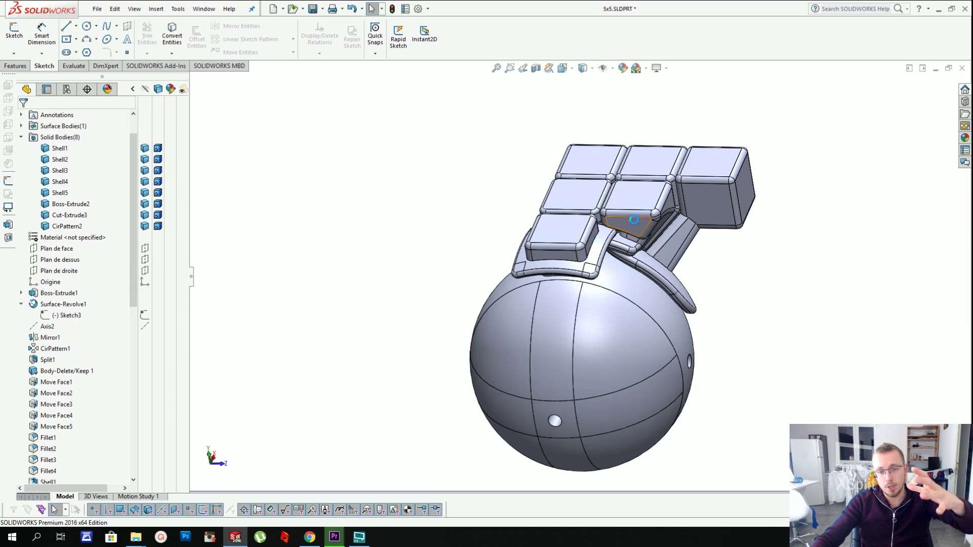
middle_click_drag(470, 202, 591, 243)
left_click(590, 242, "ctrl")
left_click(562, 211, "ctrl")
left_click(523, 185, "ctrl")
left_click(568, 162, "ctrl")
left_click(611, 185, "ctrl")
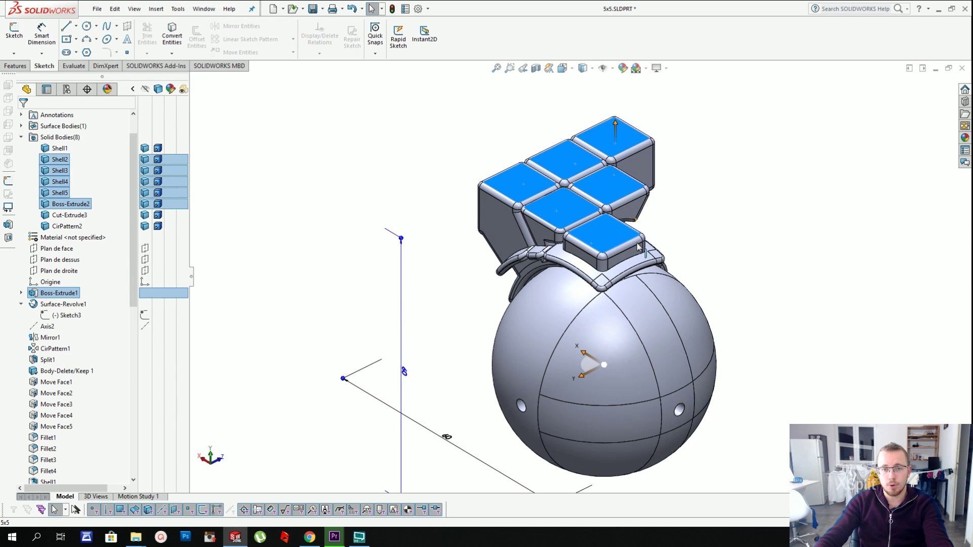
right_click(636, 258)
left_click(673, 263)
- Shell the core sphere as a closed hollow body with a 0.8 mm wall thickness and no removed faces
left_click(157, 8)
mouse_move(175, 53)
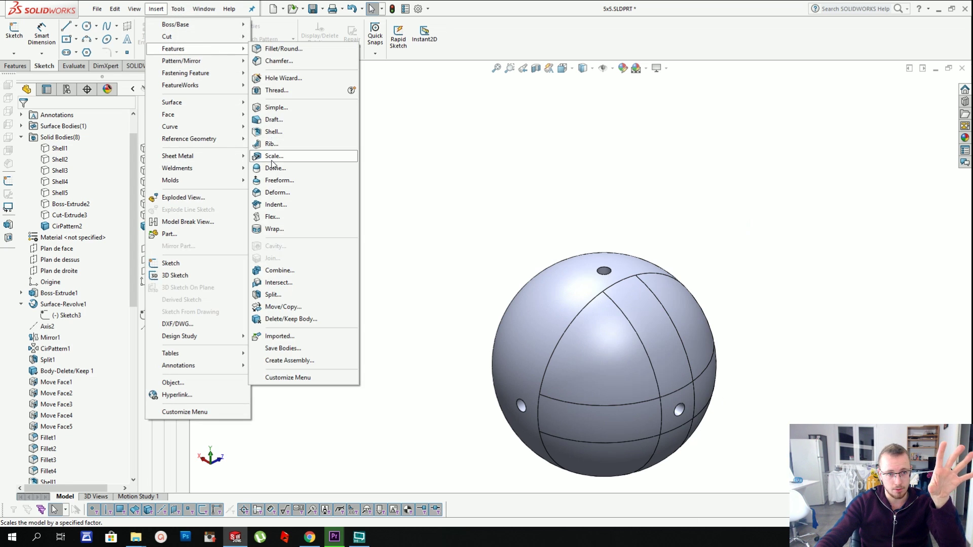
left_click(274, 132)
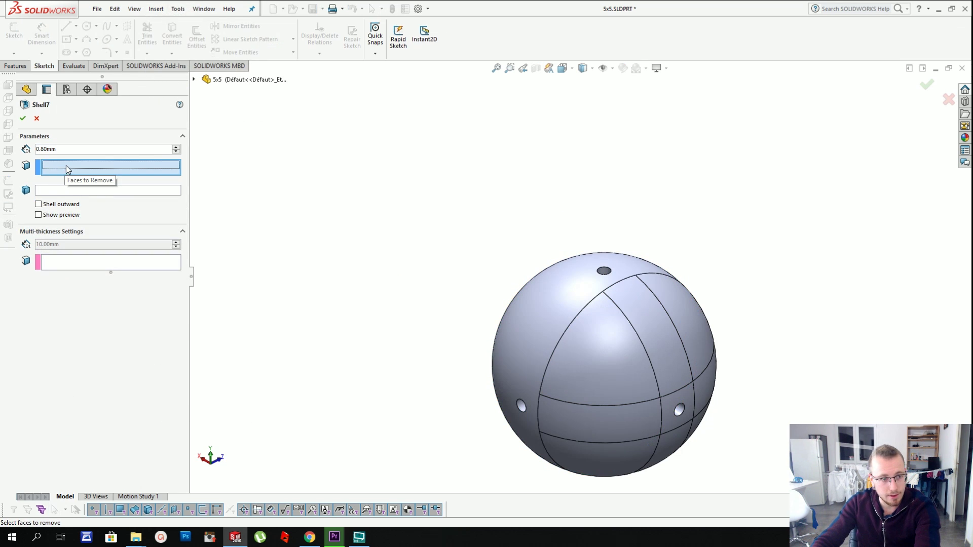
left_click(74, 190)
left_click(568, 354)
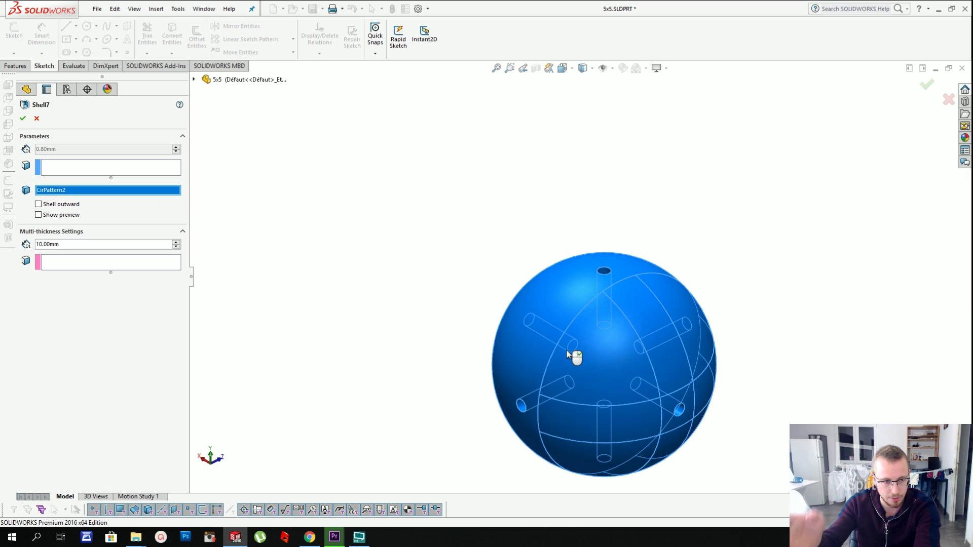
right_click(656, 366)
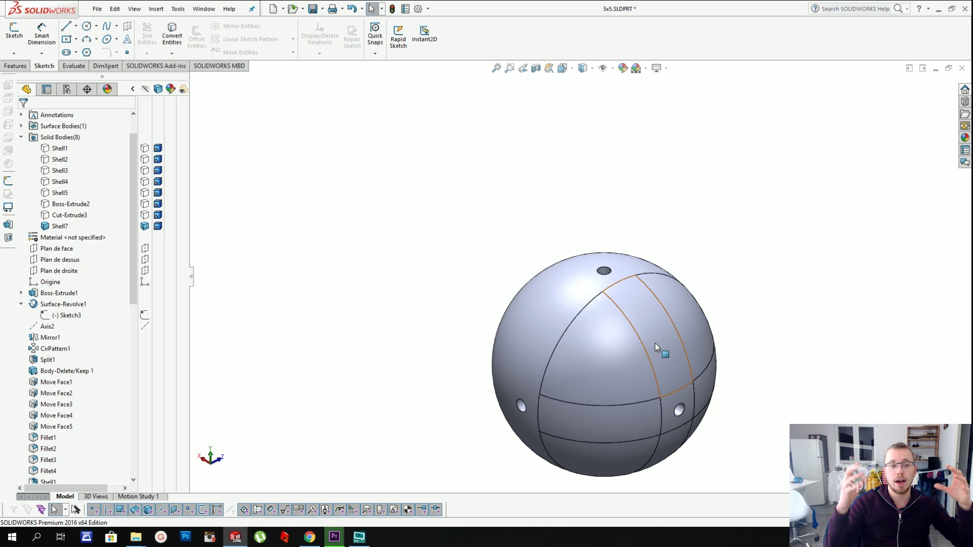
- Examine the shelled sphere's wall thickness and screw-hole tubes in a section view, and turn the section off
scroll(586, 278, "up", 3)
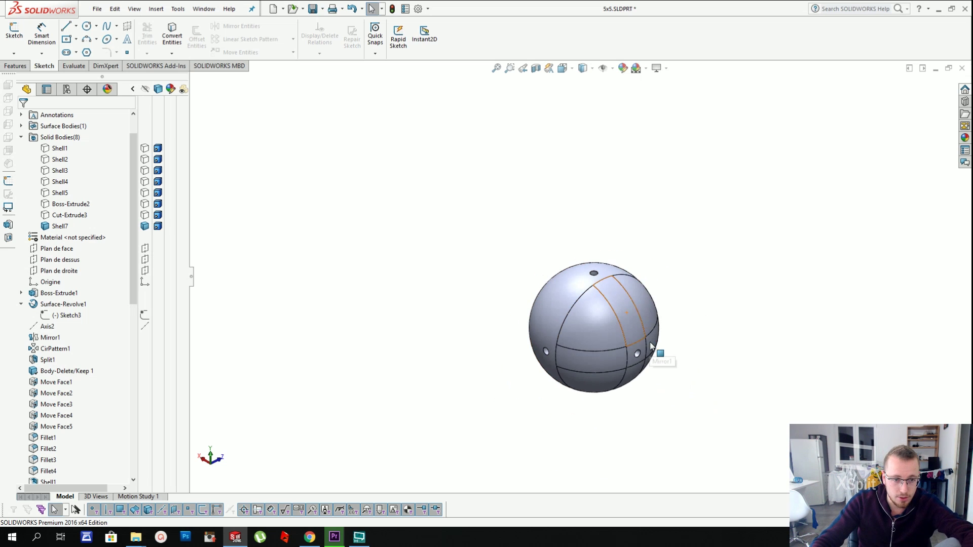
right_click(80, 260)
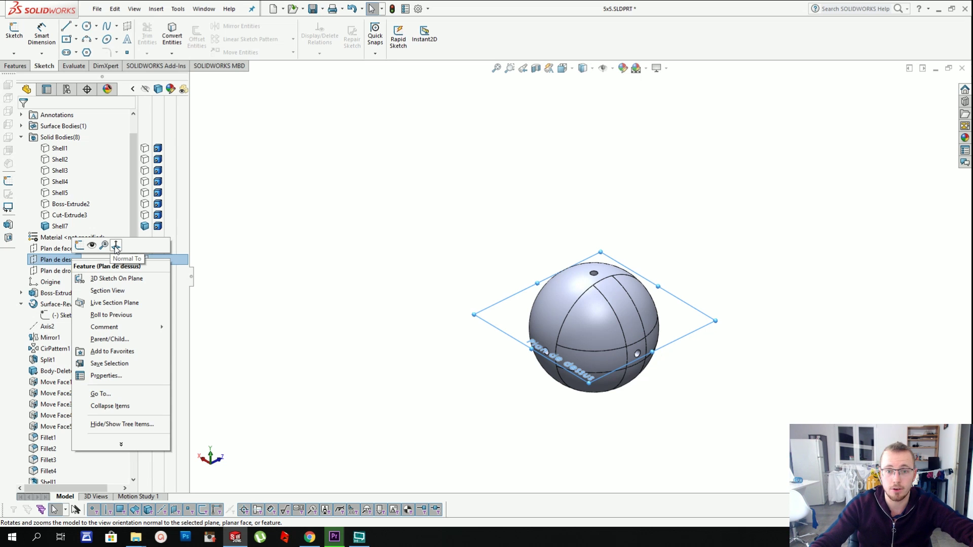
left_click(479, 246)
scroll(81, 394, "down", 11)
left_click(48, 472)
scroll(654, 329, "down", 3)
left_click(536, 68)
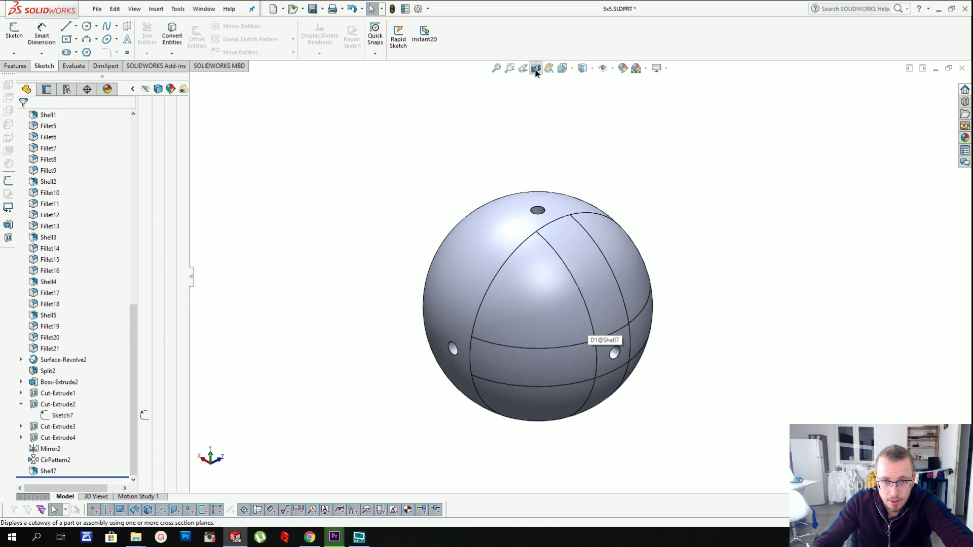
key("Return")
middle_click_drag(602, 231, 568, 243)
left_click(537, 71)
key("z")
scroll(76, 254, "up", 5)
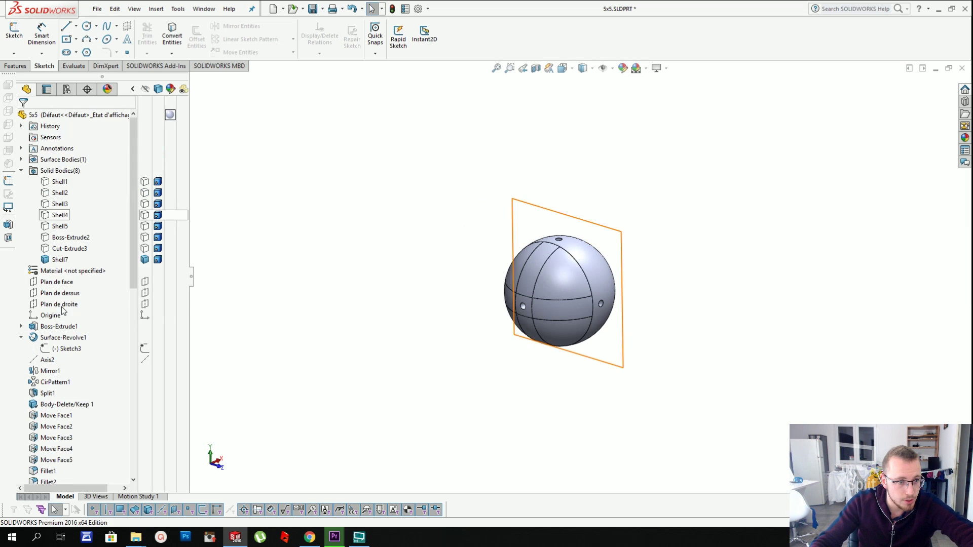
- Sketch a circle on Plan de dessus, centred on the origin and larger than the core sphere
left_click(60, 293)
left_click(87, 26)
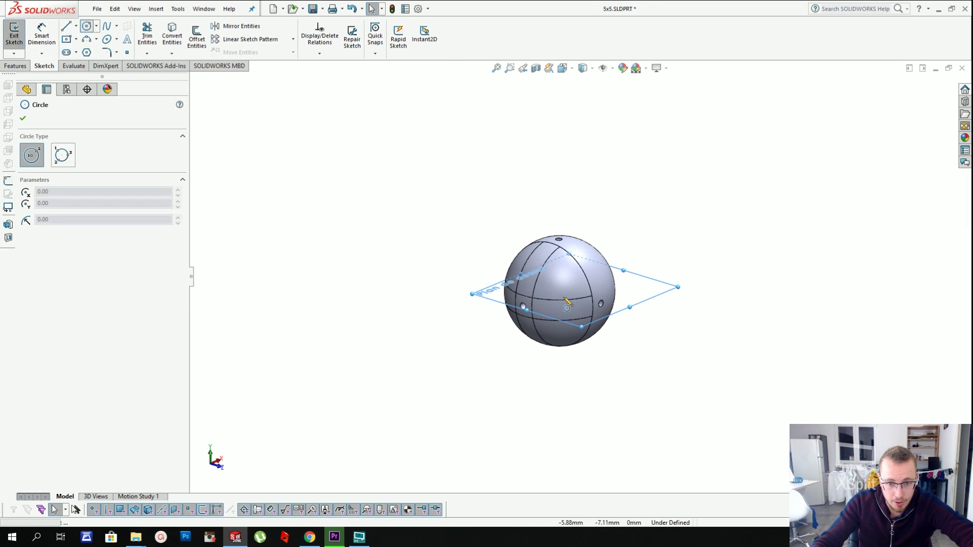
left_click(560, 290)
left_click(652, 290)
key("Escape")
- Extrude the circle 25 mm in both directions as an unmerged body enclosing the sphere, and make that cylinder transparent
left_click(162, 10)
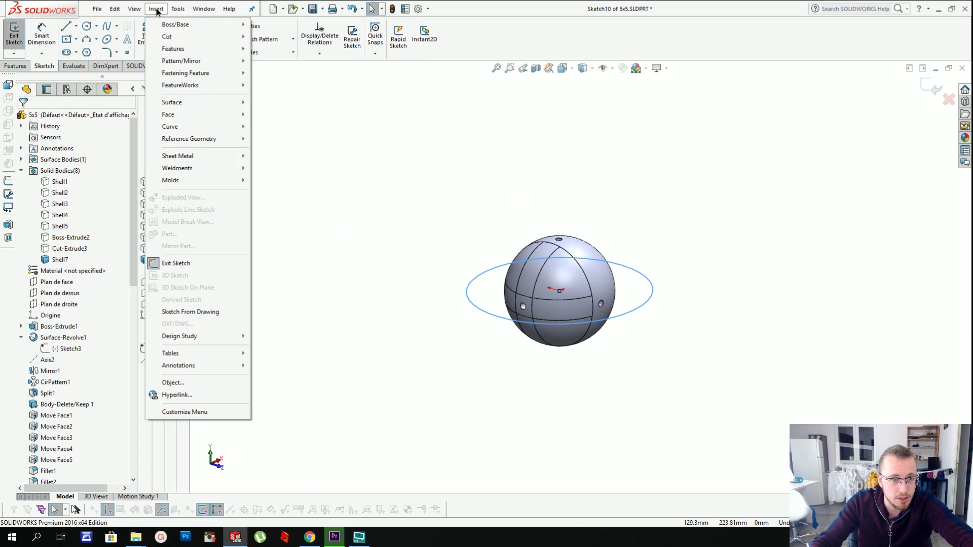
left_click(156, 10)
left_click(157, 10)
mouse_move(176, 25)
left_click(270, 25)
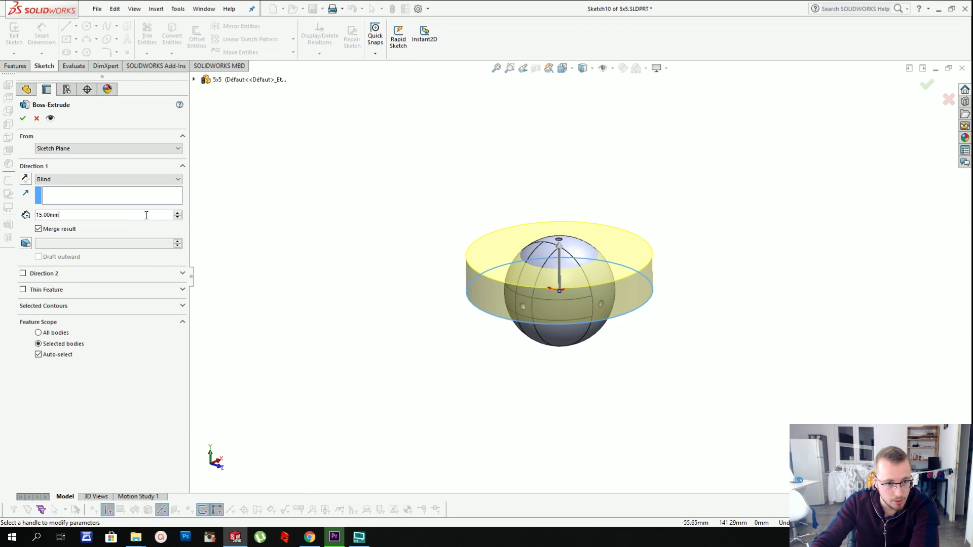
type("25")
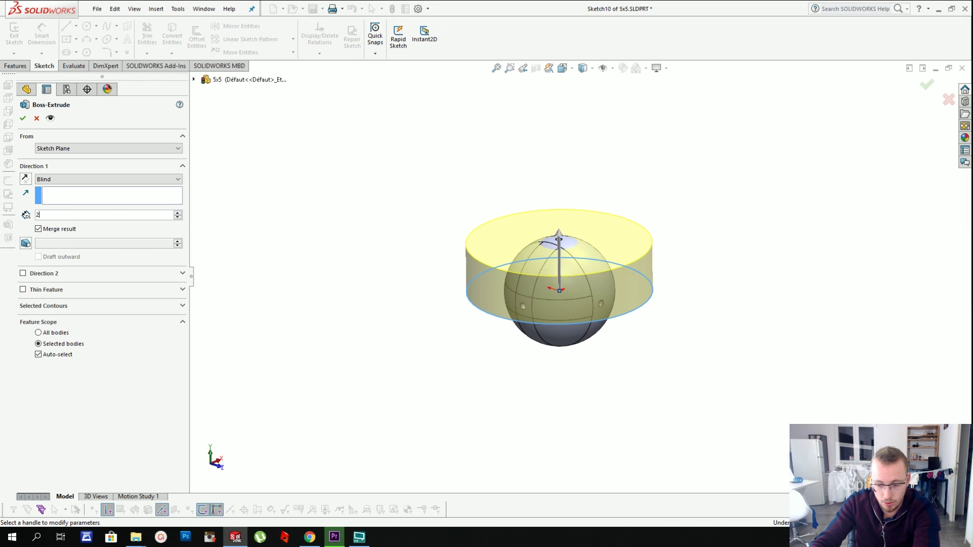
left_click(23, 274)
type("25")
key("Return")
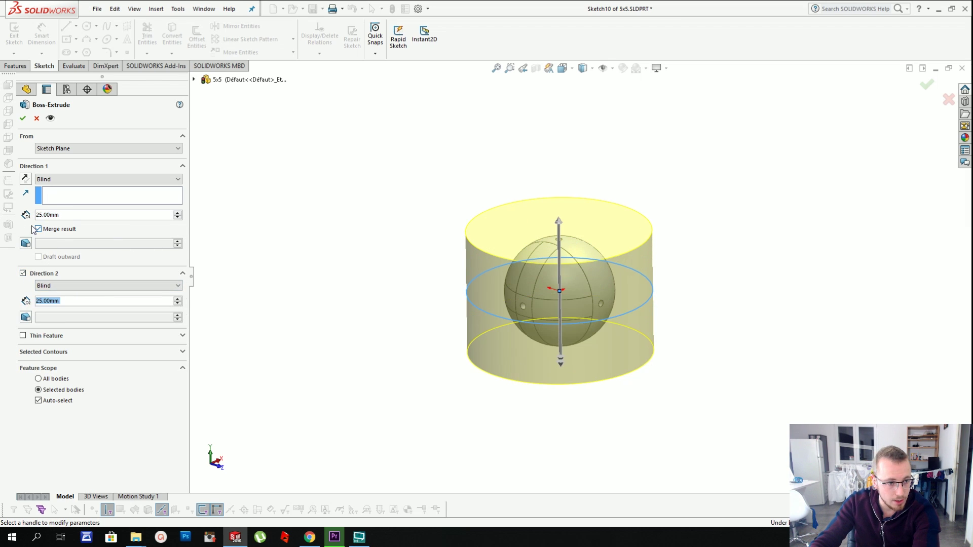
left_click(38, 230)
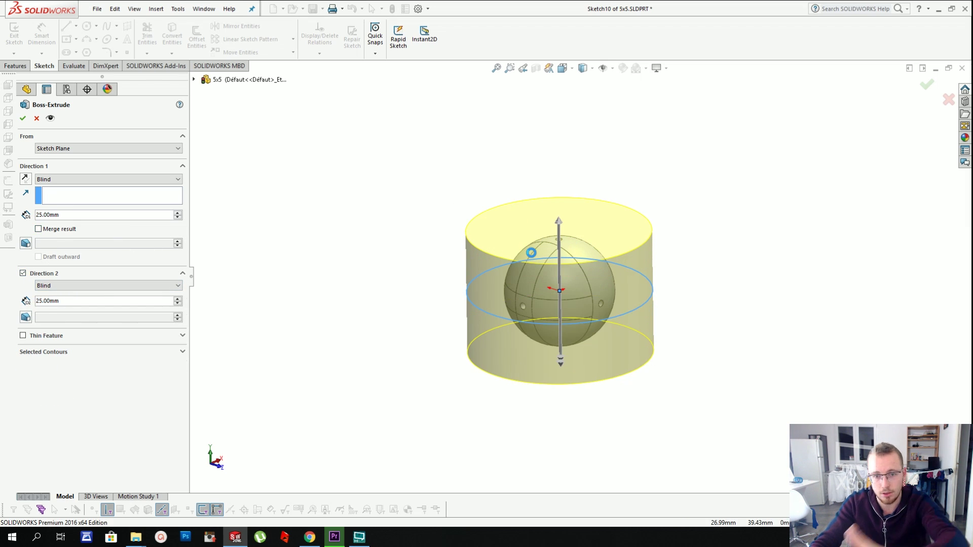
key("Return")
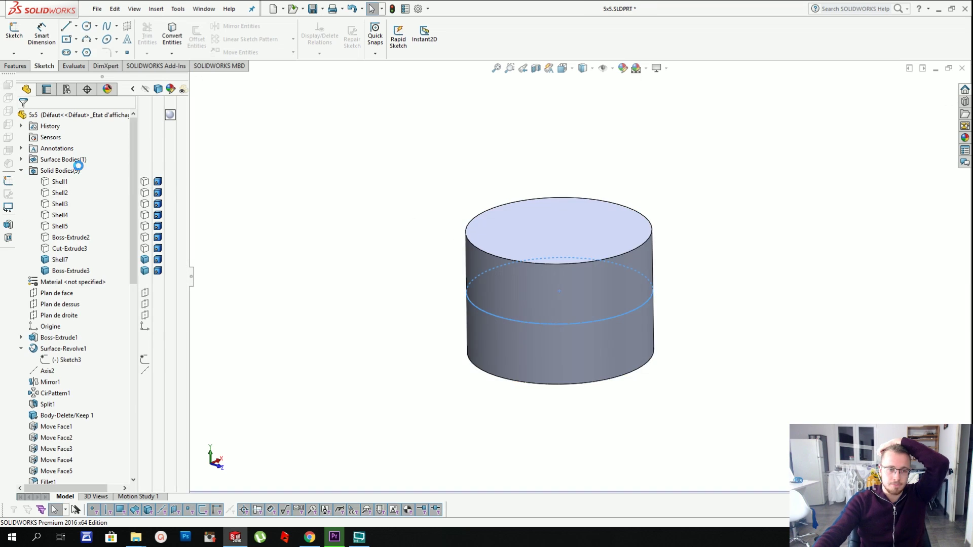
left_click(180, 271)
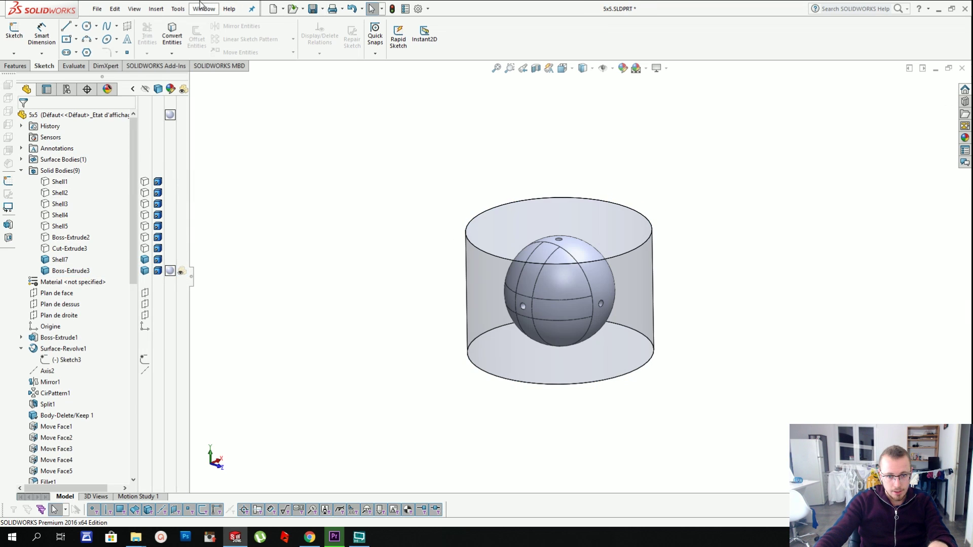
- Create one in-place copy of the shelled sphere body Shell7, without any translation or rotation
left_click(157, 9)
mouse_move(180, 49)
left_click(309, 284)
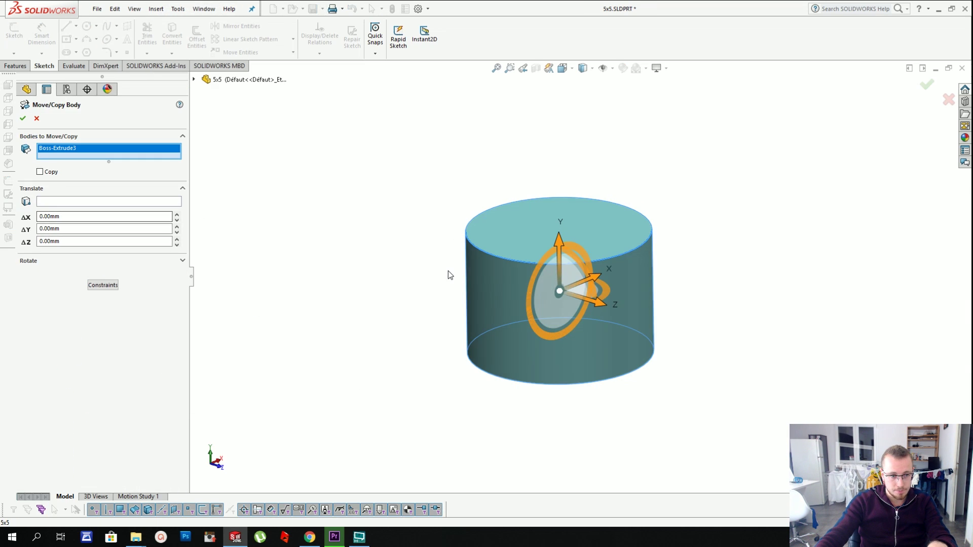
left_click(493, 276)
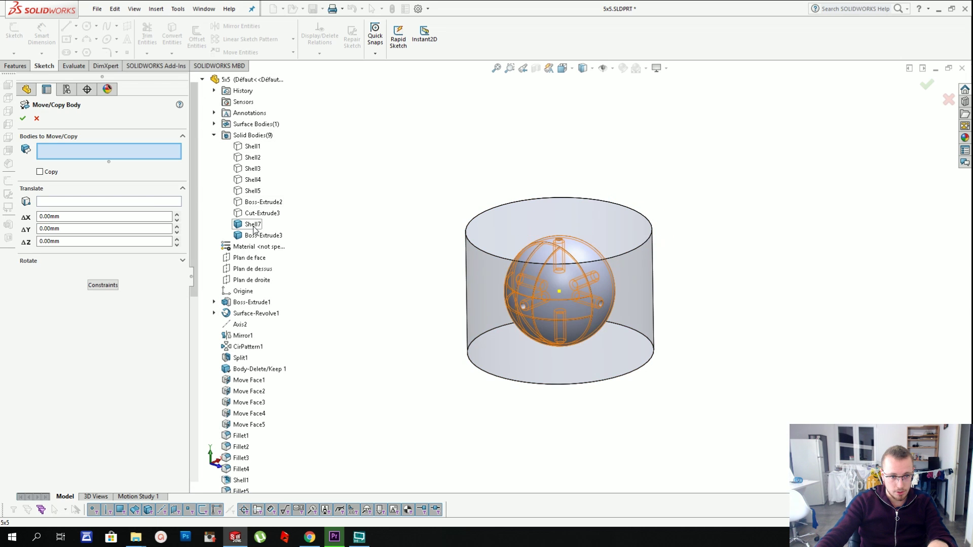
left_click(253, 224)
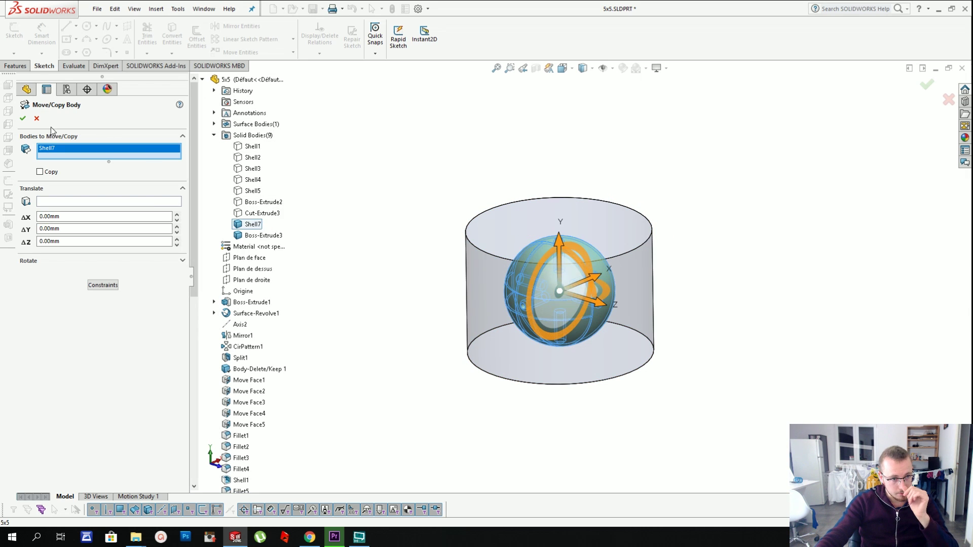
left_click(40, 172)
left_click(22, 118)
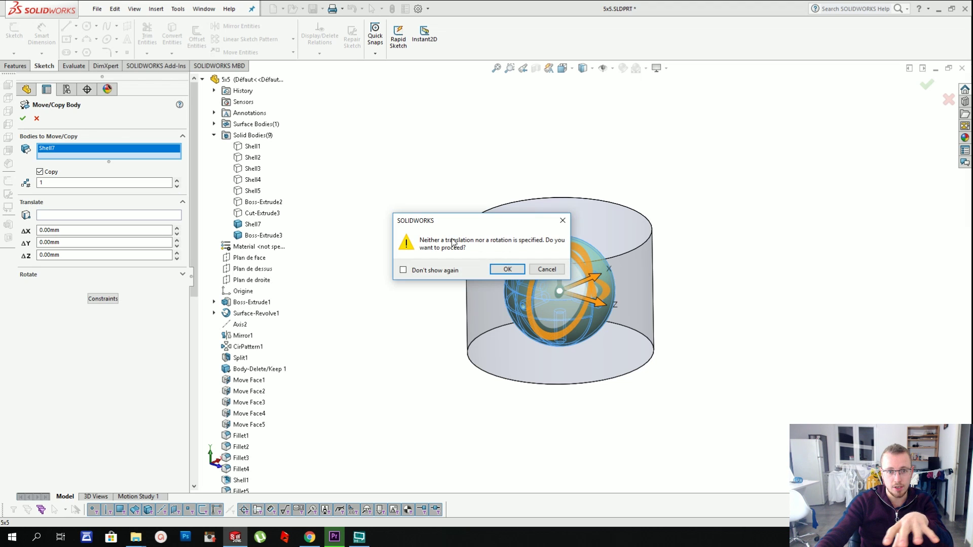
left_click(508, 270)
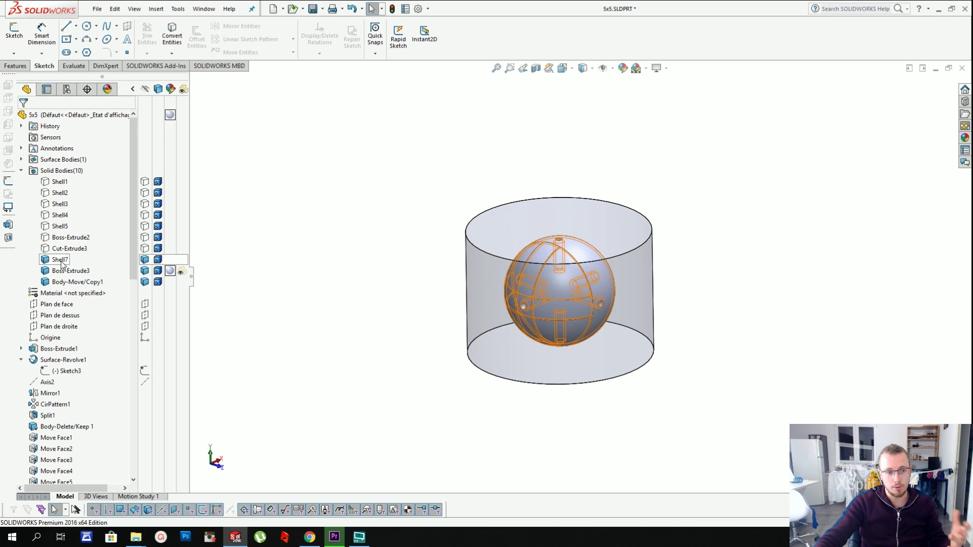
- Hide the original shelled sphere body Shell7
right_click(60, 260)
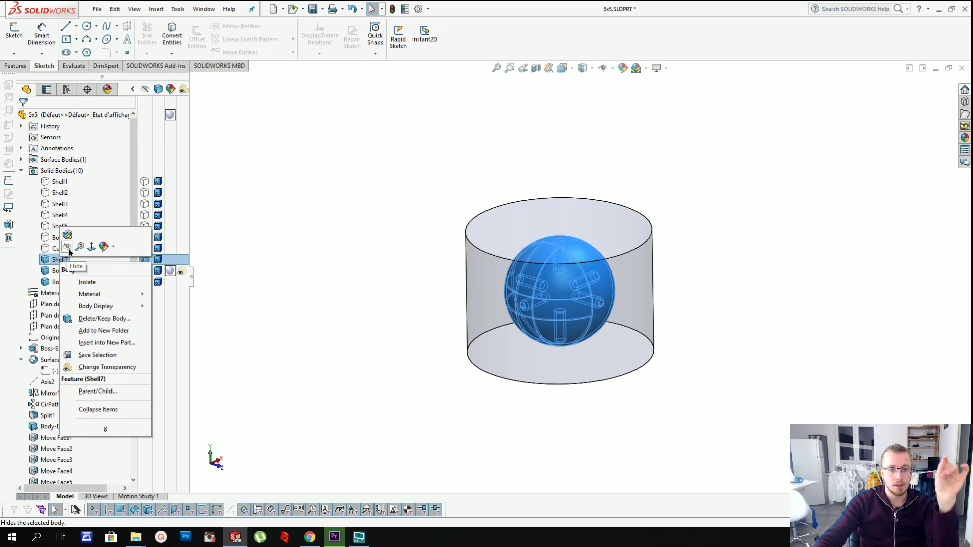
left_click(69, 248)
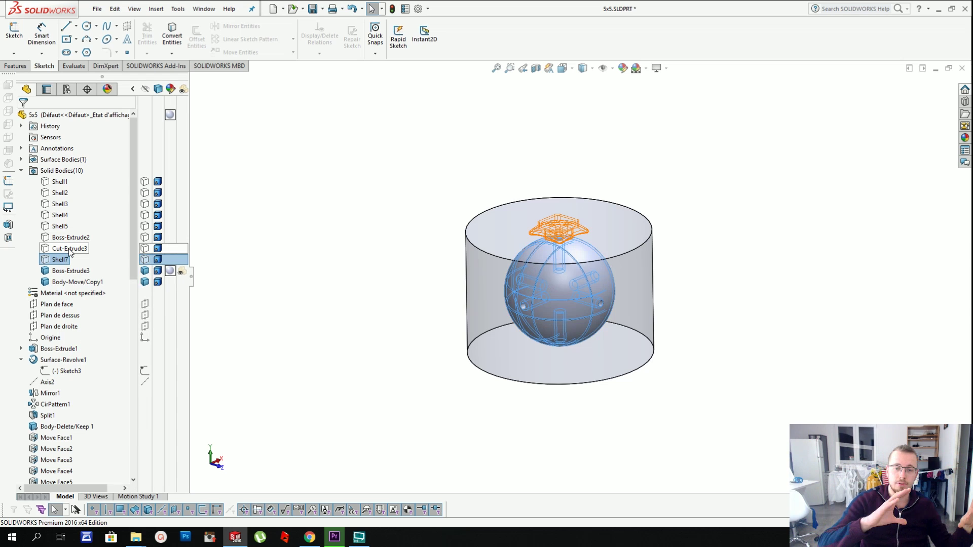
left_click(388, 229)
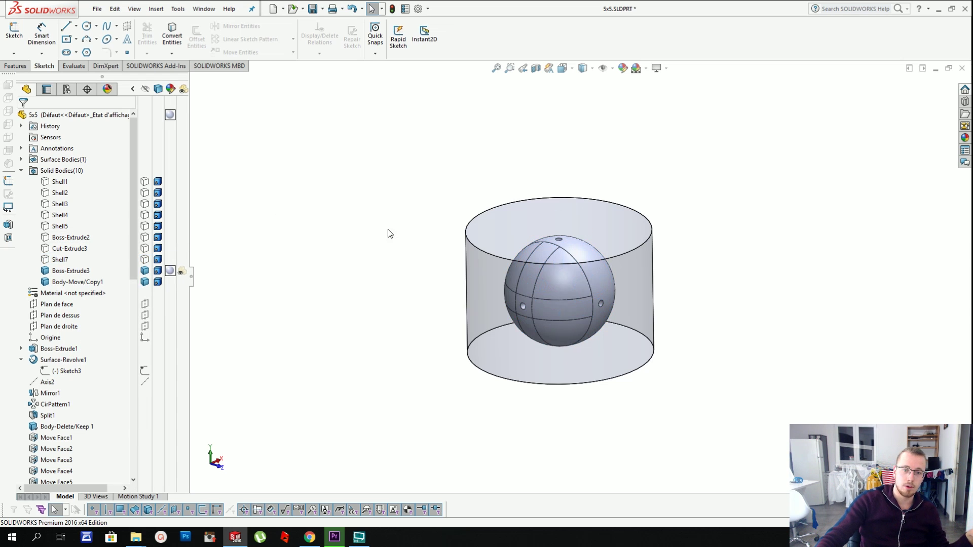
- Set up a Combine feature that subtracts the copied sphere from the cylinder as the main body
left_click(156, 8)
mouse_move(167, 46)
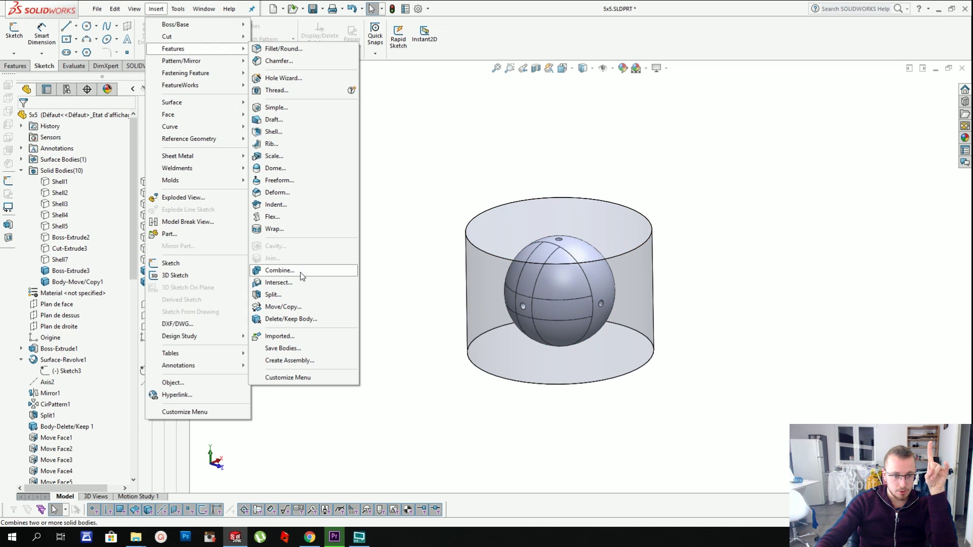
left_click(284, 273)
left_click(50, 159)
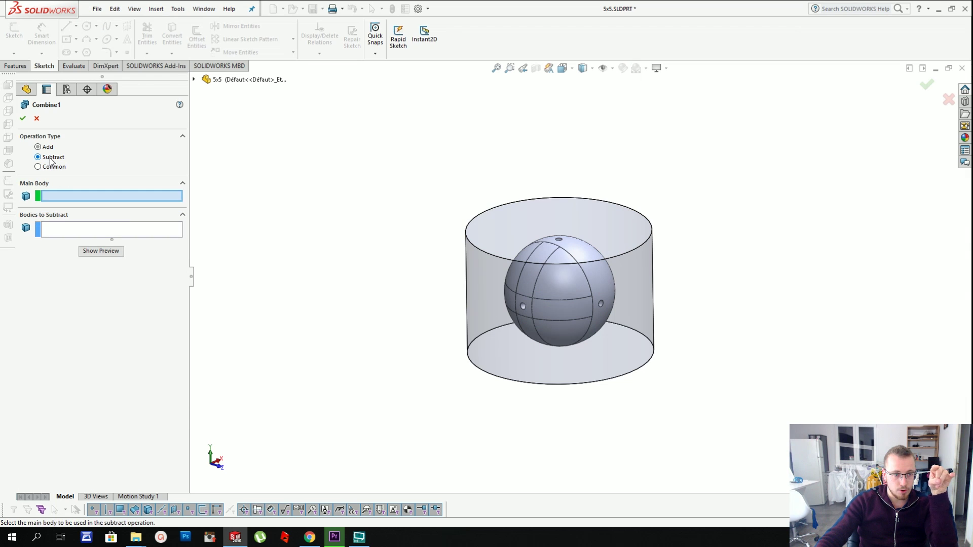
left_click(548, 219)
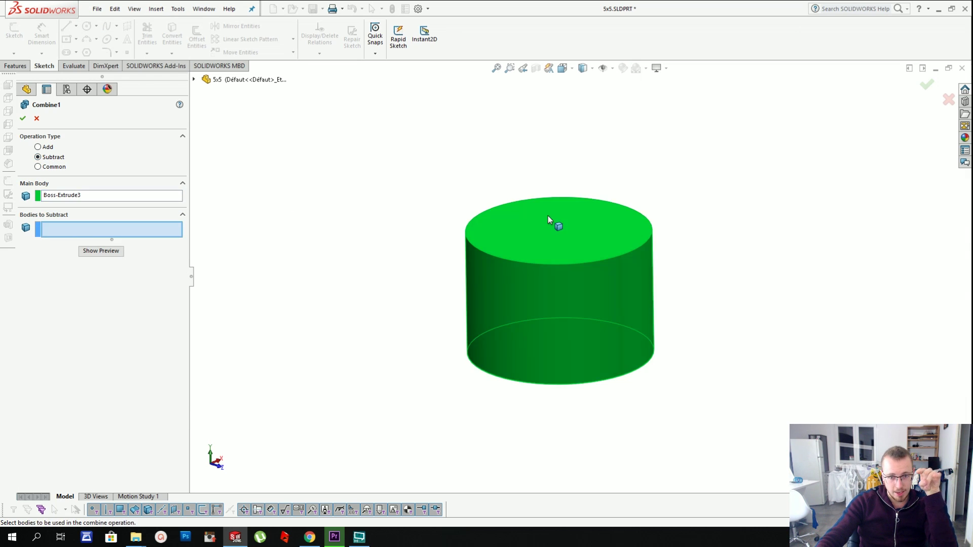
left_click_drag(382, 147, 637, 387)
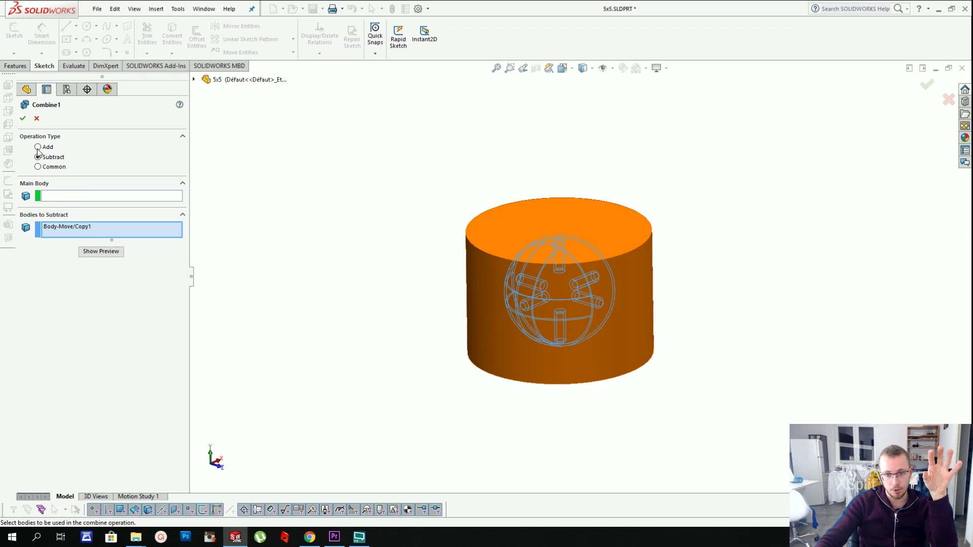
left_click(22, 120)
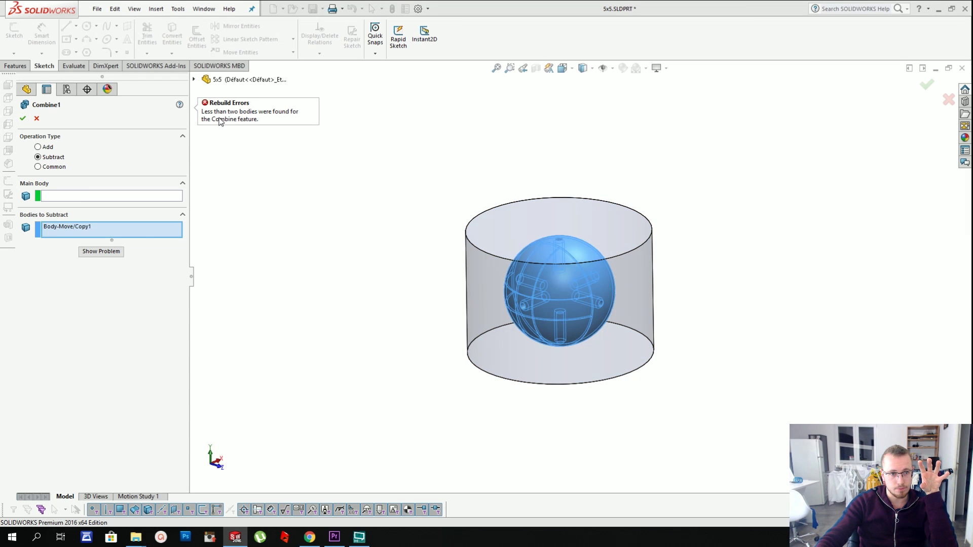
left_click(106, 198)
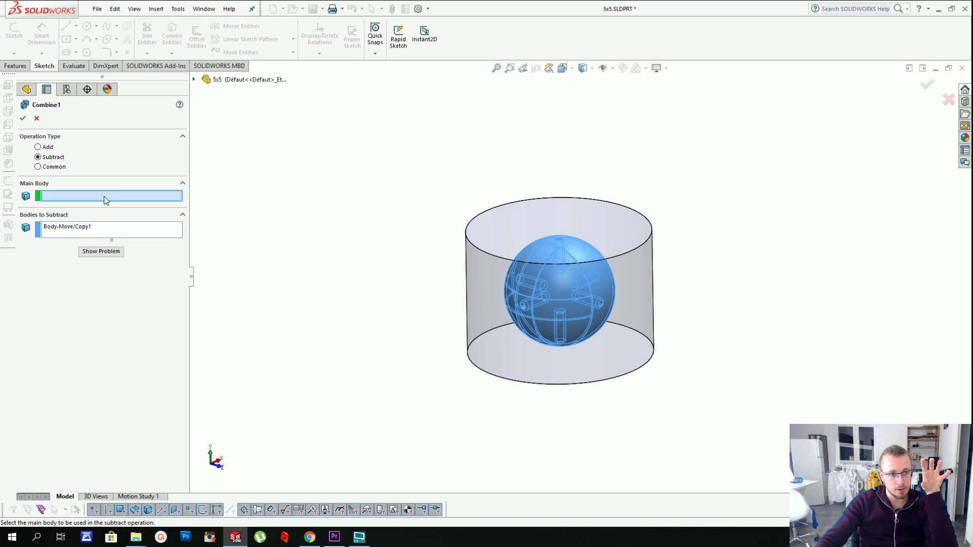
left_click(516, 230)
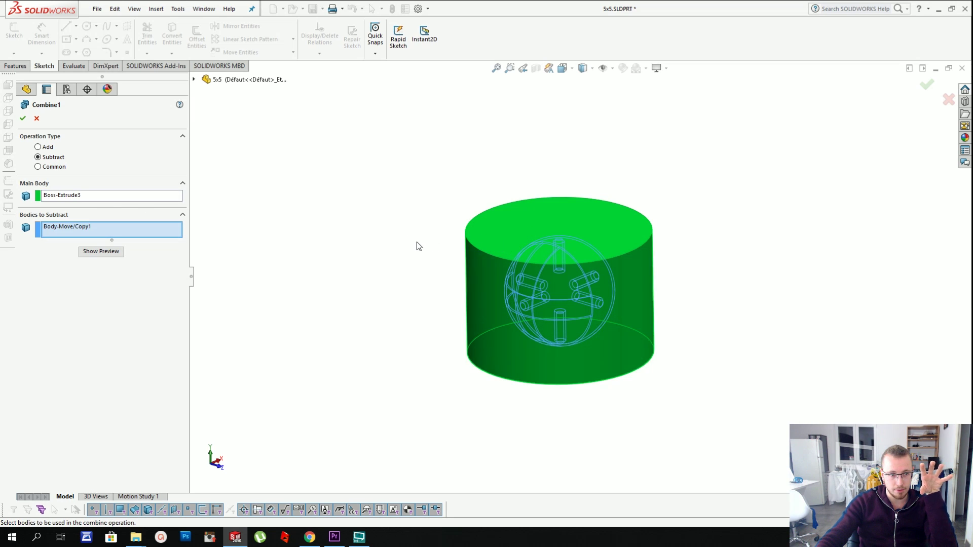
left_click(78, 195)
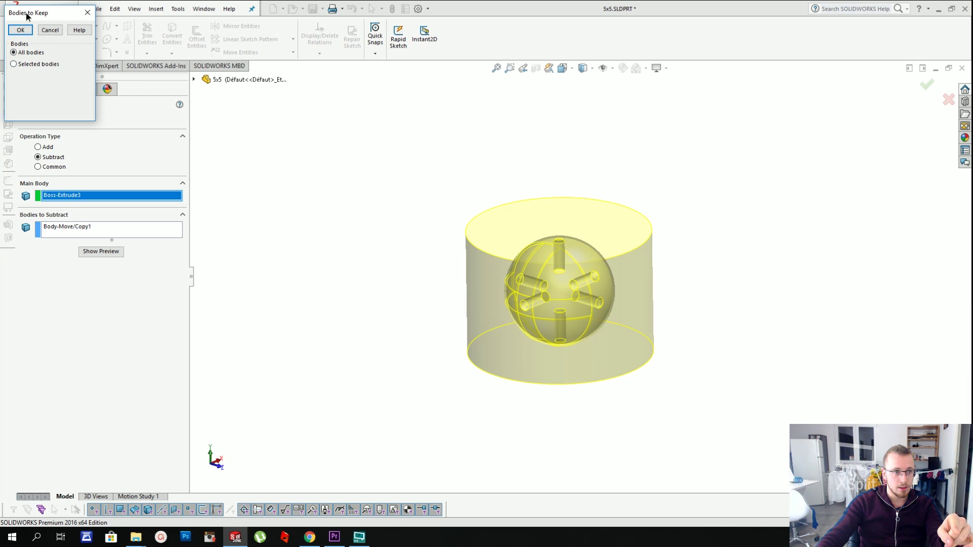
- Complete the subtraction keeping only Body 2, the solid from inside the sphere's shell
left_click_drag(28, 17, 414, 172)
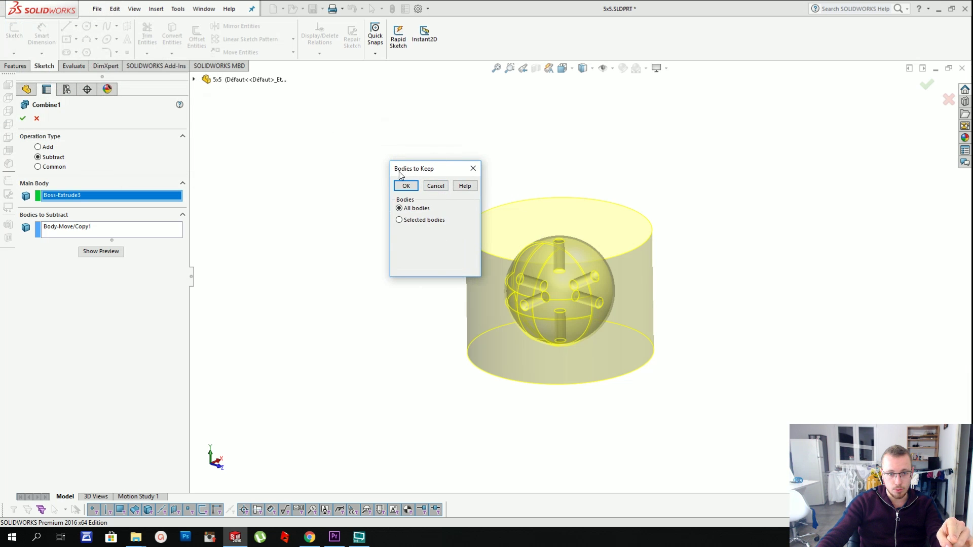
left_click(399, 220)
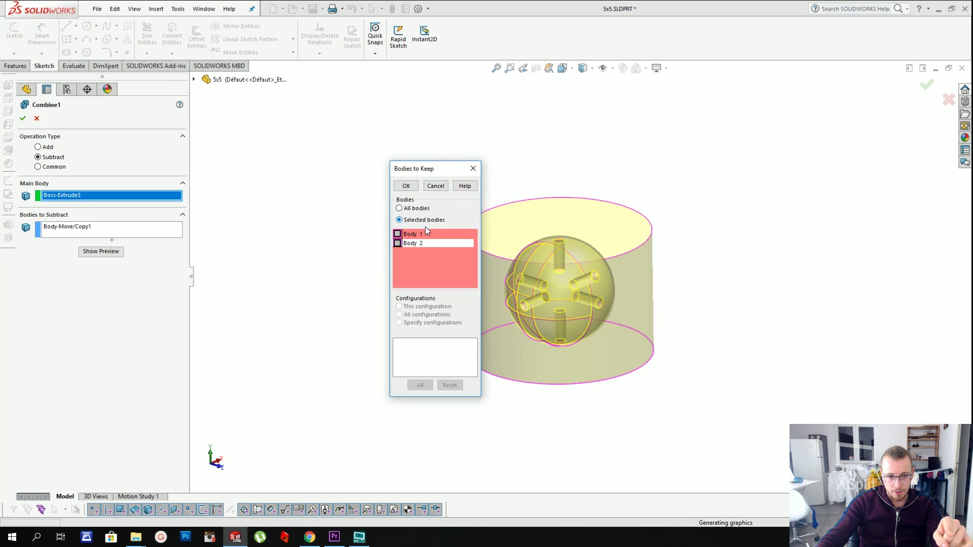
left_click(398, 234)
left_click(397, 244)
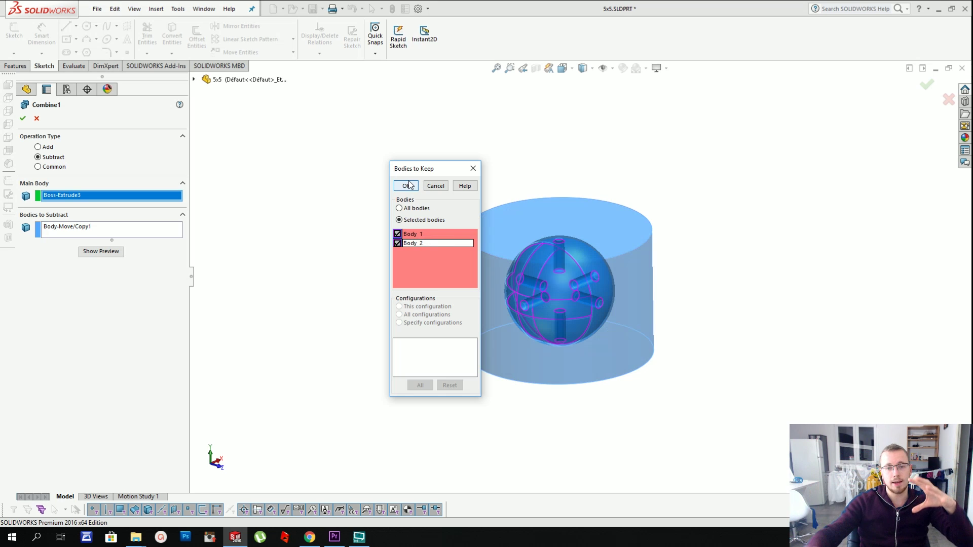
left_click(398, 234)
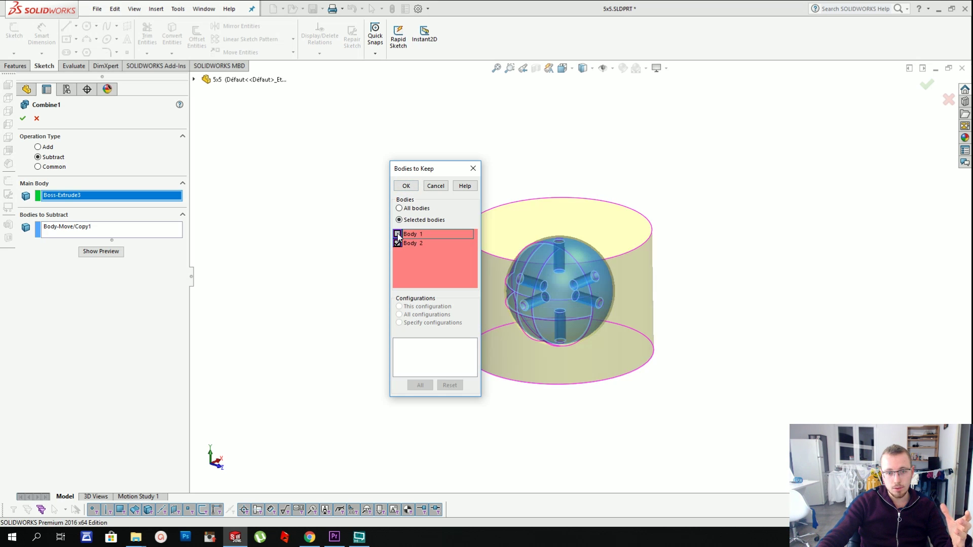
left_click(398, 243)
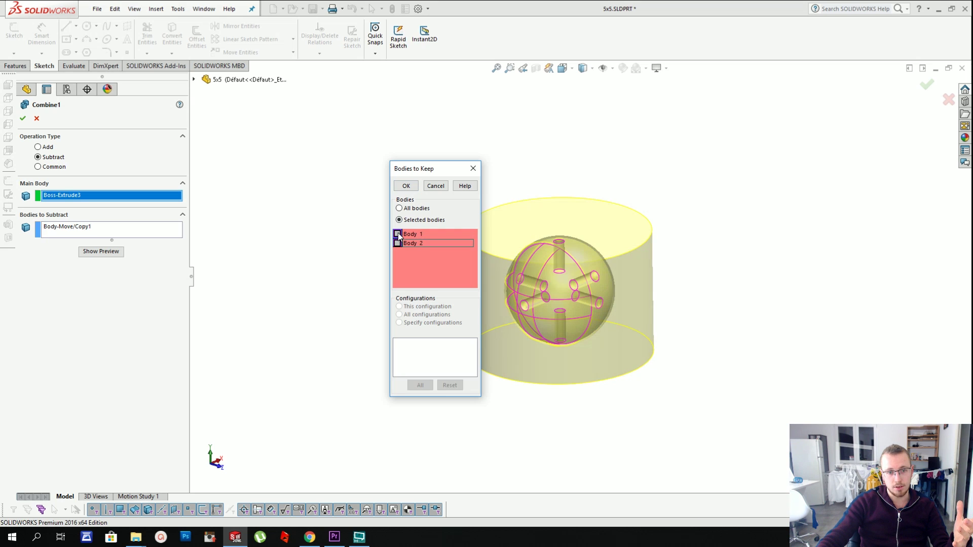
left_click(423, 234)
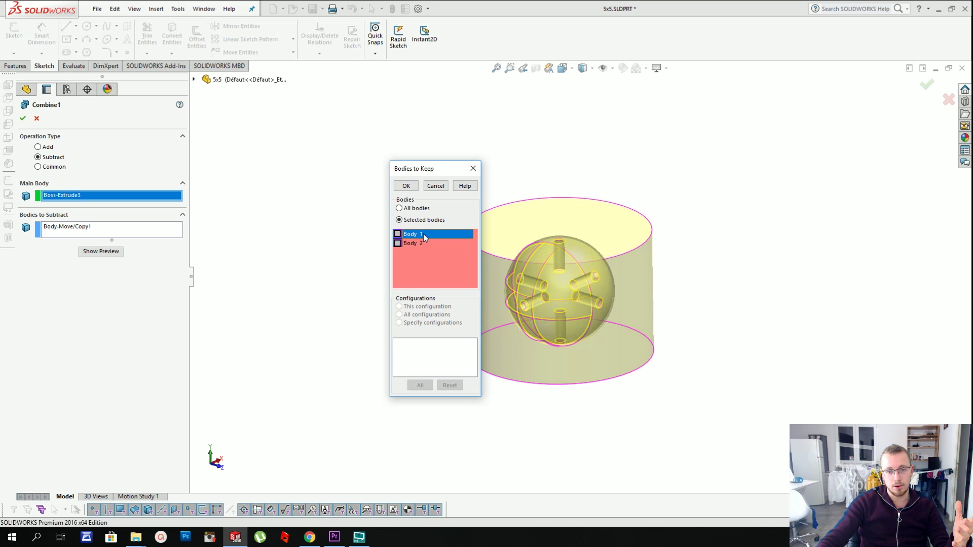
left_click(399, 243)
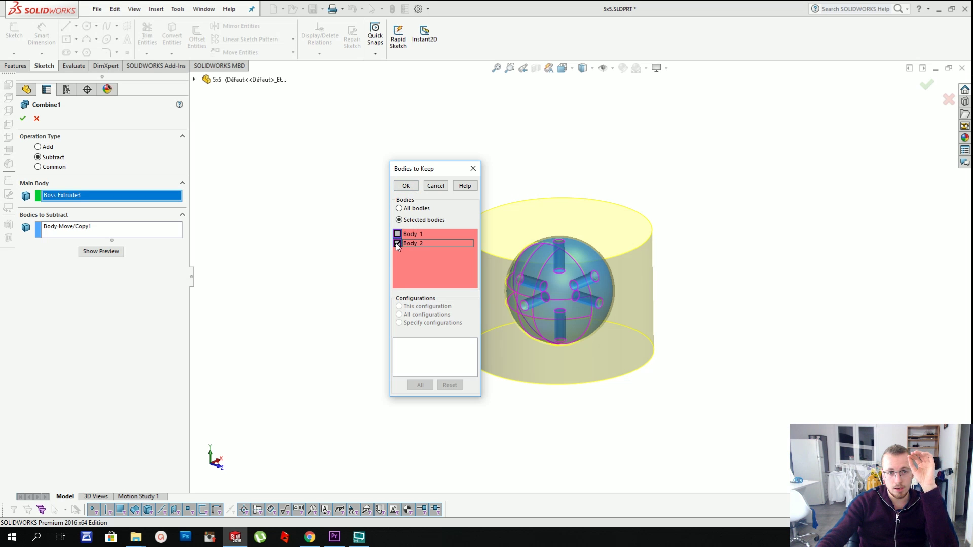
left_click(407, 186)
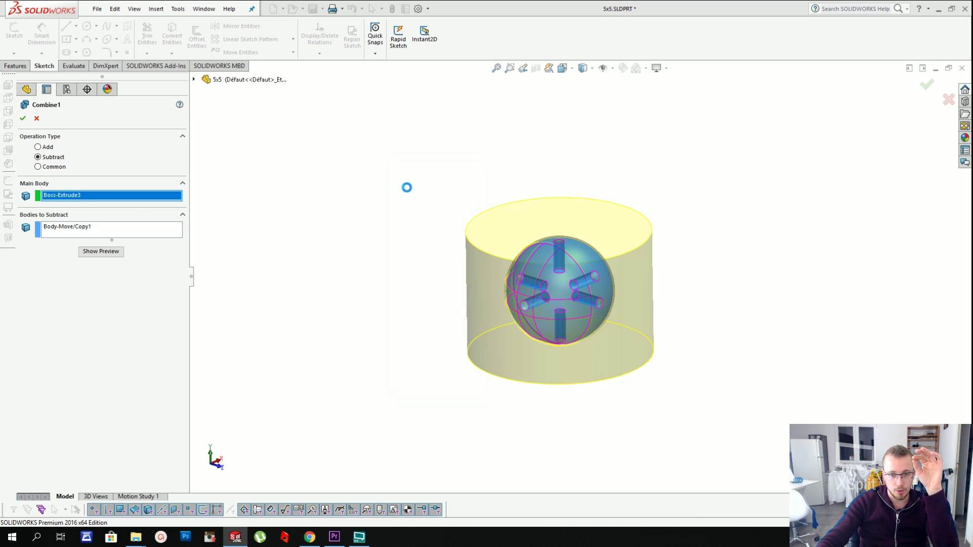
- Cut a planar section view through the new inner solid along Plan de face to look at its screw holes
scroll(576, 285, "down", 4)
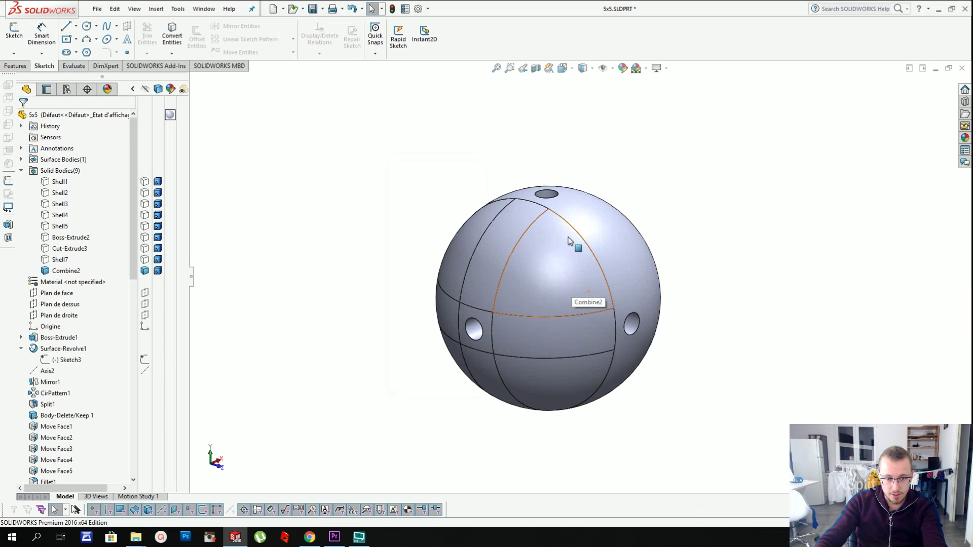
middle_click_drag(568, 241, 566, 98)
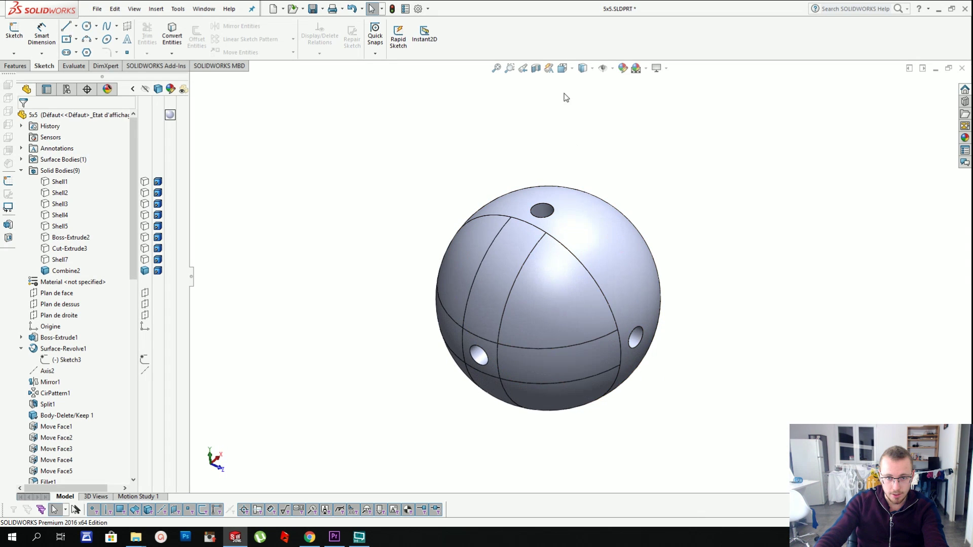
left_click(535, 68)
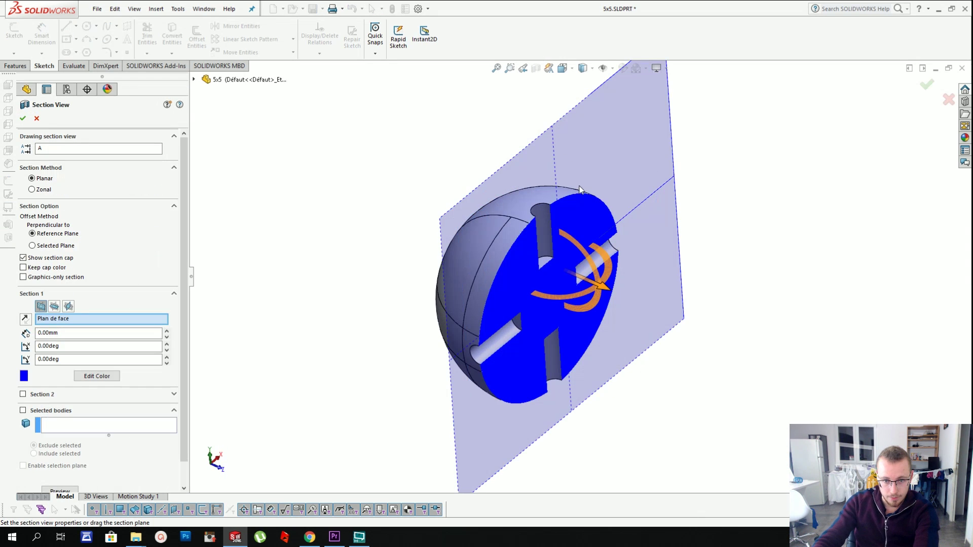
middle_click_drag(615, 268, 553, 183)
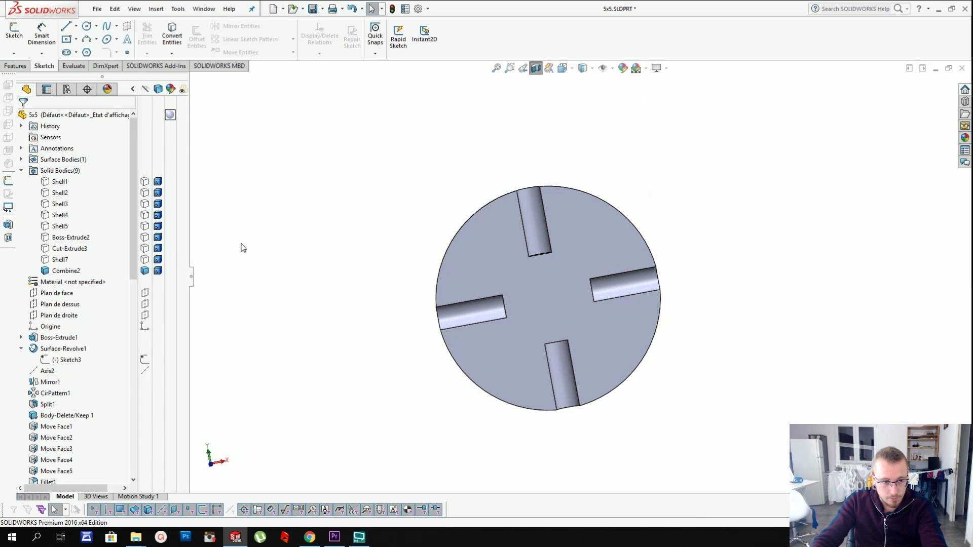
- Show the shelled sphere body Shell7 together with the inner solid in the section view
right_click(54, 261)
left_click(67, 252)
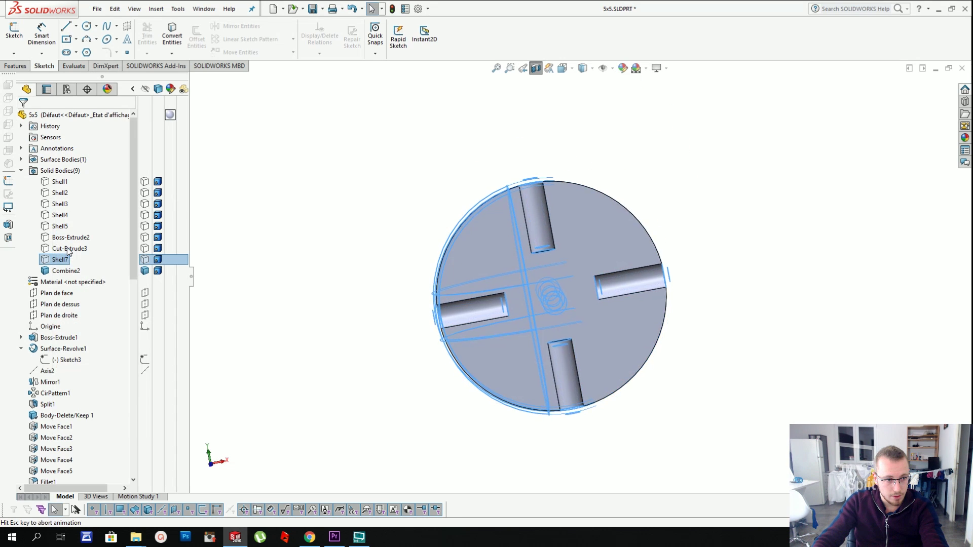
right_click(64, 259)
left_click(73, 245)
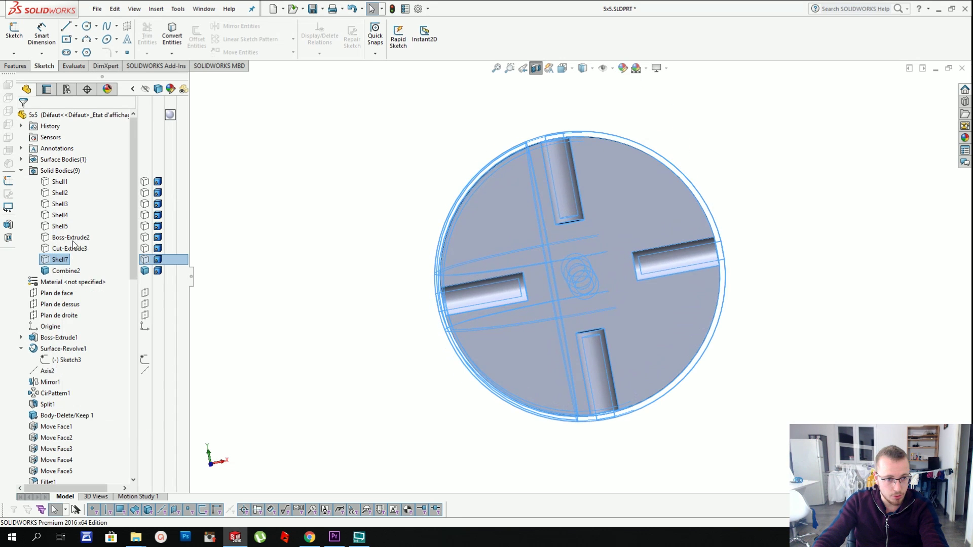
left_click(295, 159)
- Examine in the section how the inner solid fits the shell's wall and the walls around the screw holes
mouse_move(365, 155)
middle_mouse_down()
mouse_move(387, 176)
mouse_move(398, 170)
mouse_move(365, 140)
middle_mouse_up()
scroll(614, 151, "down", 3)
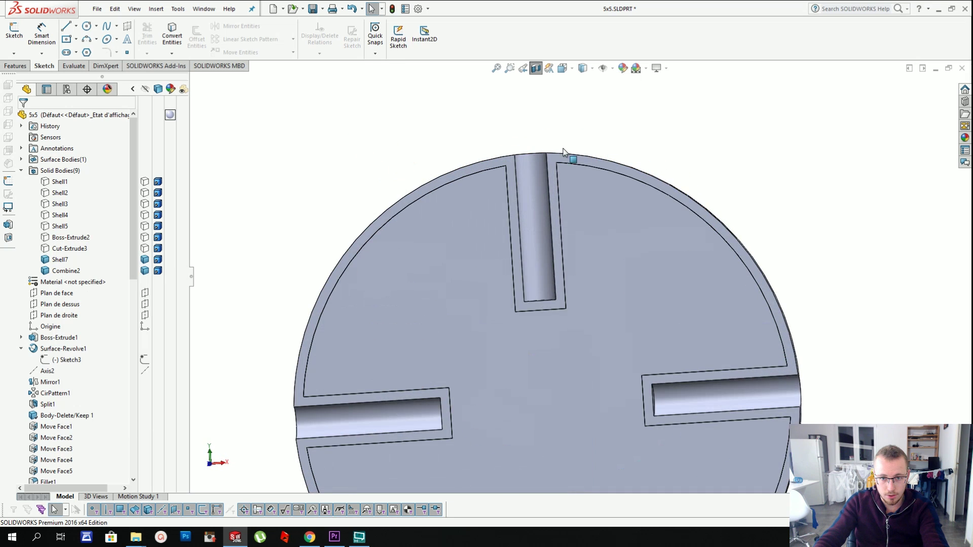
left_click(539, 172)
left_click(355, 163)
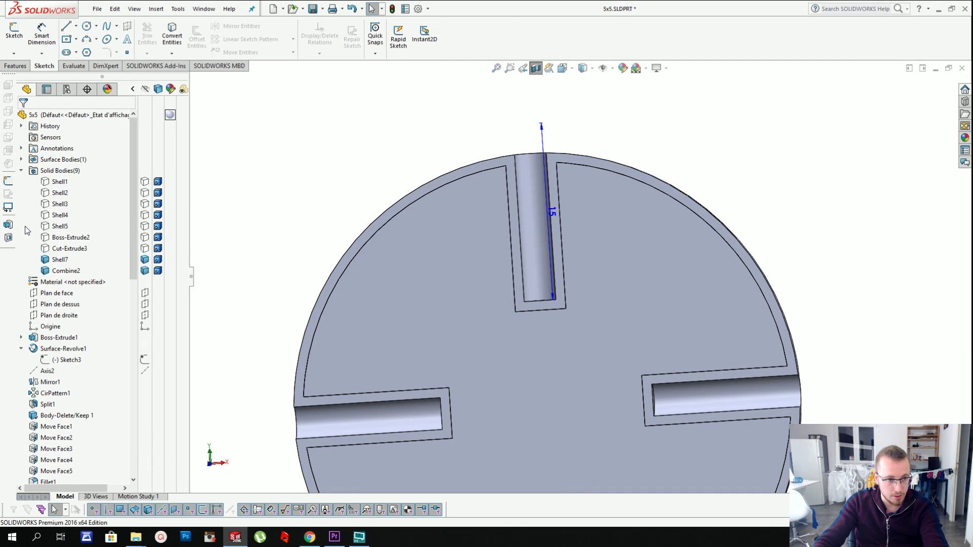
left_click(60, 259)
scroll(440, 202, "up", 2)
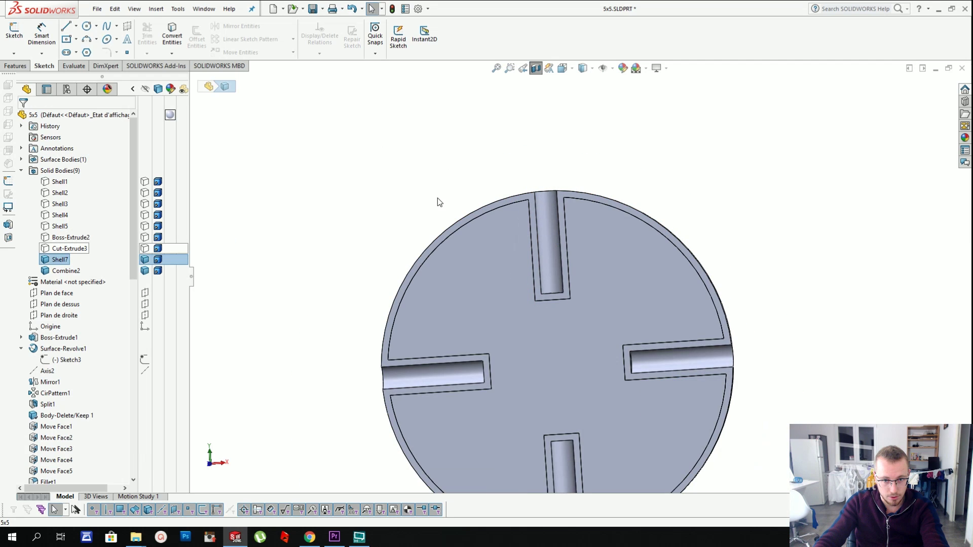
middle_click_drag(513, 224, 571, 226)
left_click(587, 215)
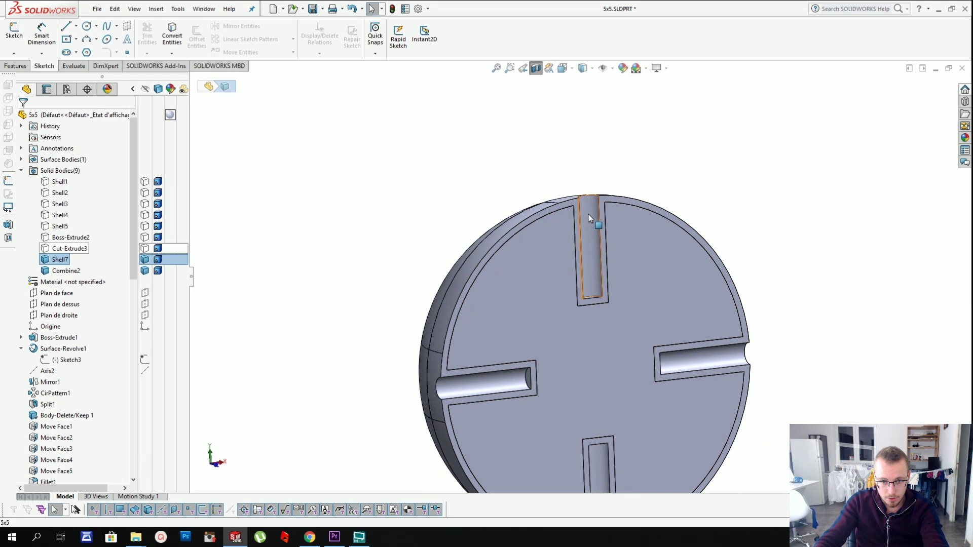
left_click(484, 106)
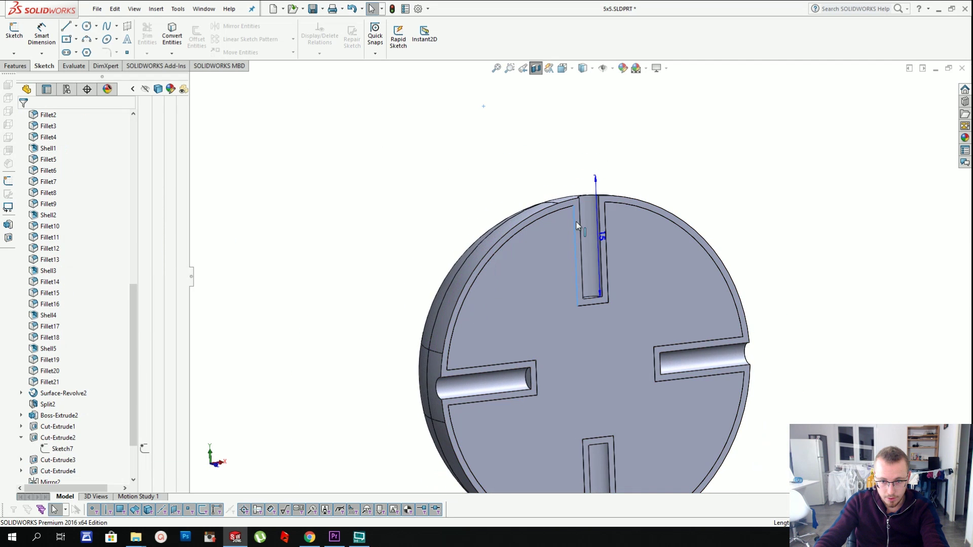
left_click(578, 226)
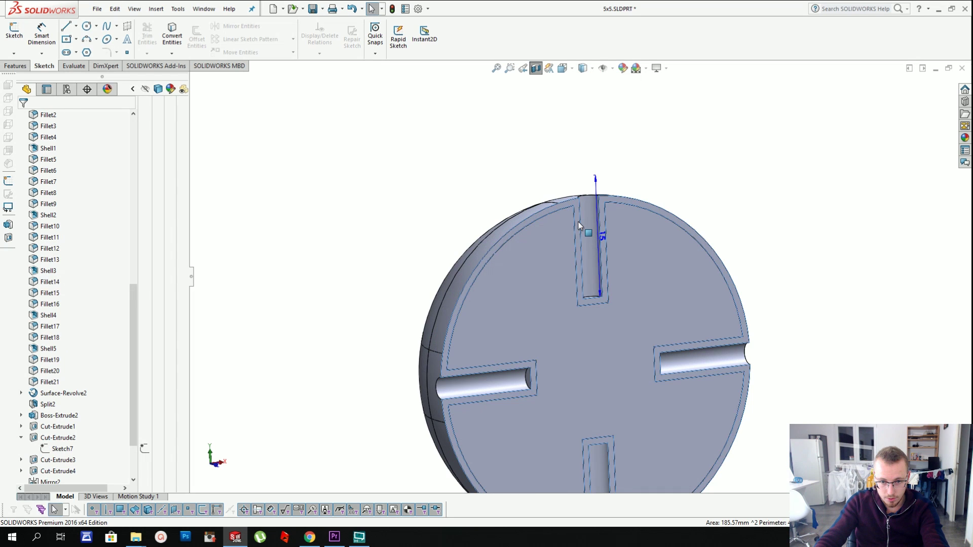
scroll(582, 253, "up", 2)
scroll(584, 324, "down", 5)
scroll(569, 195, "up", 3)
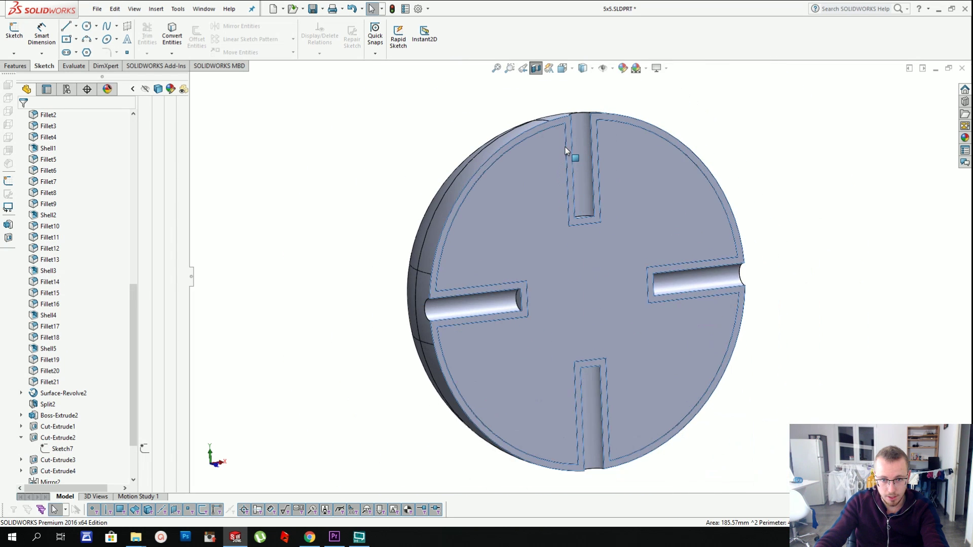
scroll(565, 147, "down", 2)
left_click(535, 103)
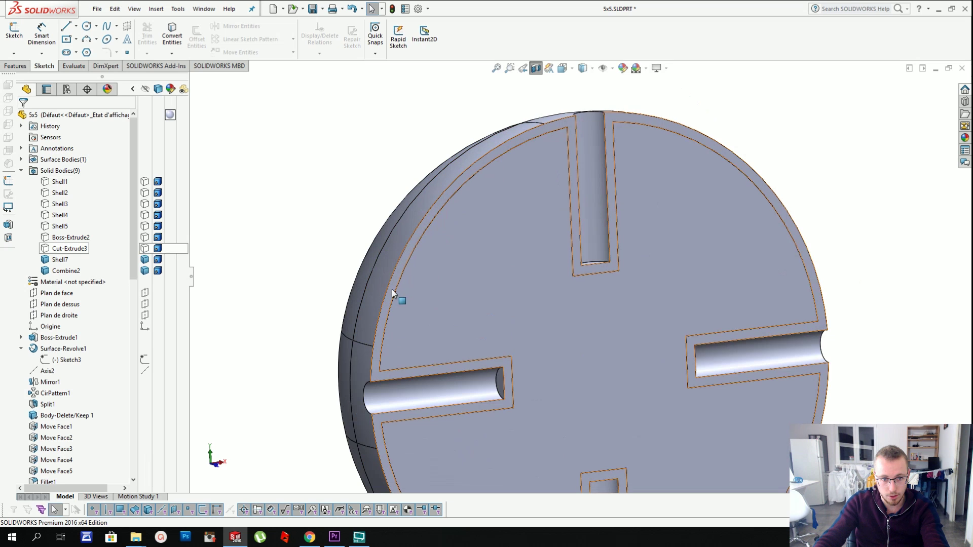
left_click(512, 211)
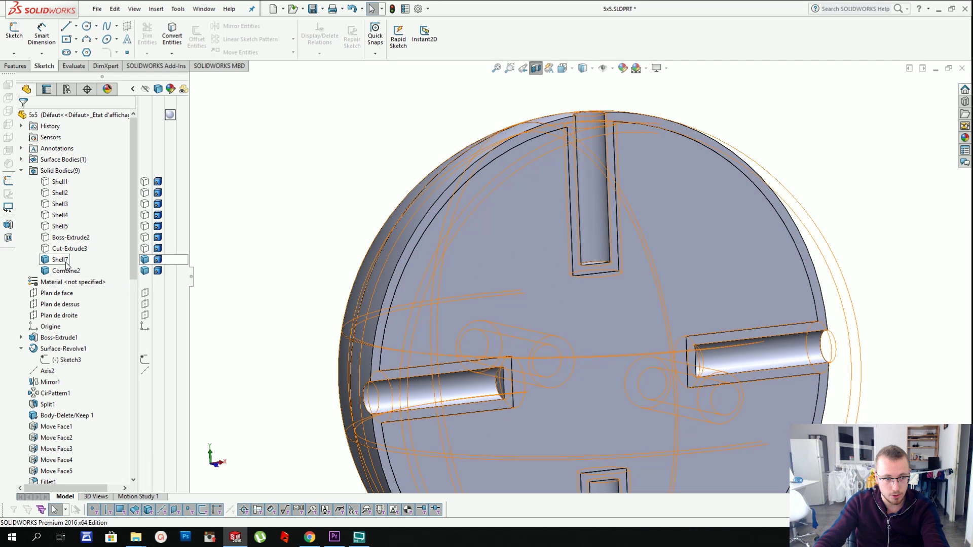
- Hide the shelled sphere body Shell7 again, leaving only the inner solid displayed
right_click(60, 261)
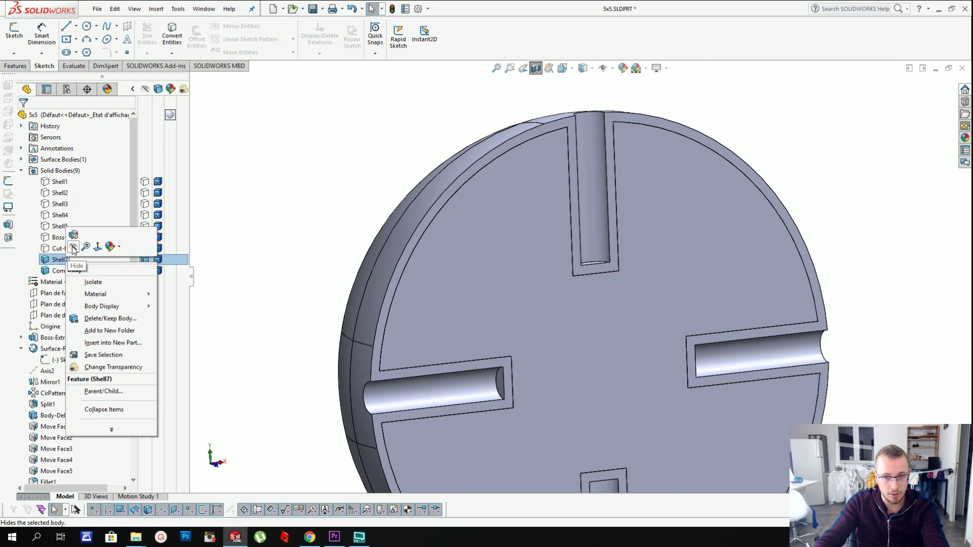
left_click(74, 248)
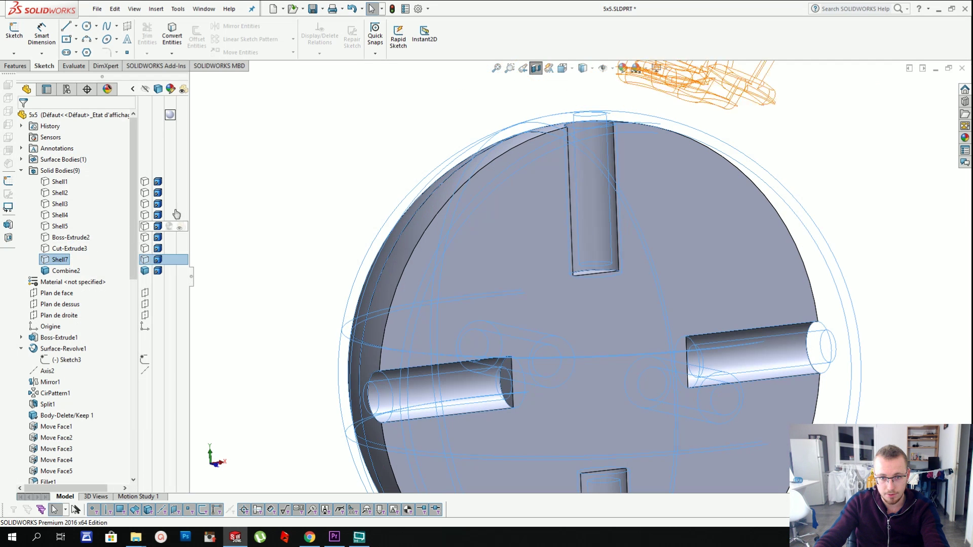
left_click(213, 188)
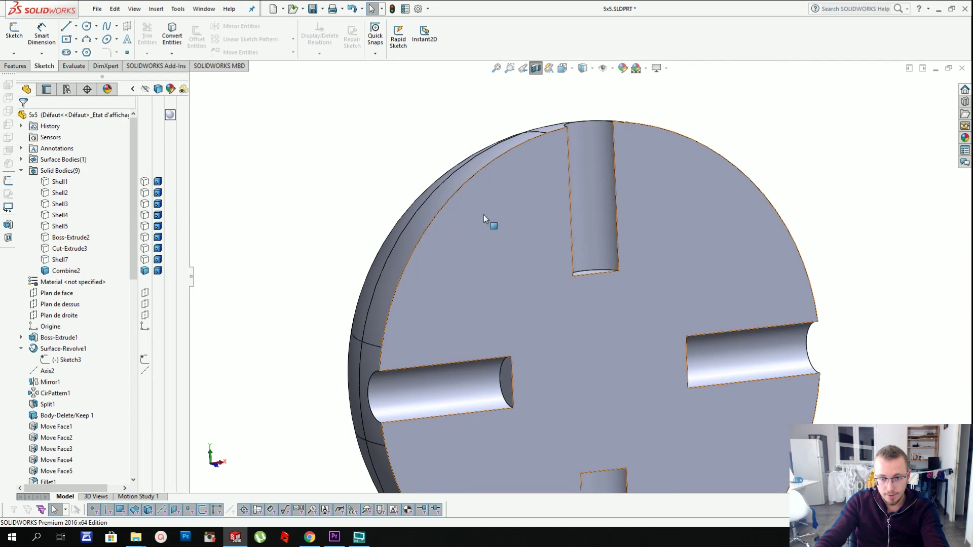
- Inspect the sectioned inner solid from several angles and turn off the section view
scroll(552, 277, "up", 5)
middle_click_drag(495, 243, 526, 269)
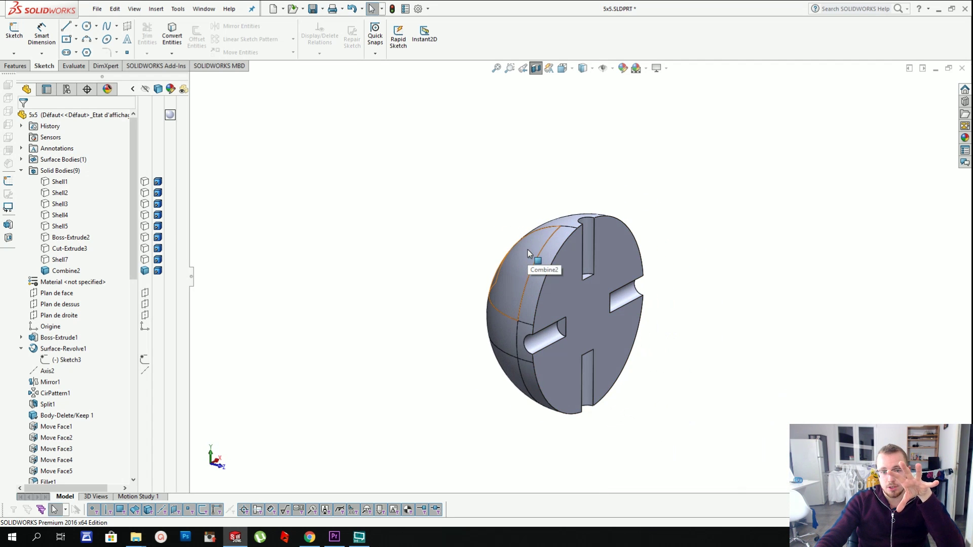
scroll(541, 146, "up", 2)
middle_click_drag(541, 147, 543, 246)
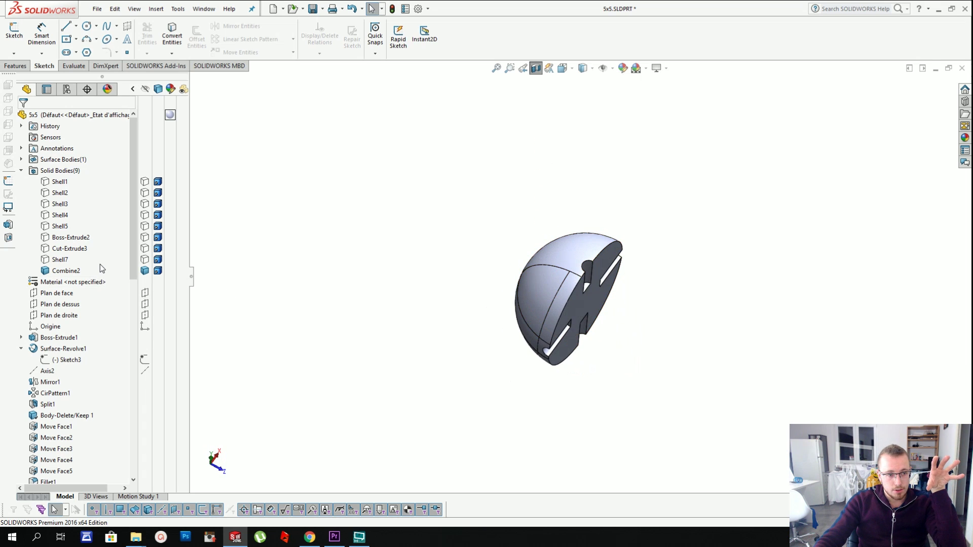
middle_click_drag(436, 269, 456, 247)
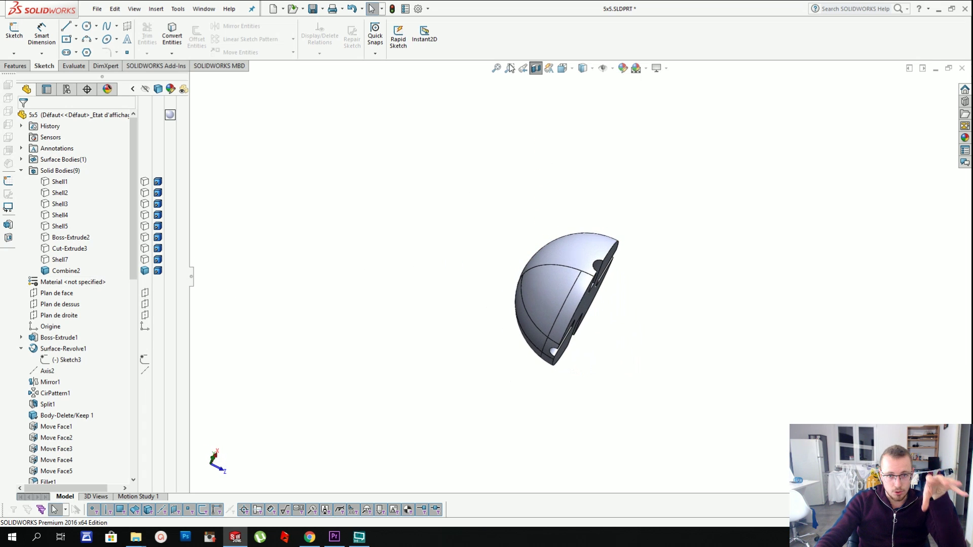
left_click(536, 68)
middle_click_drag(542, 278, 563, 253)
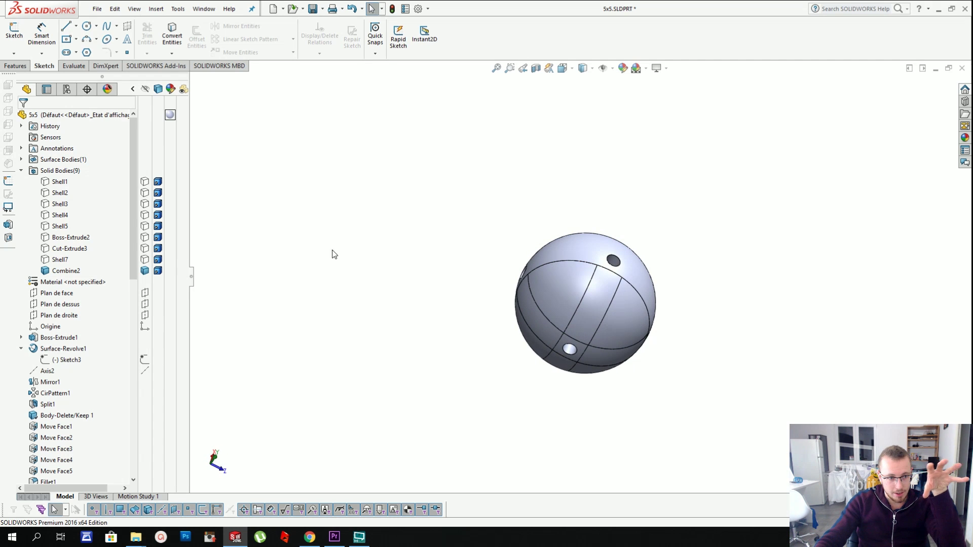
- Start a new sketch on Plan de face, viewed normal to the plane
right_click(38, 295)
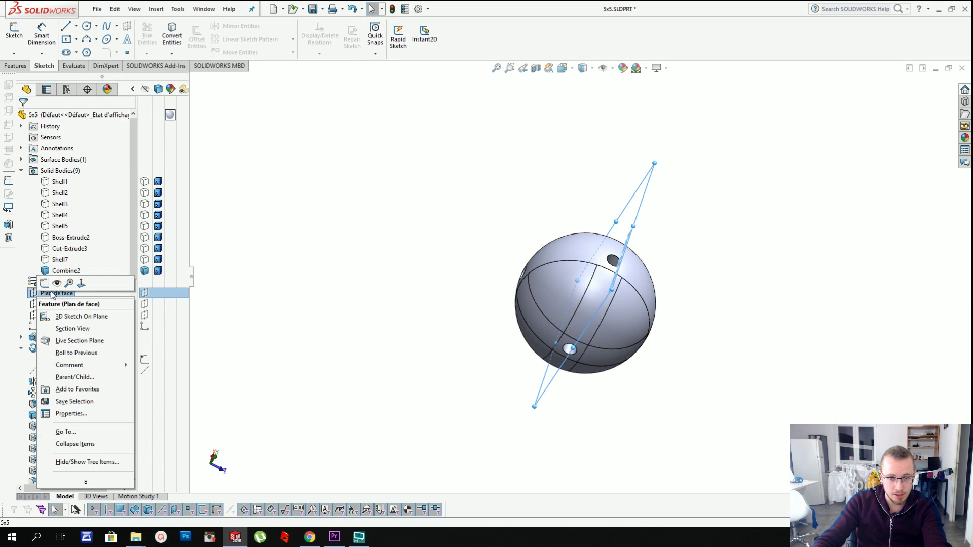
left_click(81, 284)
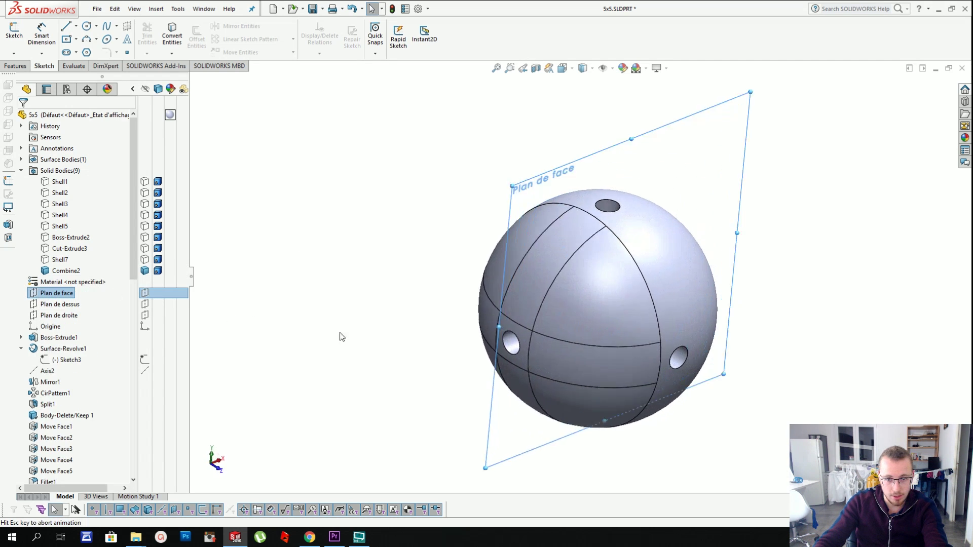
scroll(682, 261, "up", 1)
scroll(669, 266, "down", 3)
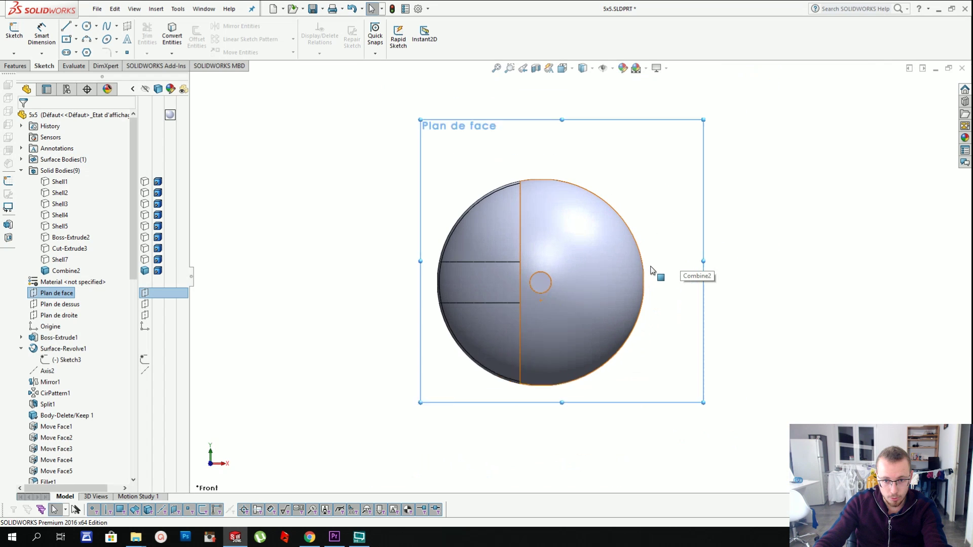
scroll(460, 161, "up", 1)
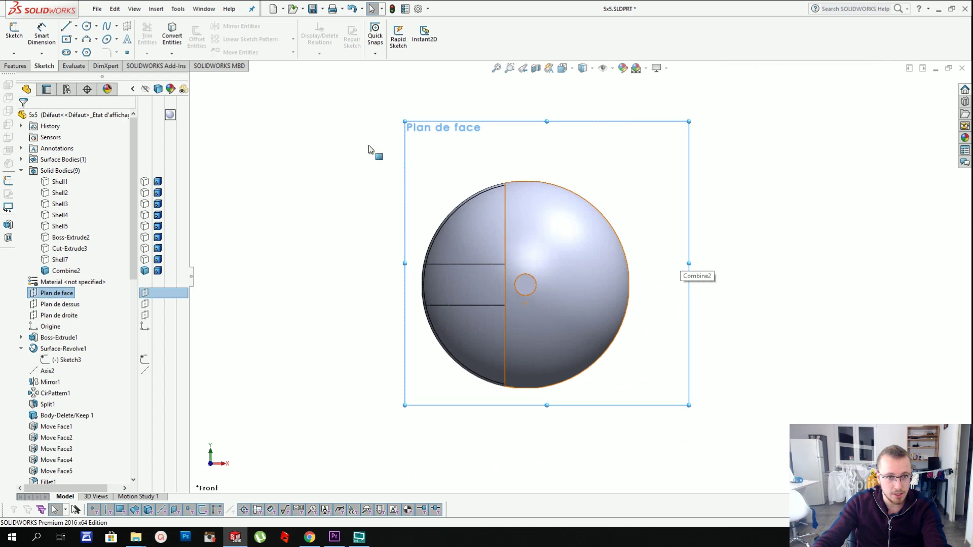
left_click(14, 31)
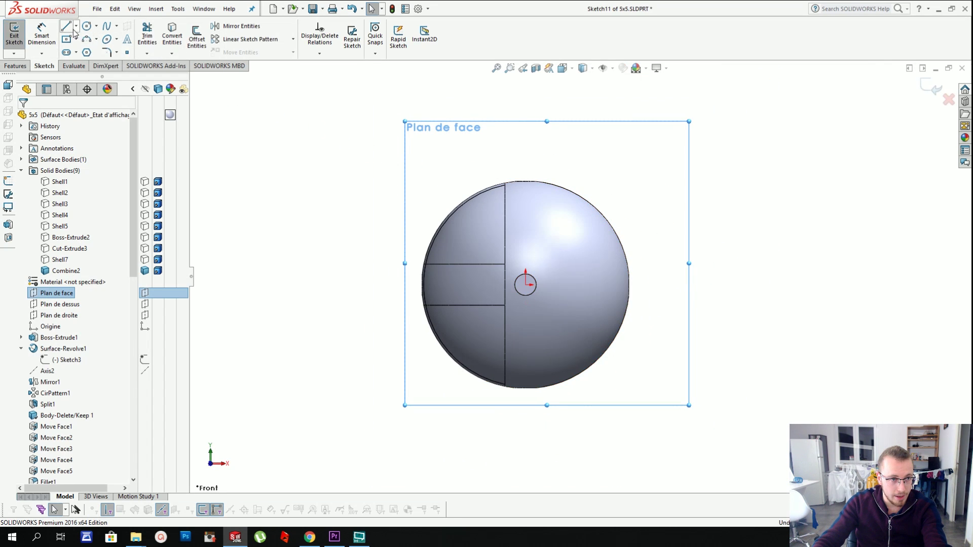
- Sketch a small closed right triangle outside the sphere's upper left, with legs about 3 mm horizontally and 2.8 mm vertically
left_click(67, 26)
scroll(428, 189, "down", 2)
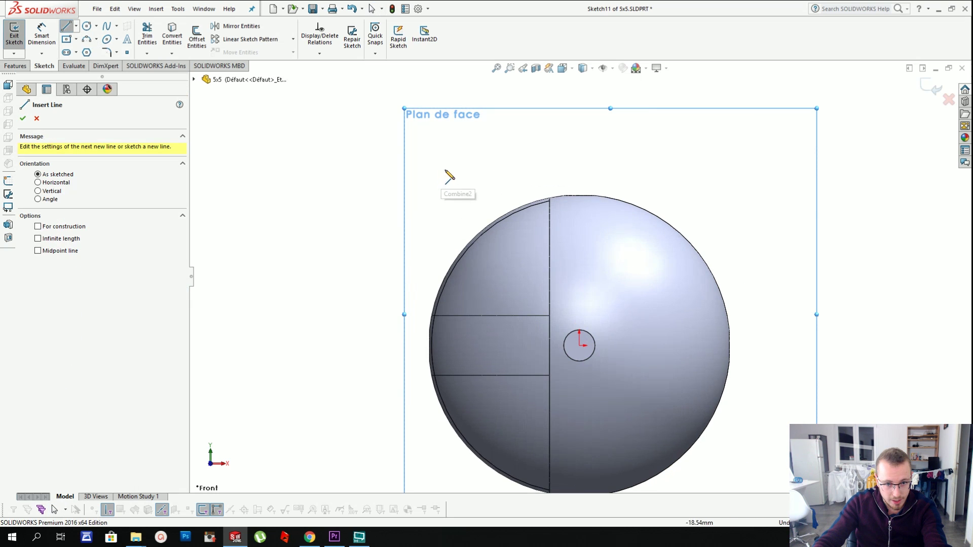
left_click(440, 163)
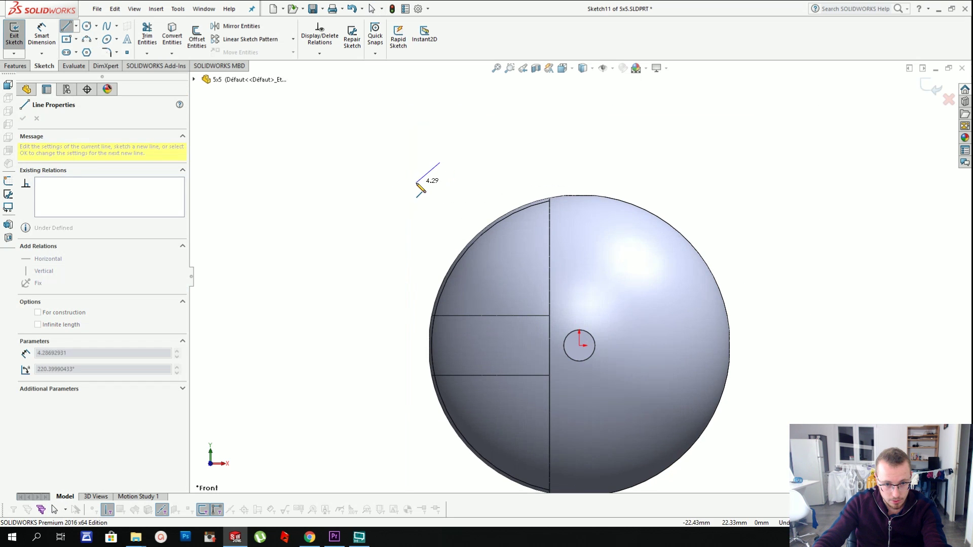
left_click(418, 182)
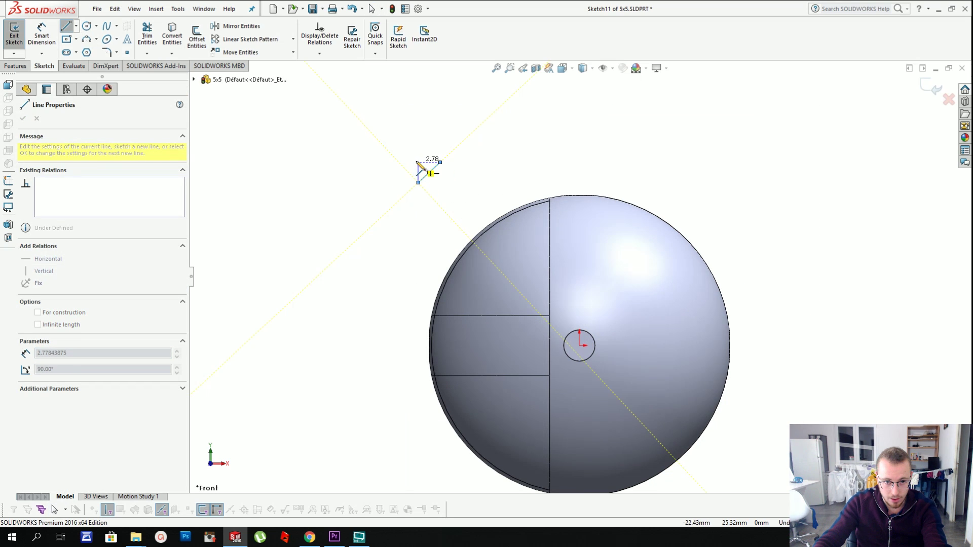
left_click(418, 162)
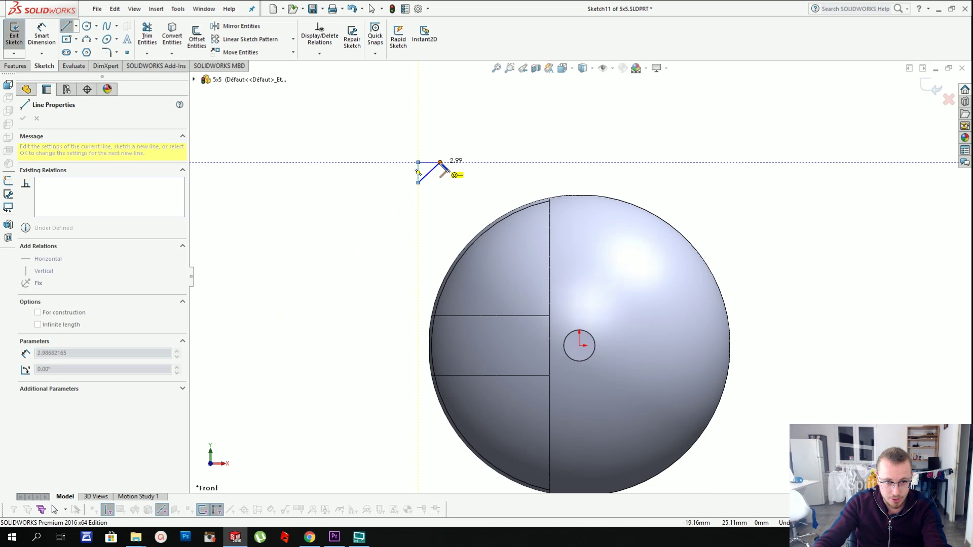
left_click(440, 162)
key("Escape")
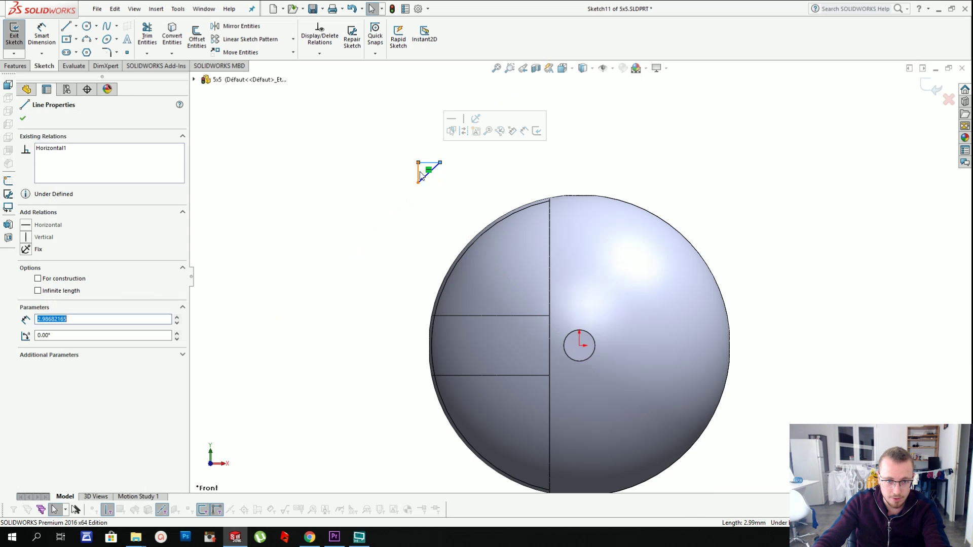
- Make the triangle's horizontal and vertical legs equal in length
left_click(420, 174, "ctrl")
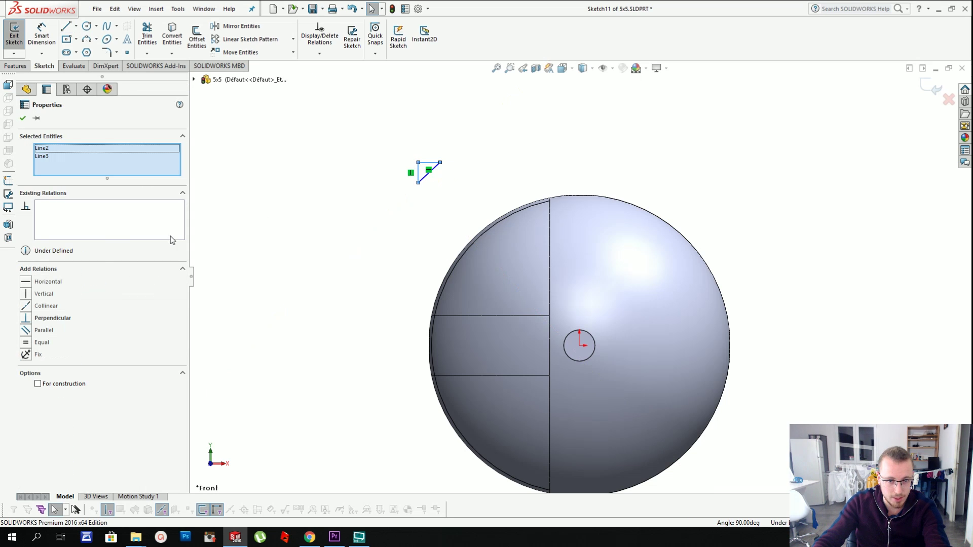
left_click(30, 342)
key("Escape")
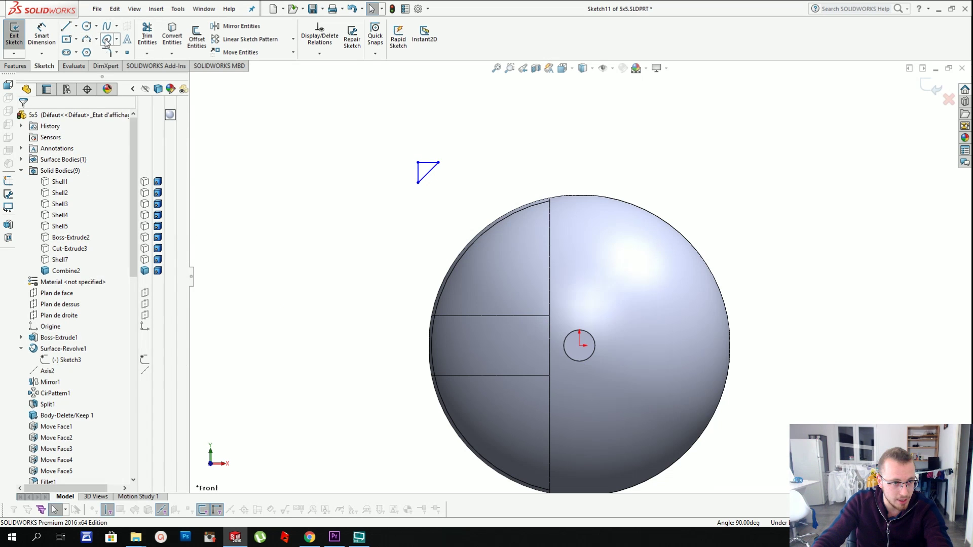
- Dimension the triangle's horizontal leg to 4 mm
left_click(42, 35)
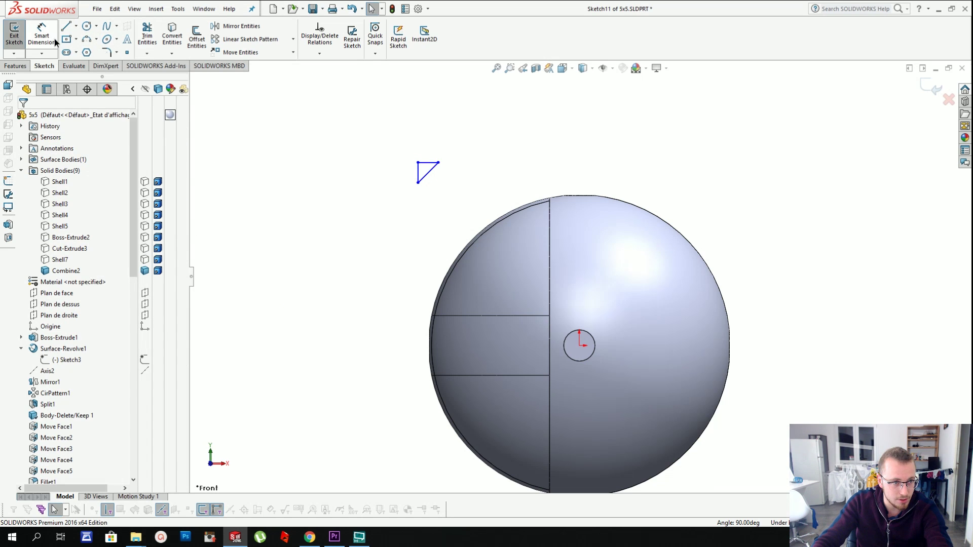
left_click(431, 162)
left_click(431, 150)
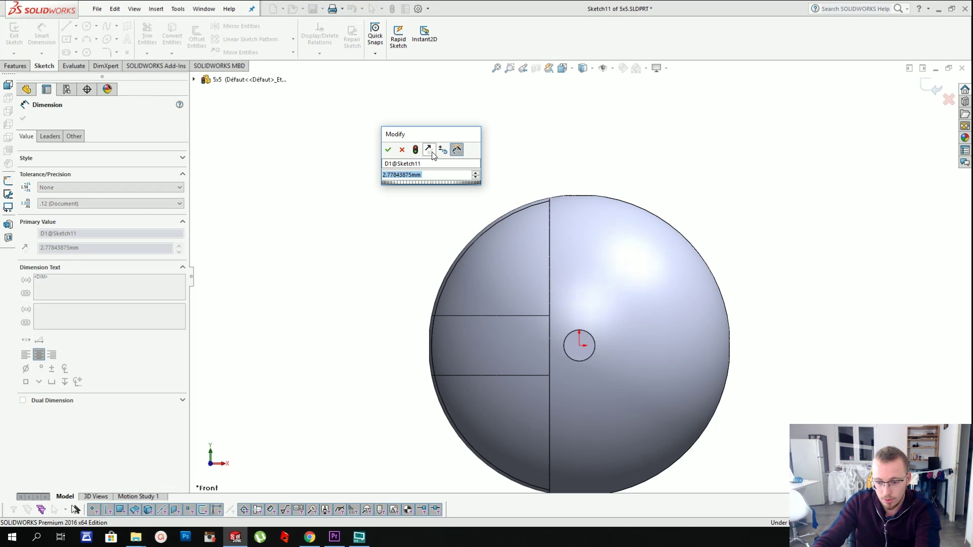
type("4")
key("Return")
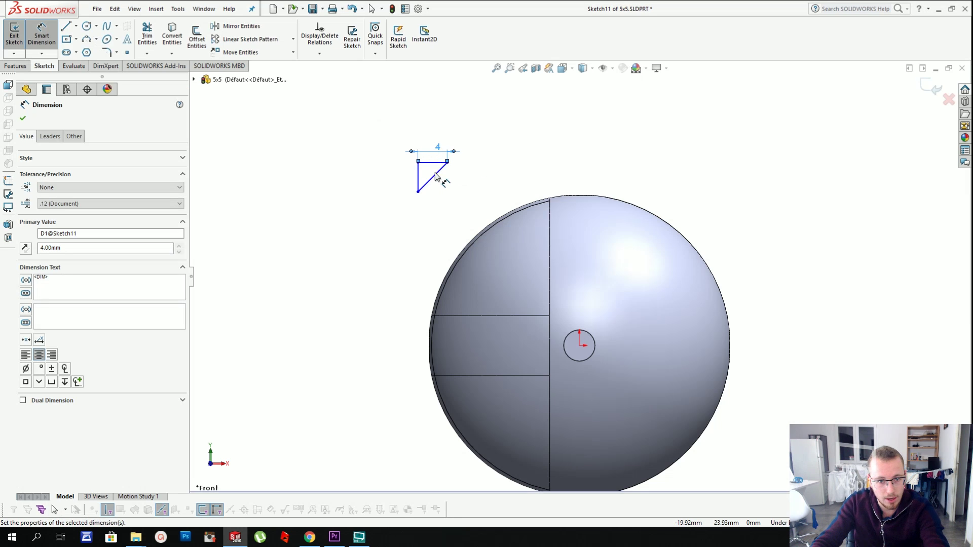
key("Escape")
- Move the triangle farther from the sphere and raise its 4 mm dimension higher above the horizontal leg
left_click_drag(418, 163, 393, 152)
left_click(305, 121)
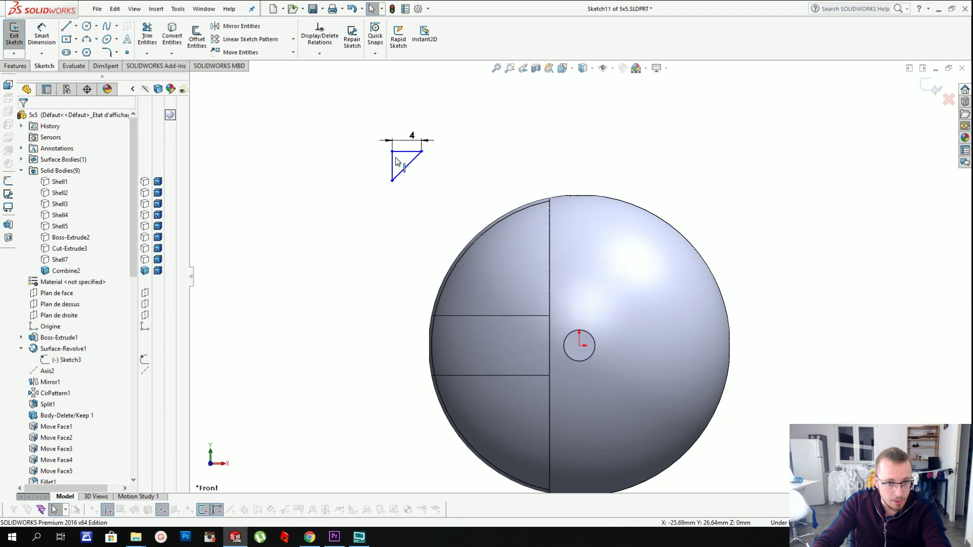
left_click(394, 155)
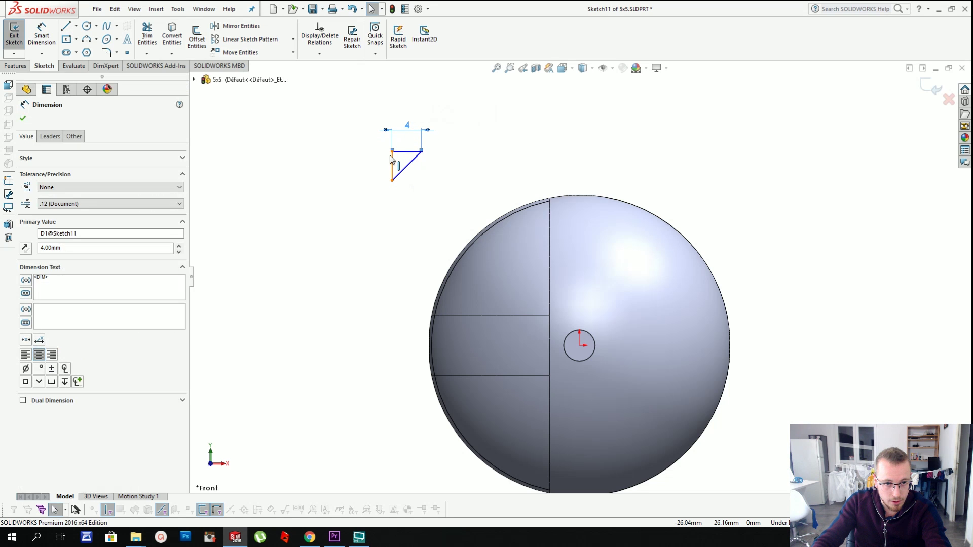
left_click_drag(393, 155, 396, 147)
scroll(397, 150, "down", 4)
left_click(467, 154)
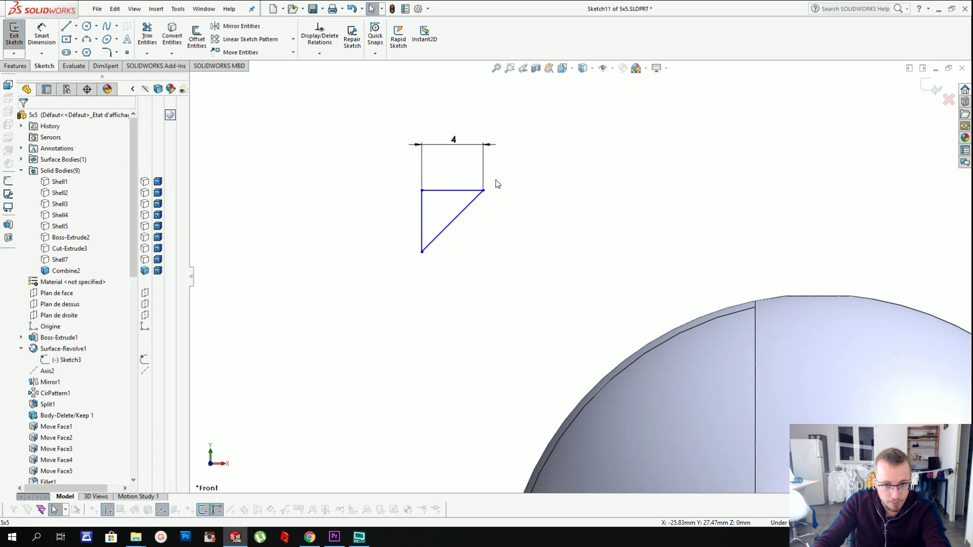
- Check the existing relations between the triangle's horizontal and vertical legs
left_click(421, 230)
left_click(433, 196, "ctrl")
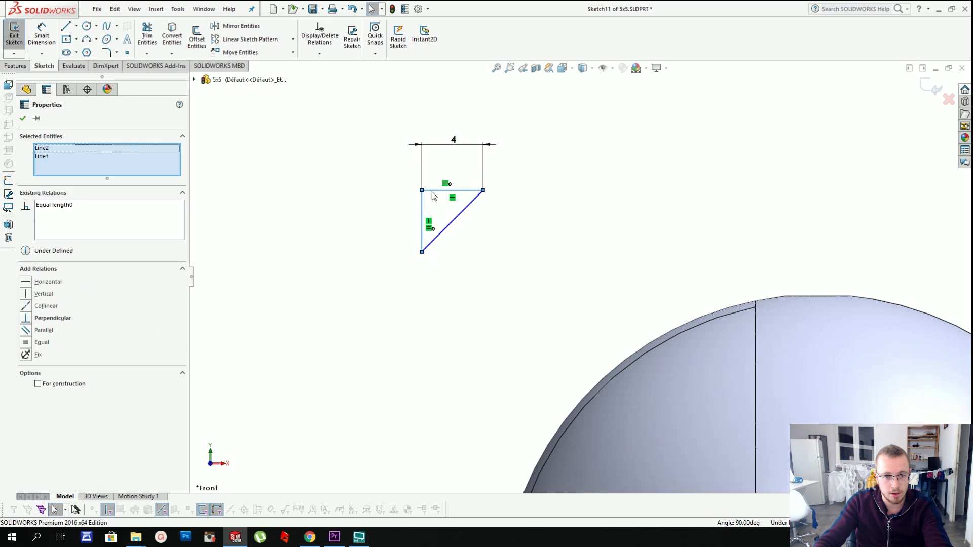
left_click(392, 203)
left_click(435, 192)
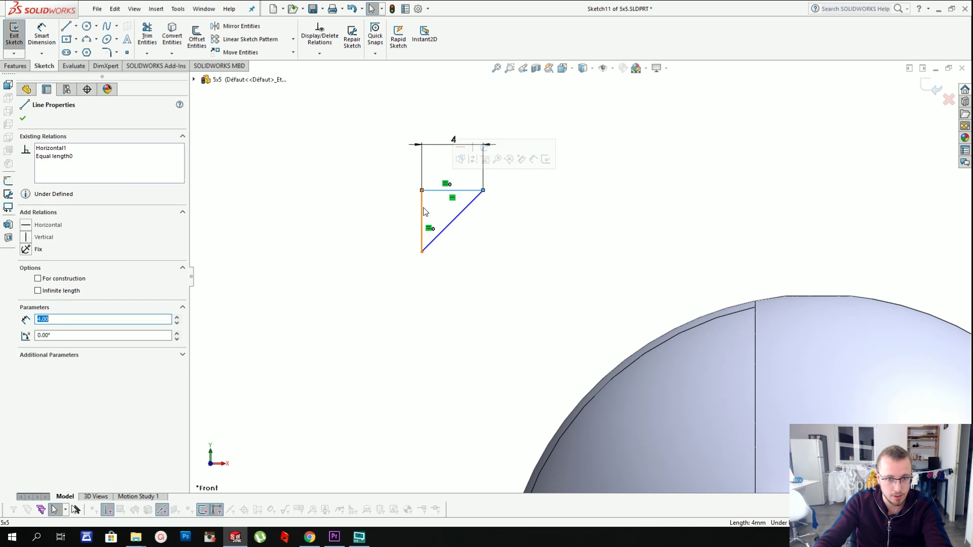
left_click(424, 213, "ctrl")
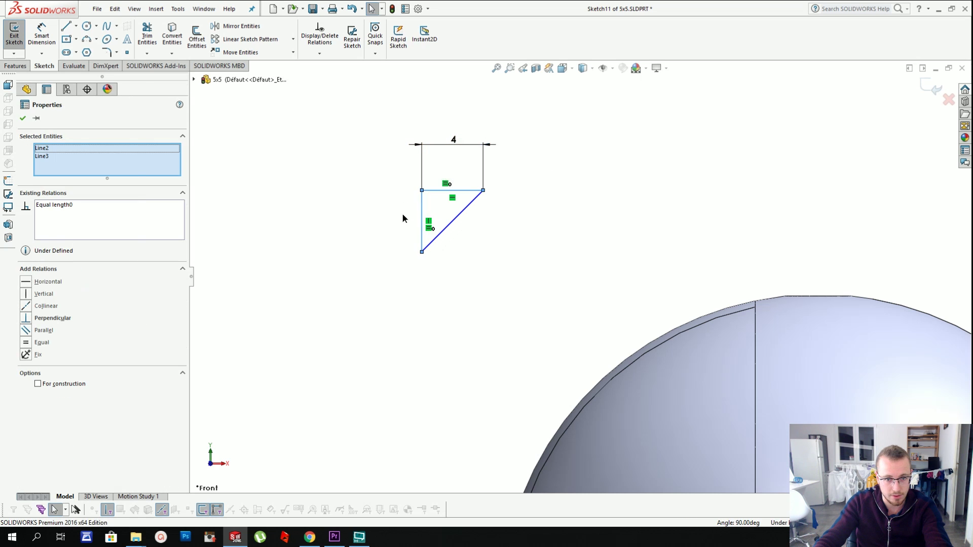
left_click(403, 214)
- Sketch a second closed right triangle facing the first one's hypotenuse, with legs about 3.5 mm horizontally and 3.1 mm vertically
left_click(68, 26)
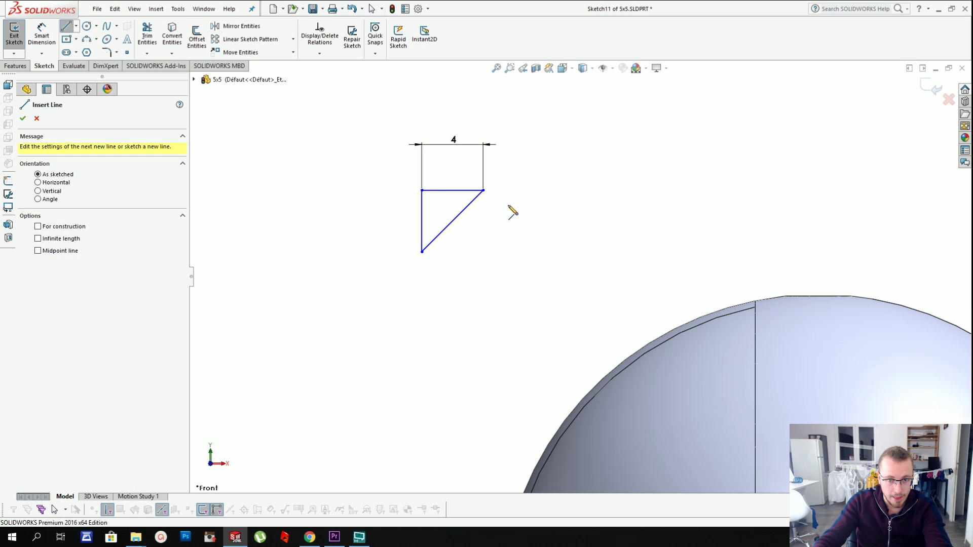
left_click(496, 204)
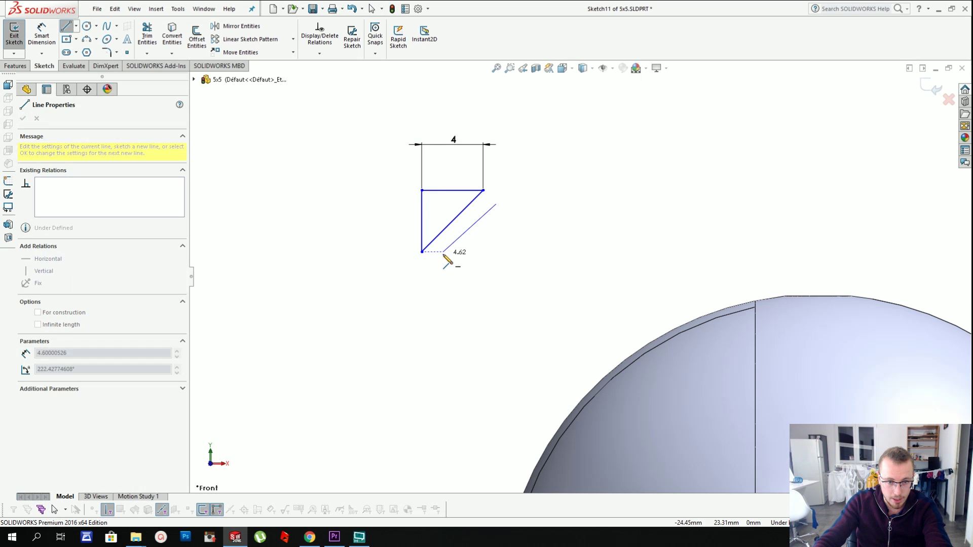
left_click(444, 252)
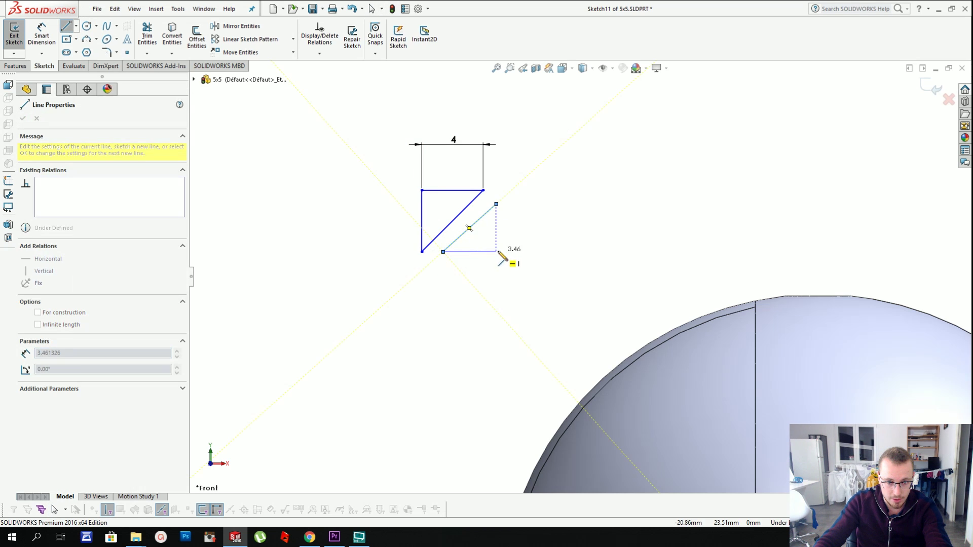
left_click(496, 252)
left_click(496, 205)
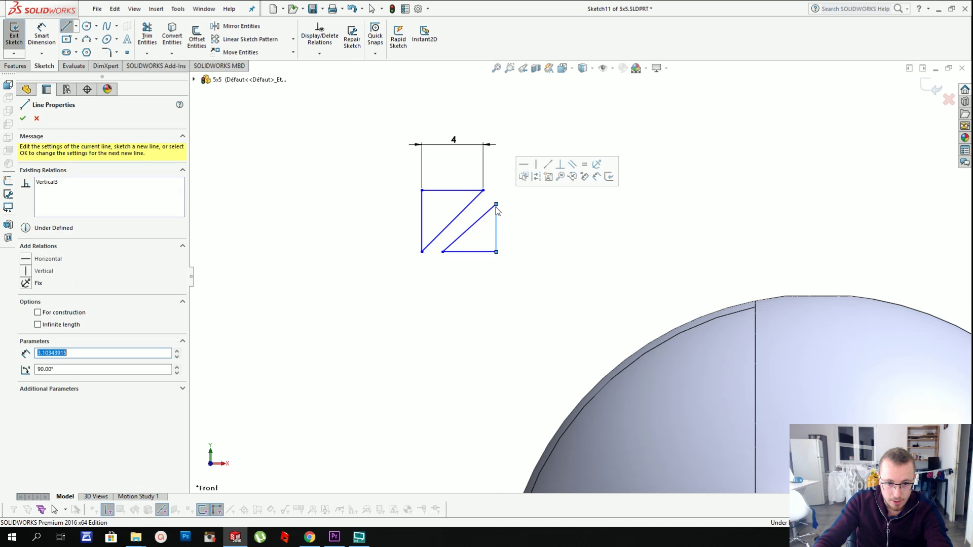
key("Escape")
- Make both legs of the second triangle equal in length to the first triangle's horizontal leg
left_click(497, 221)
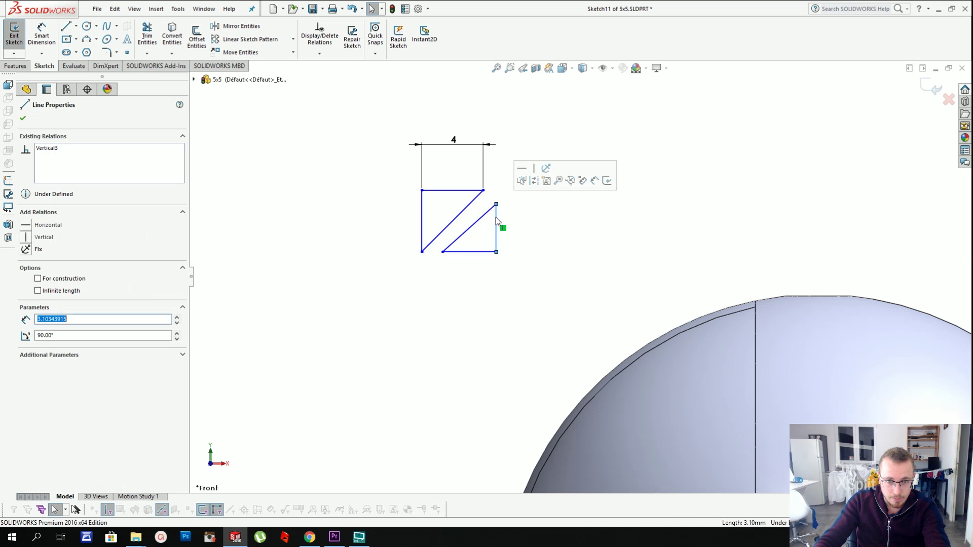
left_click(482, 256, "ctrl")
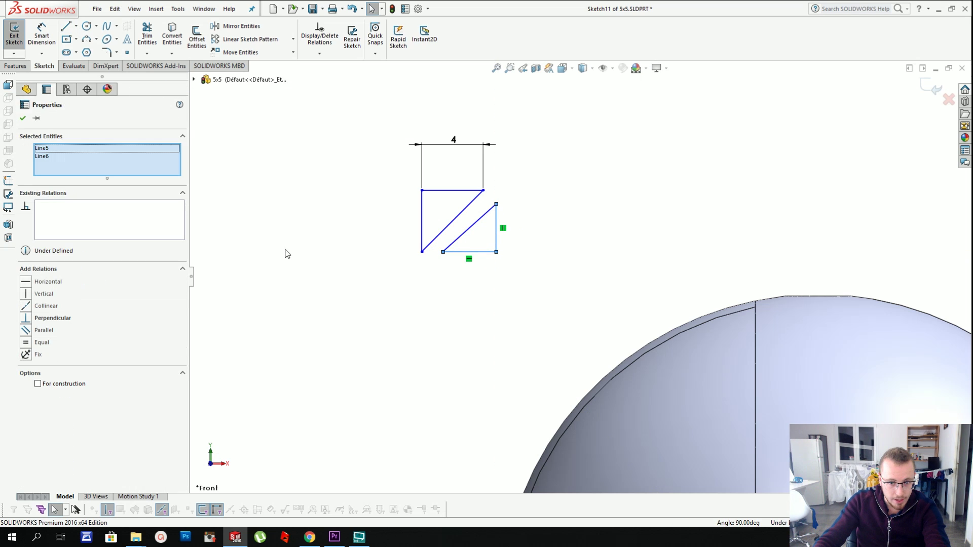
left_click(431, 192, "ctrl")
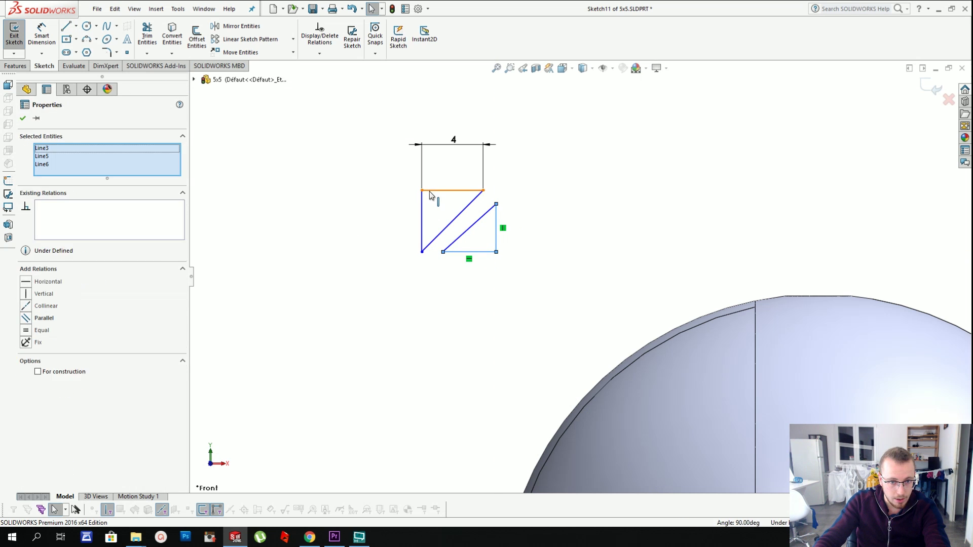
left_click(26, 331)
left_click(516, 208)
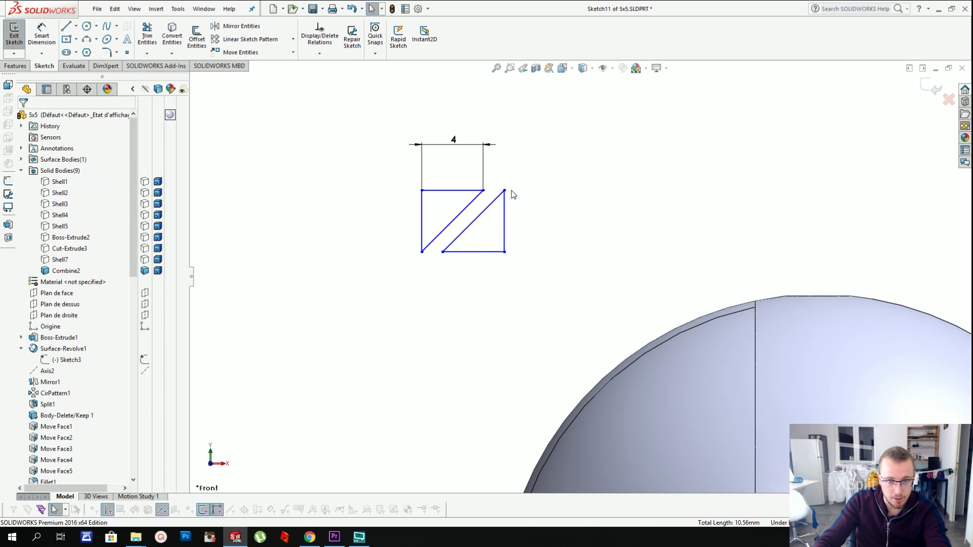
- Shift the second triangle slightly away from the first and dimension the gap between their hypotenuses to 1 mm
mouse_move(505, 191)
left_mouse_down()
mouse_move(531, 207)
mouse_move(464, 195)
mouse_move(501, 208)
left_mouse_up()
key("Escape")
left_click(42, 35)
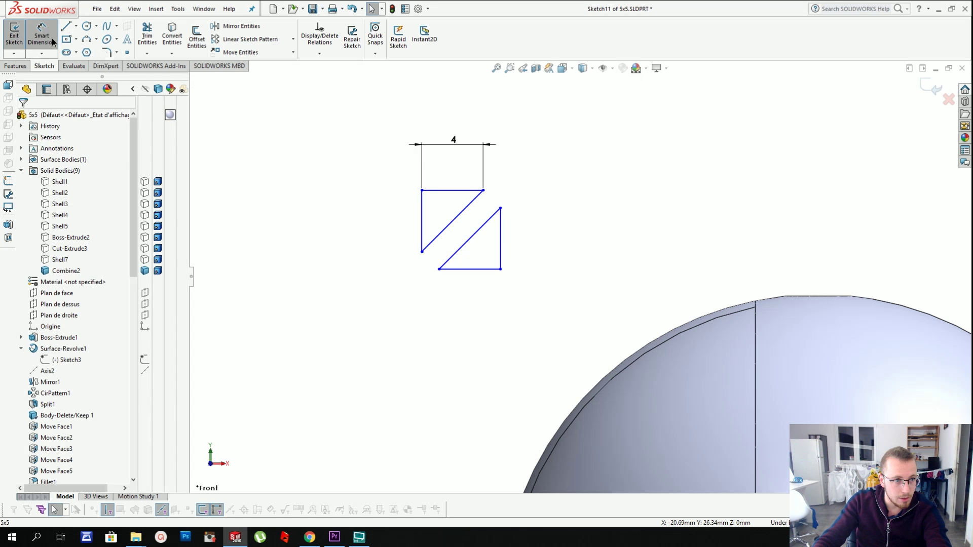
left_click(465, 212)
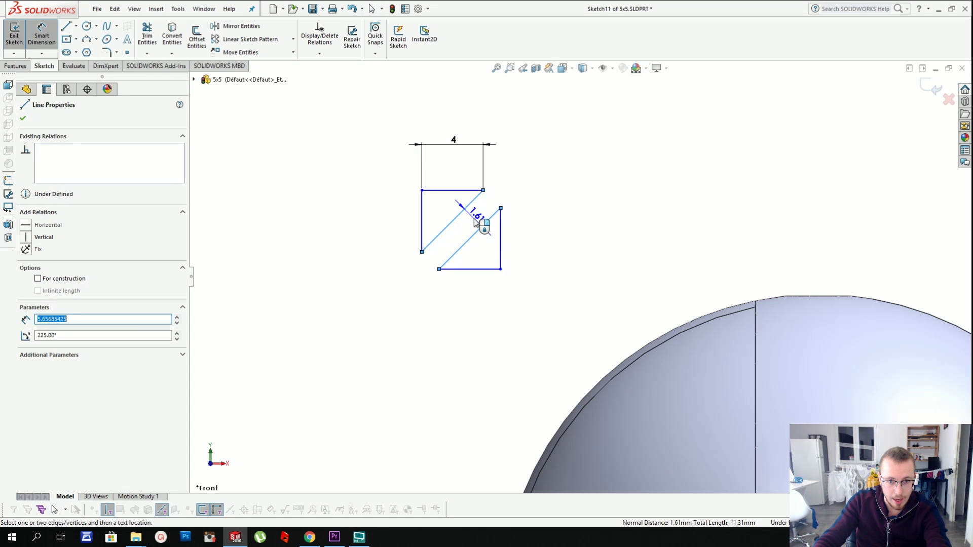
left_click(482, 228)
type("1")
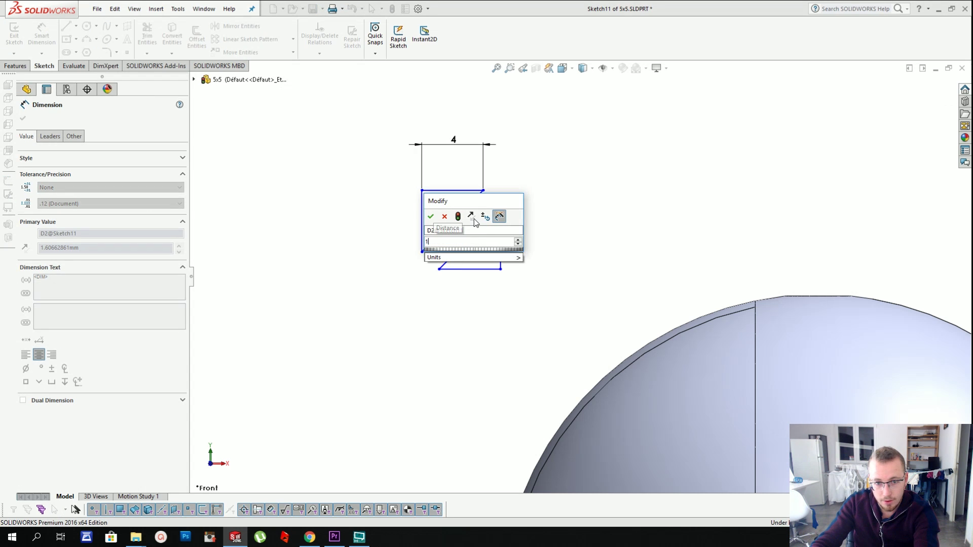
key("Return")
key("Escape")
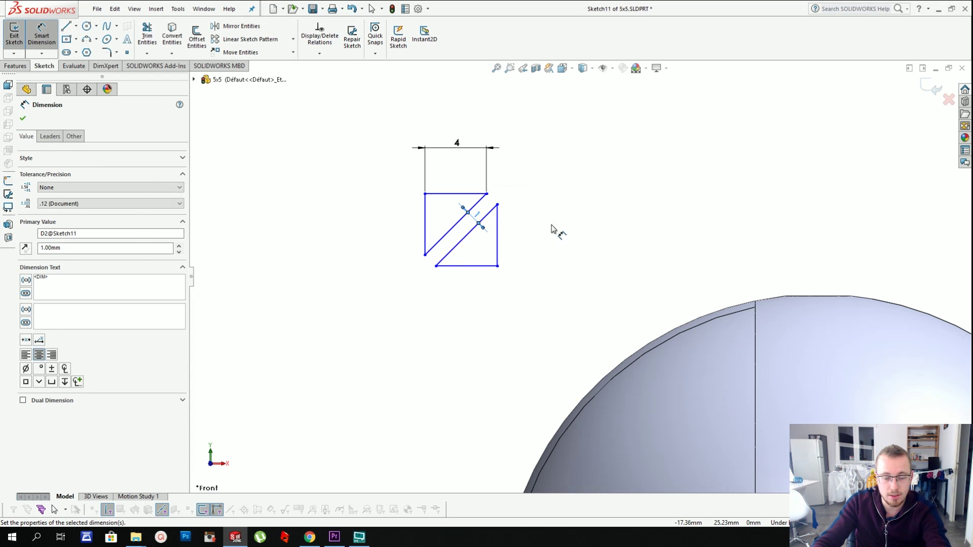
- Delete the 4 mm dimension on the first triangle's horizontal leg
scroll(537, 227, "up", 3)
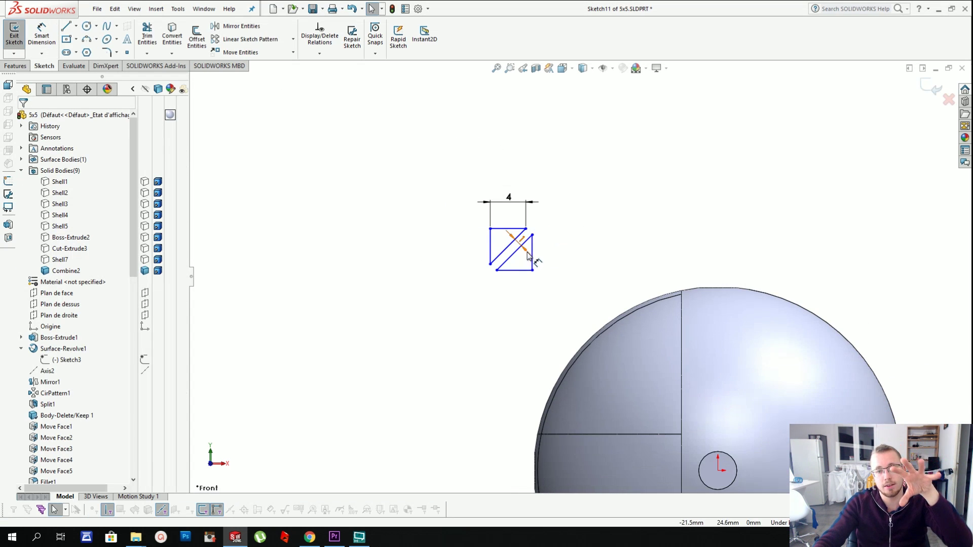
scroll(535, 244, "down", 1)
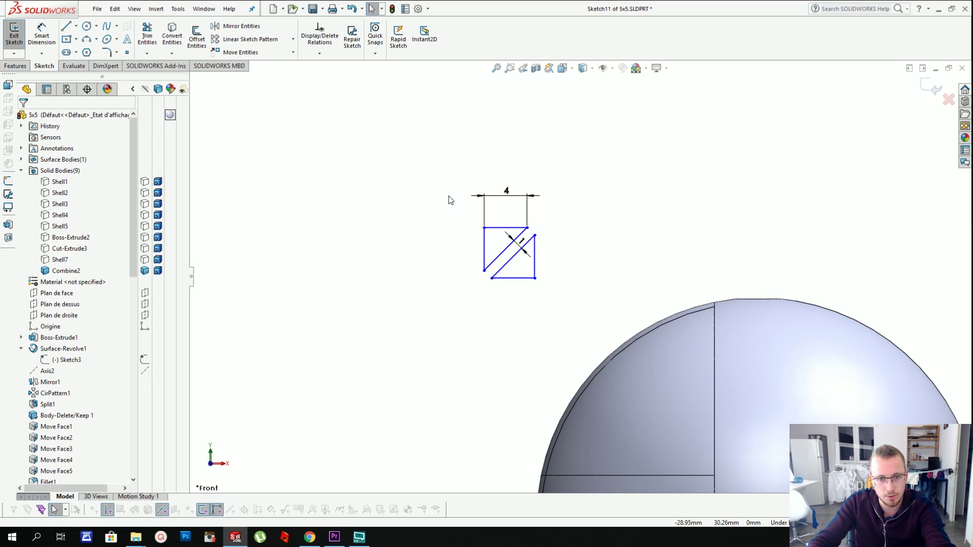
mouse_move(449, 196)
left_mouse_down()
mouse_move(572, 300)
mouse_move(580, 320)
mouse_move(560, 313)
left_mouse_up()
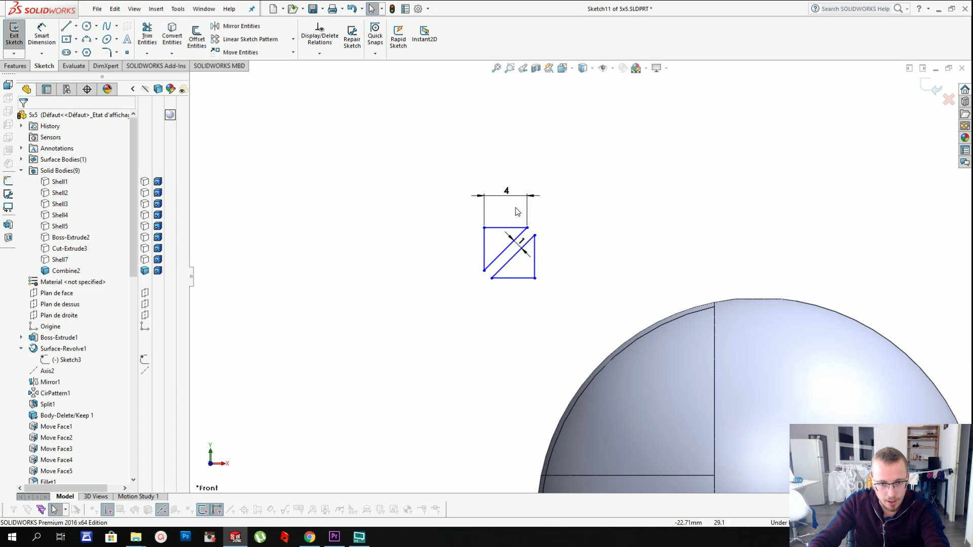
left_click(520, 204)
key("Delete")
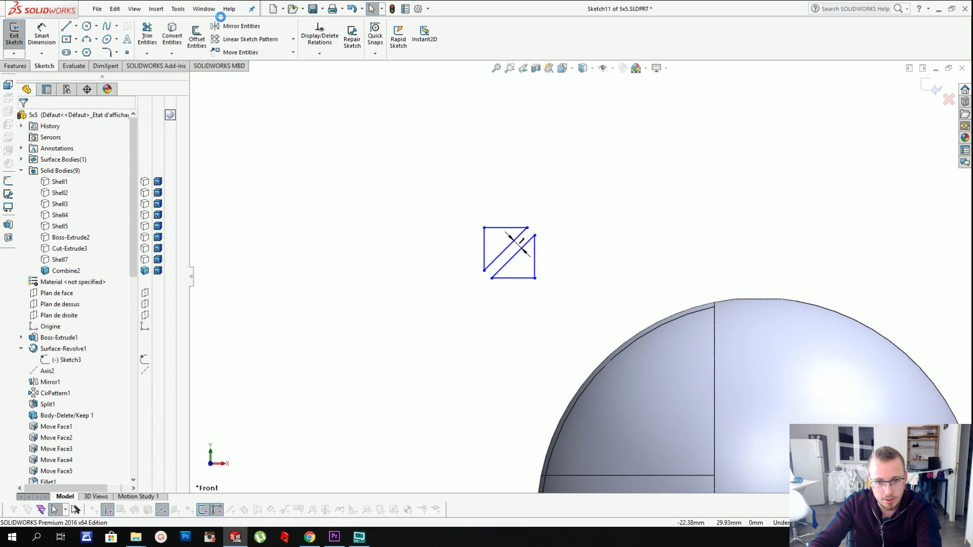
- Dimension the overall width between the two triangles' outer vertical legs to 4 mm
left_click(43, 34)
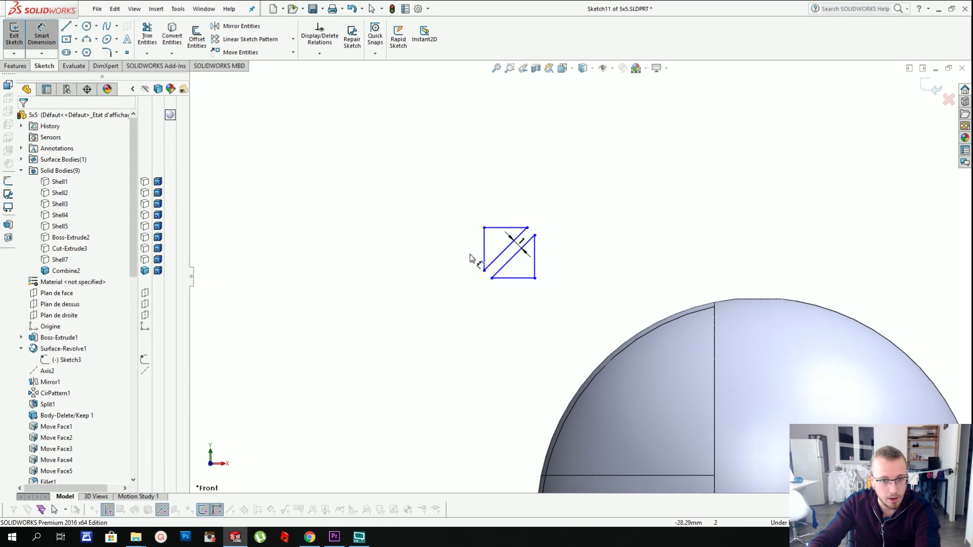
left_click(535, 250)
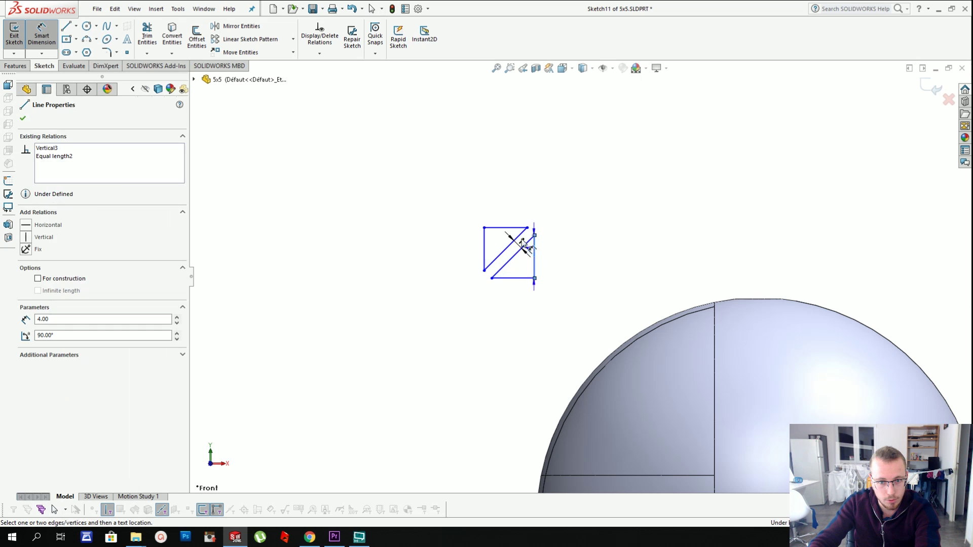
left_click(487, 245)
left_click(500, 208)
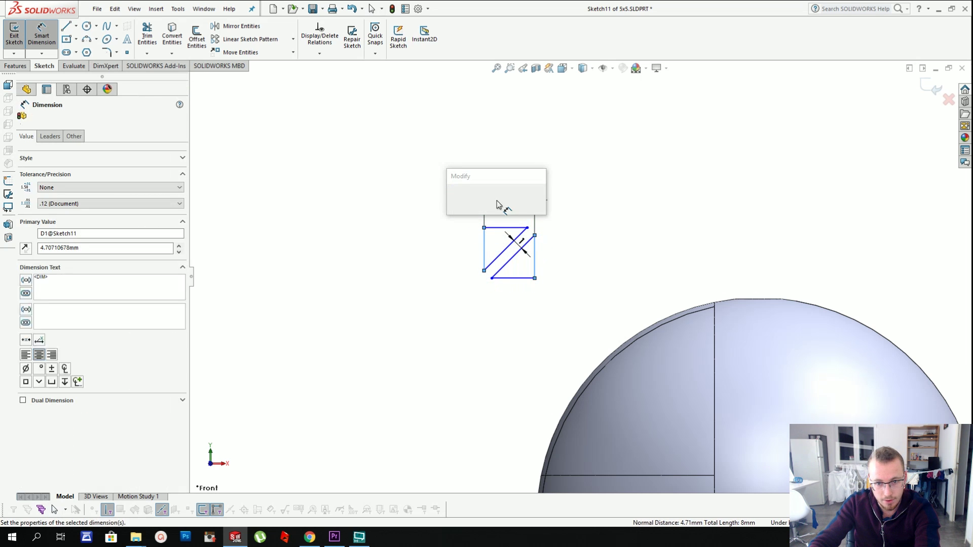
type("4")
key("Return")
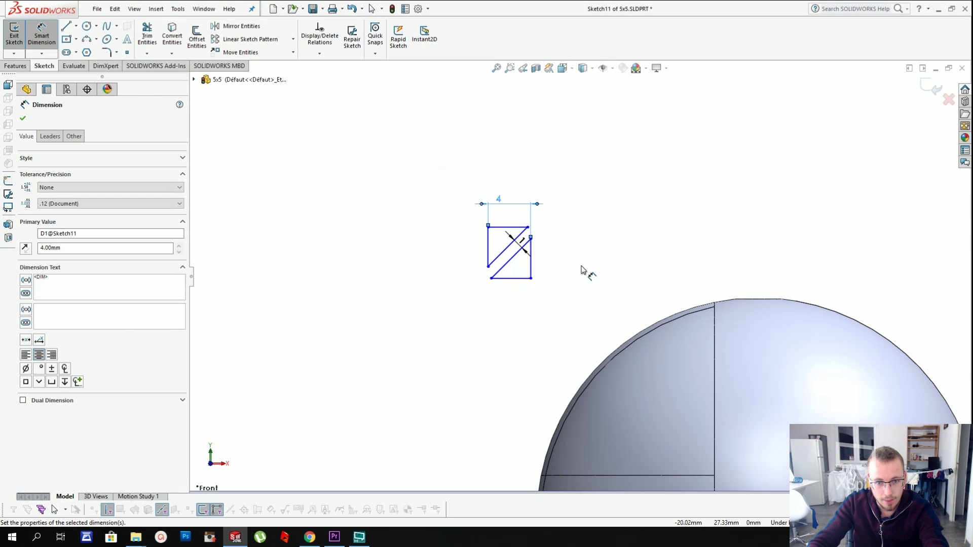
key("Escape")
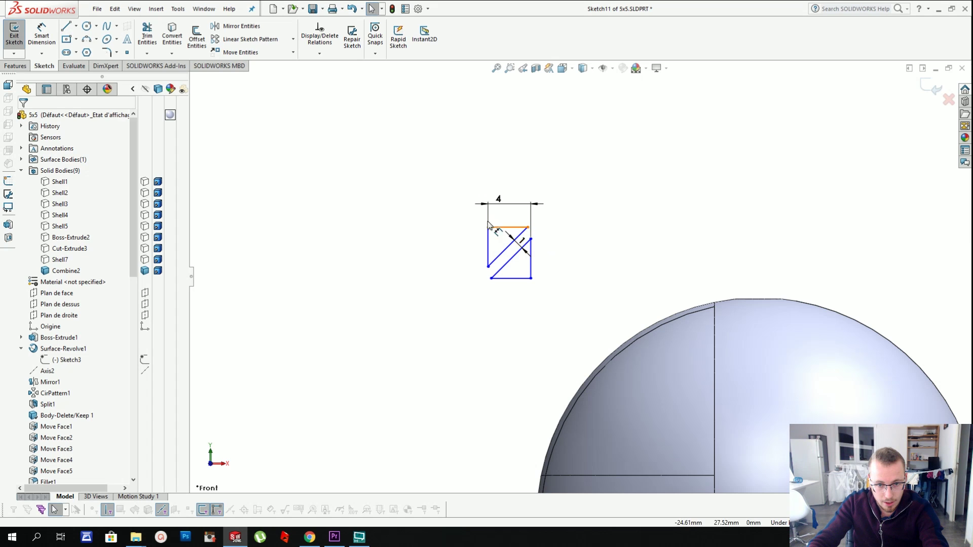
- Start a dimension from the upper triangle's horizontal leg
left_click(41, 36)
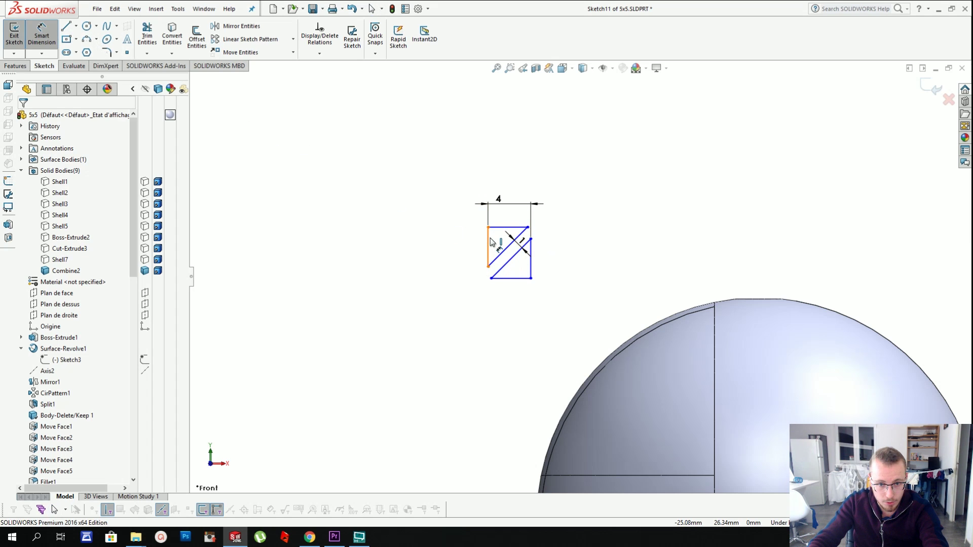
left_click(504, 232)
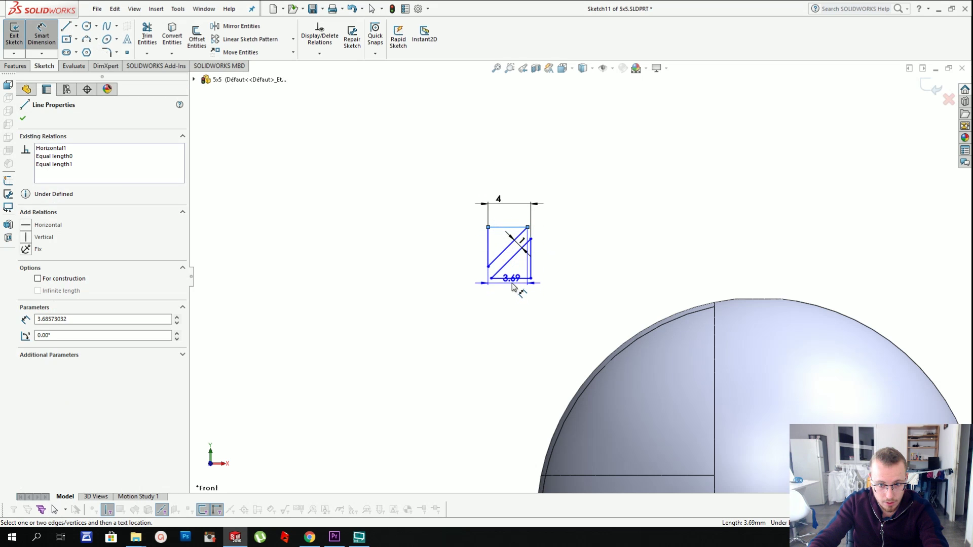
- Dimension the vertical distance between the triangle pair's top and bottom lines and set it to 4 mm
left_click(514, 278)
left_click(456, 251)
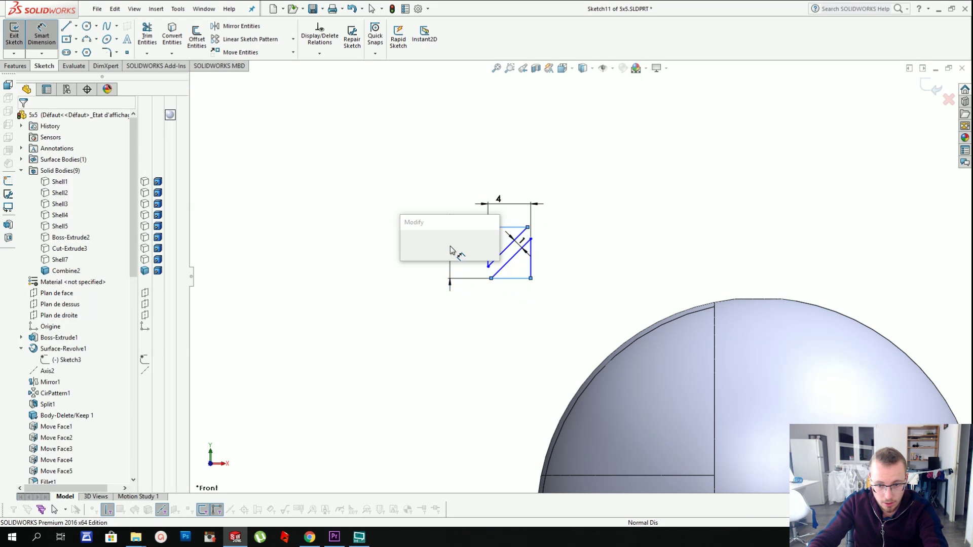
type("4")
key("Return")
key("Escape")
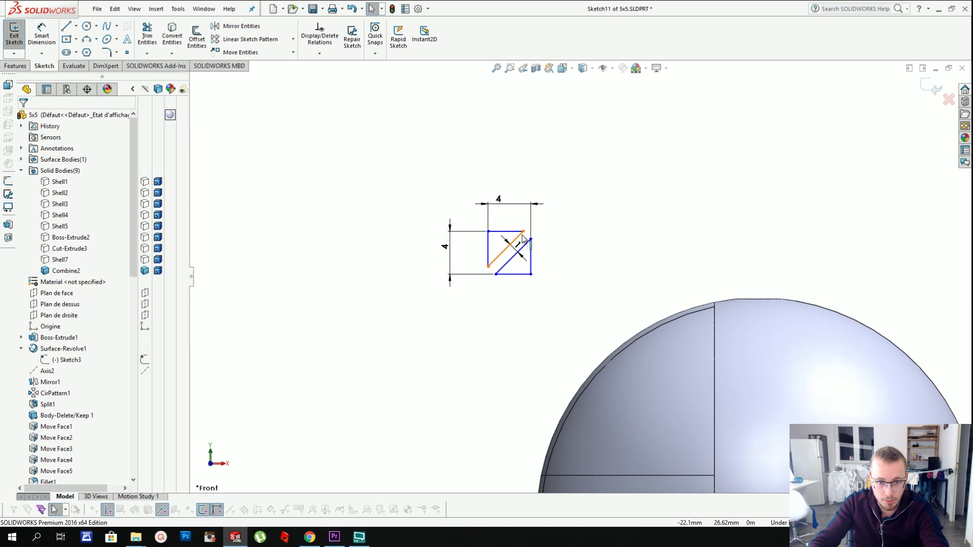
left_click(506, 231)
key("Escape")
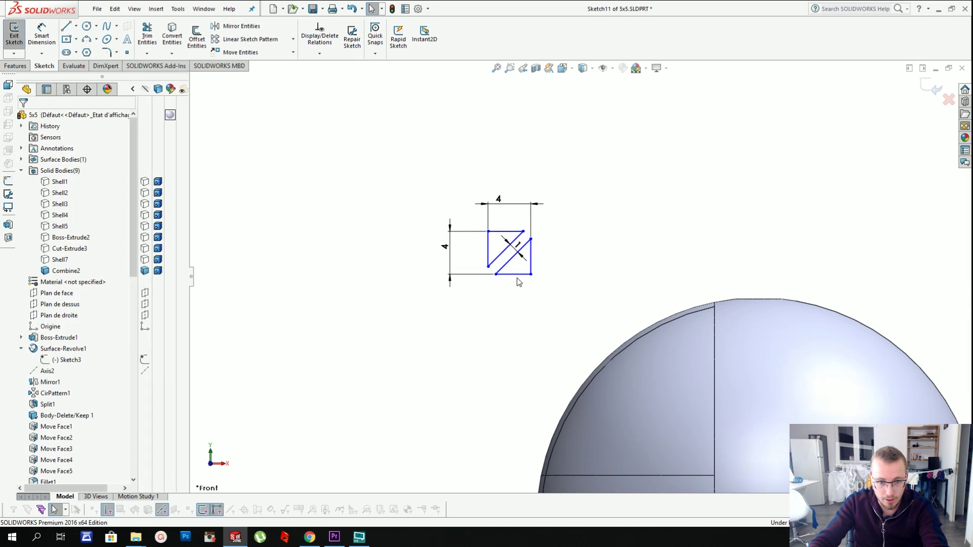
left_click(518, 274)
left_click(531, 256)
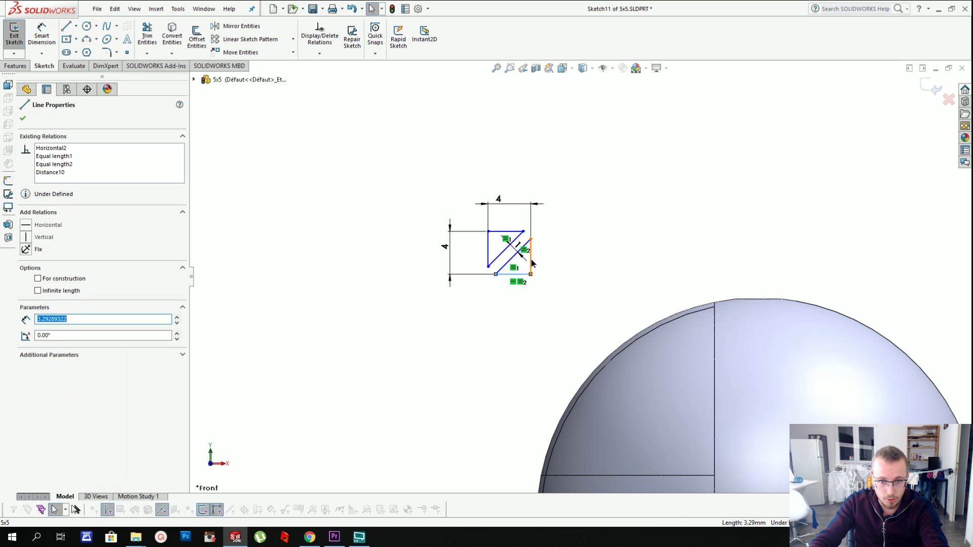
left_click(488, 247)
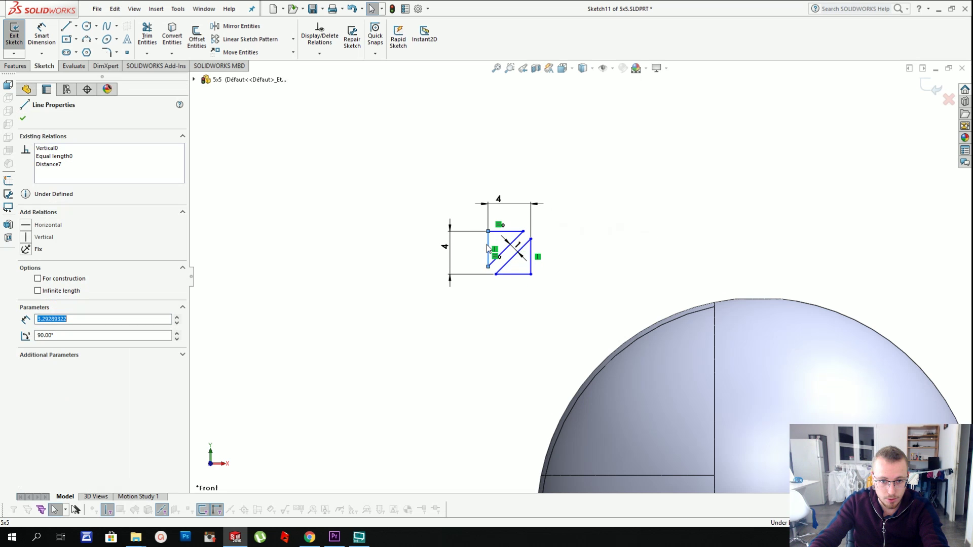
key("Escape")
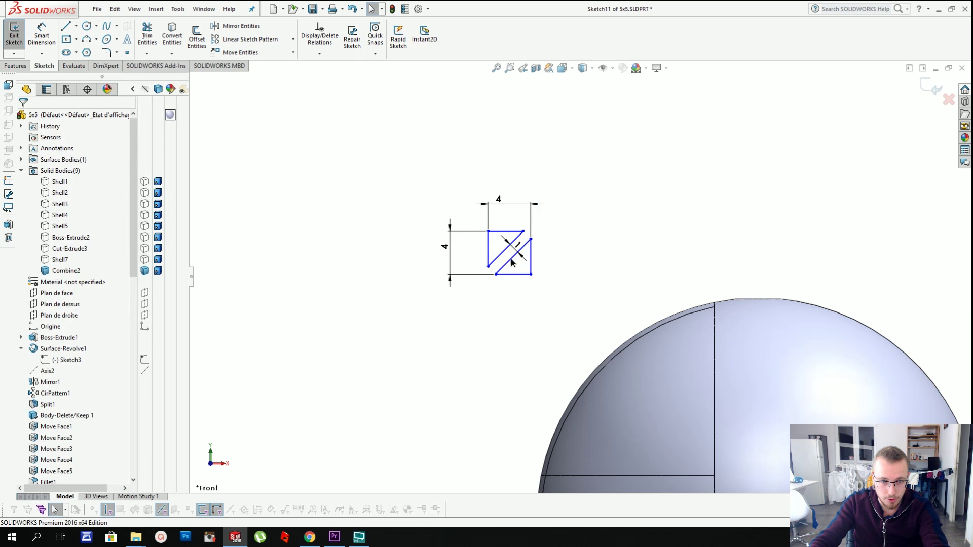
- Begin a linear sketch pattern of all six triangle lines along the X-axis with 5 mm spacing
left_click_drag(476, 222, 558, 293)
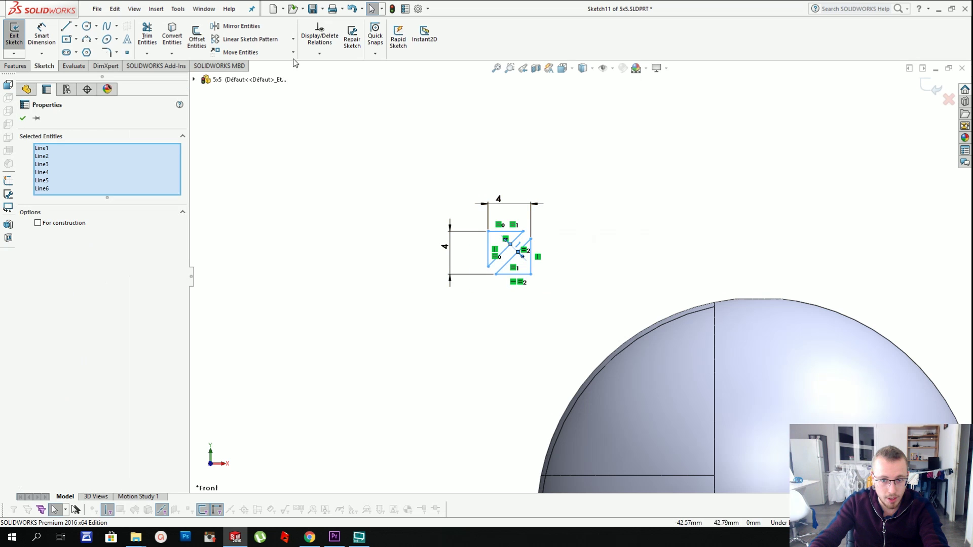
left_click(254, 41)
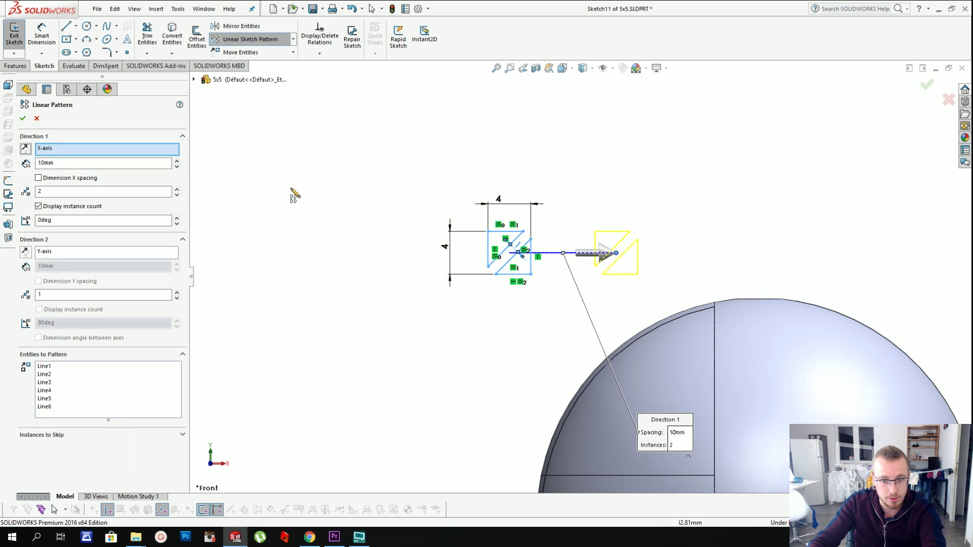
left_click(88, 163)
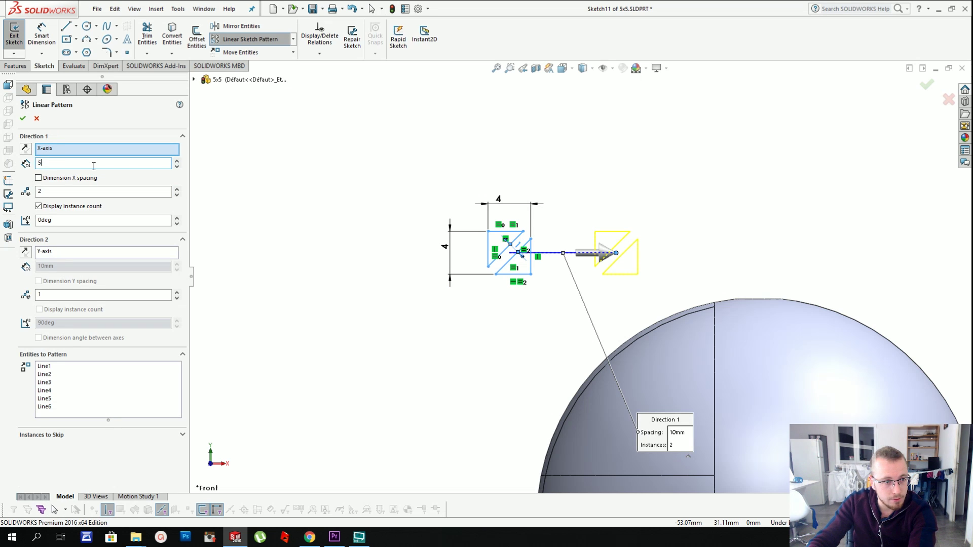
type("5")
key("Return")
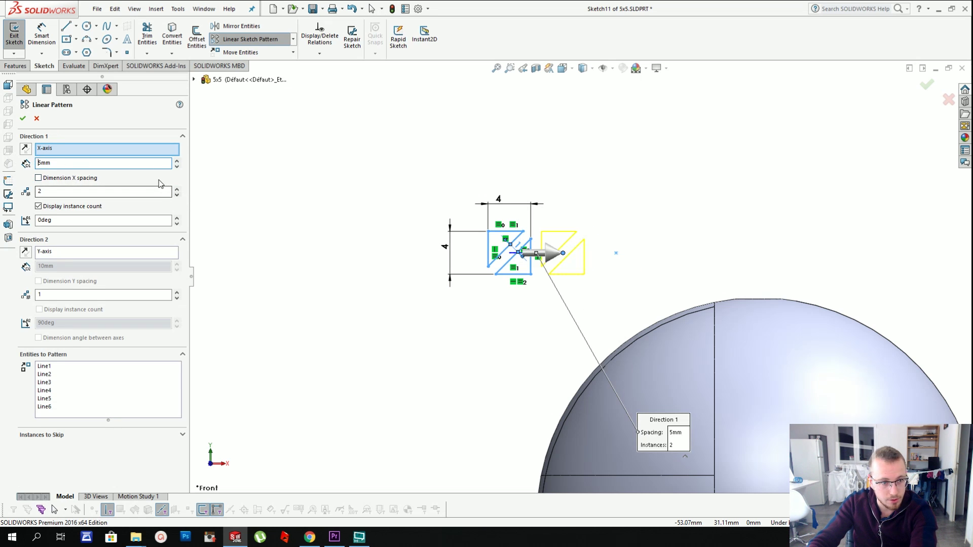
- Set the X-axis instance count of the sketch pattern to 10 so the row spans the sphere's width
left_click(177, 189)
left_click(177, 190)
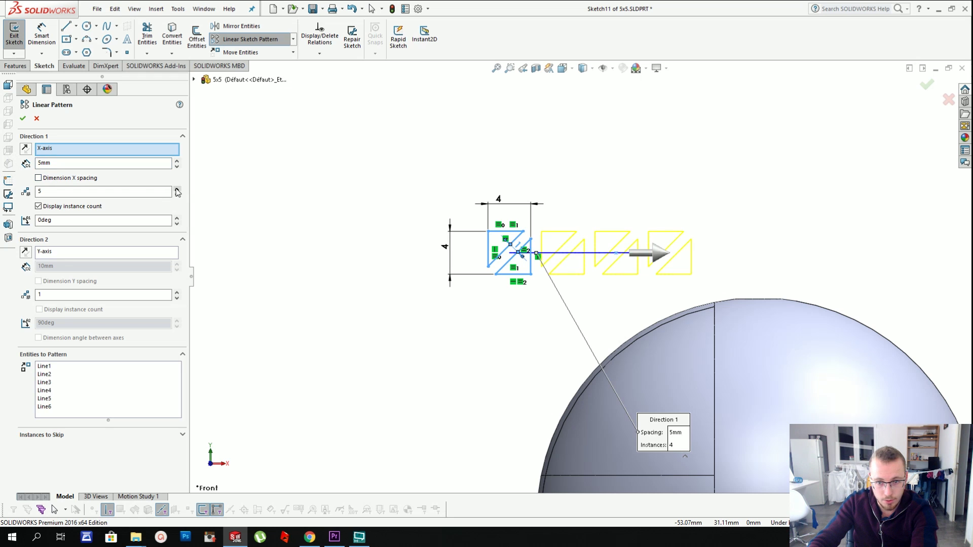
left_click(177, 189)
left_click(177, 190)
left_click(177, 189)
left_click(177, 190)
left_click(178, 190)
left_click(178, 190)
left_click(177, 190)
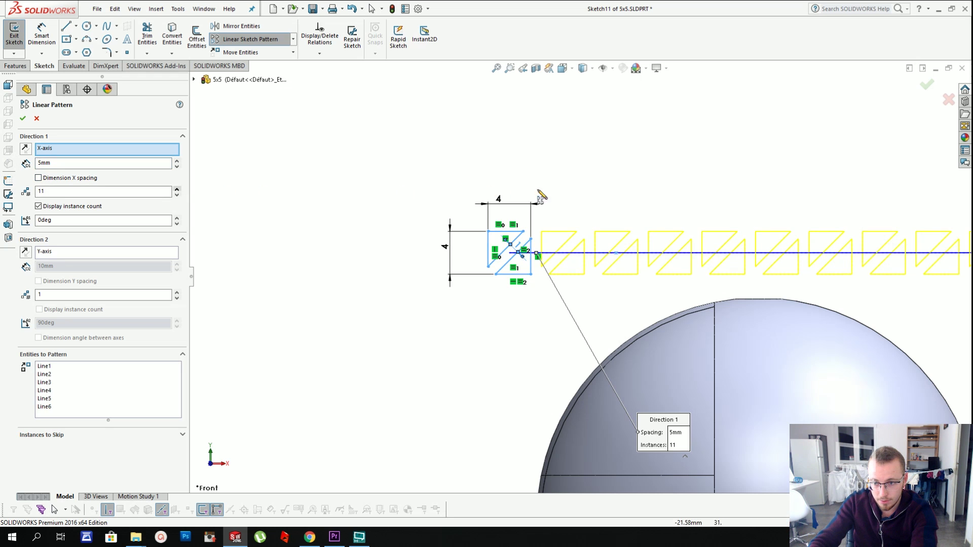
scroll(580, 279, "up", 2)
scroll(742, 336, "down", 1)
scroll(745, 343, "up", 1)
scroll(750, 346, "down", 2)
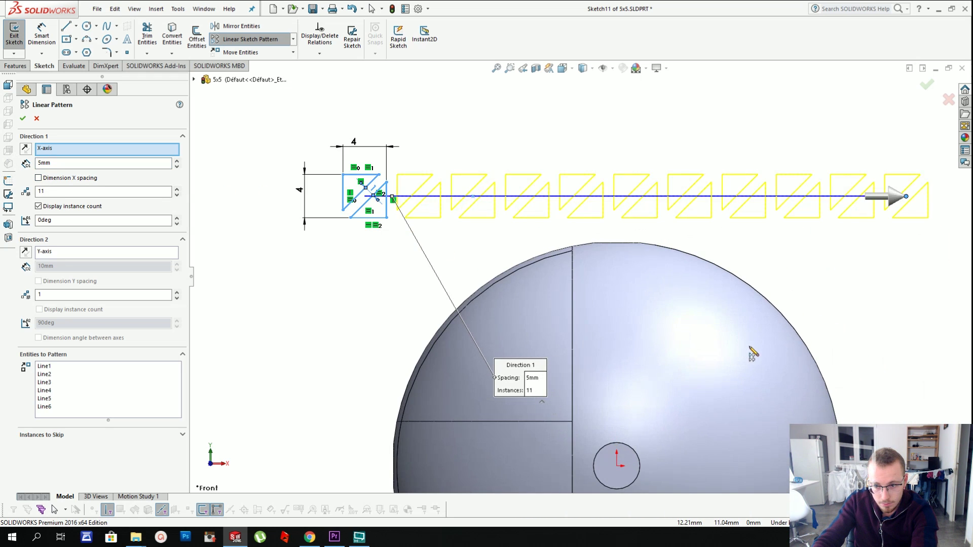
scroll(748, 347, "up", 2)
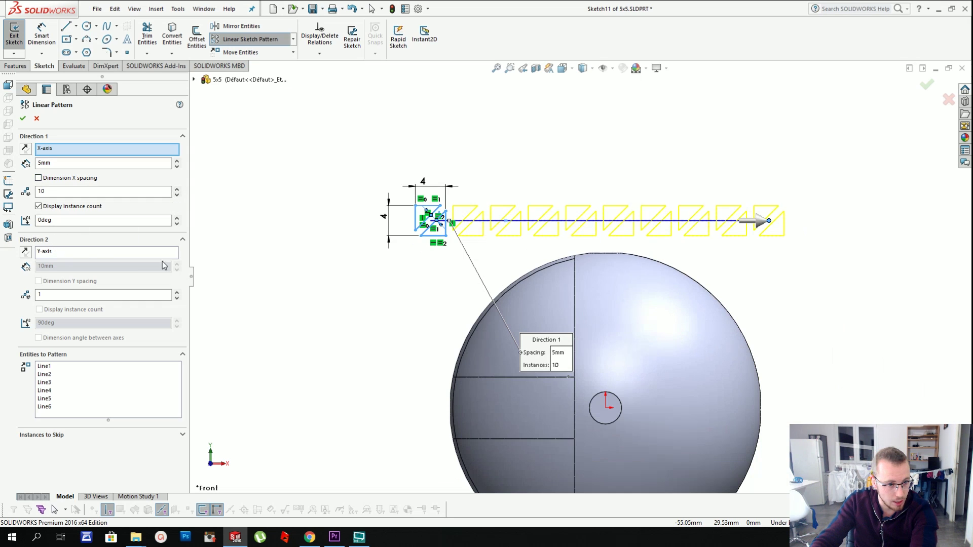
- Add a second pattern direction along the Y-axis, reversed to run down over the sphere, with 5 mm spacing
left_click(177, 293)
left_click(177, 293)
left_click(176, 293)
left_click(177, 293)
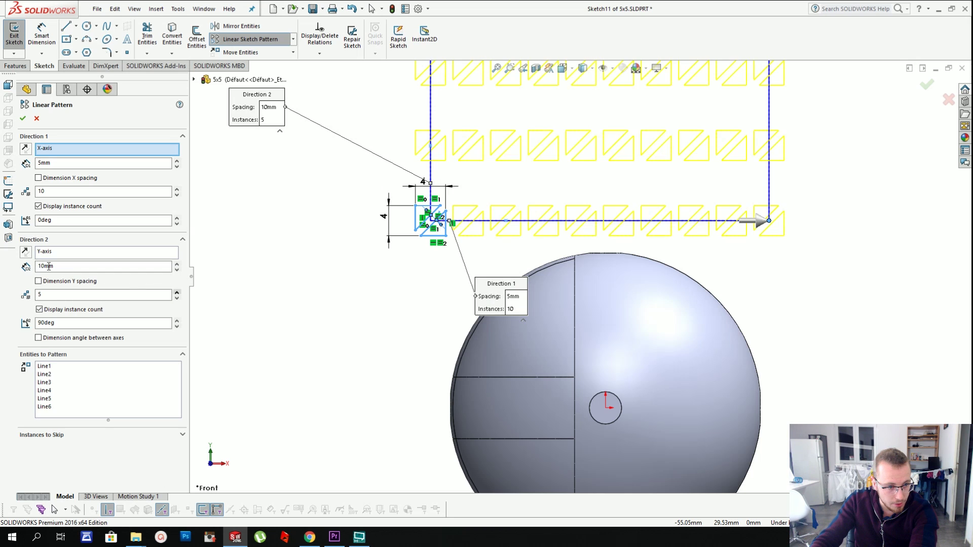
left_click(24, 253)
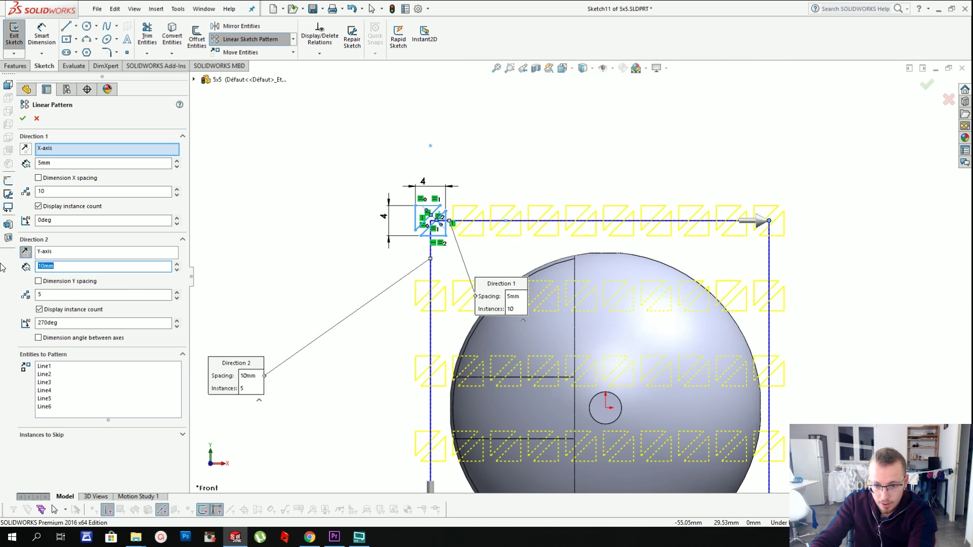
type("5")
key("Return")
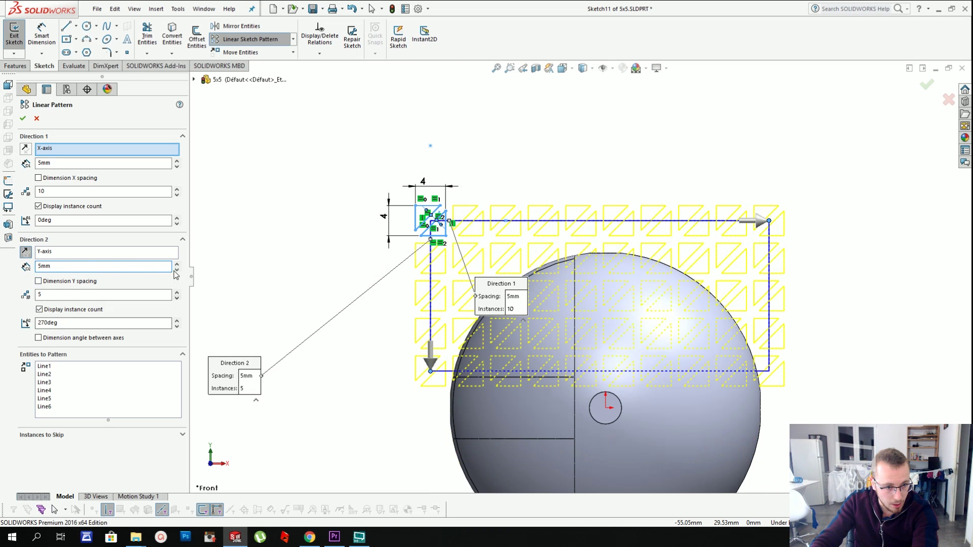
- Set the Y-axis instance count to 10 and create the sketch pattern
left_click(177, 293)
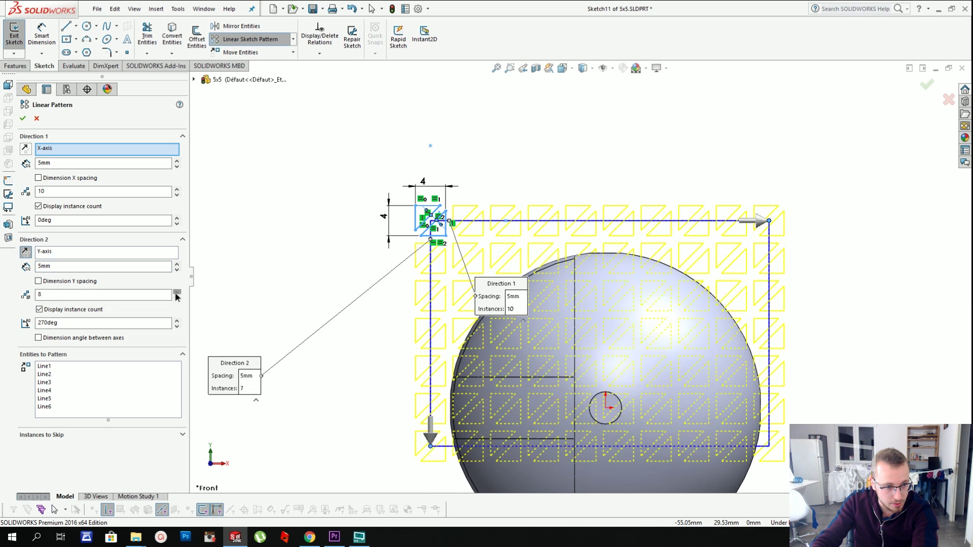
left_click(177, 293)
left_click(177, 293)
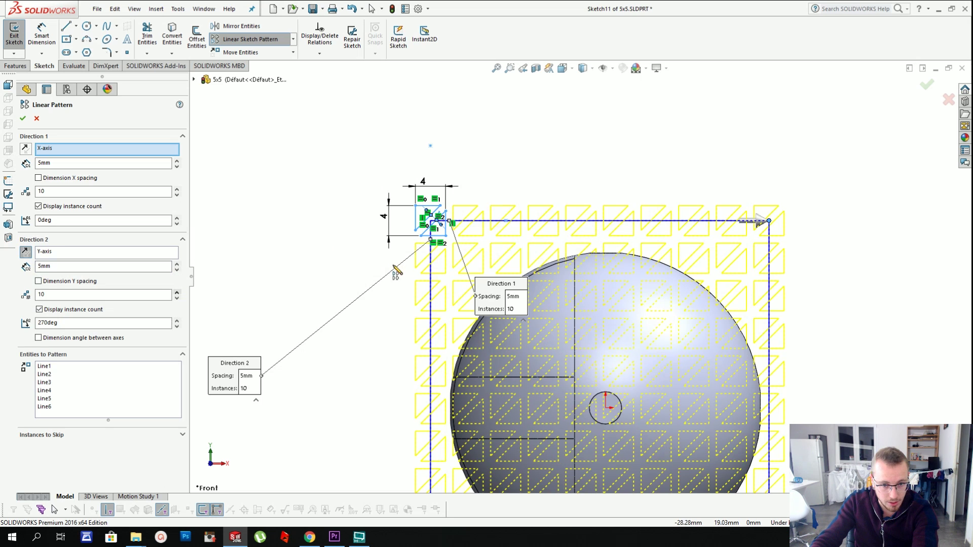
scroll(598, 337, "up", 4)
scroll(671, 449, "down", 2)
key("Return")
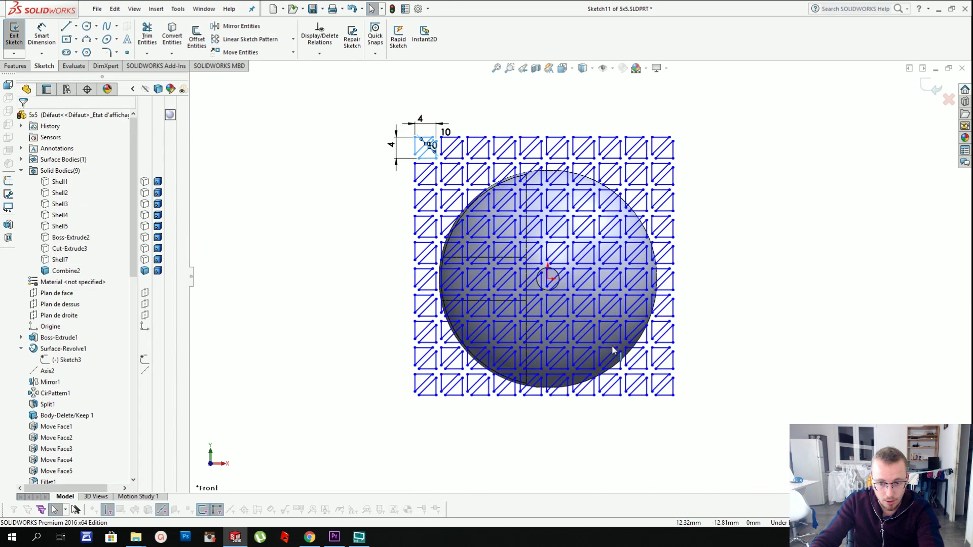
- Dimension the vertical gap between the first and second triangle pairs in the grid's leftmost column
scroll(469, 162, "down", 1)
scroll(469, 170, "down", 2)
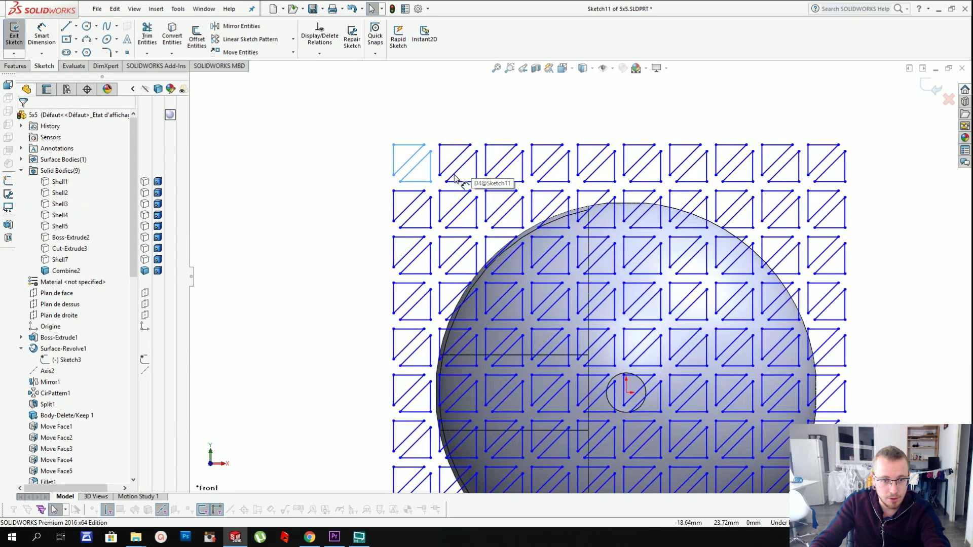
left_click(35, 36)
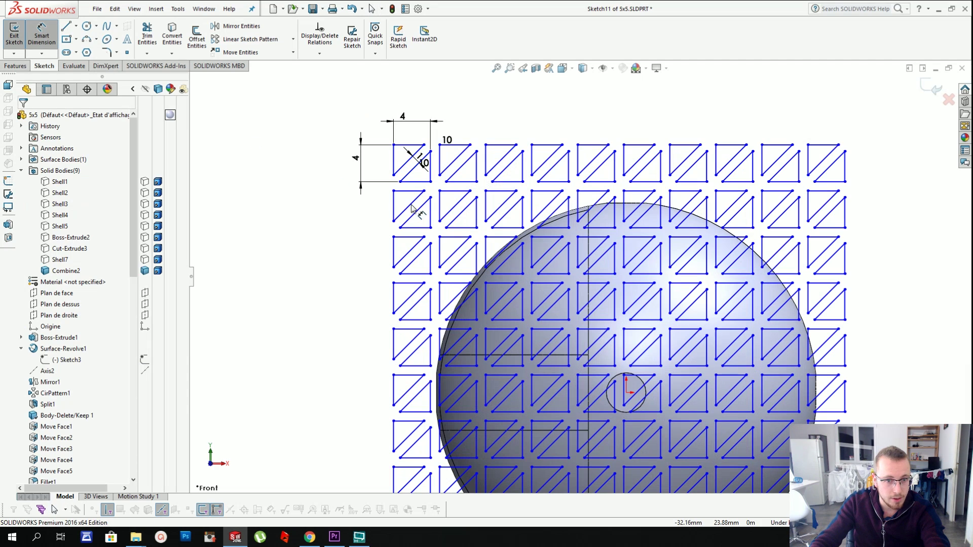
left_click(417, 191)
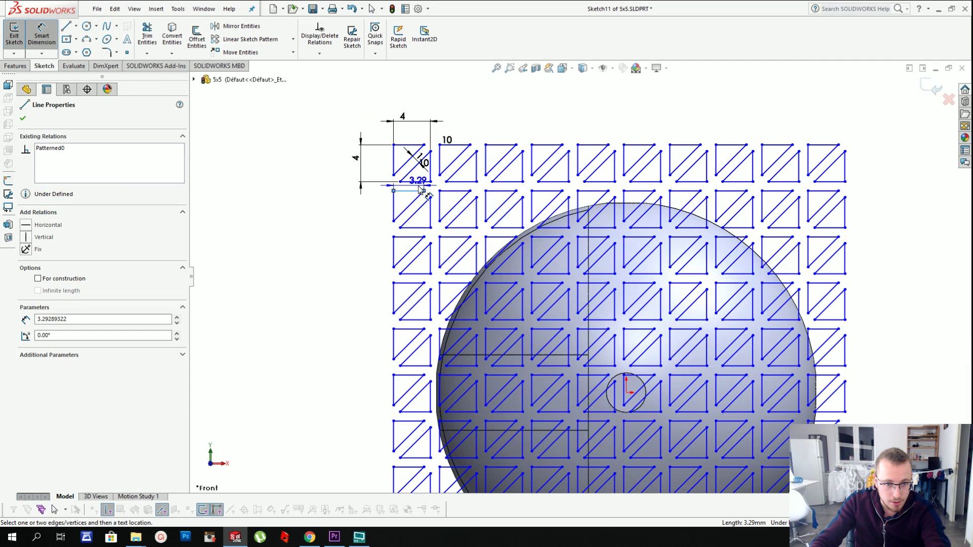
left_click(418, 181)
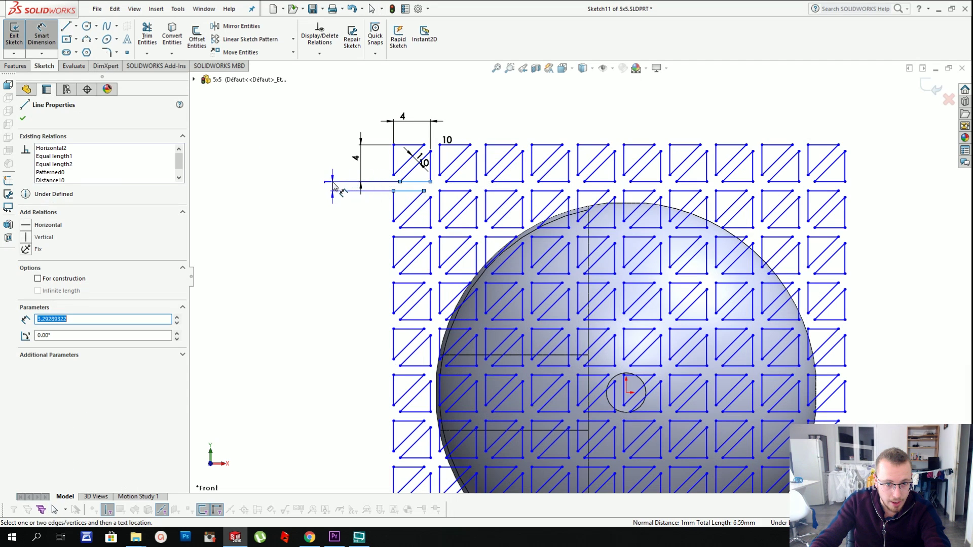
left_click(331, 188)
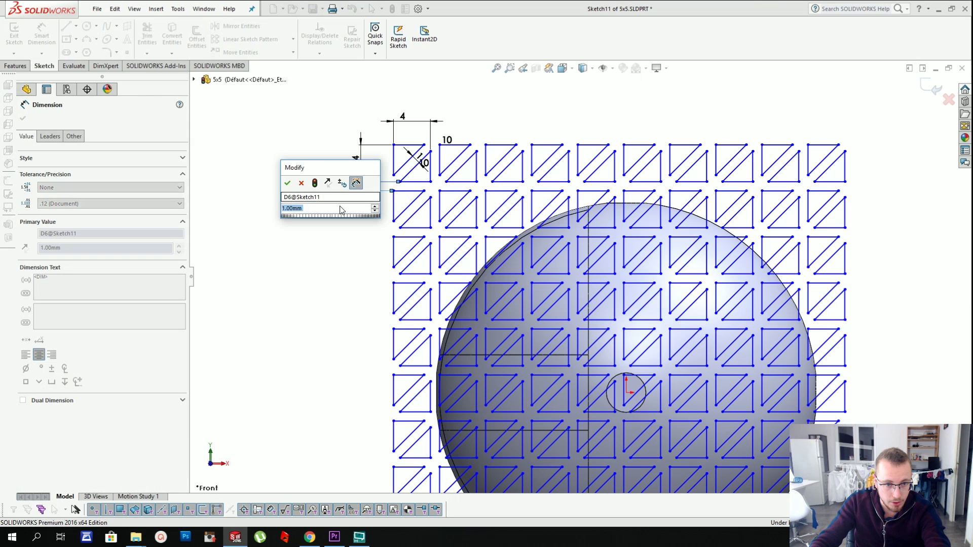
key("Return")
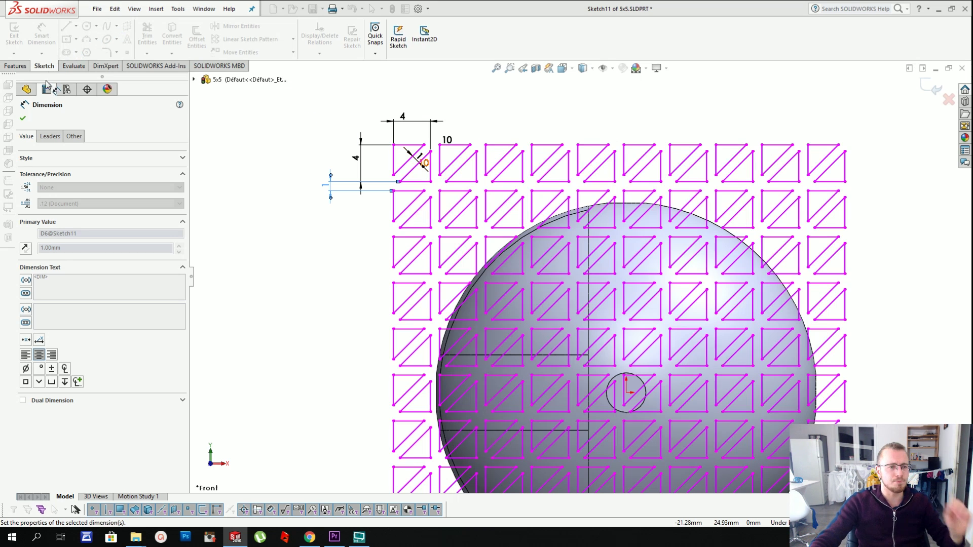
key("Escape")
- Dimension the horizontal gap between the first and second triangle pairs in the grid's top row
scroll(432, 135, "down", 3)
left_click(49, 29)
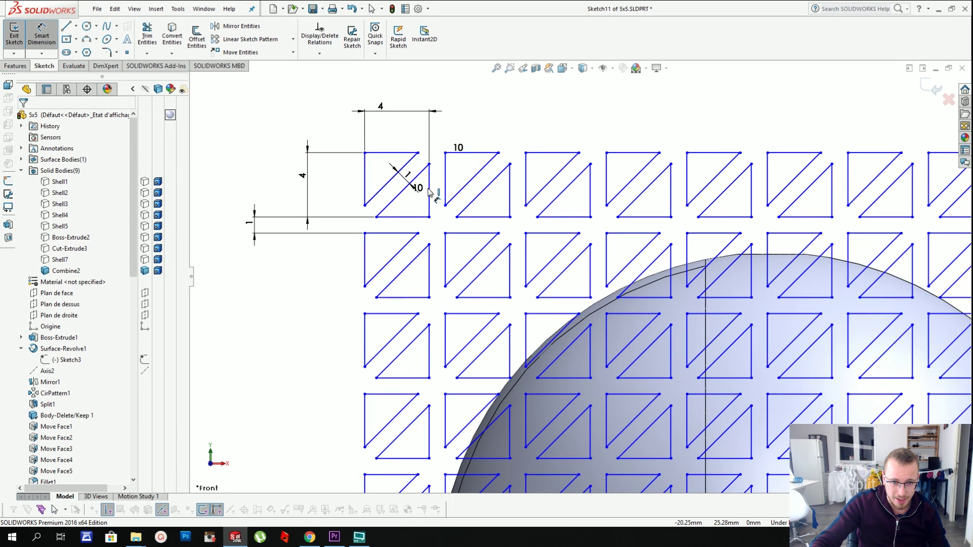
left_click(446, 151)
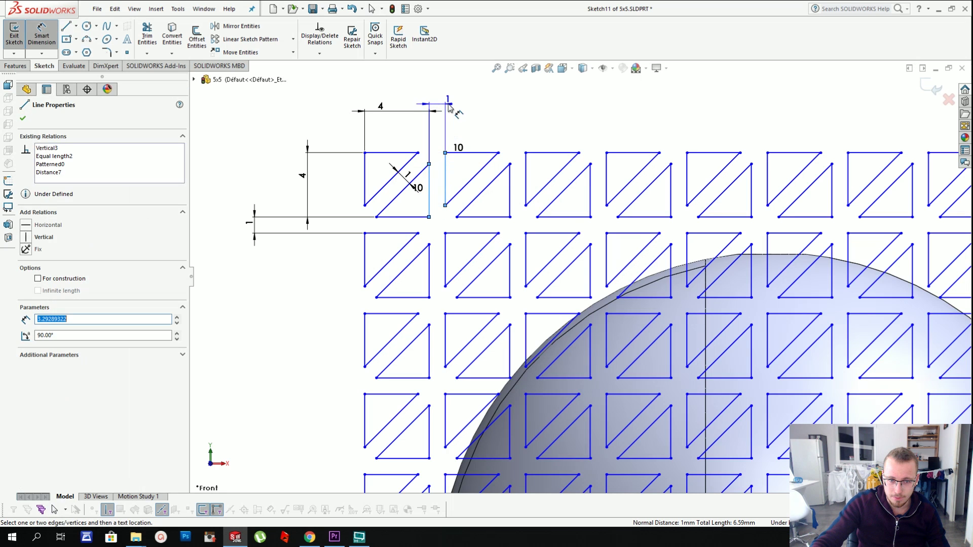
left_click(449, 104)
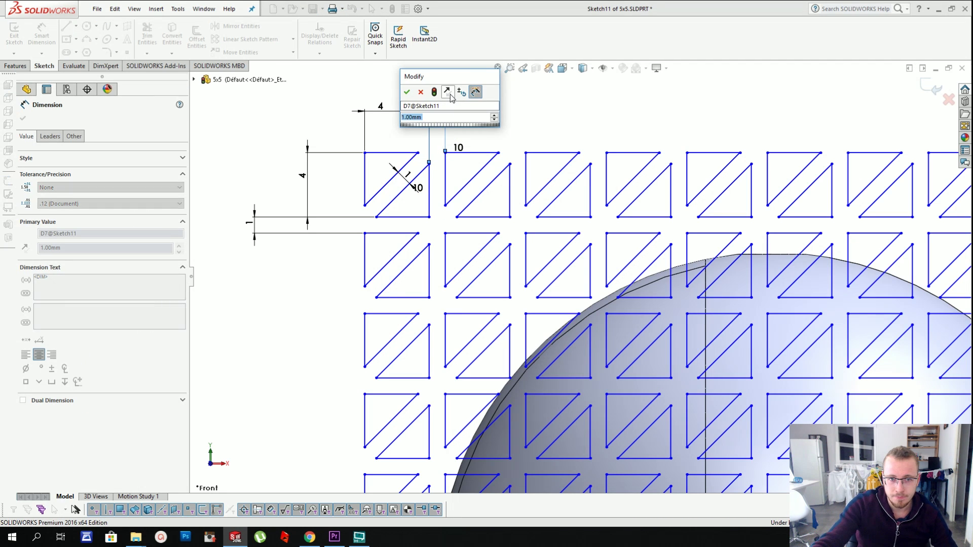
key("Return")
scroll(493, 161, "up", 5)
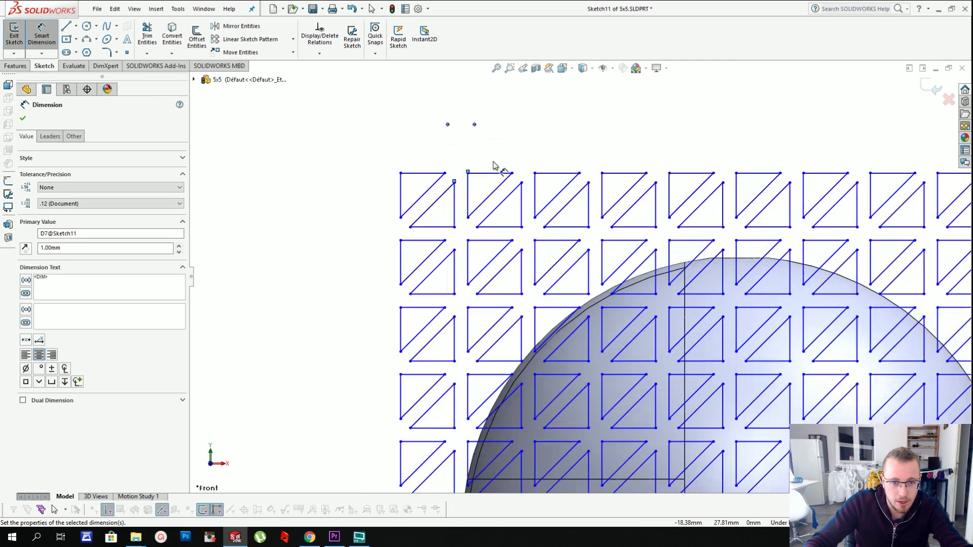
key("Escape")
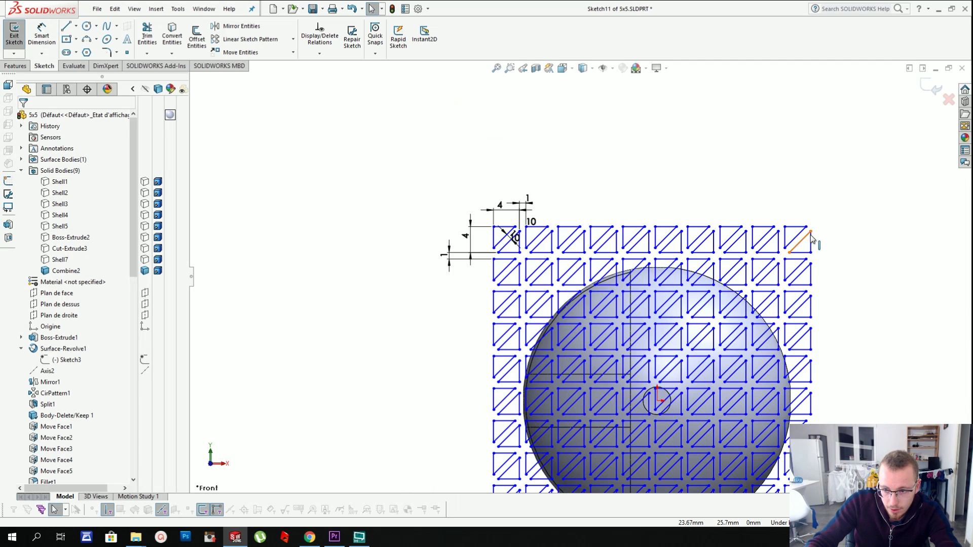
- Nudge the triangle grid by moving its upper-right corner point to about X 23.05, Y 26.56 mm, and exit the sketch
mouse_move(812, 232)
left_mouse_down()
mouse_move(846, 224)
mouse_move(781, 198)
mouse_move(786, 252)
mouse_move(827, 243)
mouse_move(808, 234)
left_mouse_up()
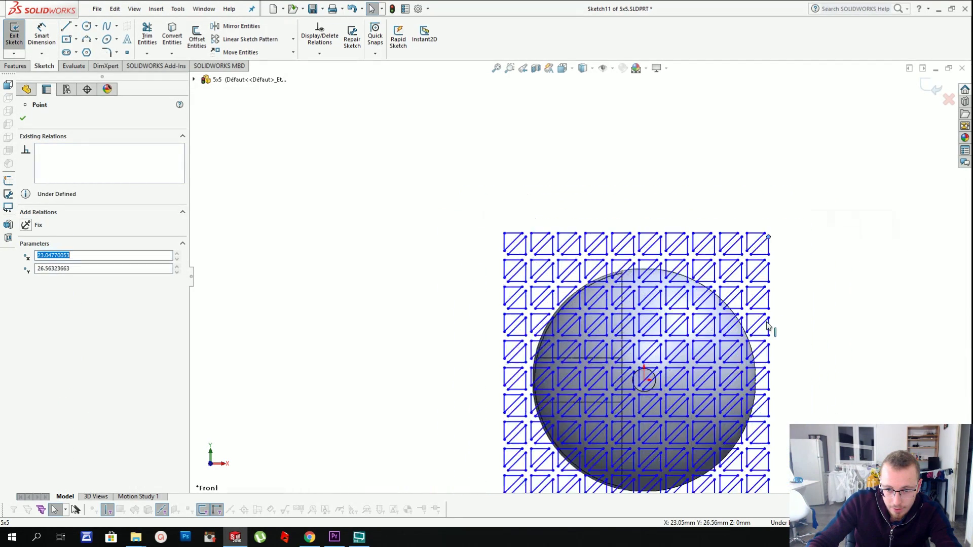
scroll(767, 324, "up", 1)
scroll(706, 422, "down", 3)
scroll(594, 221, "up", 2)
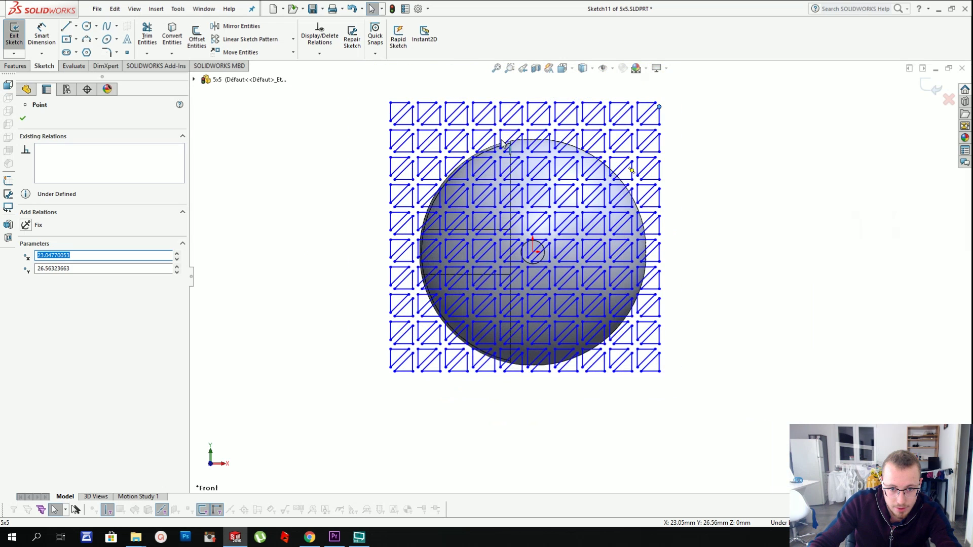
scroll(502, 142, "down", 1)
key("Escape")
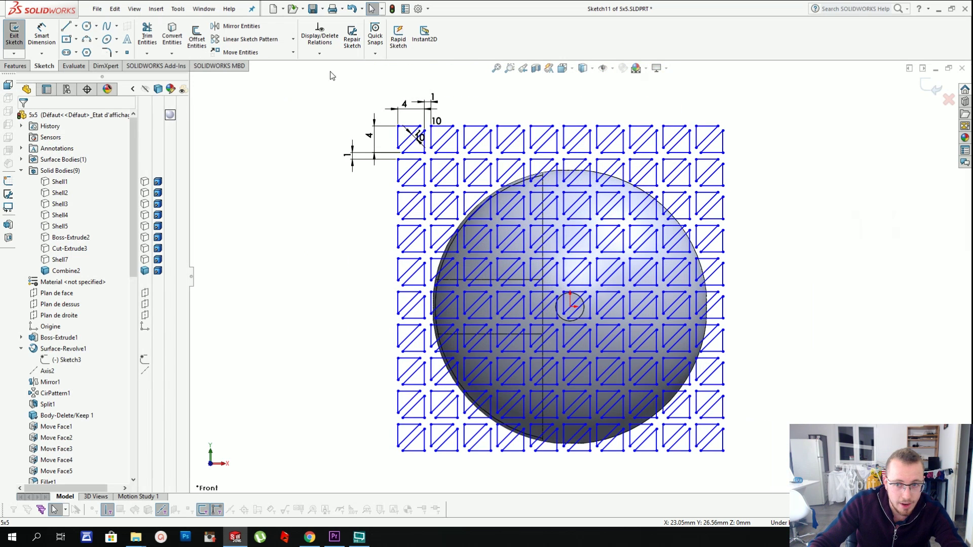
left_click(926, 90)
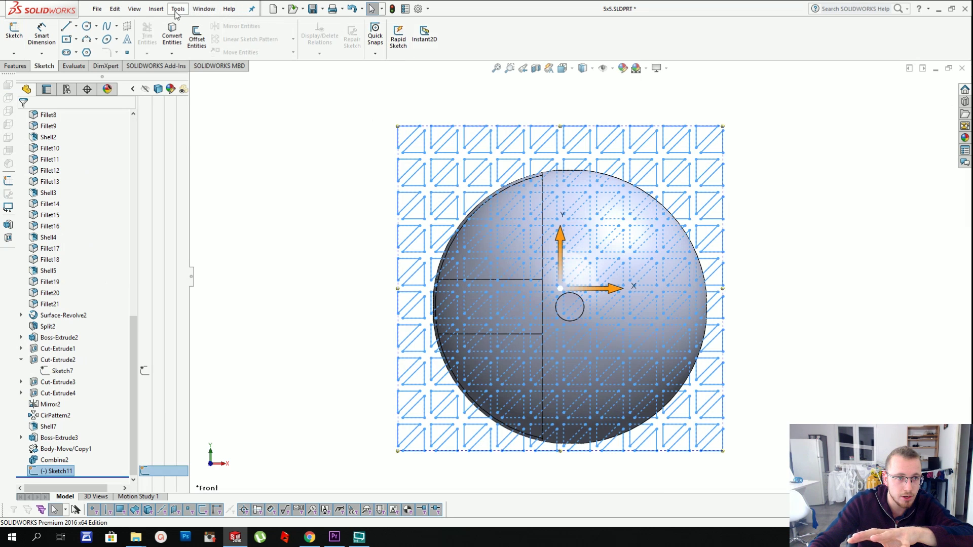
- Extrude-cut the triangle grid sketch through the sphere, blind 25 mm in both directions
left_click(156, 10)
mouse_move(229, 44)
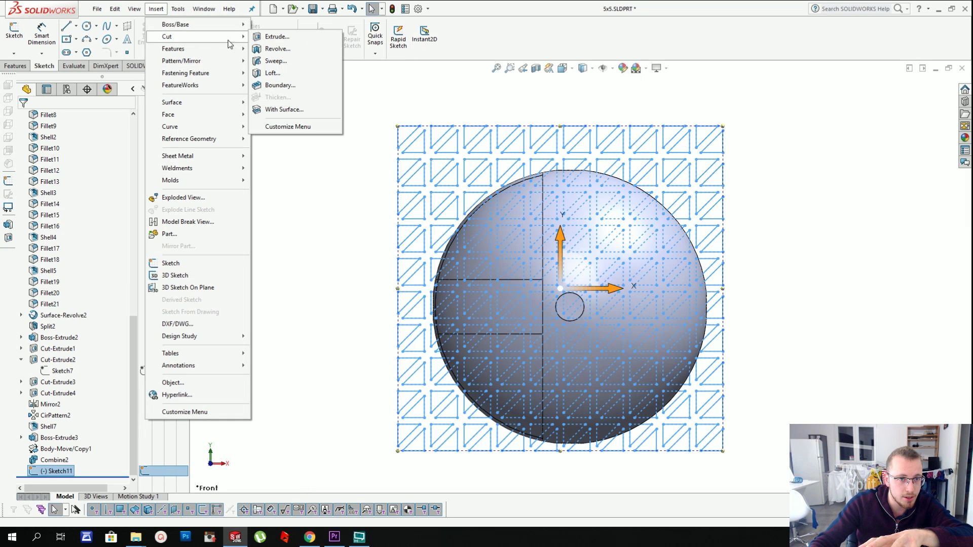
left_click(289, 38)
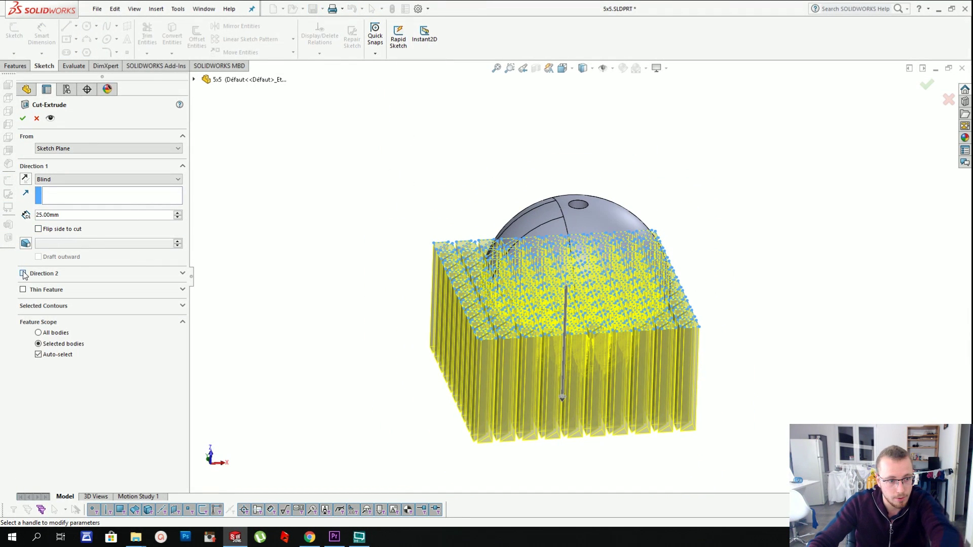
left_click(53, 275)
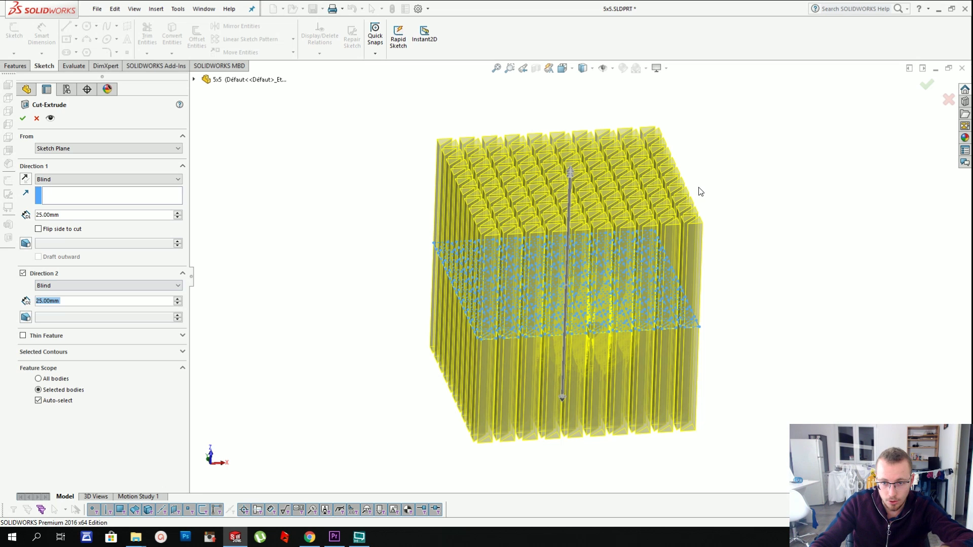
key("Return")
- Inspect the lattice-cut sphere from the front, the sides and along the cut direction
middle_click_drag(691, 186, 685, 228)
left_click(690, 197)
mouse_move(660, 145)
middle_mouse_down()
mouse_move(650, 233)
mouse_move(660, 261)
middle_mouse_up()
scroll(660, 261, "down", 3)
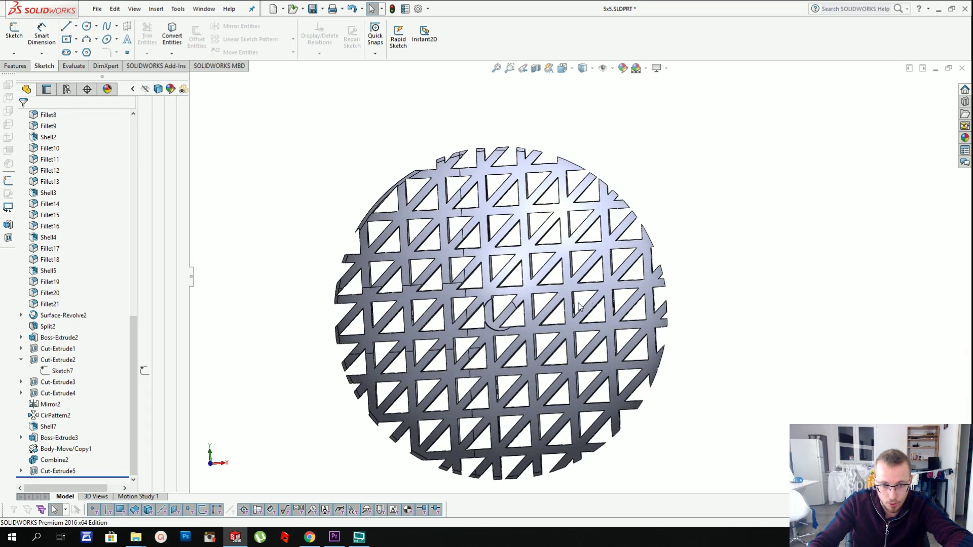
middle_click_drag(578, 286, 551, 188)
scroll(560, 202, "up", 1)
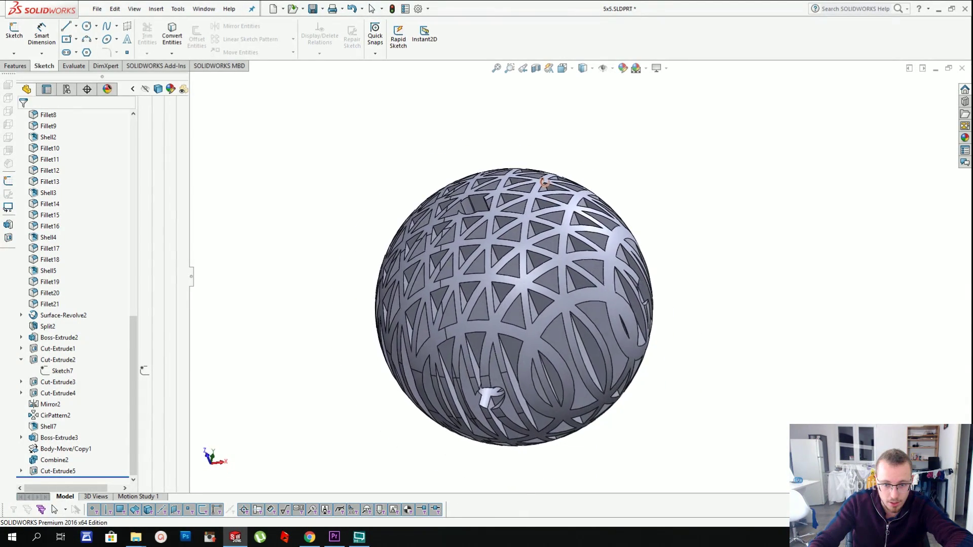
middle_click_drag(575, 221, 562, 220)
scroll(671, 251, "up", 2)
middle_click_drag(668, 250, 569, 326)
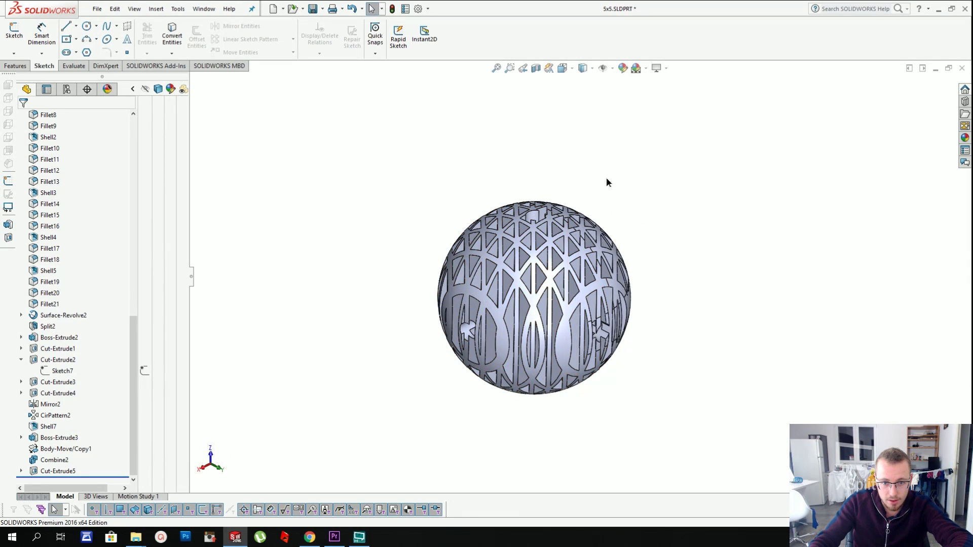
middle_click_drag(607, 181, 600, 314)
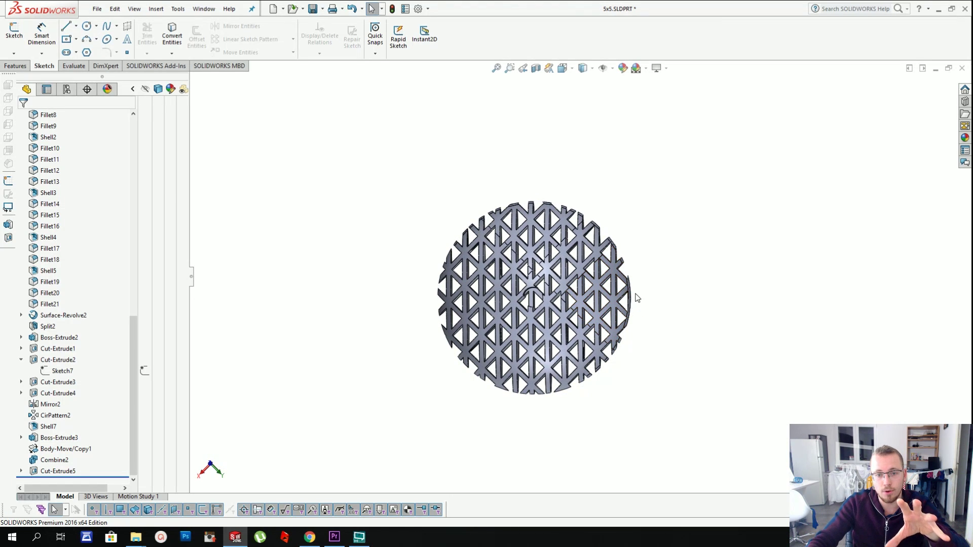
- Examine the lattice's triangular openings and struts up close, and the elongated cuts on the sphere's side
scroll(633, 293, "down", 3)
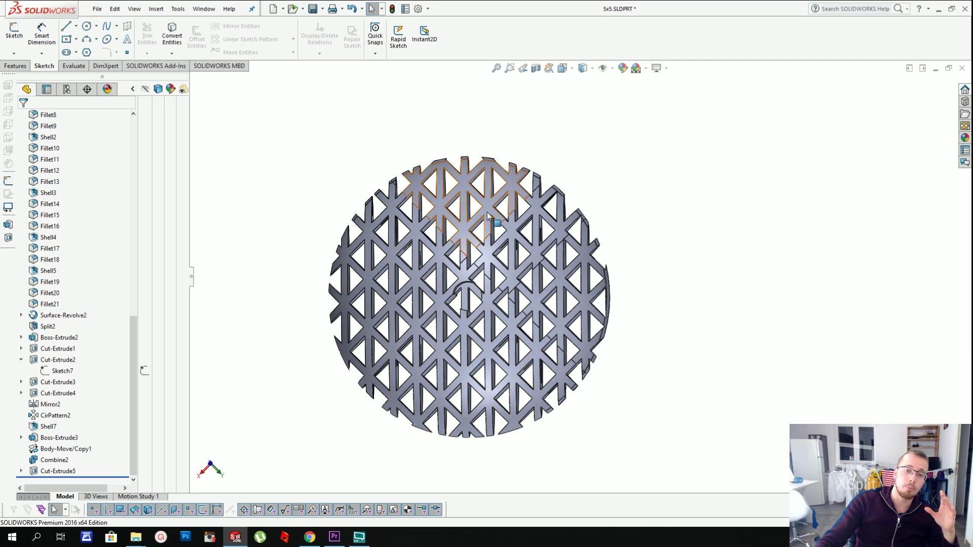
scroll(498, 229, "up", 2)
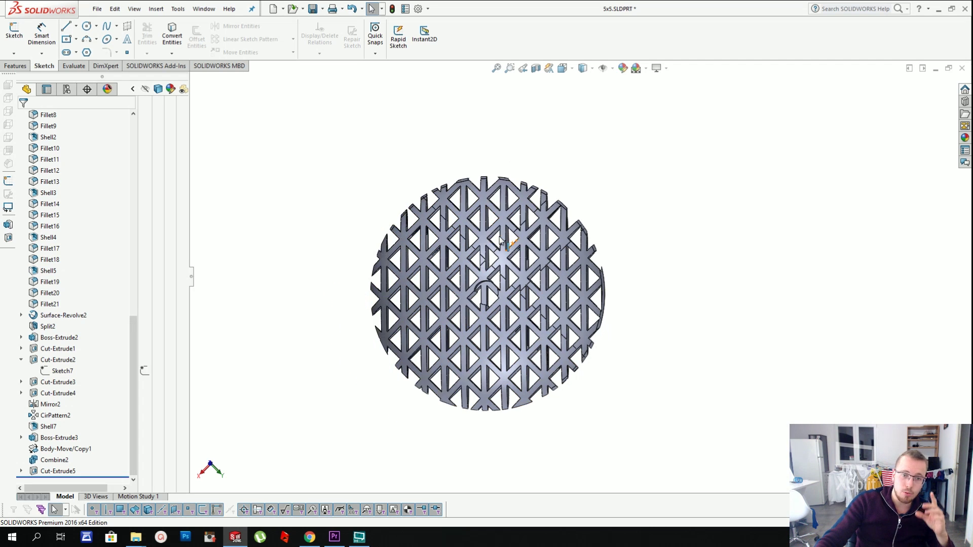
scroll(468, 302, "down", 4)
scroll(468, 302, "down", 1)
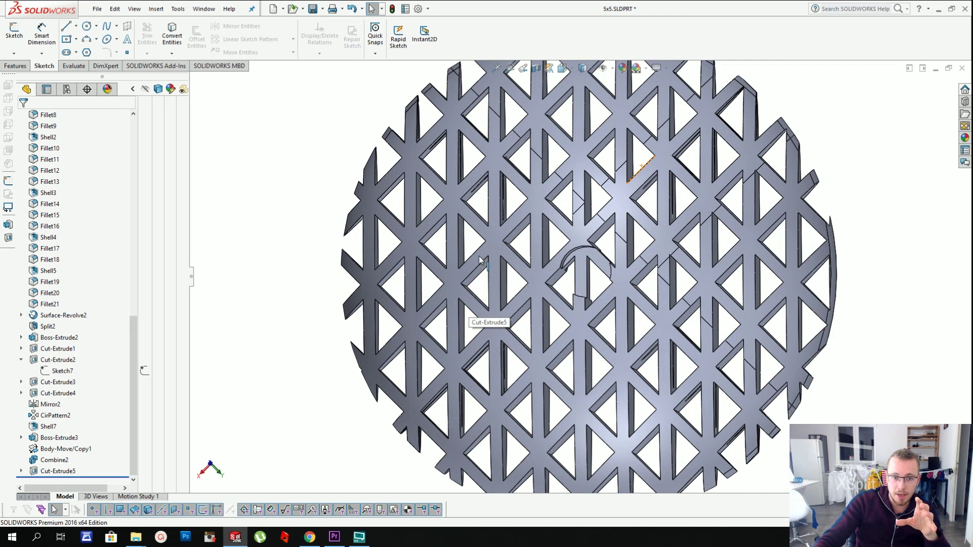
left_click(474, 282)
key("z")
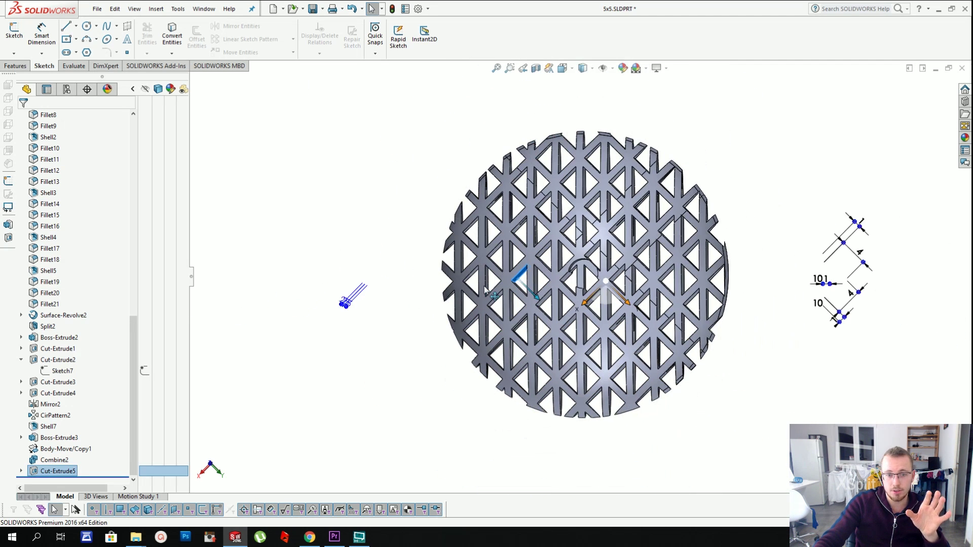
left_click(773, 224)
key("z")
key("z")
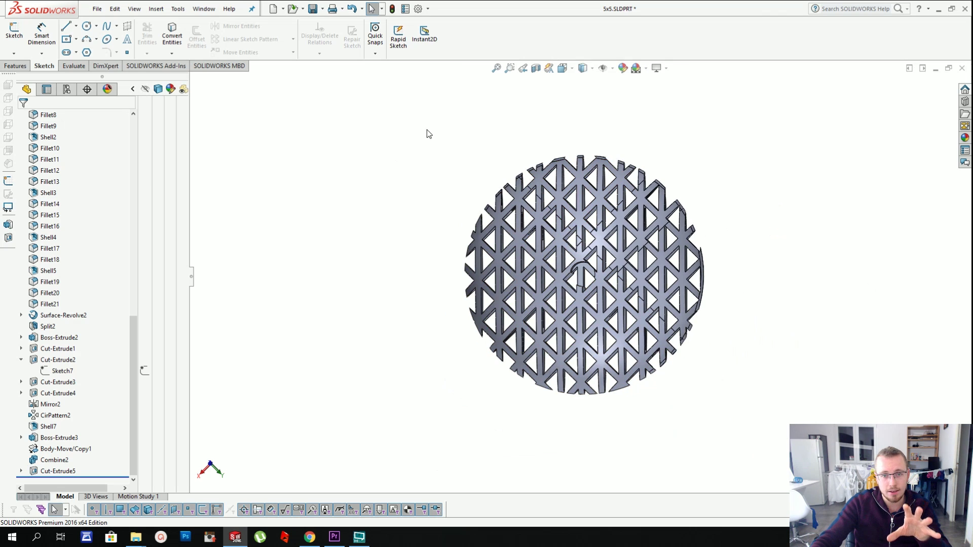
middle_click_drag(589, 293, 598, 185)
scroll(691, 336, "down", 2)
scroll(654, 281, "down", 2)
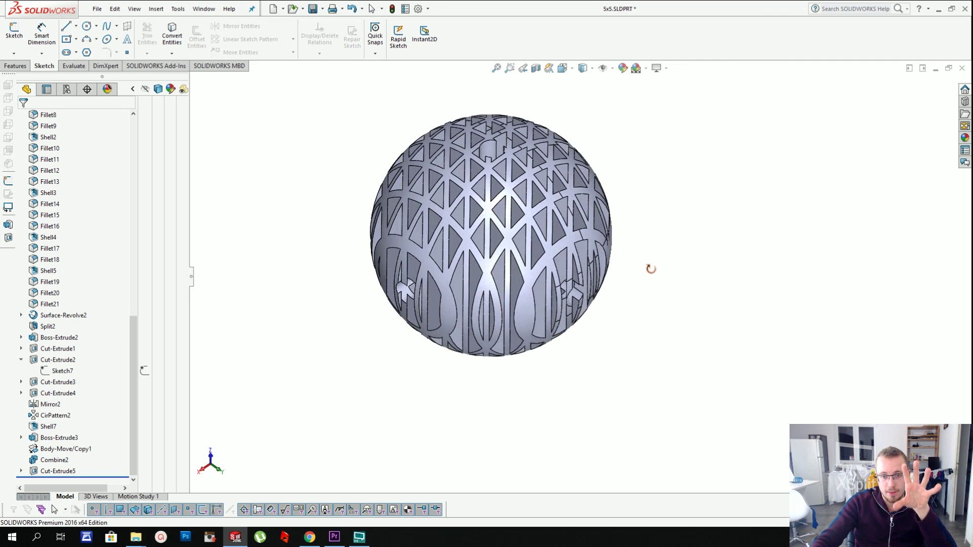
middle_click_drag(647, 270, 646, 250)
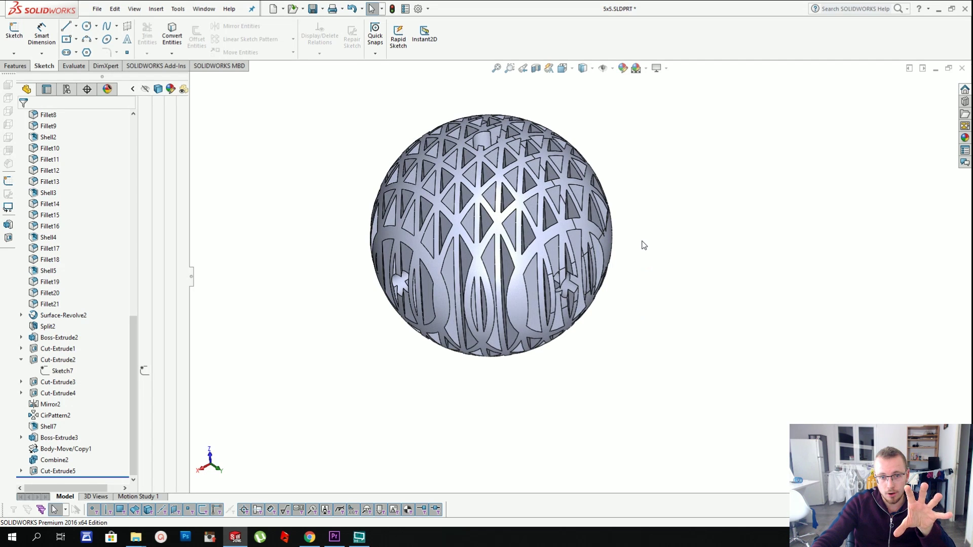
- Show the hidden Shell7 solid body around the lattice
scroll(44, 250, "up", 15)
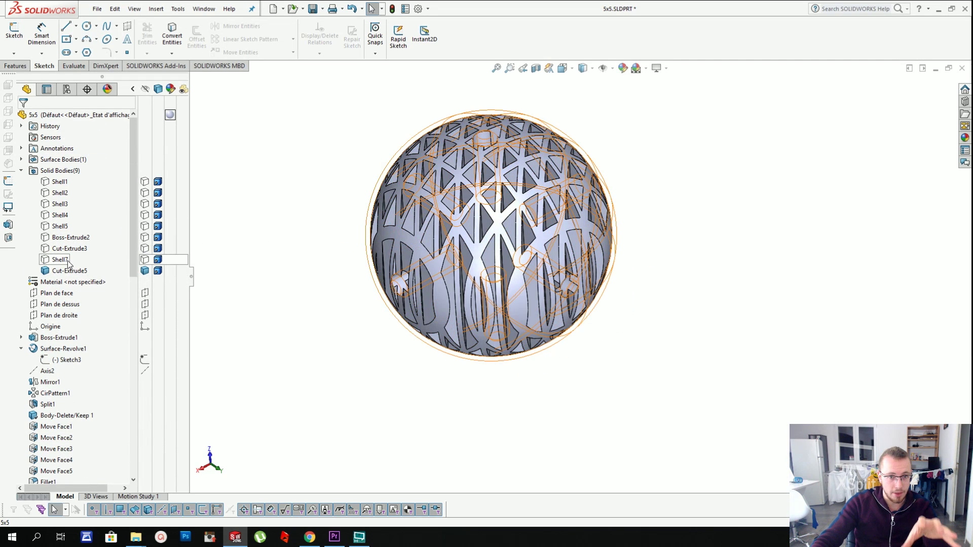
right_click(69, 263)
left_click(75, 245)
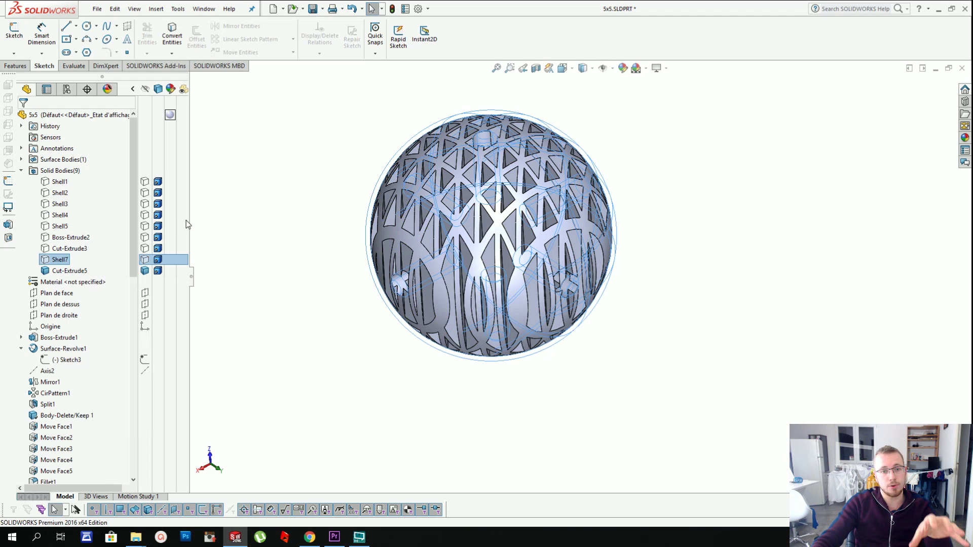
left_click(274, 145)
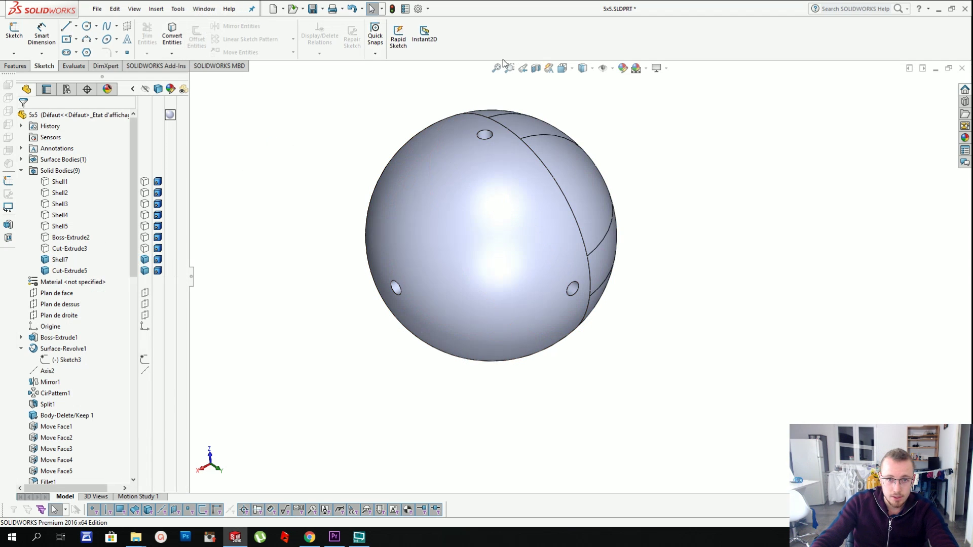
- Combine the Shell7 and Cut-Extrude5 bodies into one solid with the Add operation
left_click(155, 8)
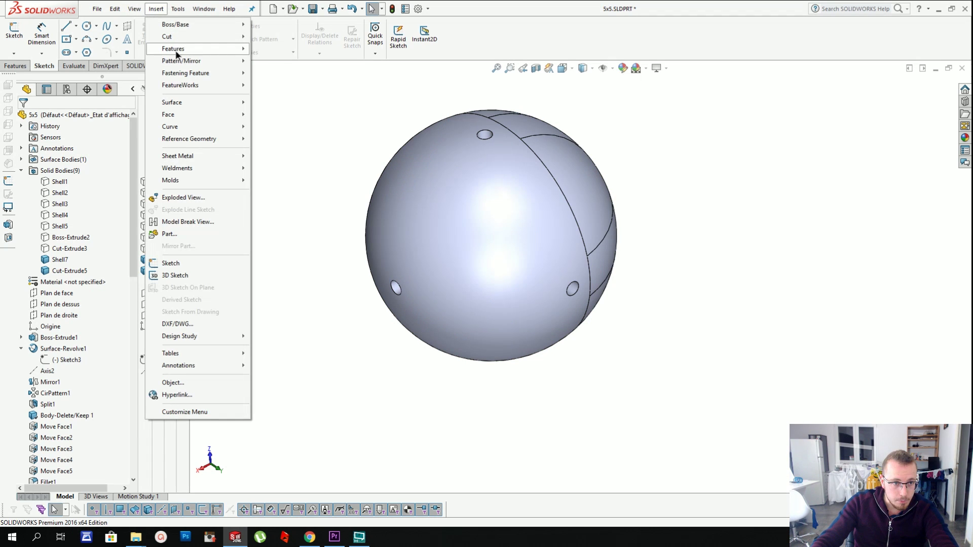
mouse_move(176, 49)
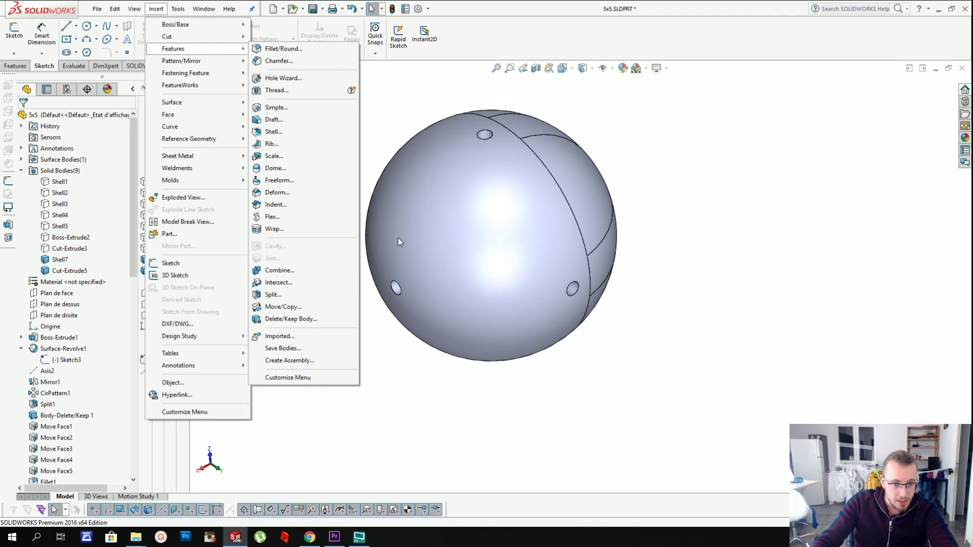
left_click(307, 270)
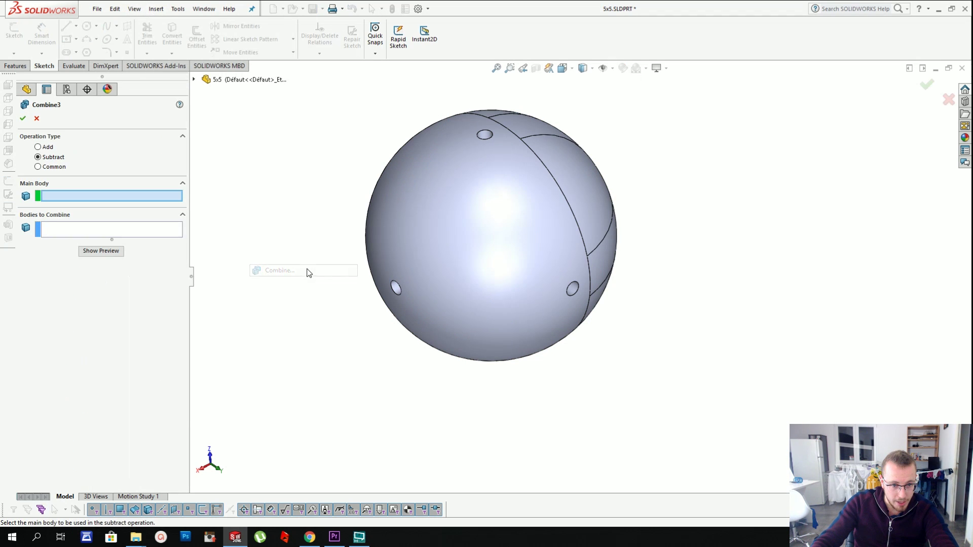
left_click(38, 147)
left_click(517, 217)
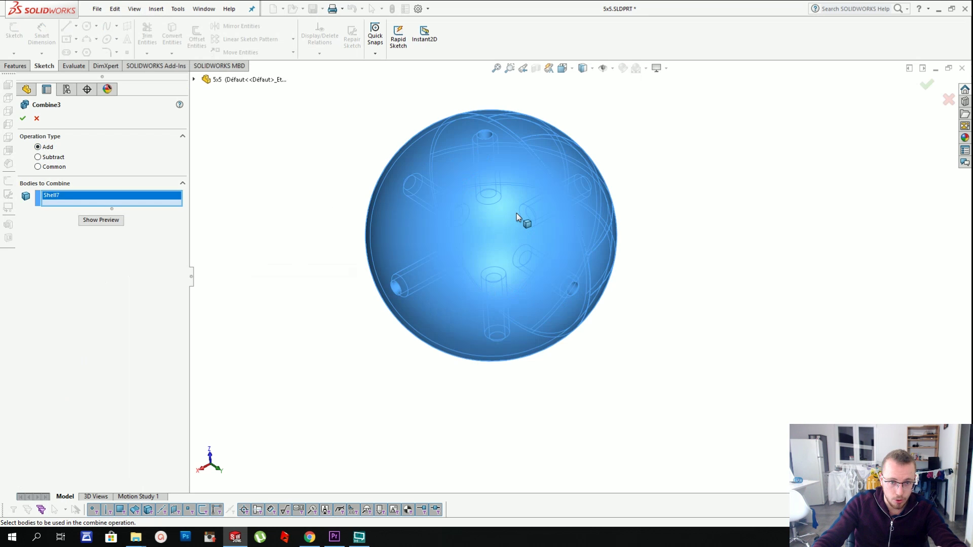
left_click_drag(303, 91, 618, 413)
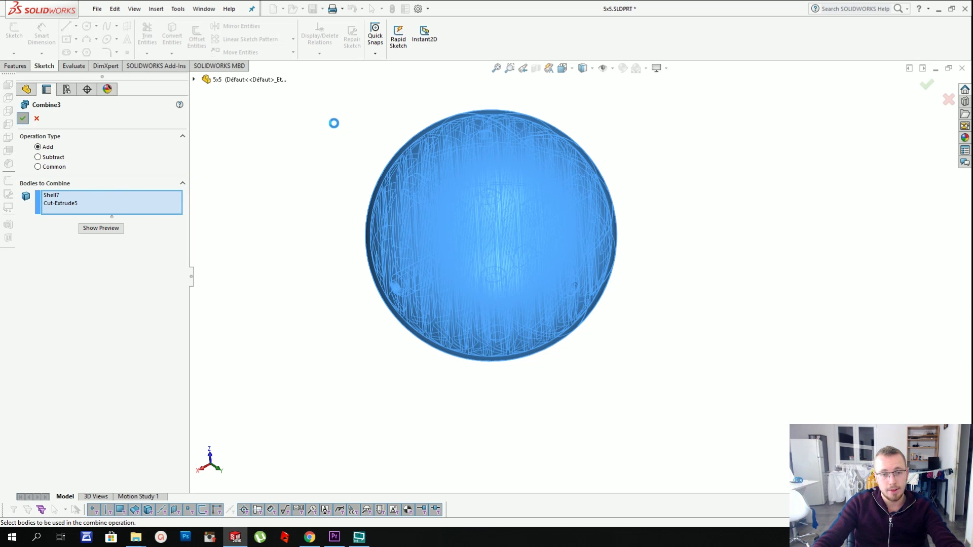
- Section the combined sphere along Plan de face with 0 mm offset and view the cut face head-on
left_click(536, 68)
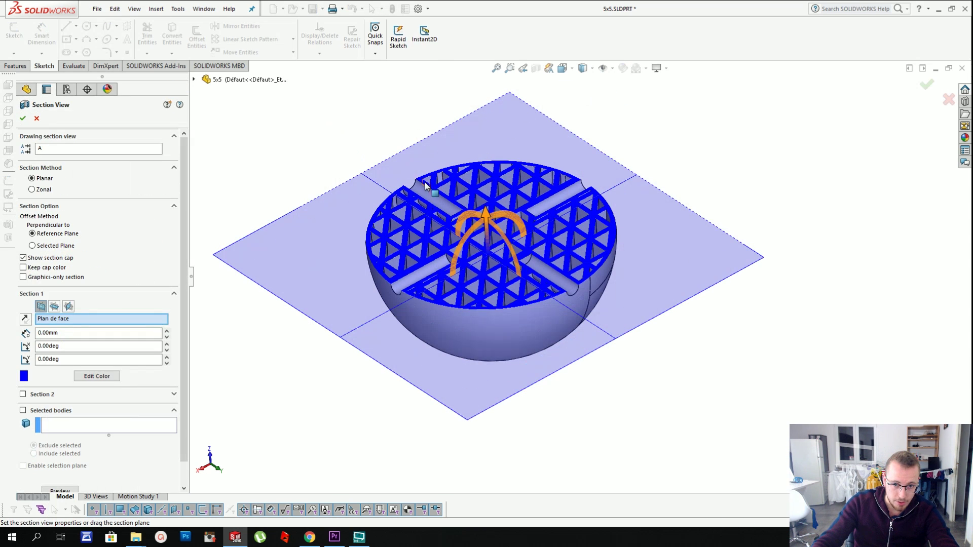
key("Escape")
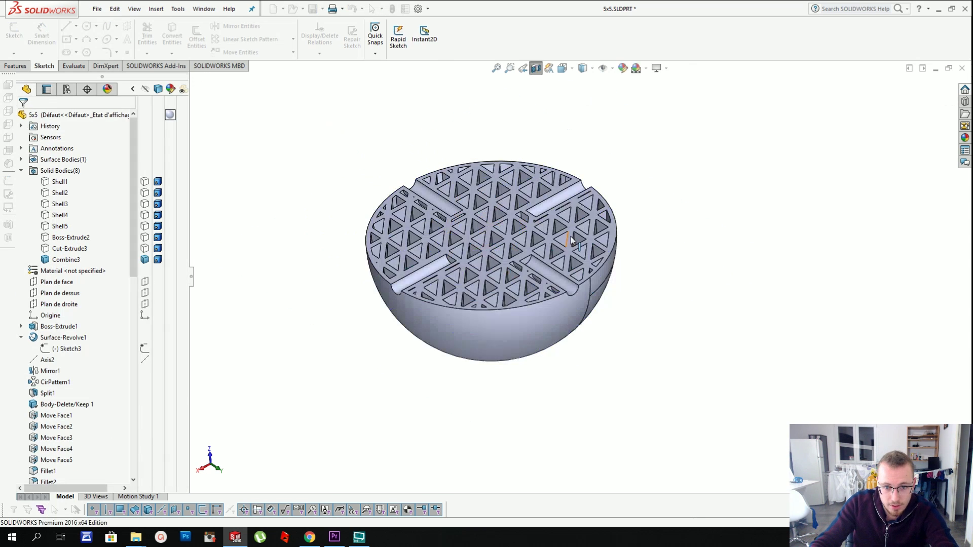
middle_click_drag(582, 212, 580, 330)
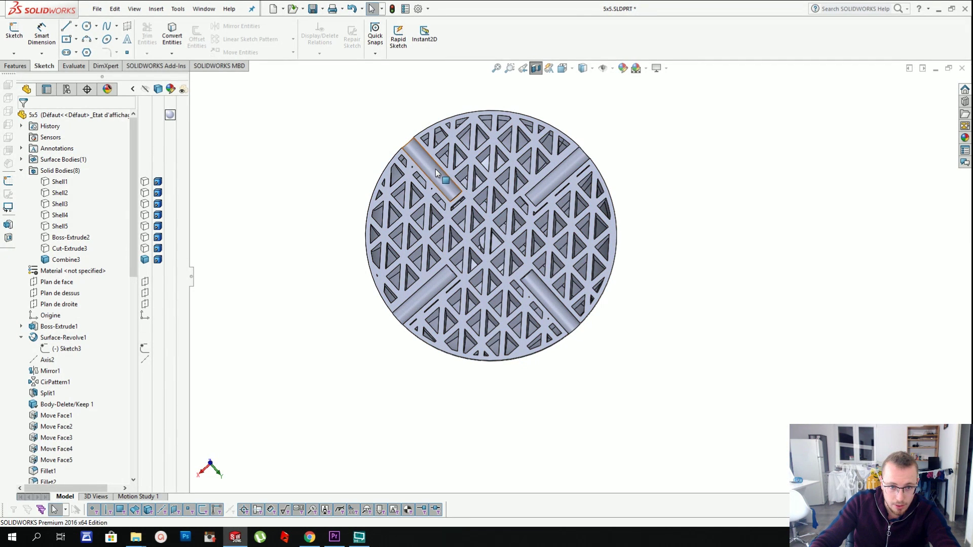
- Examine the sectioned lattice, its four radial channels and the openings at the centre, and turn the section view off
left_click(451, 180)
left_click(545, 188, "ctrl")
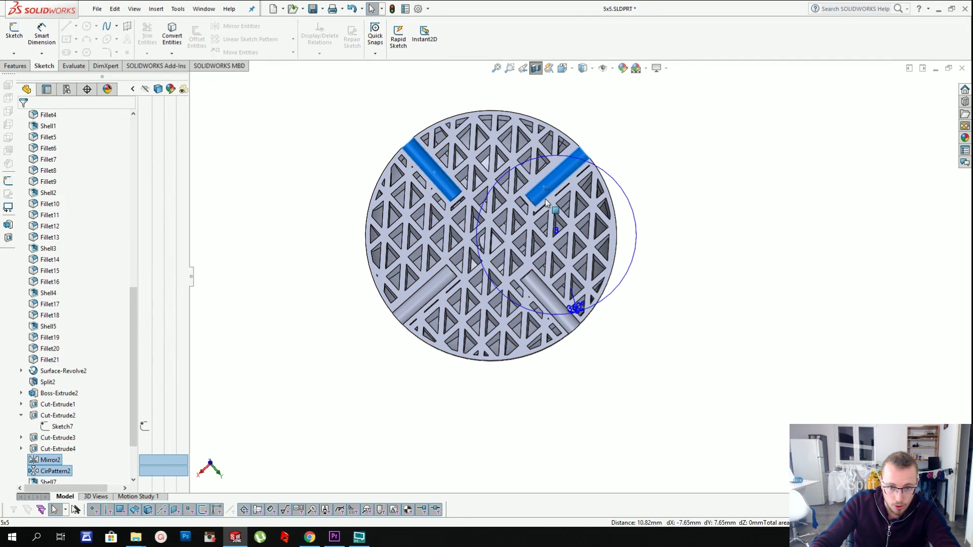
left_click(548, 299)
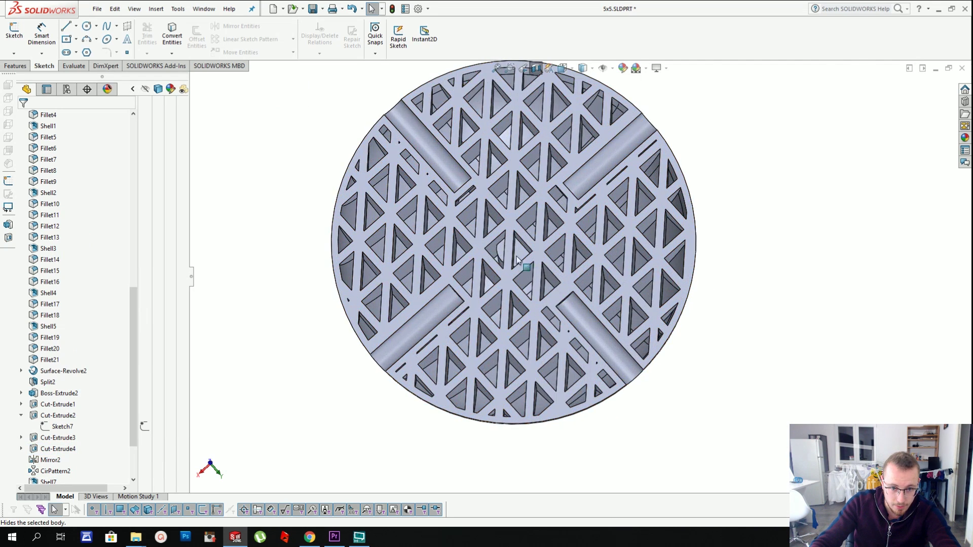
scroll(516, 261, "down", 5)
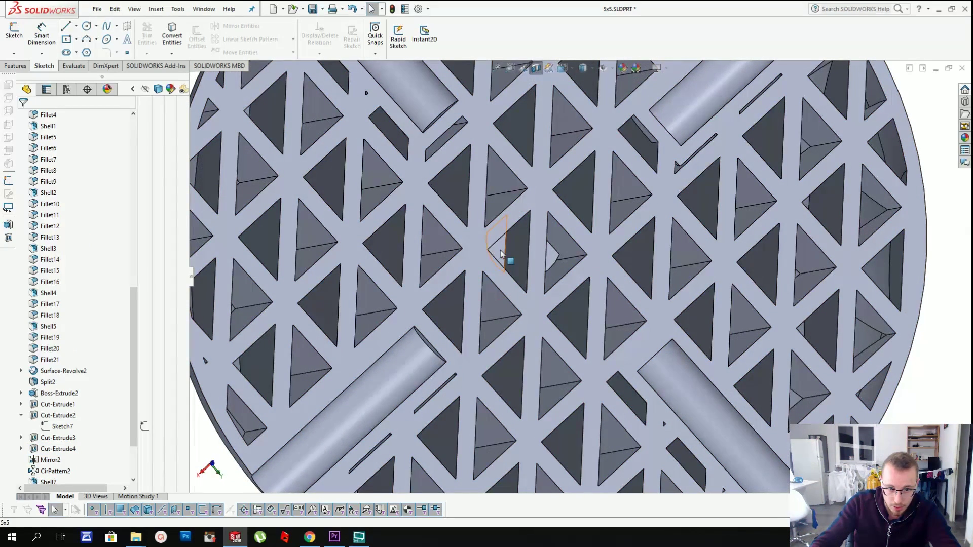
left_click(495, 247)
scroll(558, 254, "up", 6)
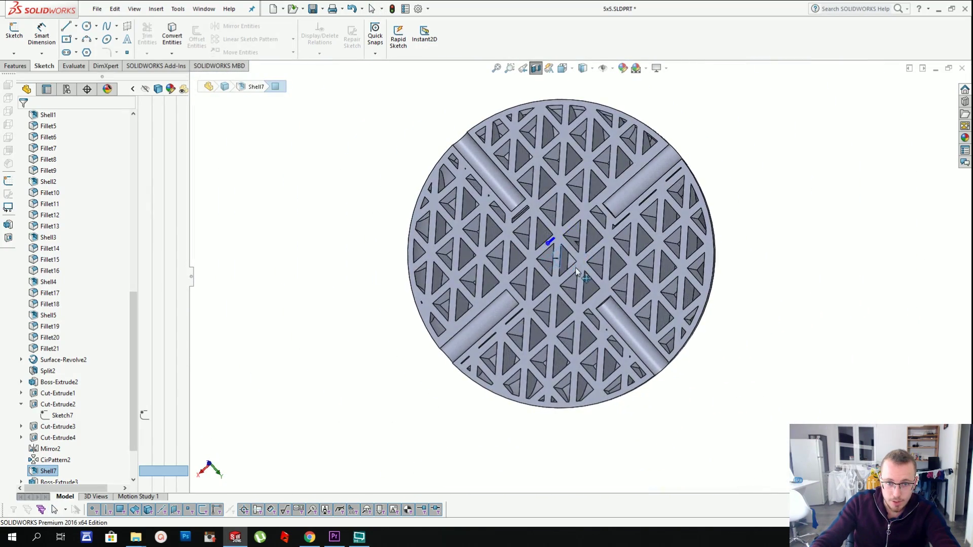
middle_click_drag(518, 141, 537, 142)
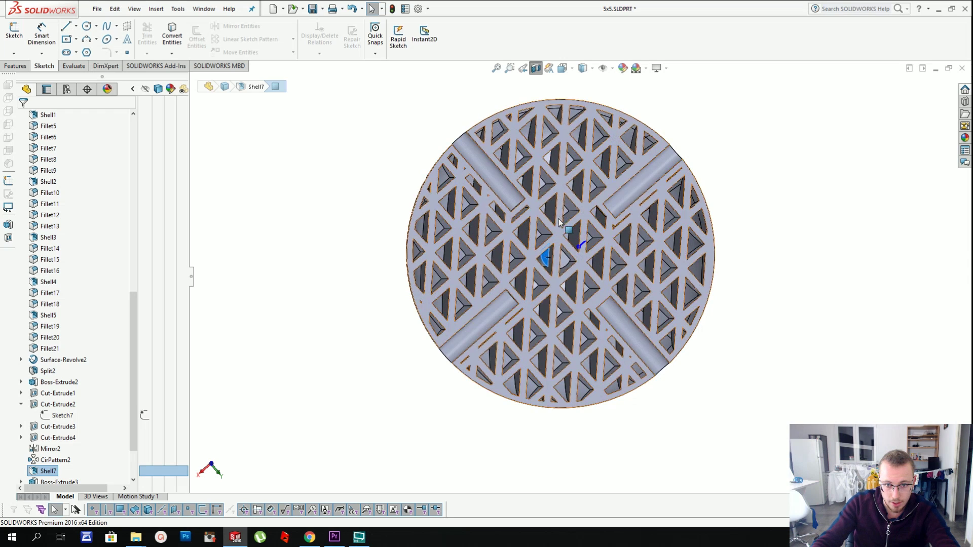
key("Escape")
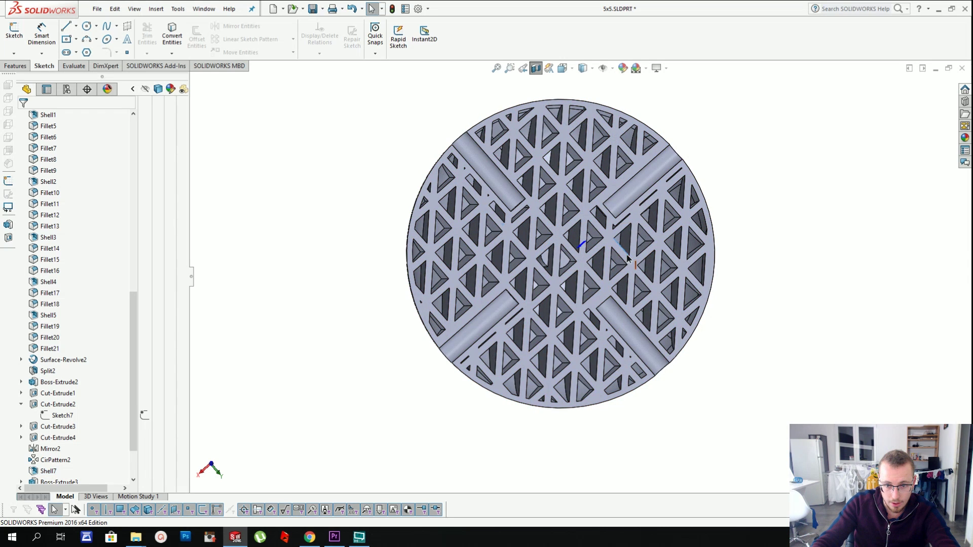
left_click(636, 261)
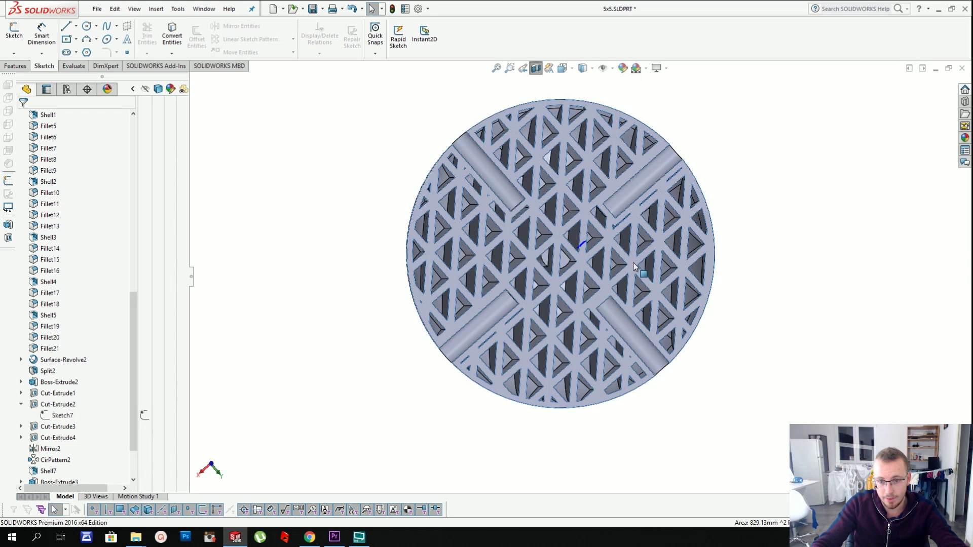
scroll(641, 260, "up", 2)
scroll(634, 262, "up", 1)
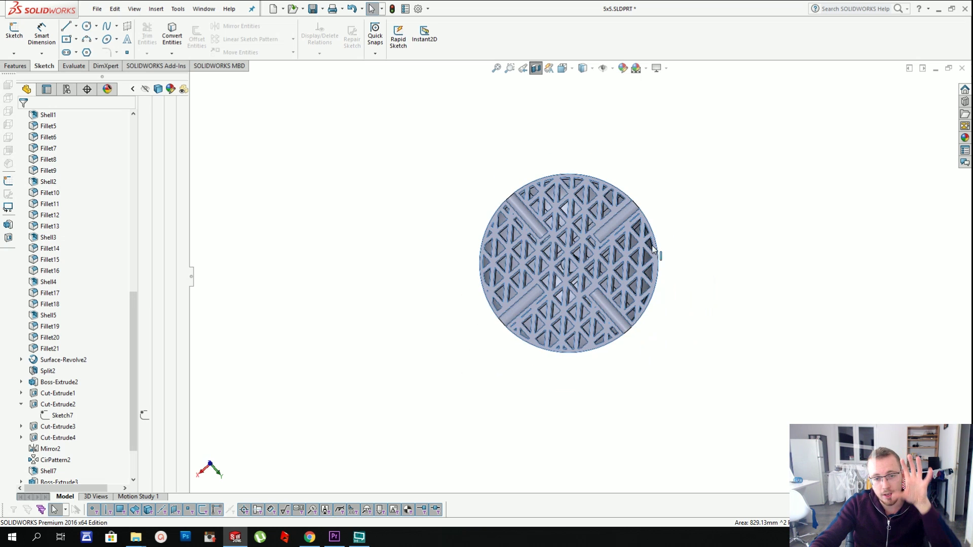
scroll(690, 255, "down", 1)
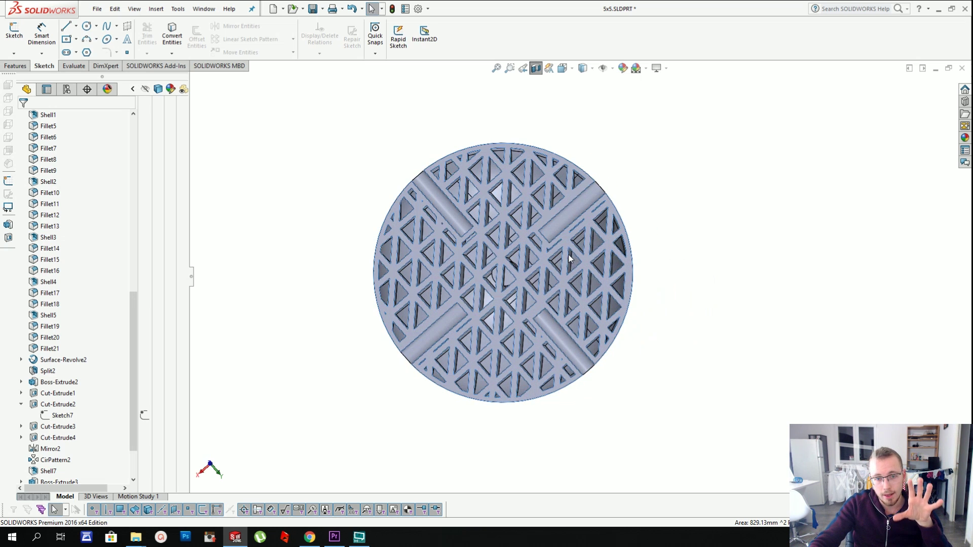
left_click(534, 71)
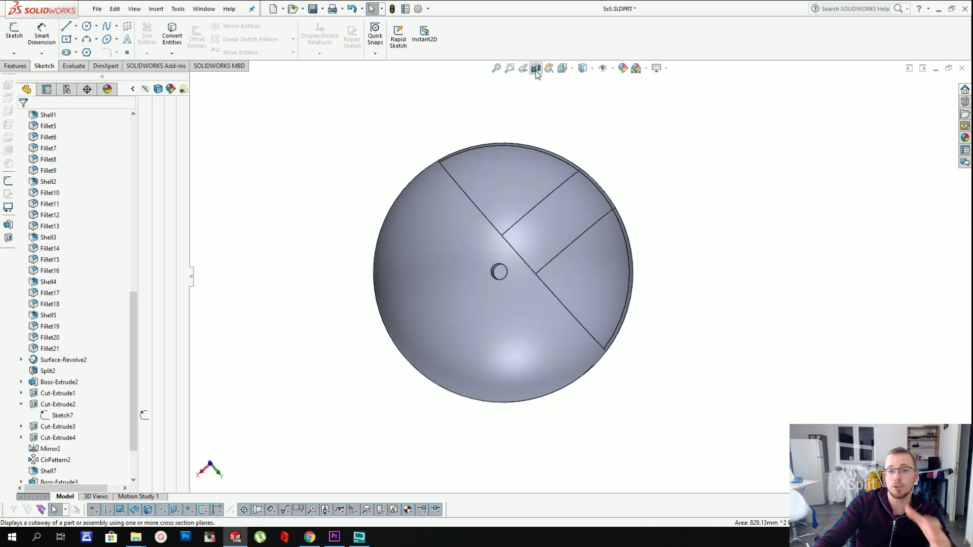
middle_click_drag(543, 167, 559, 116)
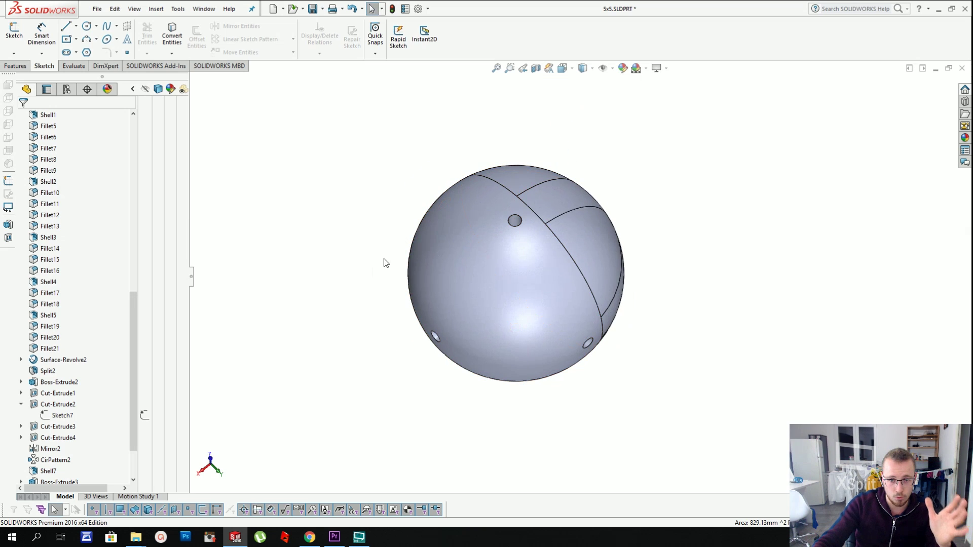
scroll(381, 258, "up", 3)
middle_click_drag(377, 255, 376, 222)
scroll(502, 242, "down", 2)
scroll(520, 252, "down", 2)
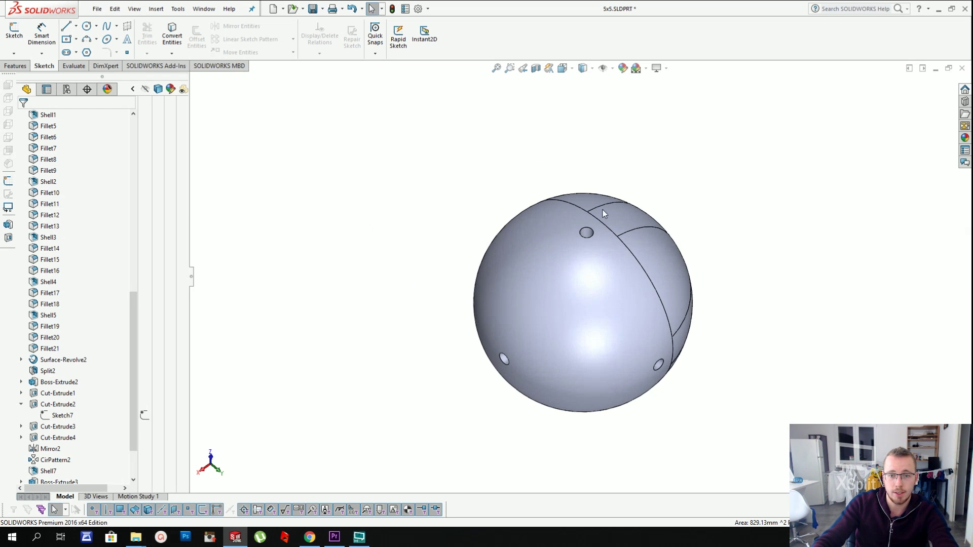
left_click(176, 9)
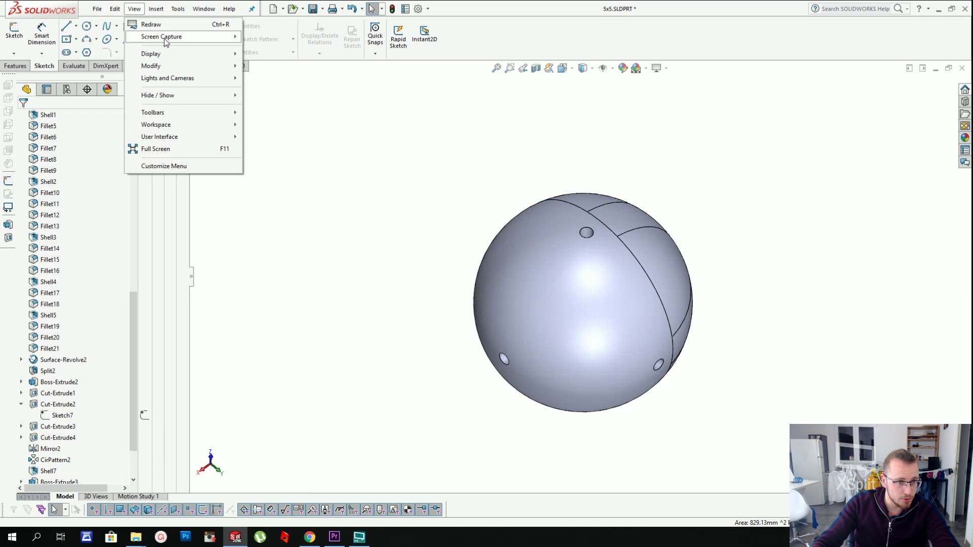
mouse_move(163, 10)
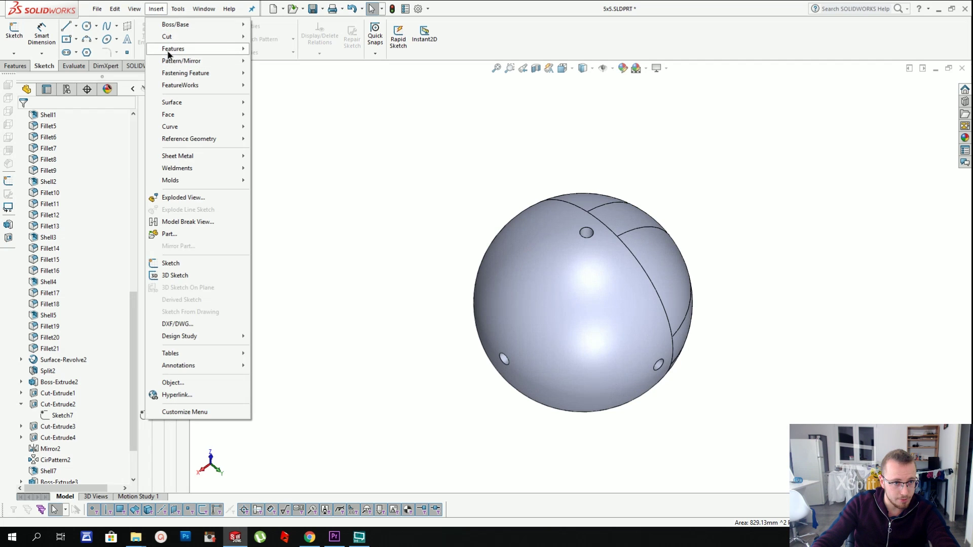
mouse_move(172, 51)
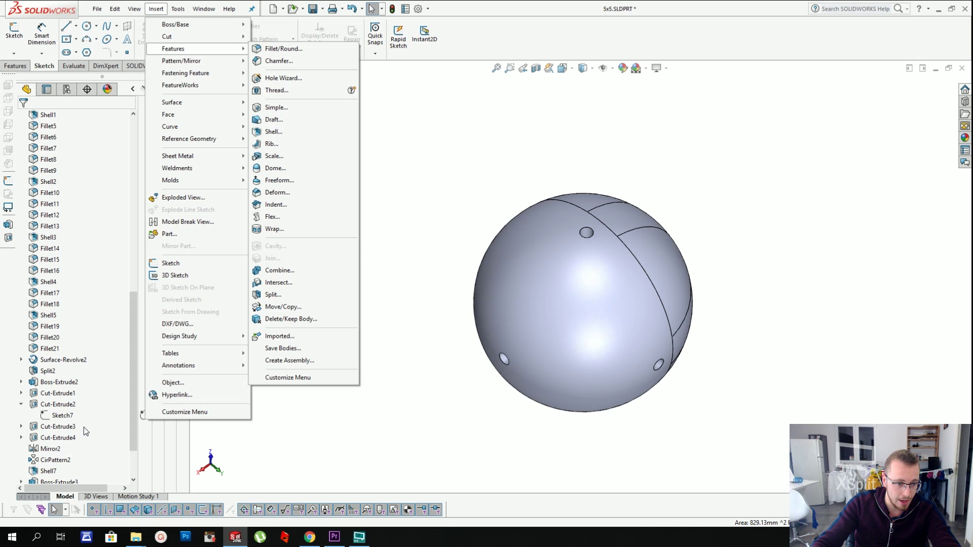
- Roll the model history back to just before the Shell7 feature
left_click_drag(133, 421, 133, 462)
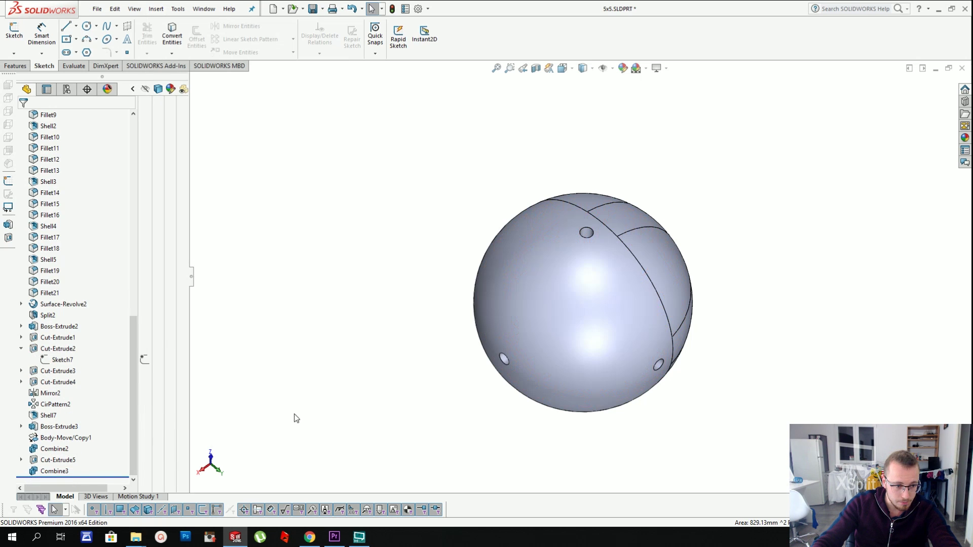
scroll(624, 320, "up", 3)
scroll(582, 220, "down", 5)
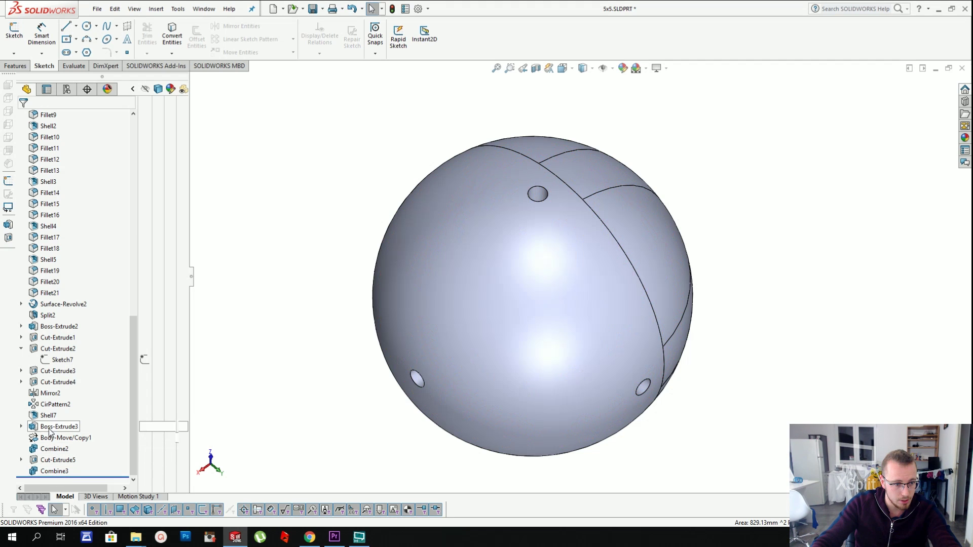
right_click(46, 416)
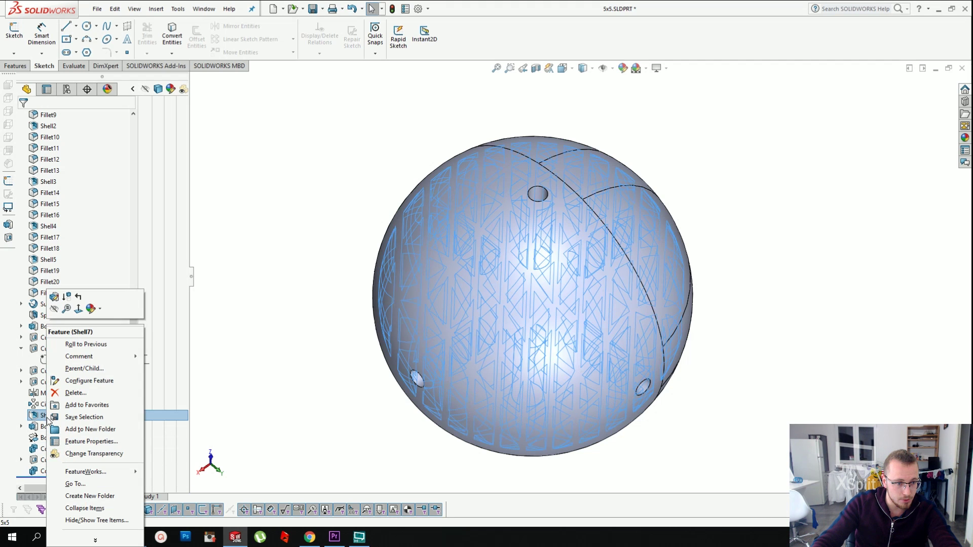
left_click(78, 299)
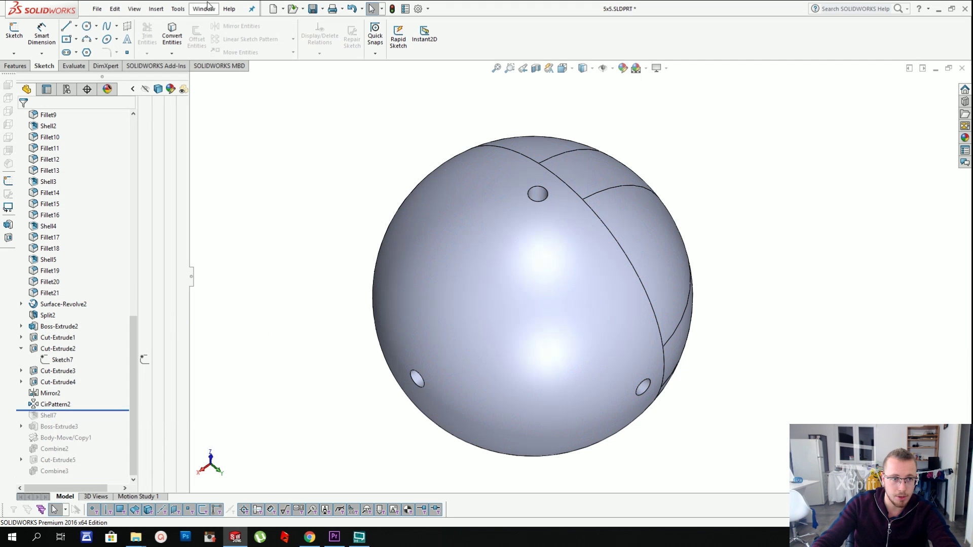
- Start an angle-distance chamfer on the outer edge of one sphere hole and set its distance to 0.5 mm
left_click(157, 10)
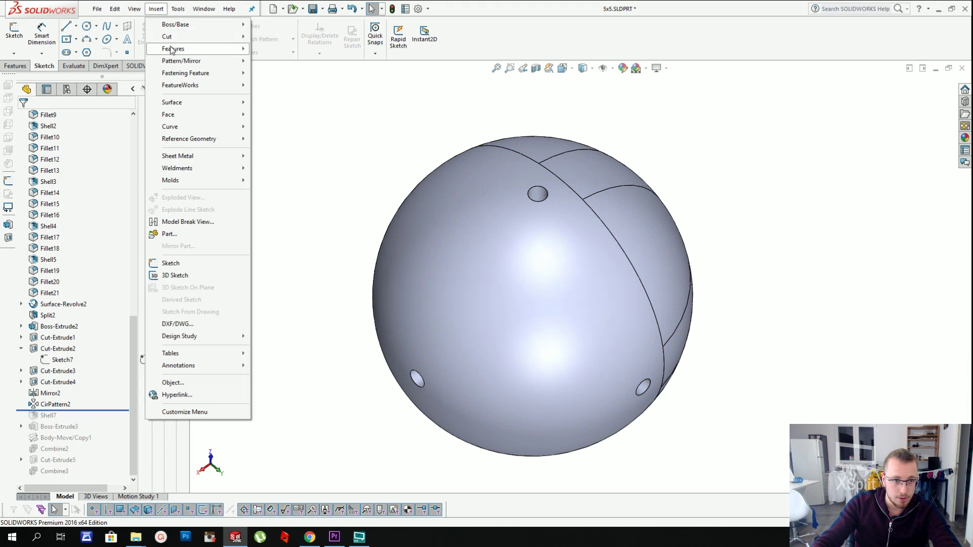
left_click(278, 62)
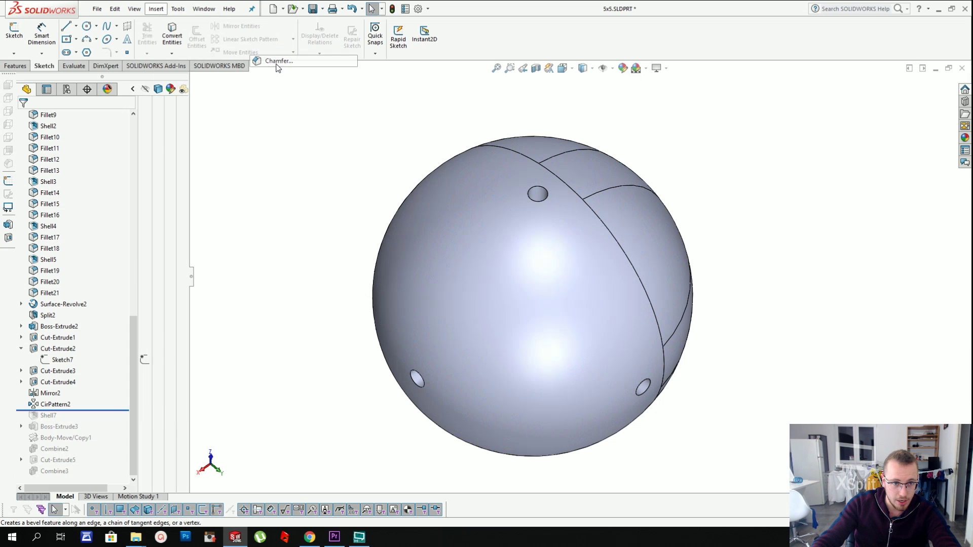
left_click(545, 192)
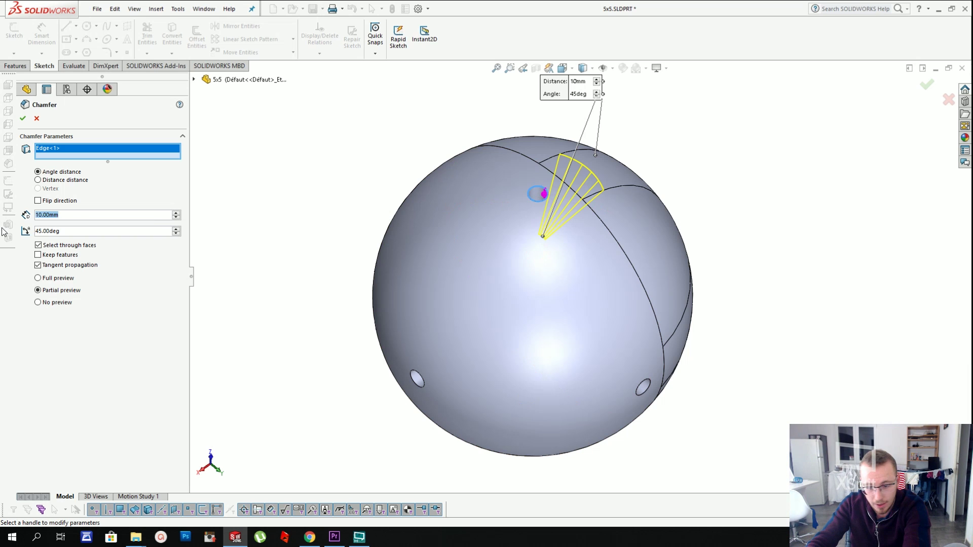
type("0.5")
key("Return")
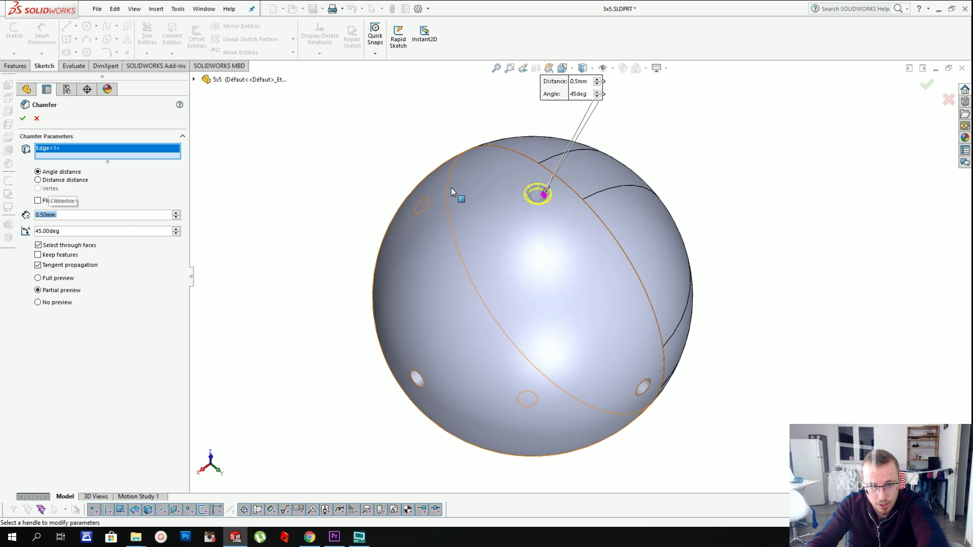
- Set the hole chamfer's angle to 30 degrees
scroll(545, 195, "down", 5)
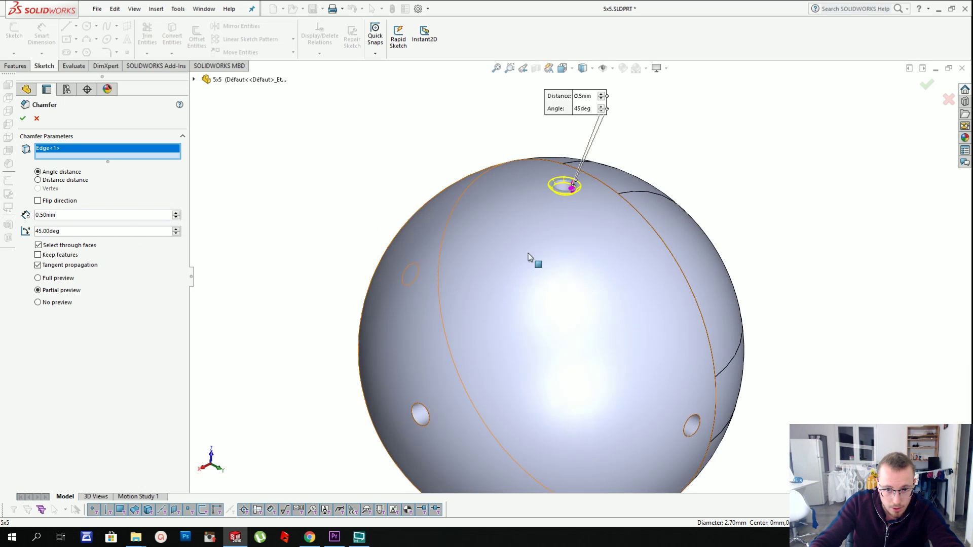
middle_click_drag(577, 194, 544, 178)
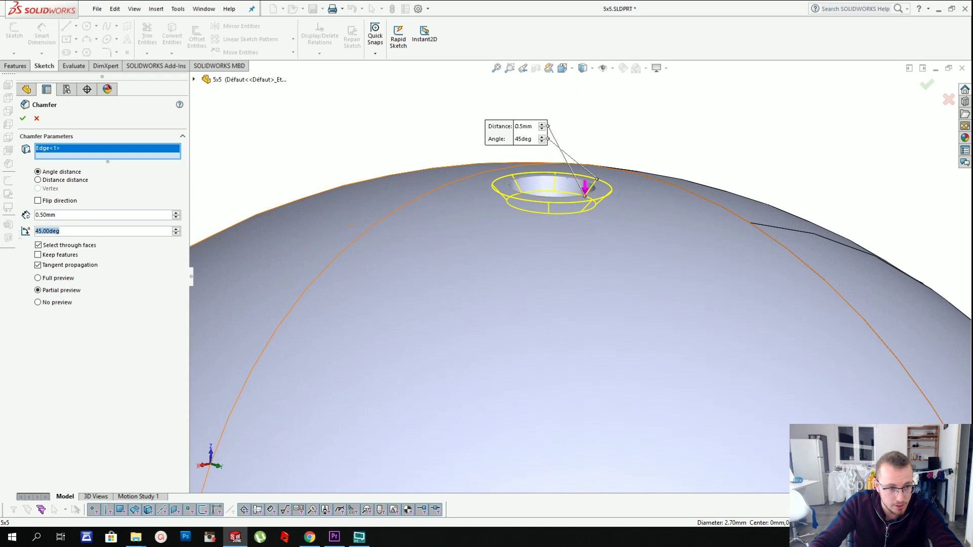
type("30")
key("Return")
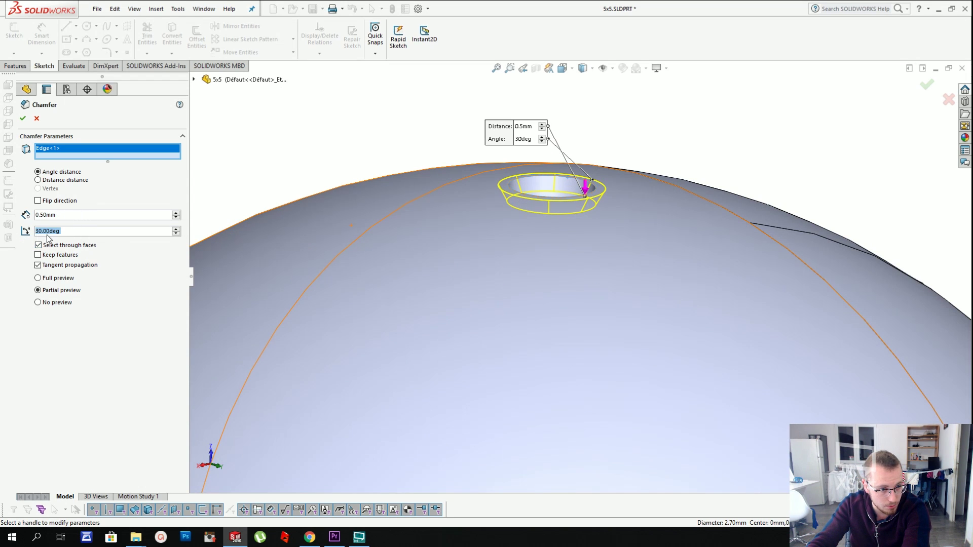
- Flip the direction of the hole chamfer and set its angle to 60 degrees
left_click(38, 201)
left_click_drag(76, 232, 23, 232)
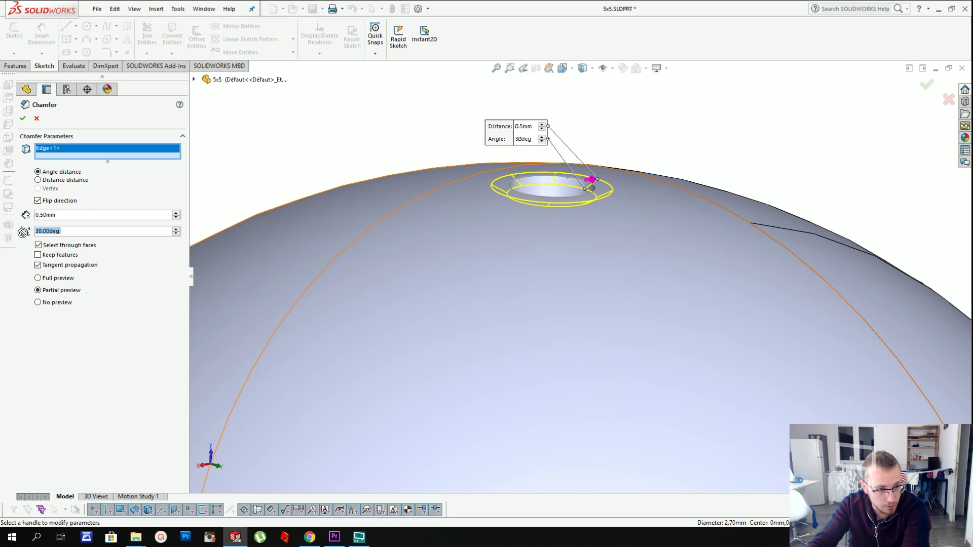
type("60")
key("Return")
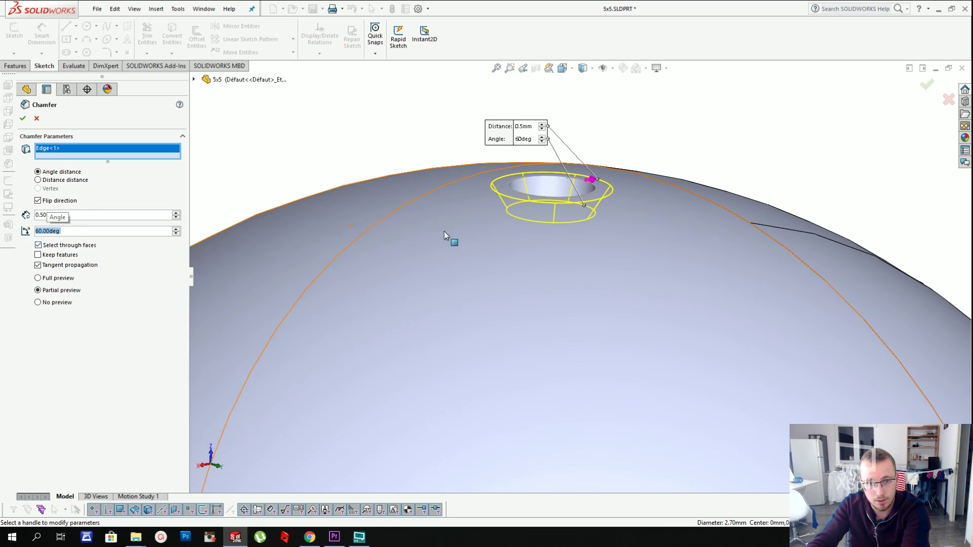
- Add the outer edges of the other five holes around the sphere to the chamfer and create it
scroll(516, 219, "up", 5)
scroll(656, 329, "up", 3)
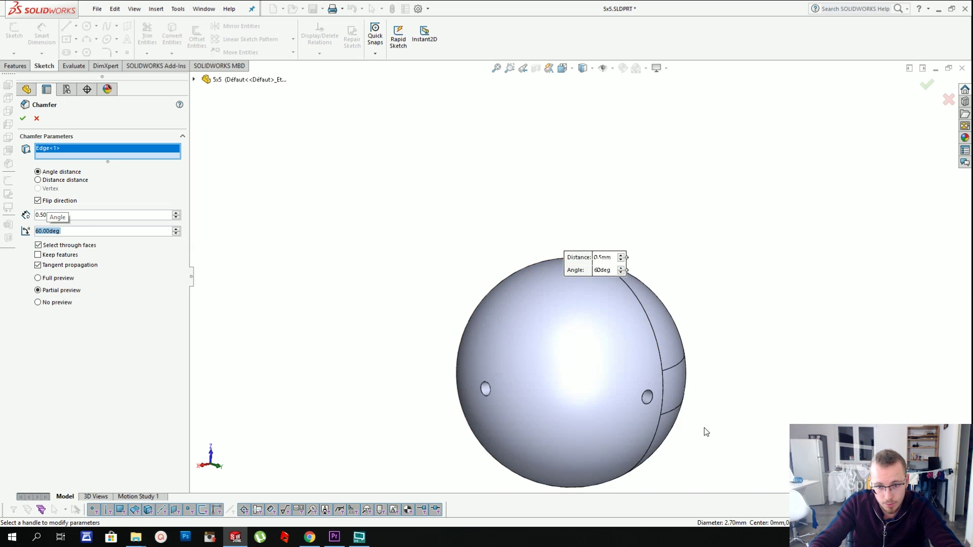
scroll(706, 430, "down", 3)
left_click(591, 349)
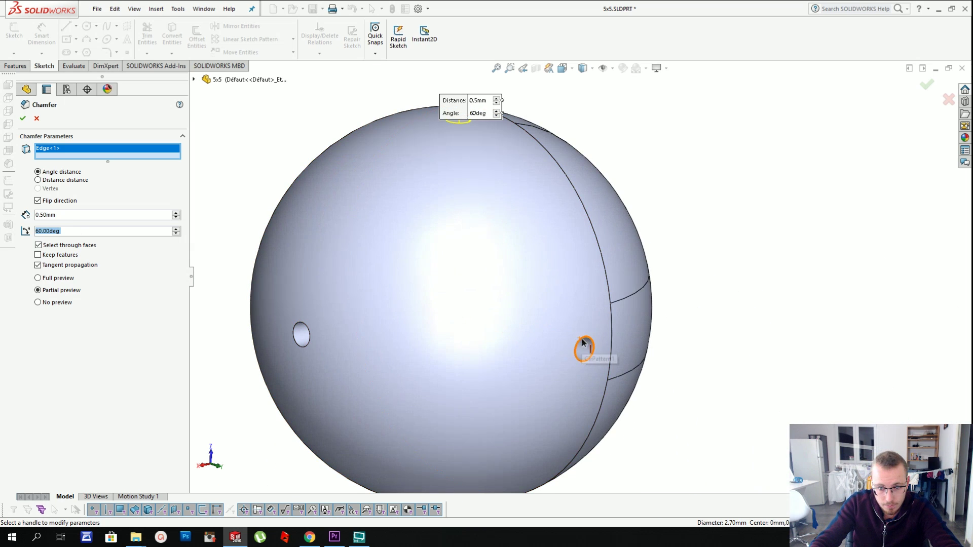
left_click(306, 327)
scroll(624, 285, "up", 3)
middle_click_drag(625, 284, 541, 326)
left_click(556, 281)
left_click(577, 276)
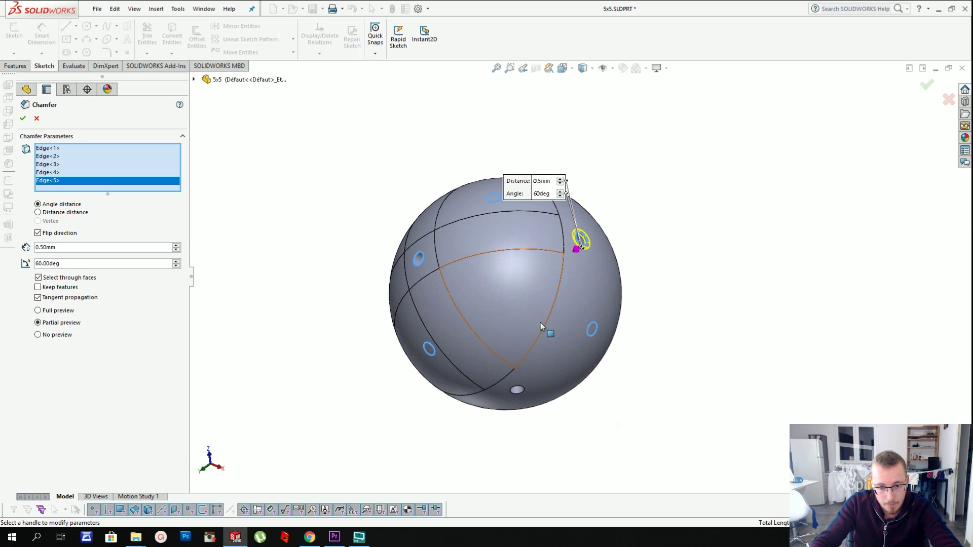
left_click(517, 391)
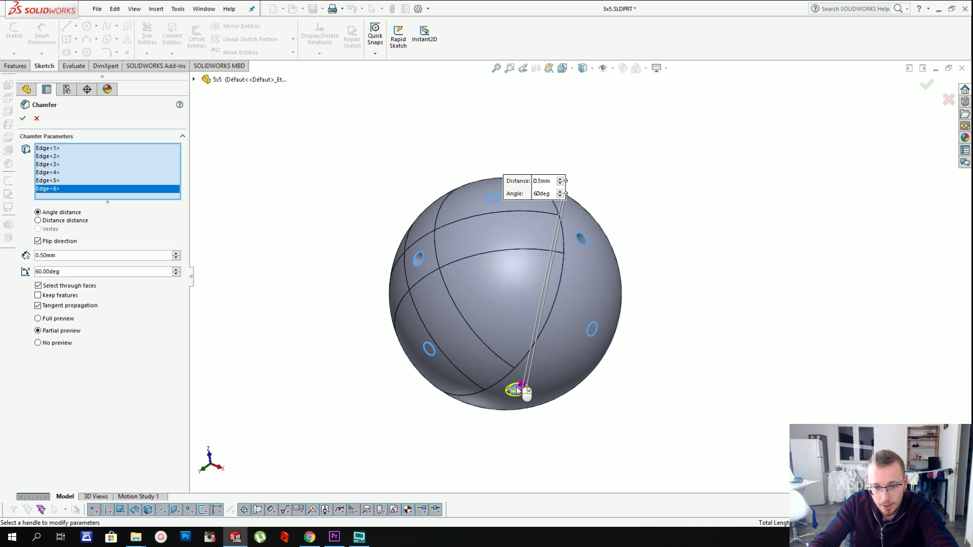
key("Return")
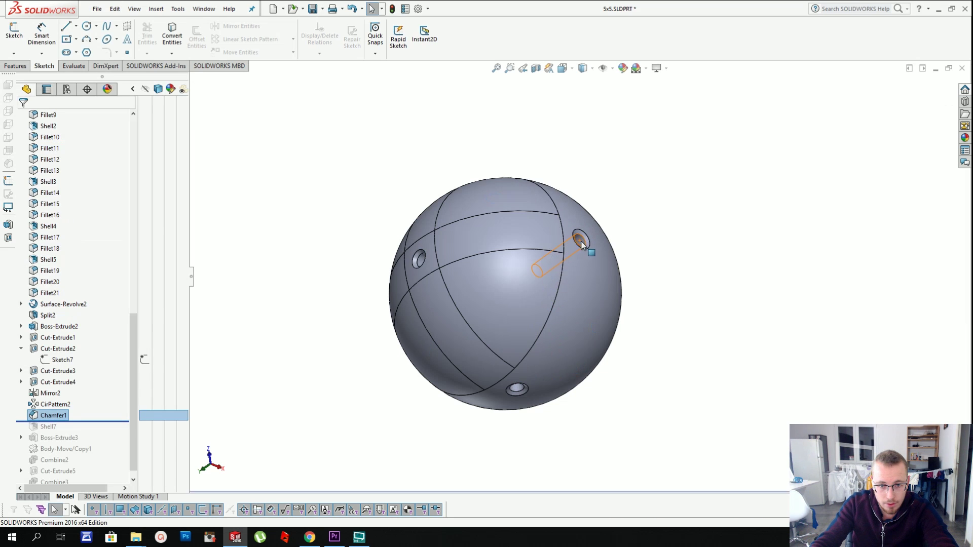
- Check the chamfered holes around the sphere and roll the model history forward to the last feature, Combine3
scroll(565, 249, "down", 4)
middle_click_drag(567, 254, 513, 143)
scroll(528, 249, "up", 5)
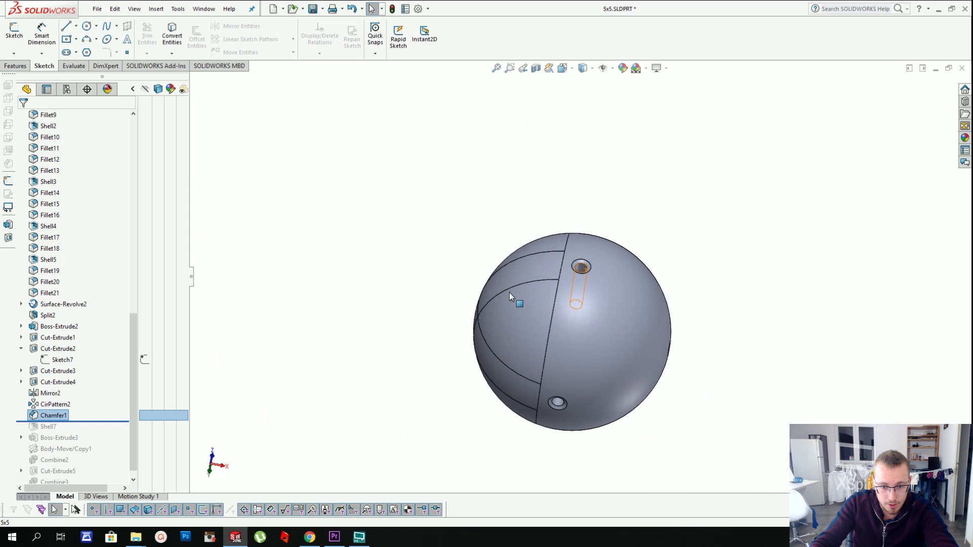
middle_click_drag(509, 293, 778, 238)
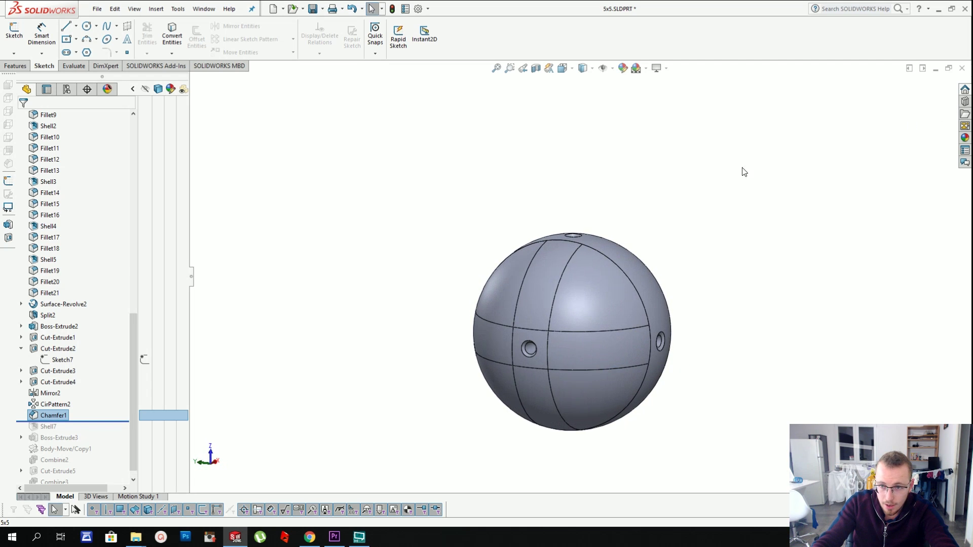
scroll(88, 429, "down", 1)
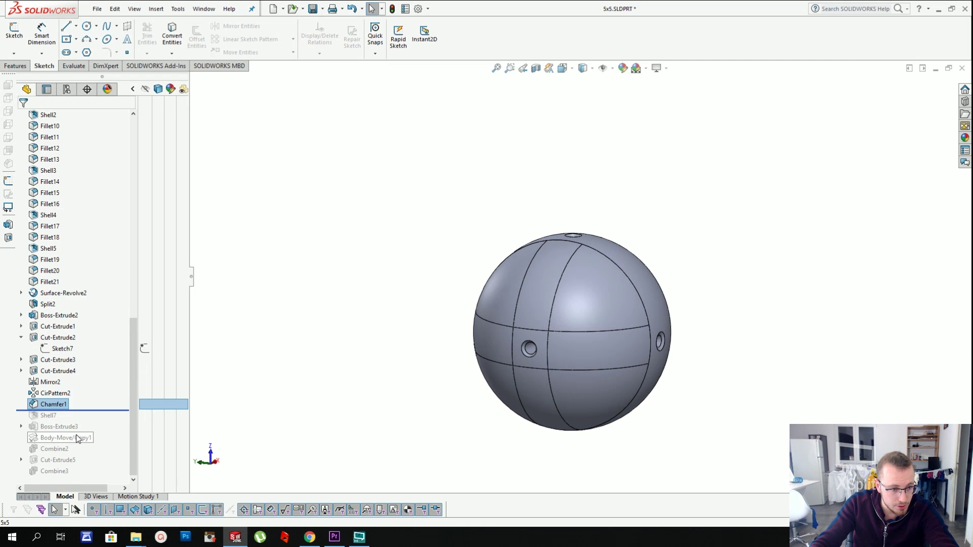
right_click(57, 472)
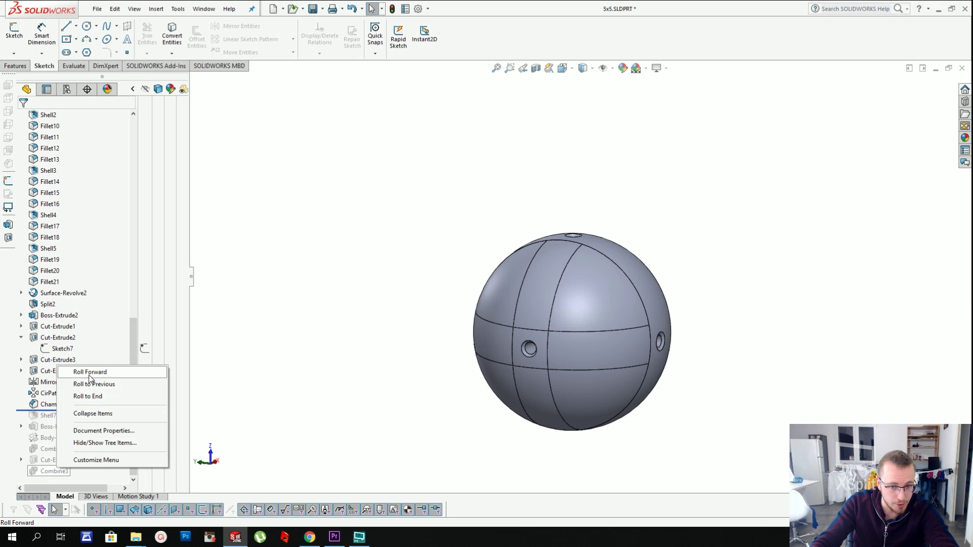
left_click(90, 375)
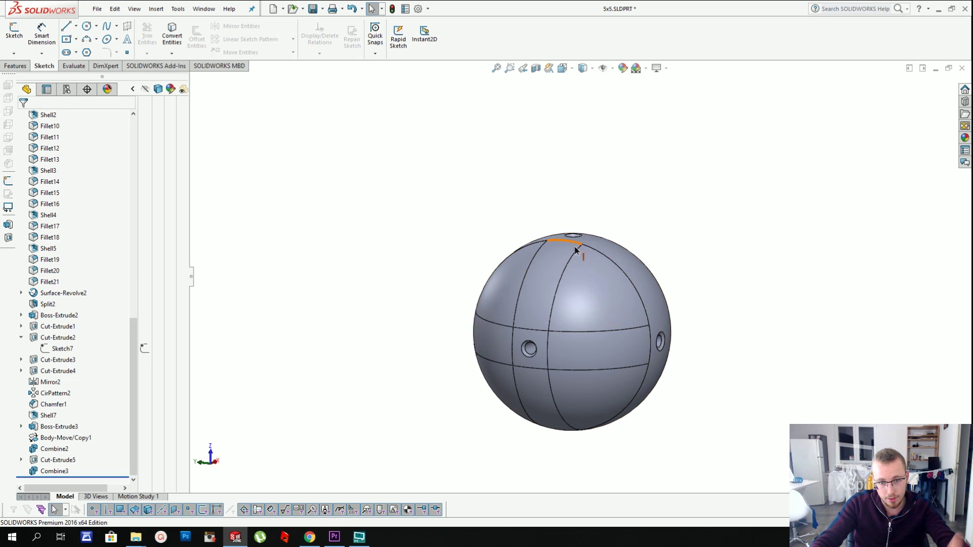
- Section the rebuilt sphere along Plan de face with a 0 mm offset
scroll(578, 284, "down", 3)
mouse_move(587, 250)
middle_mouse_down()
mouse_move(567, 403)
mouse_move(574, 258)
middle_mouse_up()
scroll(578, 270, "up", 6)
middle_click_drag(581, 335, 585, 309)
left_click(536, 68)
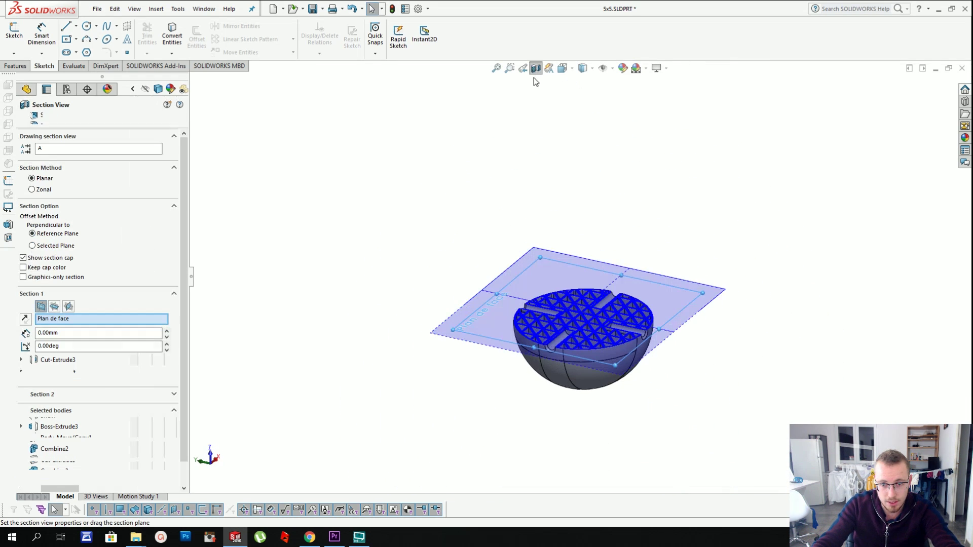
key("Return")
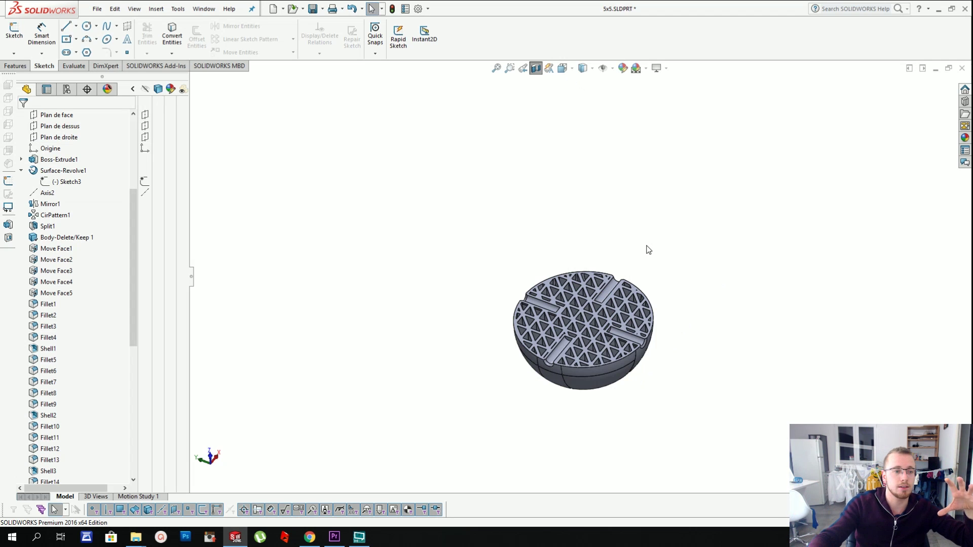
- Examine the triangular lattice and the chamfered channels in the sectioned sphere, and turn the section view off
scroll(104, 336, "down", 9)
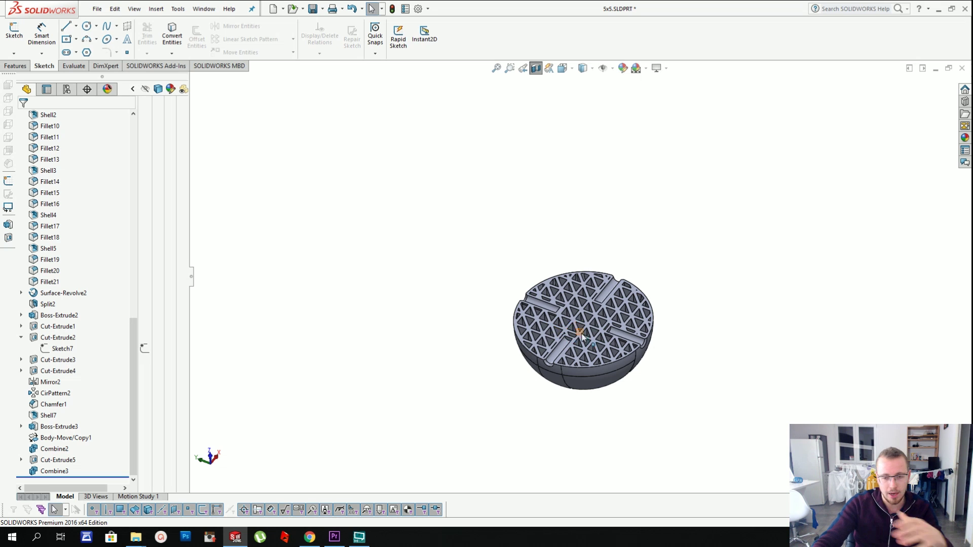
key("f")
scroll(593, 210, "down", 2)
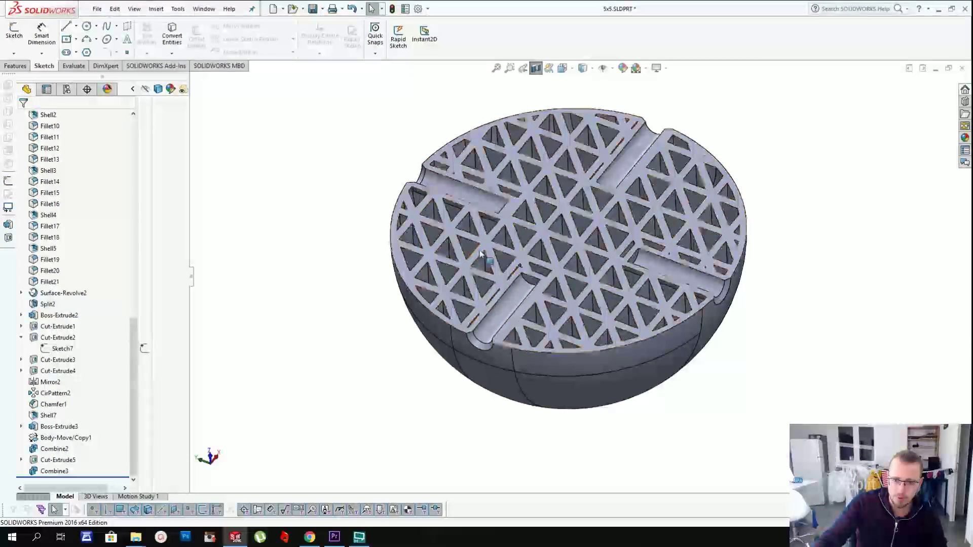
left_click(537, 68)
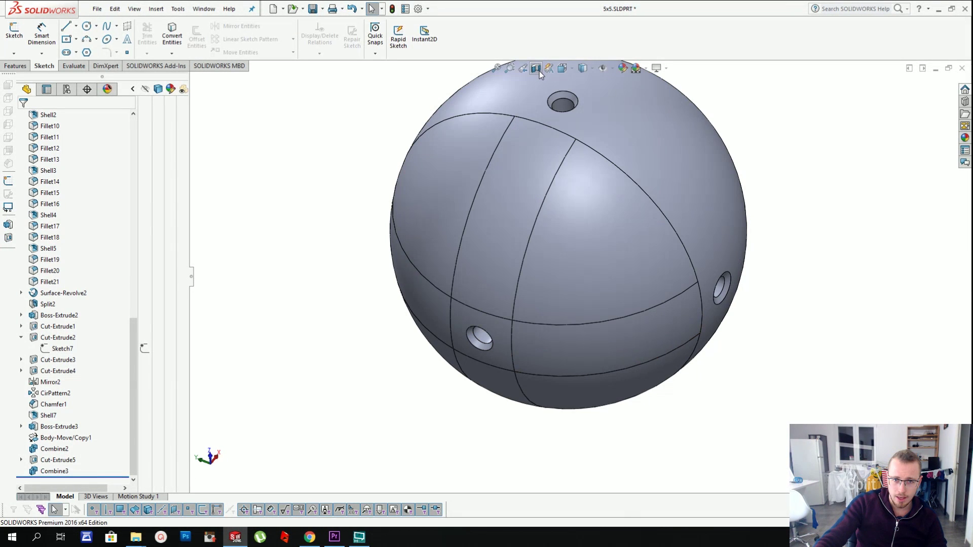
- Show all hidden solid bodies of the 5x5 part together
scroll(586, 159, "down", 5)
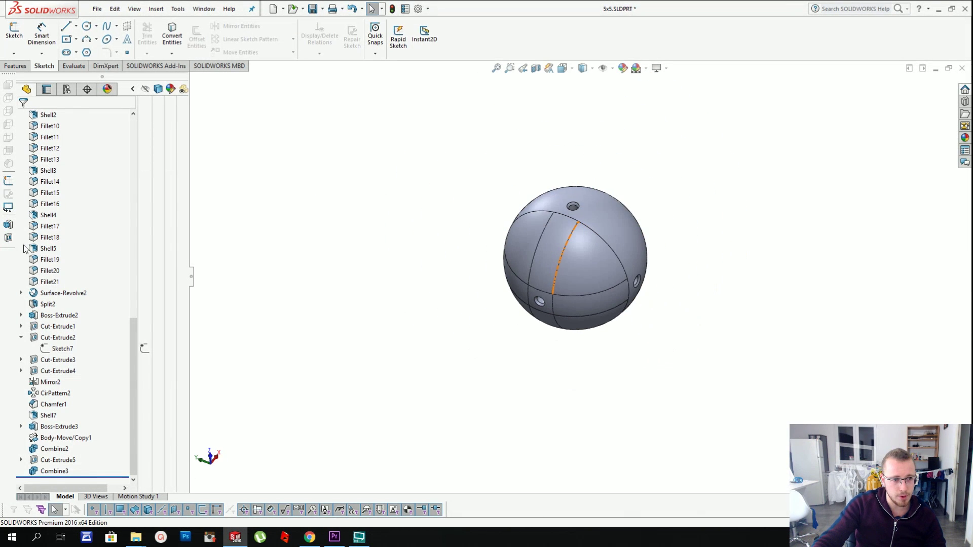
scroll(111, 192, "up", 10)
left_click(57, 174)
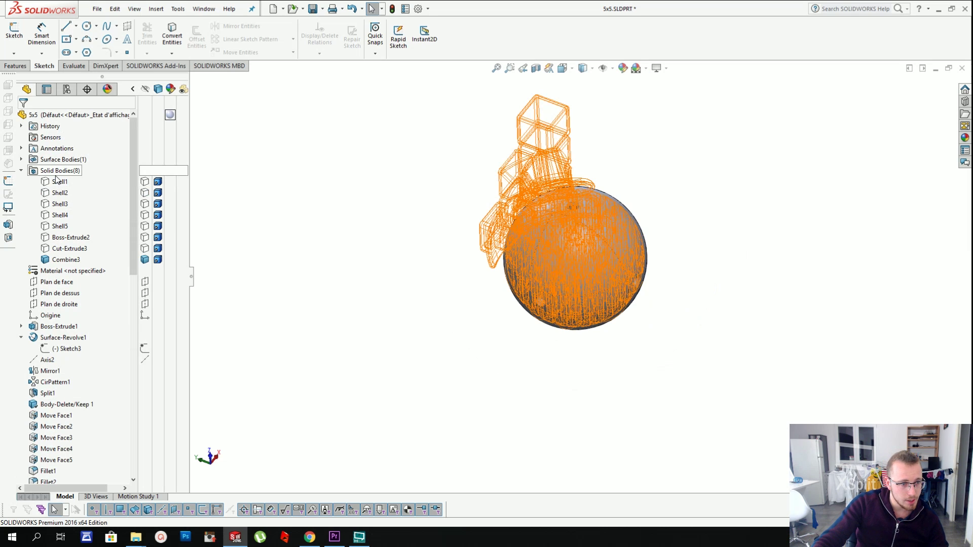
right_click(57, 176)
left_click(59, 176)
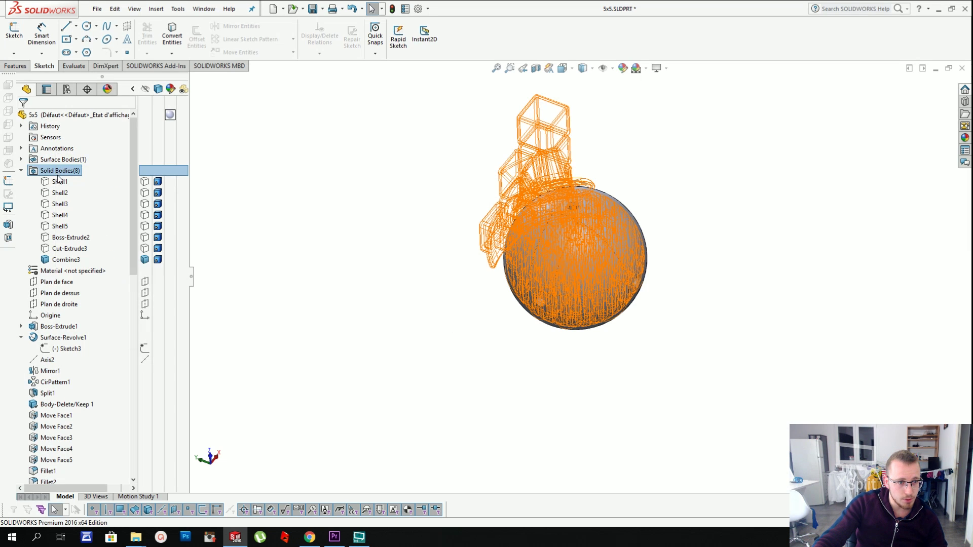
right_click(60, 175)
left_click(66, 161)
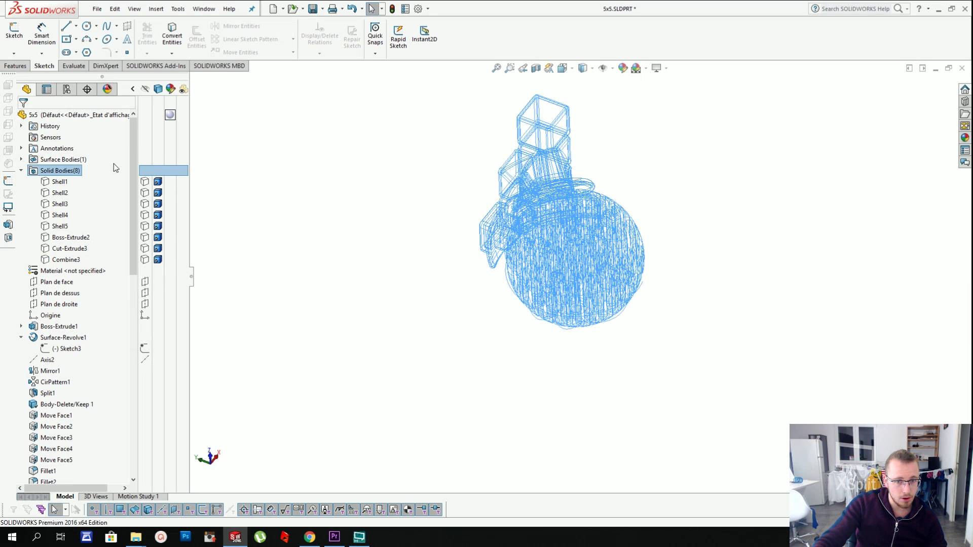
left_click(352, 165)
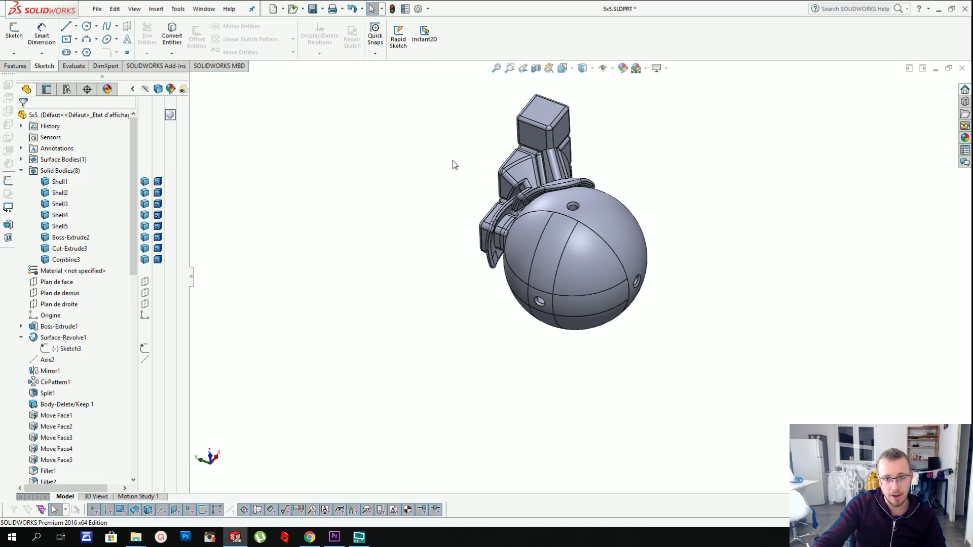
- Examine the cube-shaped pieces sitting around the sphere from several angles and distances
middle_click_drag(454, 164, 590, 238)
scroll(593, 249, "down", 3)
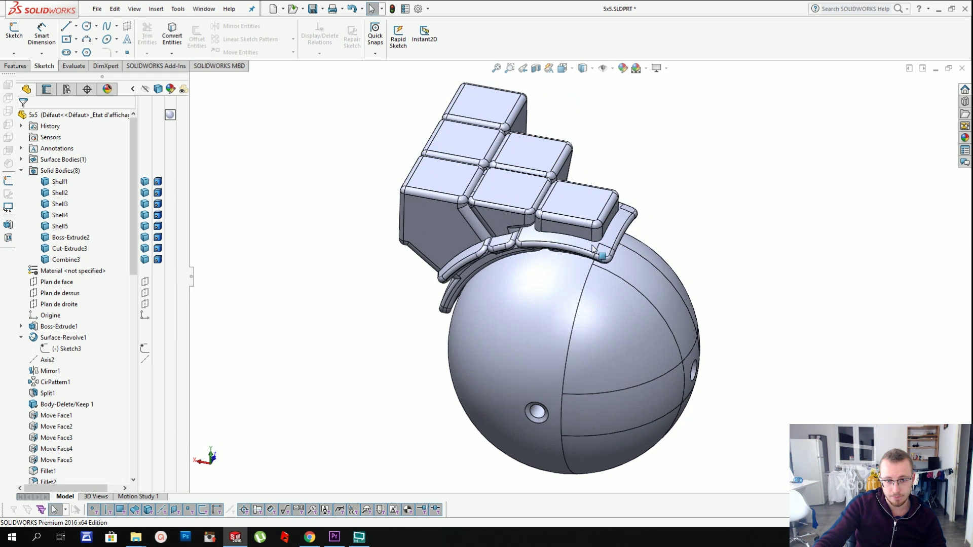
scroll(583, 229, "up", 2)
scroll(596, 198, "down", 2)
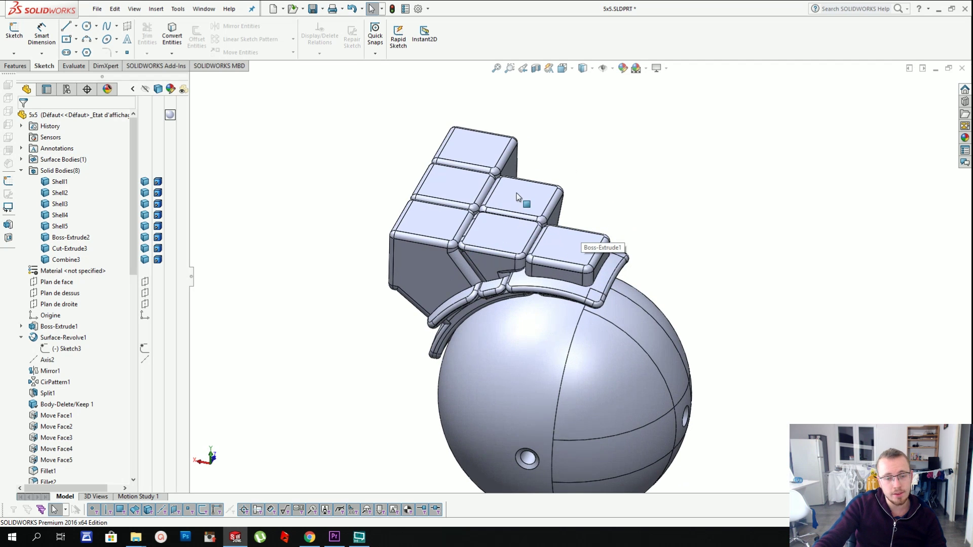
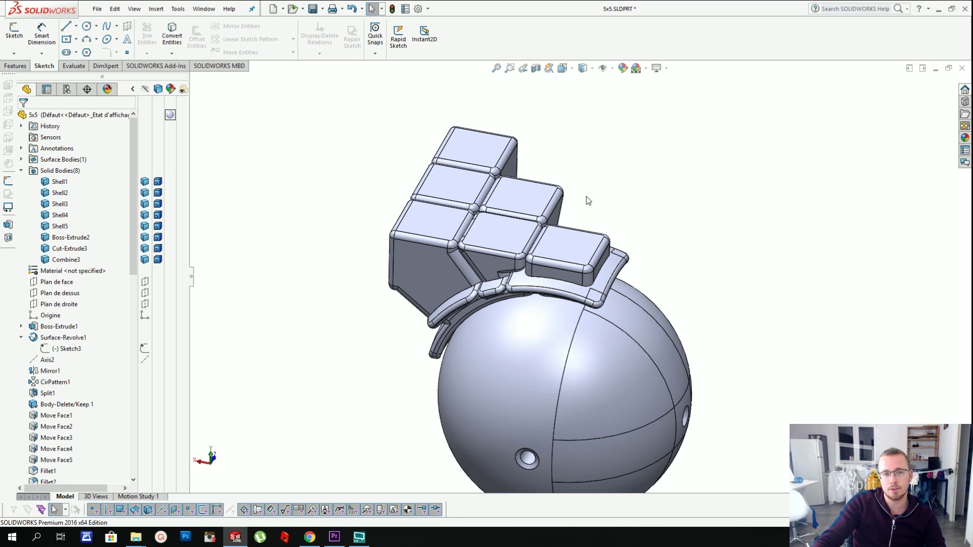
scroll(538, 199, "up", 2)
scroll(574, 313, "down", 3)
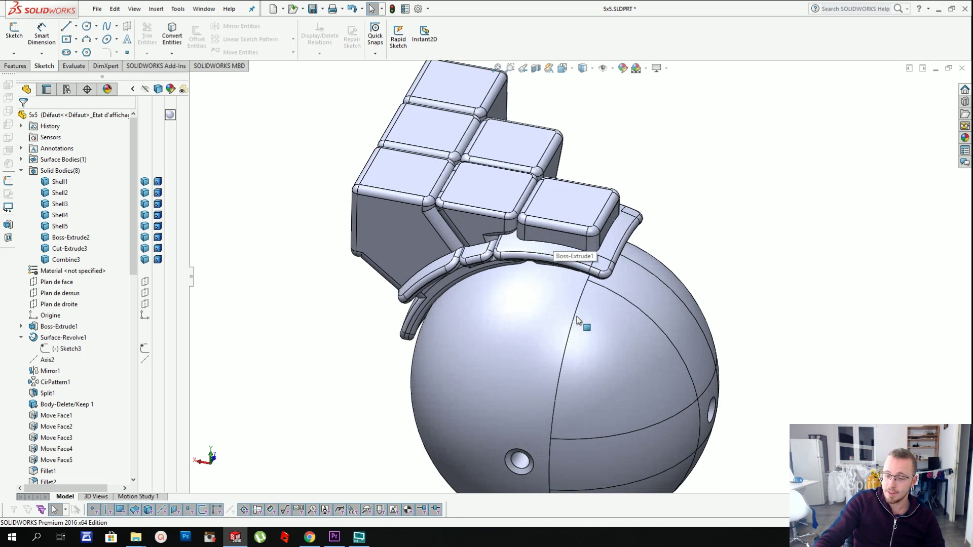
scroll(562, 274, "up", 3)
scroll(614, 355, "down", 2)
scroll(588, 157, "up", 3)
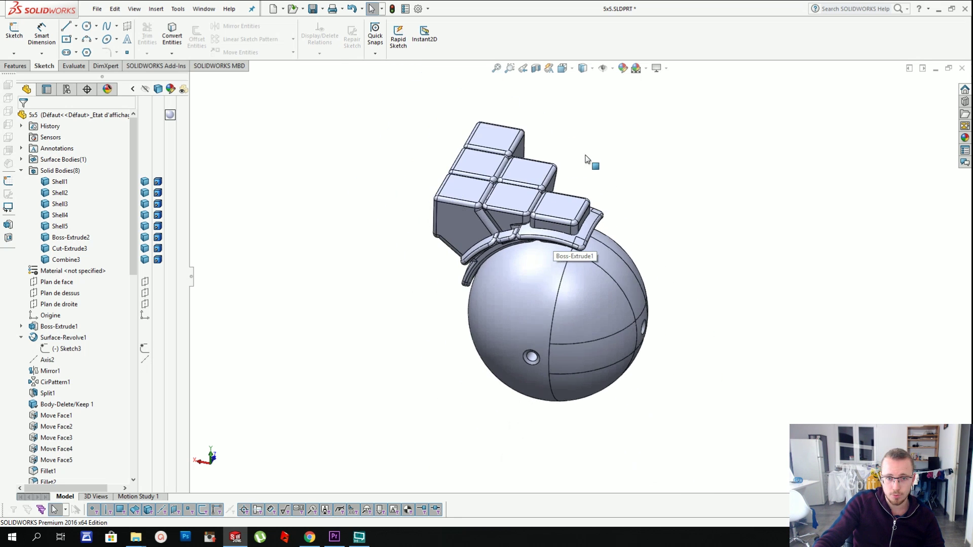
middle_click_drag(587, 159, 594, 187)
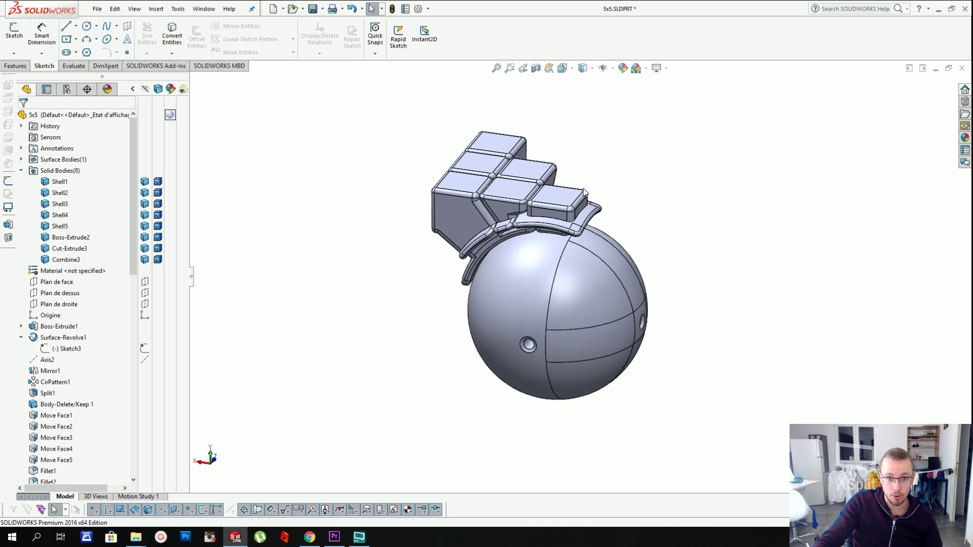
scroll(626, 223, "down", 2)
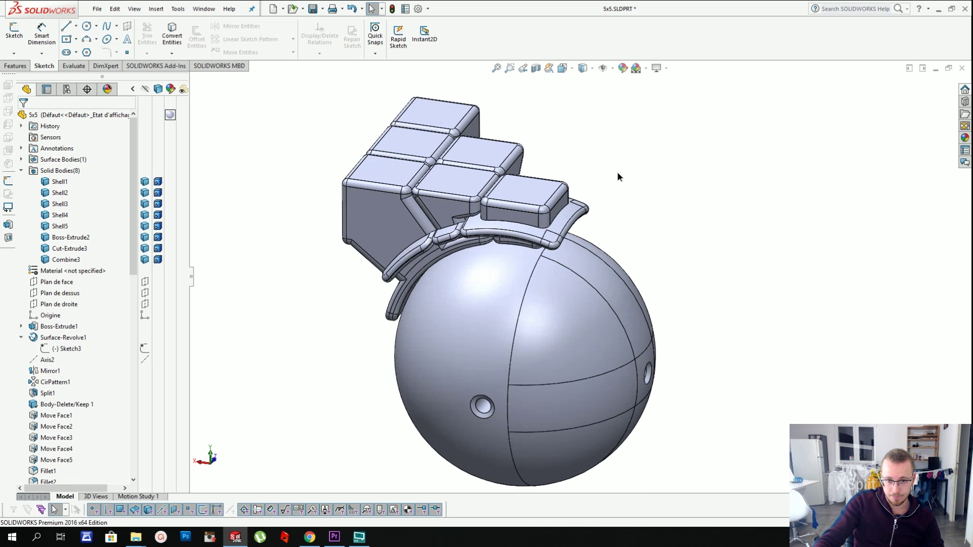
middle_click_drag(618, 177, 576, 224)
scroll(520, 246, "down", 2)
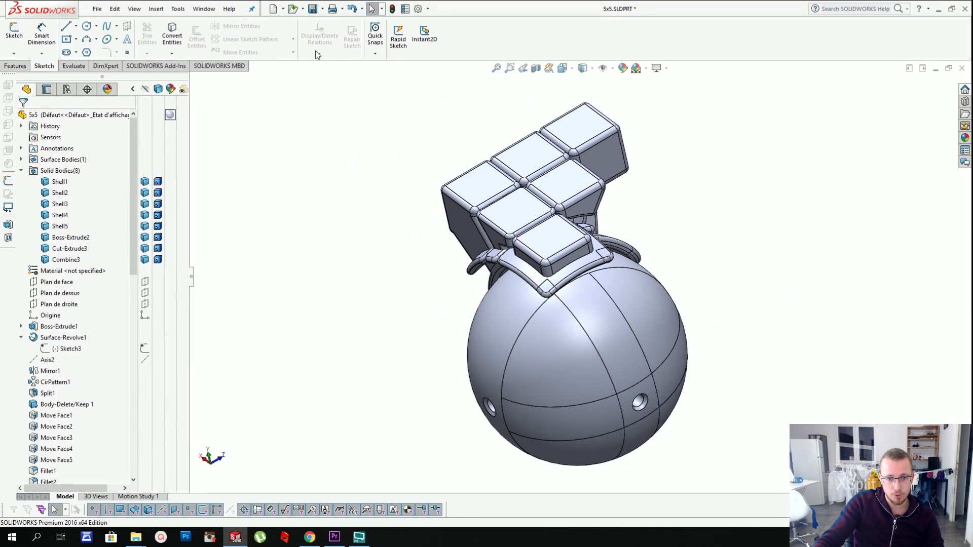
- Remove the Shell3 corner piece with a Delete/Keep Body feature set to delete bodies
left_click(156, 9)
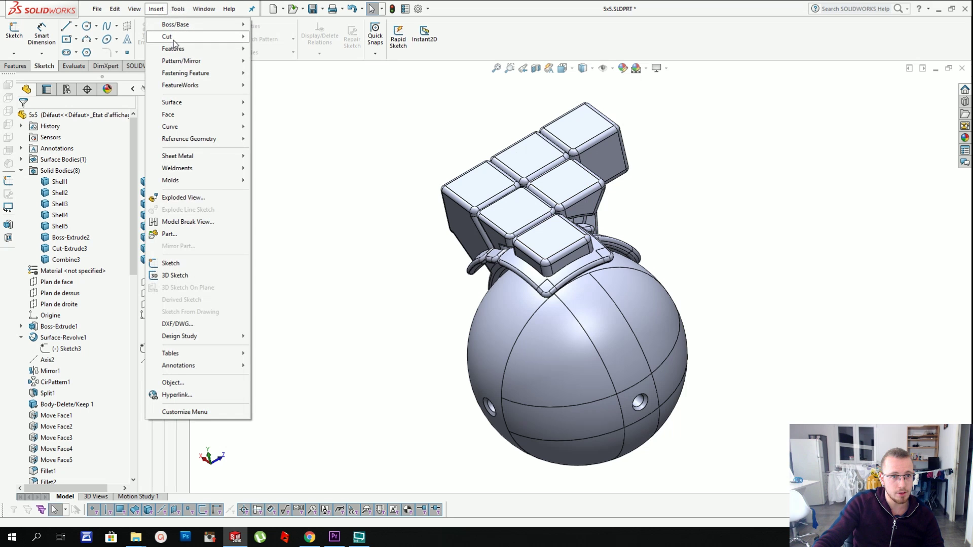
mouse_move(175, 49)
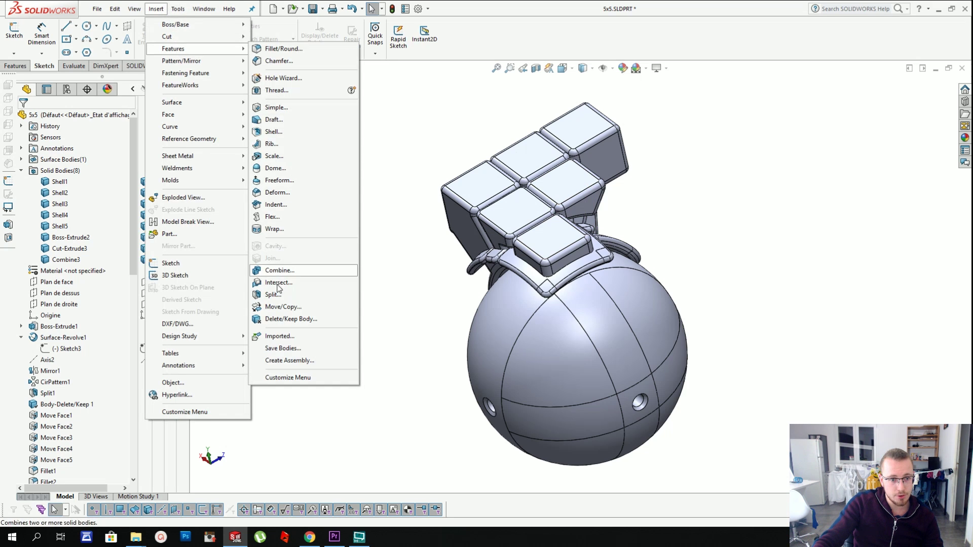
left_click(275, 320)
left_click(474, 181)
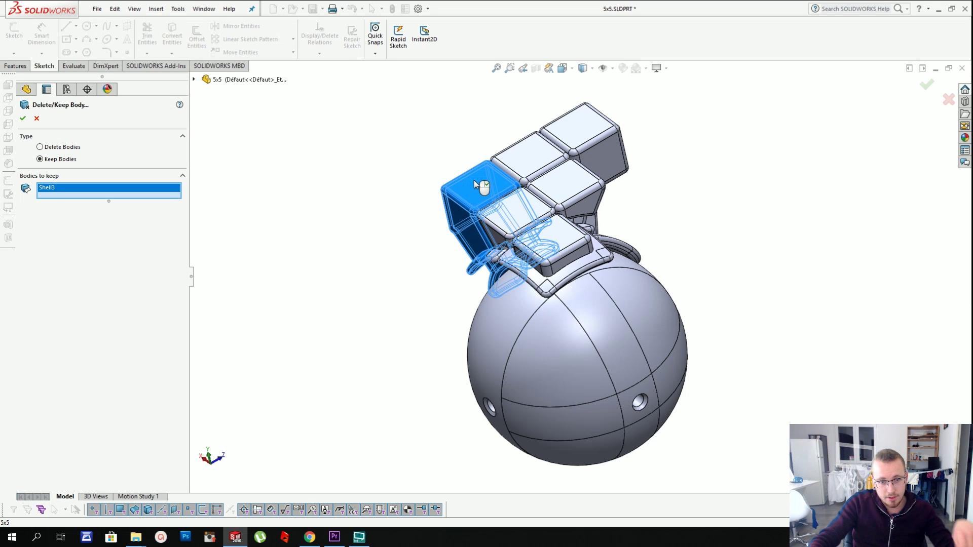
left_click(72, 147)
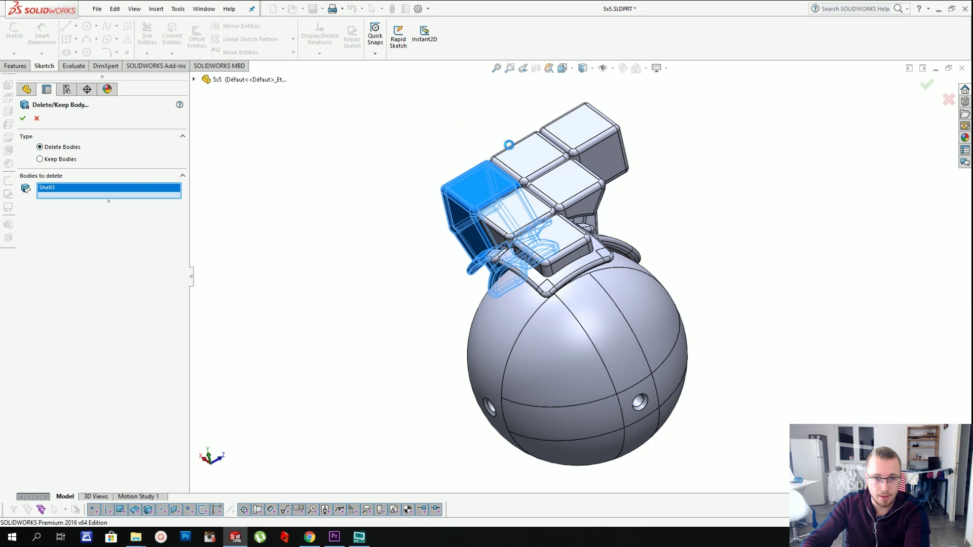
key("Return")
- Delete the bodies Shell2, Shell1, Shell4 and Shell5, each with its own Delete Body feature
left_click(524, 156)
right_click(524, 156)
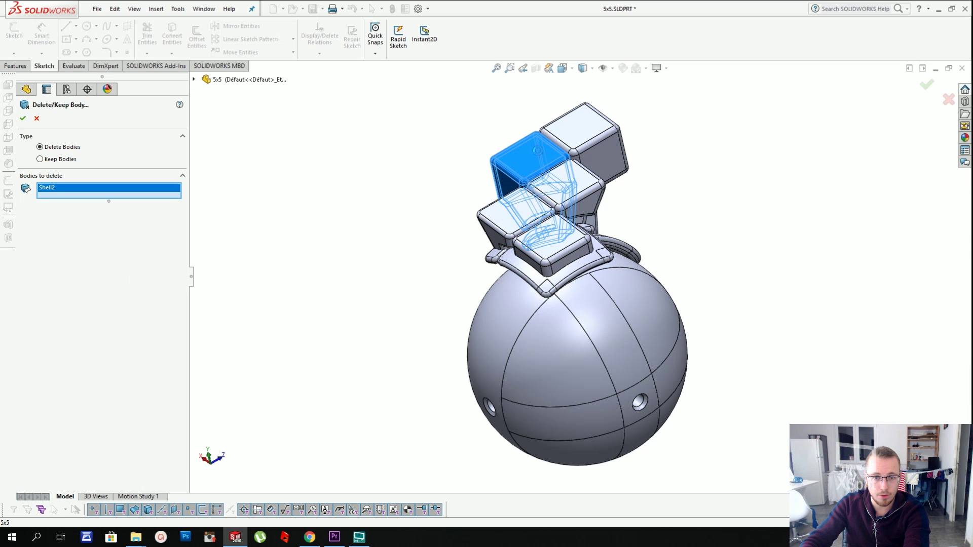
key("Return")
left_click(571, 174)
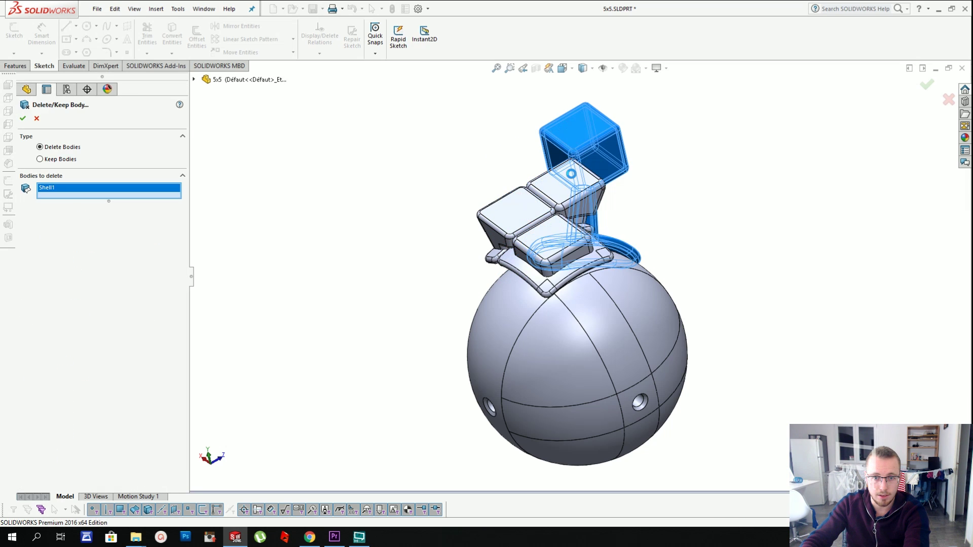
left_click(561, 198)
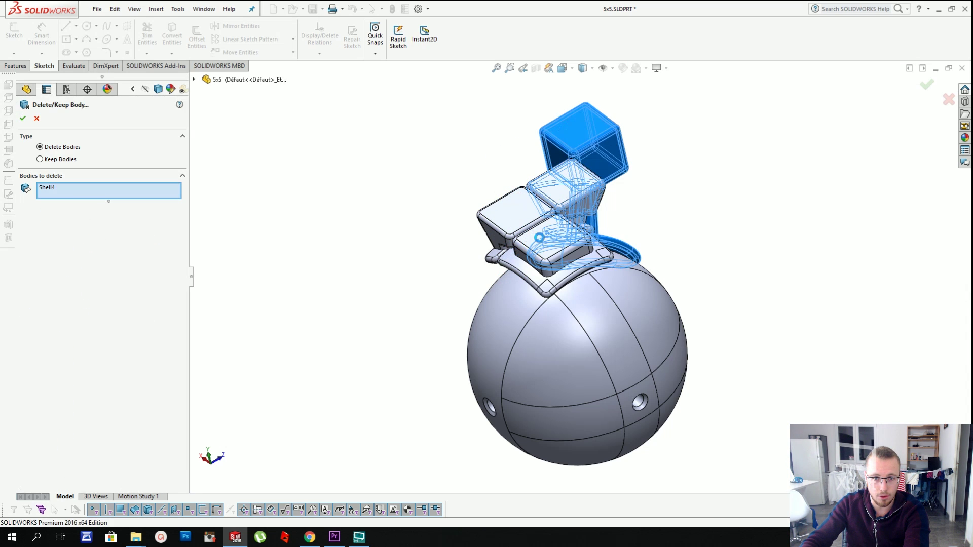
left_click(552, 245)
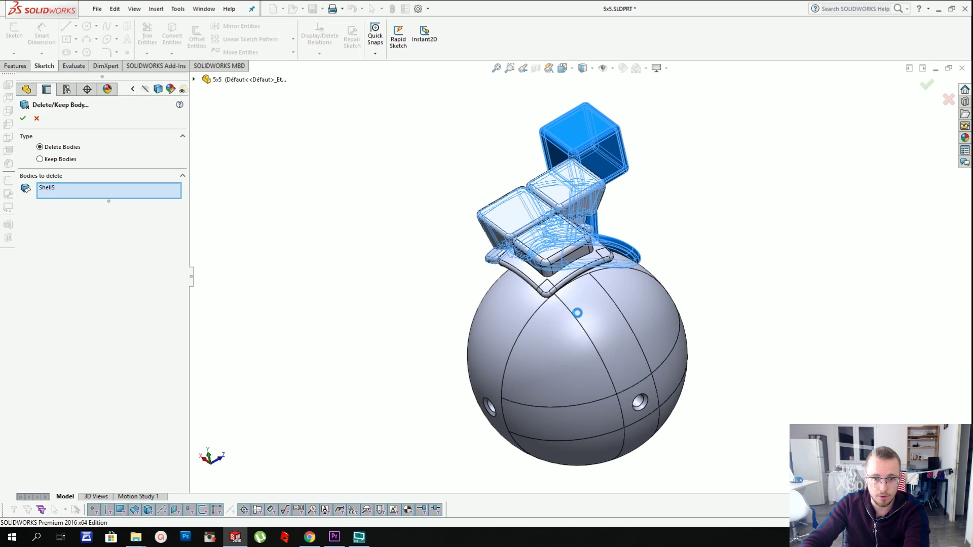
key("Return")
- Delete the remaining centre cap, sphere and Cut-Extrude3 bodies, each with its own Delete Body feature
left_click(578, 313)
key("Return")
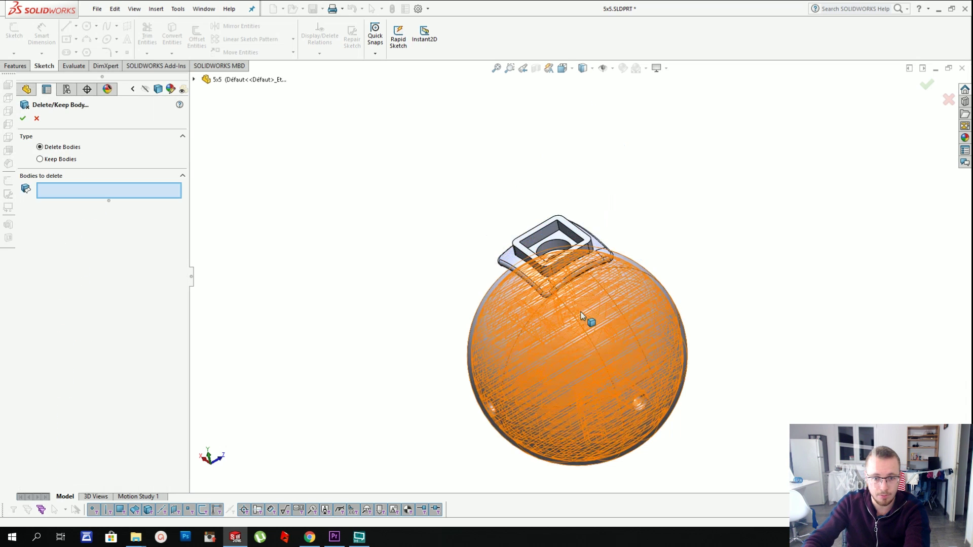
left_click(585, 320)
key("Return")
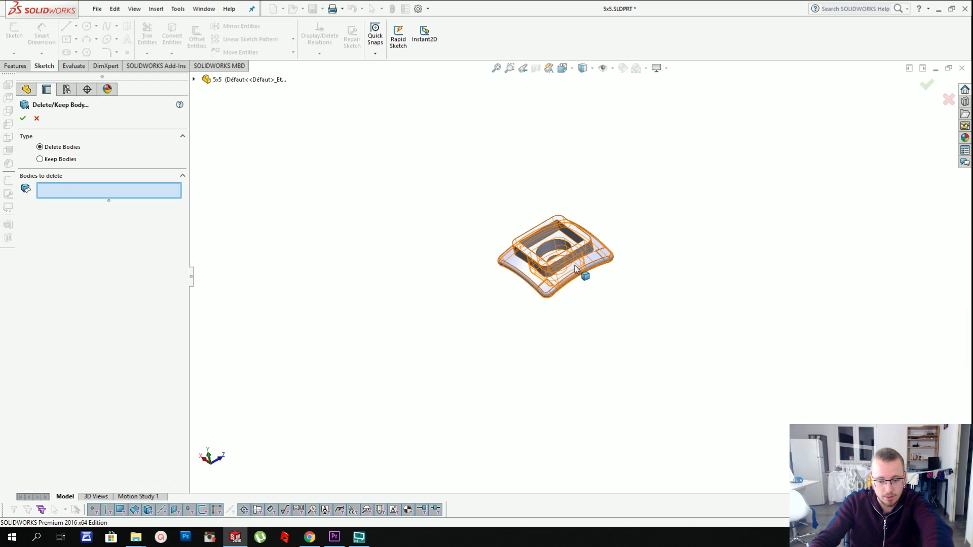
left_click(579, 273)
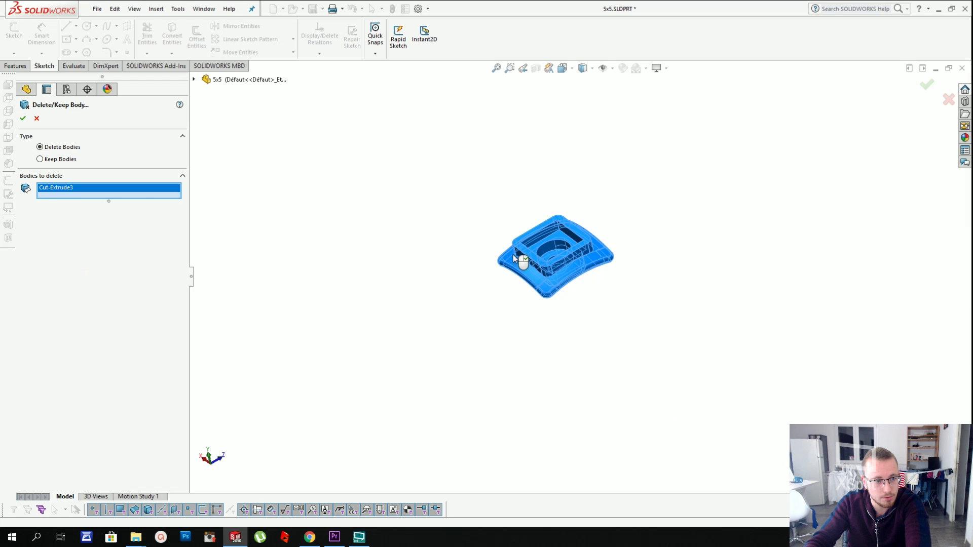
key("Return")
- Suppress the Body-Delete/Keep 2 feature to bring back only the Shell3 corner piece
scroll(59, 397, "down", 3)
scroll(60, 397, "down", 10)
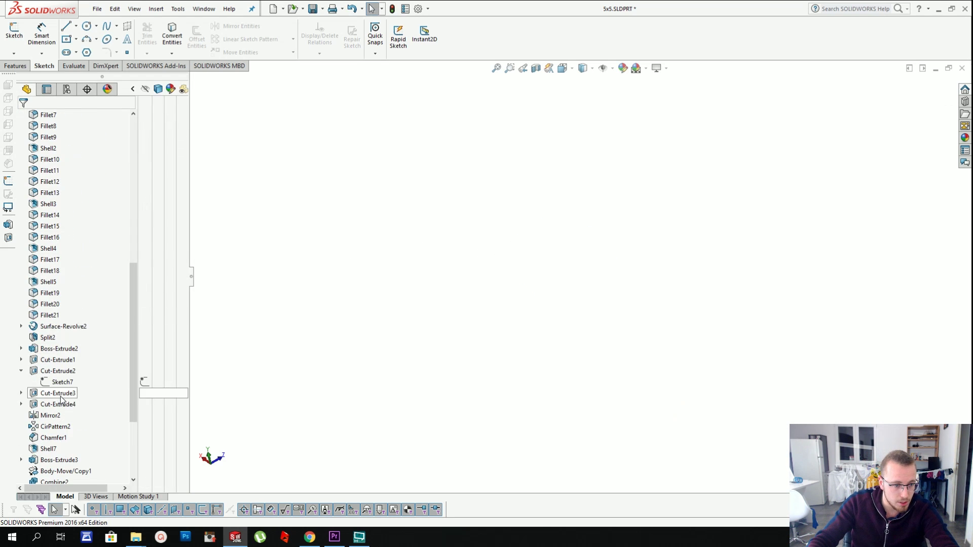
left_click_drag(117, 390, 65, 474)
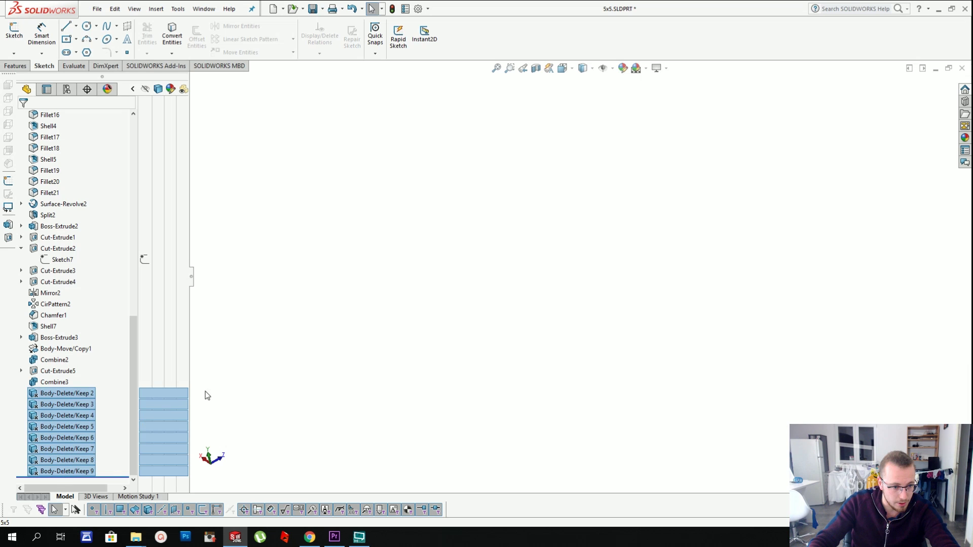
left_click(295, 393)
right_click(61, 399)
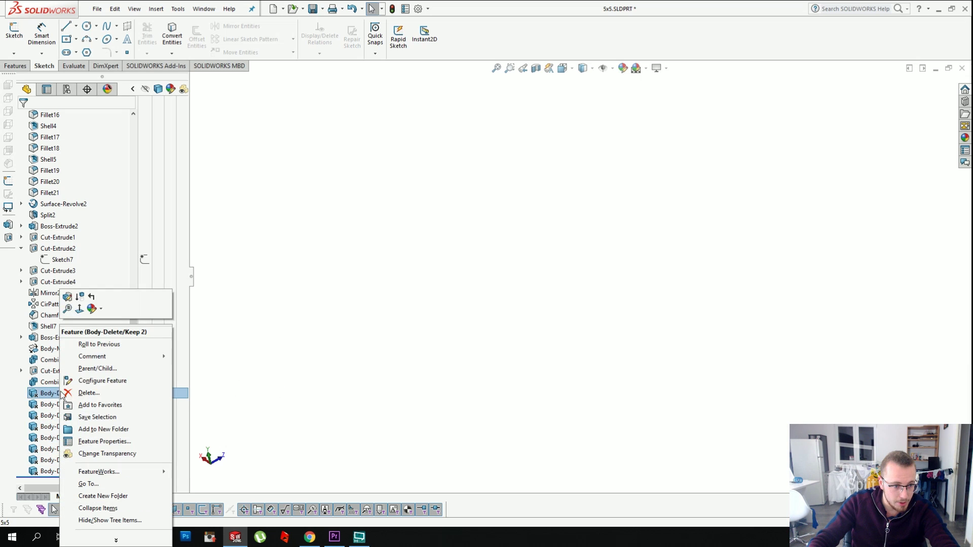
left_click(80, 308)
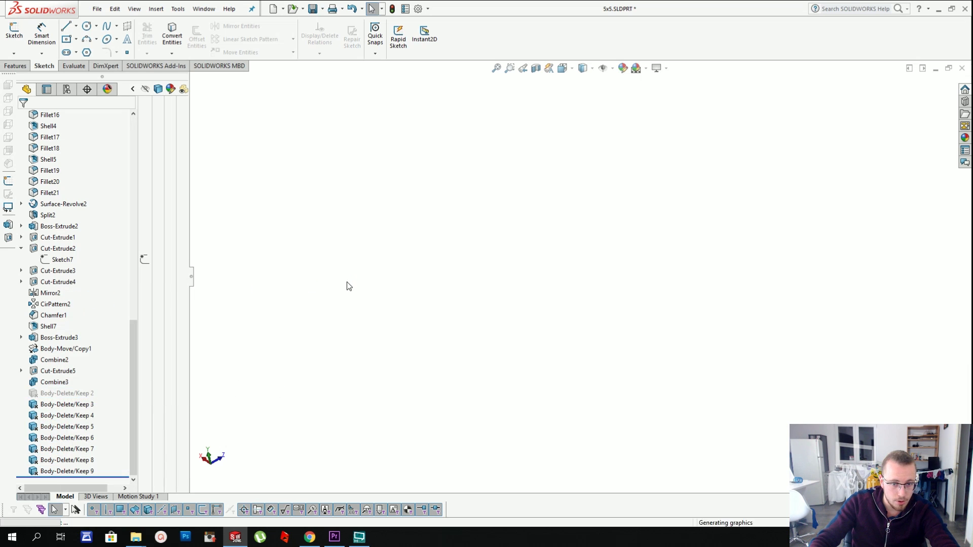
middle_click_drag(550, 197, 508, 158)
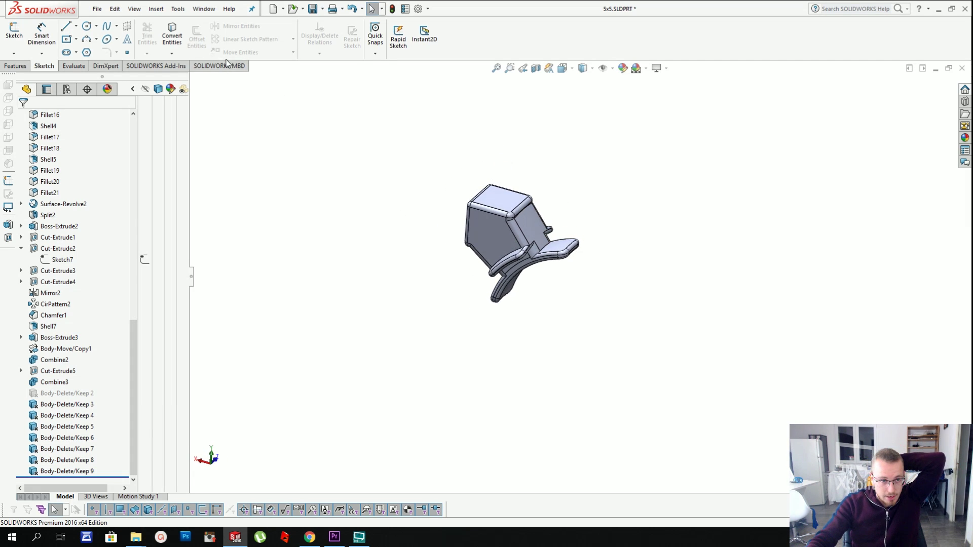
left_click(97, 8)
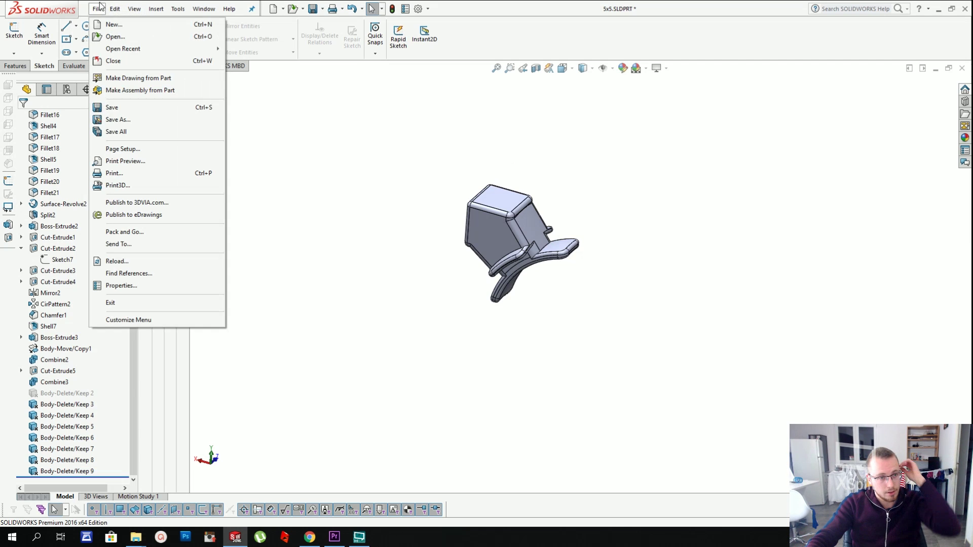
mouse_move(115, 9)
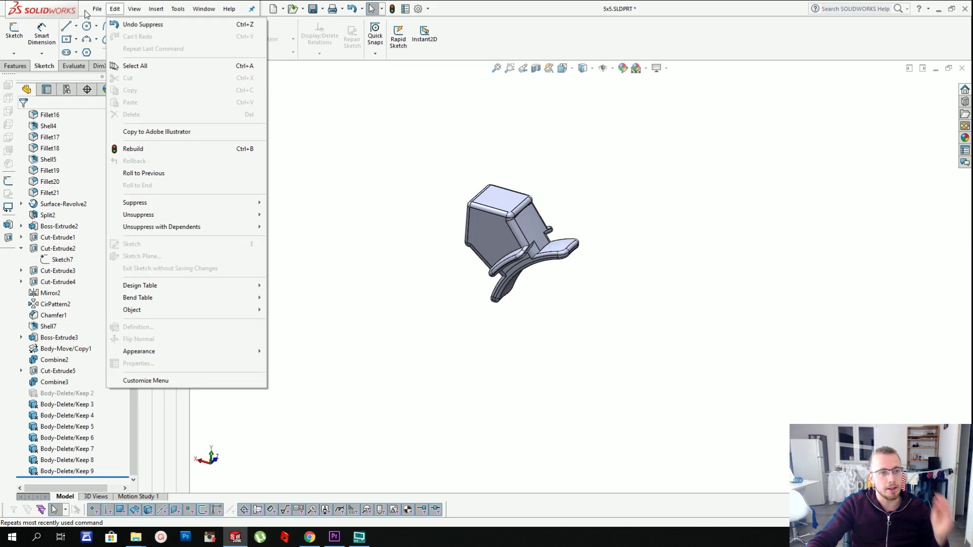
left_click(265, 404)
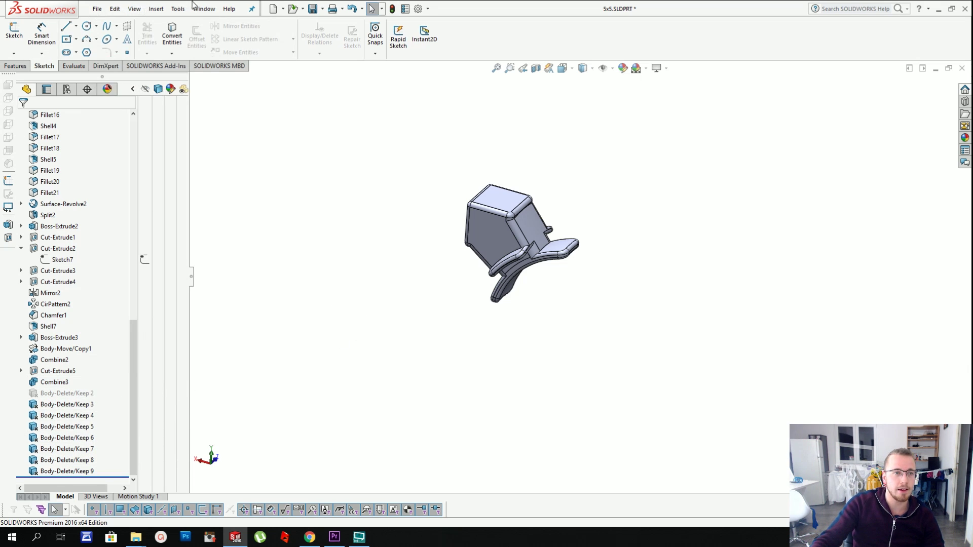
- Save the part under its existing file name, 5x5.SLDPRT
left_click(101, 11)
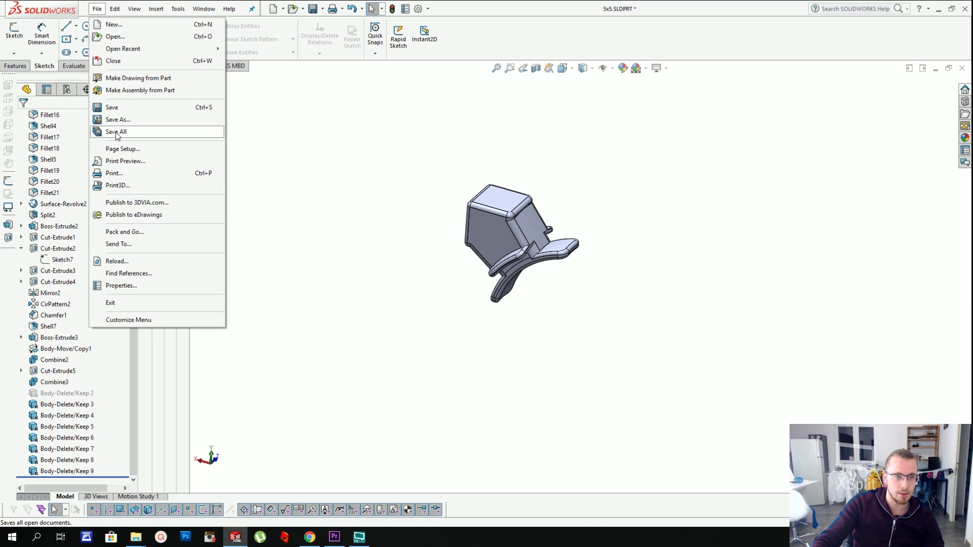
left_click(118, 119)
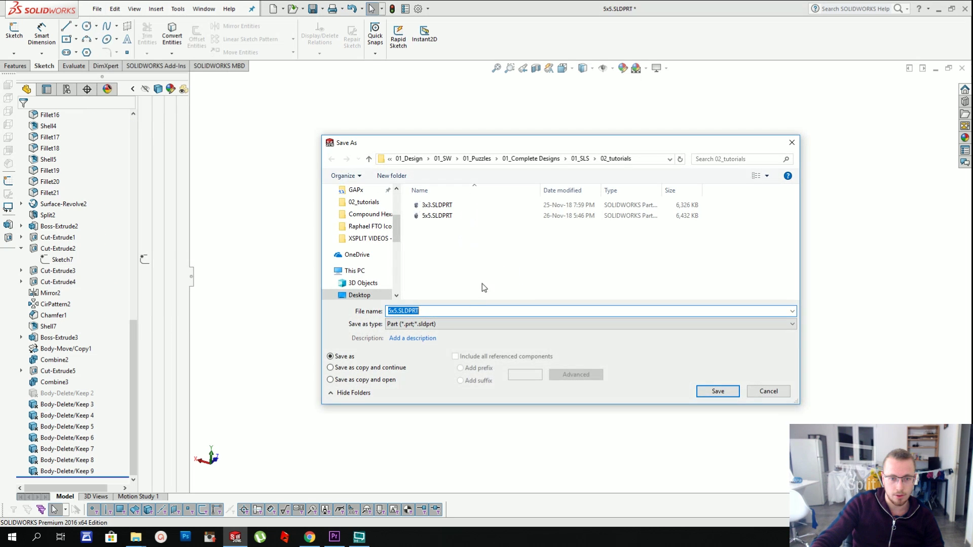
left_click(769, 392)
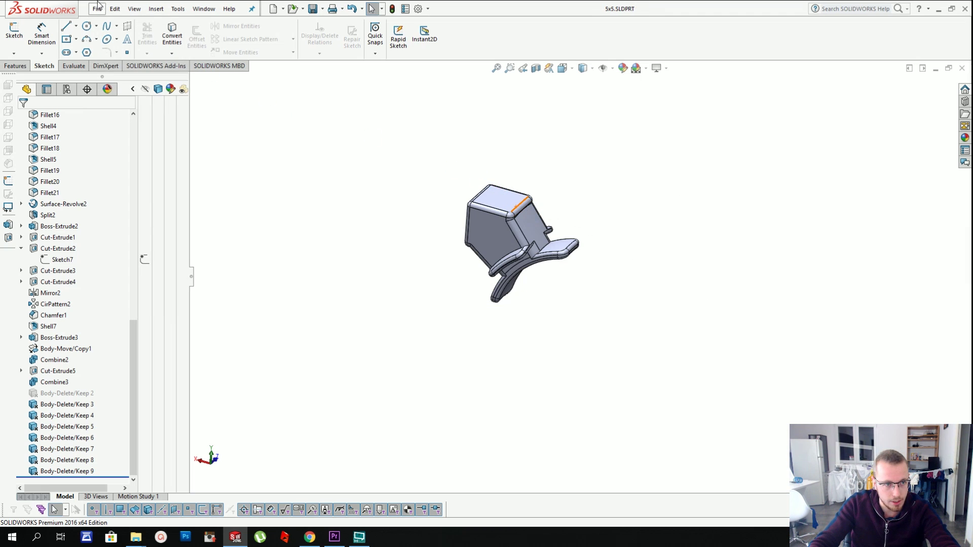
- Start saving the isolated corner piece as STL and create and open a new folder named 5x5 STL inside 02_tutorials
left_click(98, 10)
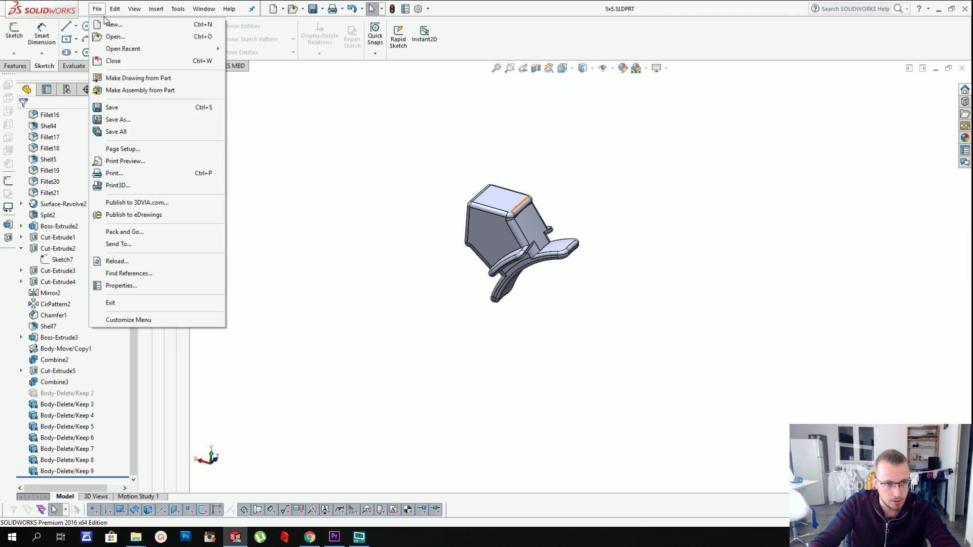
left_click(135, 117)
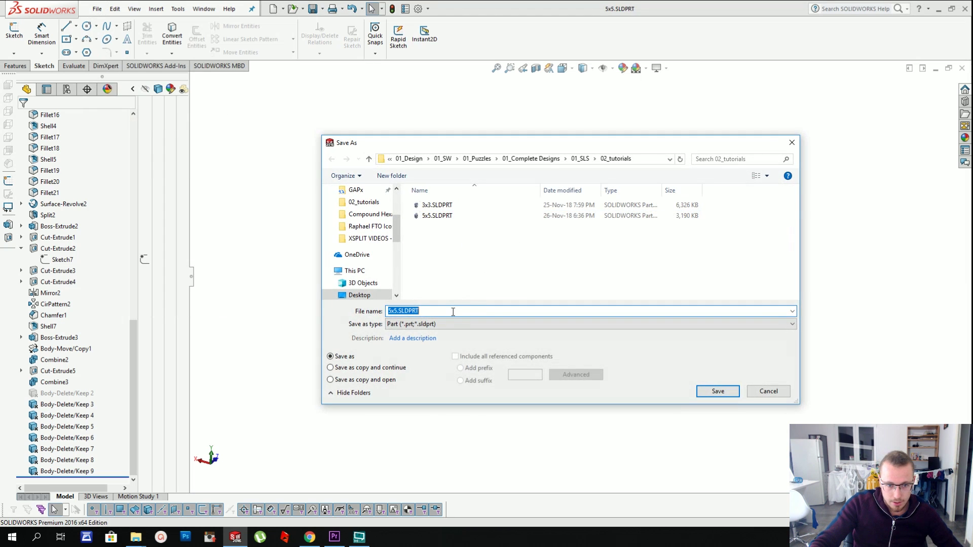
left_click(453, 325)
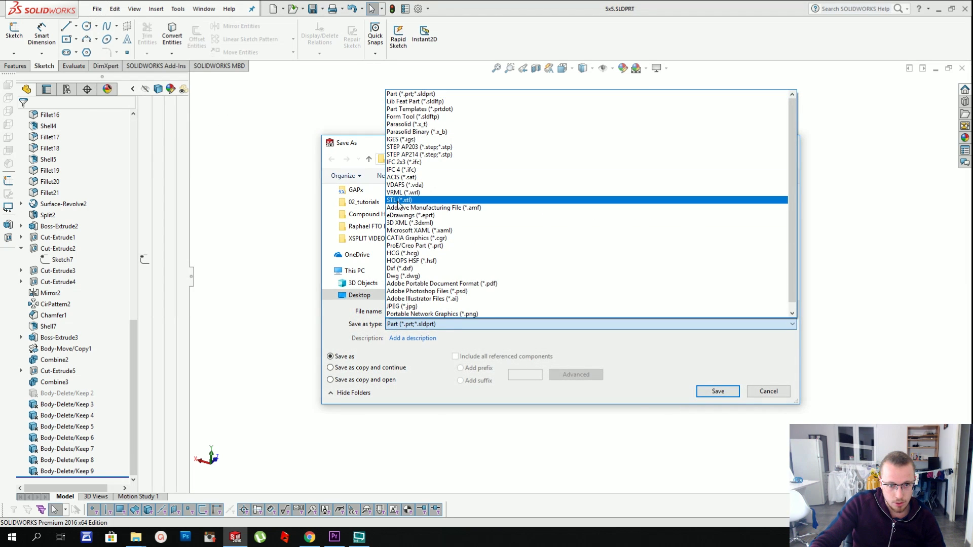
left_click(399, 200)
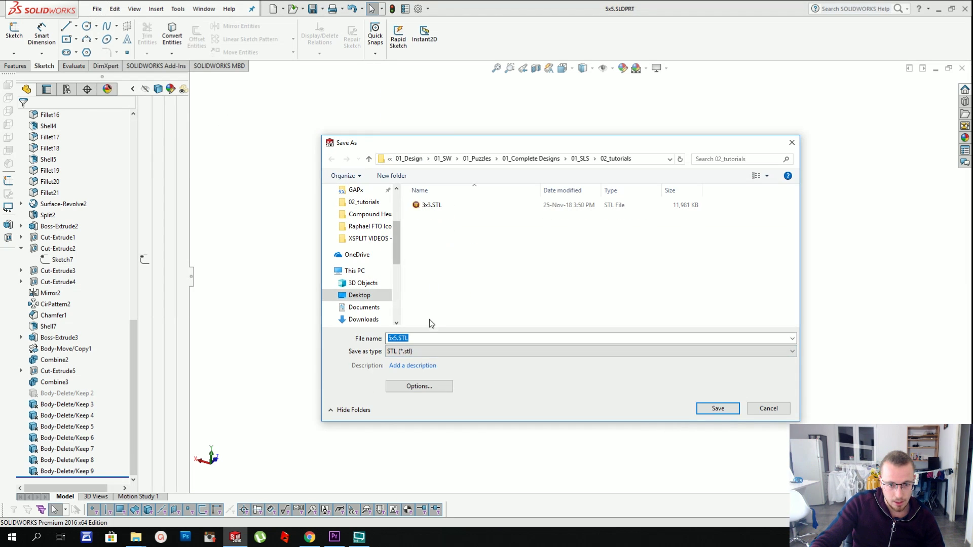
left_click(407, 176)
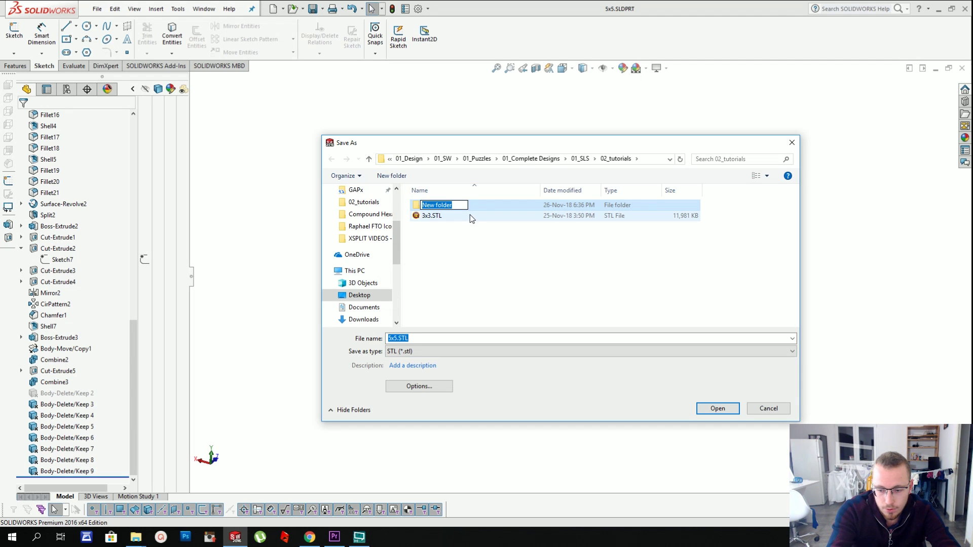
type("5x5 STL")
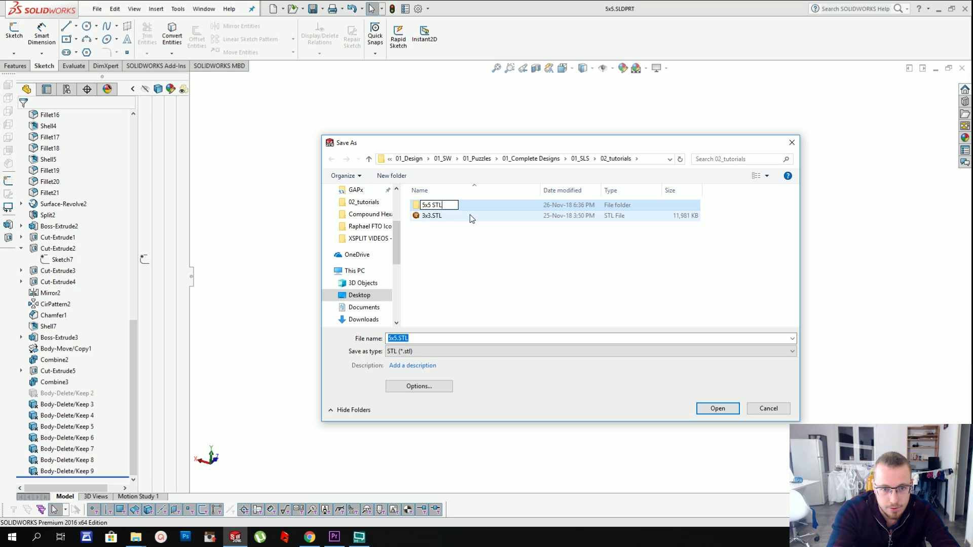
key("Return")
key("Return")
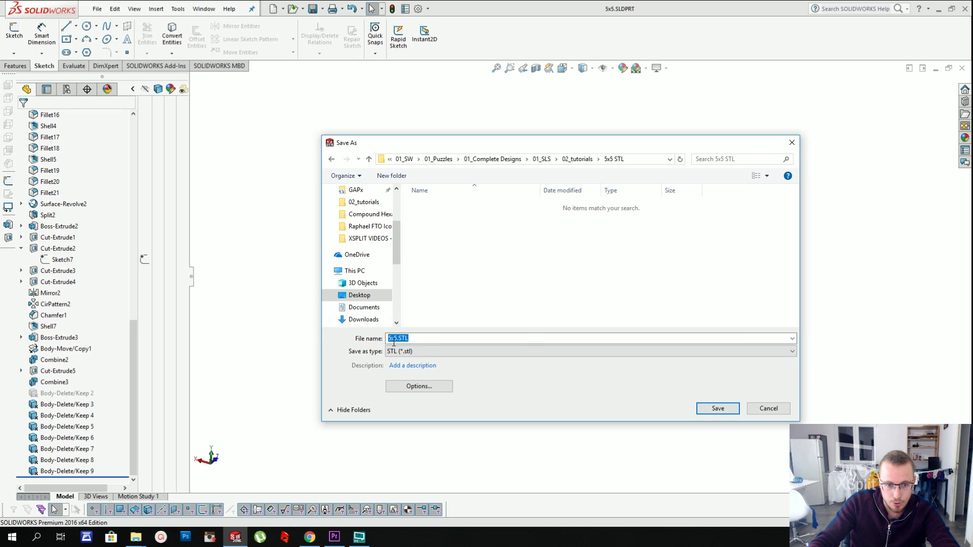
- Move and shrink the save dialog to uncover the model, and export the piece as 12.STL in the 5x5 STL folder
left_click_drag(454, 150, 348, 172)
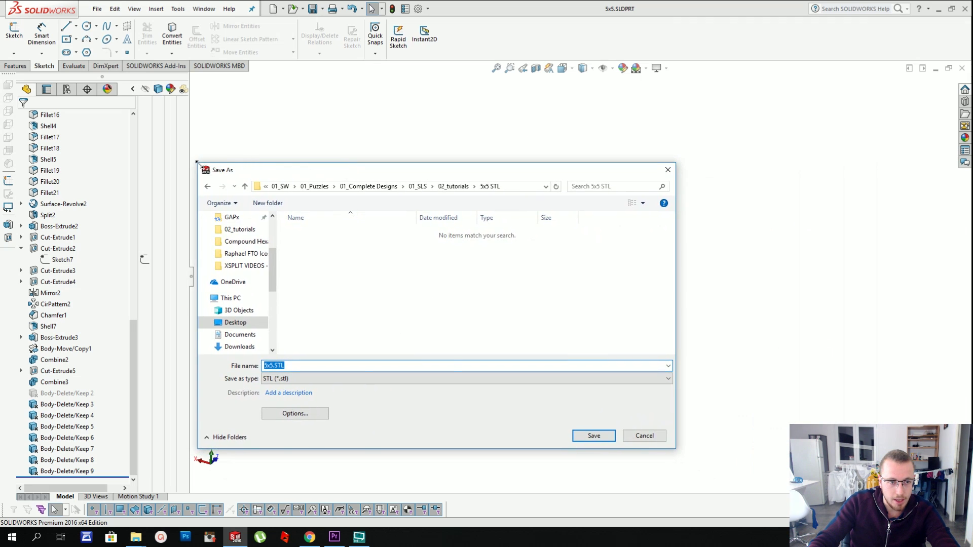
left_click_drag(198, 162, 369, 232)
left_click_drag(548, 240, 744, 248)
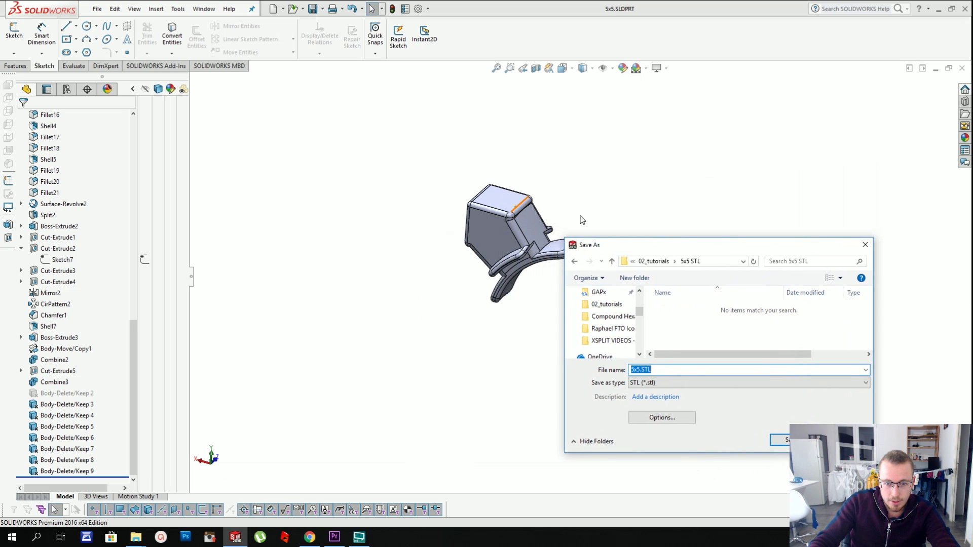
left_click_drag(624, 246, 666, 189)
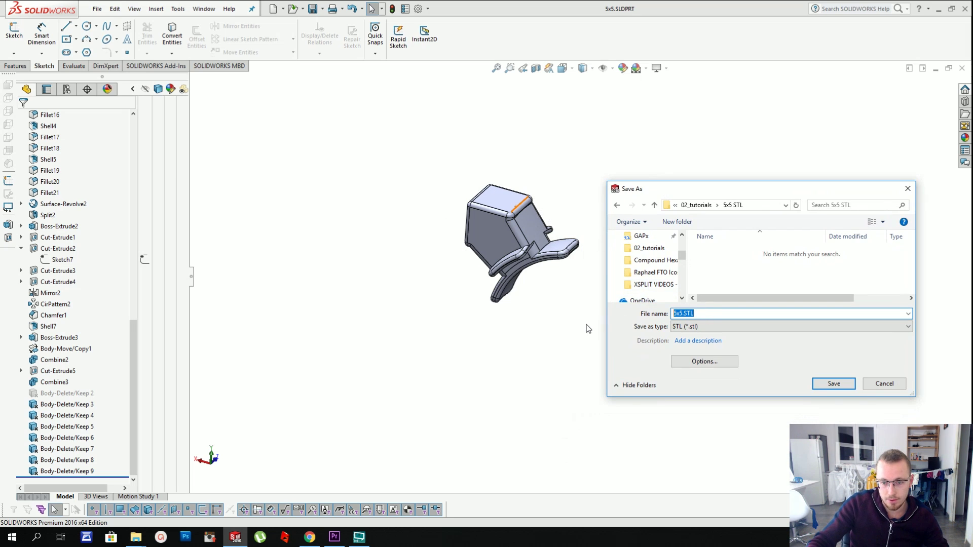
type("12")
key("Return")
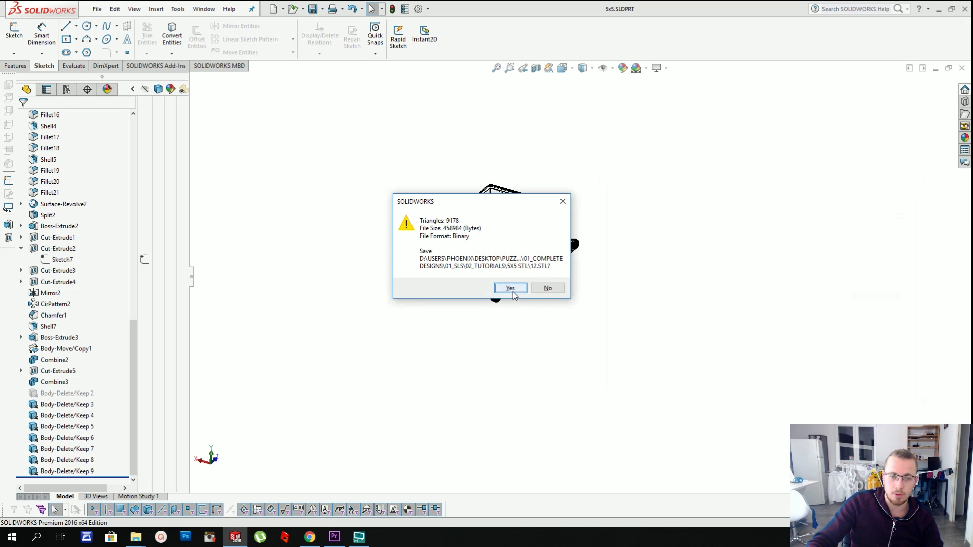
left_click(513, 294)
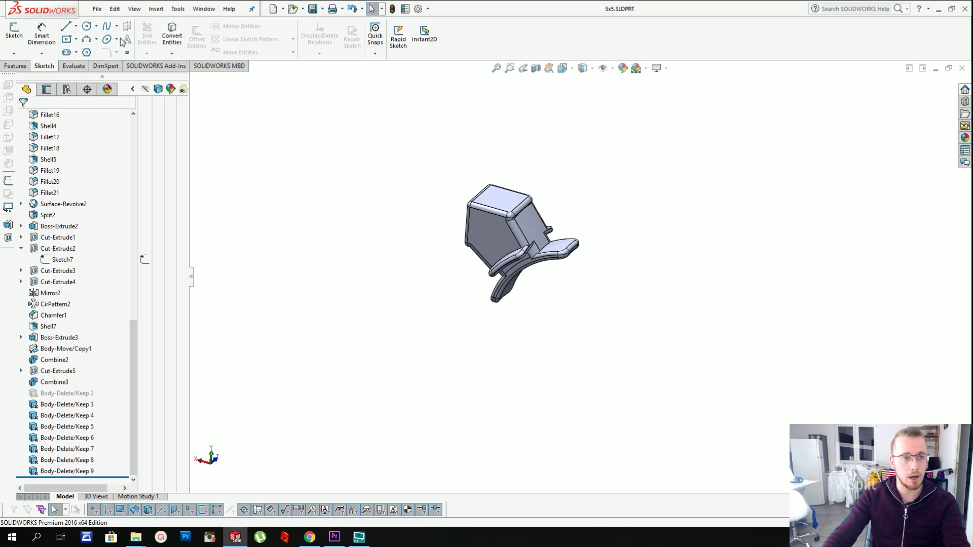
- Suppress Body-Delete/Keep 3 and unsuppress Body-Delete/Keep 2 to isolate the neighbouring piece
right_click(75, 406)
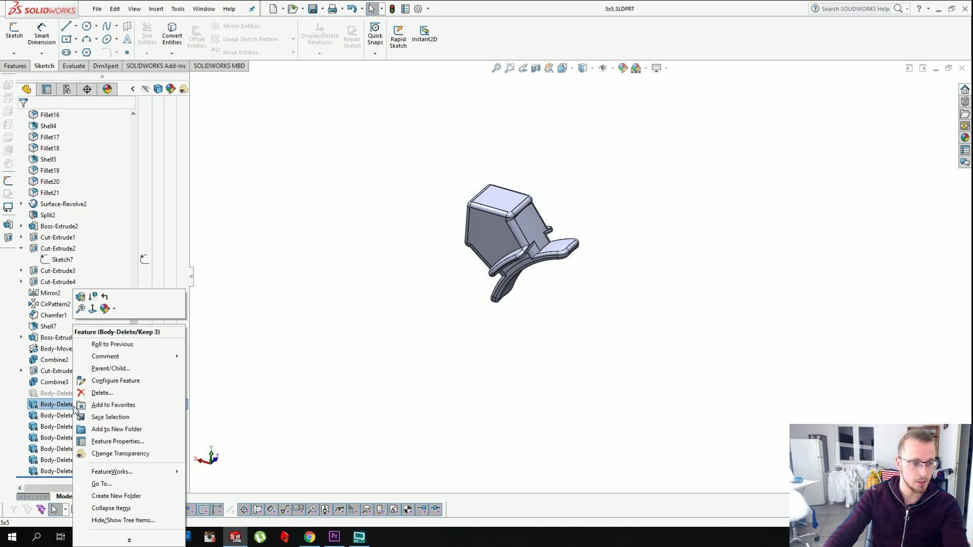
left_click(93, 296)
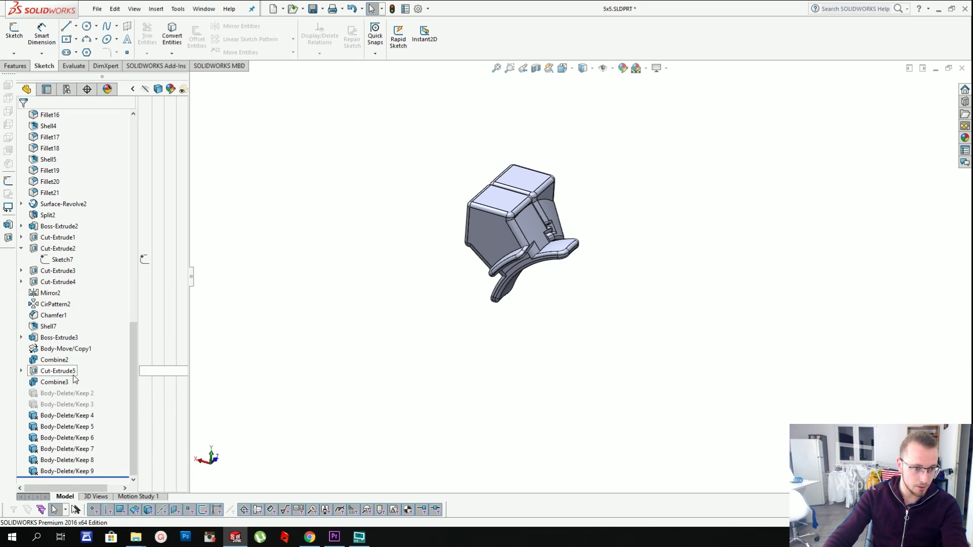
right_click(79, 394)
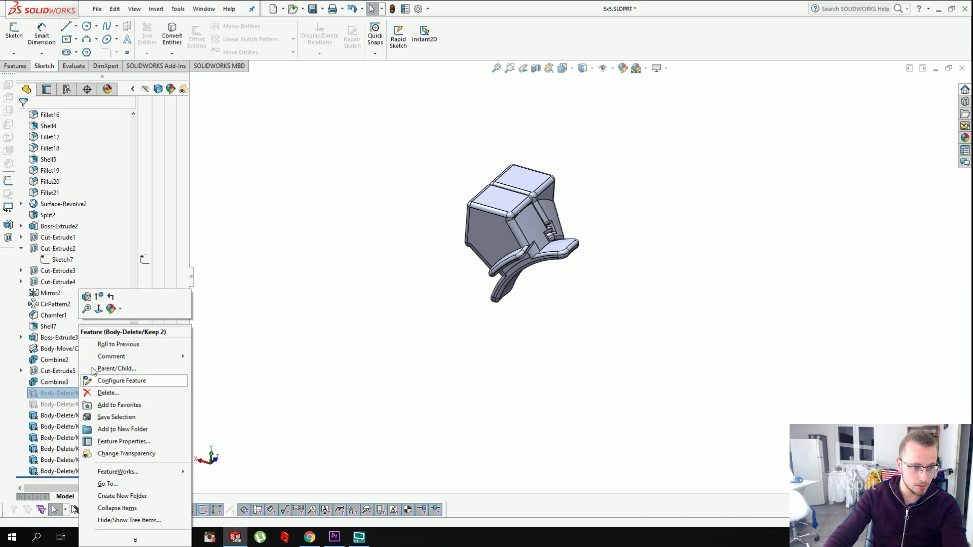
left_click(99, 297)
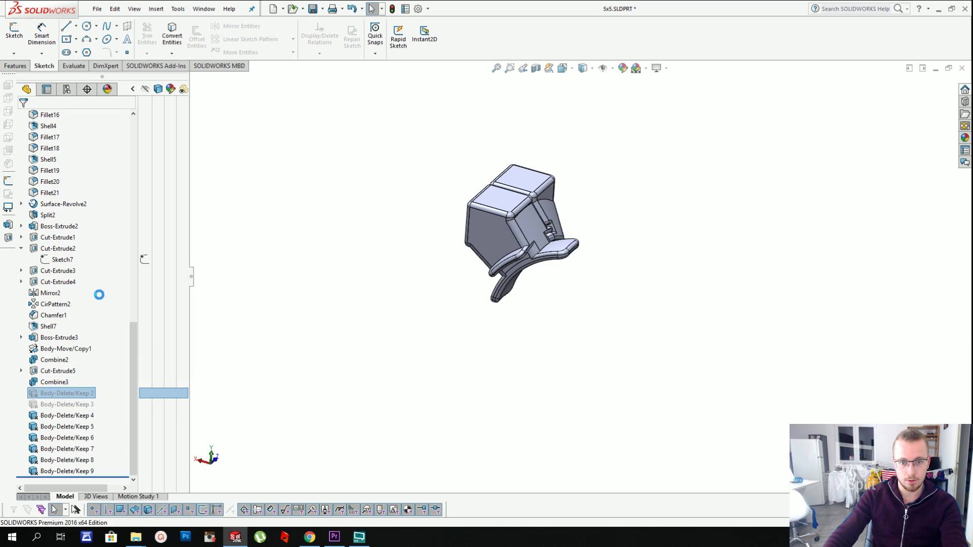
- Export the isolated piece in STL format as 24.STL in the 5x5 STL folder
left_click(95, 9)
left_click(134, 121)
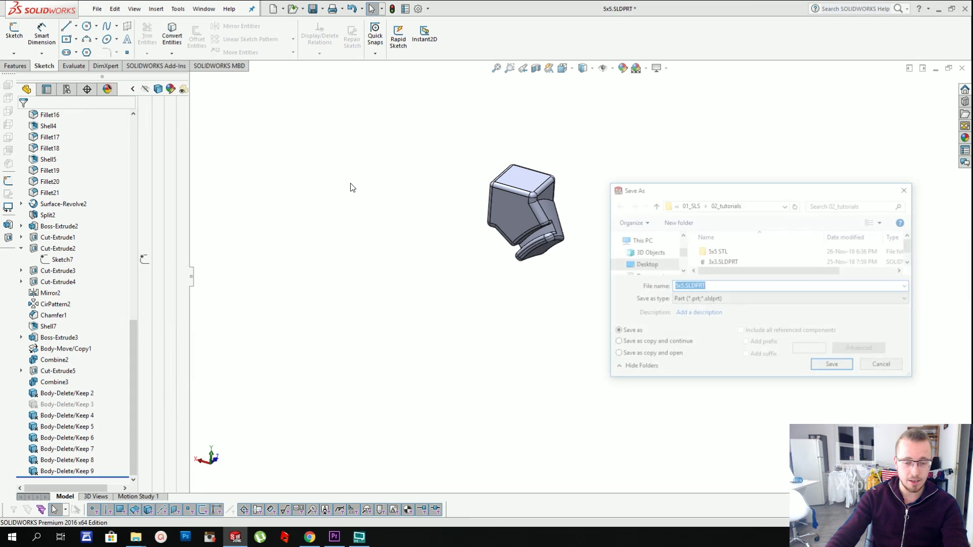
left_click(685, 302)
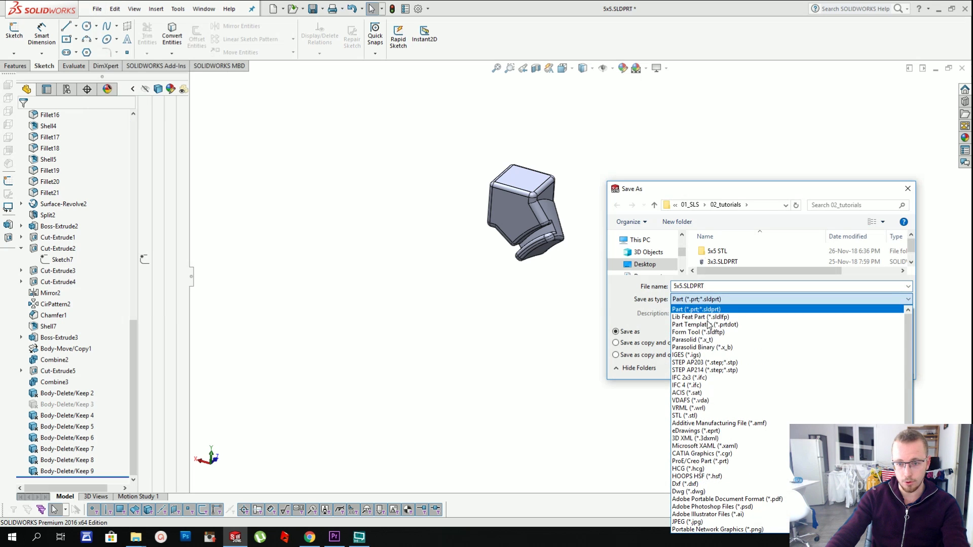
left_click(685, 416)
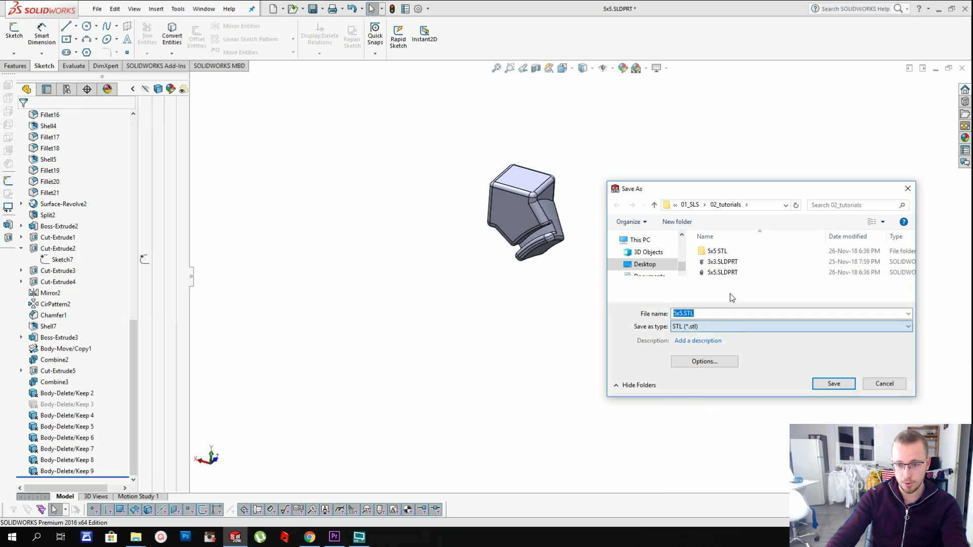
double_click(718, 252)
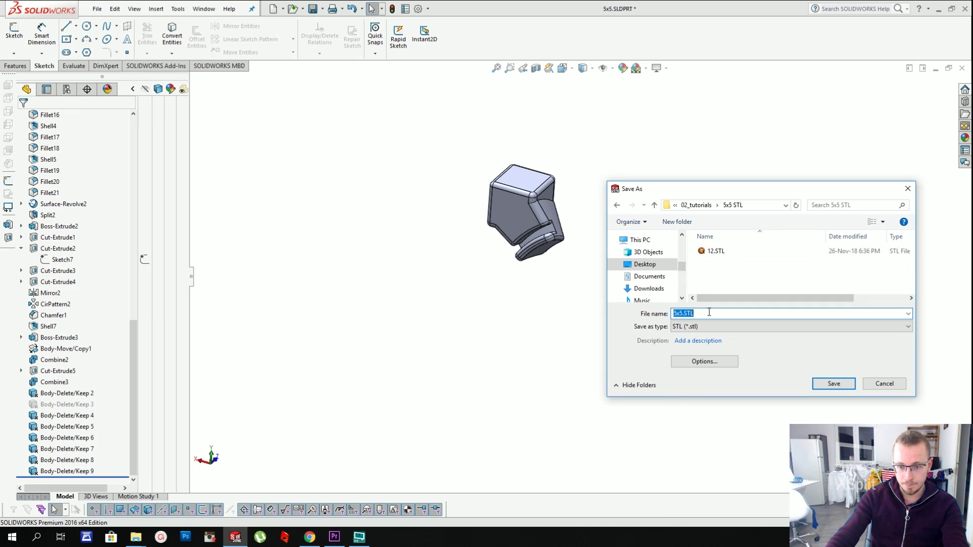
key("Return")
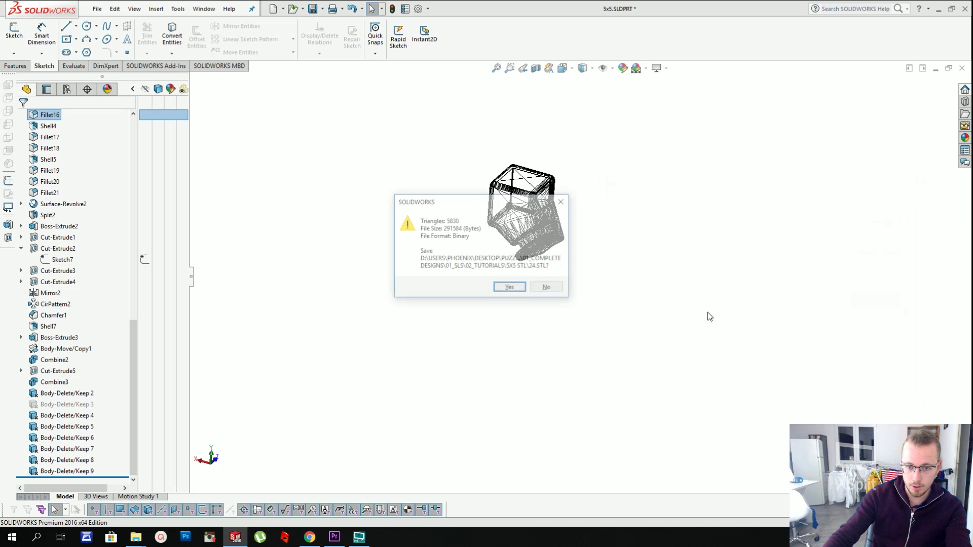
left_click(510, 288)
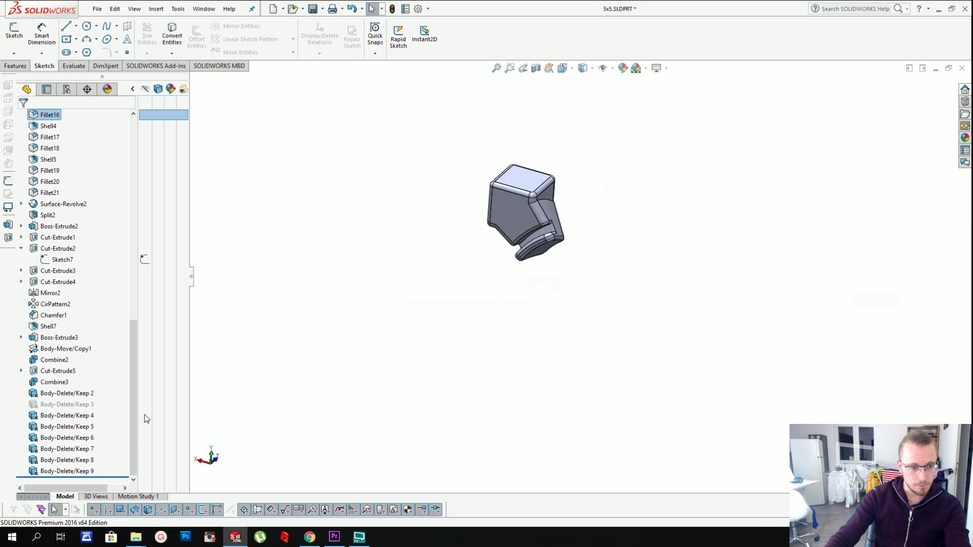
- Suppress Body-Delete/Keep 4 and unsuppress Body-Delete/Keep 3 to isolate the cube-shaped piece with the curved foot
right_click(81, 417)
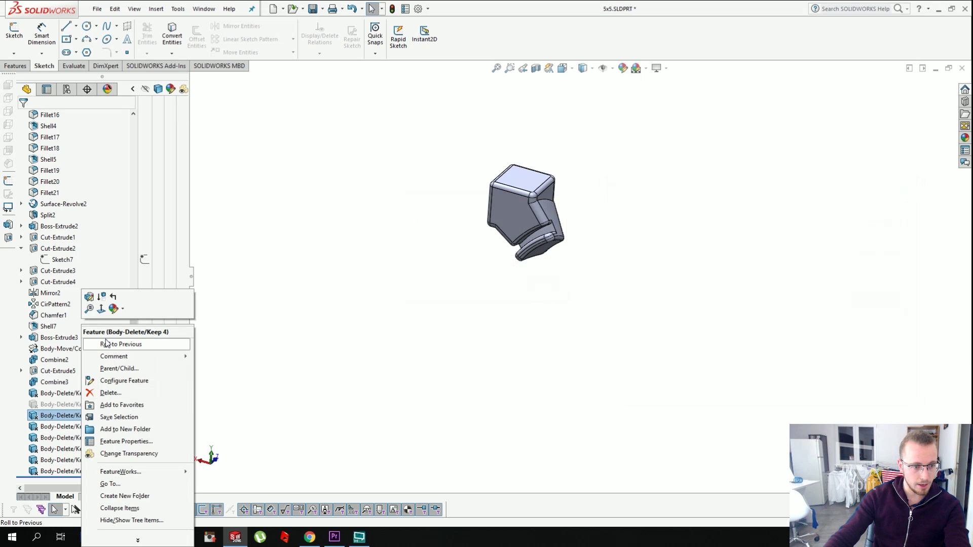
left_click(102, 298)
right_click(76, 404)
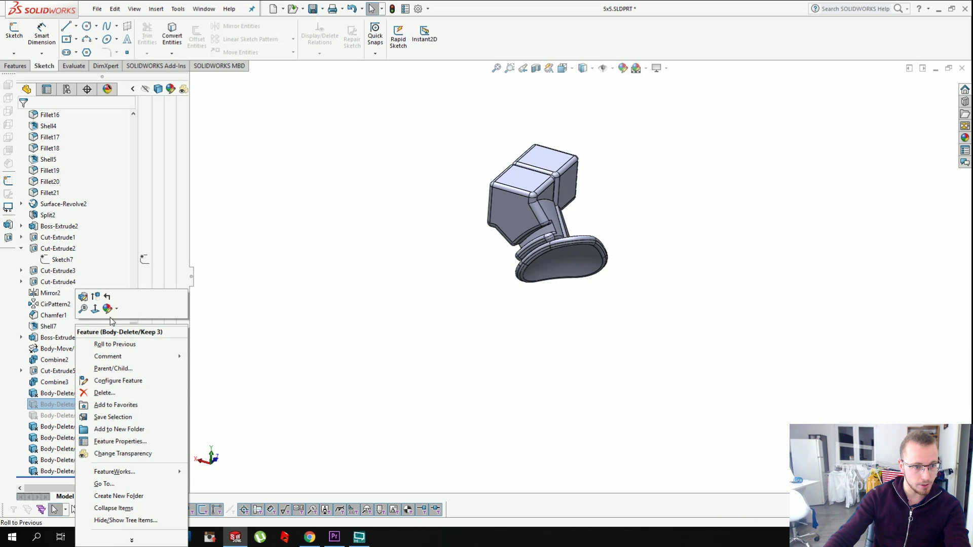
left_click(97, 301)
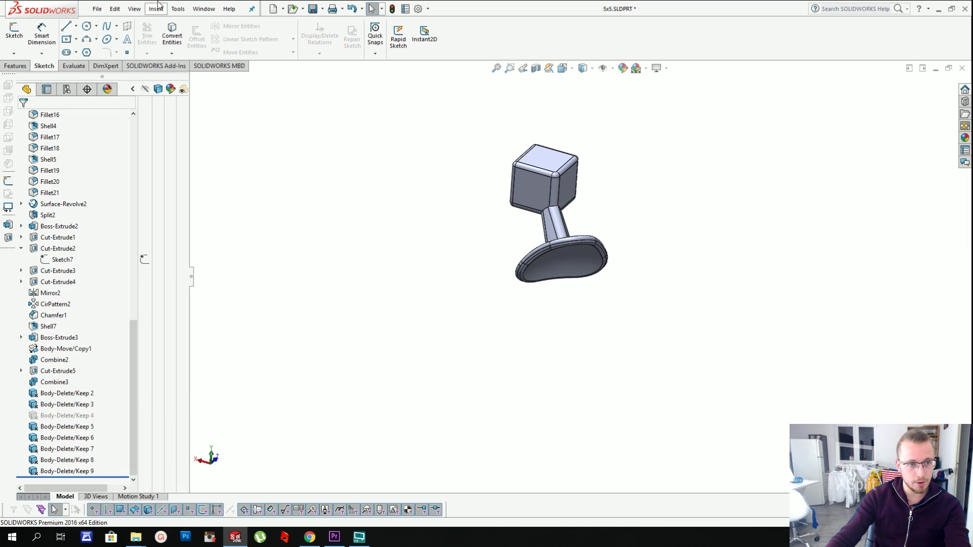
- Export the cube-shaped piece with the curved foot in STL format as 8.STL in the 5x5 STL folder
left_click(96, 9)
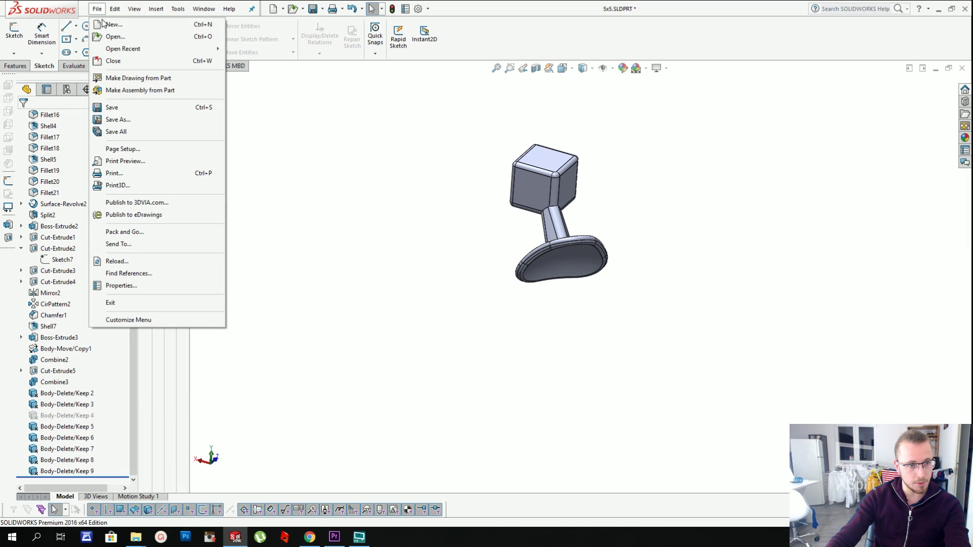
left_click(112, 119)
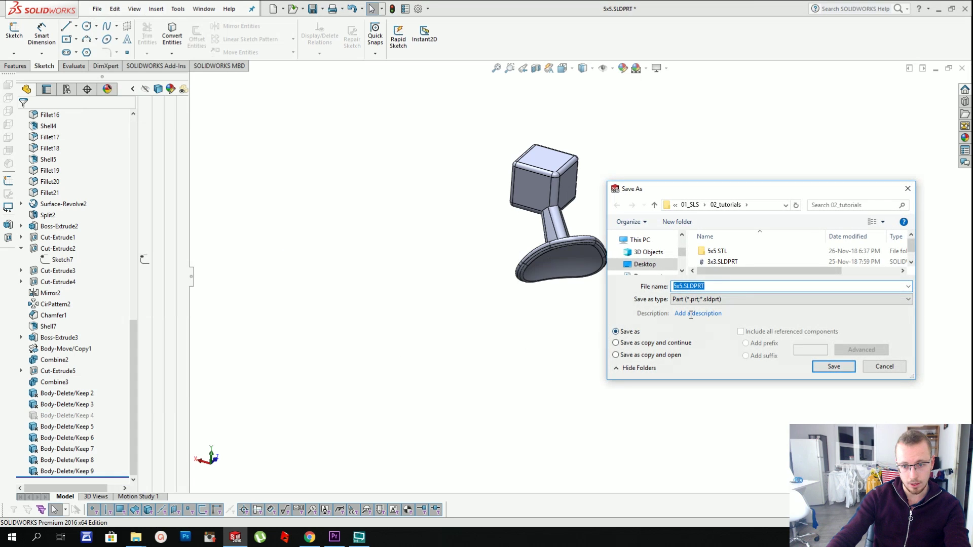
left_click(692, 301)
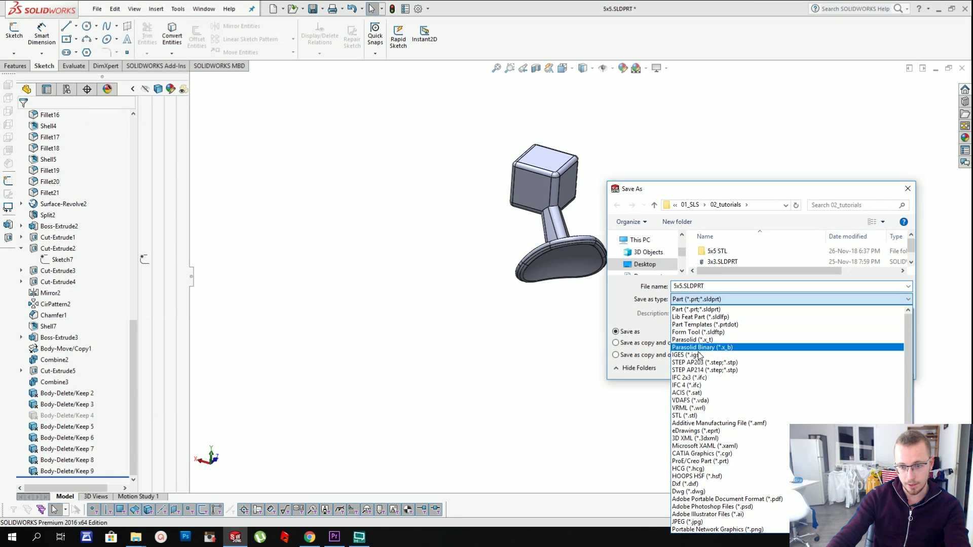
left_click(681, 415)
double_click(720, 260)
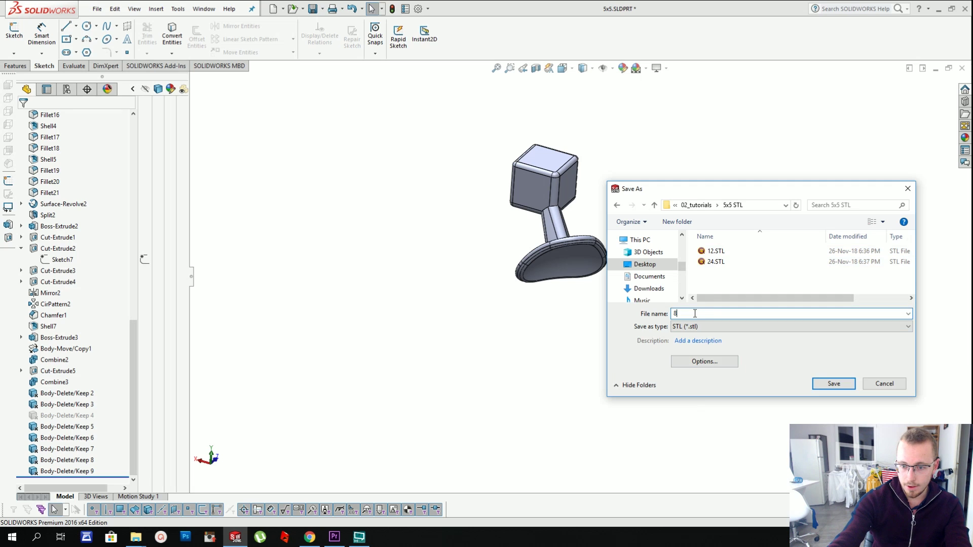
type("8")
key("Return")
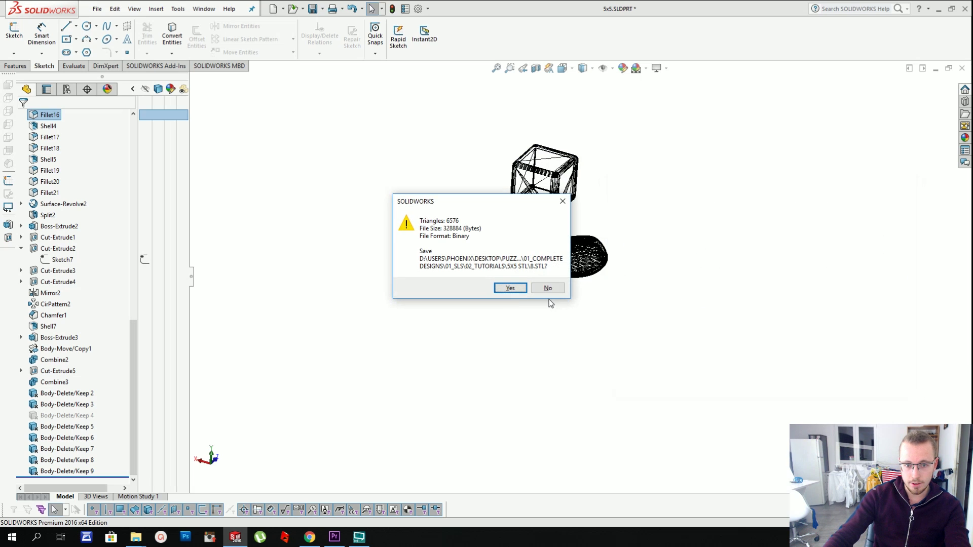
left_click(510, 288)
- Suppress Body-Delete/Keep 5 and unsuppress Body-Delete/Keep 4 to isolate the next piece
right_click(60, 427)
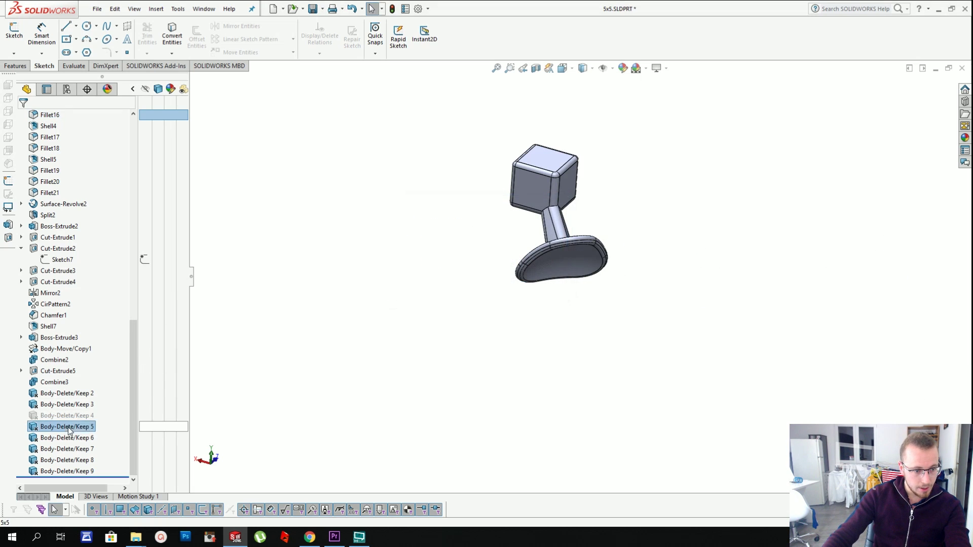
left_click(88, 298)
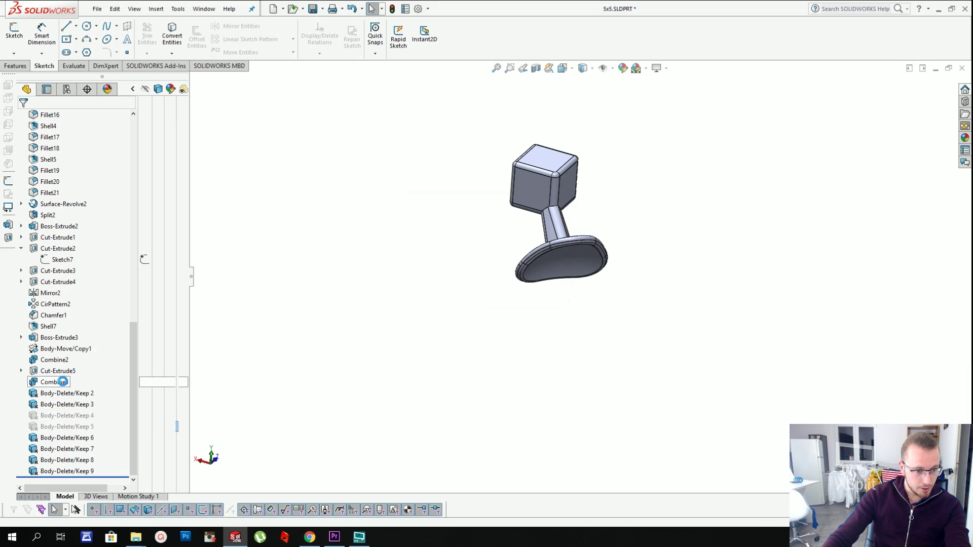
right_click(65, 414)
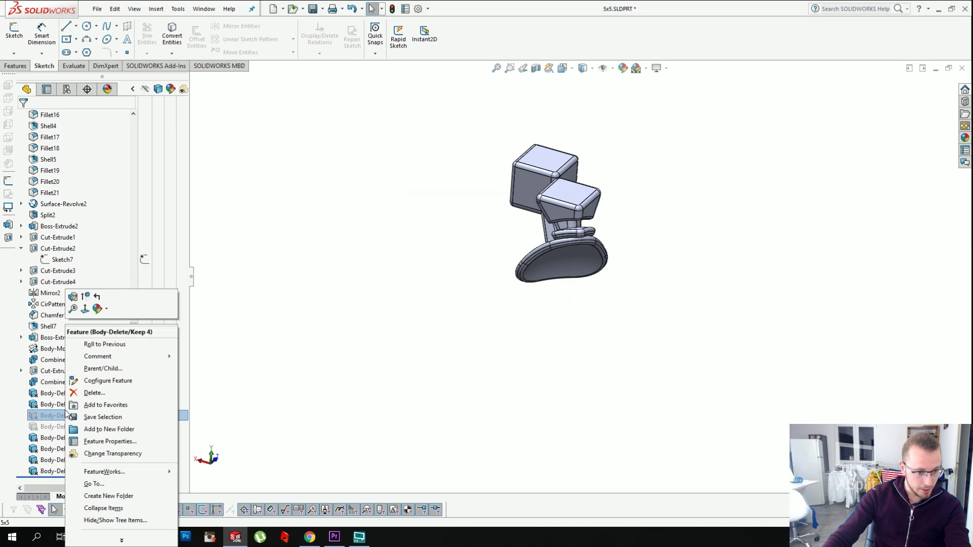
left_click(86, 297)
- Export the isolated piece with the narrow neck and small foot in STL format as a.24.STL in the 5x5 STL folder
left_click(98, 10)
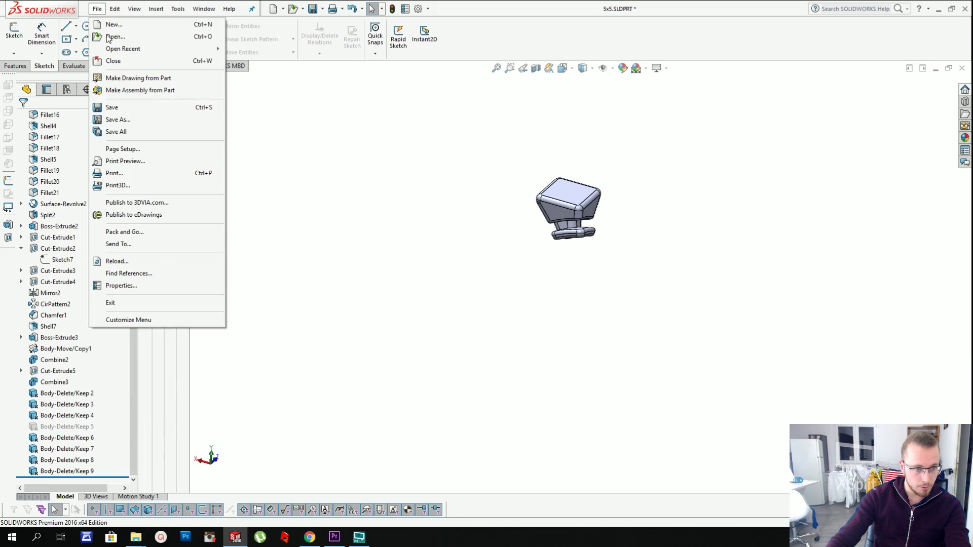
left_click(111, 120)
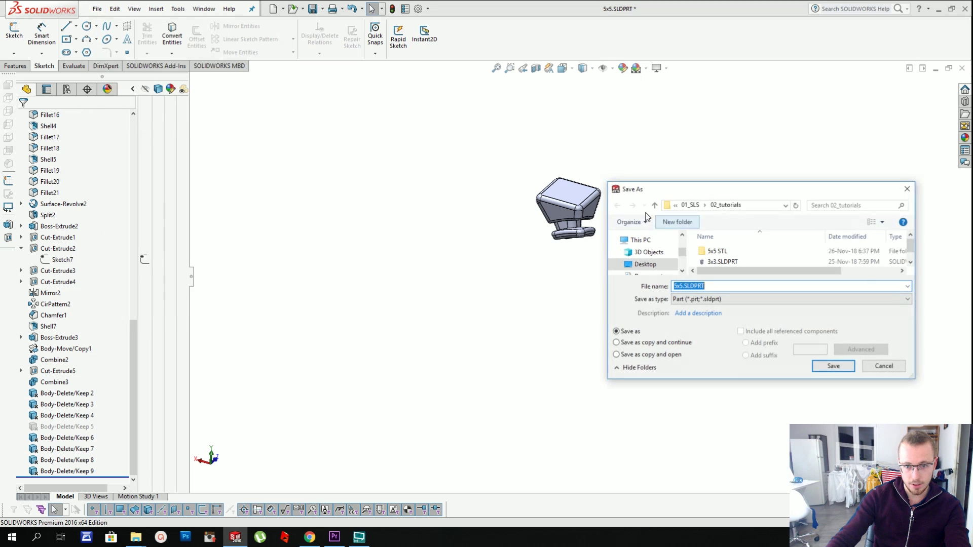
left_click(724, 299)
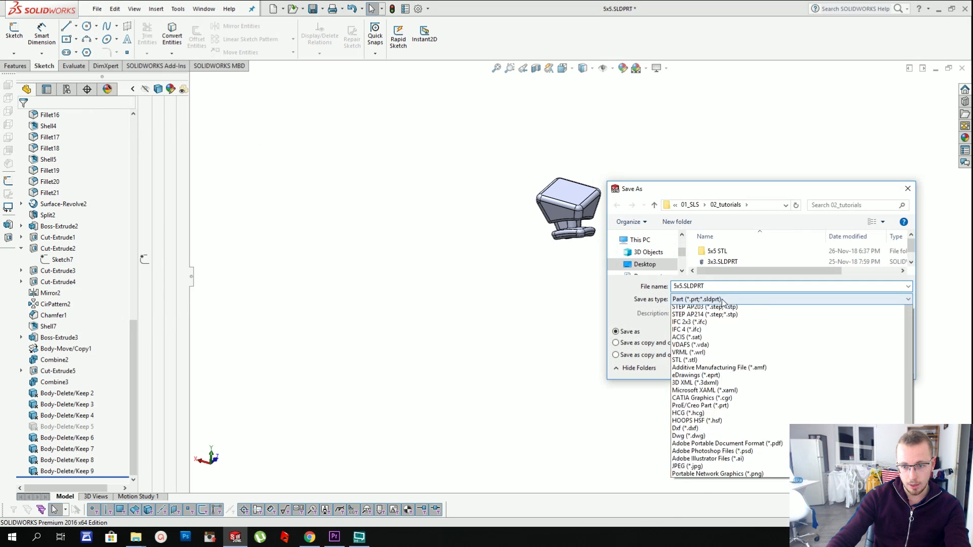
left_click(682, 415)
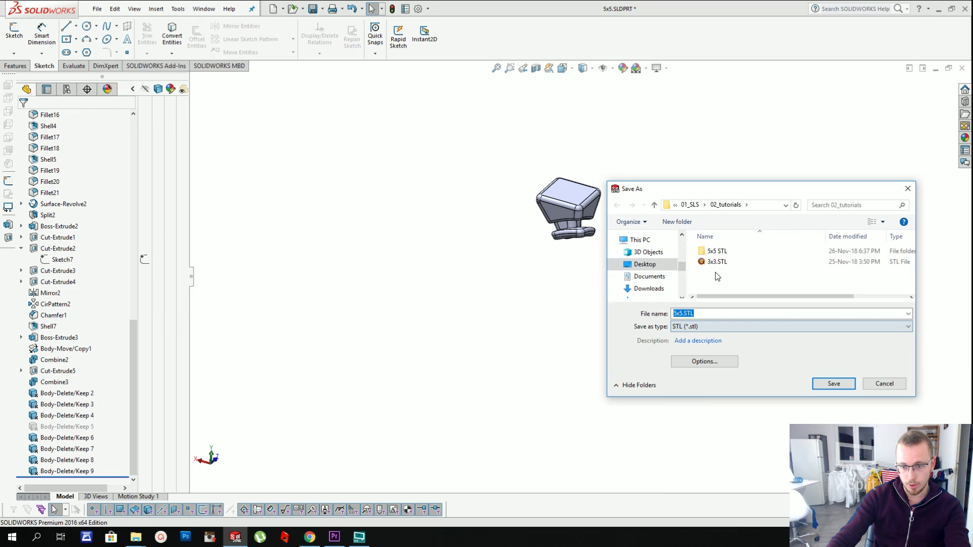
double_click(716, 251)
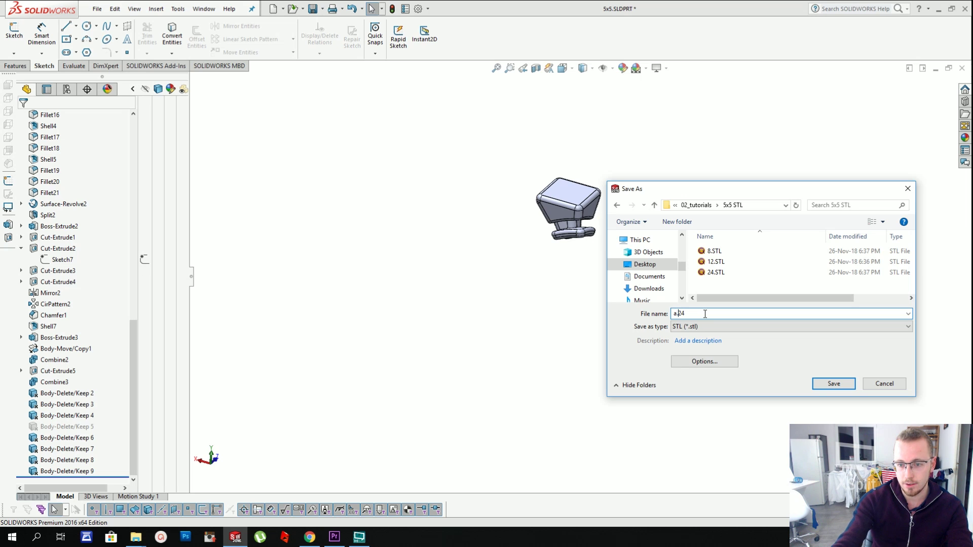
key("Return")
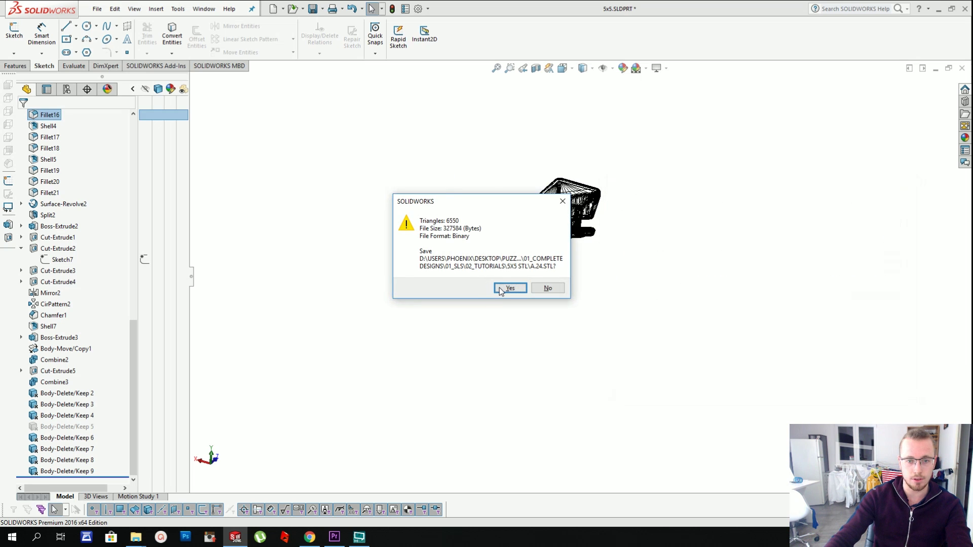
left_click(510, 288)
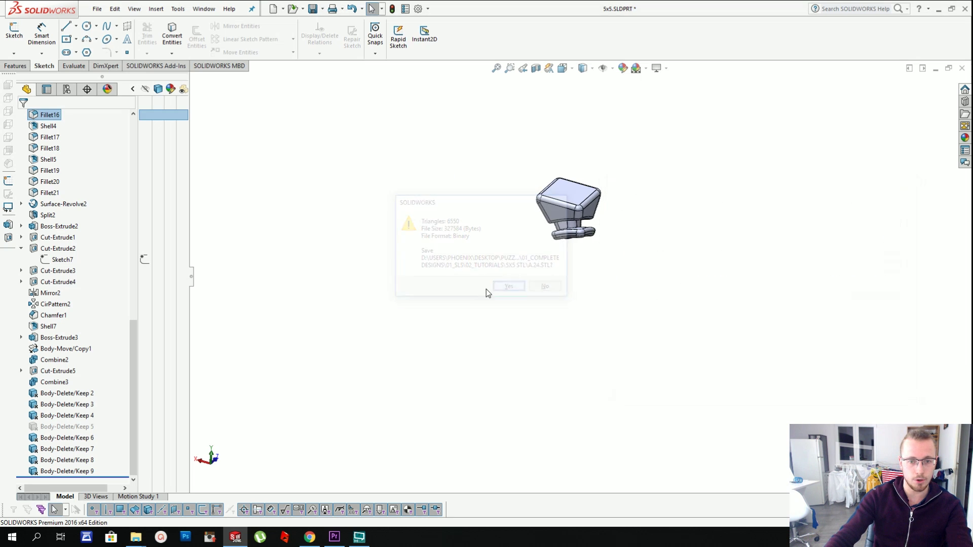
- Suppress Body-Delete/Keep 6 and unsuppress Body-Delete/Keep 5 to isolate the neighbouring piece with the angled foot
right_click(71, 441)
left_click(87, 294)
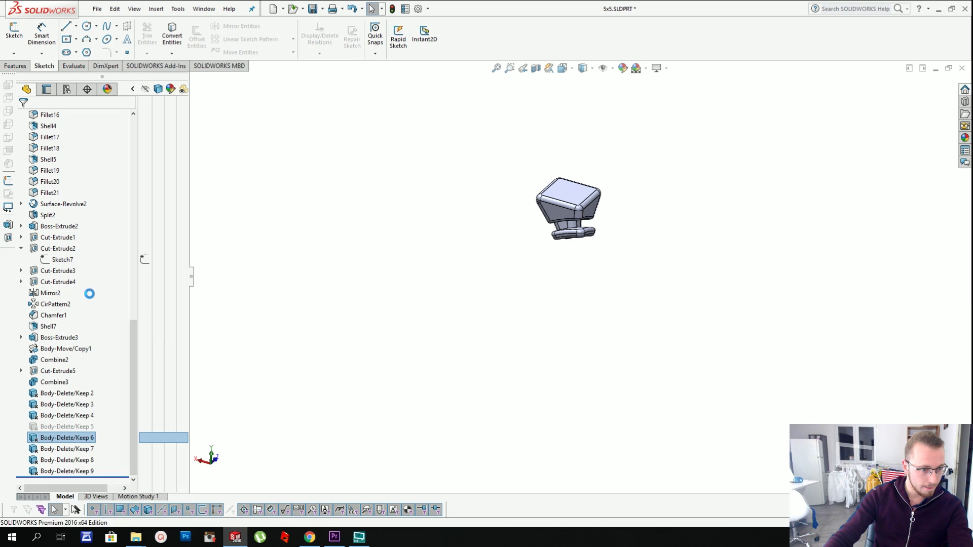
right_click(53, 430)
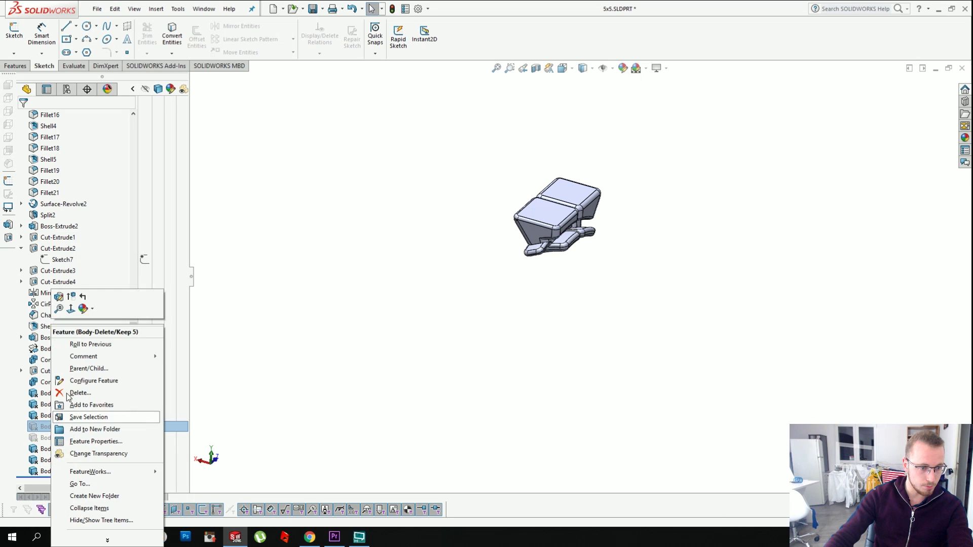
left_click(74, 296)
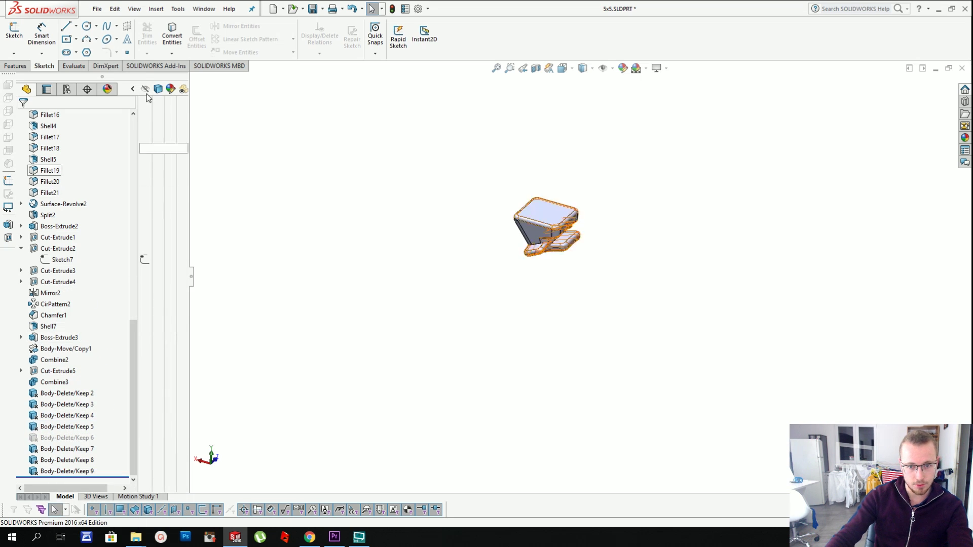
- Export the piece with the angled foot in STL format as b.24.STL in the 5x5 STL folder
left_click(98, 7)
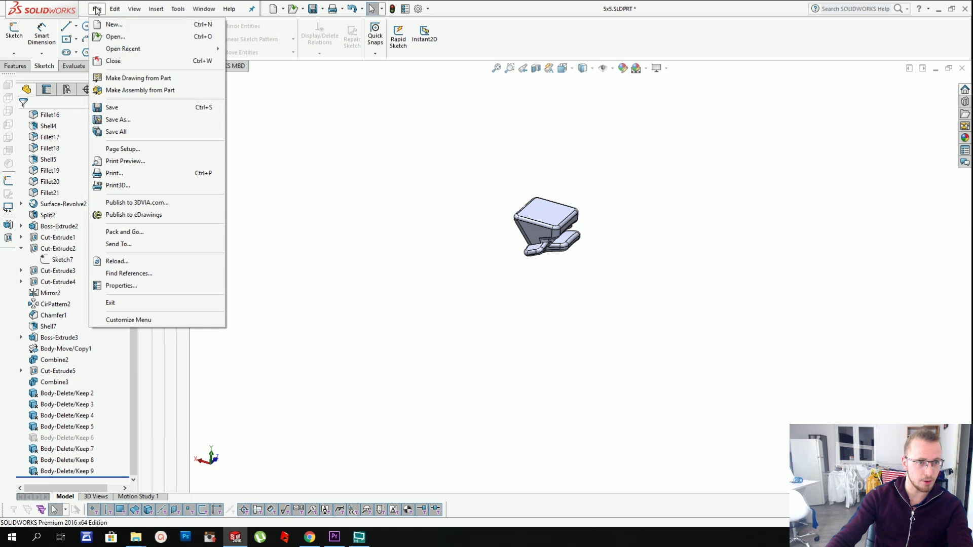
left_click(122, 119)
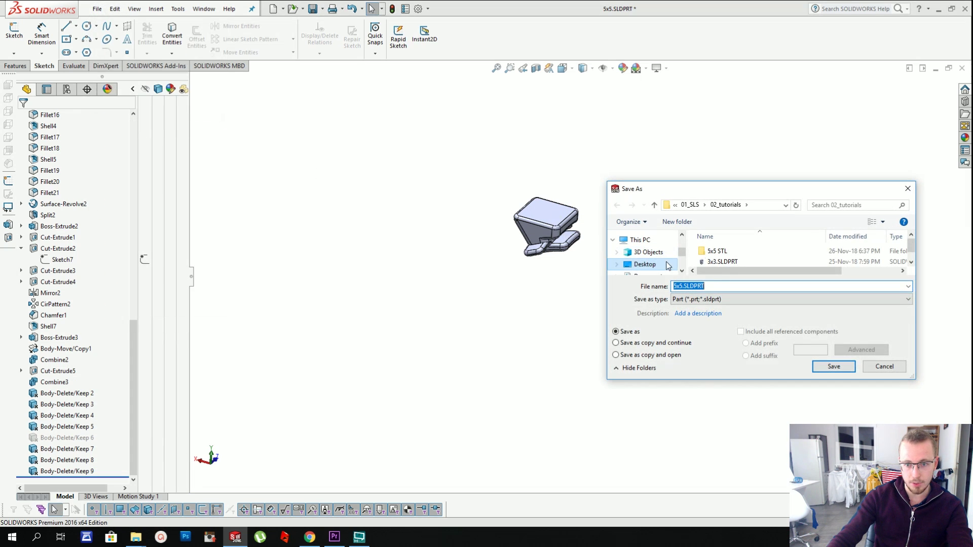
left_click(728, 251)
double_click(728, 251)
left_click(719, 299)
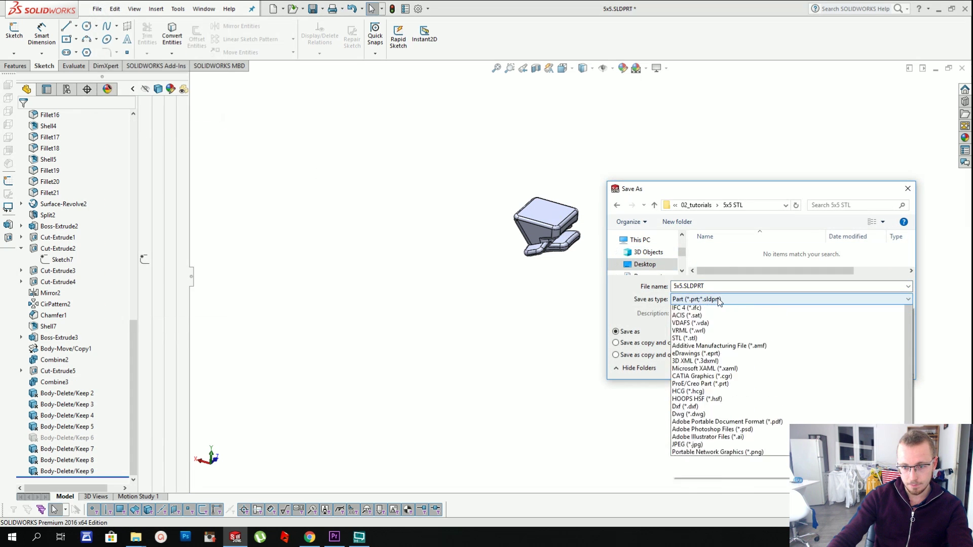
left_click(684, 415)
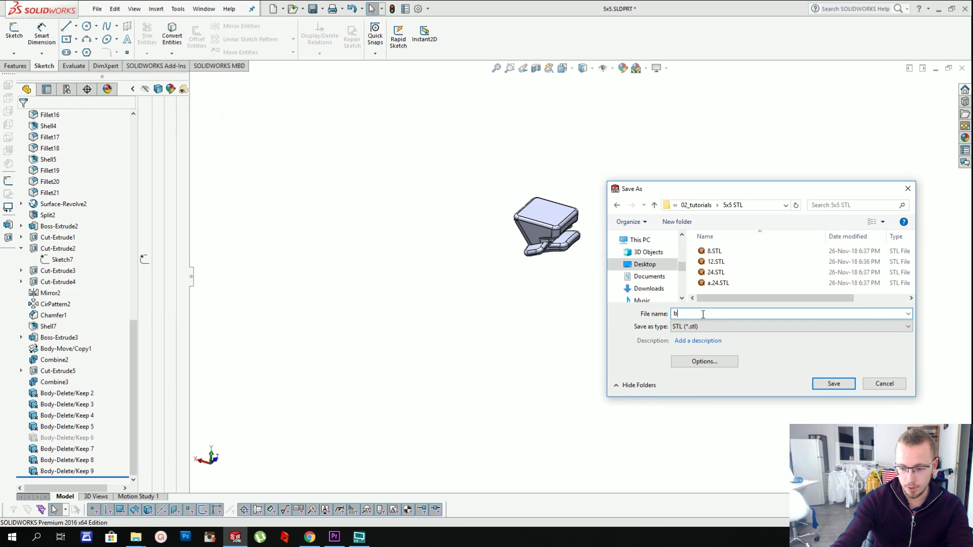
type("b.24")
key("Return")
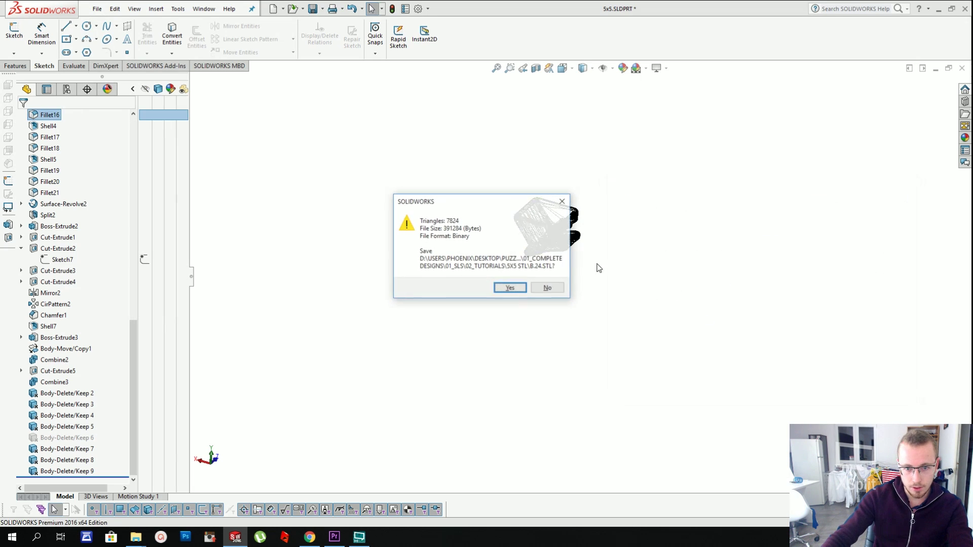
left_click(510, 288)
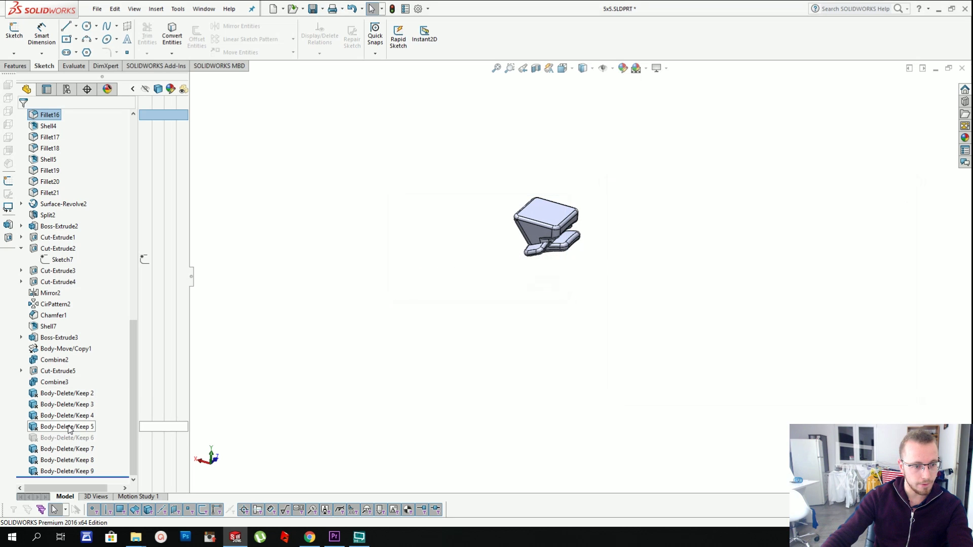
- Suppress Body-Delete/Keep 7 and unsuppress Body-Delete/Keep 6 to isolate the flat square cap
right_click(77, 449)
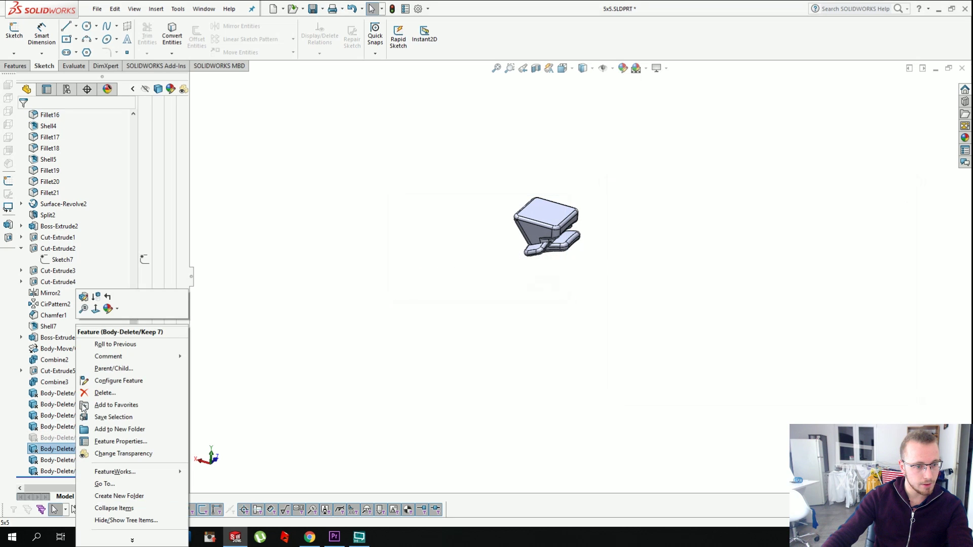
left_click(96, 296)
right_click(74, 439)
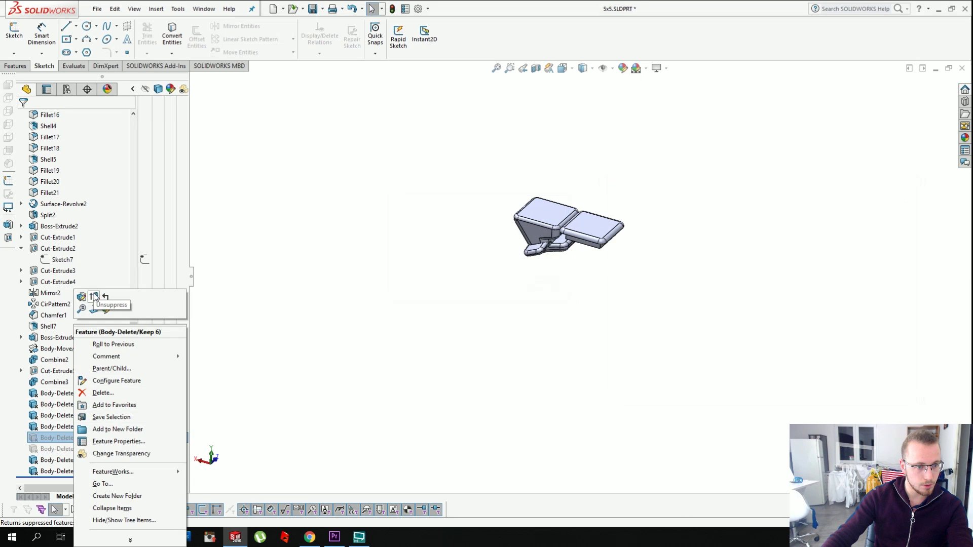
left_click(96, 298)
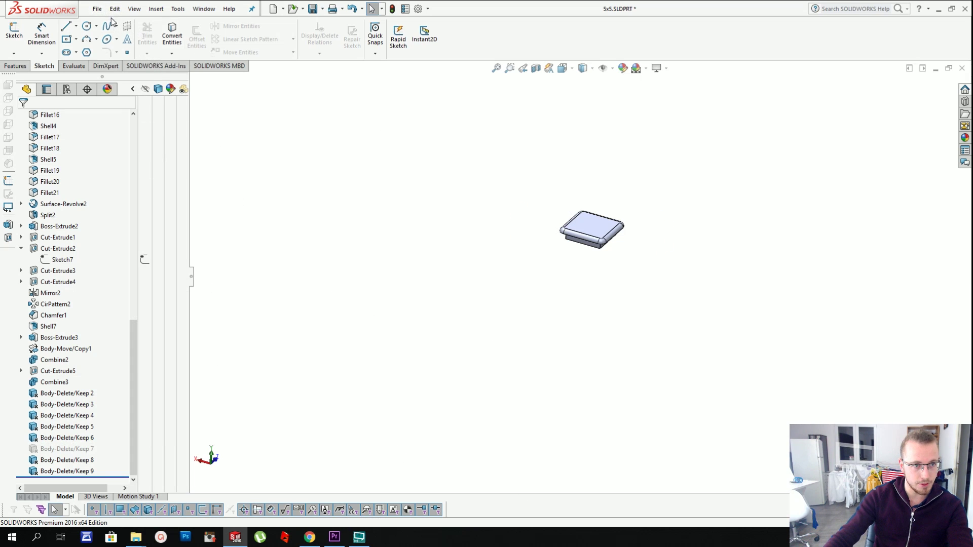
- Export the flat square cap in STL format as 6.STL in the 5x5 STL folder
left_click(96, 9)
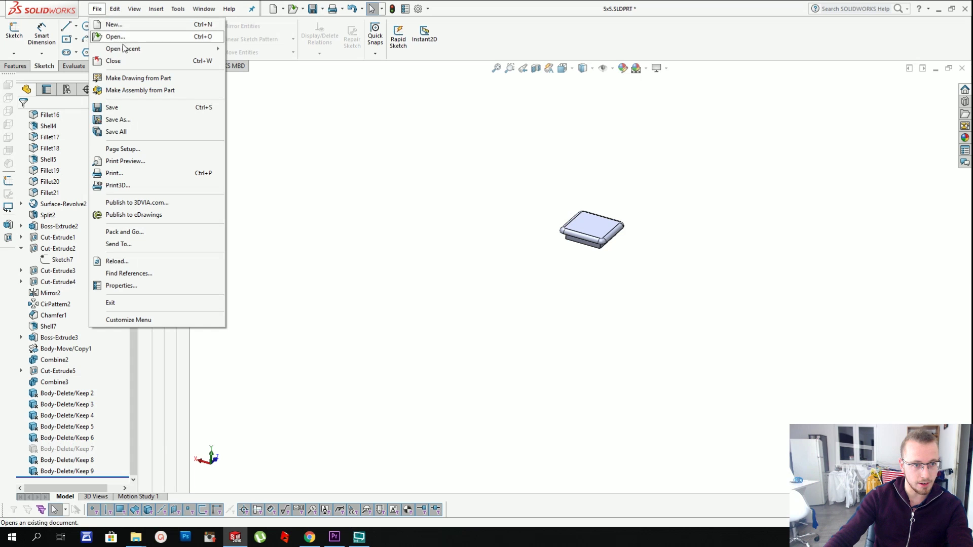
left_click(131, 124)
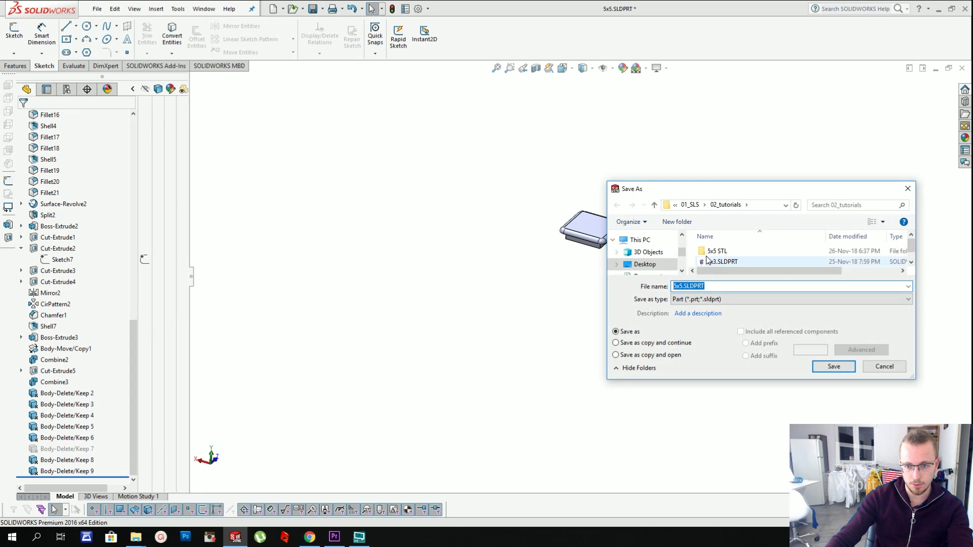
double_click(710, 252)
left_click(707, 300)
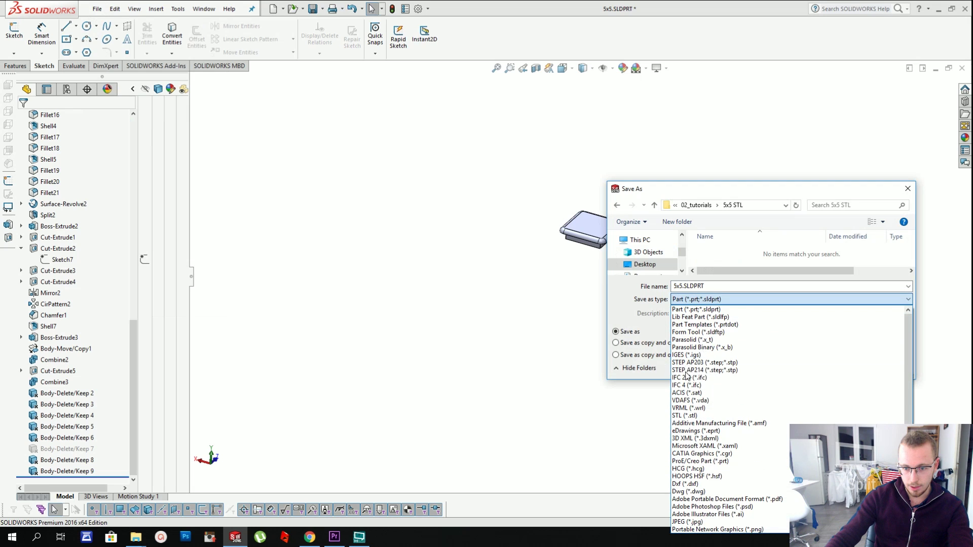
left_click(684, 416)
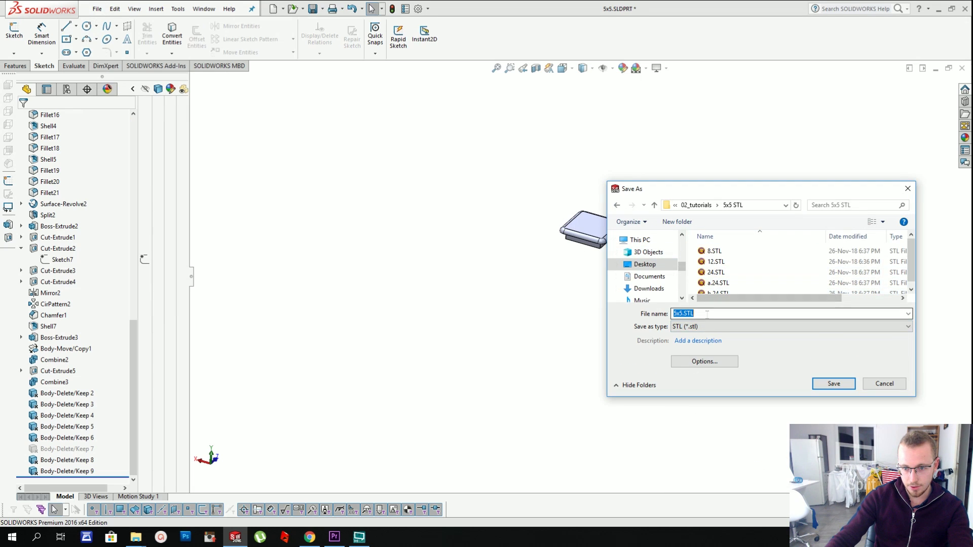
type("6")
key("Return")
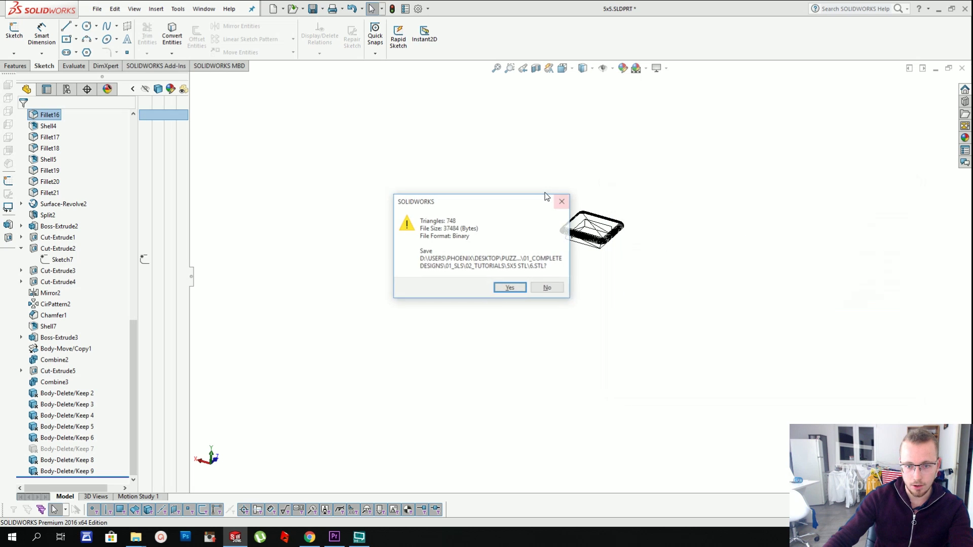
left_click(517, 292)
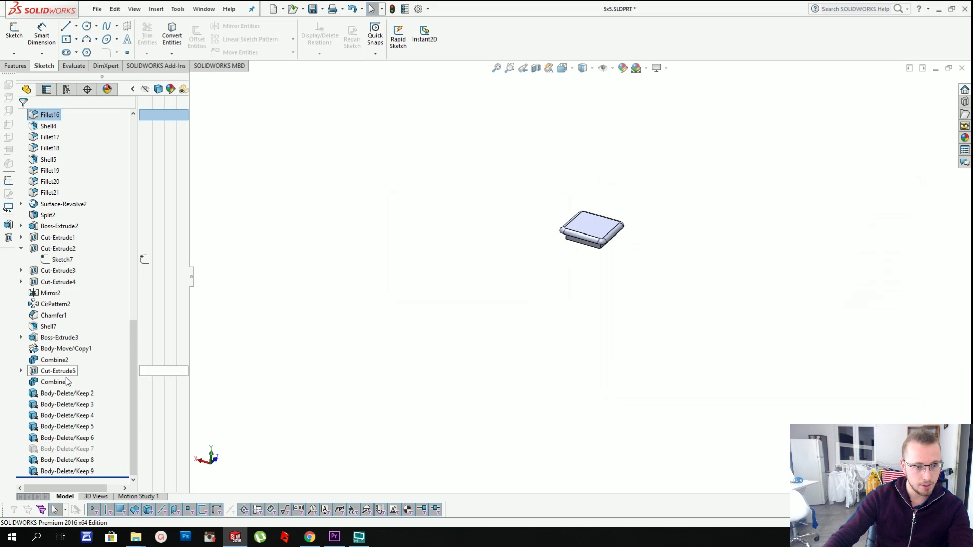
- Suppress Body-Delete/Keep 8 and unsuppress Body-Delete/Keep 7 to isolate the spherical core
right_click(74, 461)
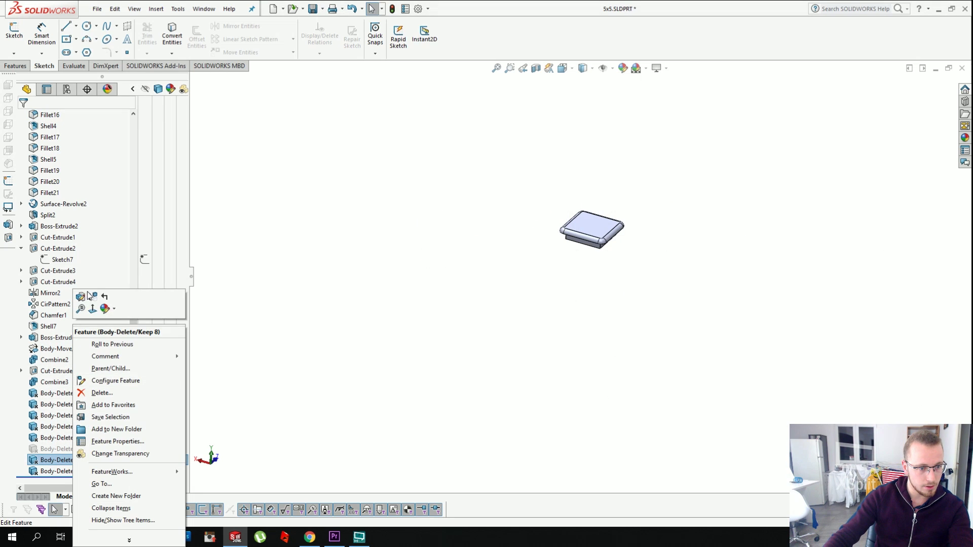
left_click(88, 295)
right_click(59, 451)
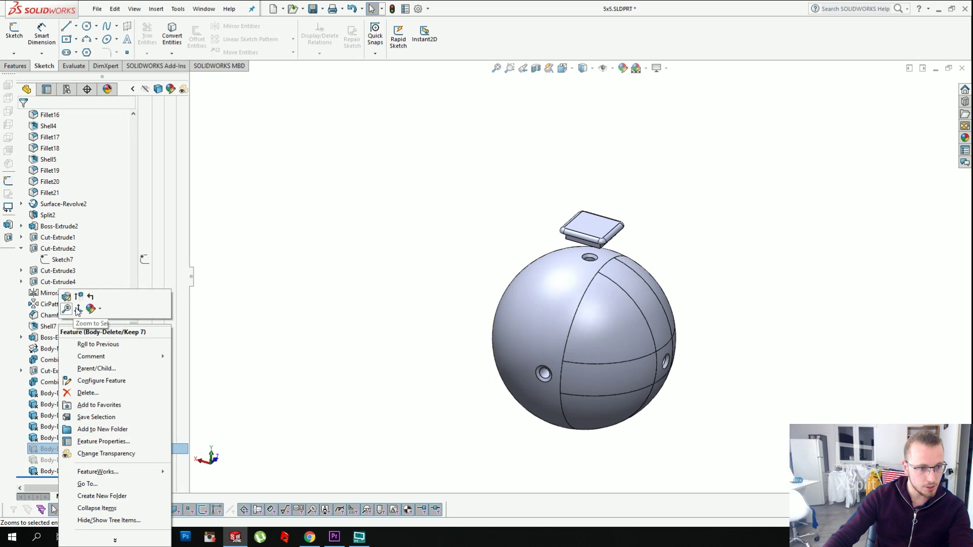
left_click(79, 295)
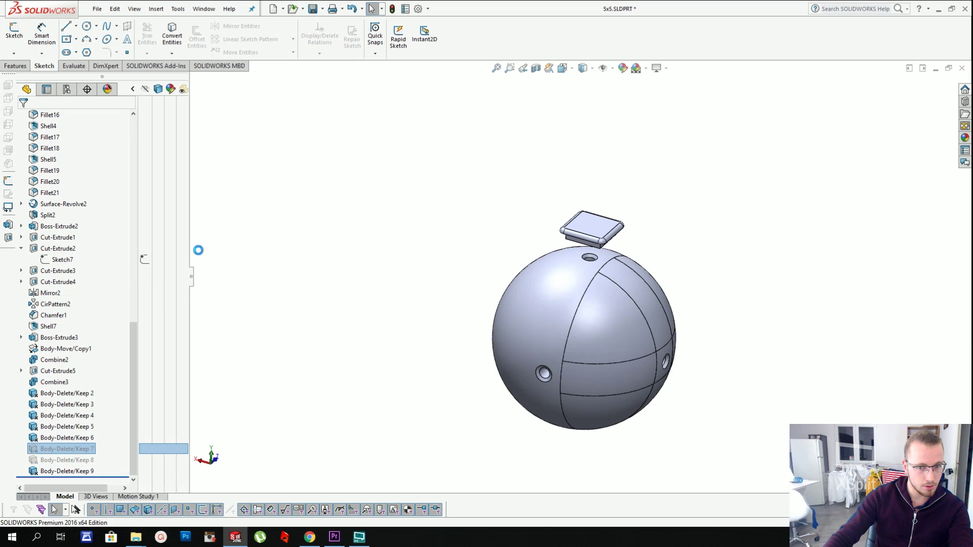
- Export the spherical core in STL format as 1.STL in the 5x5 STL folder
left_click(96, 9)
left_click(126, 121)
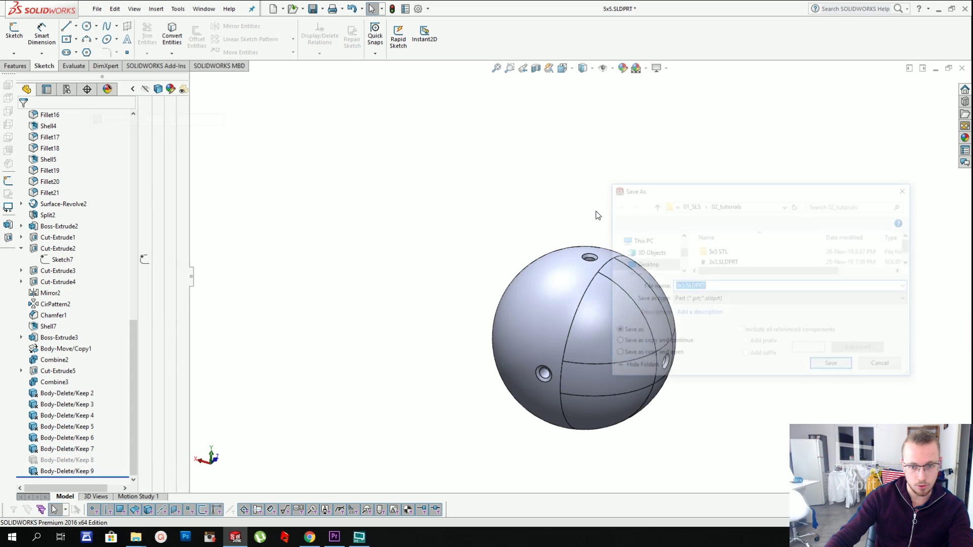
left_click(712, 252)
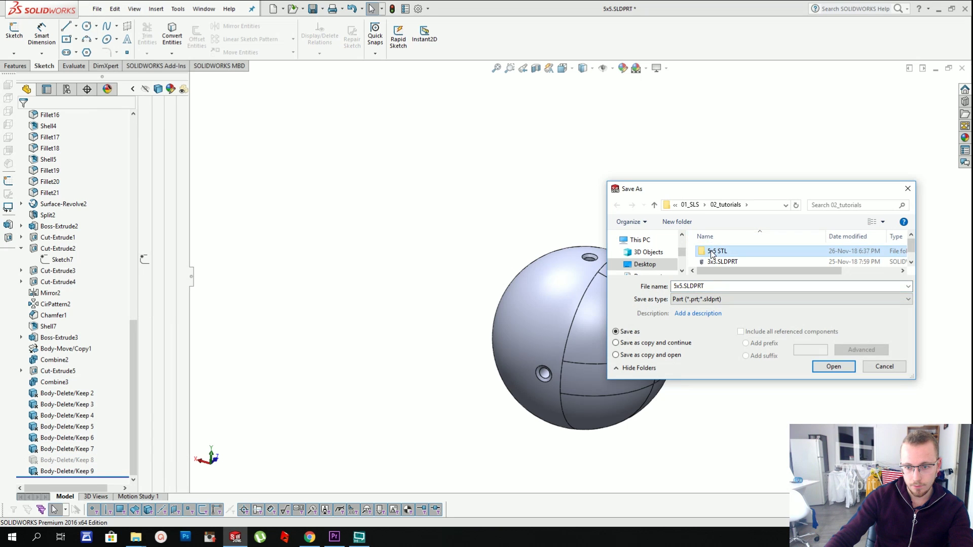
left_click(712, 252)
left_click(712, 262)
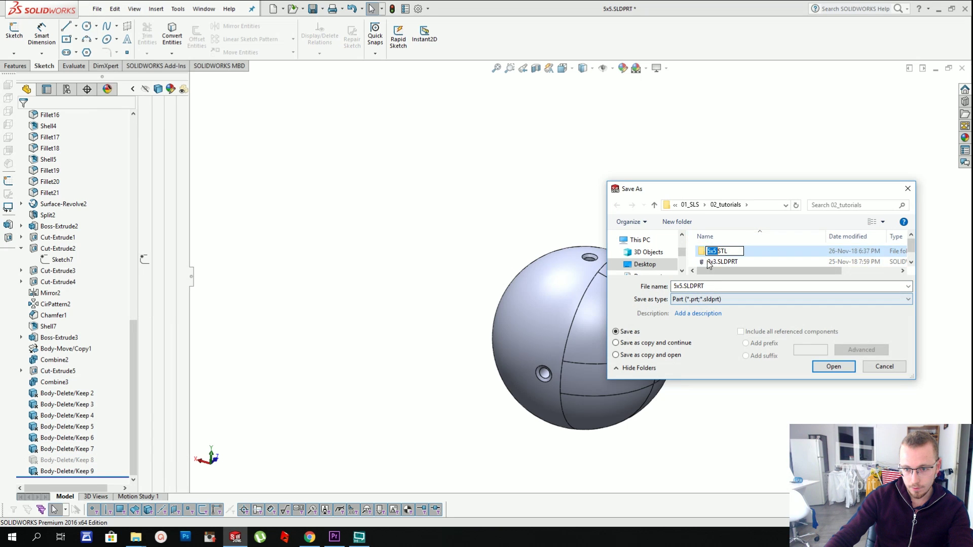
left_click(711, 299)
left_click(688, 417)
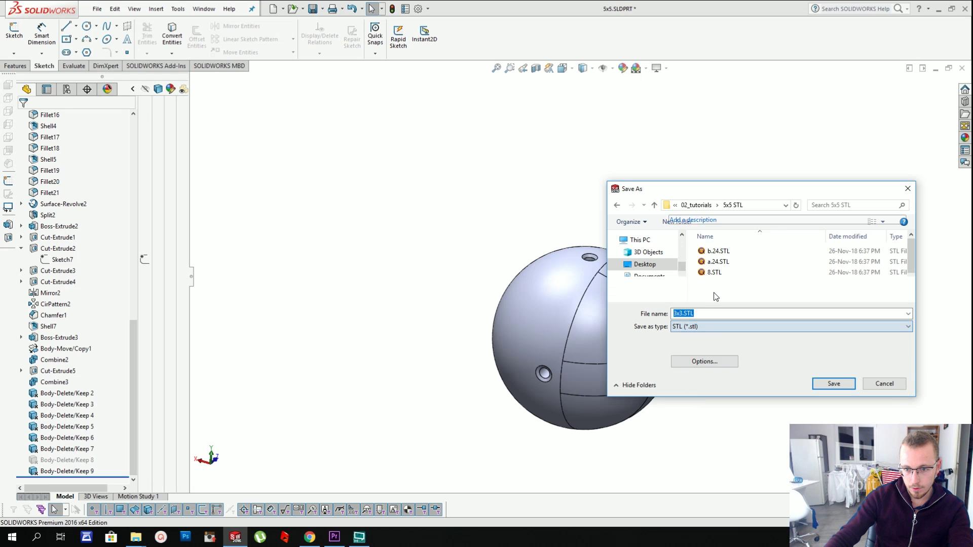
left_click(705, 314)
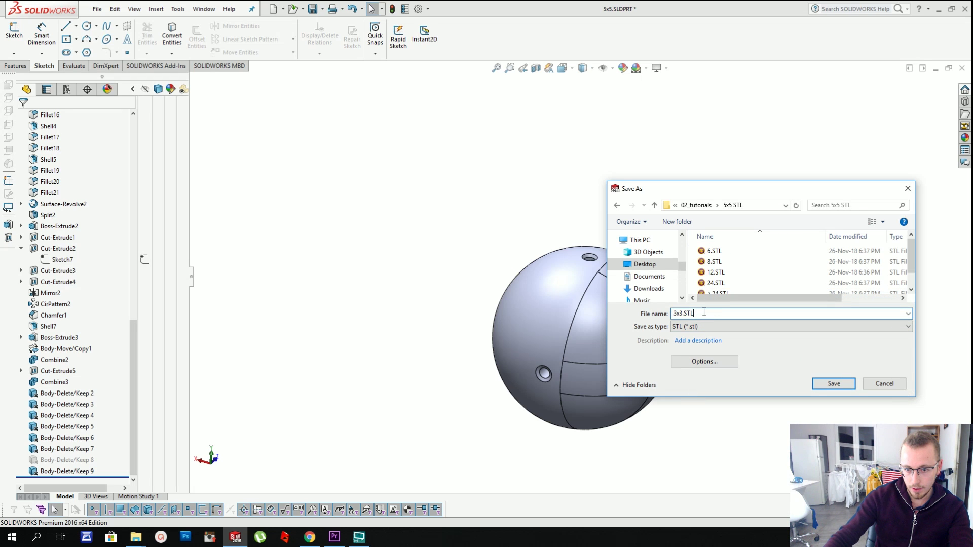
key("ctrl+a")
type("1")
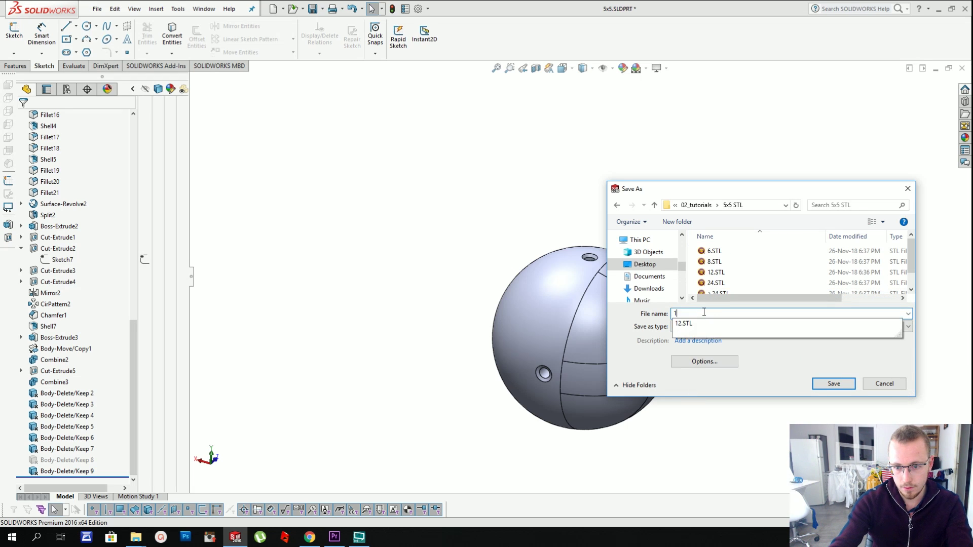
key("Return")
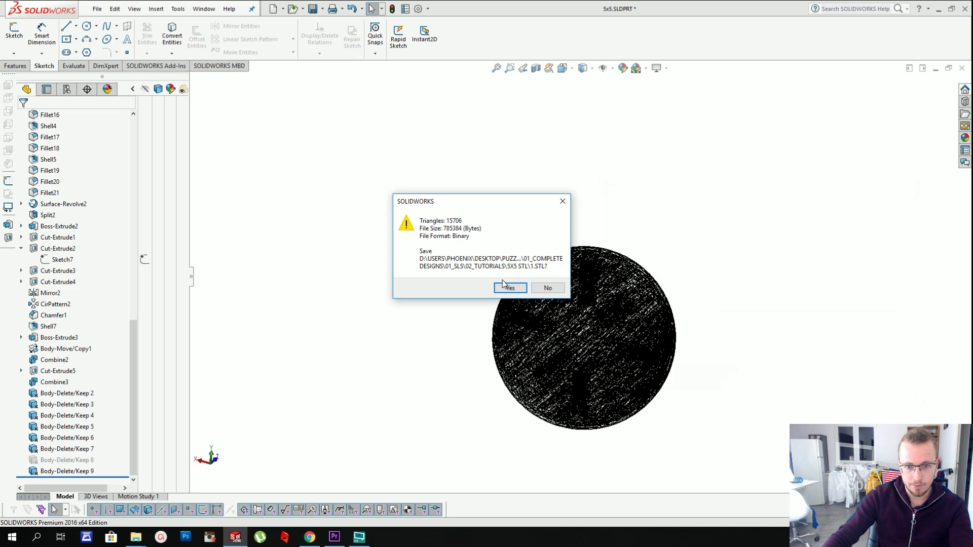
left_click(506, 287)
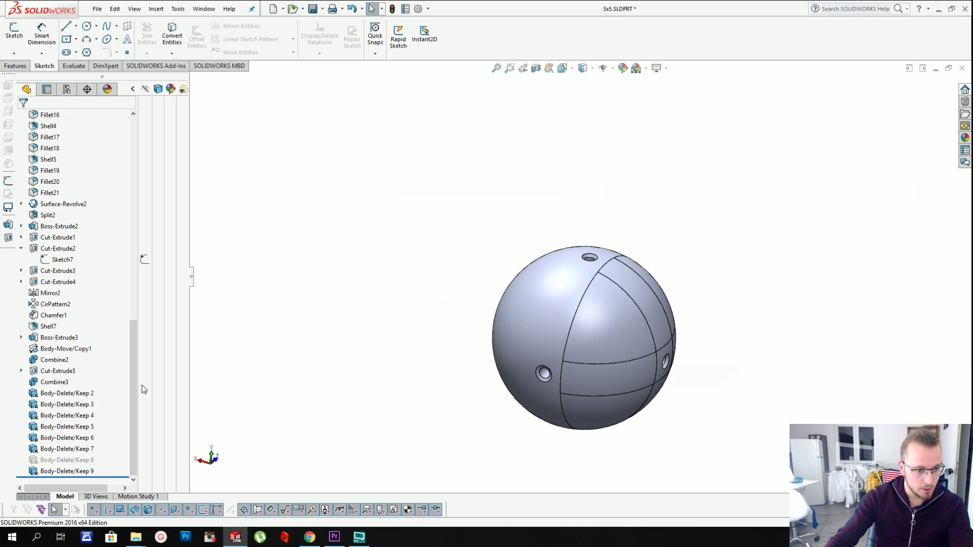
- Suppress Body-Delete/Keep 9 and unsuppress Body-Delete/Keep 8 to isolate the centre piece with the square socket
right_click(82, 477)
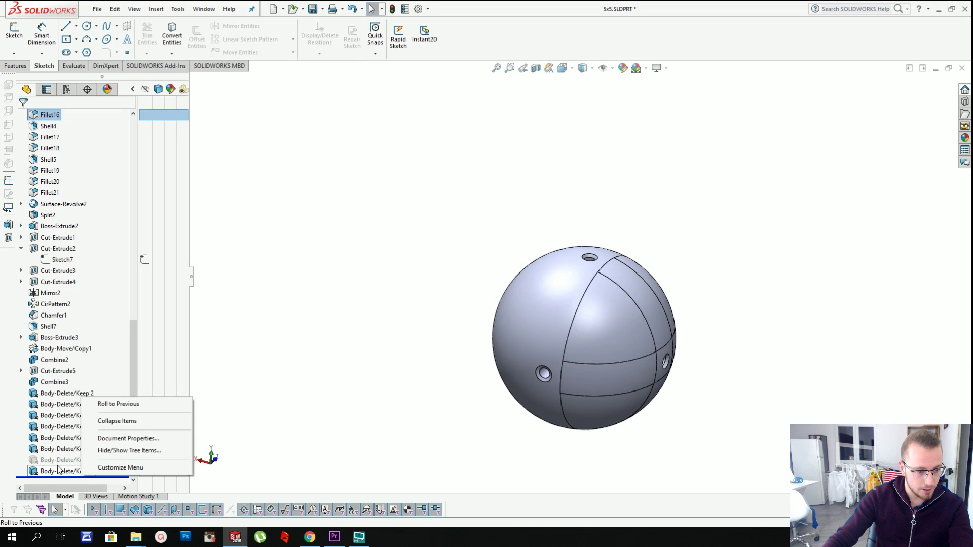
right_click(57, 472)
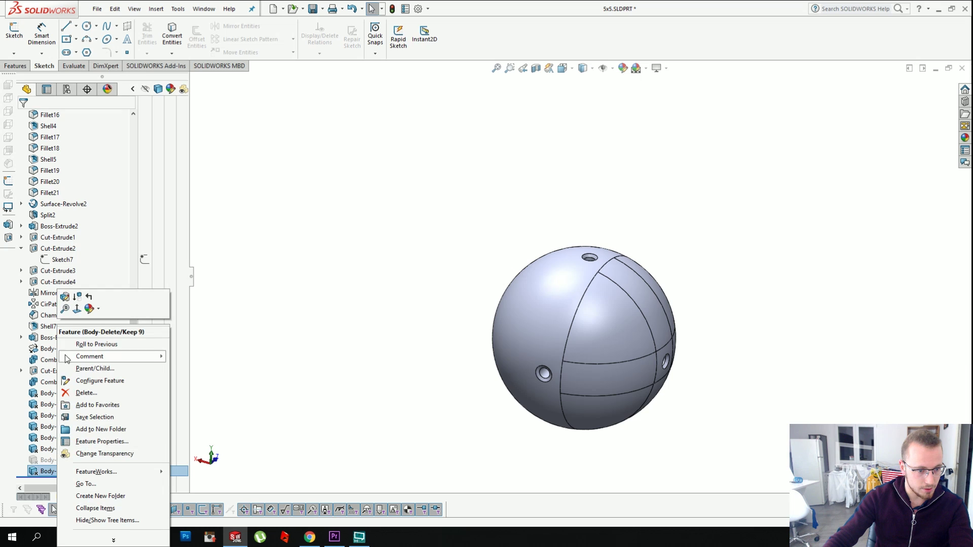
left_click(74, 299)
left_click(60, 462)
right_click(60, 461)
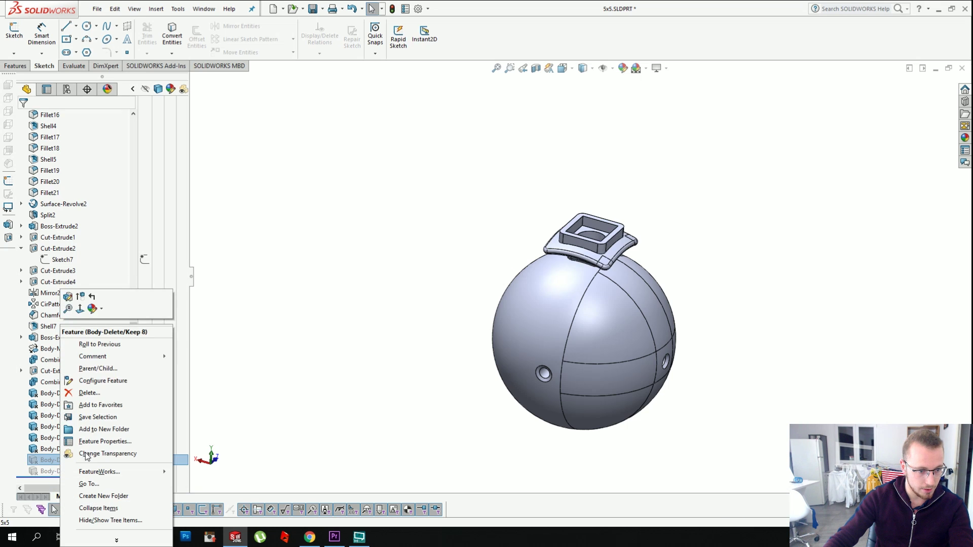
left_click(87, 295)
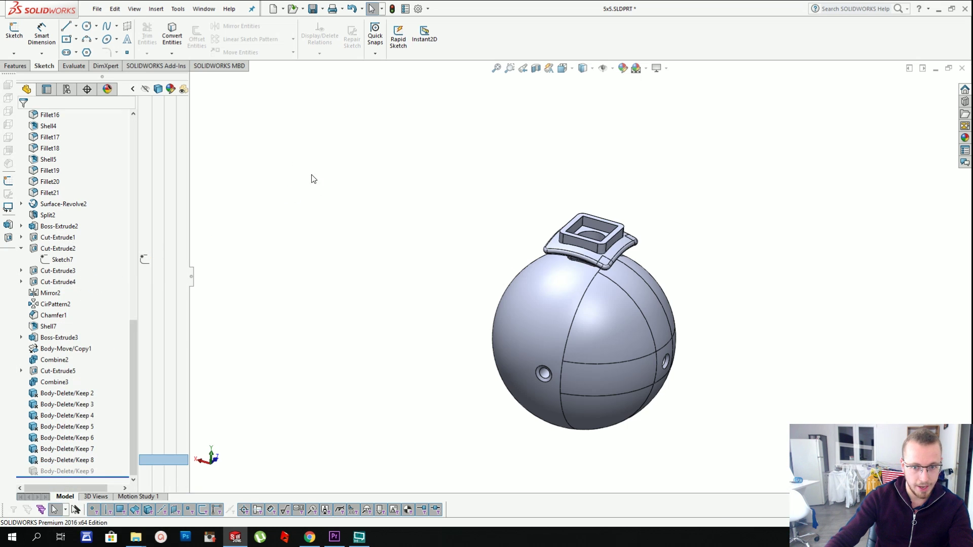
- Export the square-socket centre piece in STL format as a.6.STL in the 5x5 STL folder
left_click(96, 9)
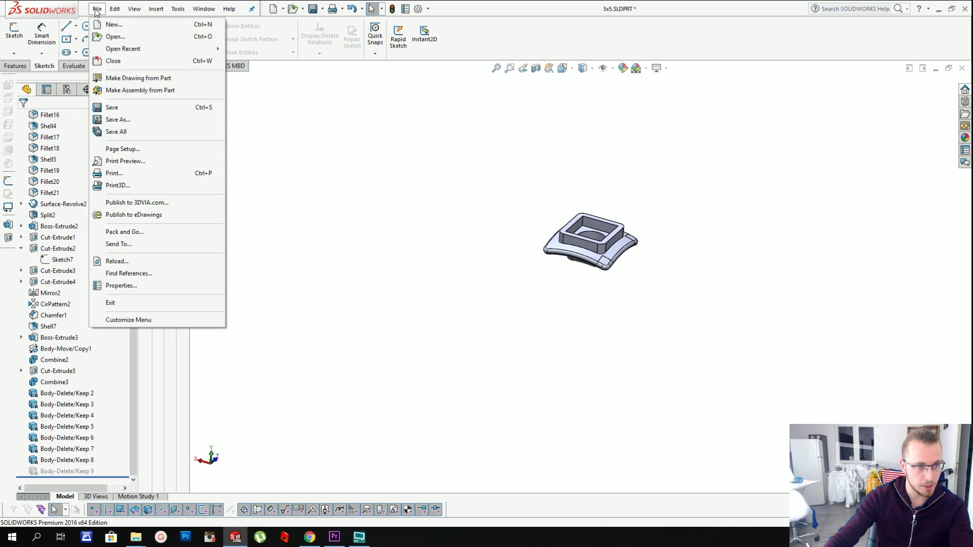
left_click(115, 120)
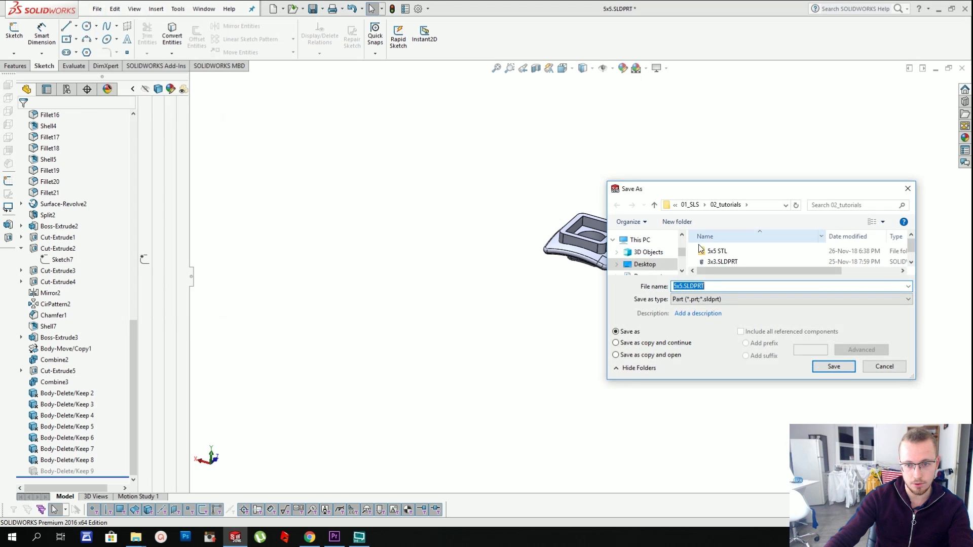
double_click(702, 248)
left_click(703, 298)
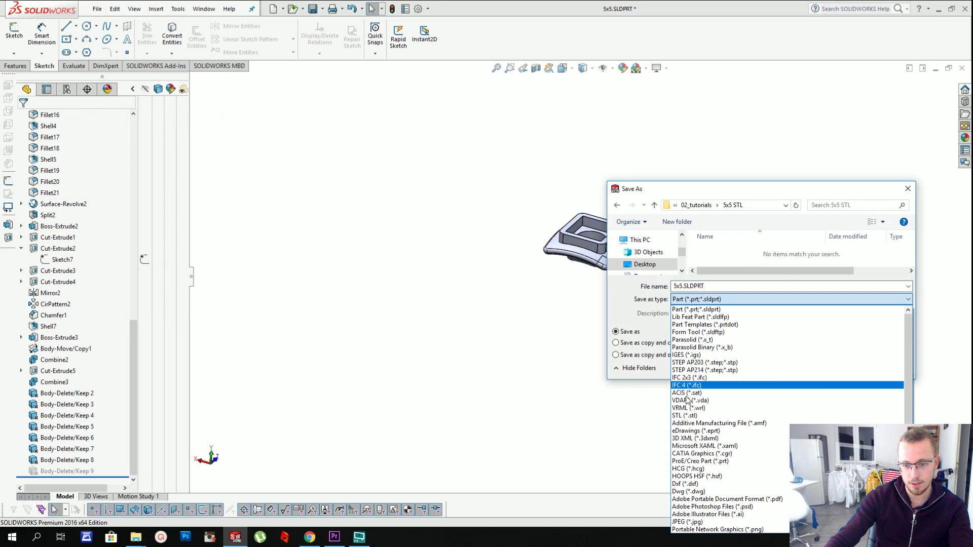
left_click(684, 416)
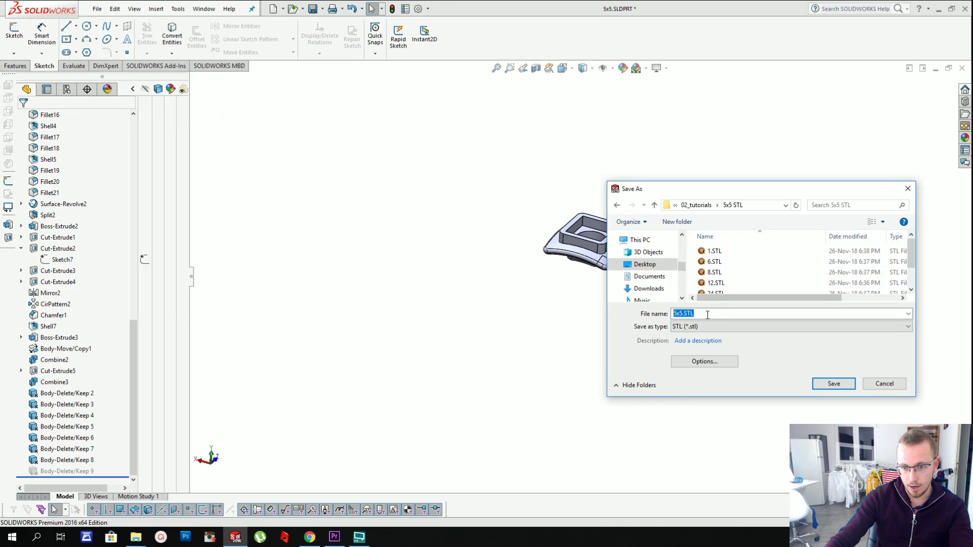
type("a.6")
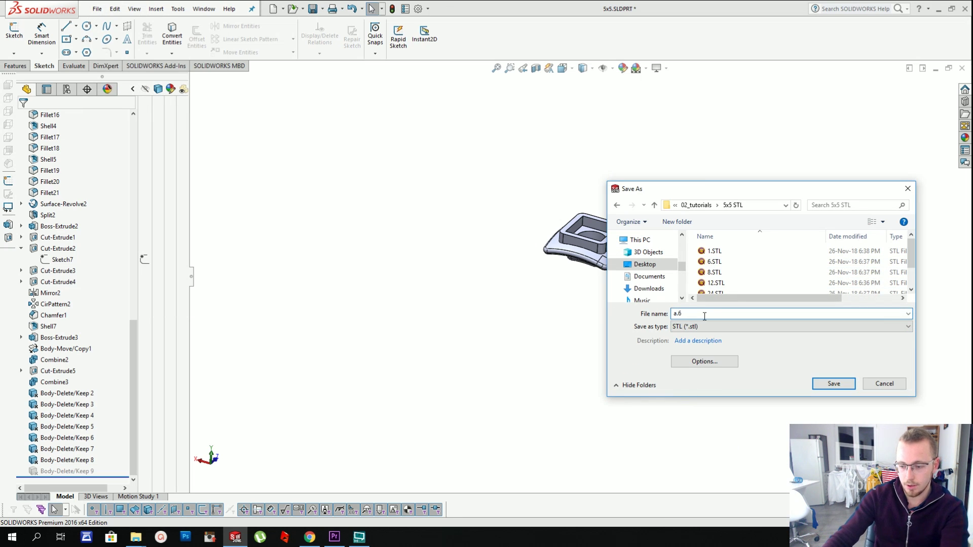
key("Return")
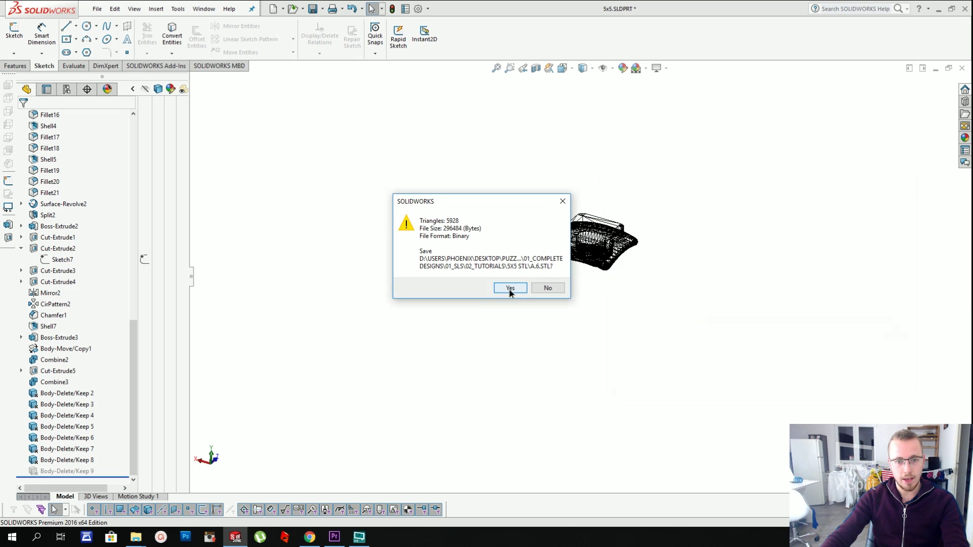
left_click(509, 289)
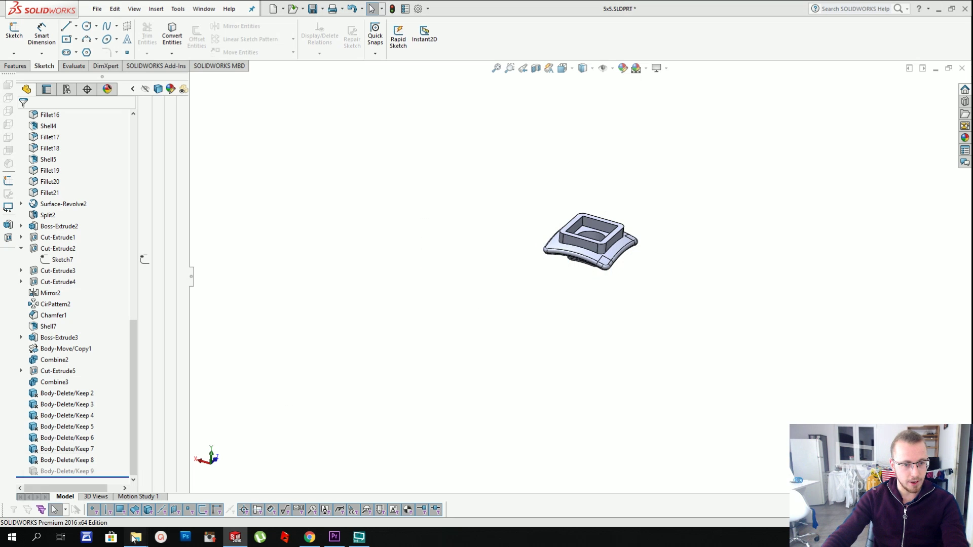
- Switch to File Explorer, open the 5x5 STL folder inside 01_SLS > 02_tutorials and select all exported STL files to check them
mouse_move(132, 539)
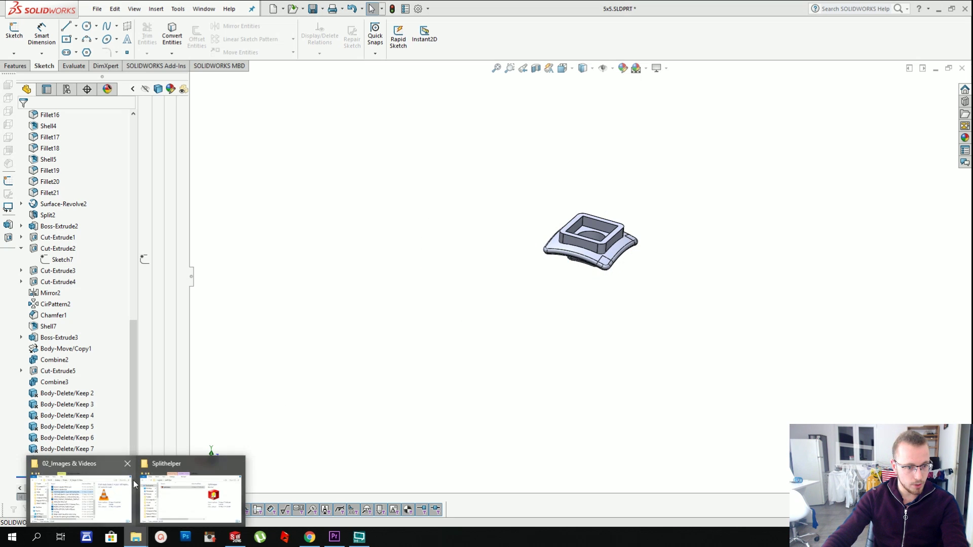
left_click(163, 503)
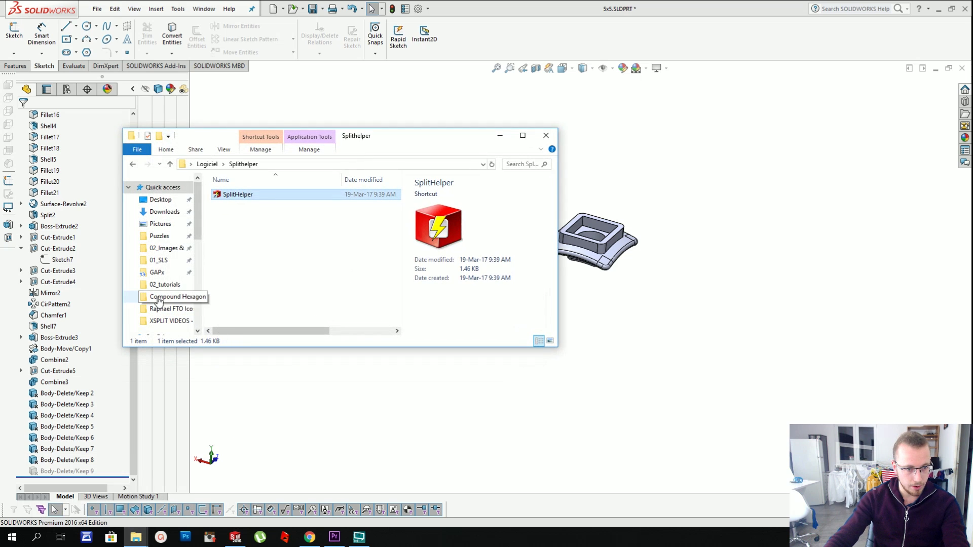
left_click(162, 250)
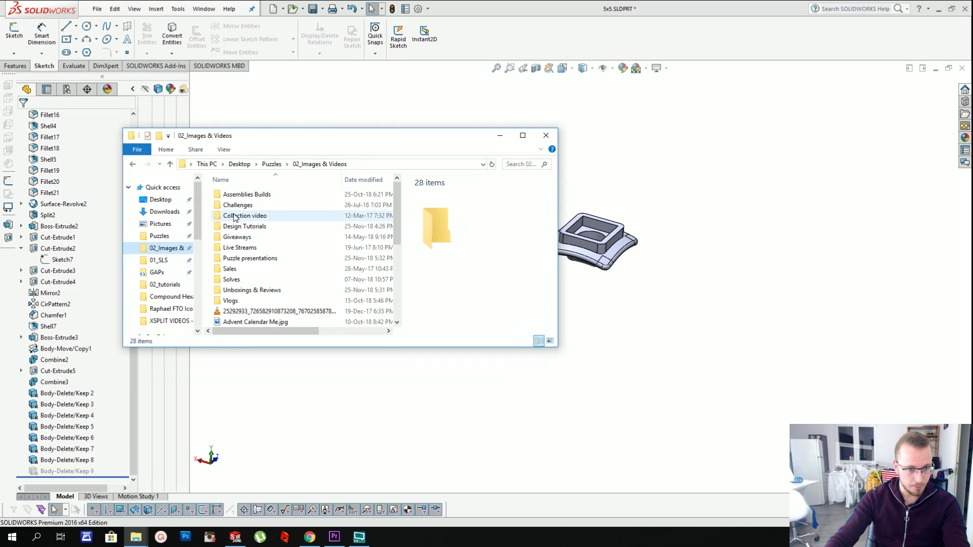
left_click(156, 260)
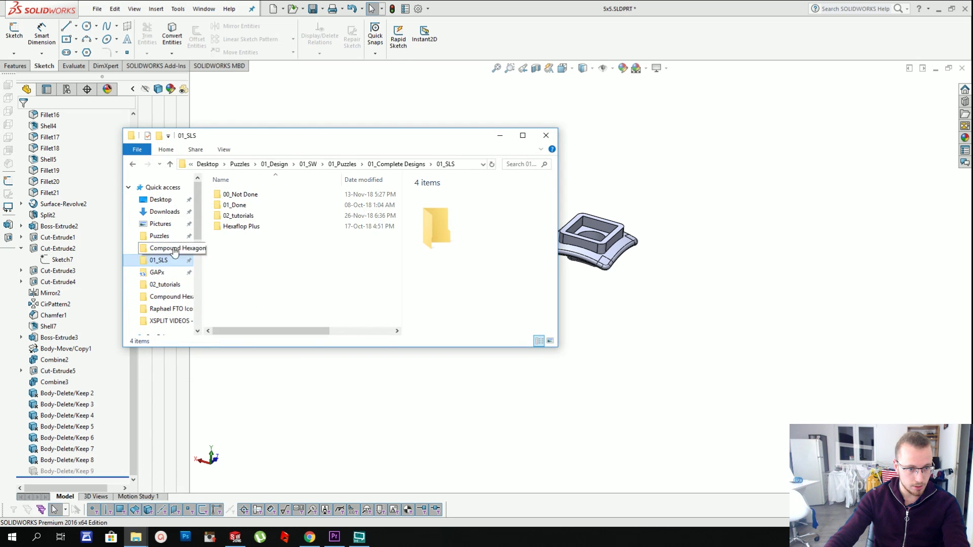
left_click(309, 164)
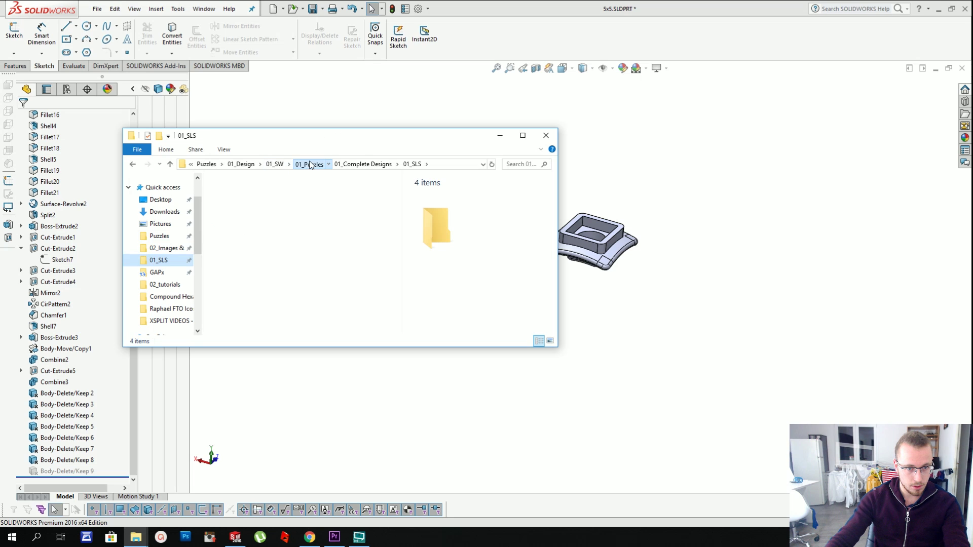
double_click(273, 198)
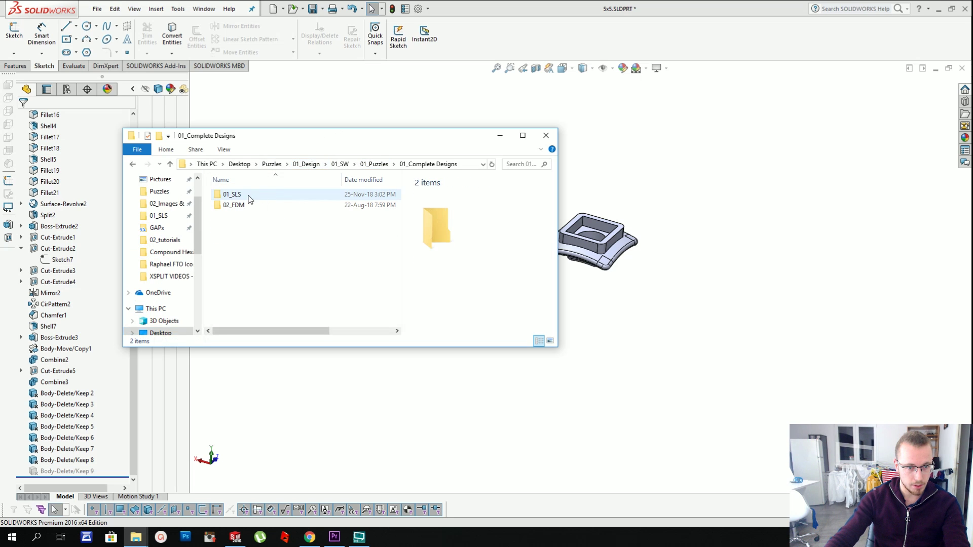
double_click(247, 196)
double_click(252, 196)
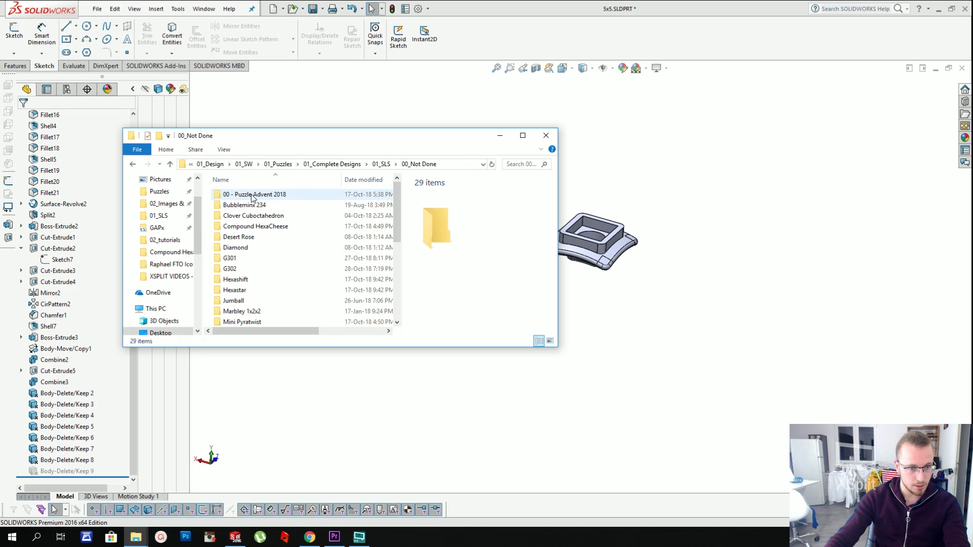
left_click(384, 164)
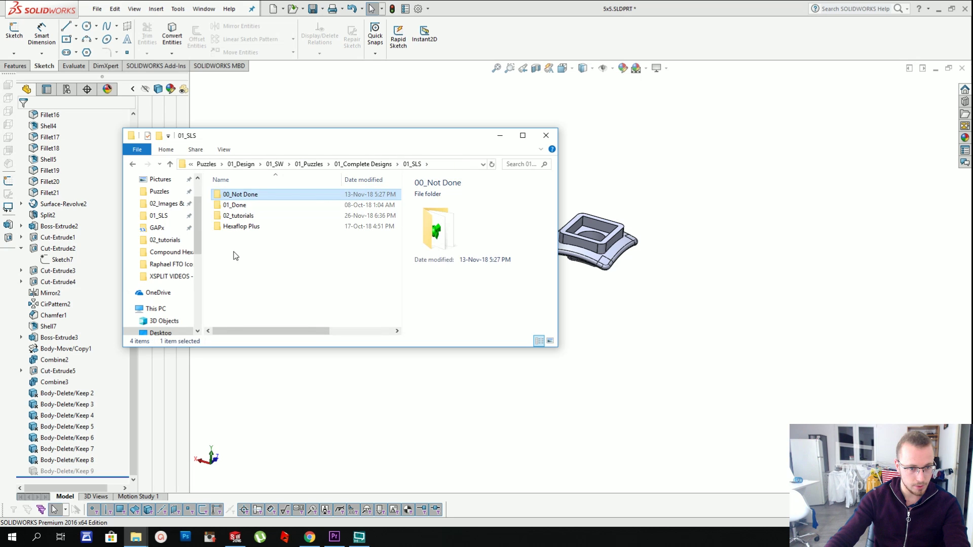
double_click(243, 218)
left_click(247, 198)
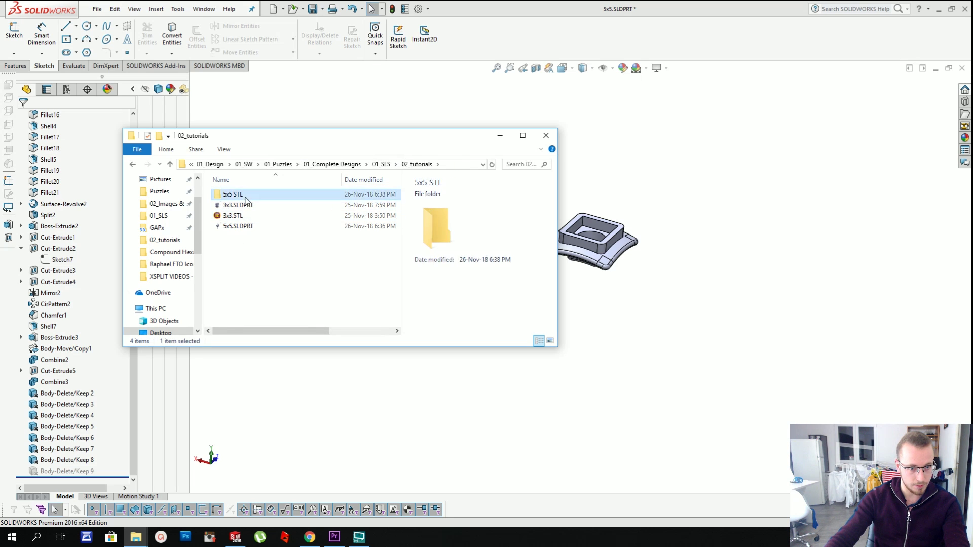
double_click(246, 198)
left_click_drag(287, 299, 204, 143)
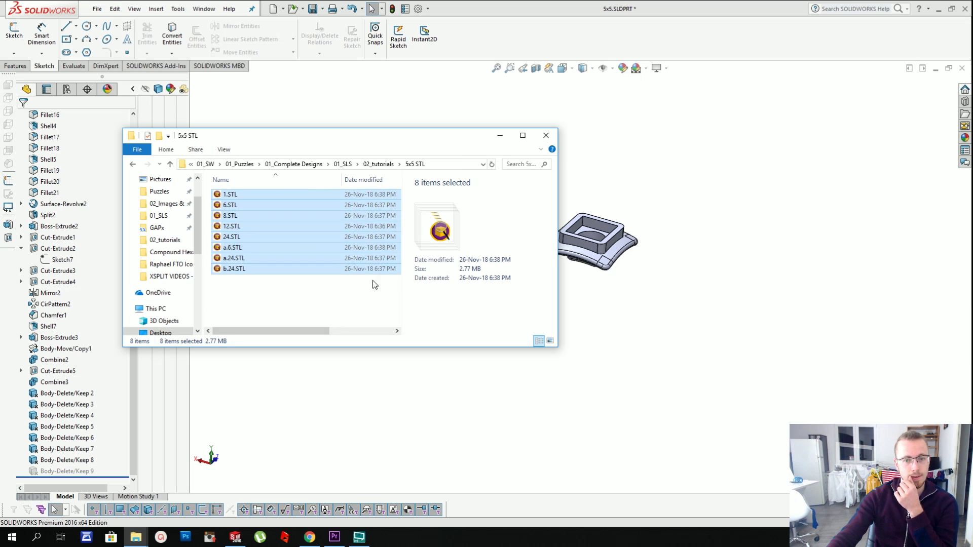
- Switch back to SOLIDWORKS and save the 5x5 part with the square-socket centre piece isolated
left_click(430, 105)
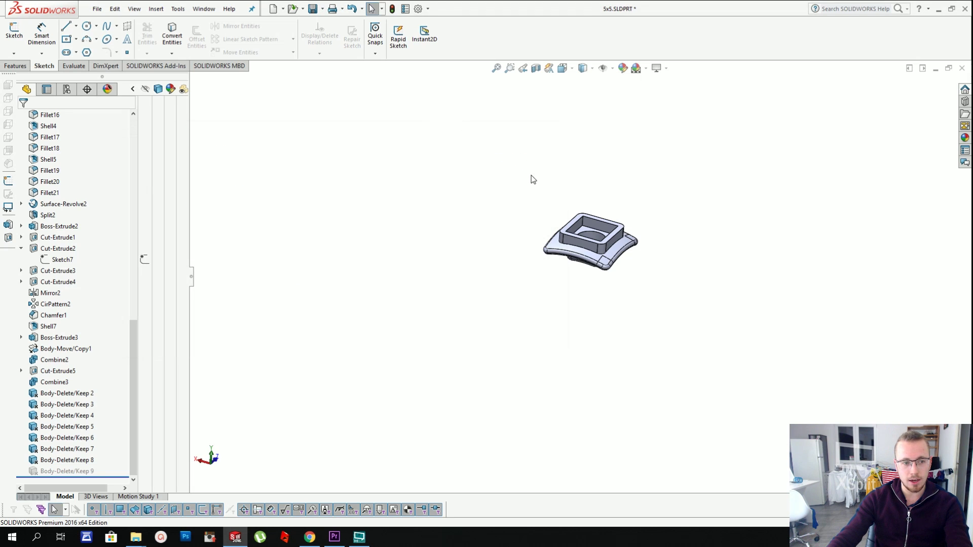
key("ctrl+s")
scroll(240, 327, "up", 3)
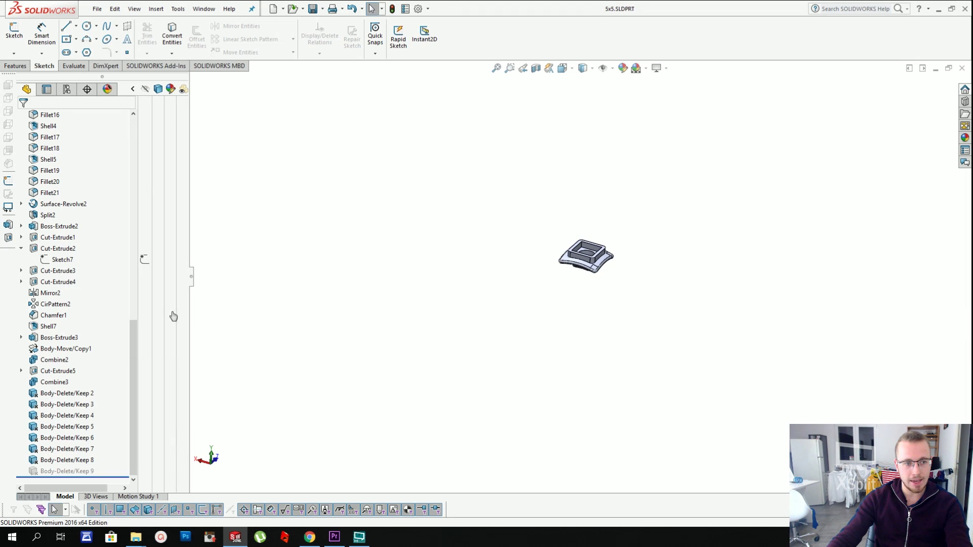
scroll(619, 245, "down", 5)
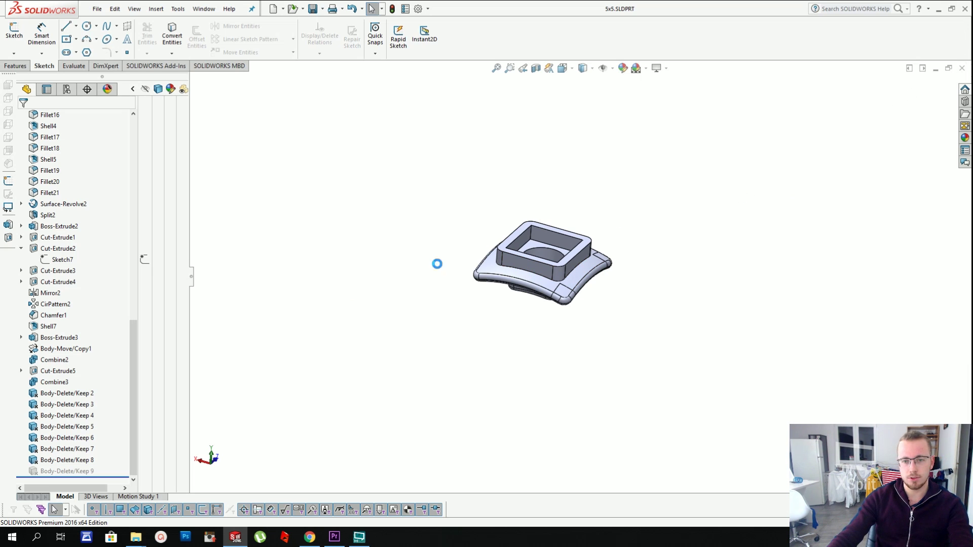
- Suppress Body-Delete/Keep 2 through Body-Delete/Keep 8 together to bring back all puzzle pieces and the core
right_click(56, 399)
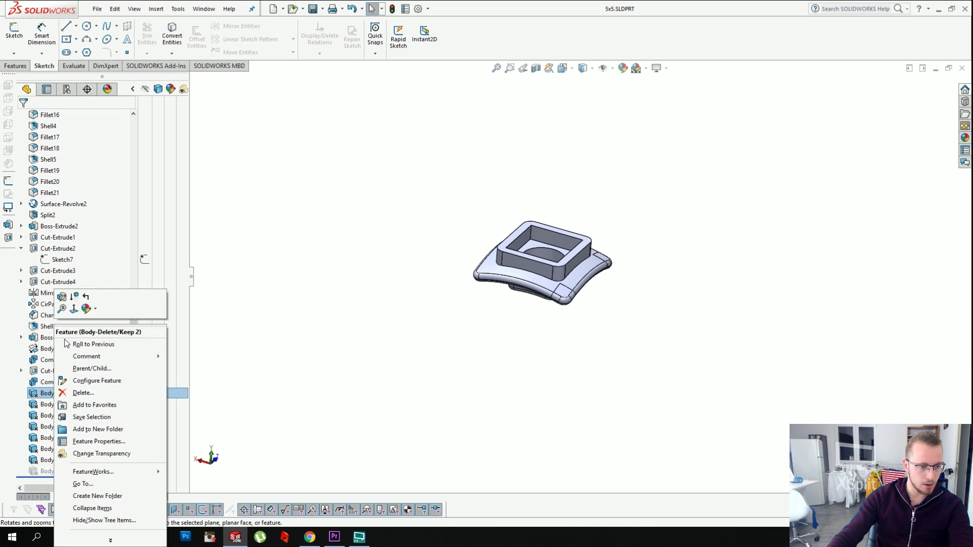
left_click_drag(17, 396, 54, 463)
right_click(54, 462)
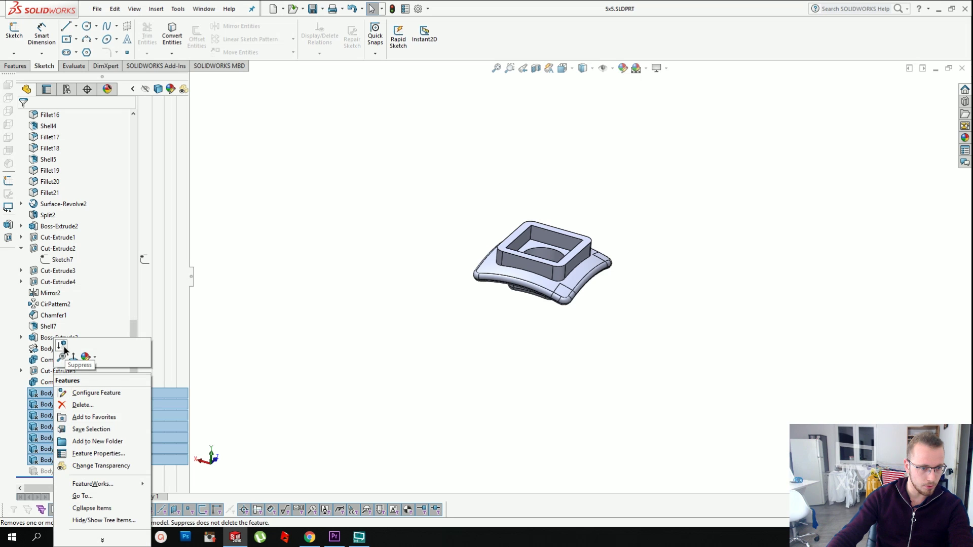
left_click(64, 349)
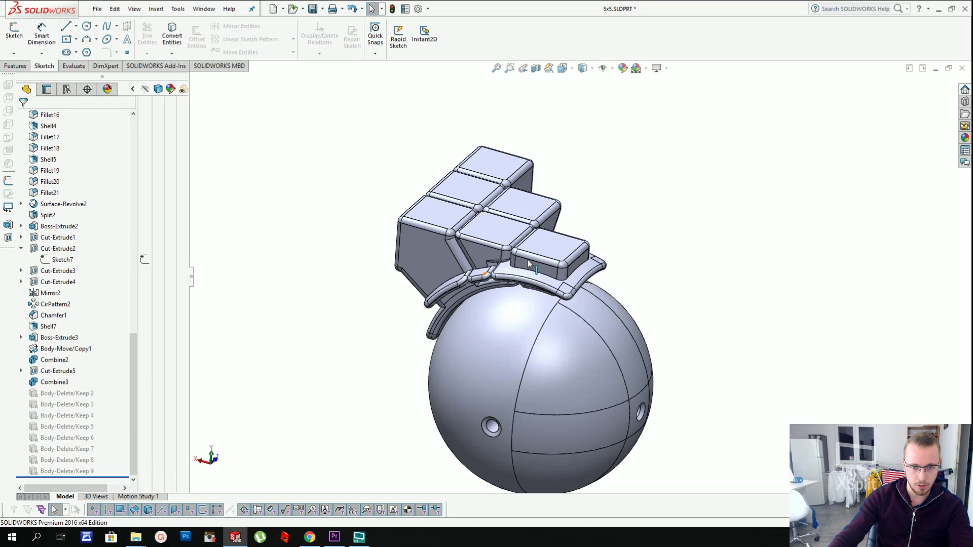
- Close the 5x5 part document
key("z")
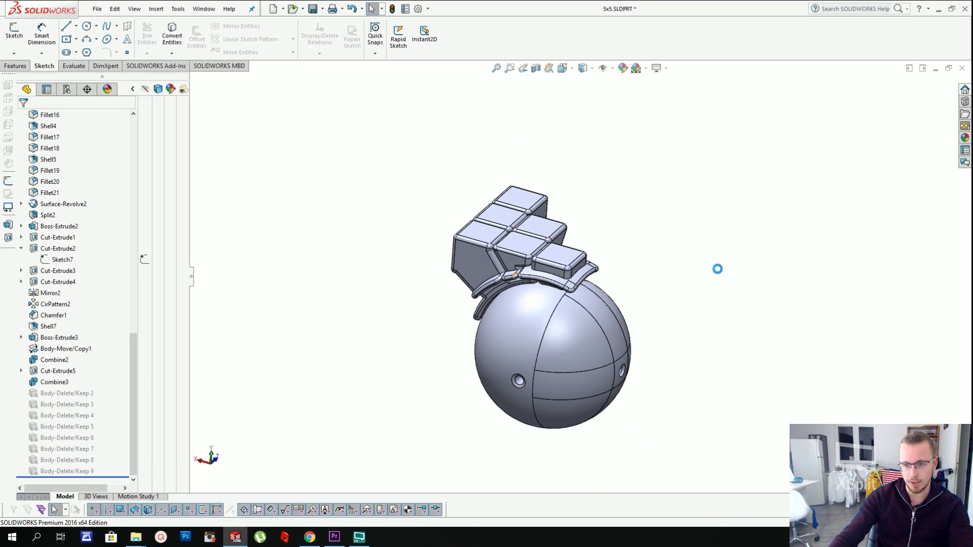
left_click(963, 68)
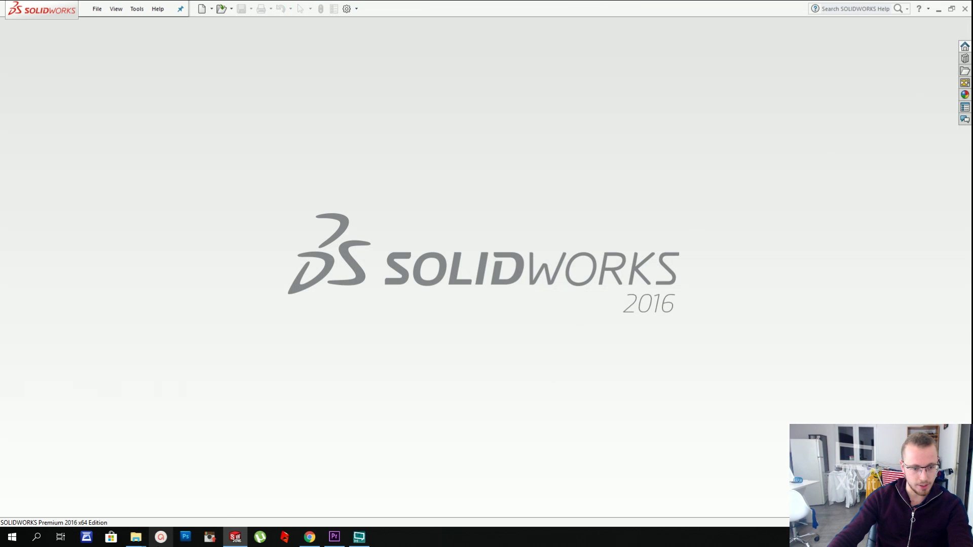
- Switch to the File Explorer window of the 5x5 STL folder, set it aside and select all its STL files
mouse_move(136, 537)
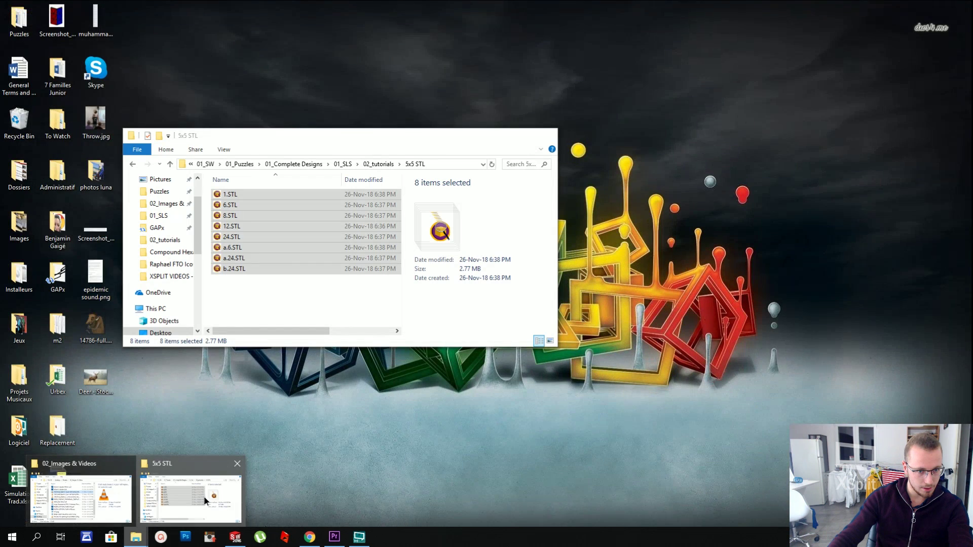
left_click(205, 502)
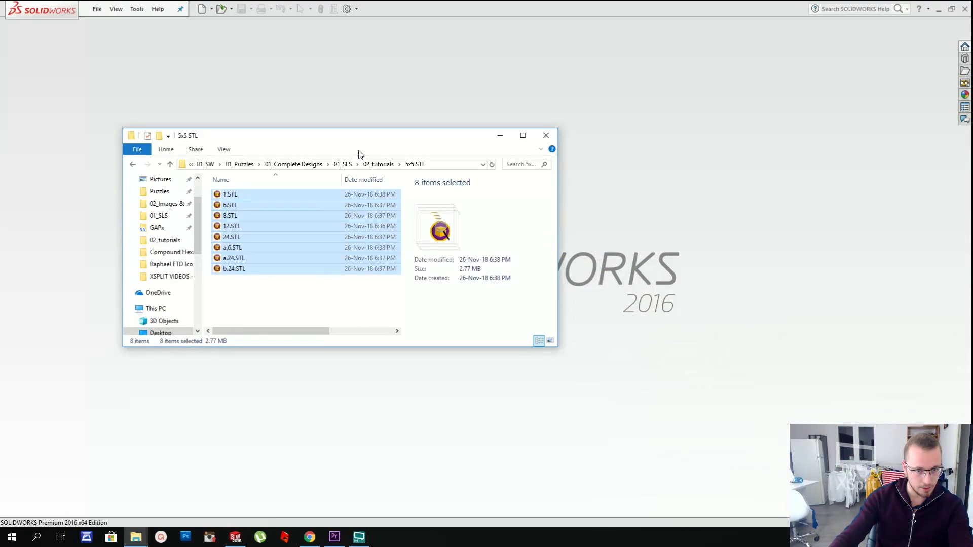
left_click_drag(372, 146, 749, 120)
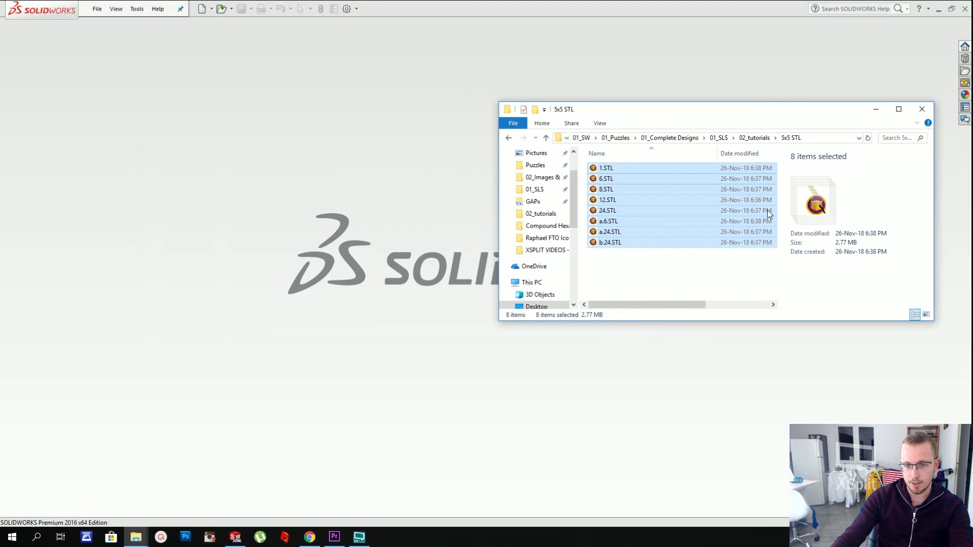
left_click_drag(722, 277, 605, 150)
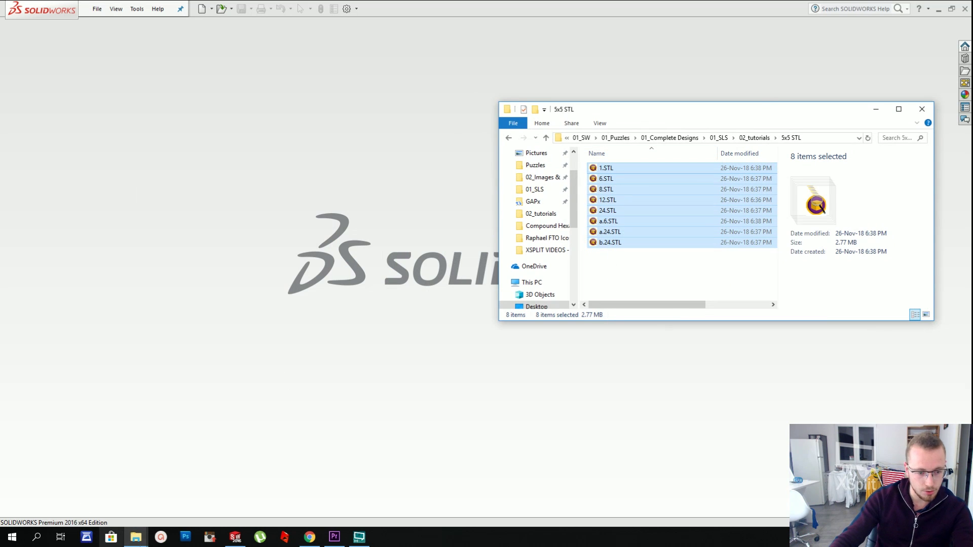
- Open a second File Explorer window on the Logiciel folder and place it beside the 5x5 STL window
left_click(142, 540)
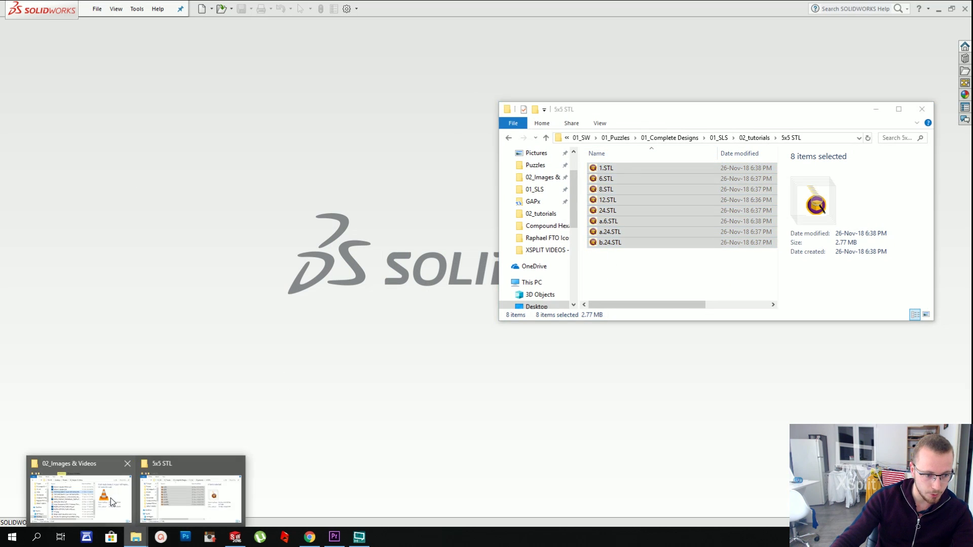
right_click(133, 538)
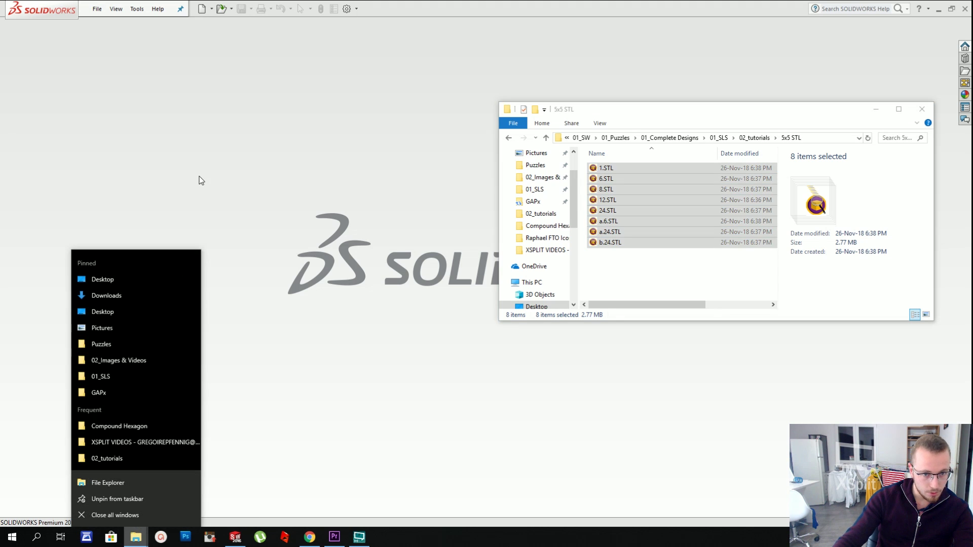
left_click(119, 359)
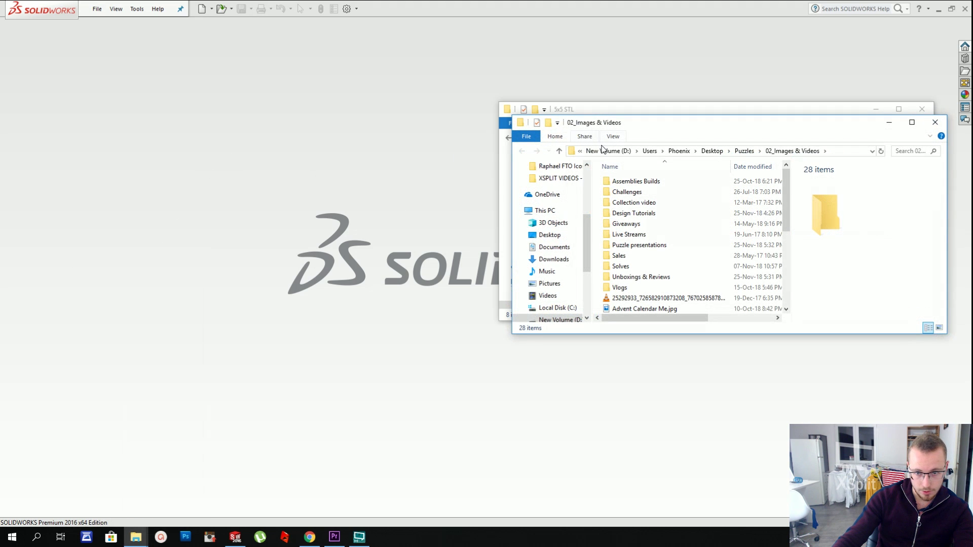
left_click(580, 151)
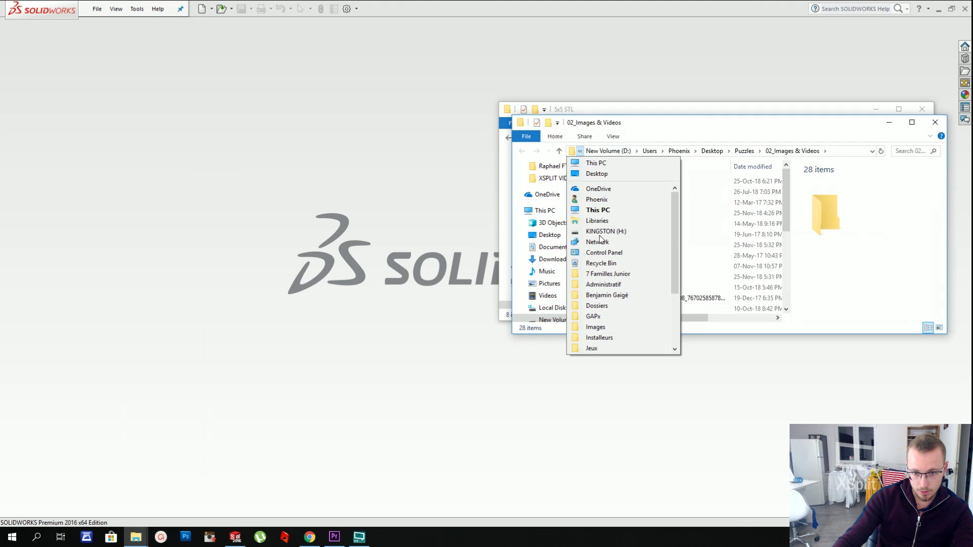
scroll(602, 238, "down", 3)
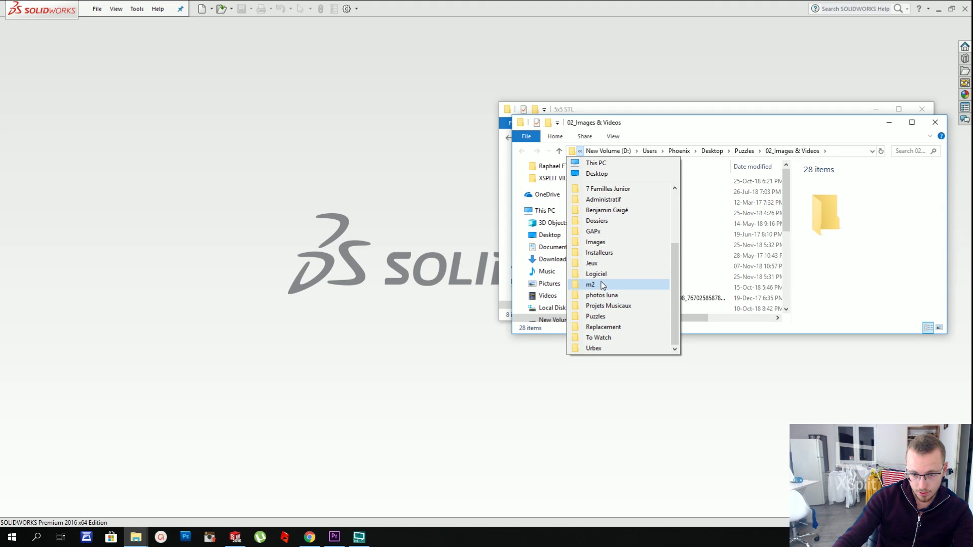
left_click(601, 275)
left_click_drag(616, 125, 172, 173)
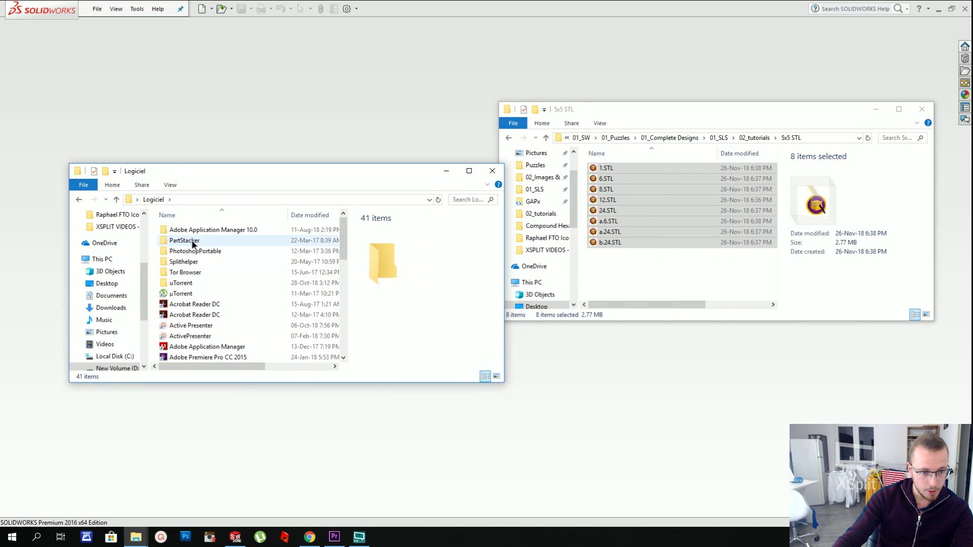
- Launch PartStacker_New.exe from the PartStacker folder and place its window beside the 5x5 STL folder
double_click(193, 241)
left_click(192, 231)
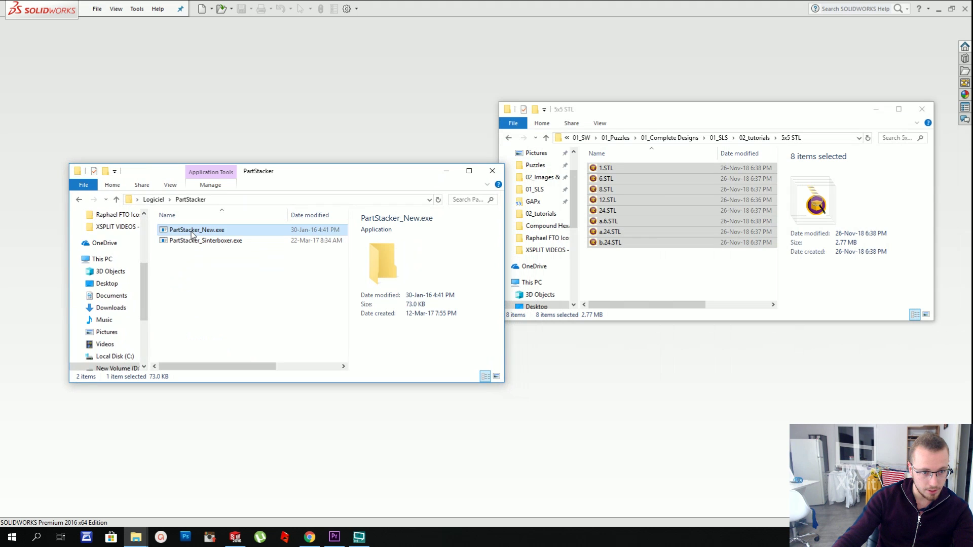
double_click(195, 232)
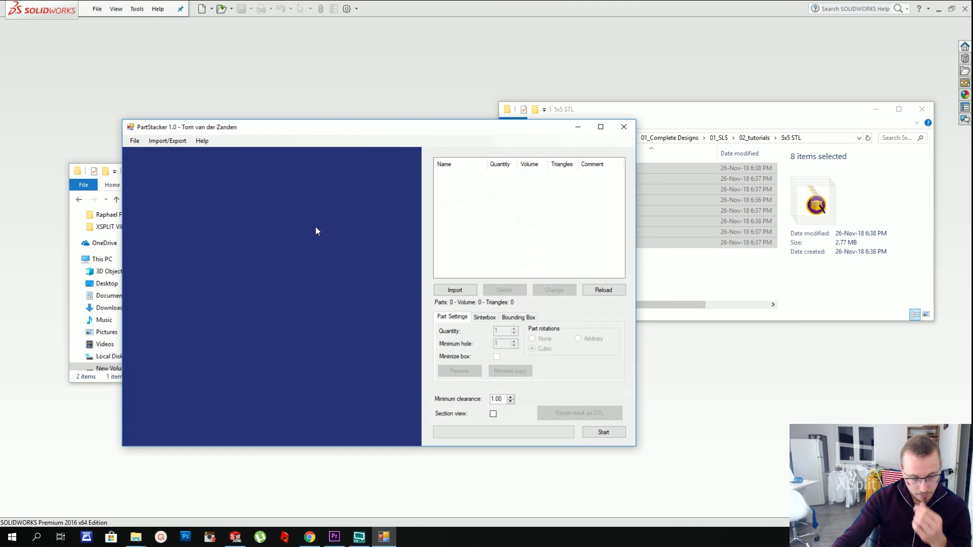
left_click_drag(429, 134, 334, 103)
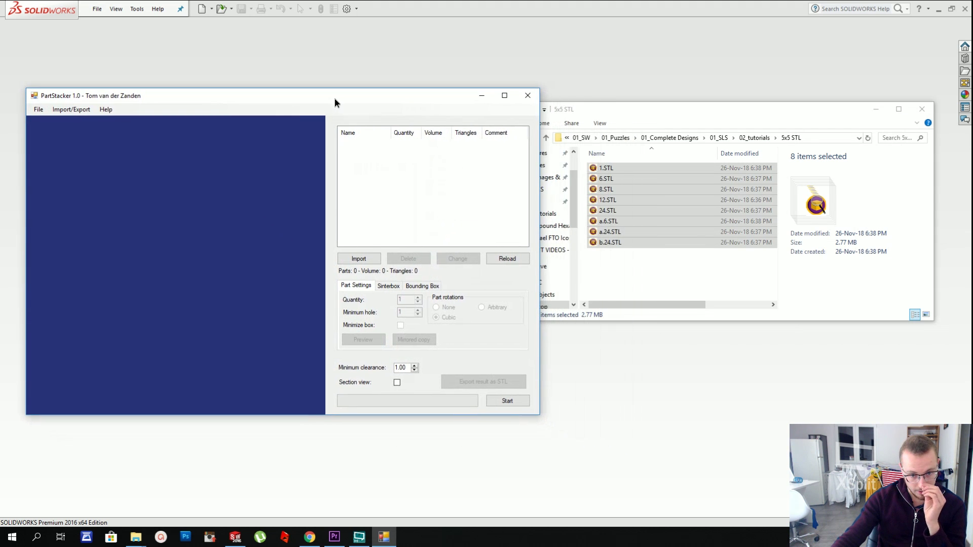
- Import all STL files into PartStacker from the 5x5 STL folder, reusing the folder path from File Explorer
left_click(366, 257)
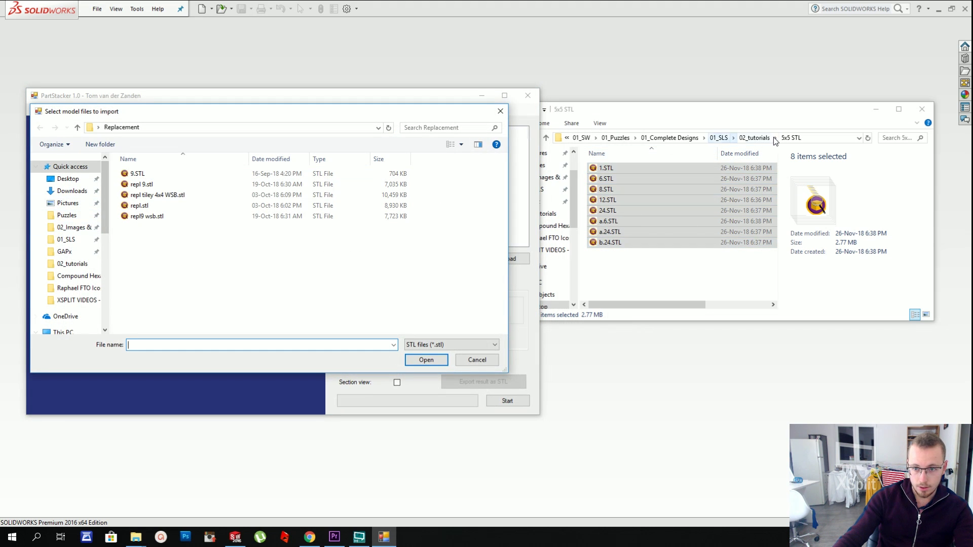
left_click(824, 138)
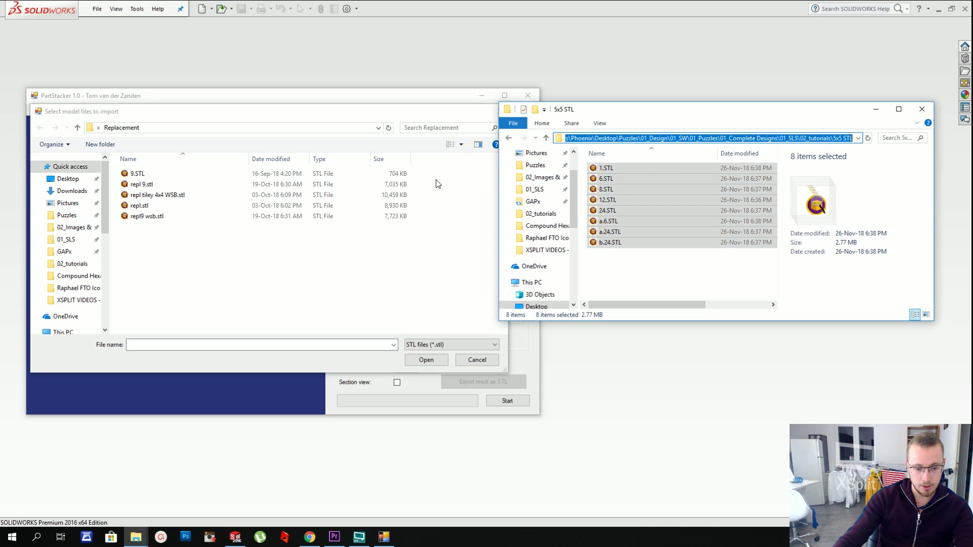
left_click(168, 130)
type("D:\\Users\\Phoenix\\Desktop\\01_SW\\01_Puzzles\\01_Complete Designs\\01_SLS\\02_tutorials\\5x5 STL")
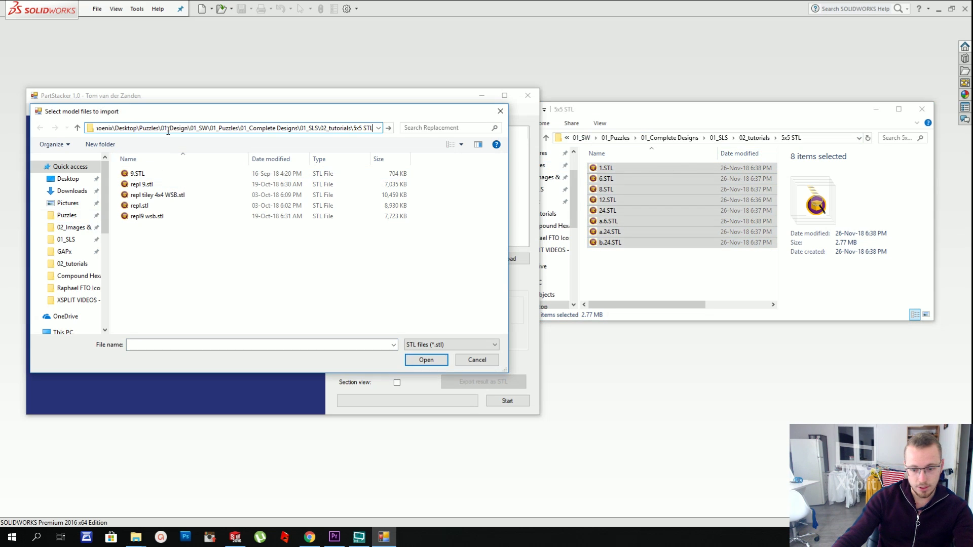
key("Return")
left_click_drag(158, 281, 148, 170)
left_click(443, 359)
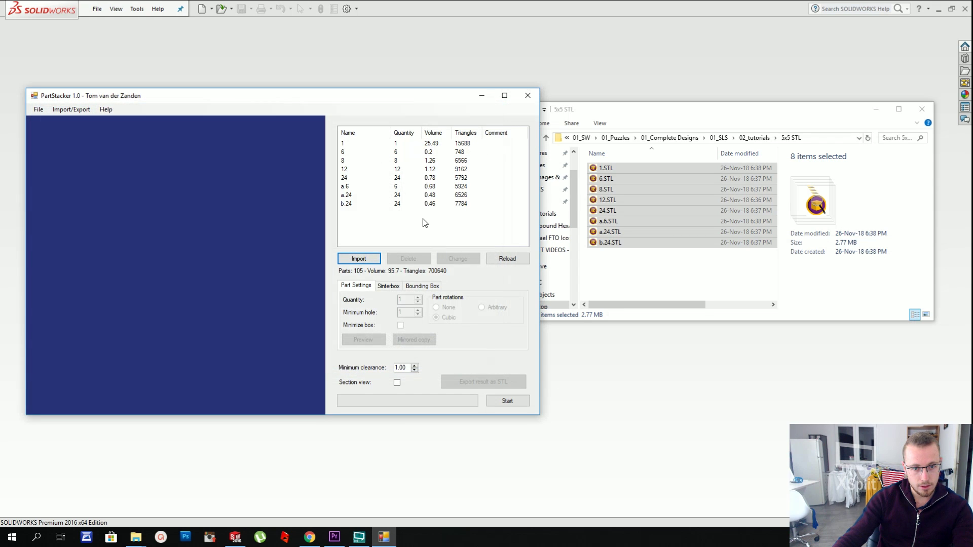
- Preview parts 1, 6, b.24 and a.24 in the list and check the quantity assigned to each
left_click(347, 146)
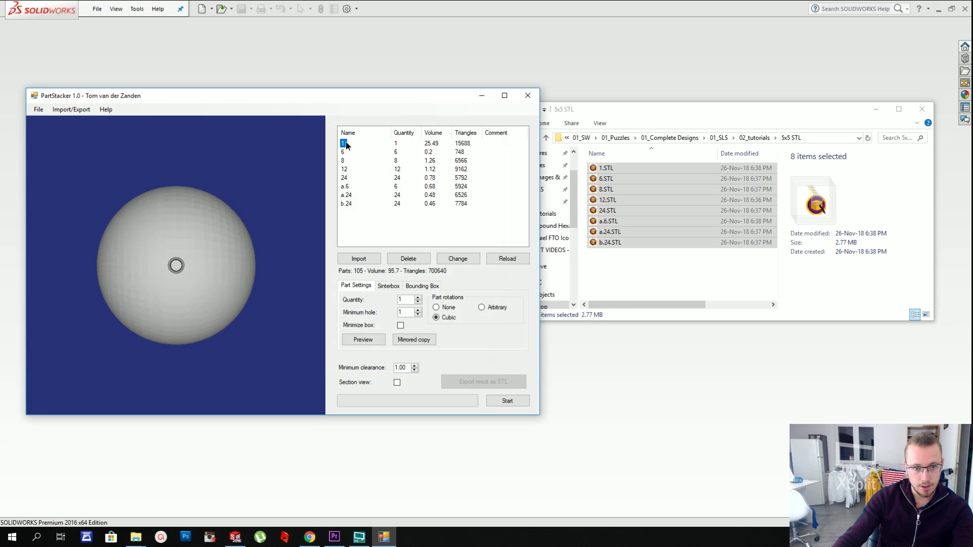
left_click(400, 146)
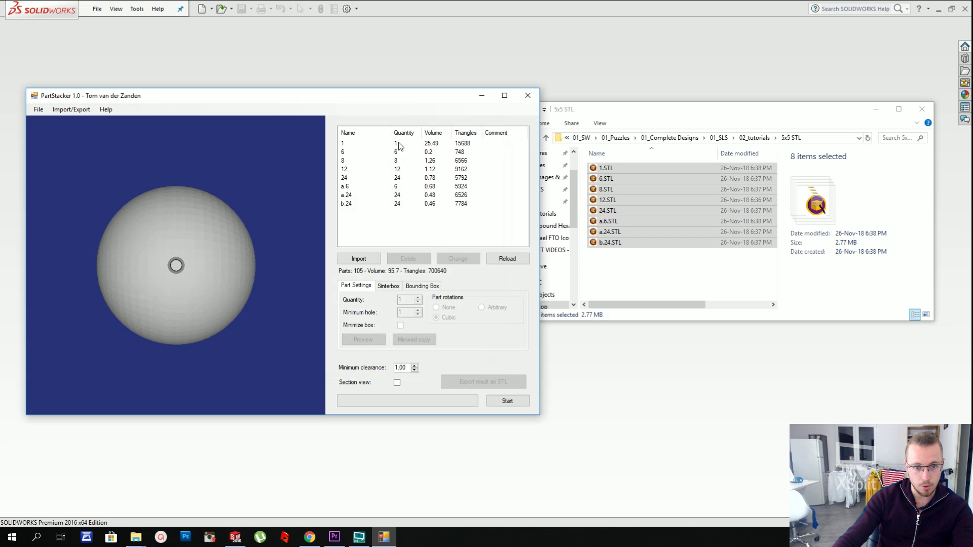
left_click(345, 154)
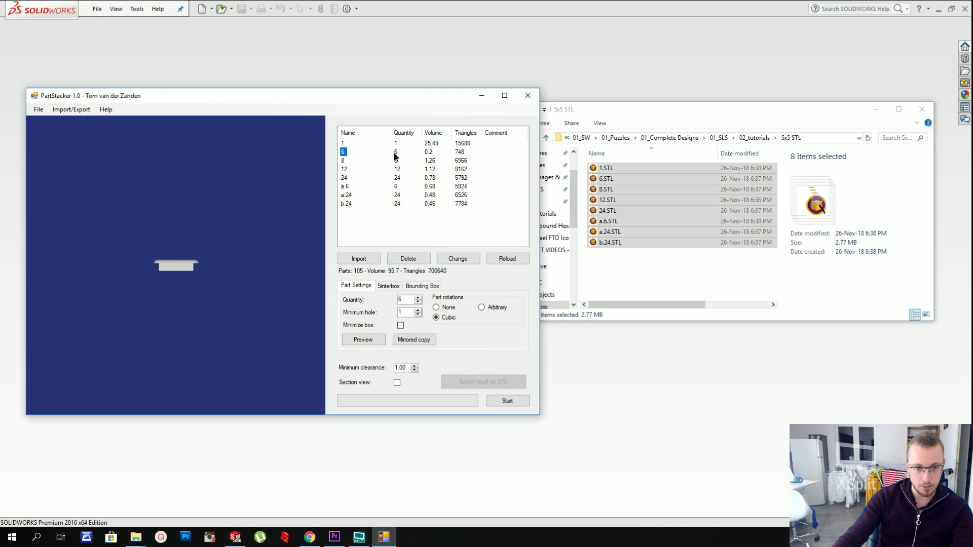
left_click(396, 156)
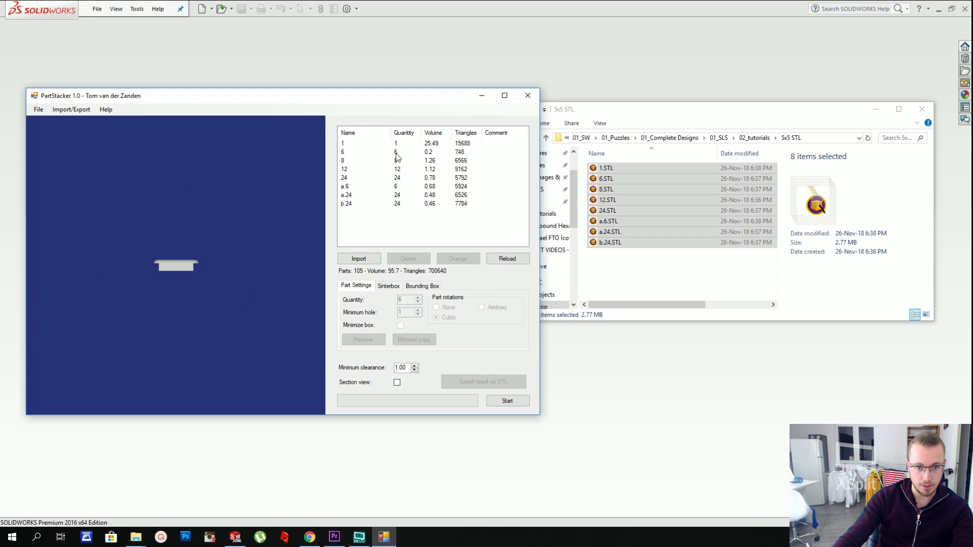
left_click(347, 205)
left_click(399, 205)
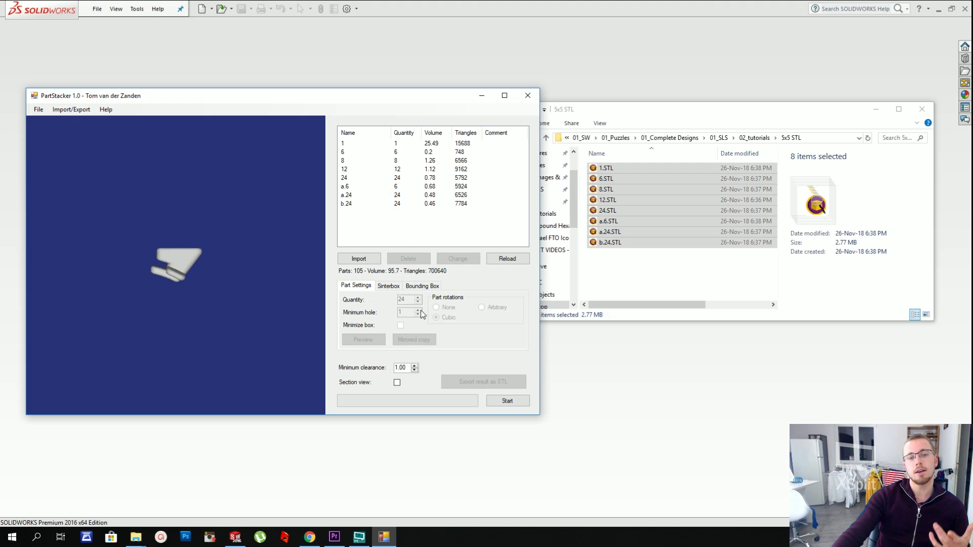
left_click(368, 195)
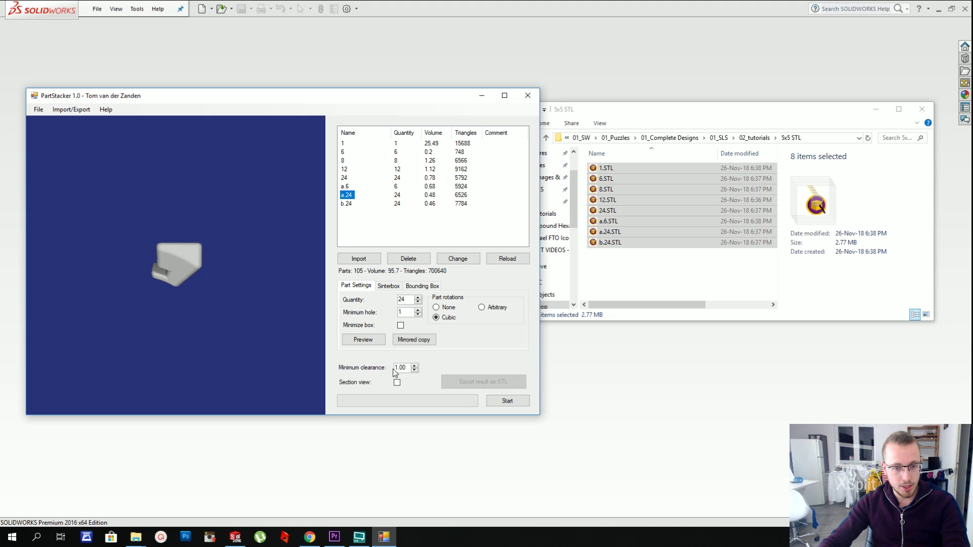
- Set the minimum clearance to 0.80 and display the sinterbox settings
left_click(414, 371)
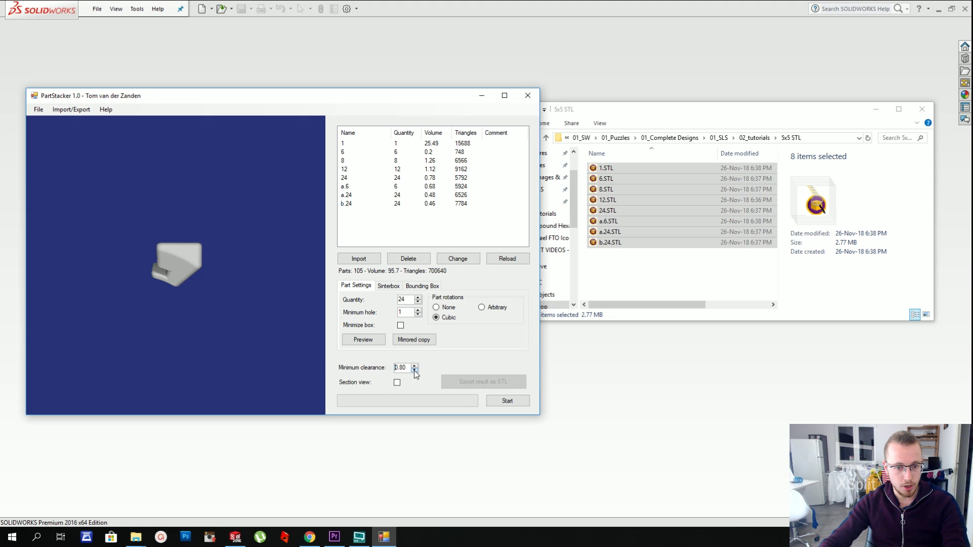
left_click(382, 287)
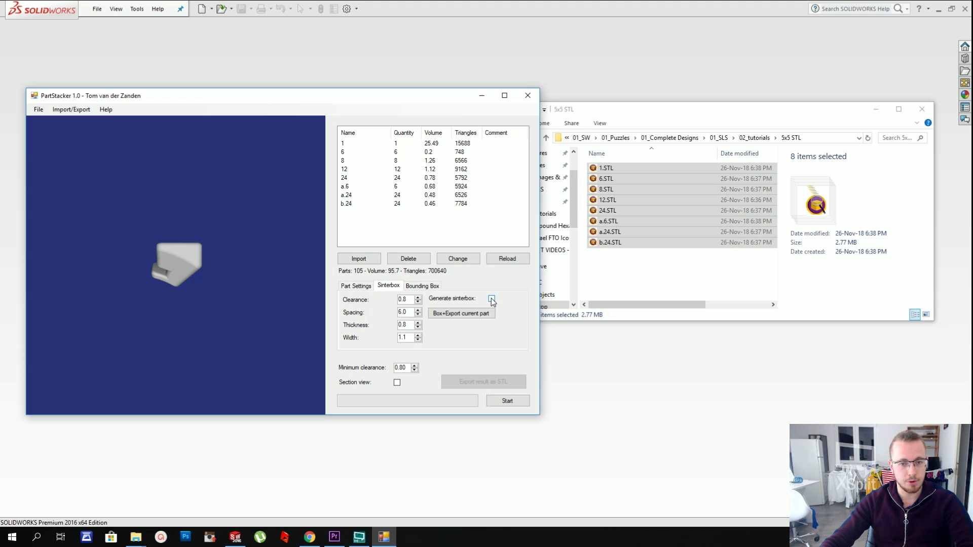
- Launch Magics in the background and return to PartStacker
left_click(283, 540)
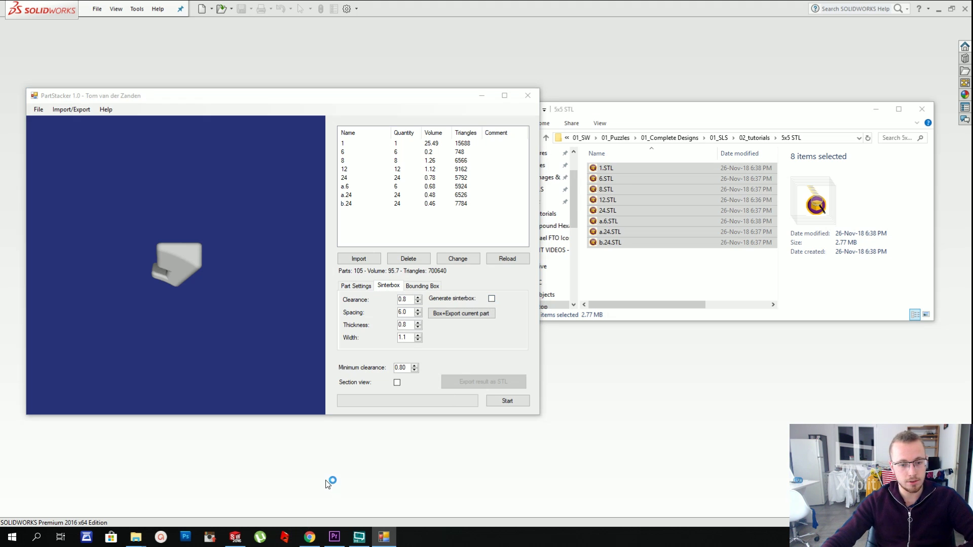
left_click(306, 395)
- Set the initial bounding box to 80 in X, Y and Z and start stacking the parts
left_click(427, 287)
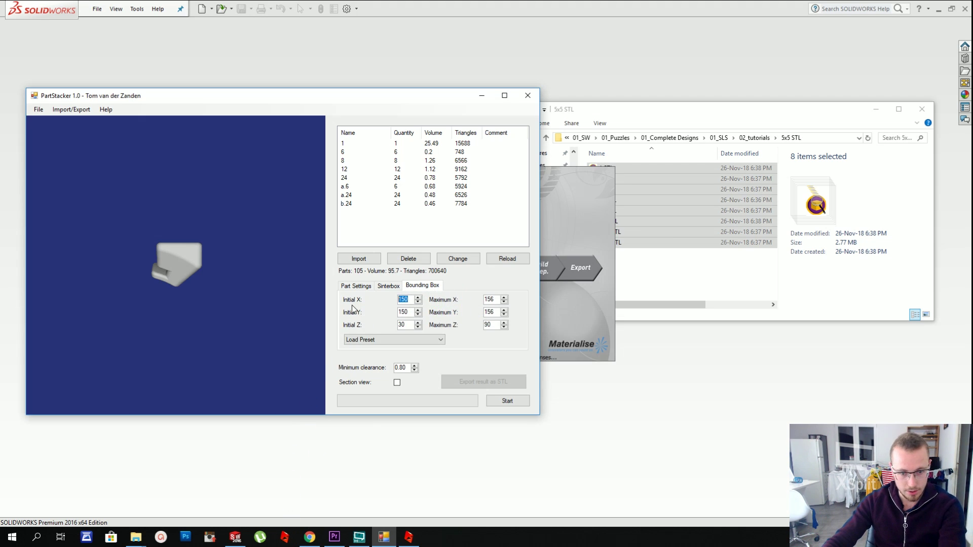
type("80")
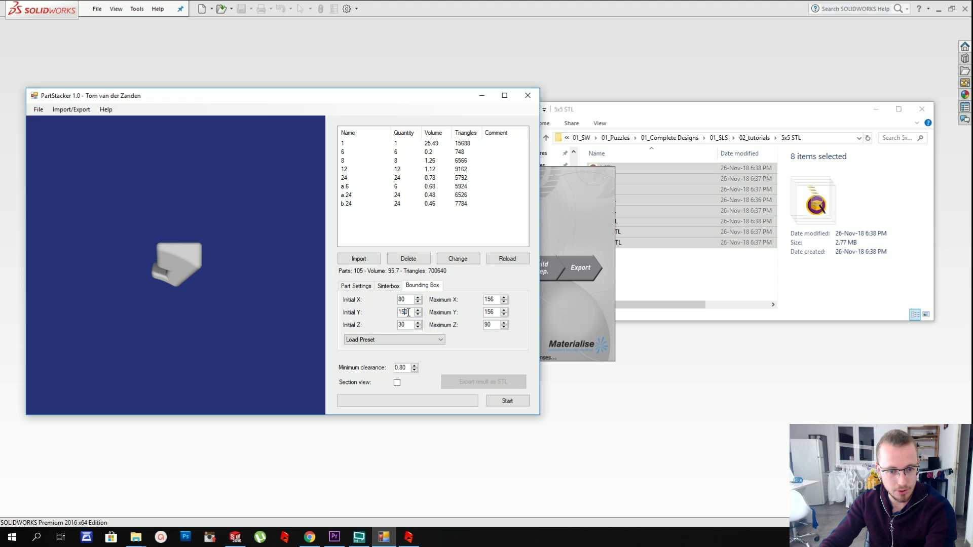
double_click(408, 313)
type("8080")
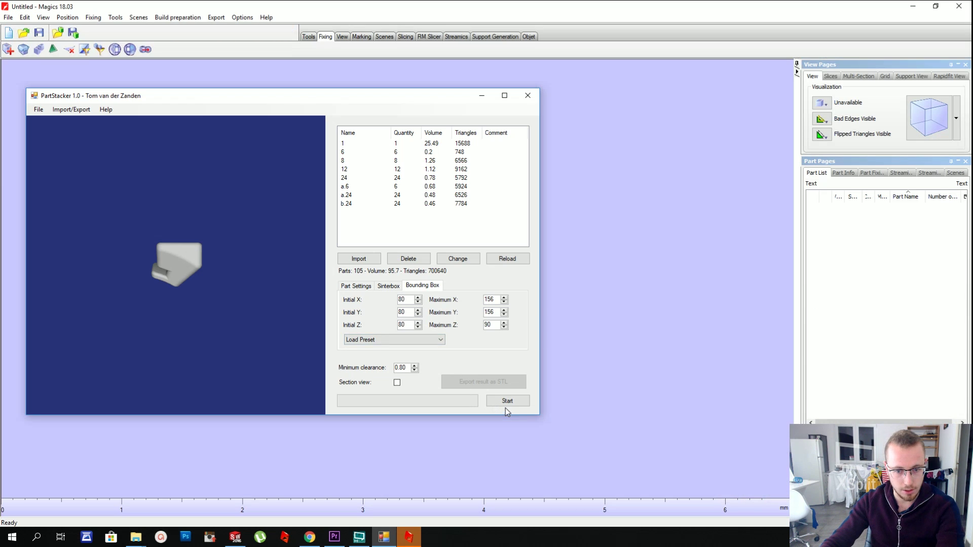
left_click(504, 403)
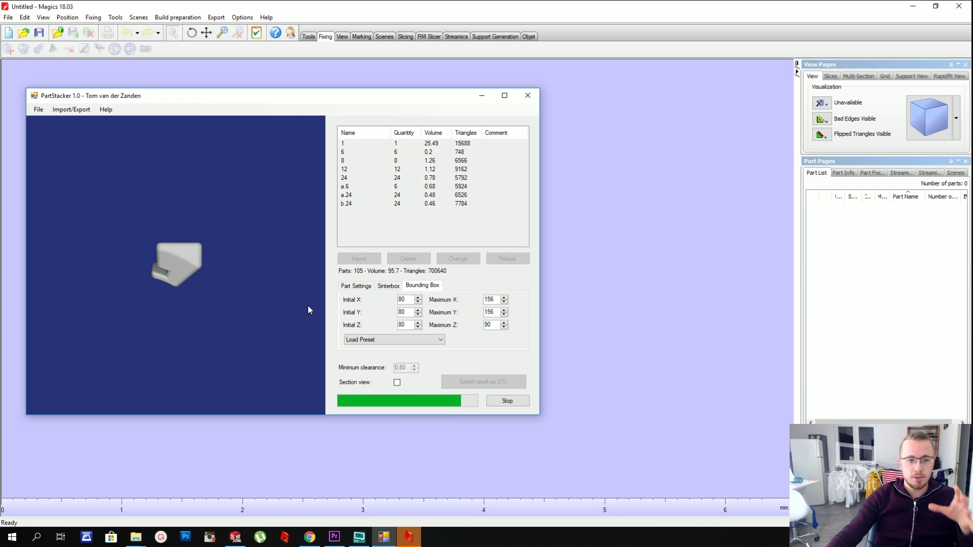
scroll(208, 294, "down", 2)
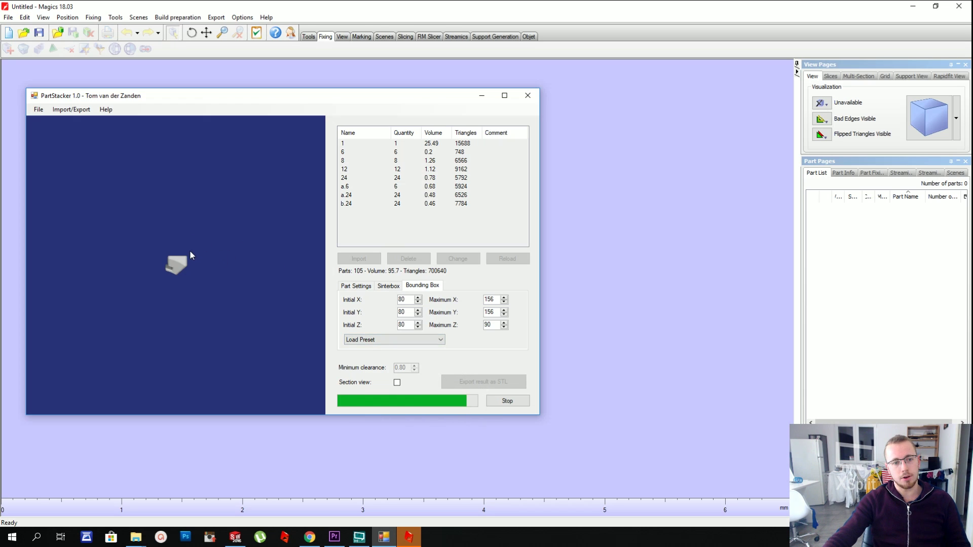
left_click_drag(191, 255, 269, 285)
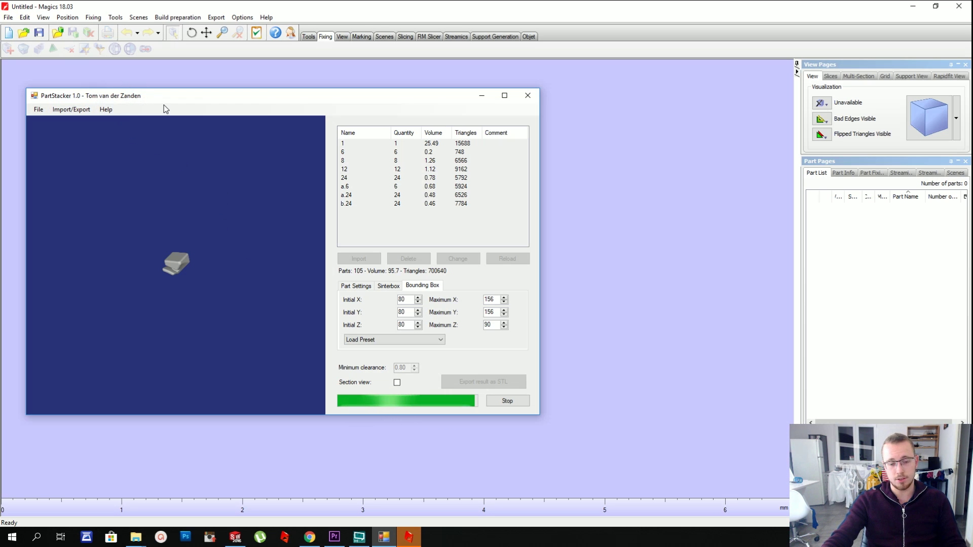
left_click_drag(179, 98, 274, 130)
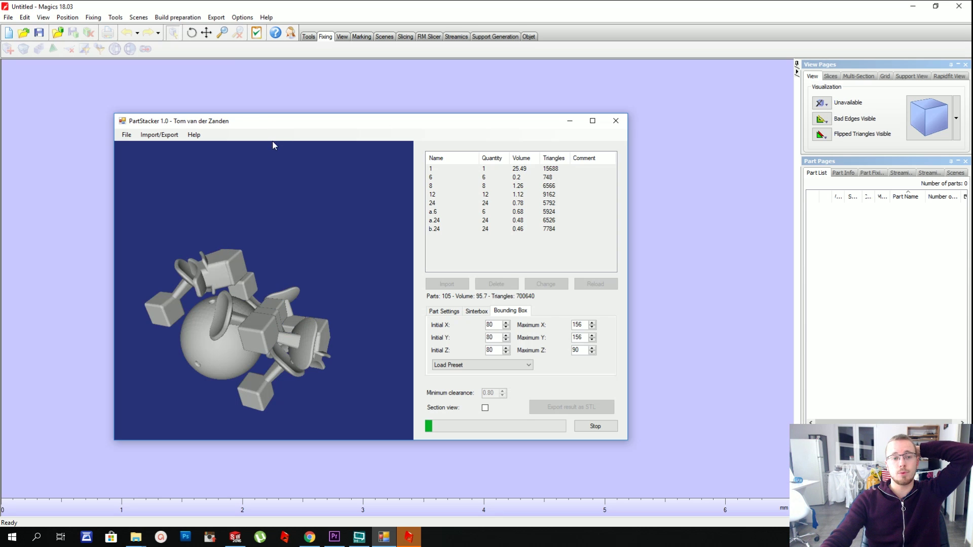
- Abort the running stack, set the initial bounding box to 100 in X, Y and Z and restart the stacking
left_click_drag(281, 309, 214, 293)
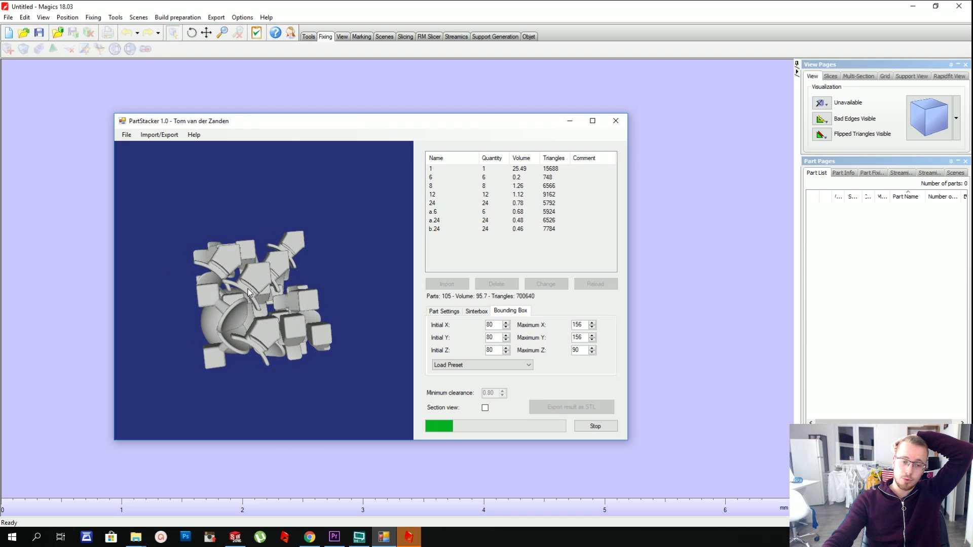
left_click_drag(318, 296, 296, 299)
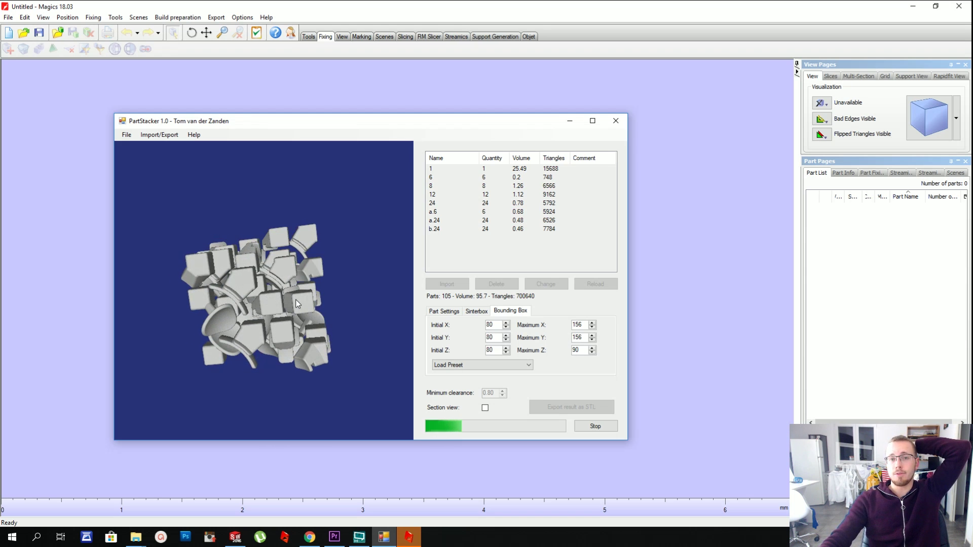
left_click_drag(302, 307, 390, 310)
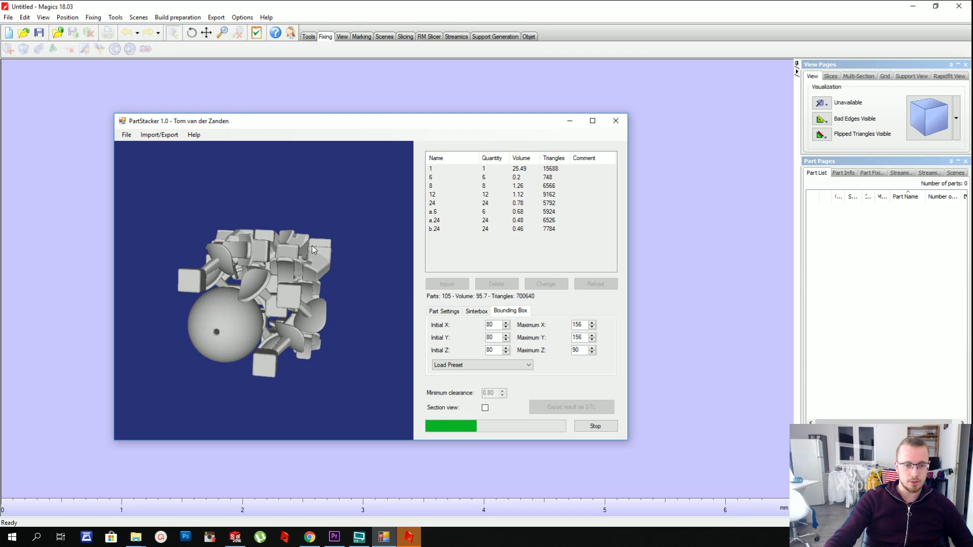
left_click_drag(330, 350, 234, 318)
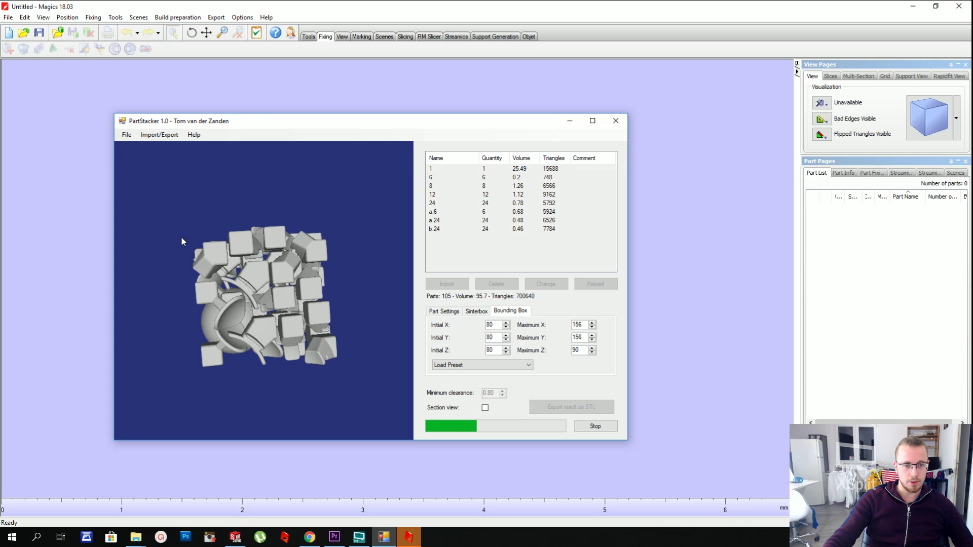
left_click(587, 429)
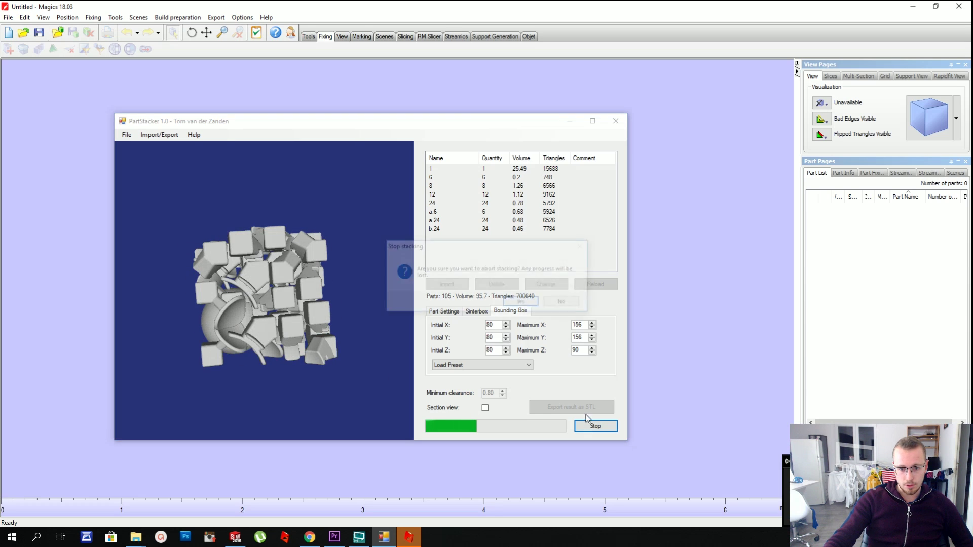
left_click(521, 302)
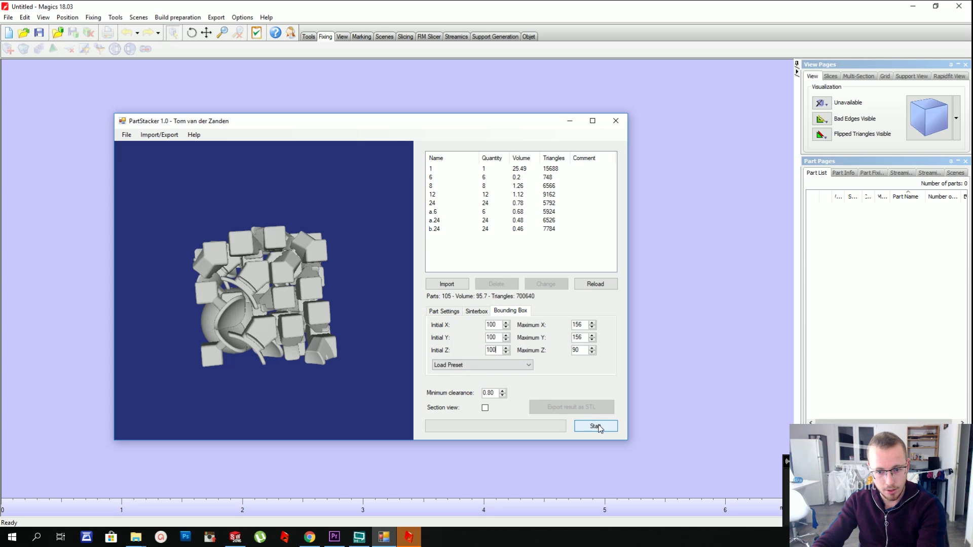
left_click(578, 426)
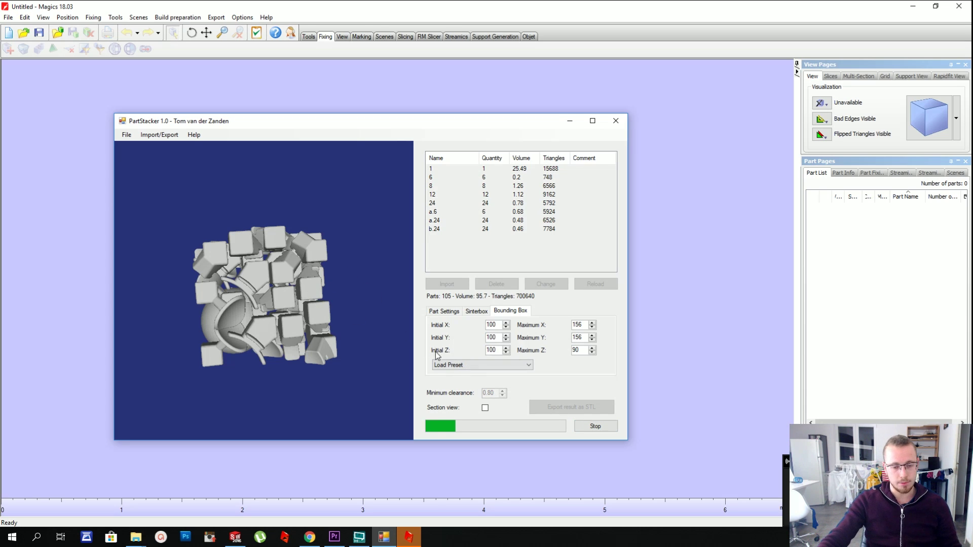
- Switch to Magics and create a new scene for the EOS Eosint M 250 (mm) machine
left_click(409, 537)
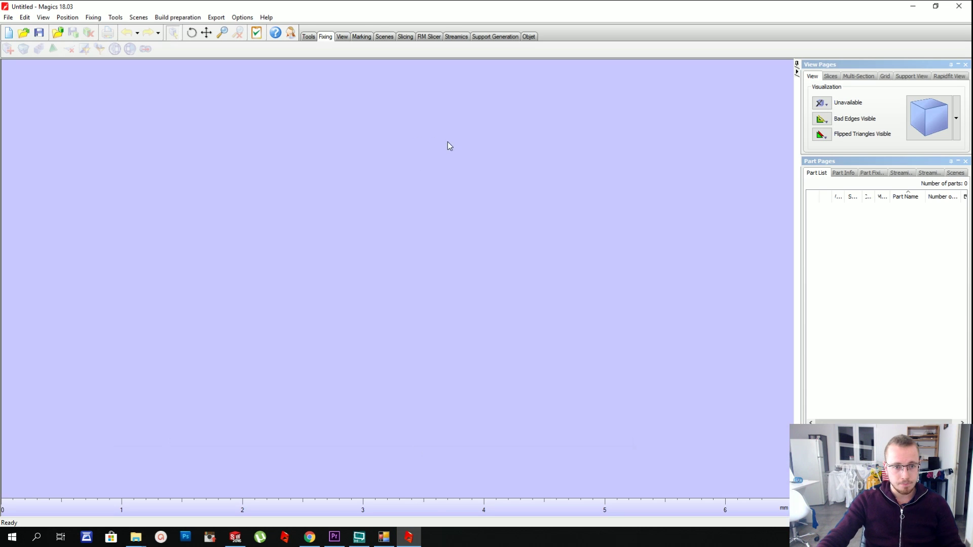
left_click(196, 20)
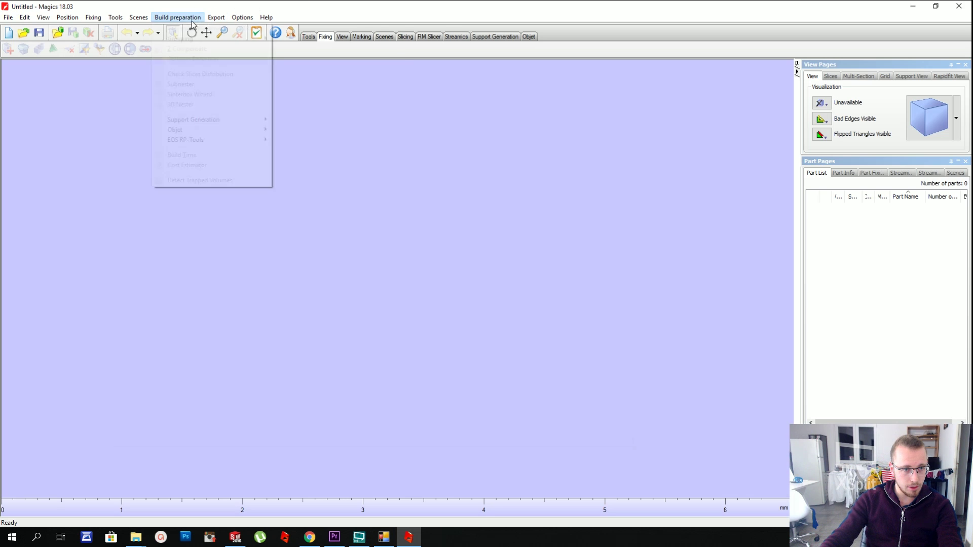
mouse_move(141, 20)
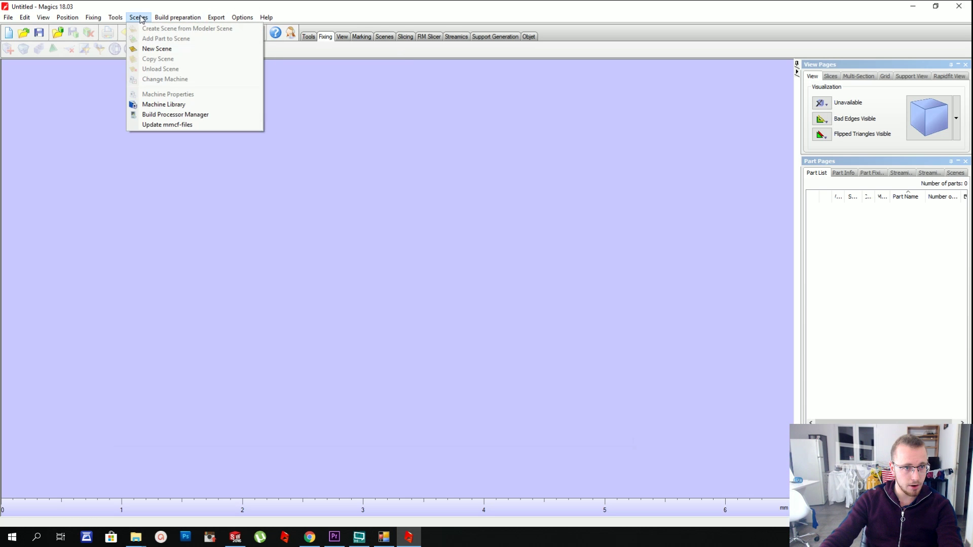
left_click(145, 48)
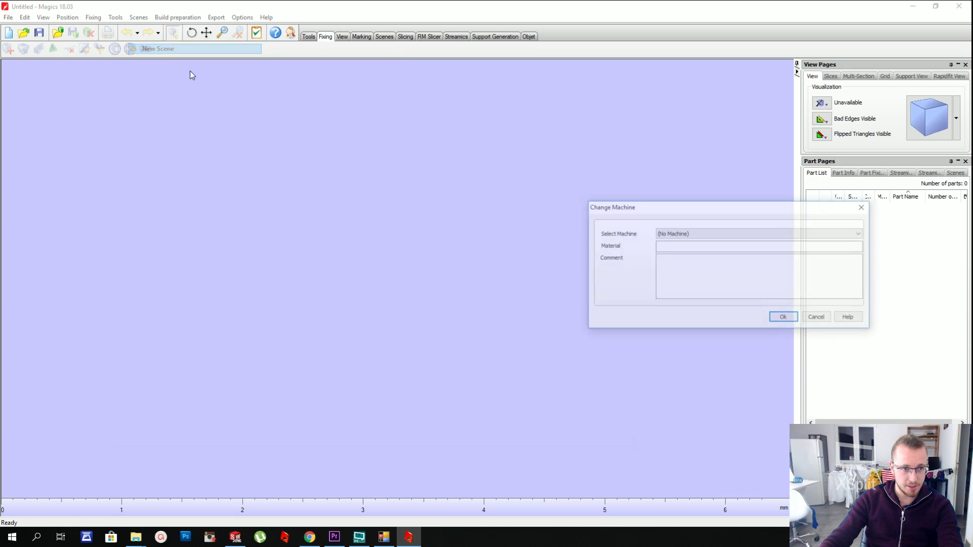
left_click(683, 239)
left_click(685, 248)
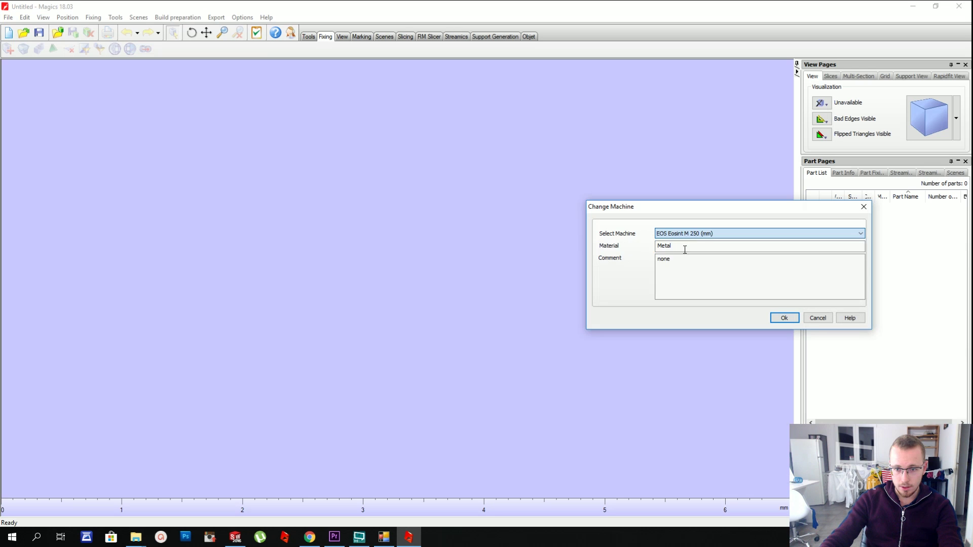
left_click(784, 318)
scroll(402, 271, "up", 2)
scroll(401, 290, "down", 2)
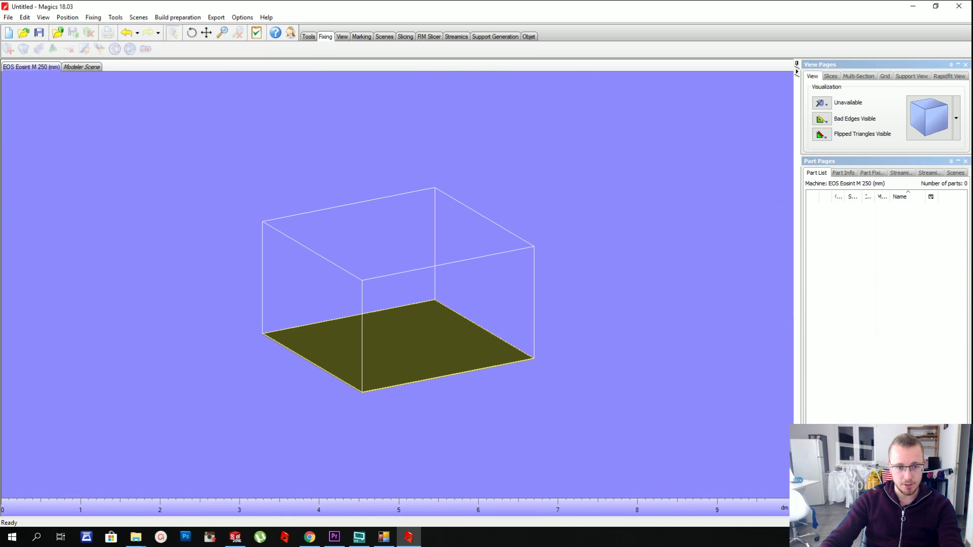
scroll(412, 274, "up", 1)
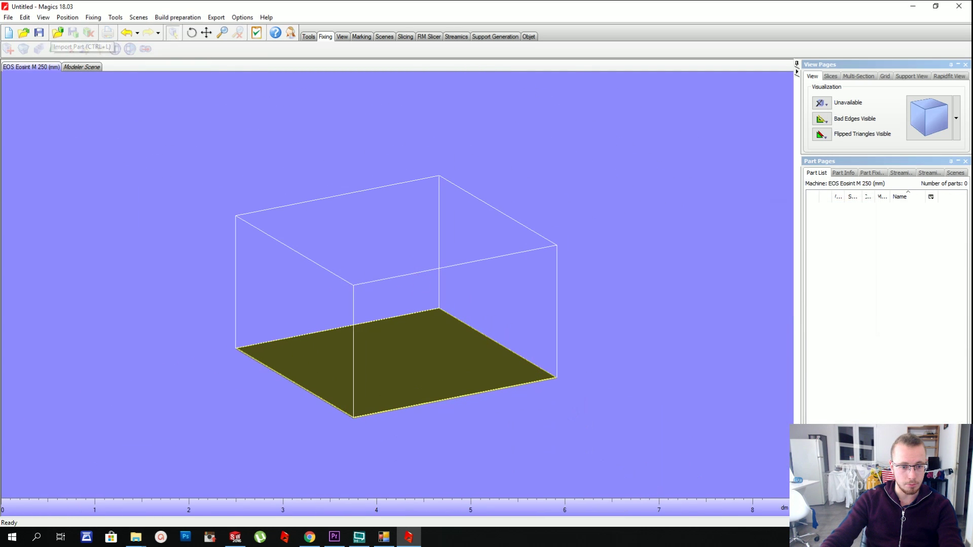
- Return to PartStacker, decline the save offered when stacking completes and examine the packed pieces from several angles
mouse_move(391, 546)
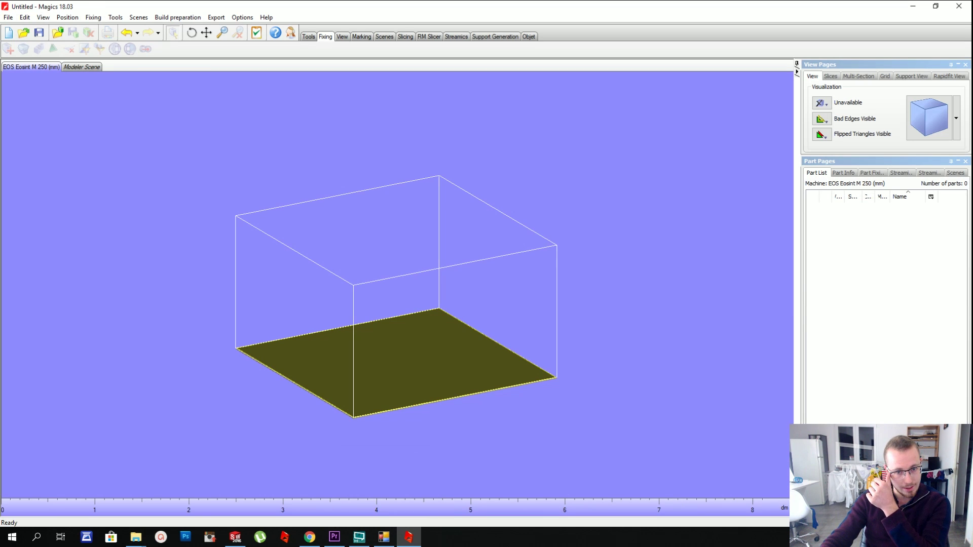
left_click(390, 545)
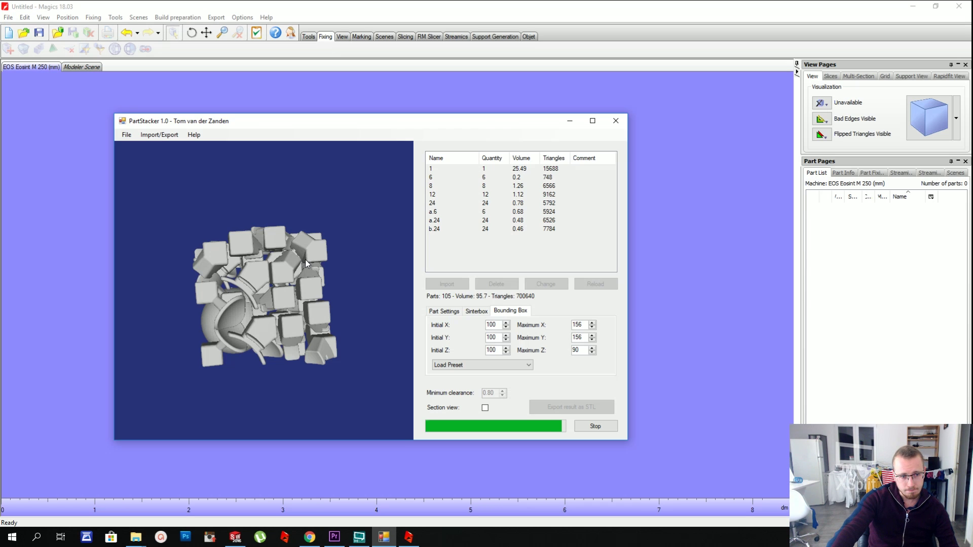
mouse_move(305, 260)
left_mouse_down()
mouse_move(231, 335)
mouse_move(296, 273)
mouse_move(319, 271)
left_mouse_up()
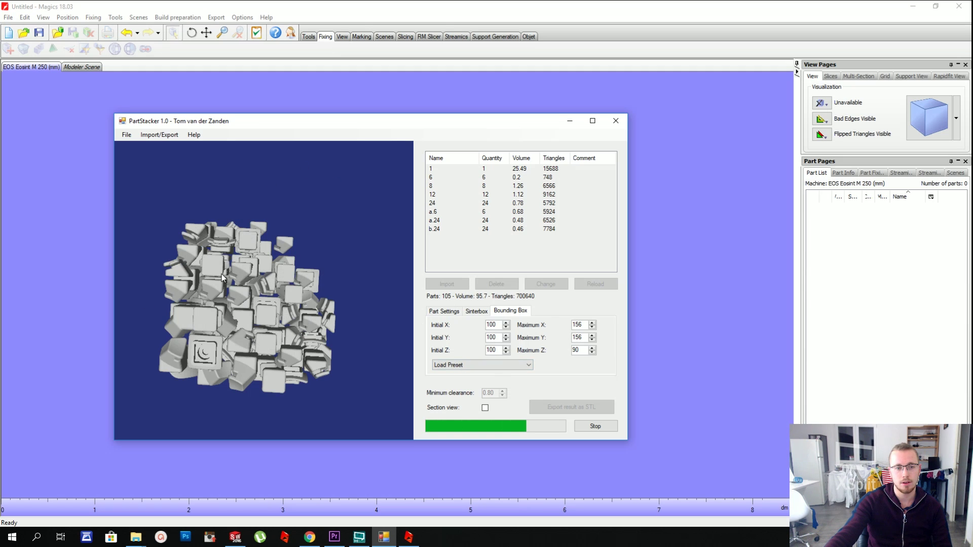
left_click_drag(264, 287, 290, 277)
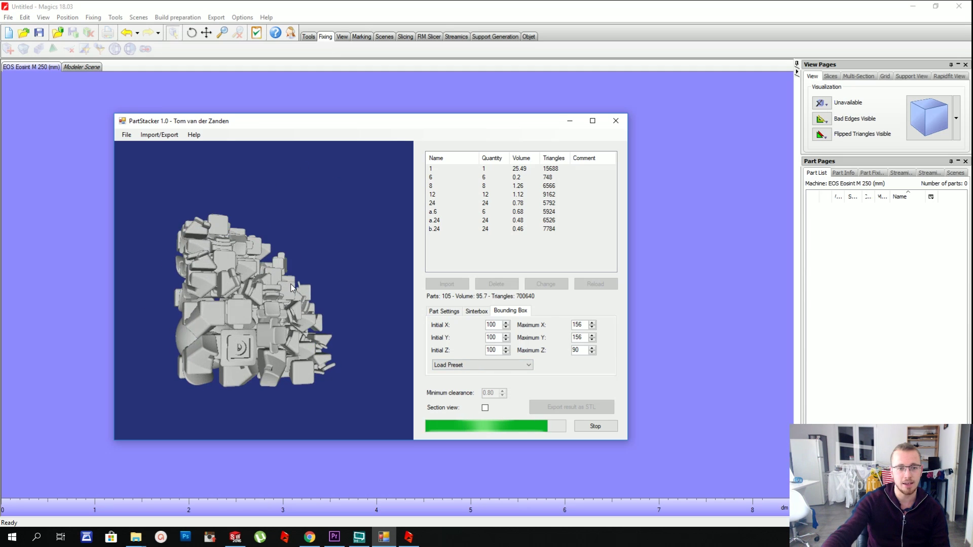
left_click_drag(317, 296, 267, 314)
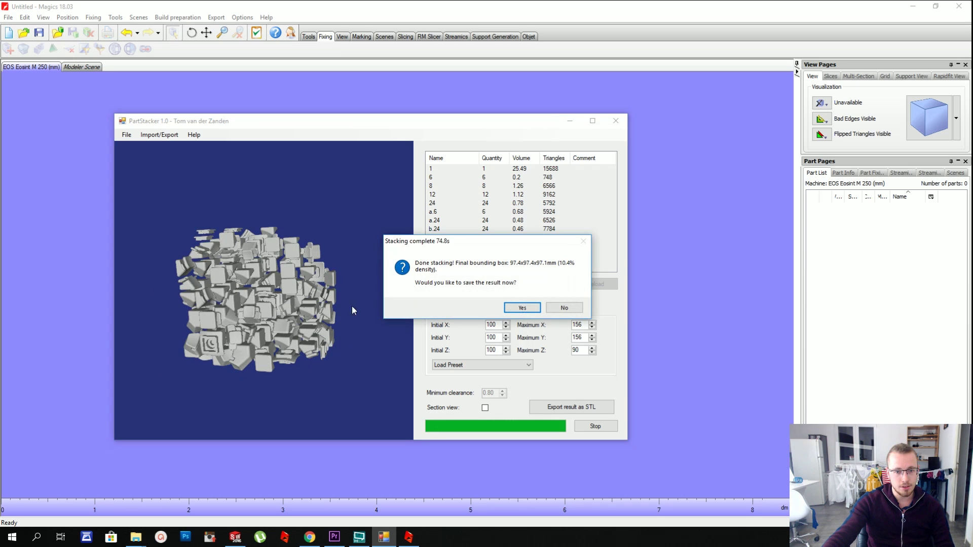
left_click(563, 308)
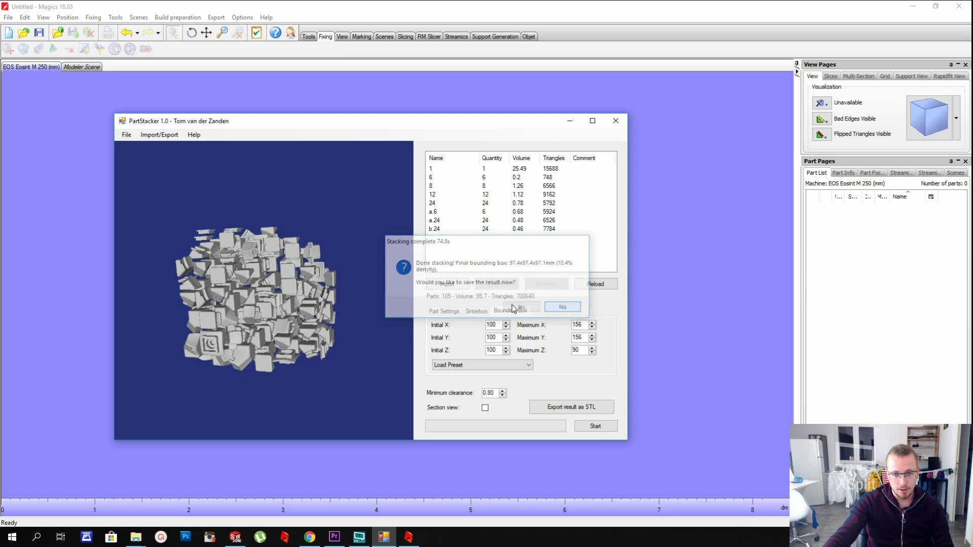
left_click_drag(303, 311, 377, 291)
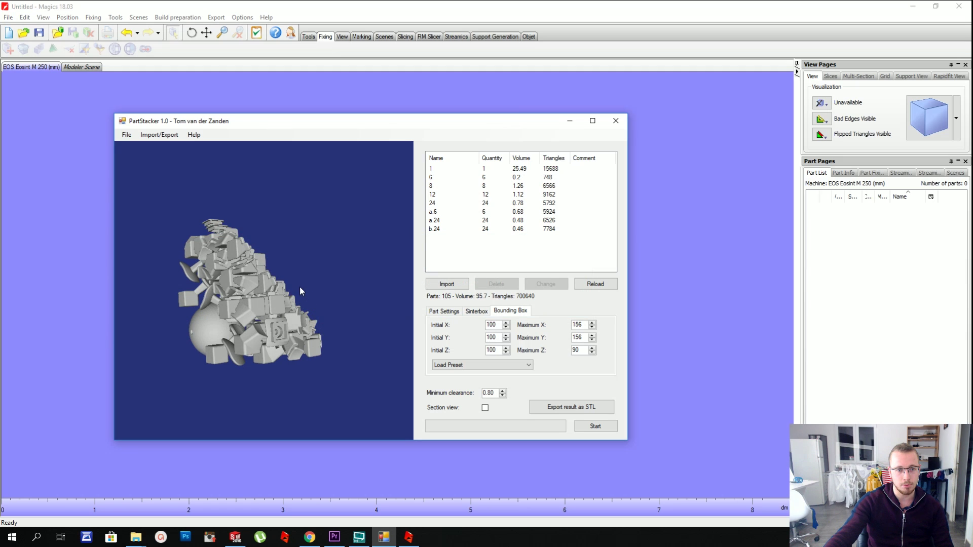
left_click_drag(300, 291, 256, 326)
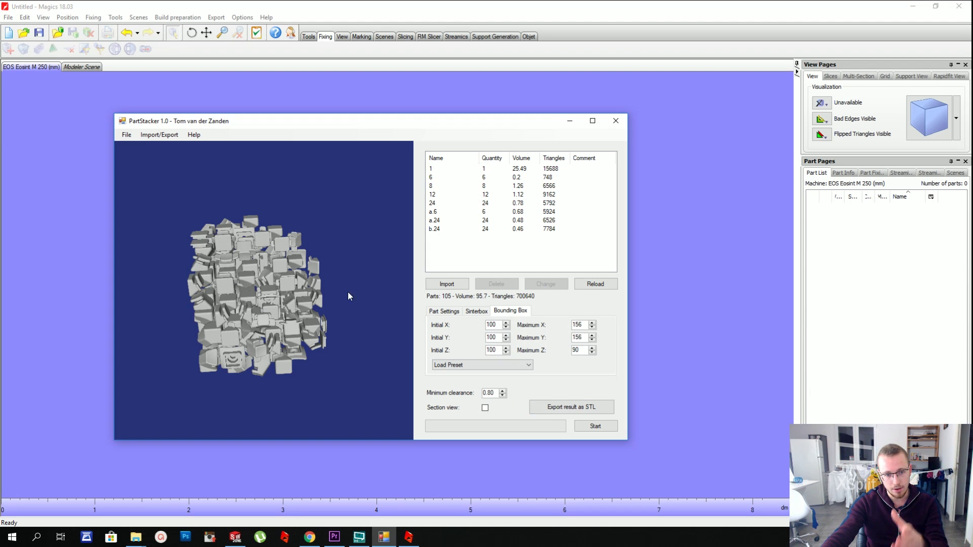
left_click_drag(278, 250, 298, 215)
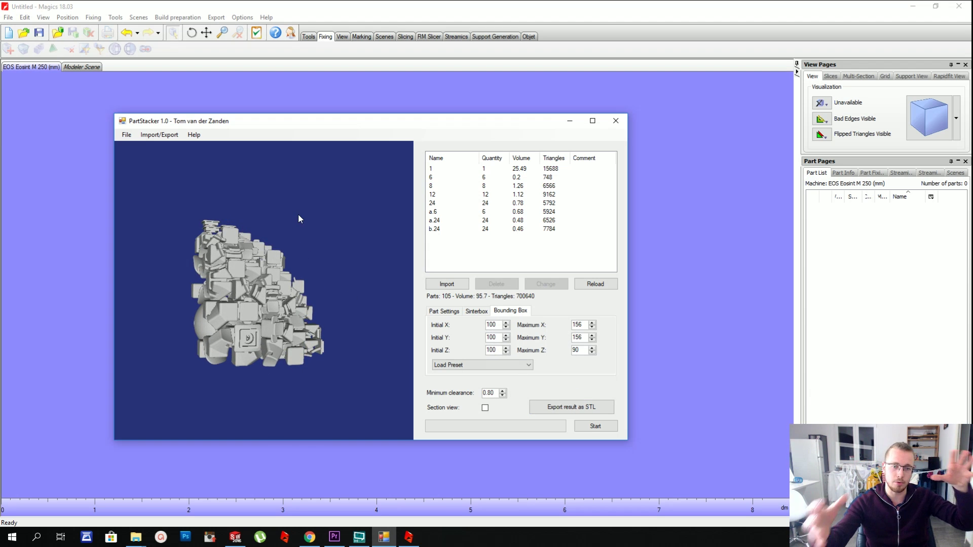
- Export the stacked result as an STL file named 5x5 in the 5x5 STL folder and close PartStacker
left_click(539, 408)
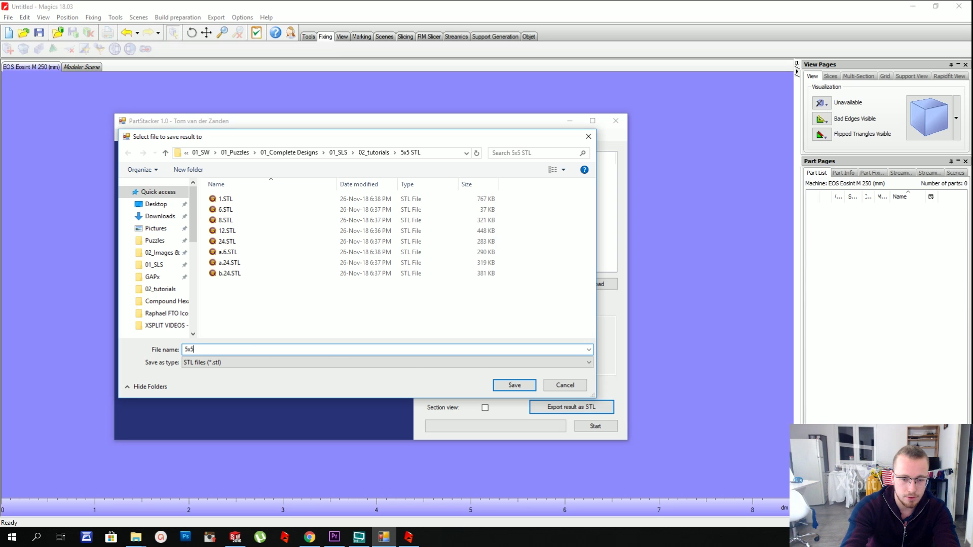
key("Return")
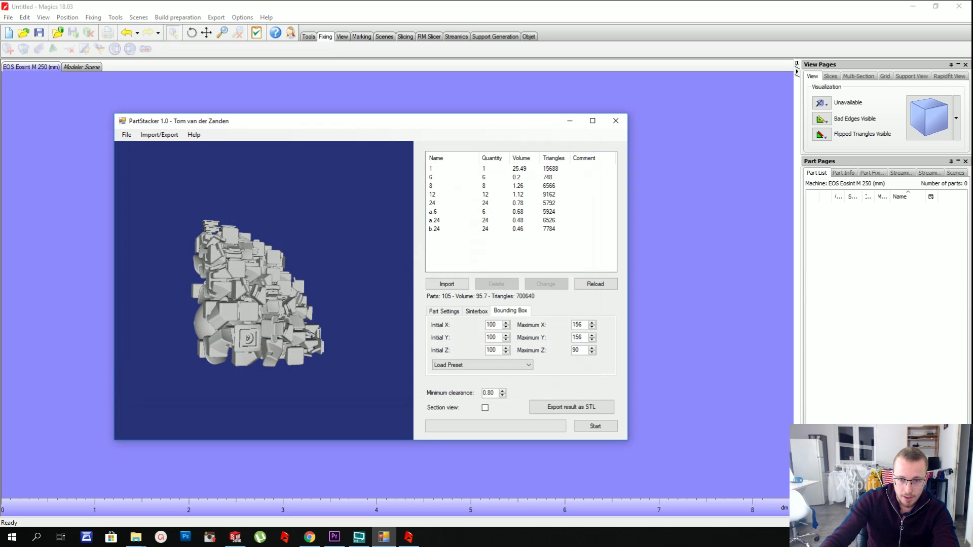
left_click(616, 120)
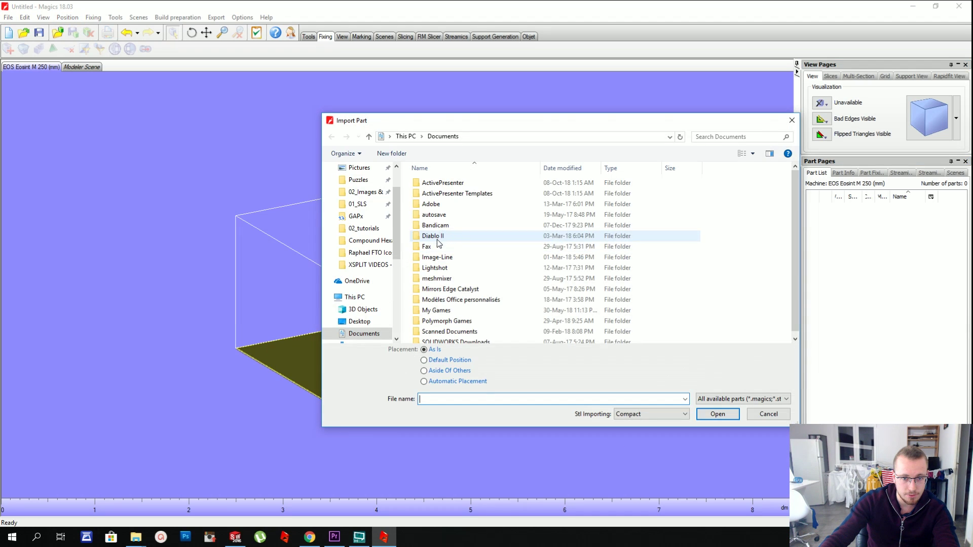
- Import 5x5.stl from the 5x5 STL folder inside 01_SLS > 02_tutorials into the machine scene, with As Is placement
left_click(361, 204)
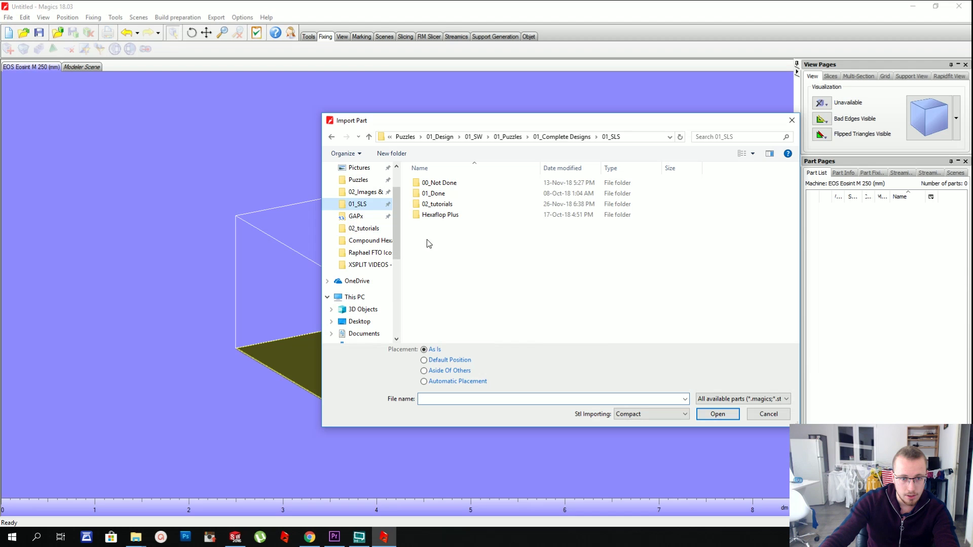
double_click(440, 183)
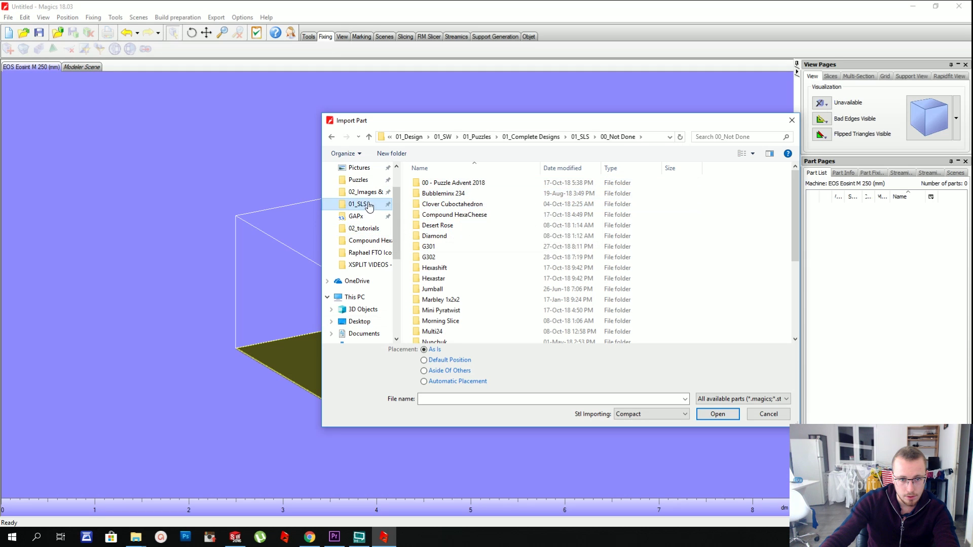
left_click(361, 203)
double_click(448, 184)
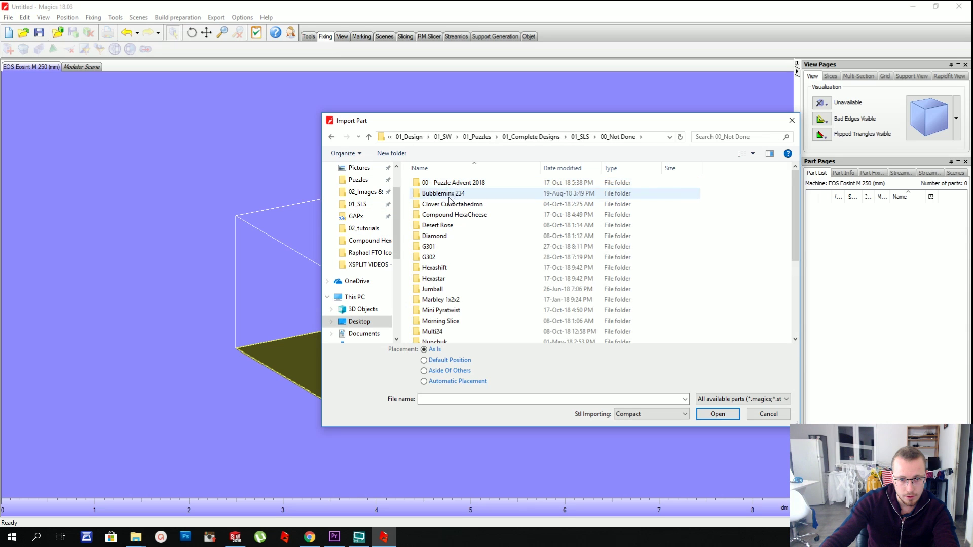
left_click(581, 137)
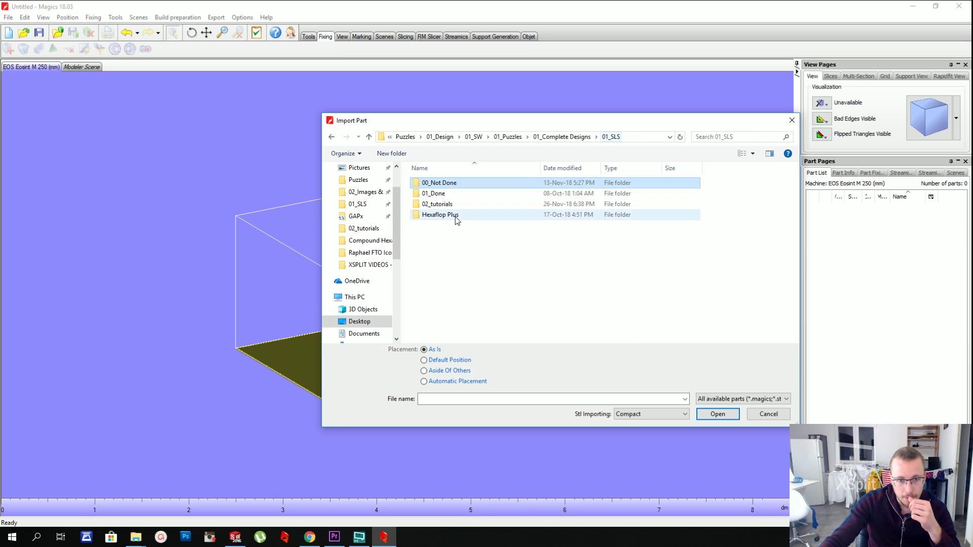
double_click(450, 204)
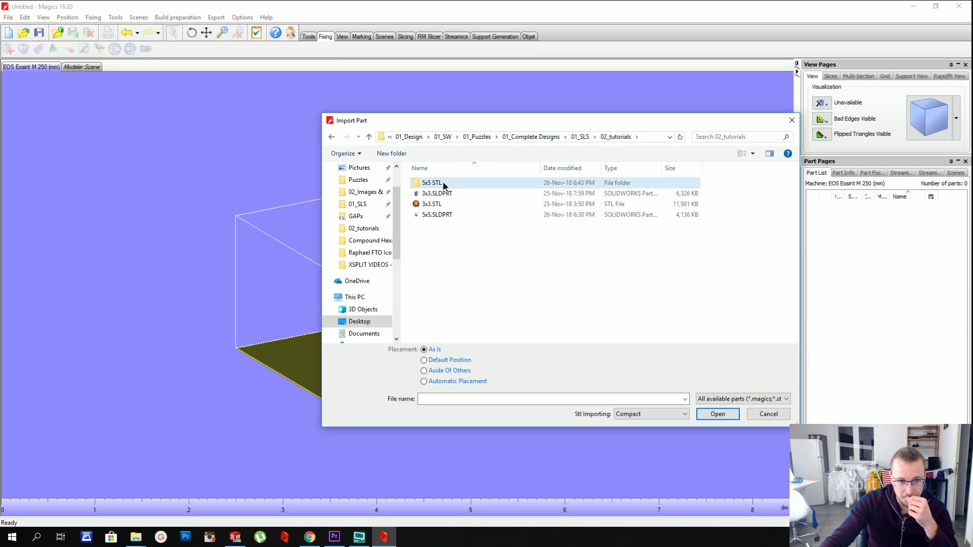
double_click(437, 182)
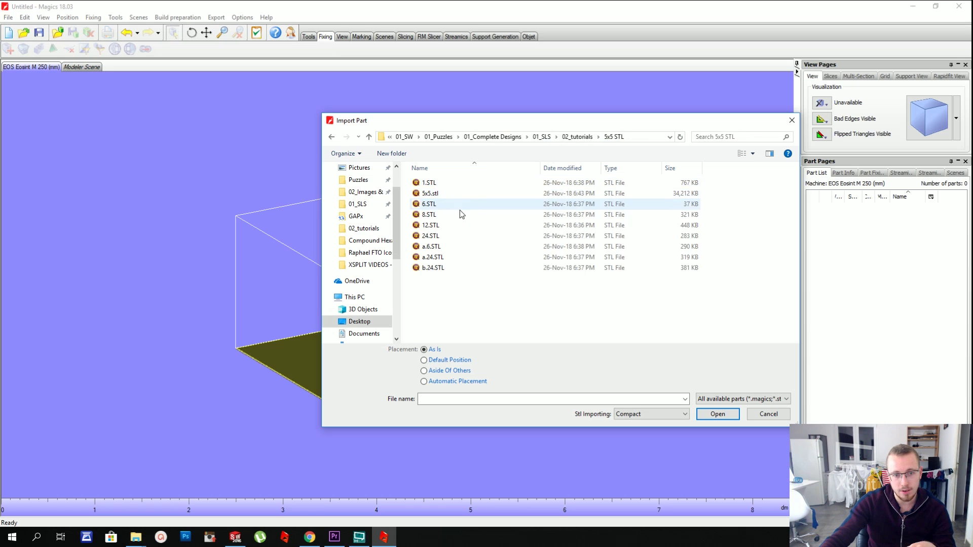
double_click(431, 193)
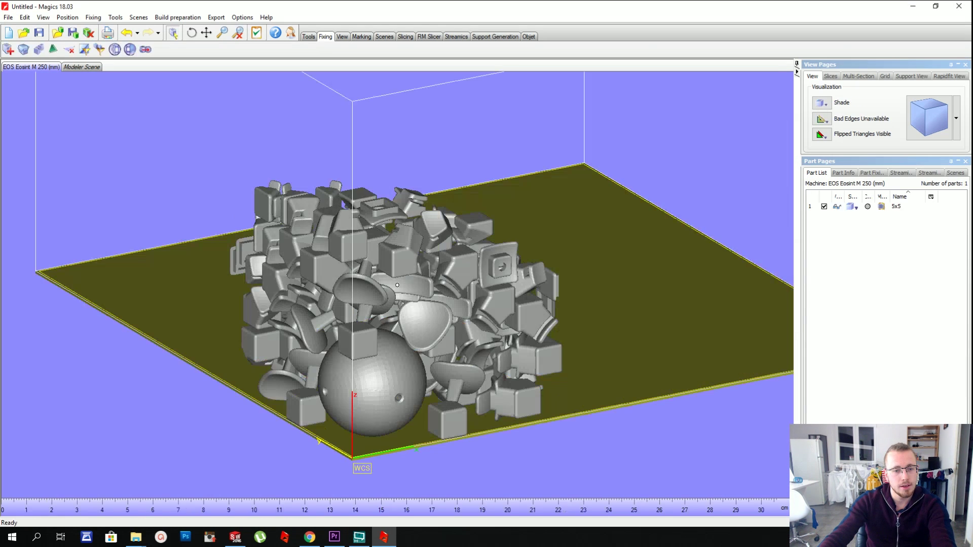
- Set up a box-based sinterbox around 5x5 with 1 mm margin, thickness and cover thickness, perforated at 3 mm size and 1 mm interval
middle_click_drag(398, 285, 351, 262)
right_click_drag(352, 261, 497, 228)
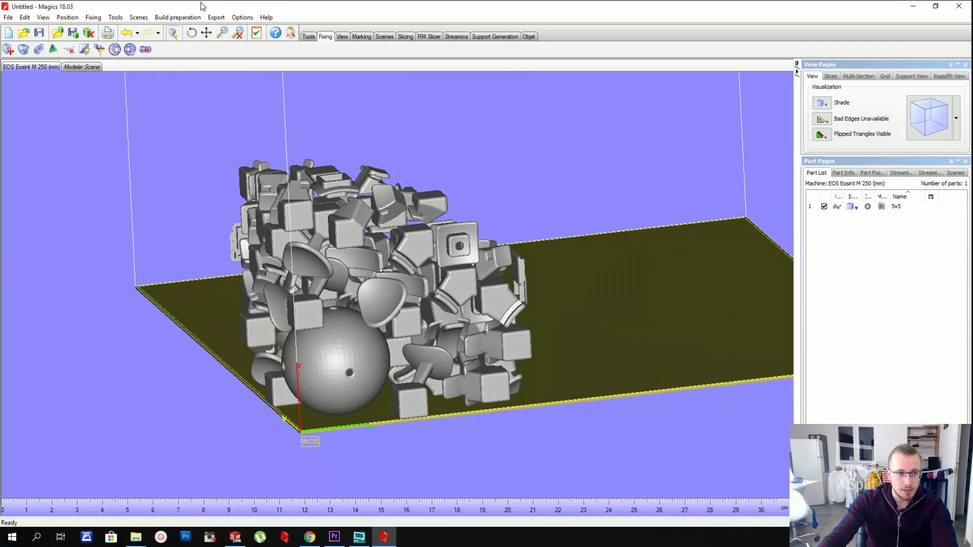
left_click(182, 18)
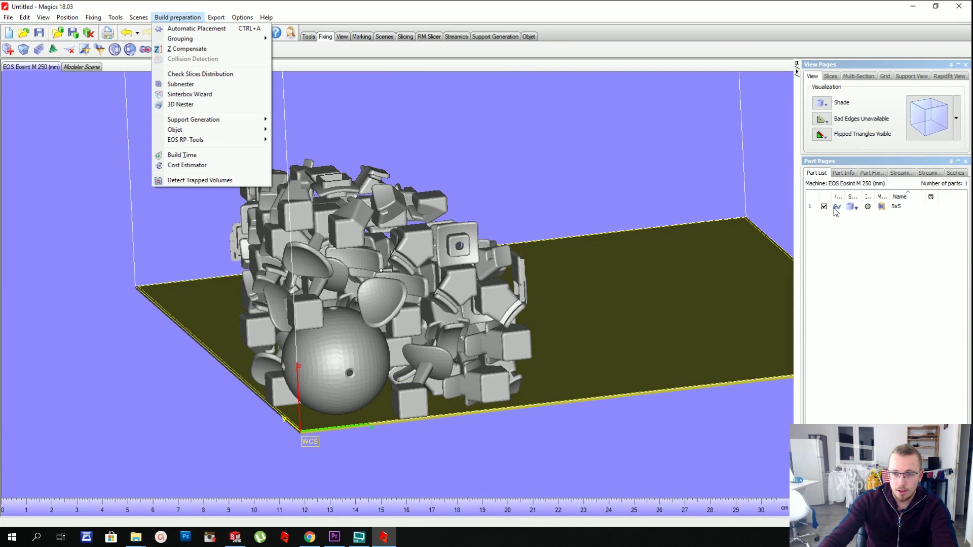
left_click(215, 94)
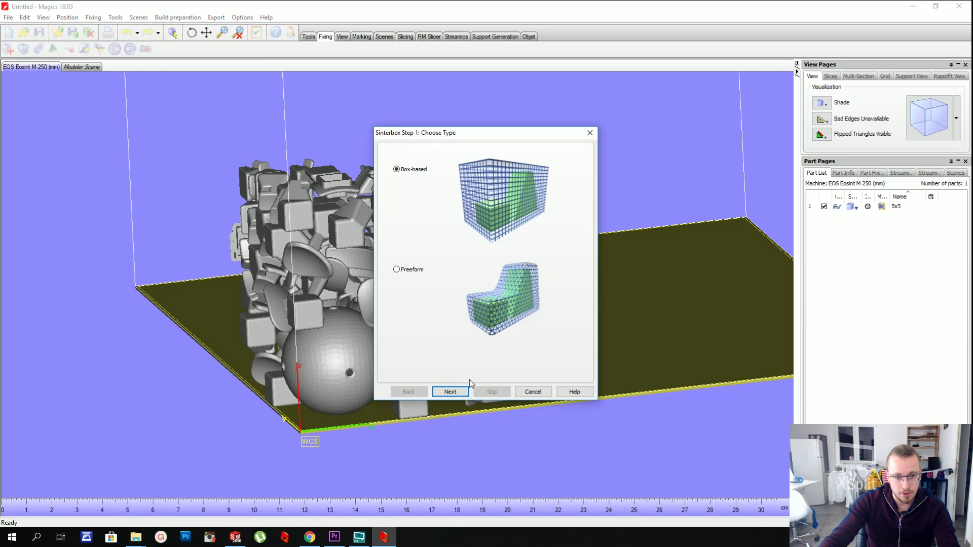
left_click(450, 392)
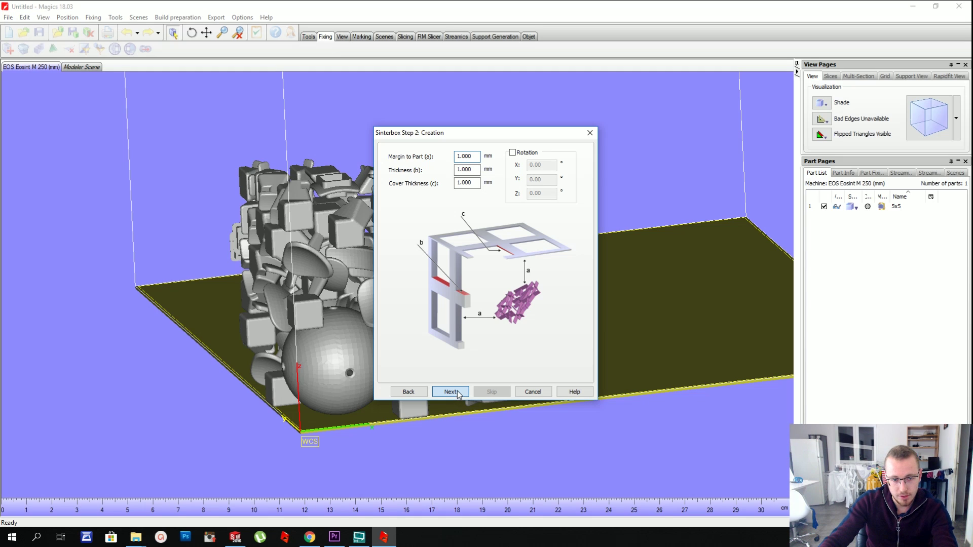
key("Return")
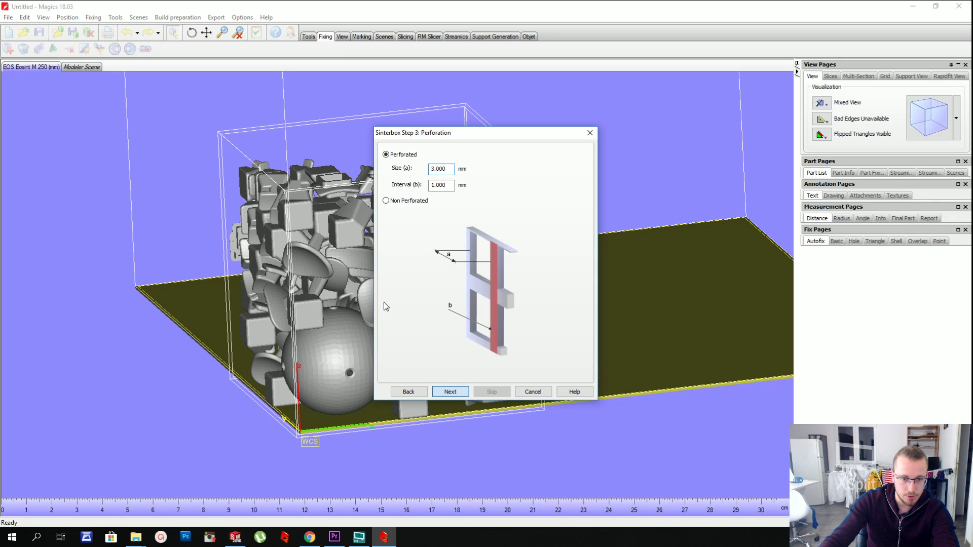
key("Return")
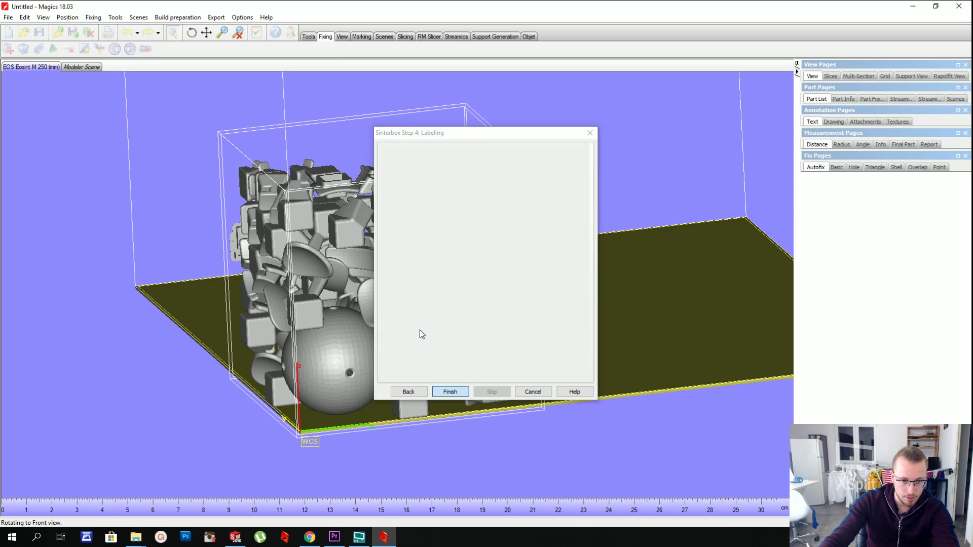
- Label the sinterbox with the text 5x5, generate it and examine the finished cage around the pieces
left_click(431, 275)
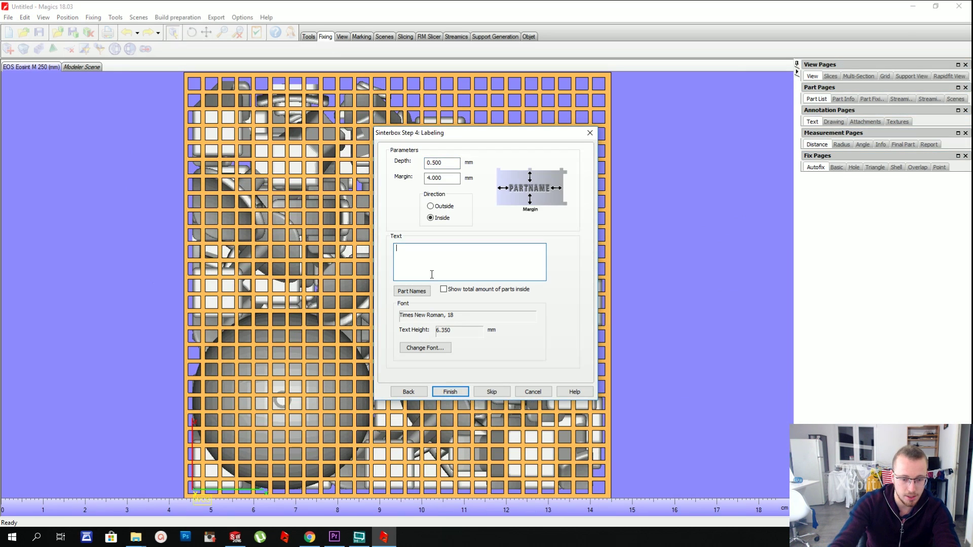
type("5x5")
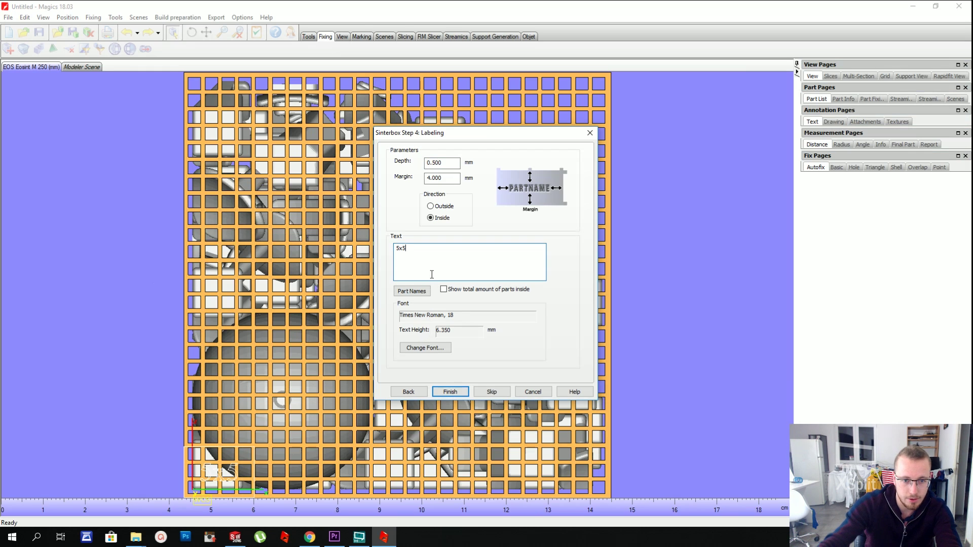
left_click(451, 396)
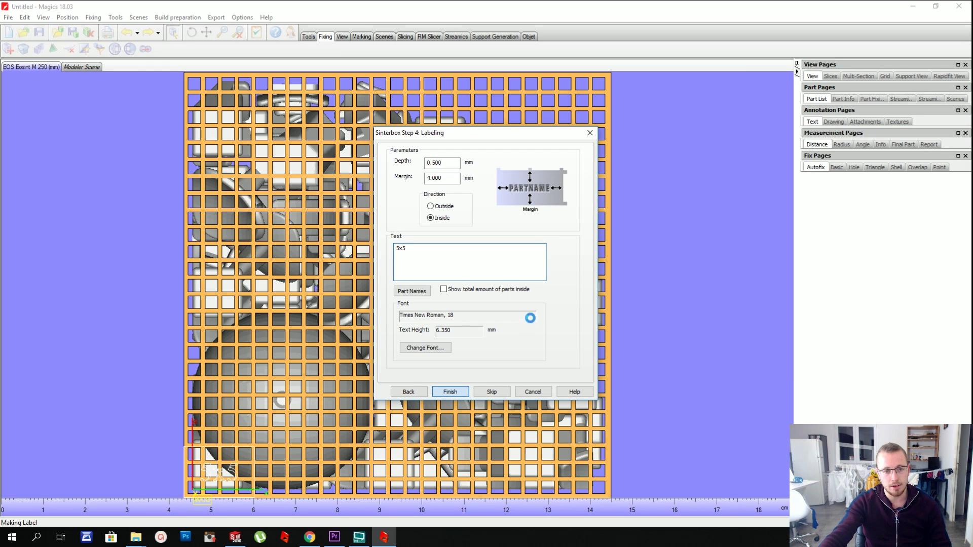
scroll(588, 267, "up", 1)
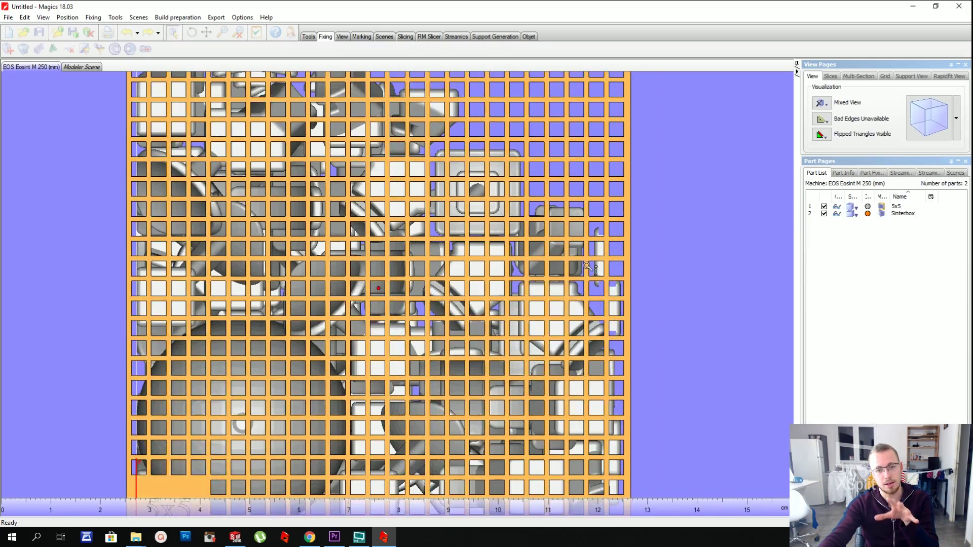
scroll(587, 267, "up", 1)
scroll(582, 270, "down", 7)
right_click_drag(582, 270, 545, 317)
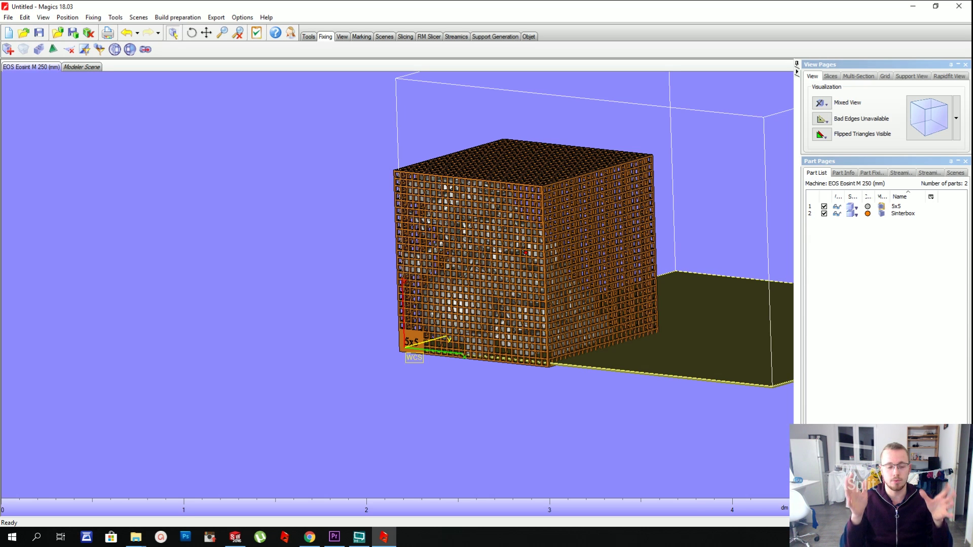
right_click_drag(638, 304, 613, 276)
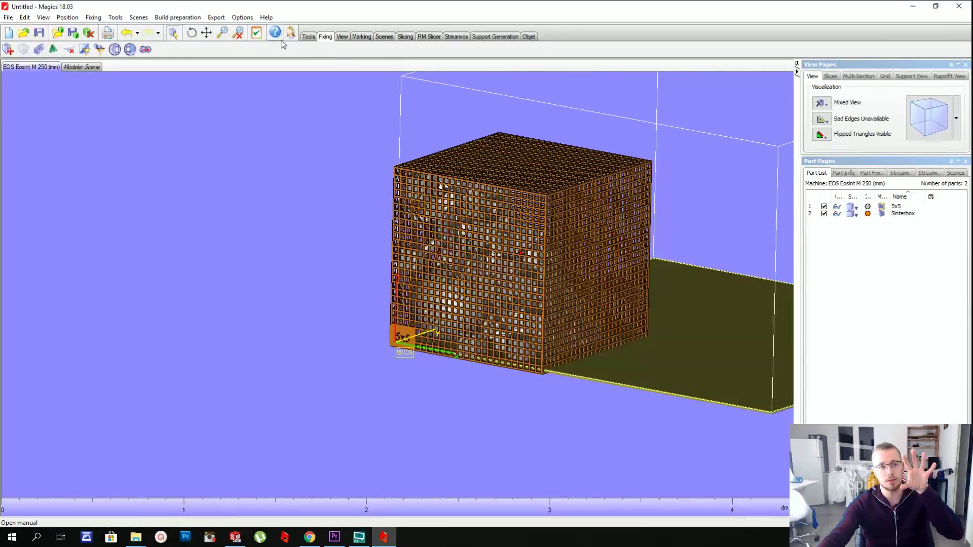
- Merge the 5x5 part and the sinterbox into one part, accepting the memory state change
left_click(138, 17)
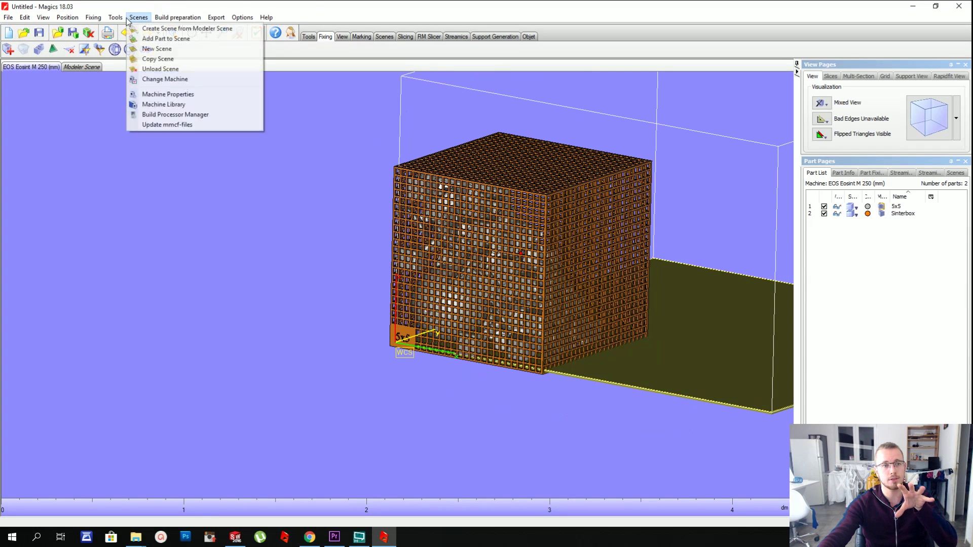
mouse_move(116, 17)
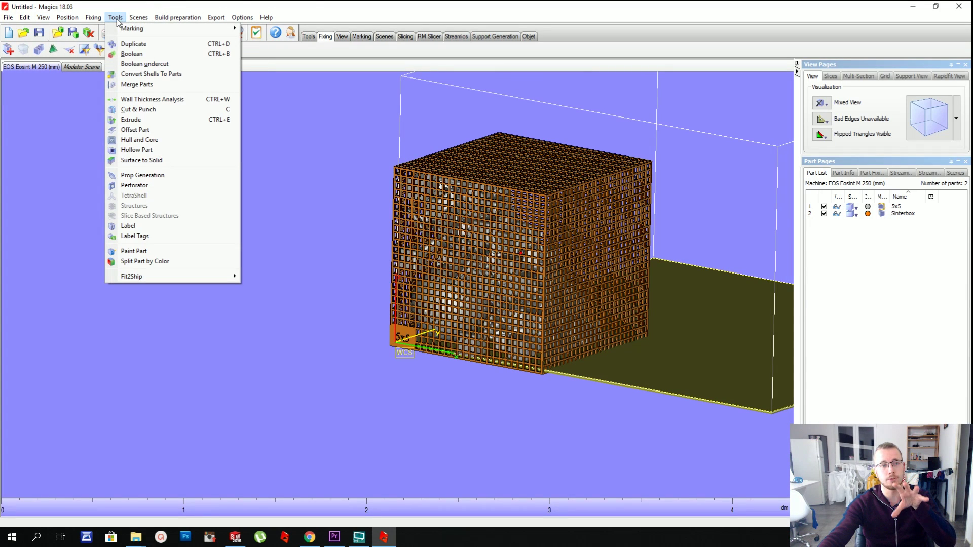
left_click(138, 85)
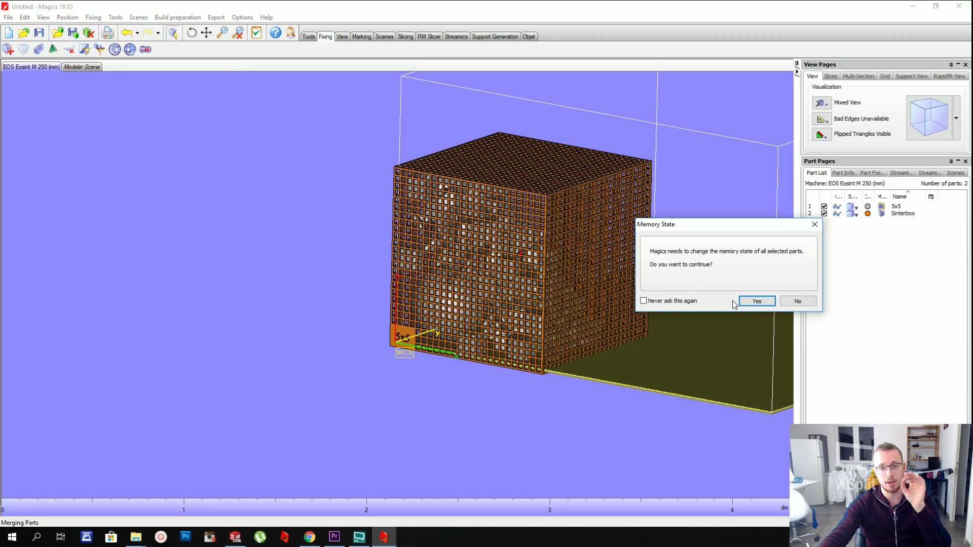
left_click(759, 303)
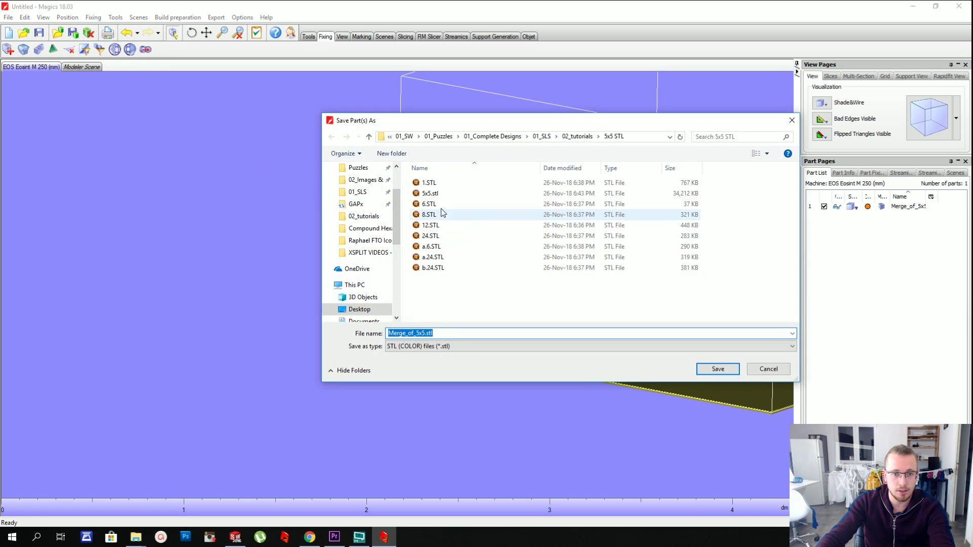
- Save the merged part as 5x5 WSB.stl in the 5x5 STL folder
left_click(439, 197)
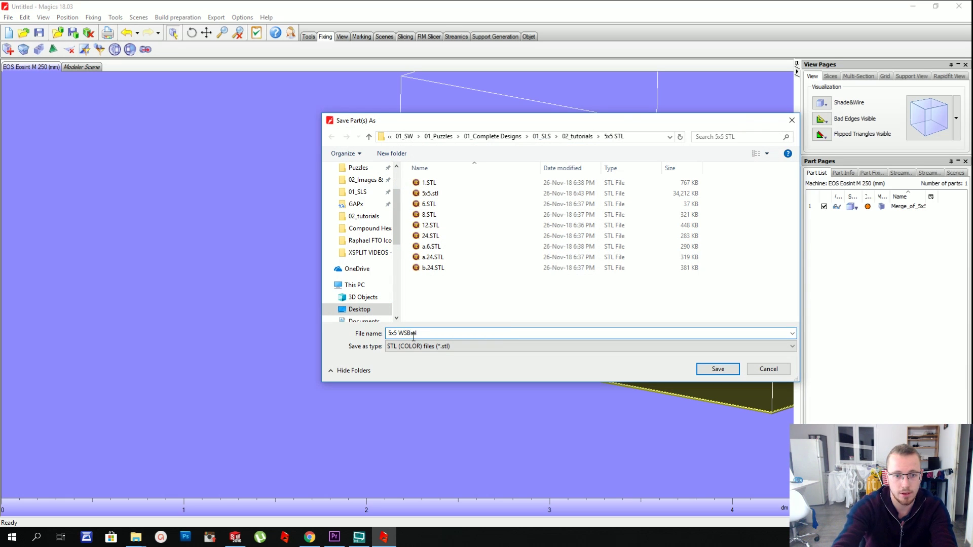
type("WSB")
key("Return")
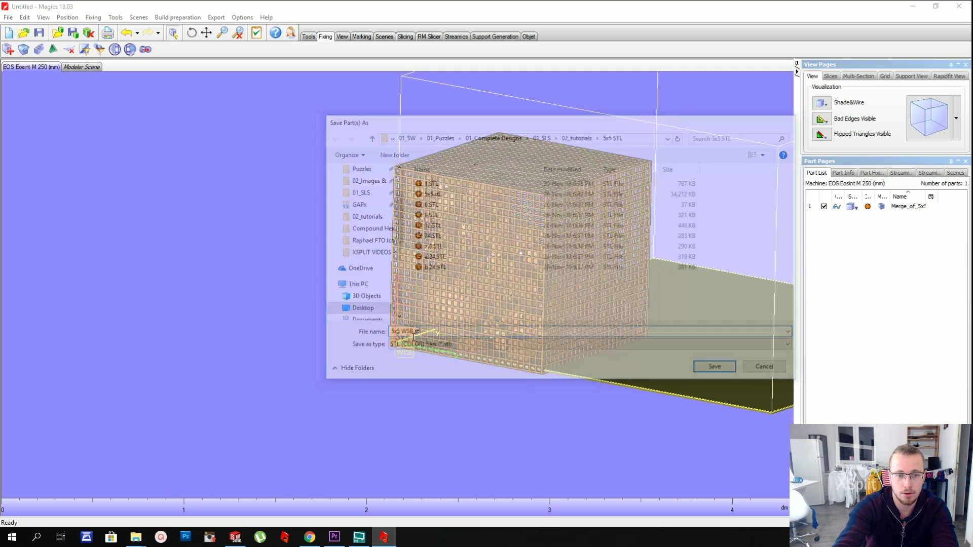
- Close Magics without saving the untitled scene and close the 5x5 STL and PartStacker folder windows
left_click(959, 6)
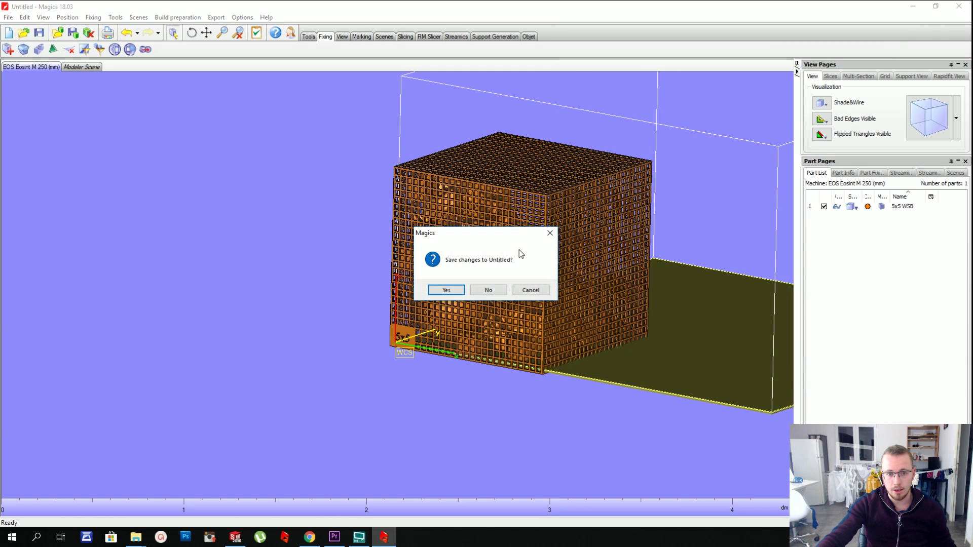
left_click(499, 288)
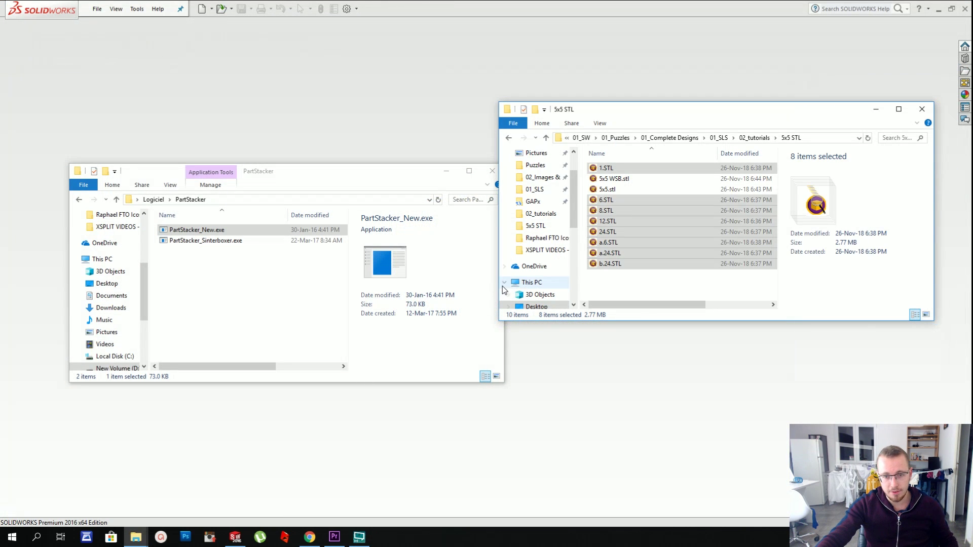
left_click(665, 291)
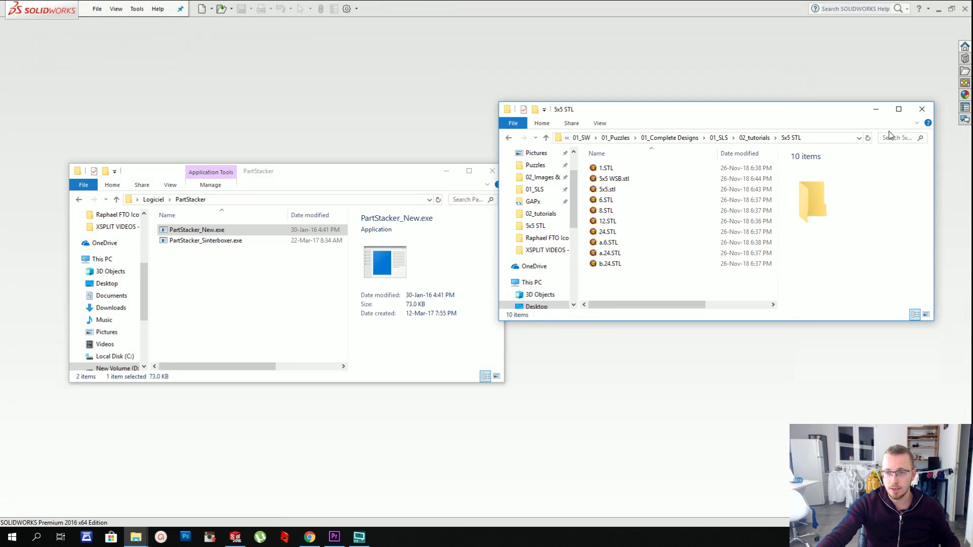
left_click(926, 111)
left_click(493, 171)
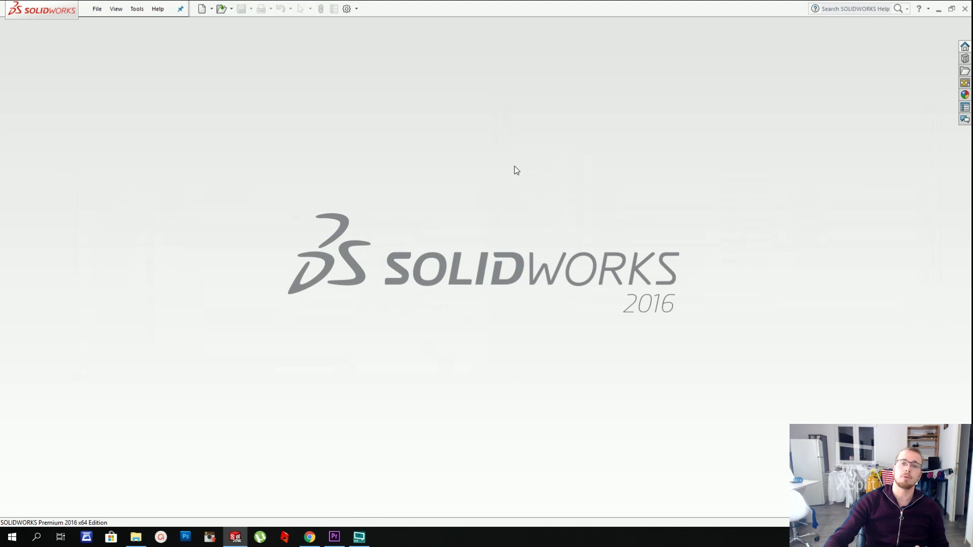
- Reopen the recent part 5x5.SLDPRT in SOLIDWORKS and examine the puzzle pieces around the core
left_click(102, 7)
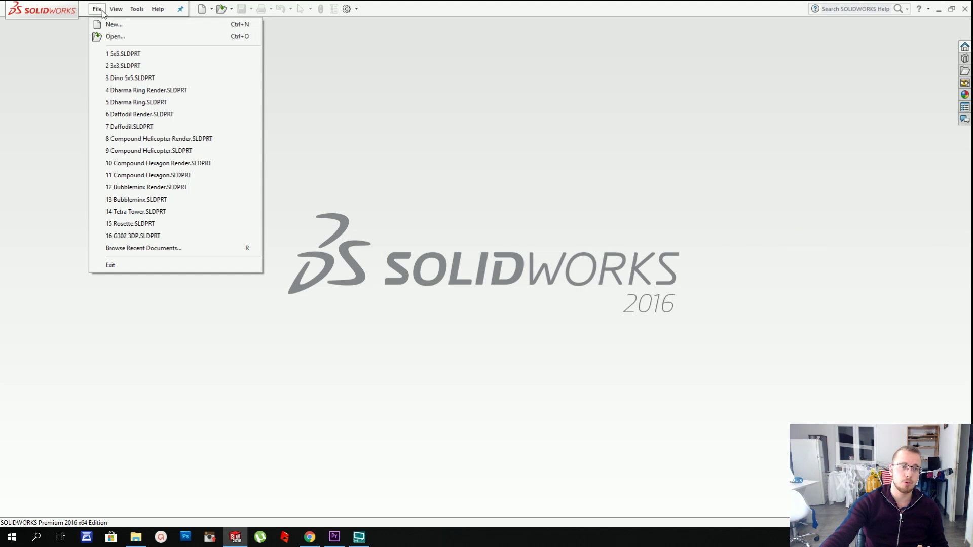
left_click(118, 53)
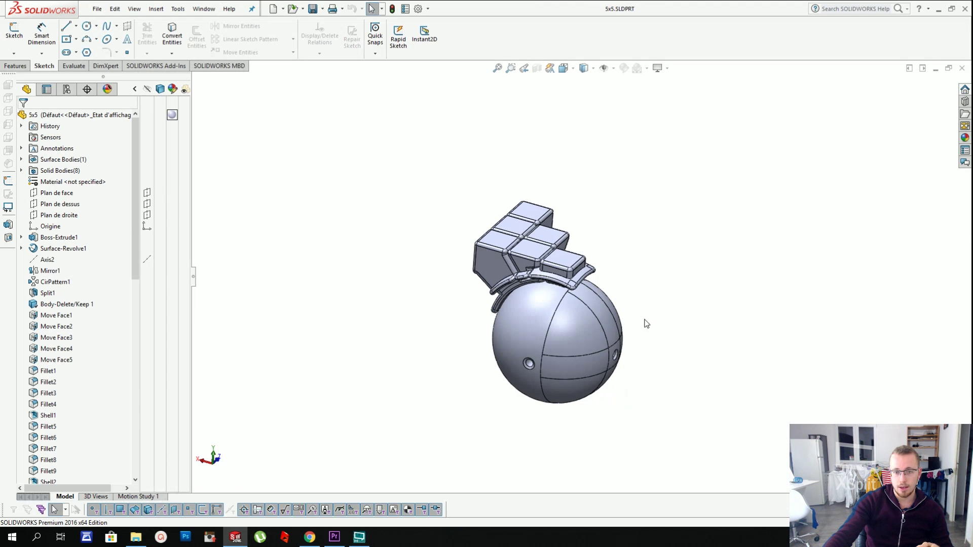
scroll(676, 324, "down", 2)
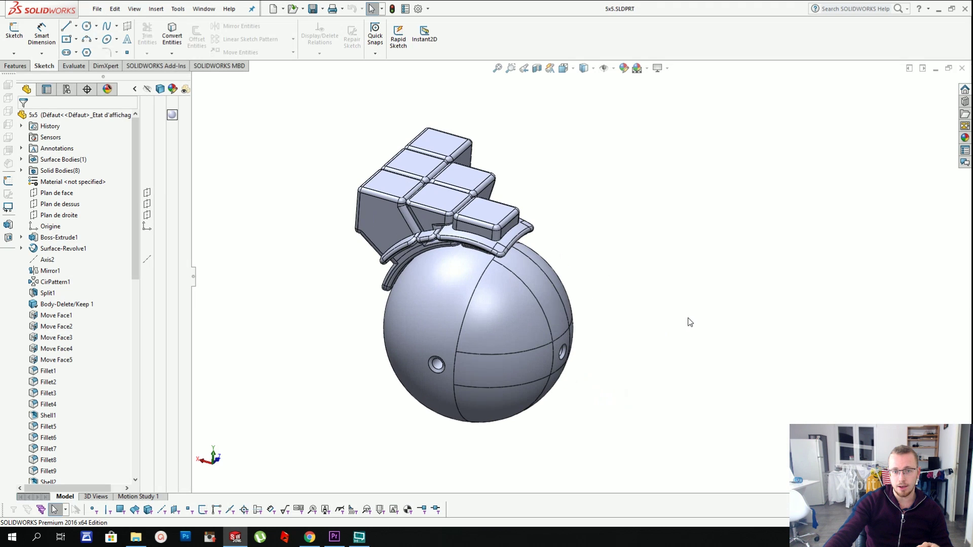
scroll(701, 295, "up", 1)
scroll(717, 284, "down", 1)
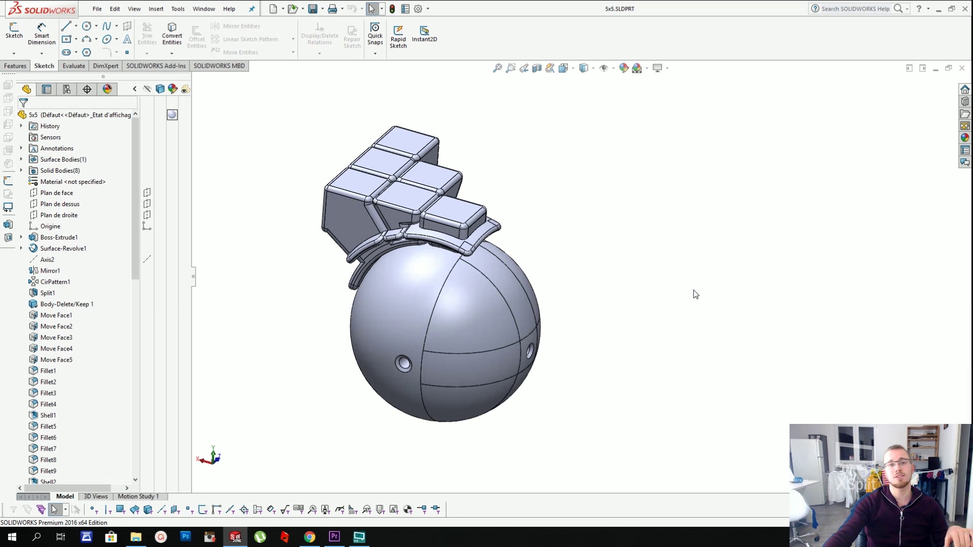
middle_click_drag(708, 284, 553, 302)
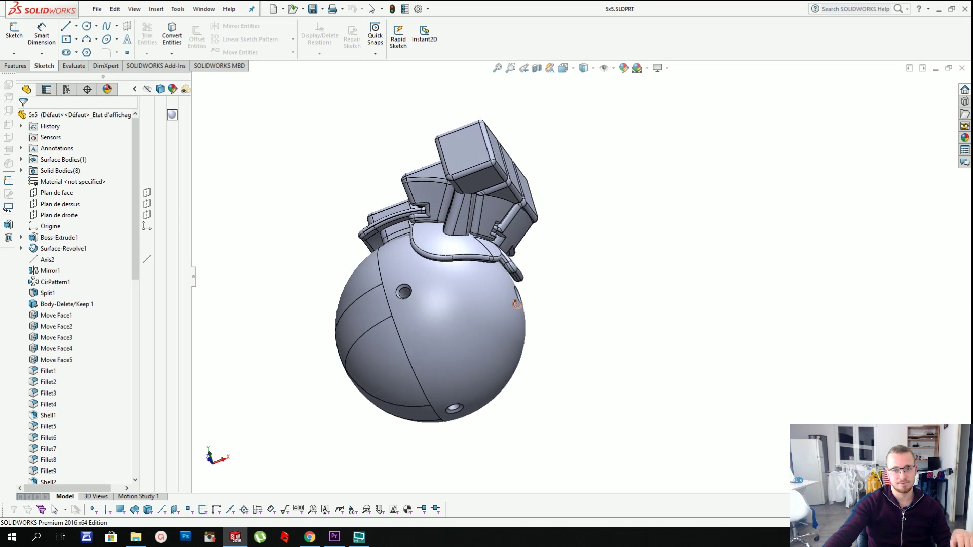
left_click(359, 538)
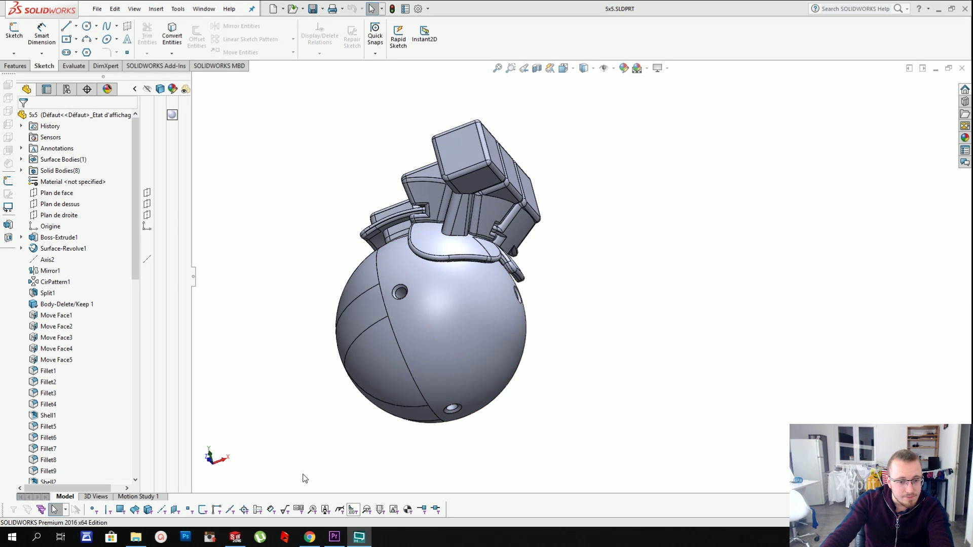
left_click(359, 538)
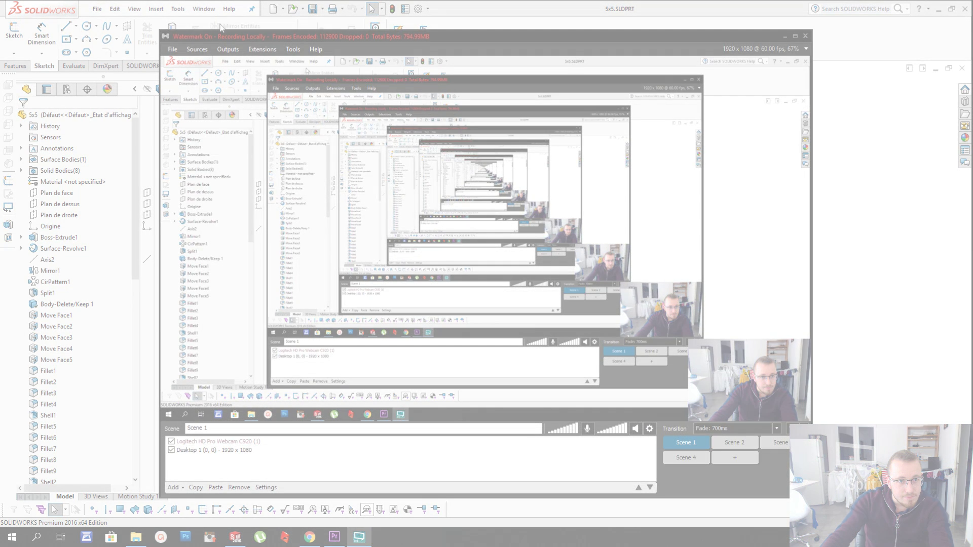